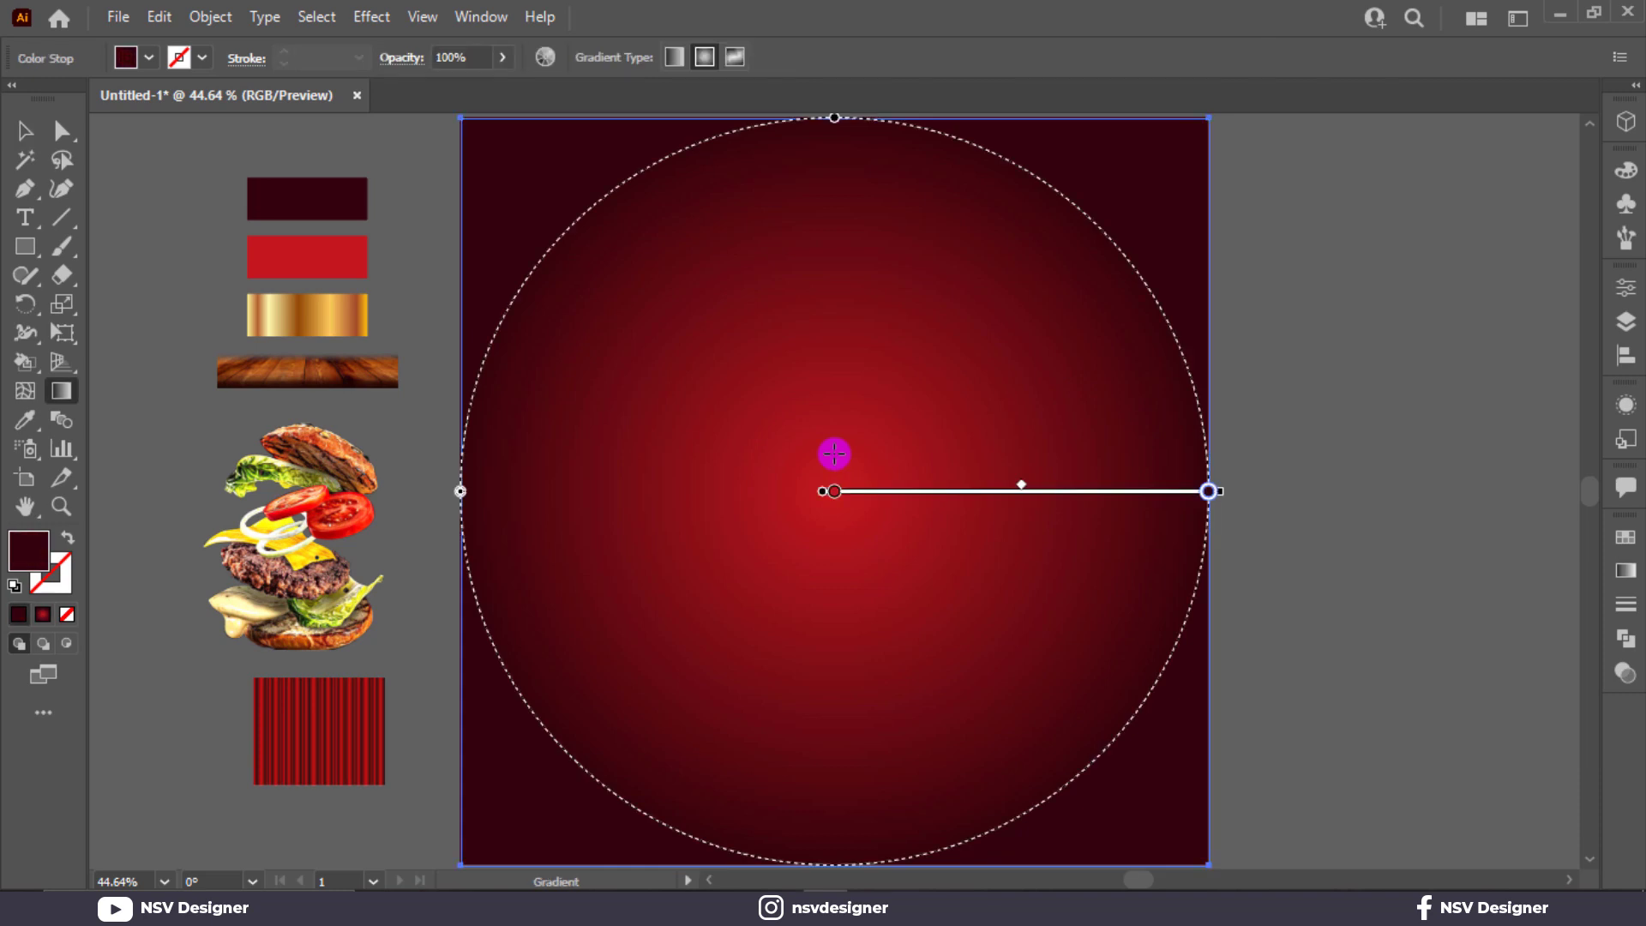
Step: Redraw the background's red radial gradient larger from the artboard centre, then deselect
mouse_move(1208, 453)
mouse_down()
mouse_move(1092, 452)
mouse_move(1264, 453)
mouse_up()
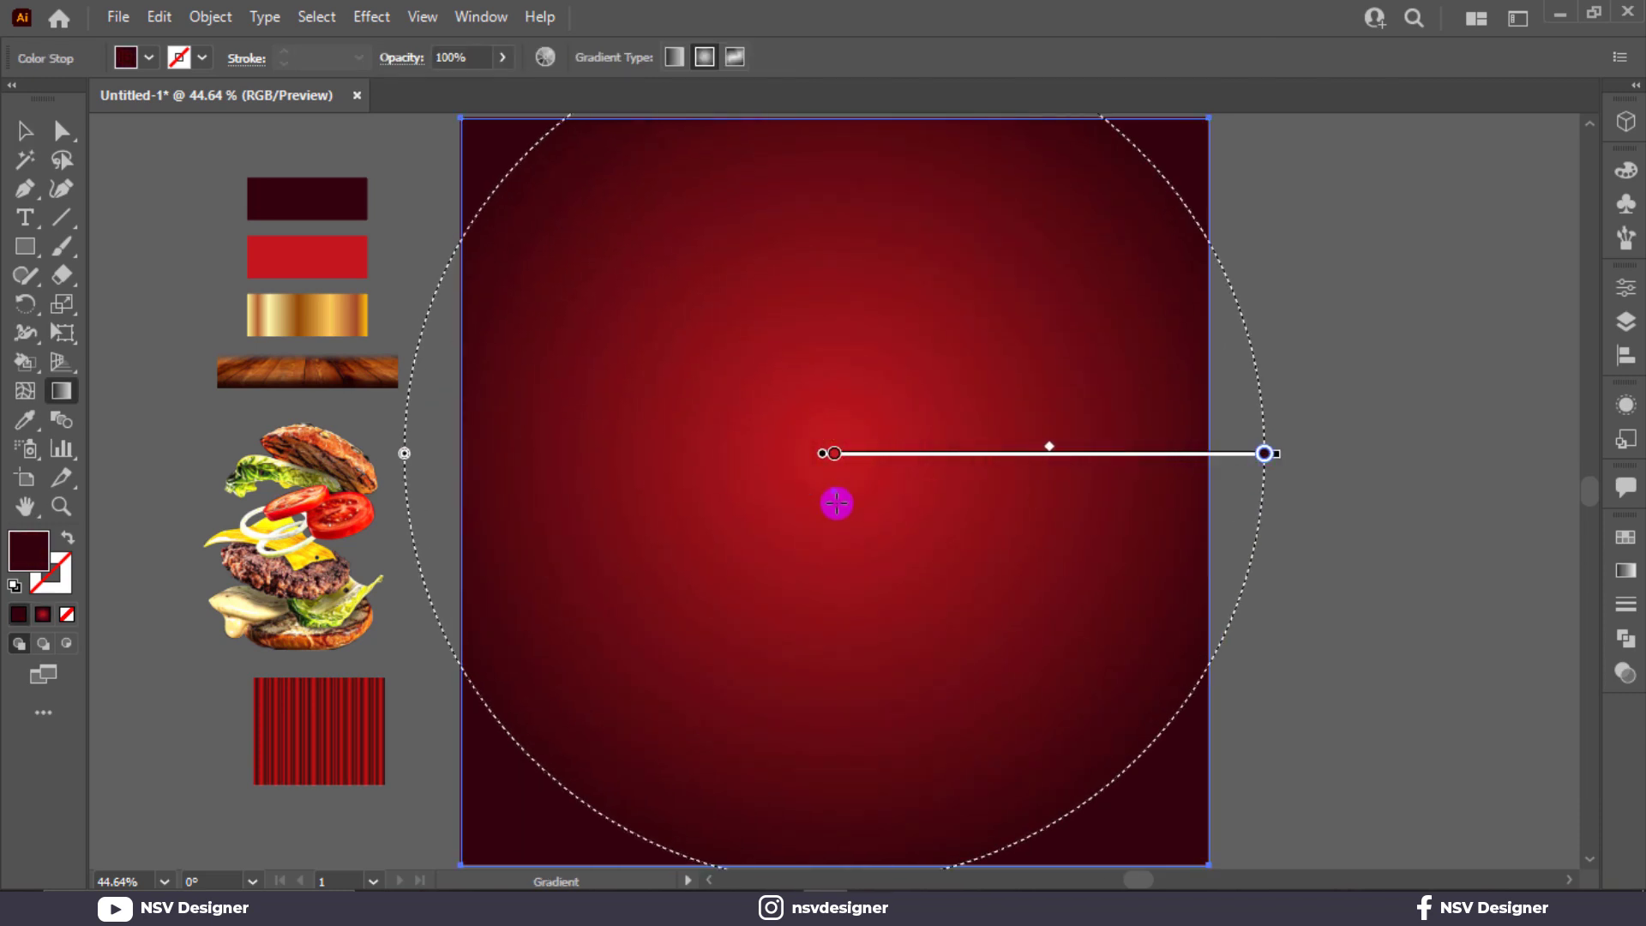
drag(837, 503, 1283, 549)
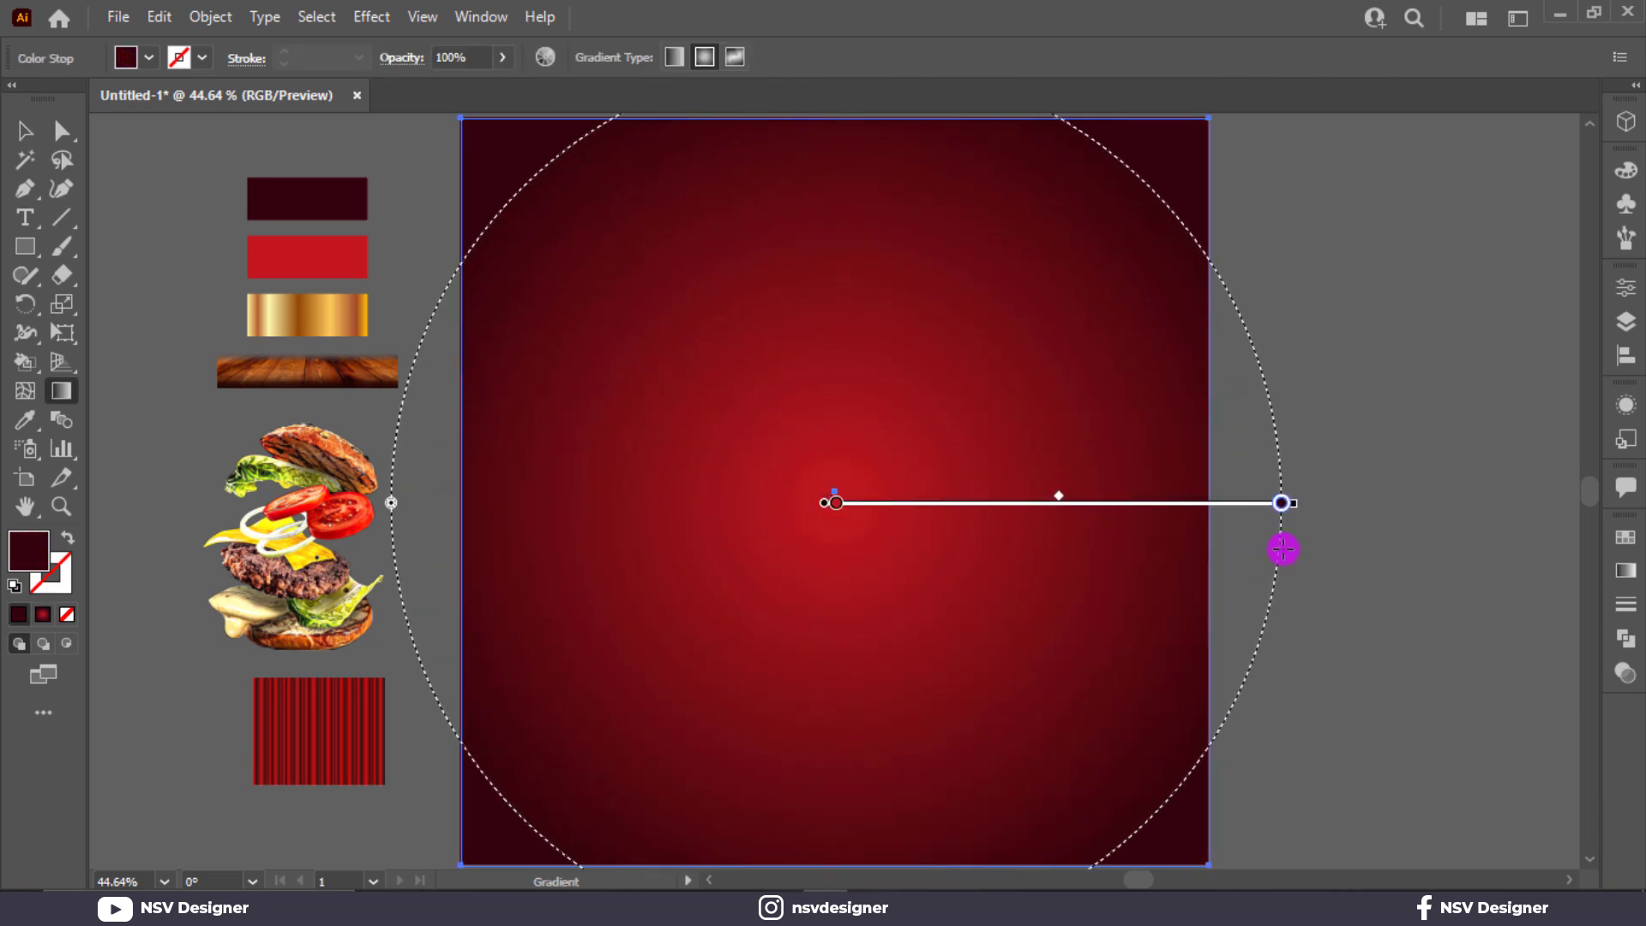
key(v)
click(1305, 457)
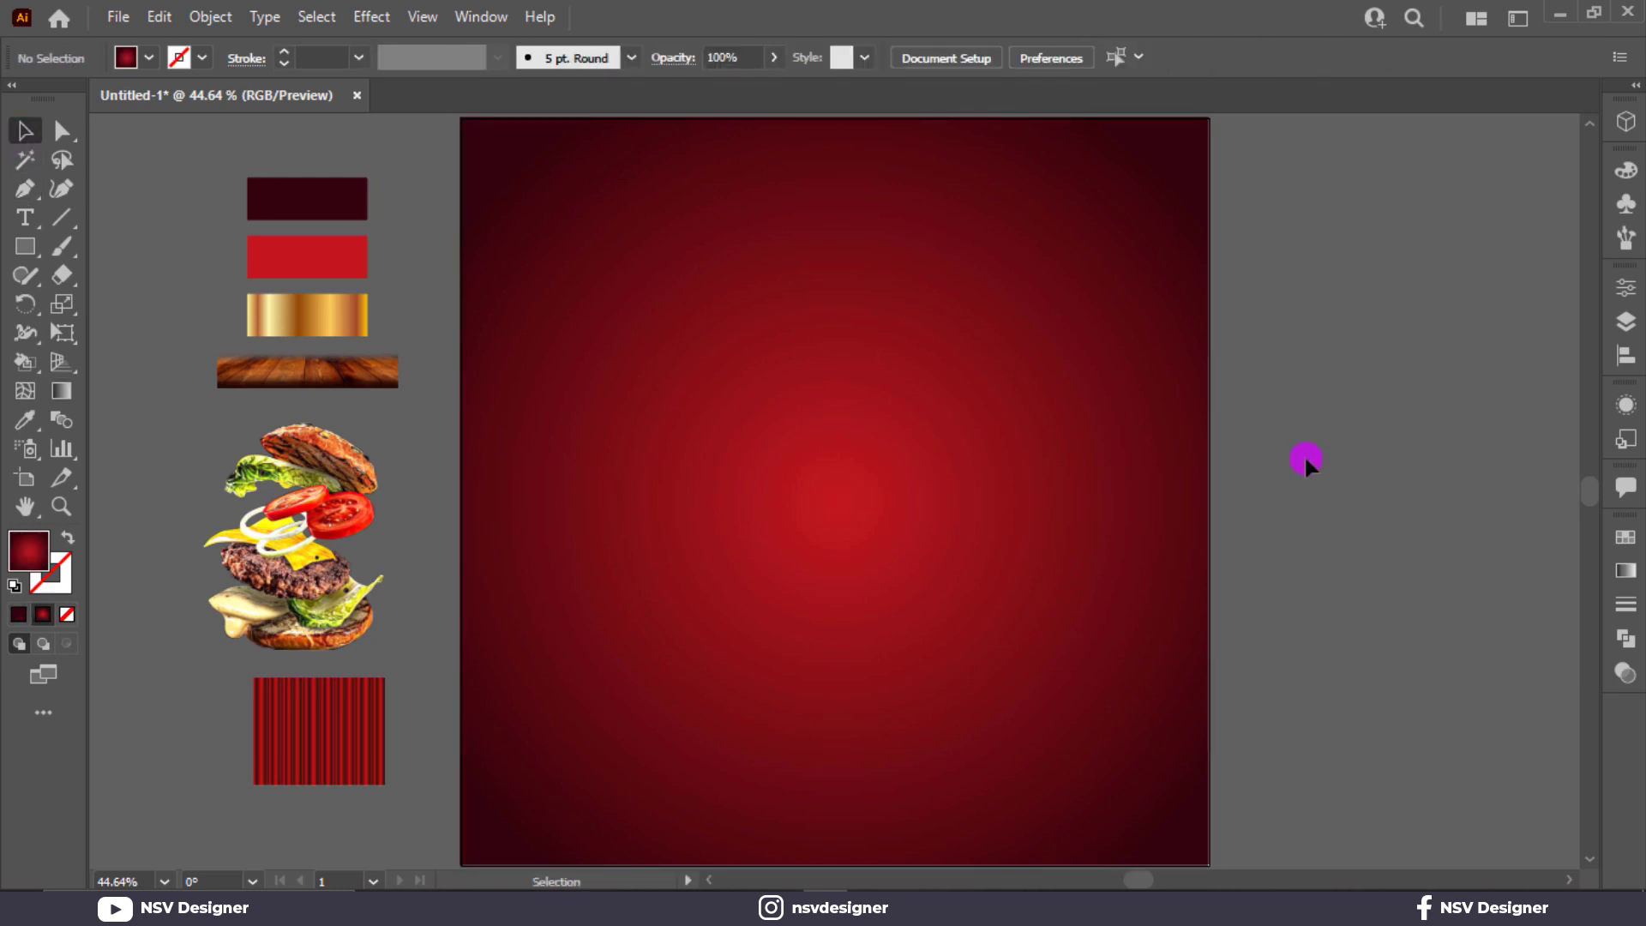
Step: Place the curtain image on the artboard in front and stretch it down over the top
click(327, 693)
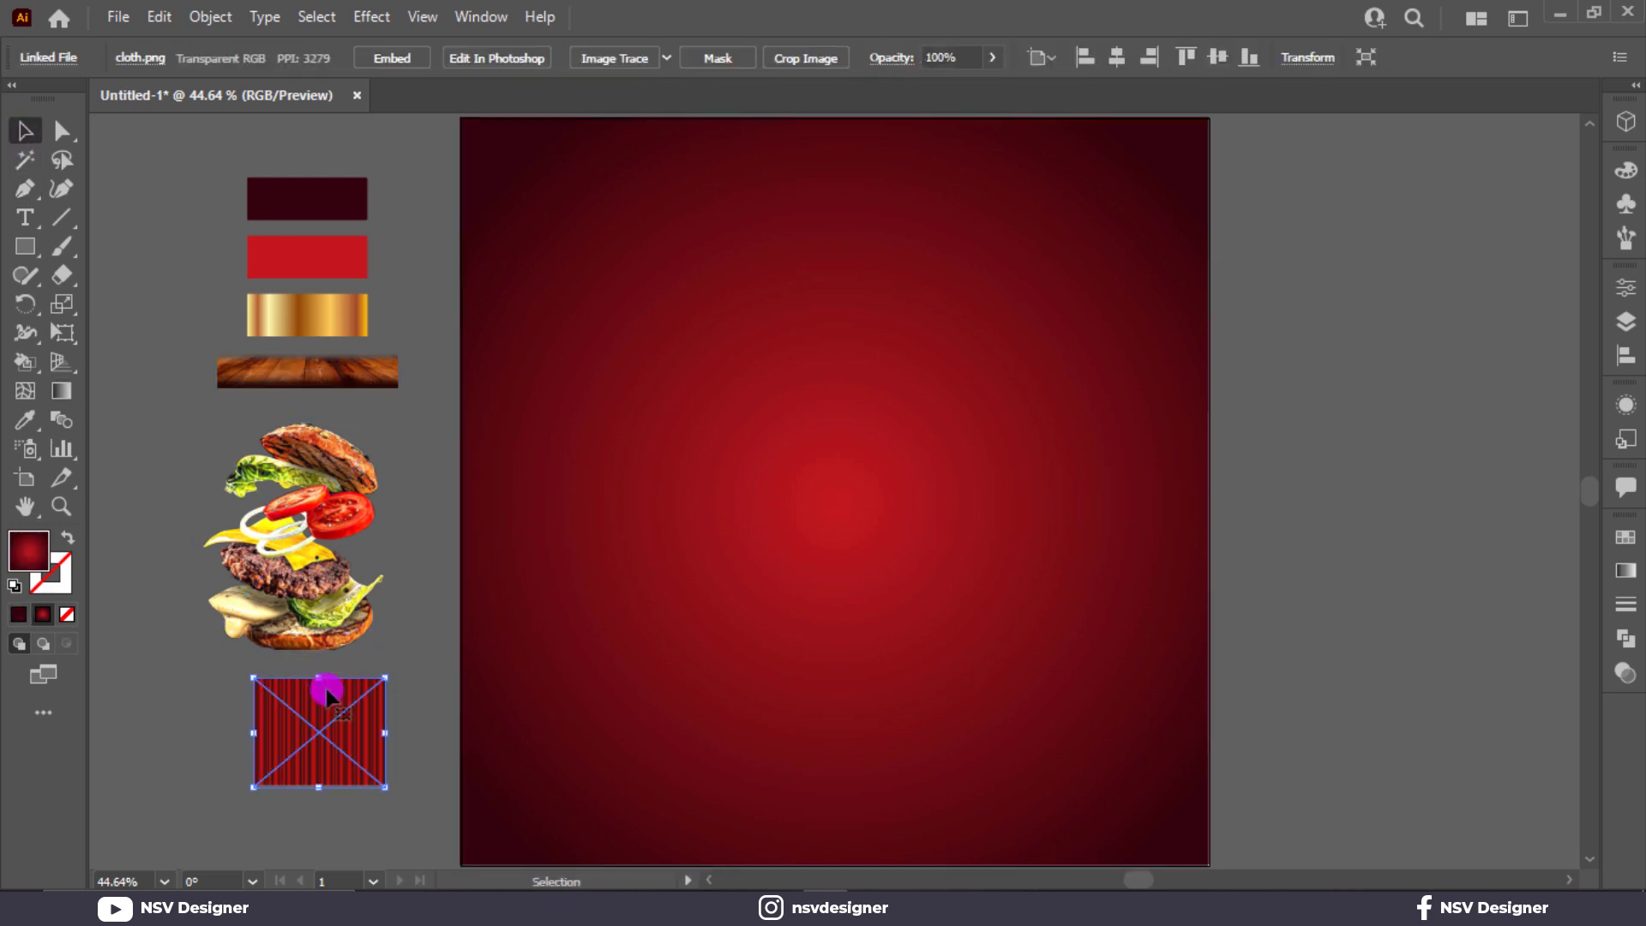
drag(342, 738, 1229, 739)
right_click(559, 339)
click(814, 539)
key(ctrl+z)
click(552, 177)
drag(834, 739, 836, 781)
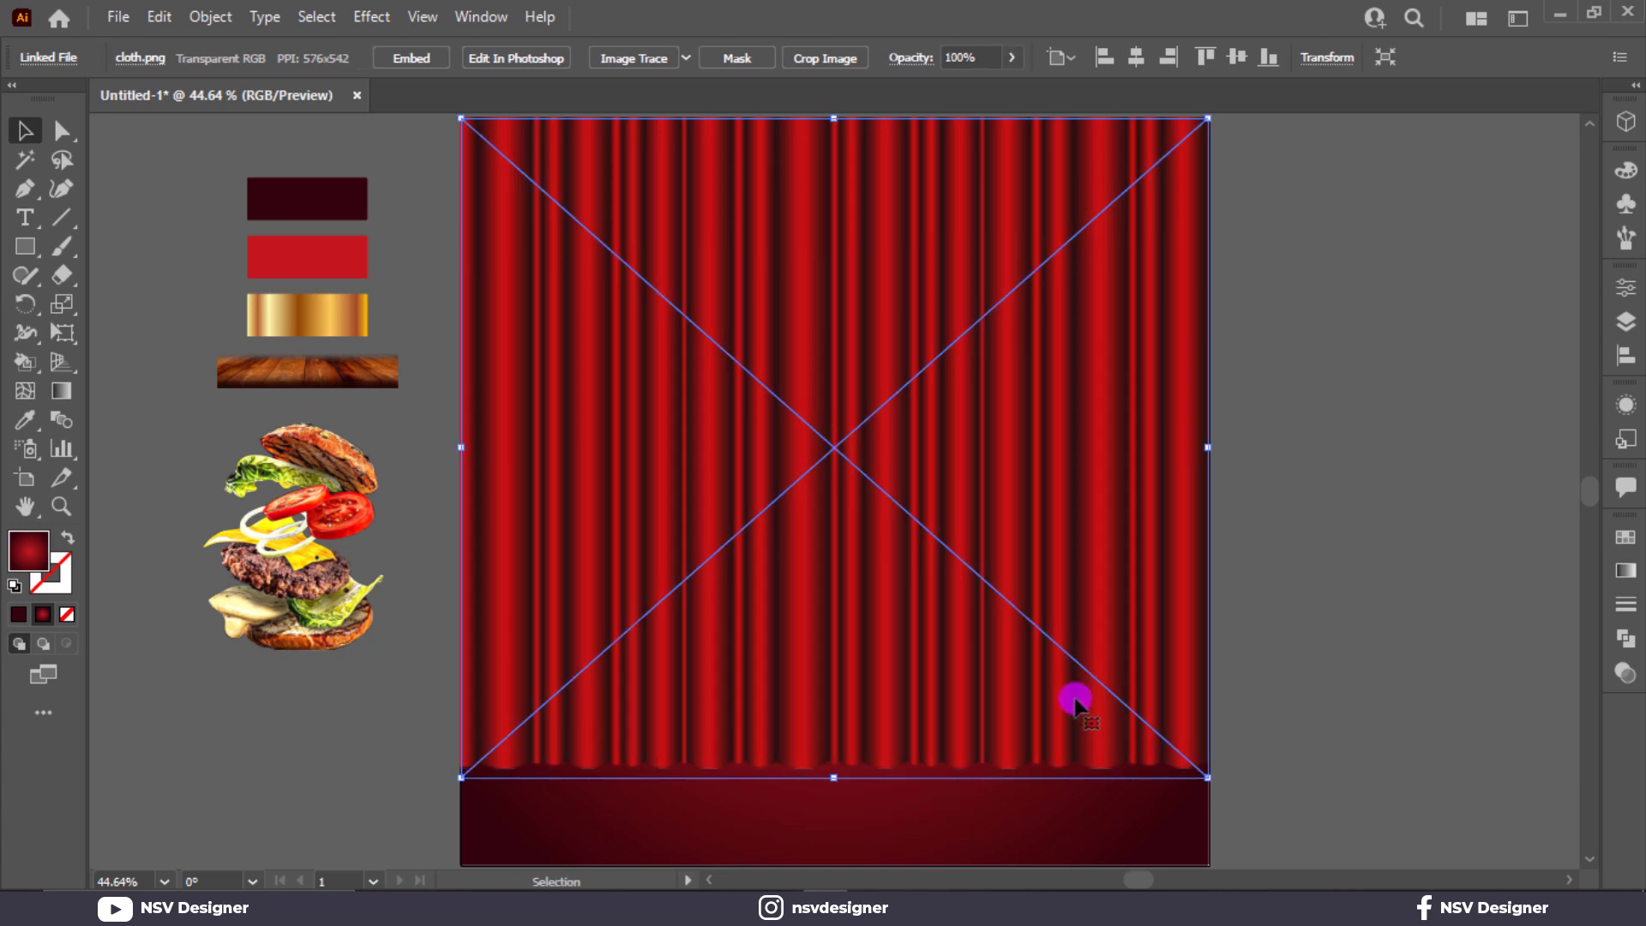
Step: Draw a circle with the Ellipse tool in the middle of the curtain
click(1231, 641)
drag(24, 243, 144, 306)
drag(839, 455, 1023, 639)
Step: Fill the circle with a reversed White, Black radial gradient whose dark stop is pure black
click(1627, 574)
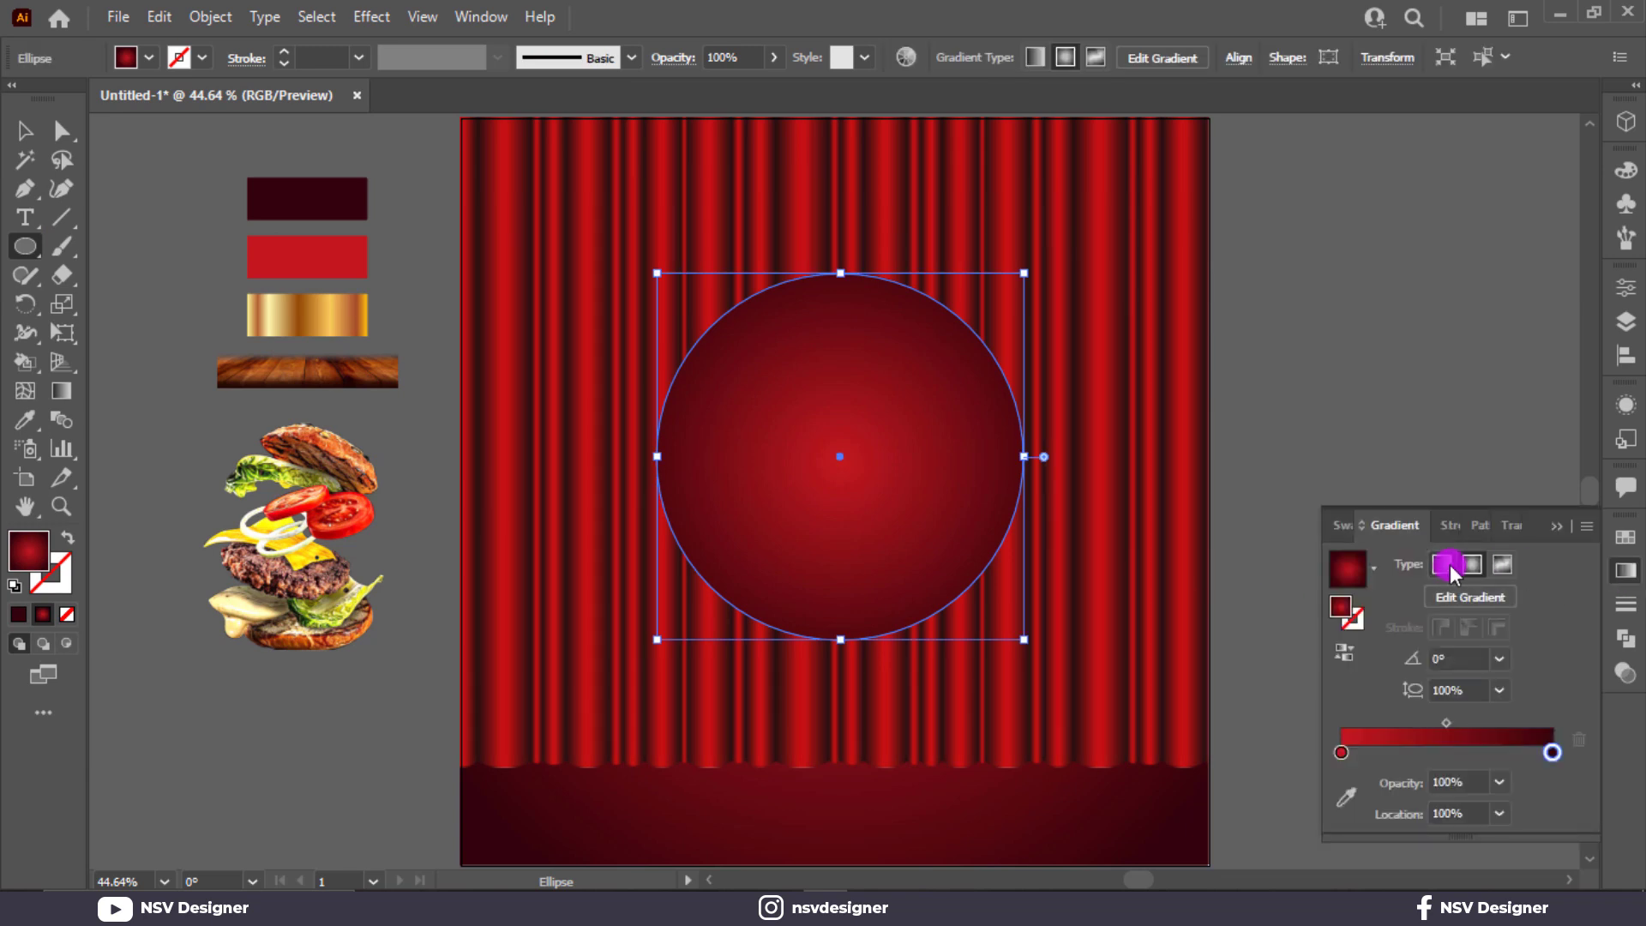
click(1356, 593)
scroll(1304, 625, up, 2)
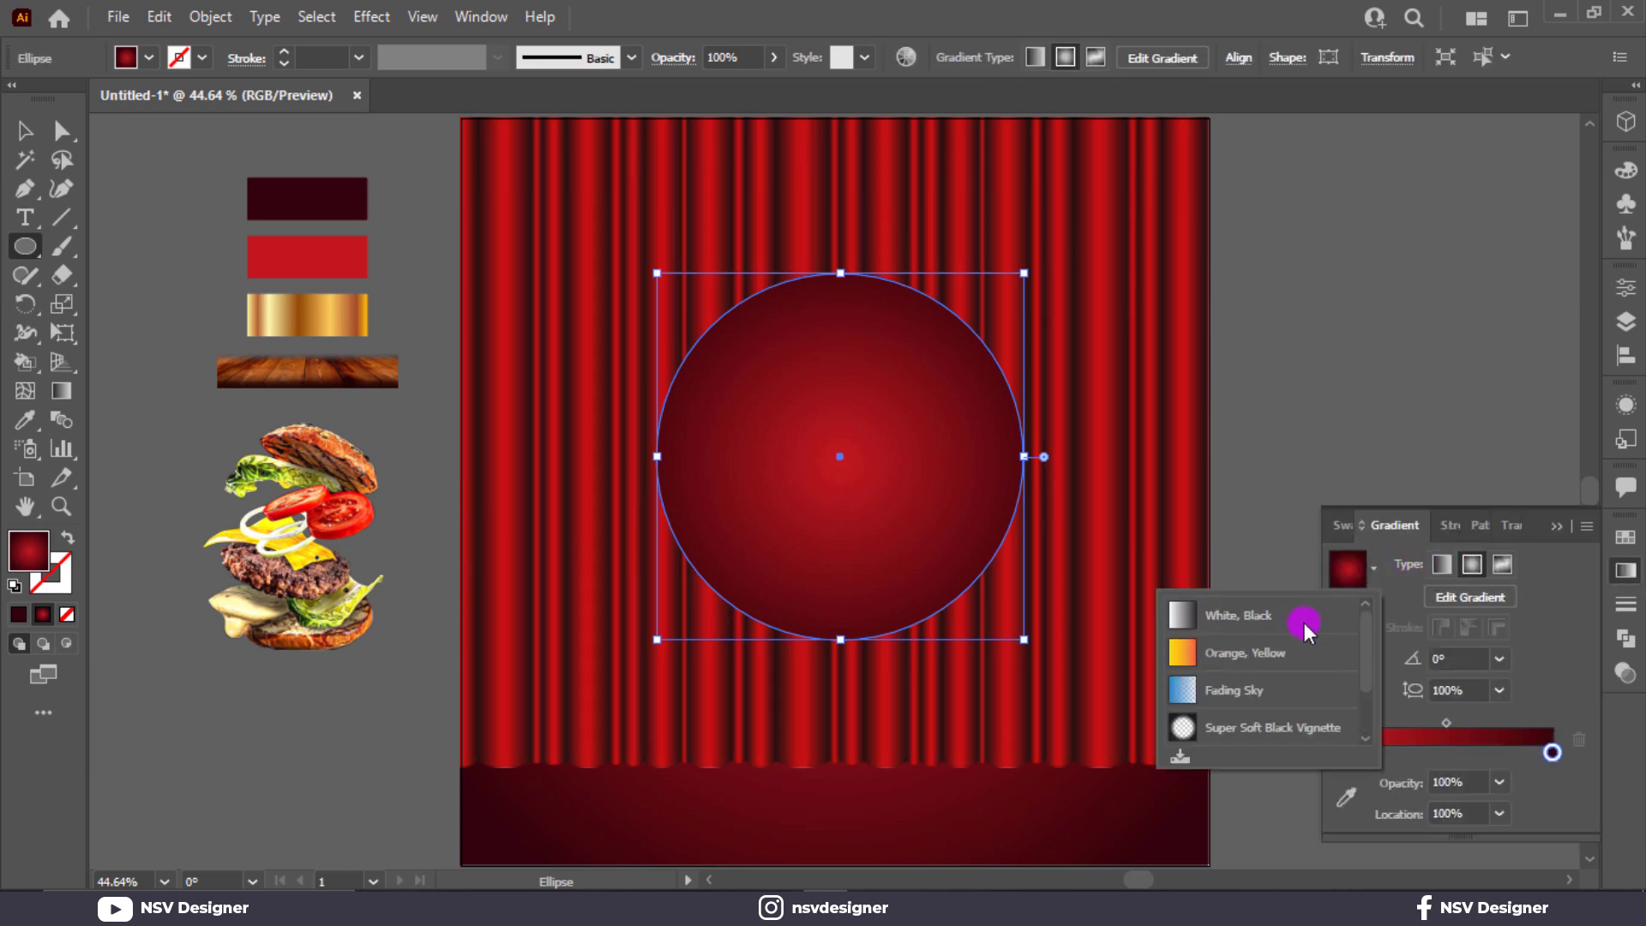
click(1302, 618)
click(1470, 565)
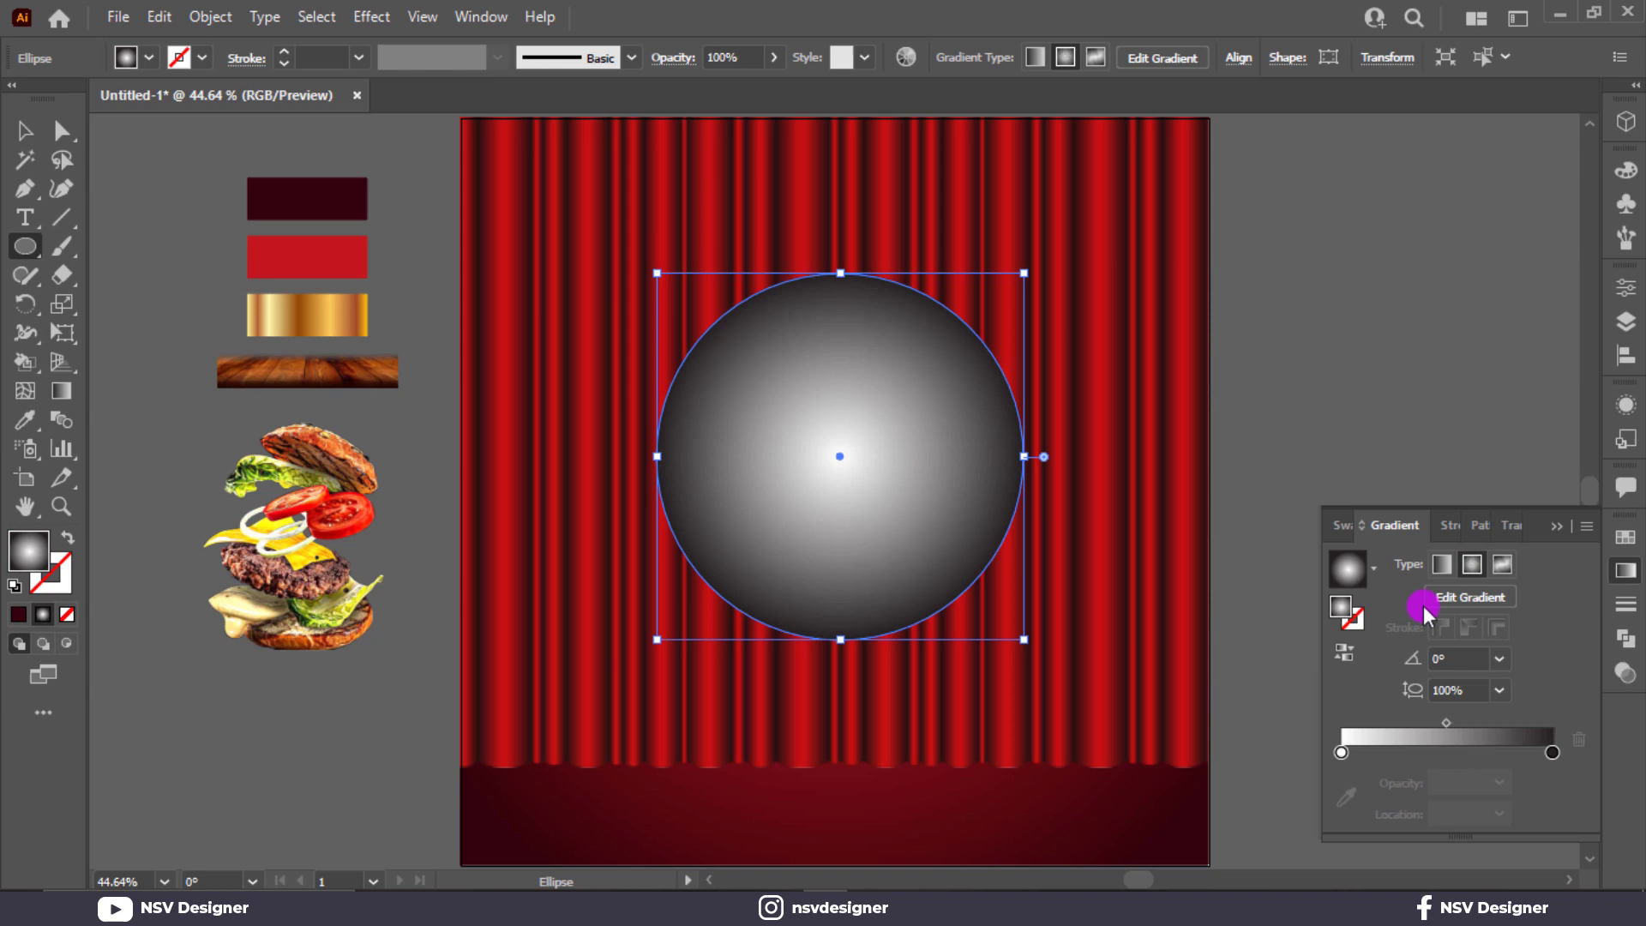
click(1348, 655)
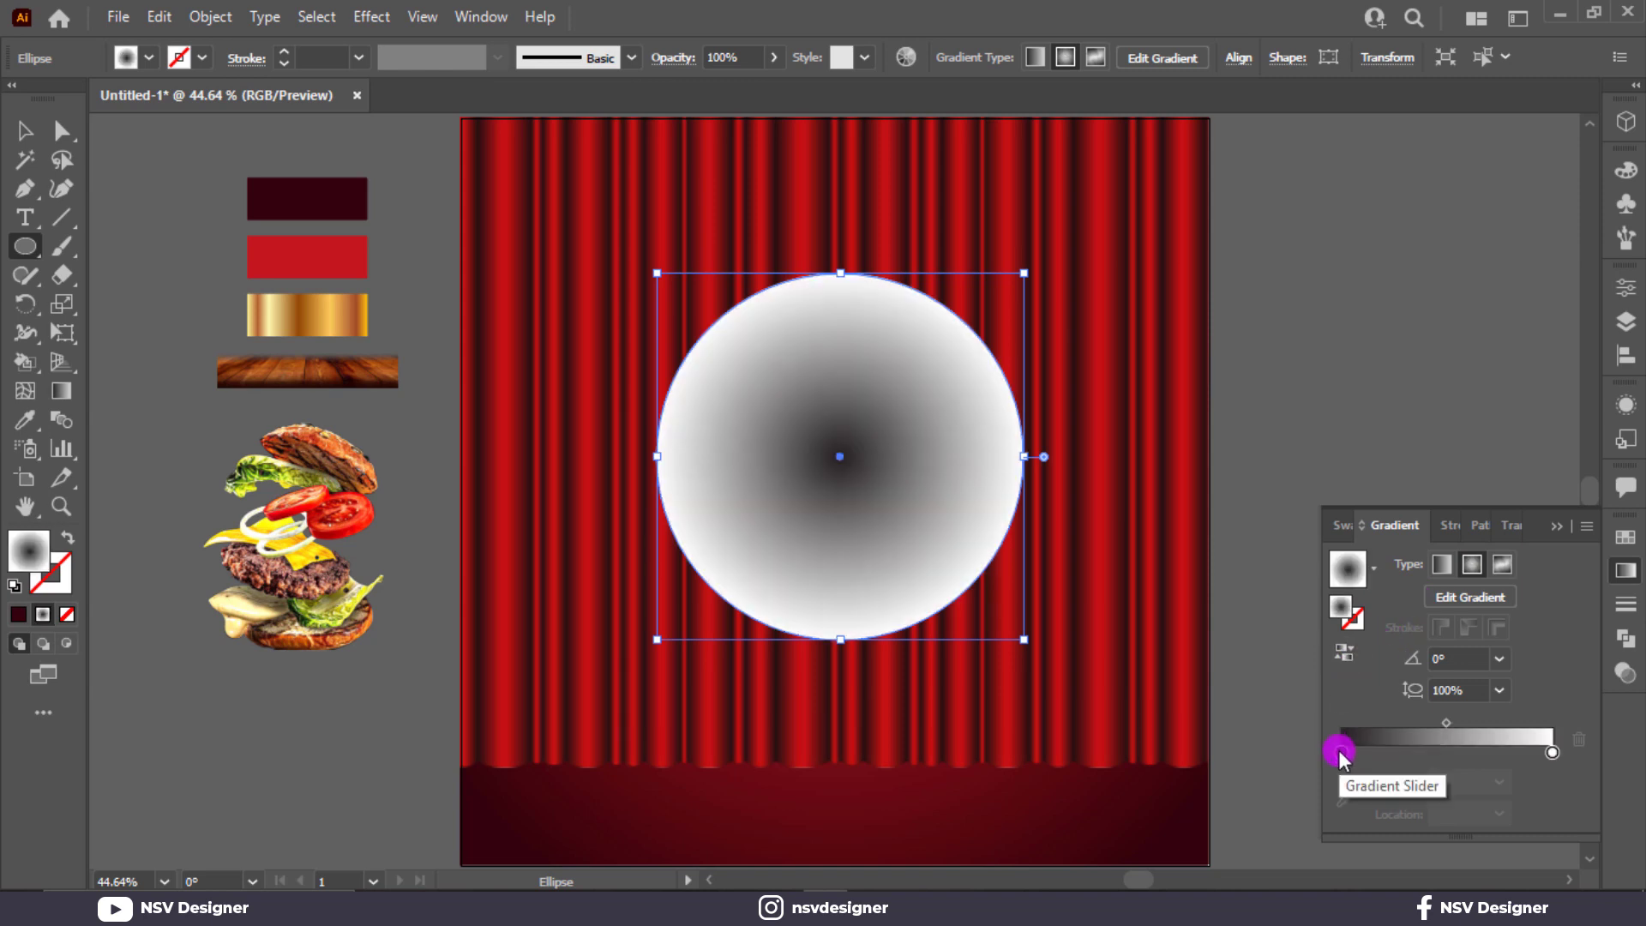
double_click(1340, 753)
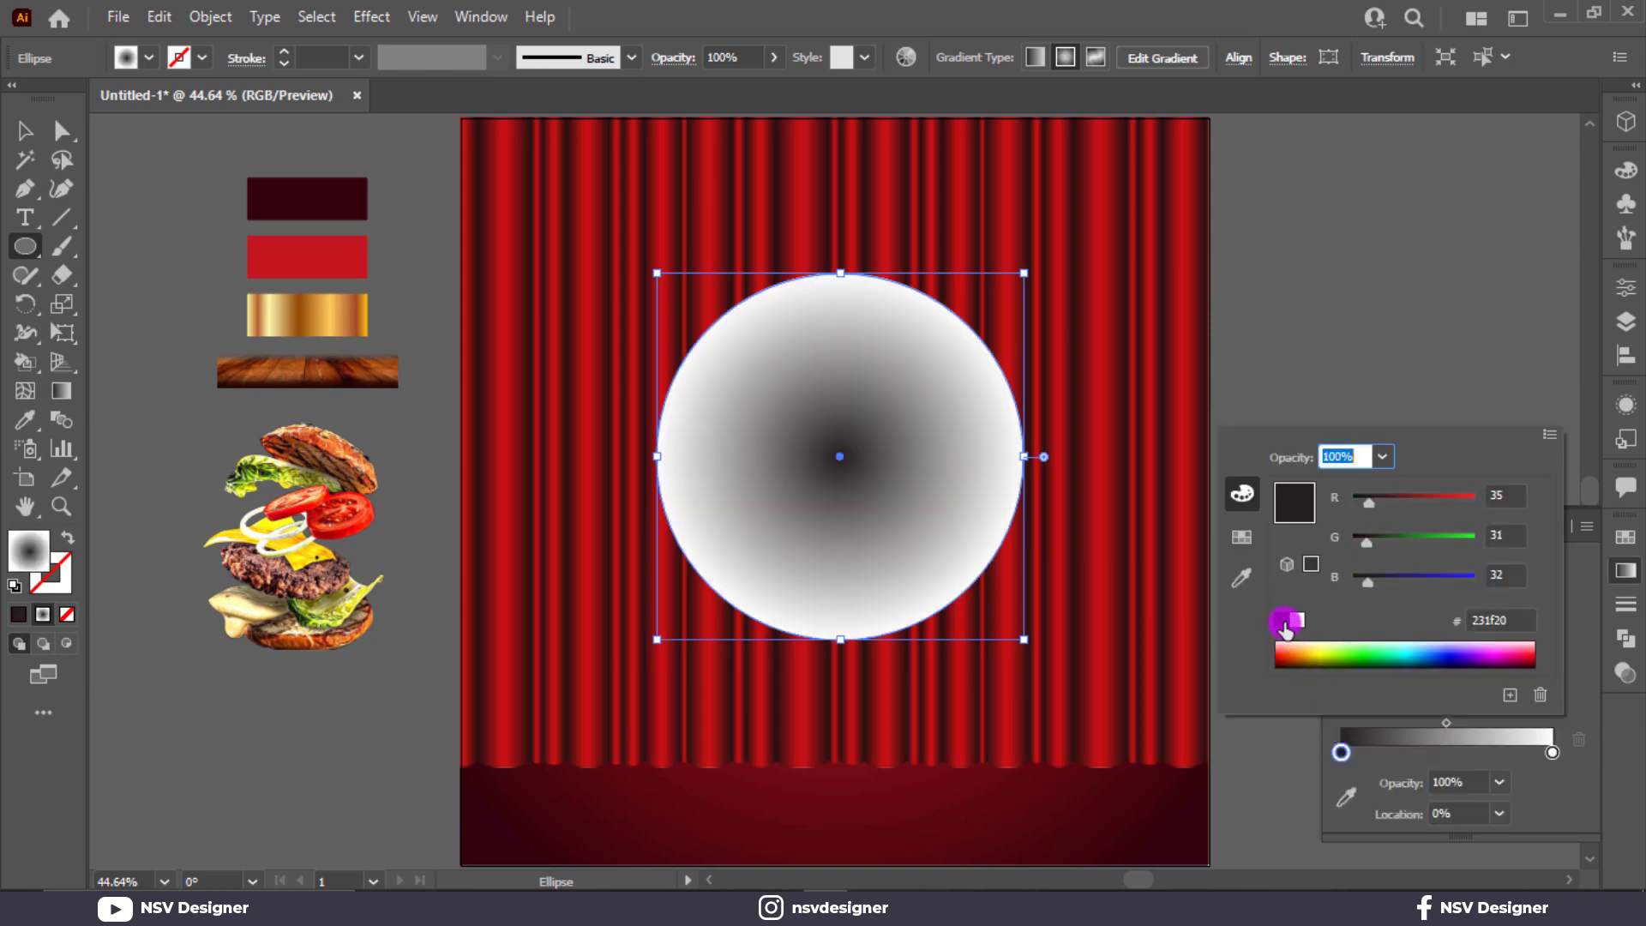
click(1287, 628)
click(1335, 372)
Step: Reshape the circle by pulling its top anchor up and pushing both sides outward
click(62, 131)
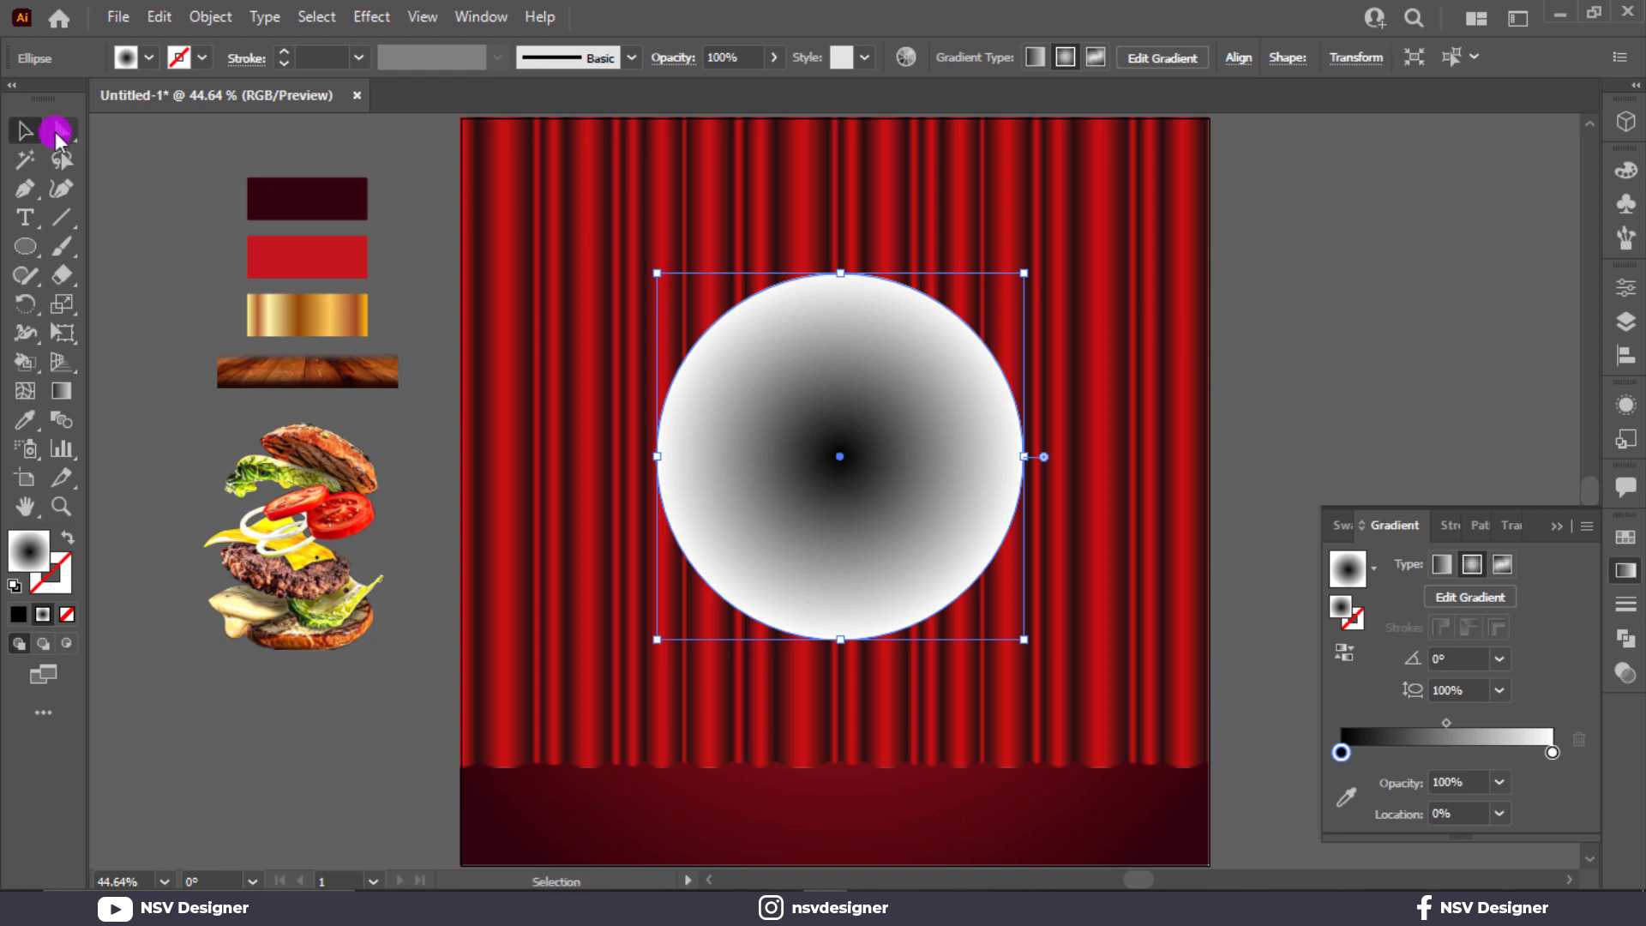
click(840, 274)
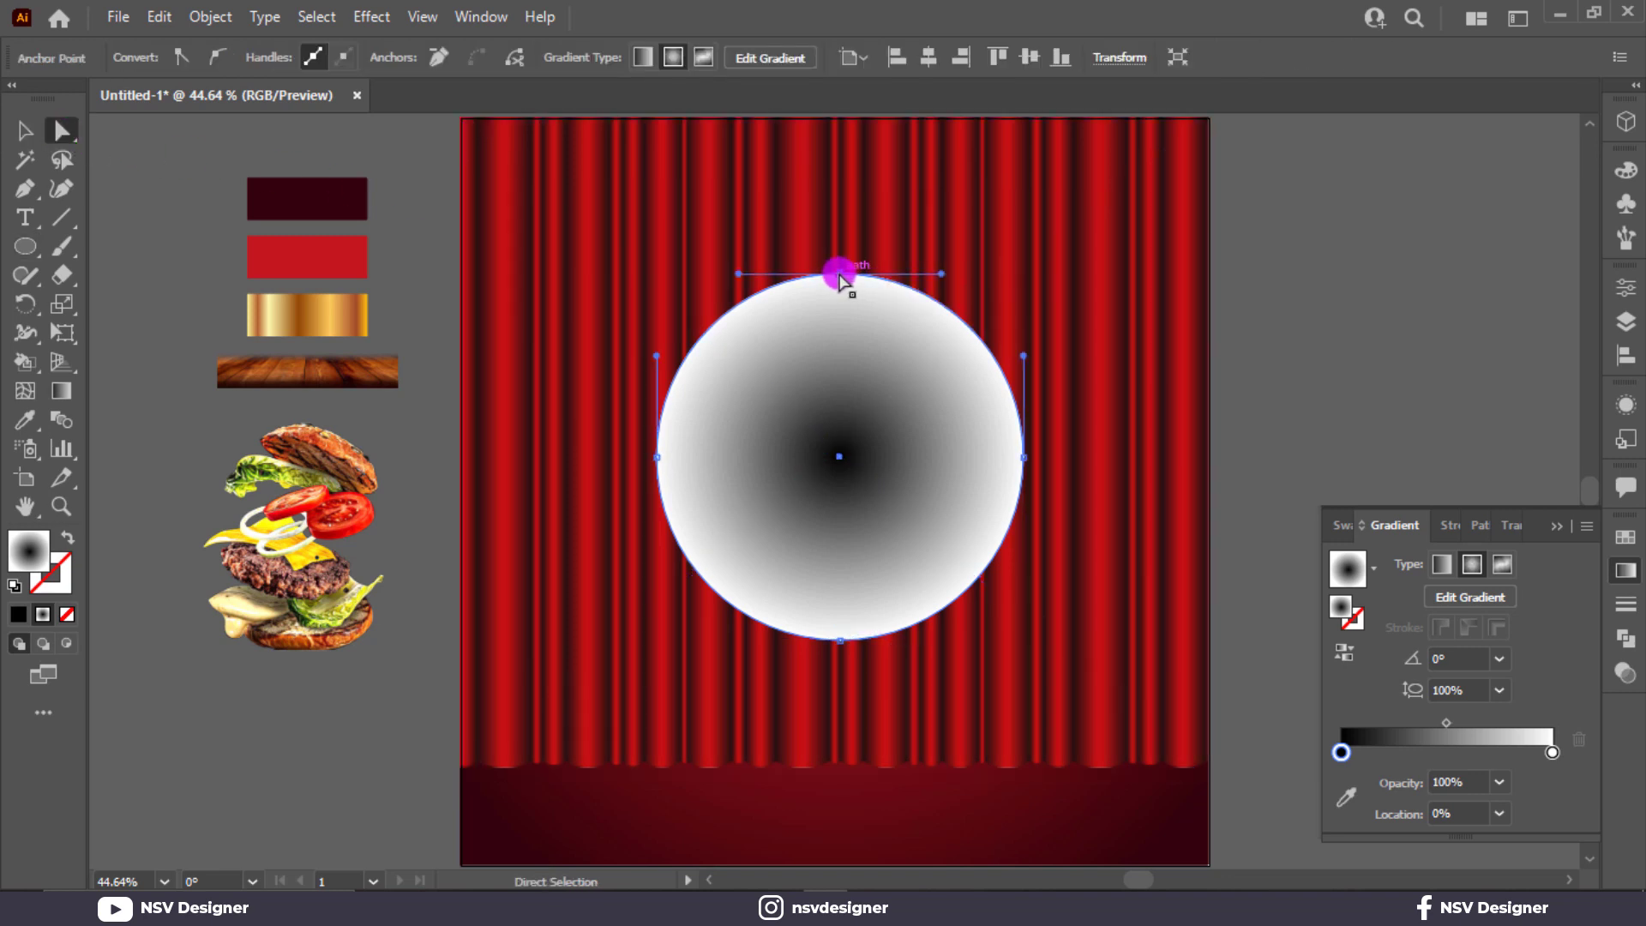
drag(840, 275, 839, 150)
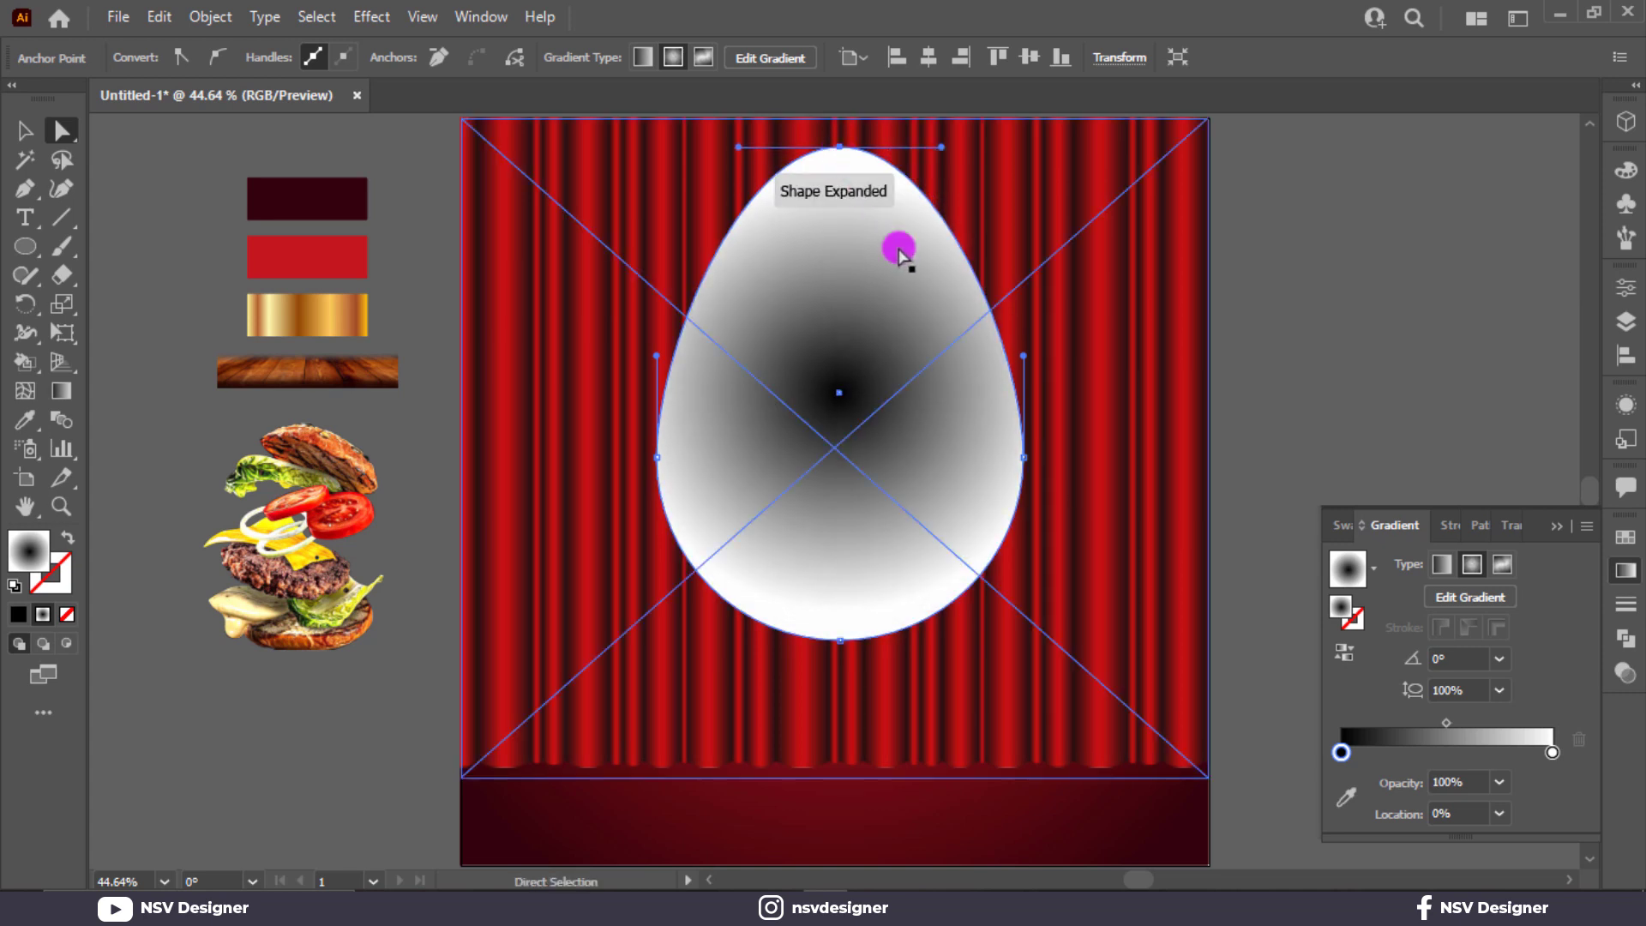
drag(1025, 458, 1111, 454)
drag(660, 463, 580, 463)
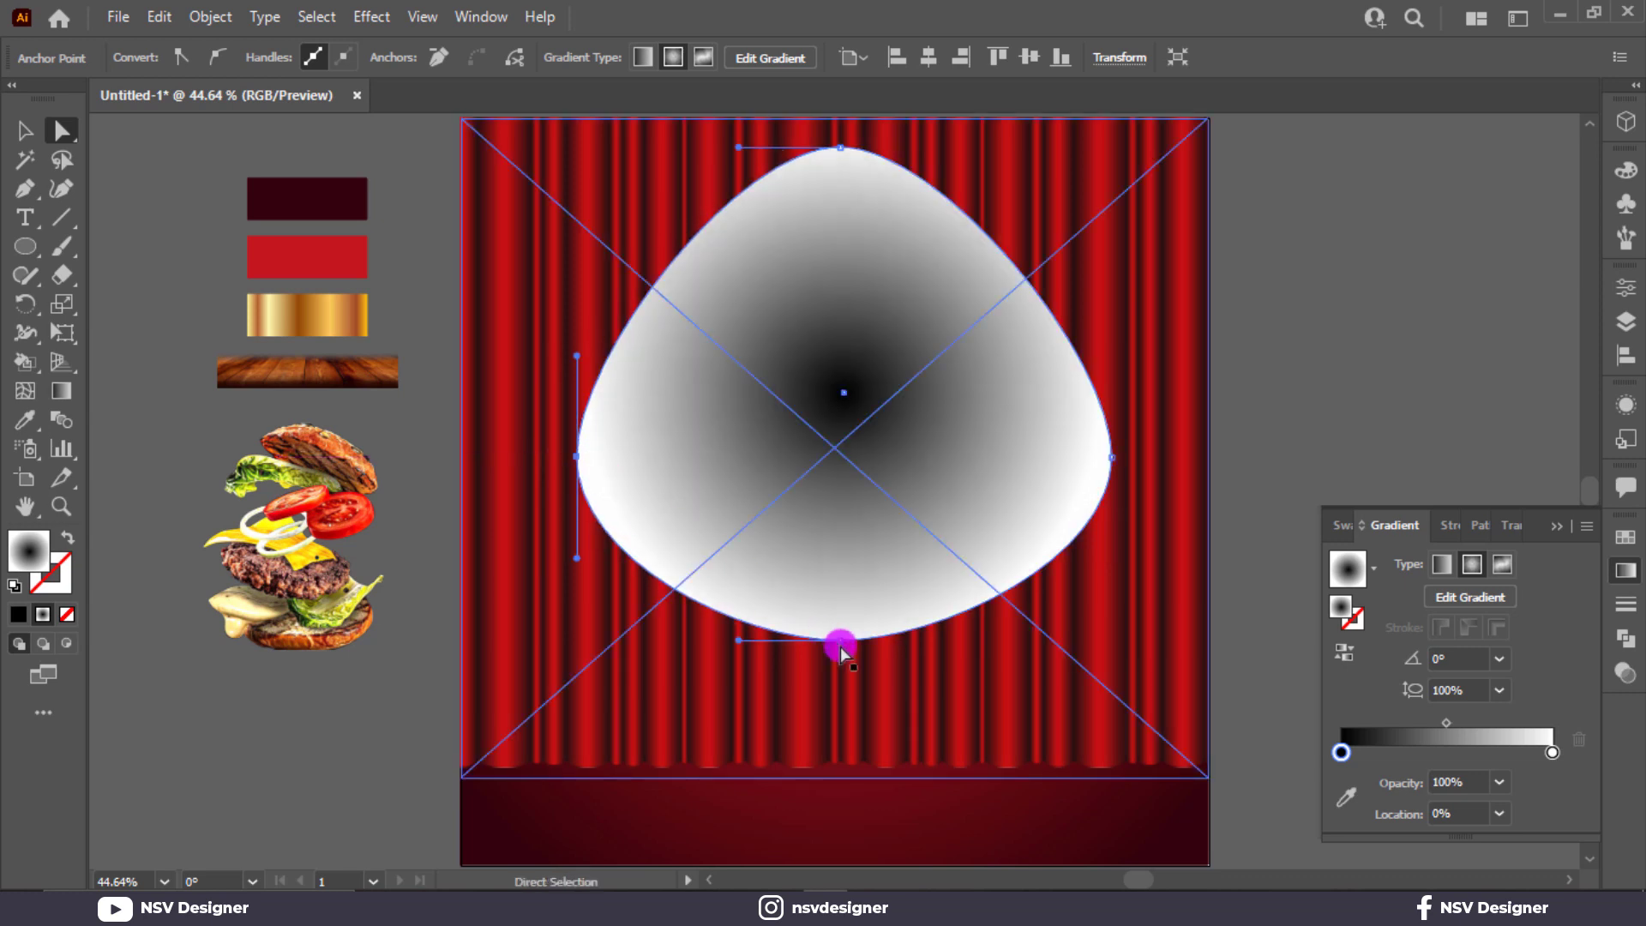
drag(840, 646, 837, 693)
key(ctrl+z)
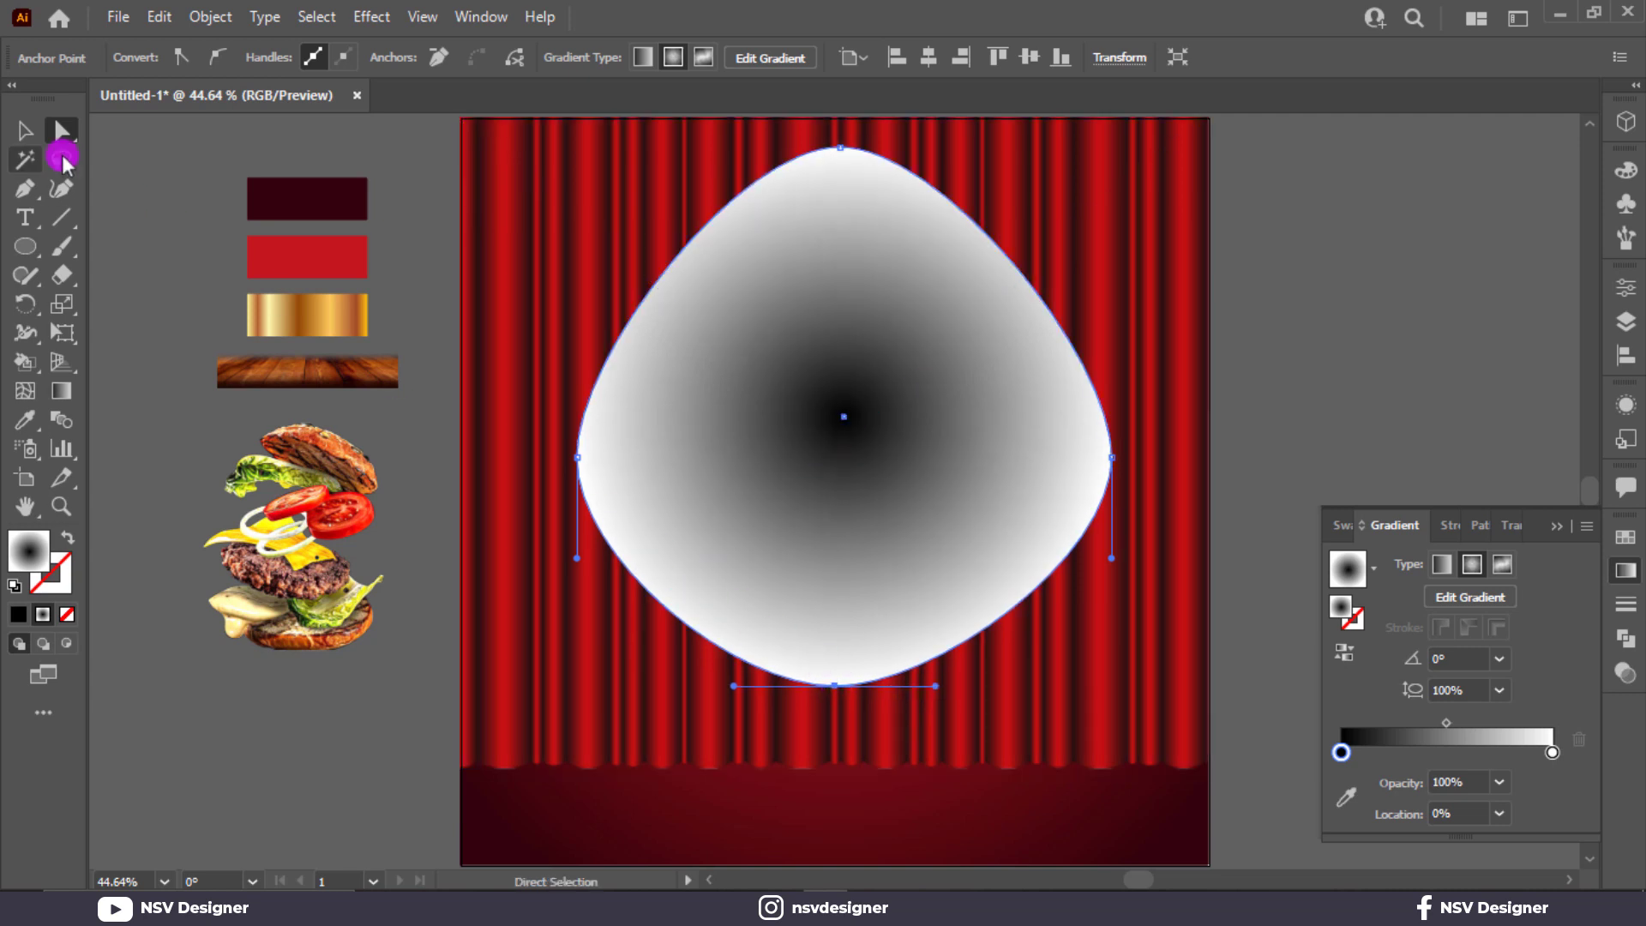
Step: Refine the egg shape by moving its left and right anchor points down and inward
click(27, 133)
click(96, 142)
click(64, 134)
click(700, 460)
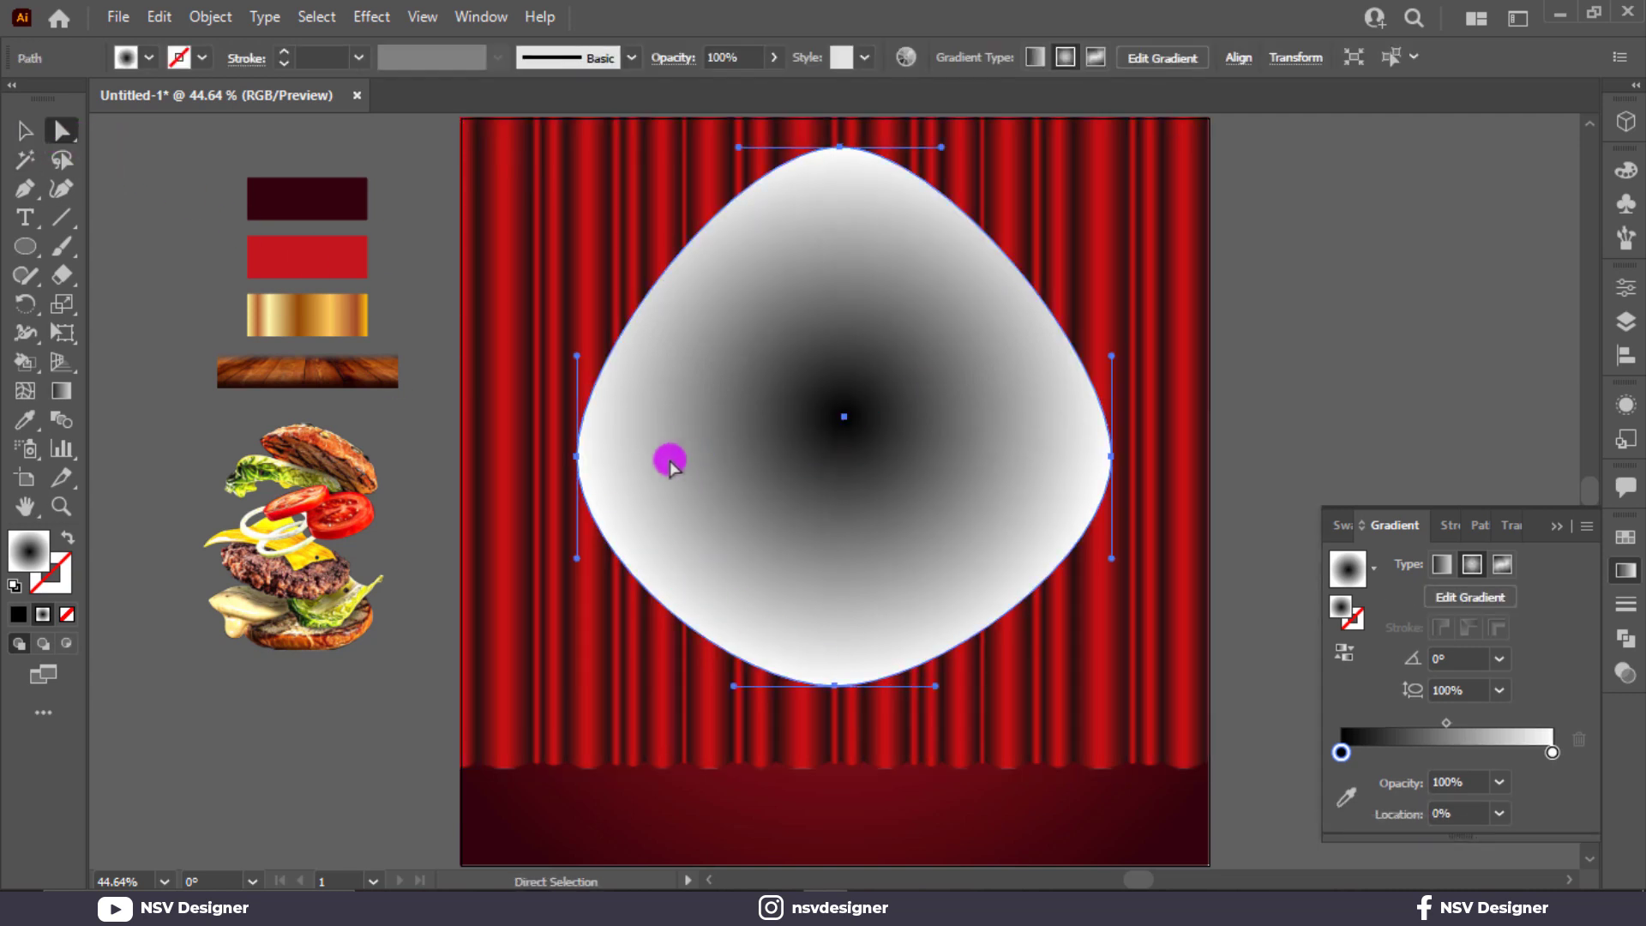
drag(577, 456, 583, 438)
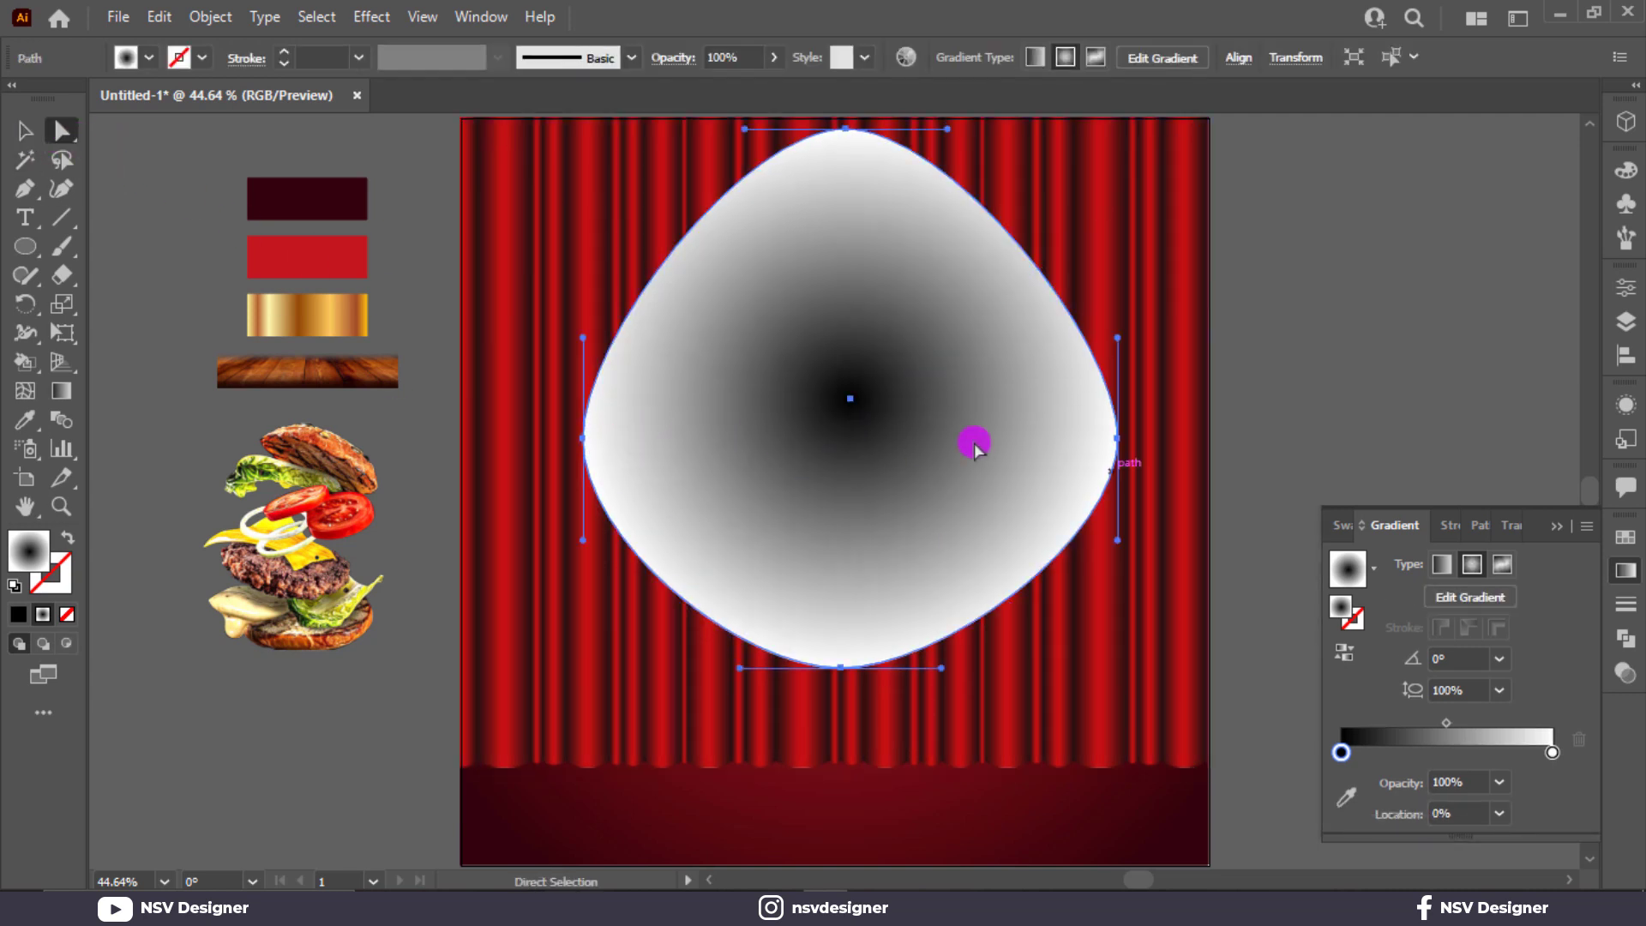
drag(1118, 443, 1109, 478)
drag(578, 435, 582, 472)
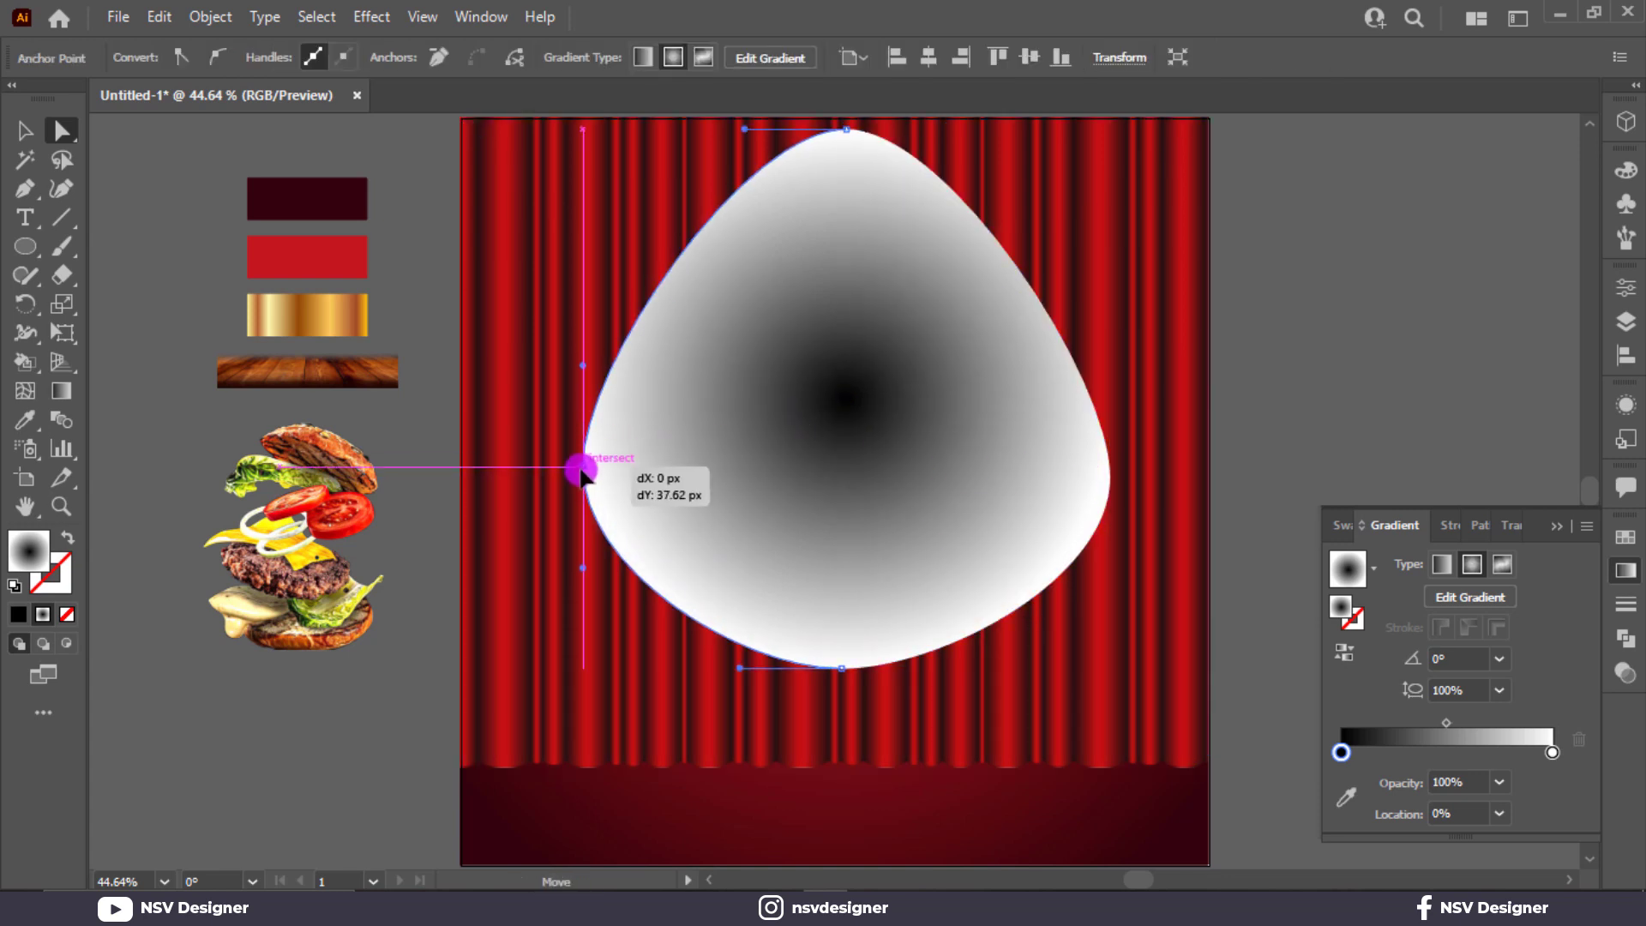
Step: Select the gradient shape together with the curtain image
click(24, 130)
click(537, 405)
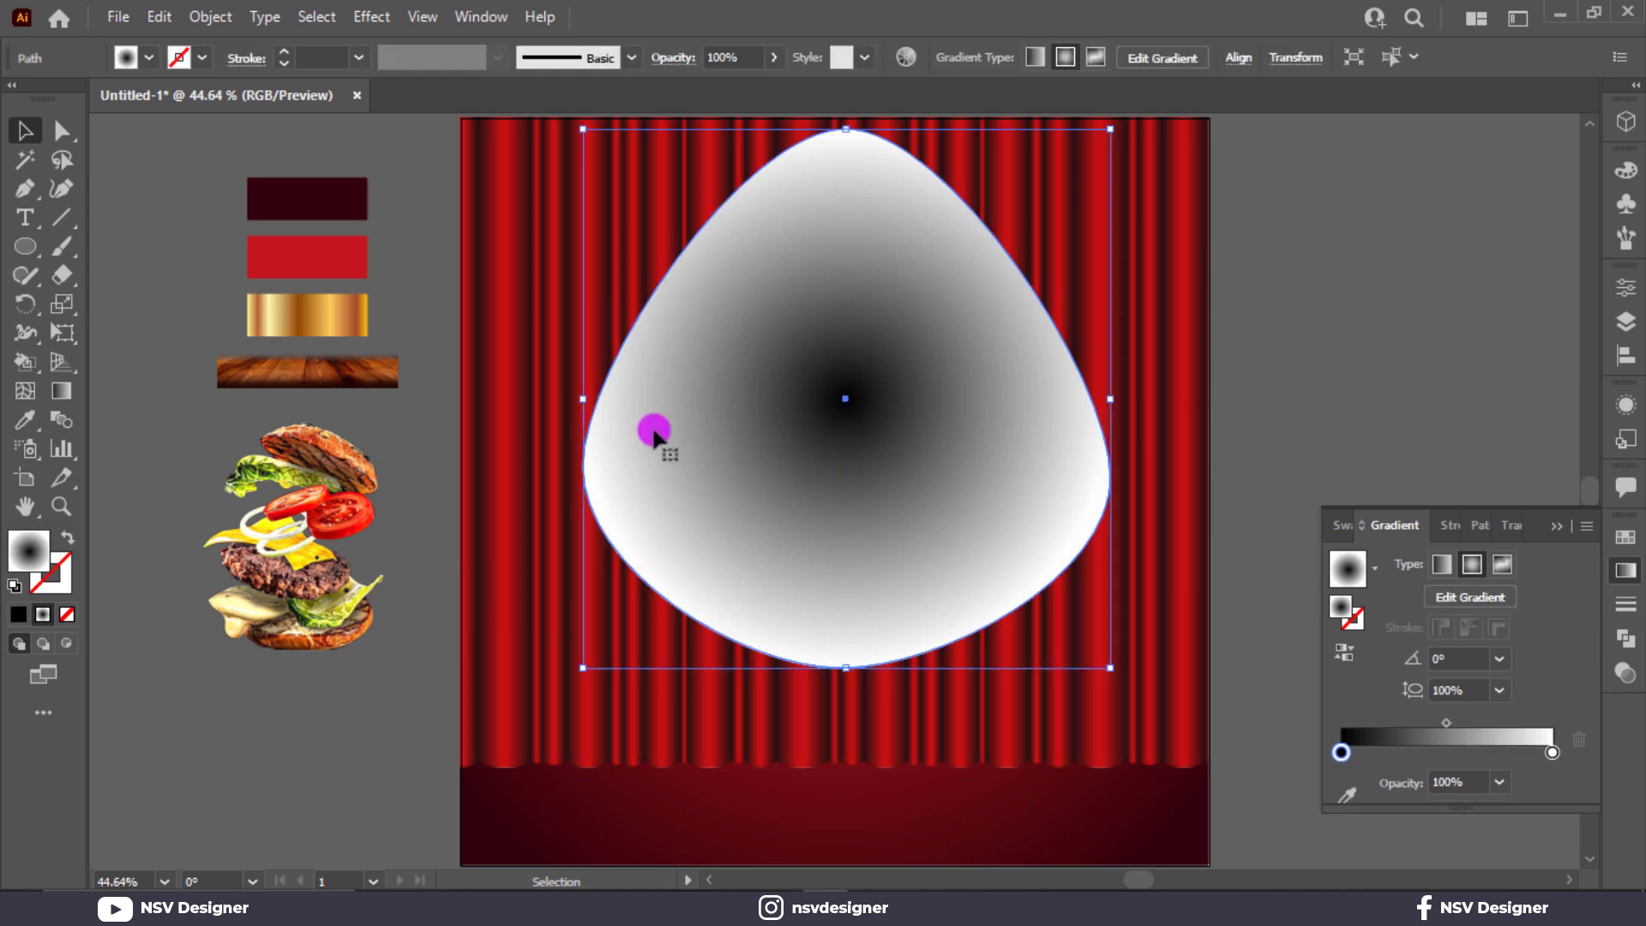
click(1401, 522)
Step: Make the gradient shape an opacity mask on the curtain image
click(1518, 530)
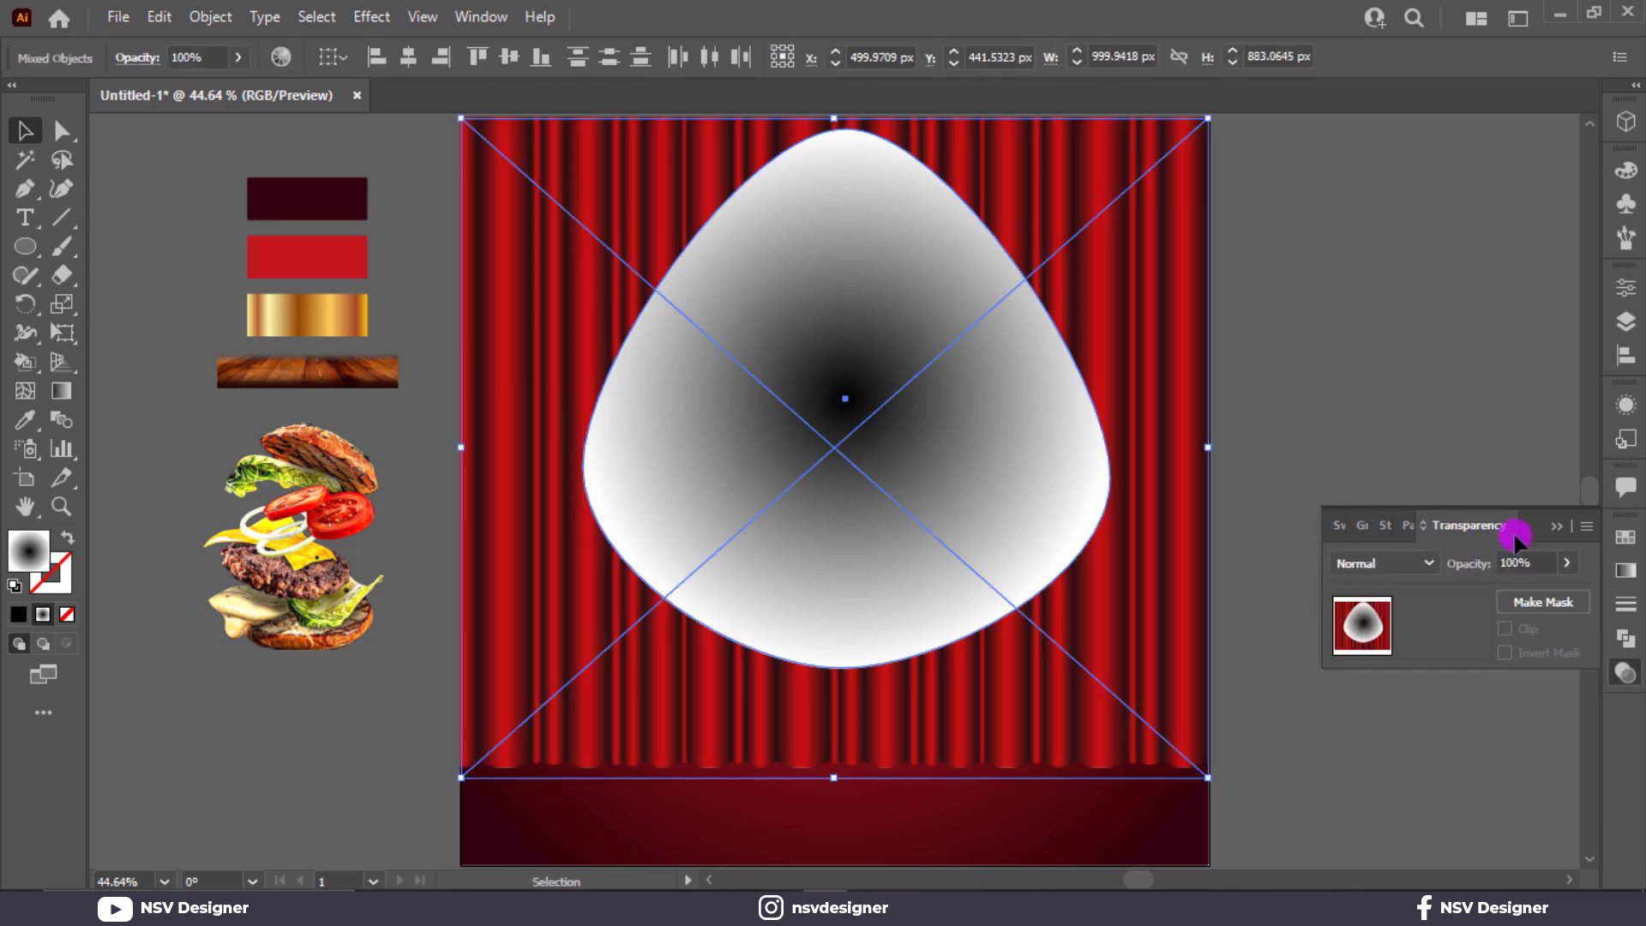
click(1543, 602)
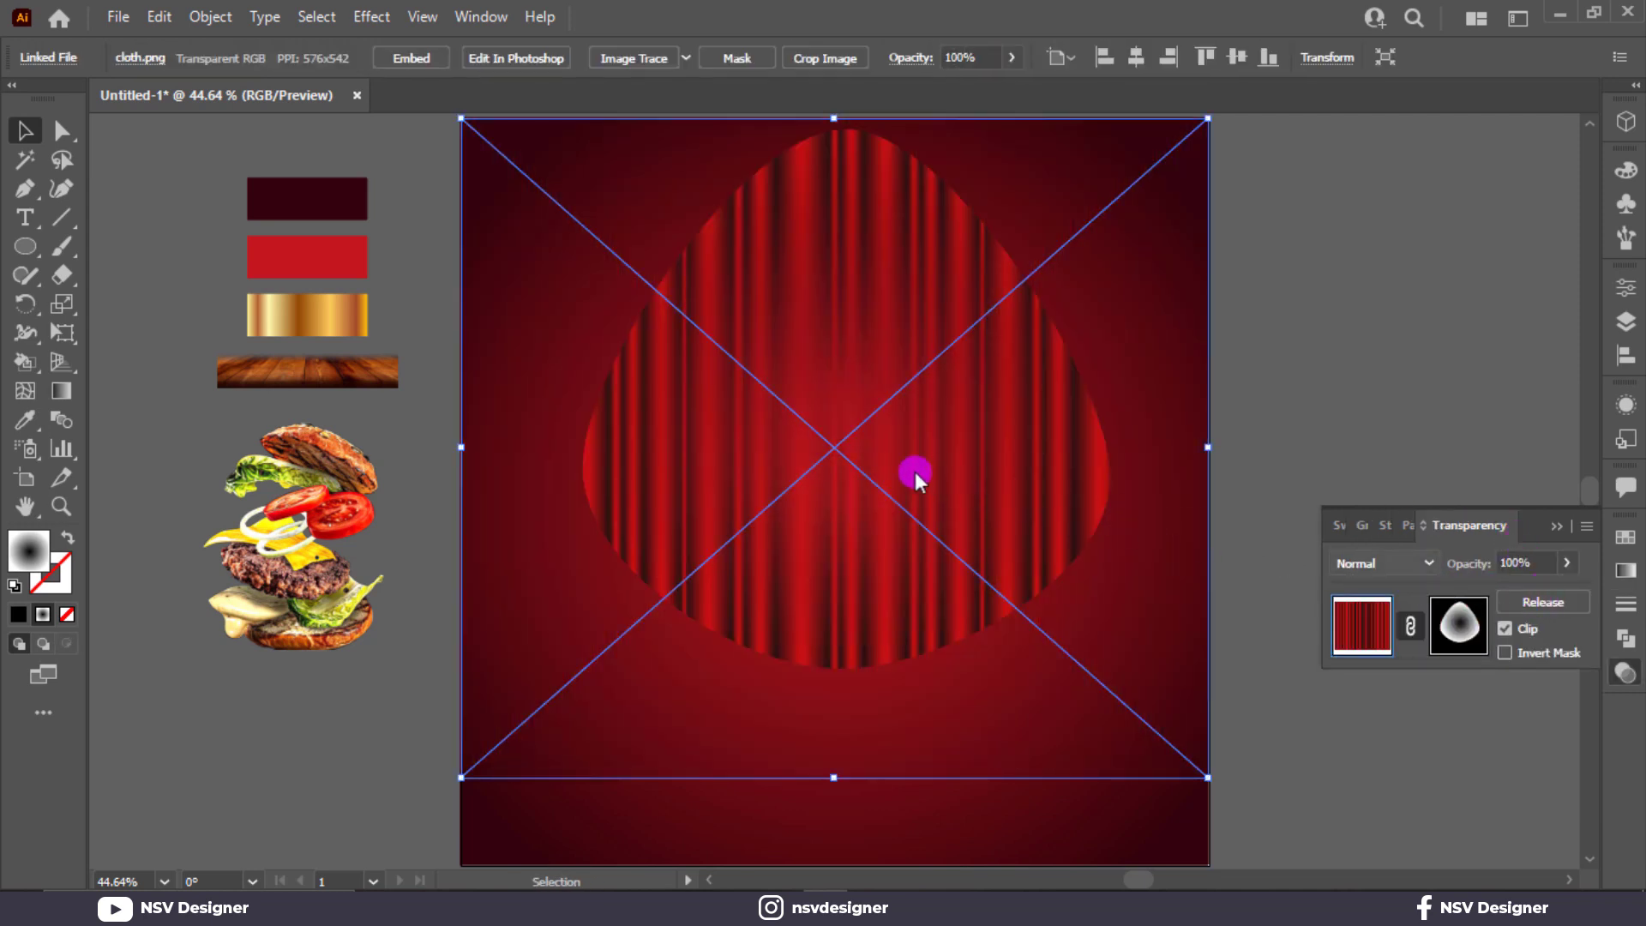
click(1358, 525)
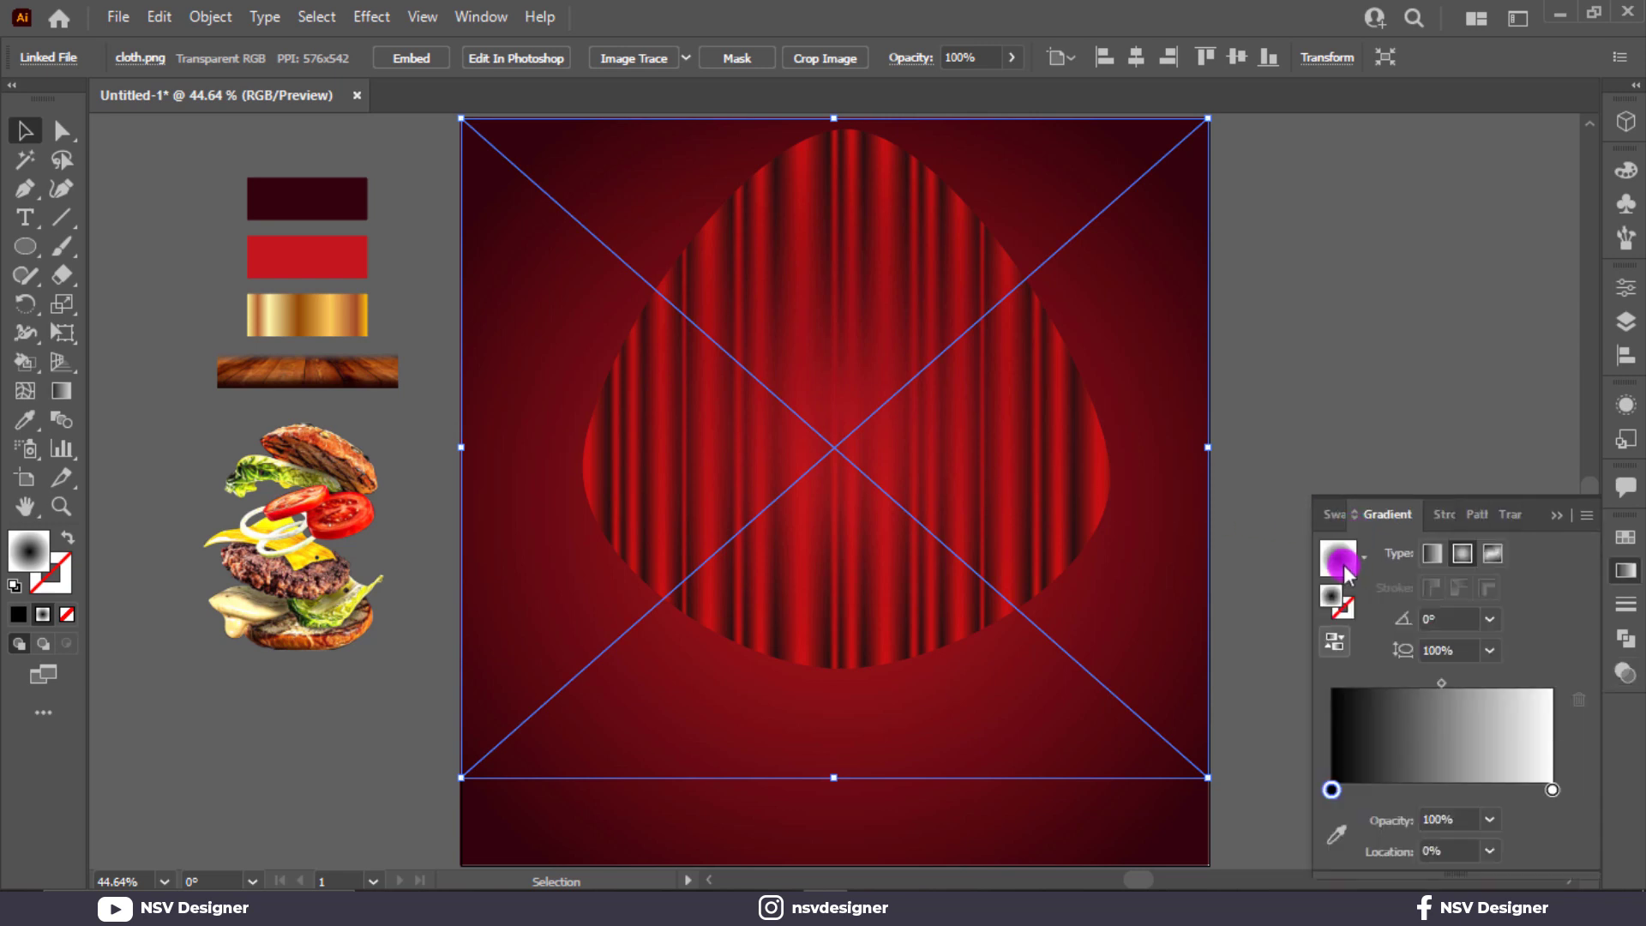
click(1327, 638)
click(1331, 648)
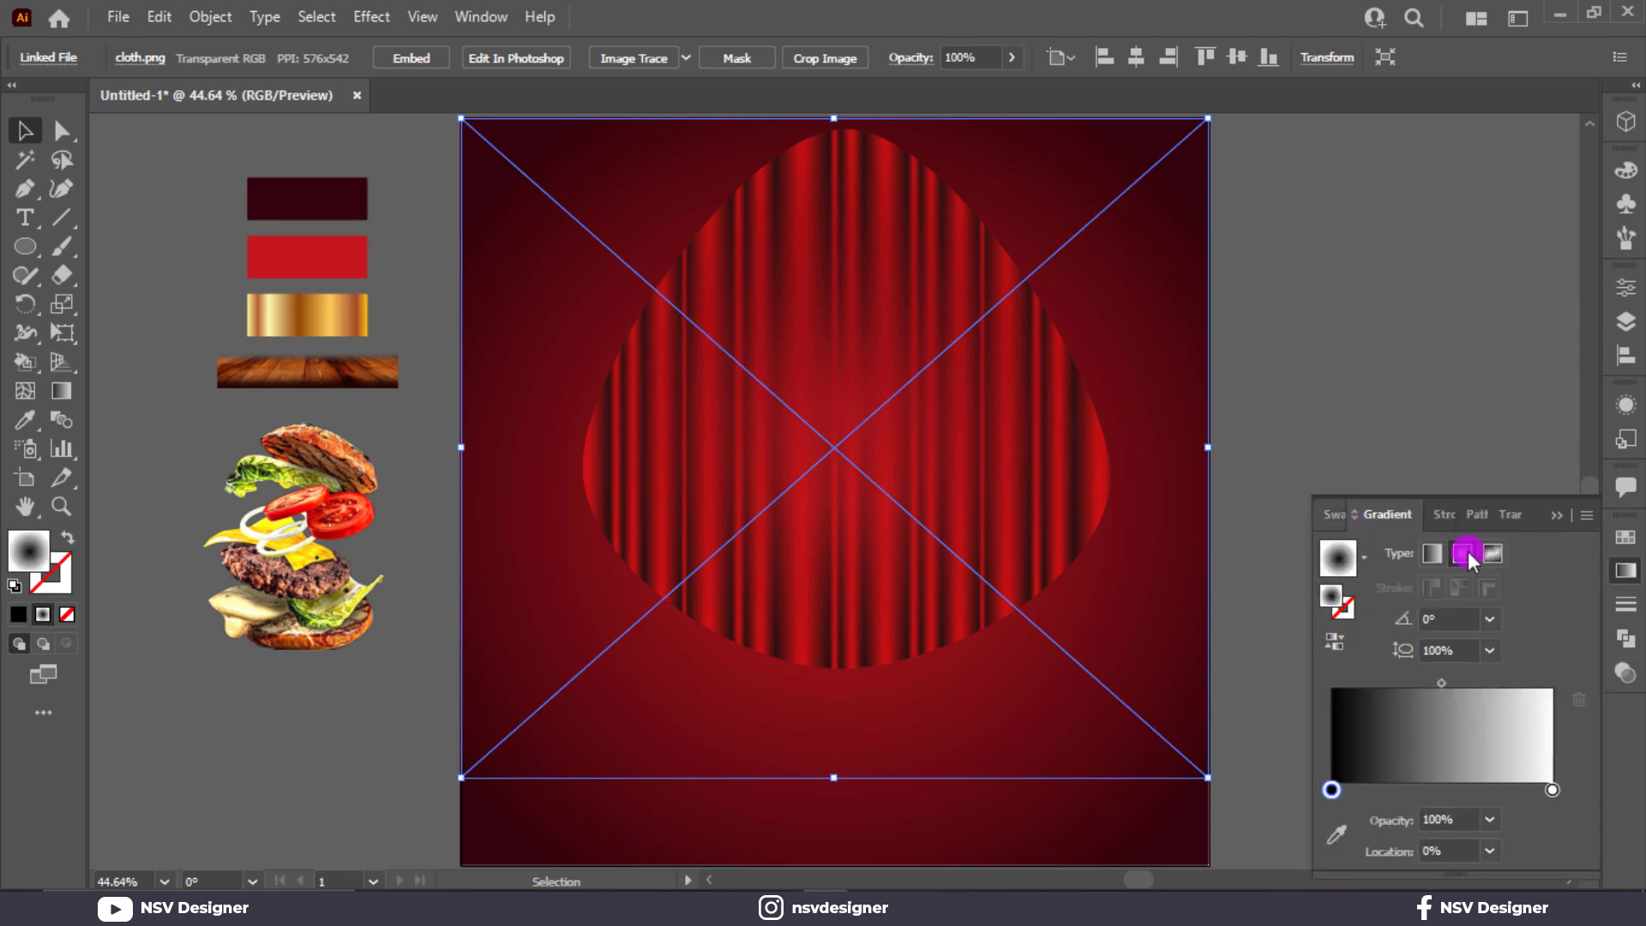
Step: Edit the opacity mask and reverse its gradient so the curtain fades out
click(1509, 514)
click(1455, 630)
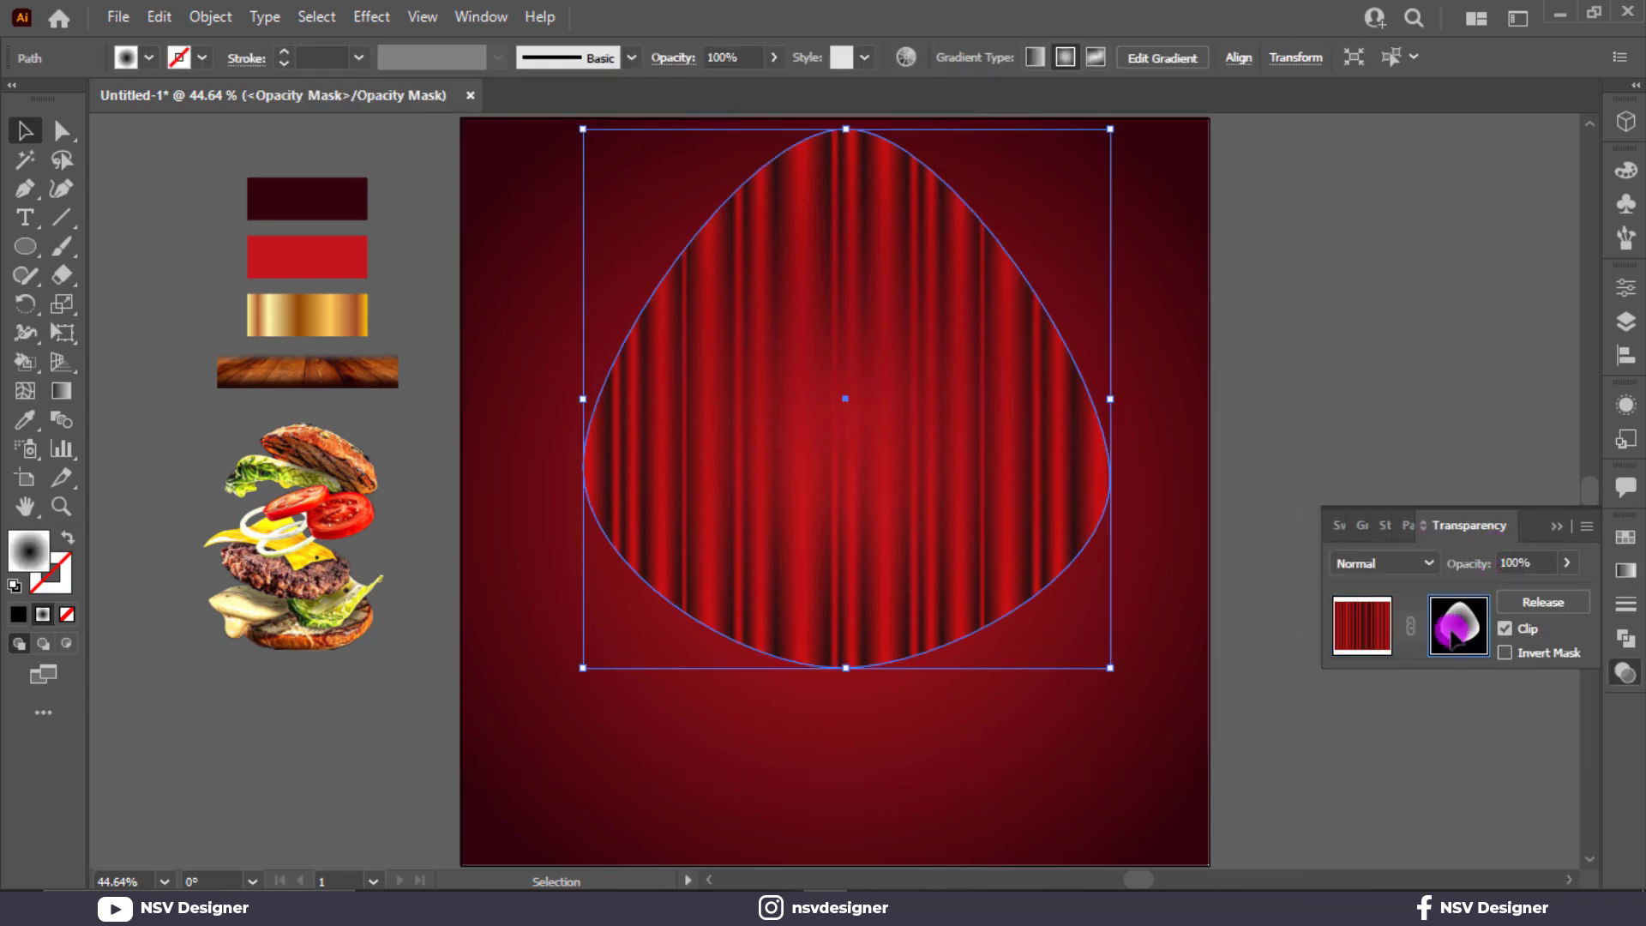
click(1355, 545)
click(1334, 634)
click(1417, 598)
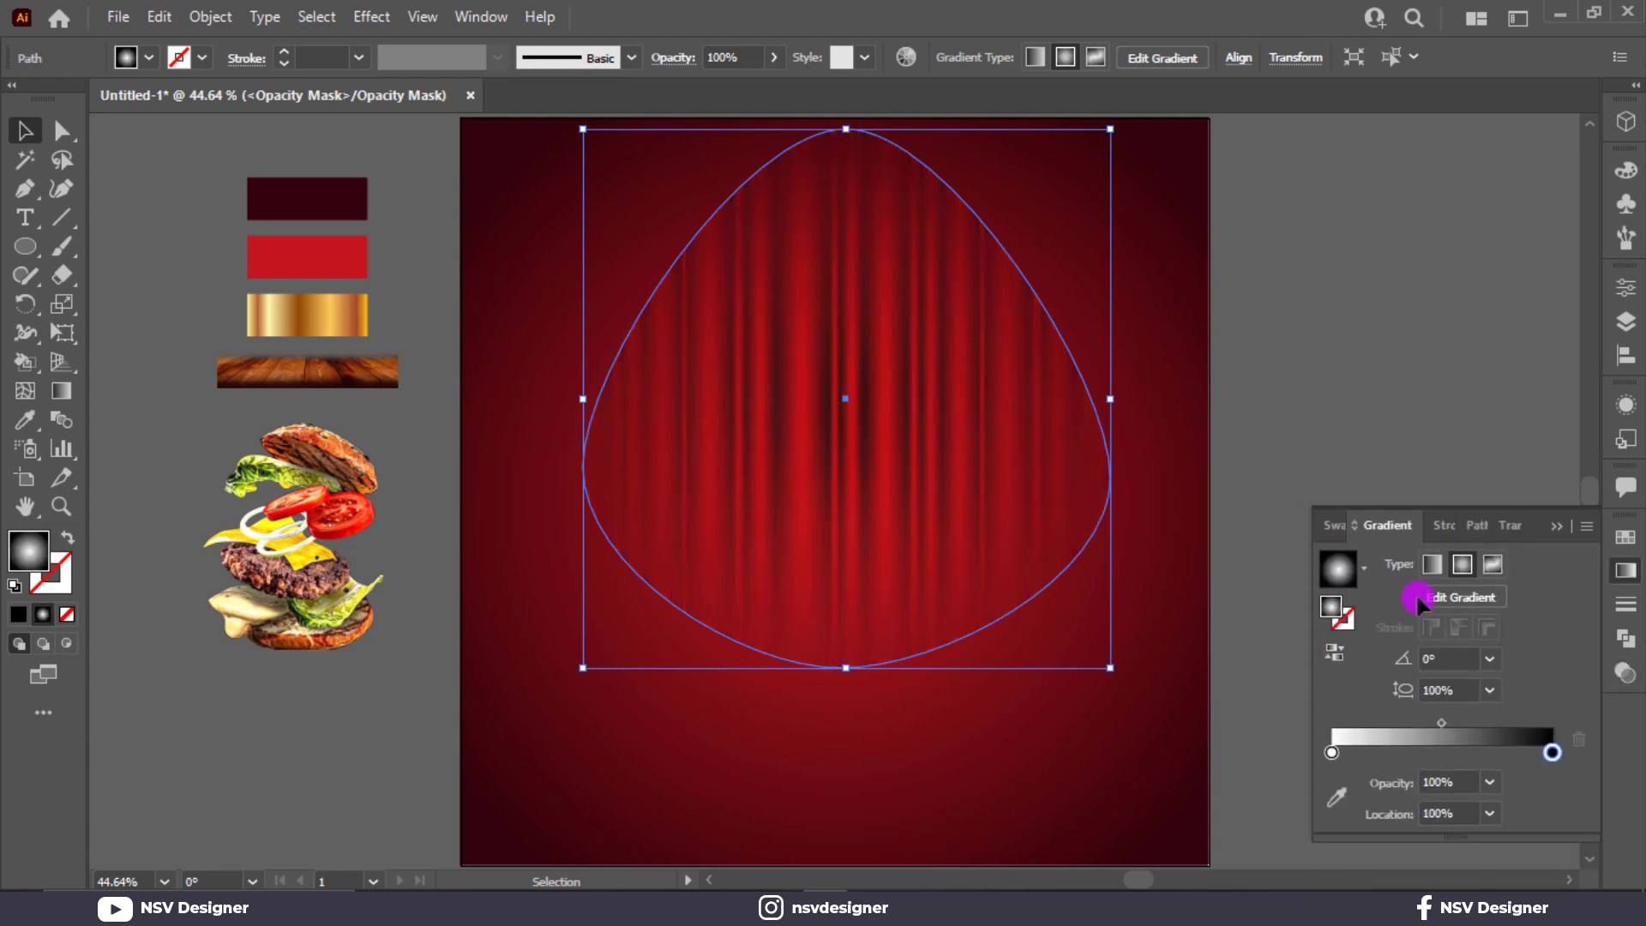
click(1565, 518)
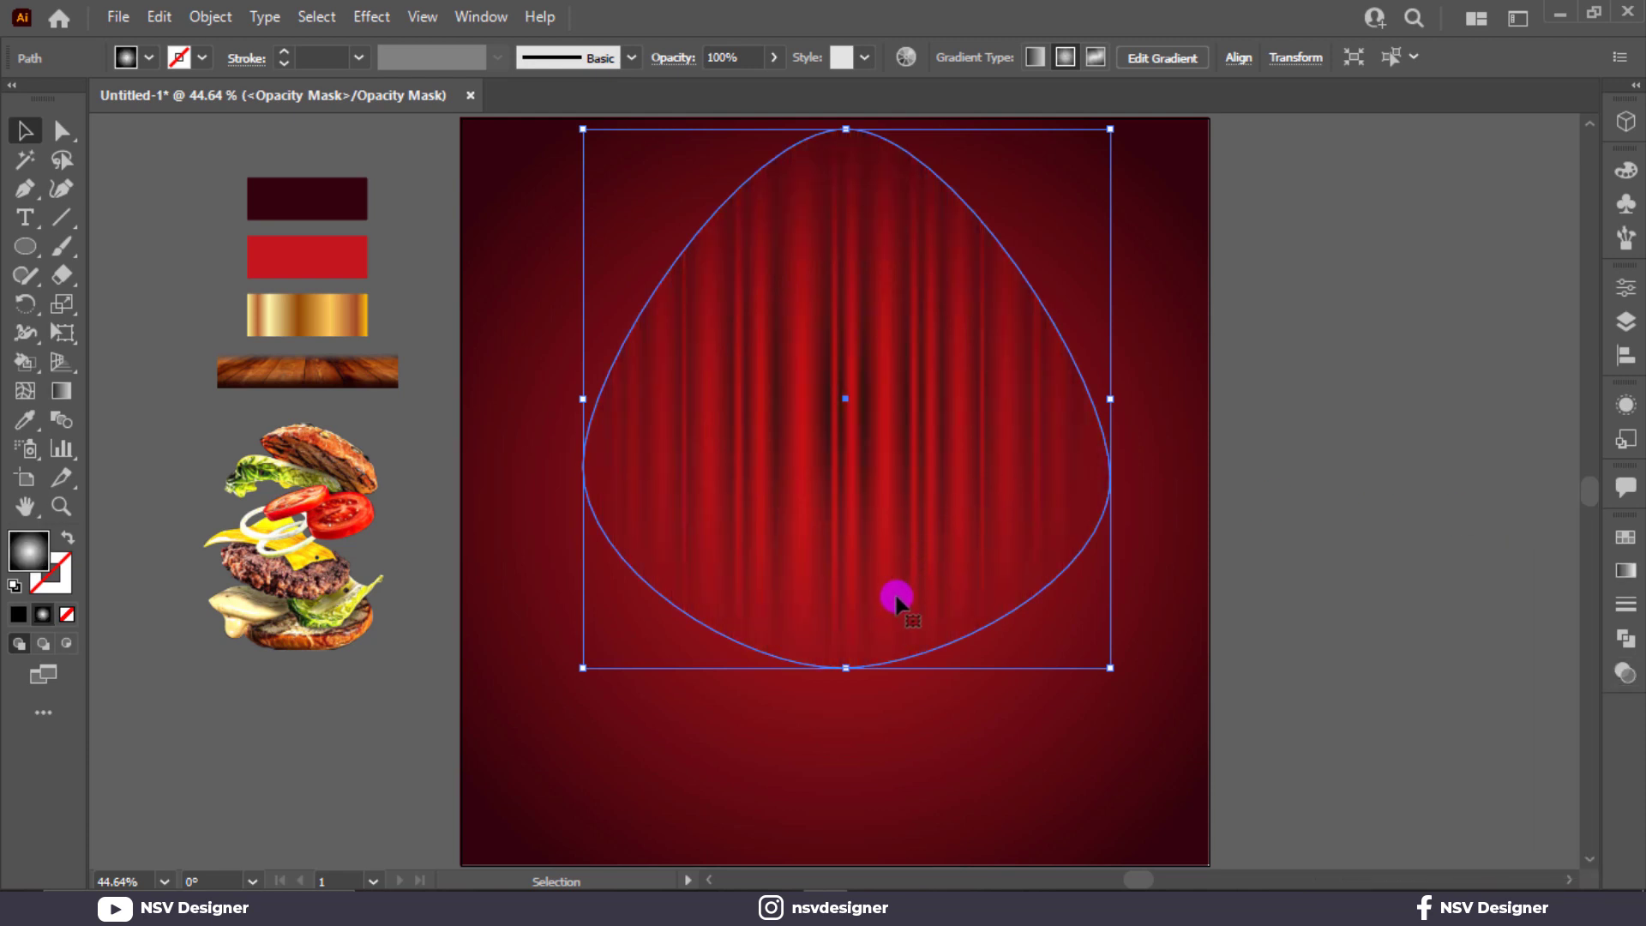
Step: Stretch the mask shape taller and wider over the curtain
drag(847, 665, 846, 728)
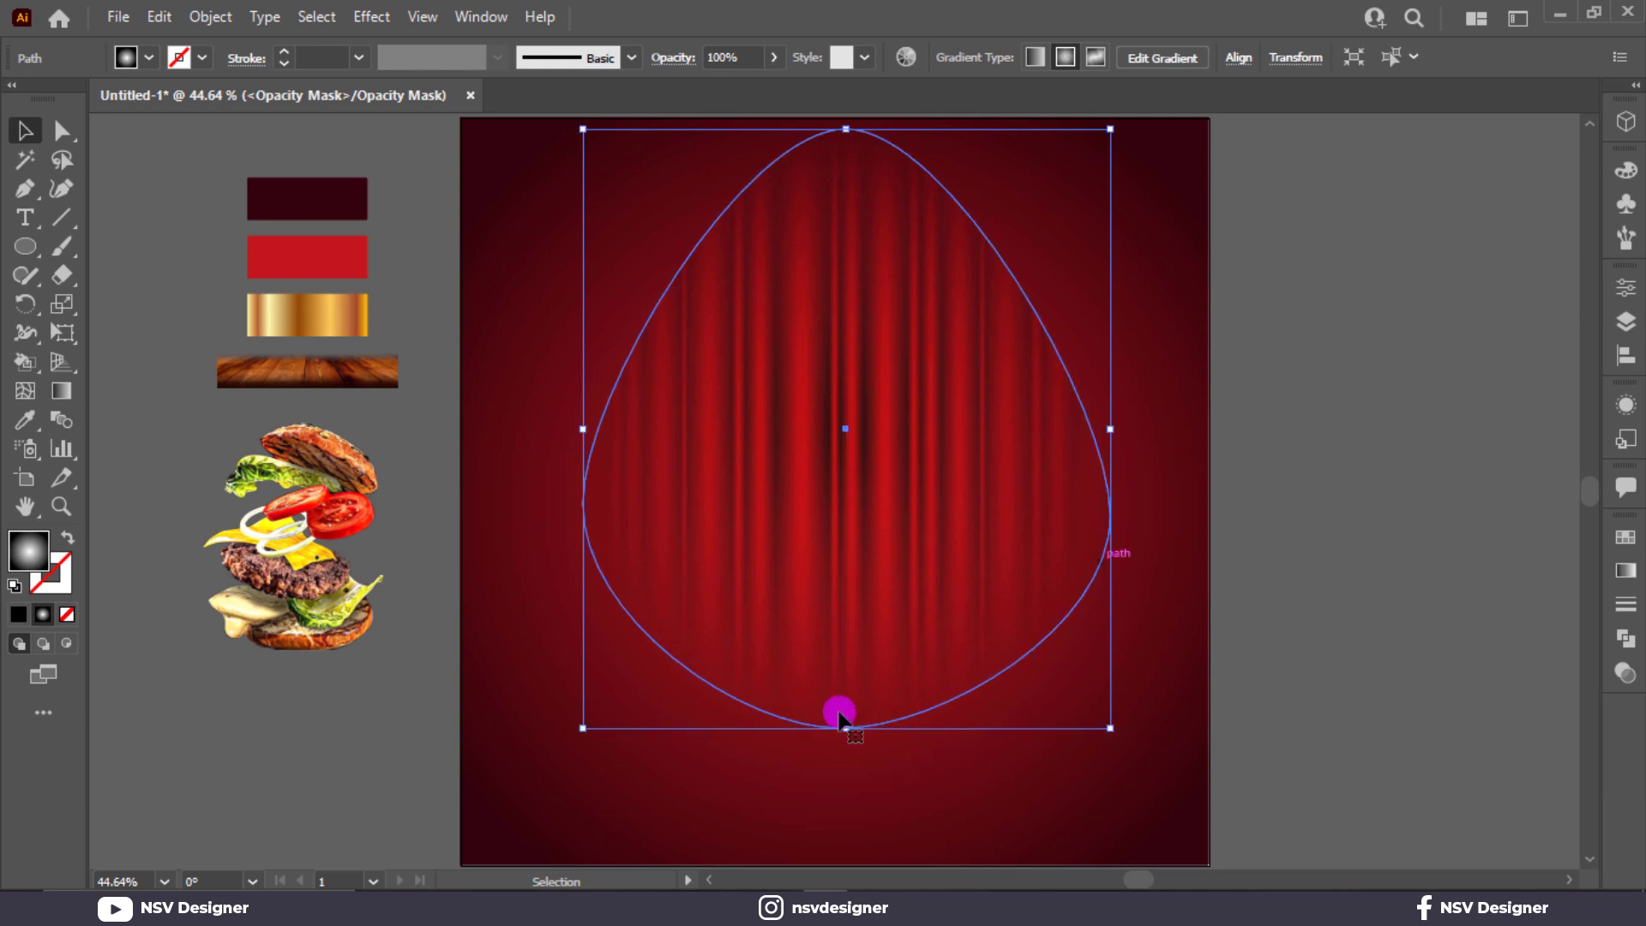
drag(1107, 444, 1154, 446)
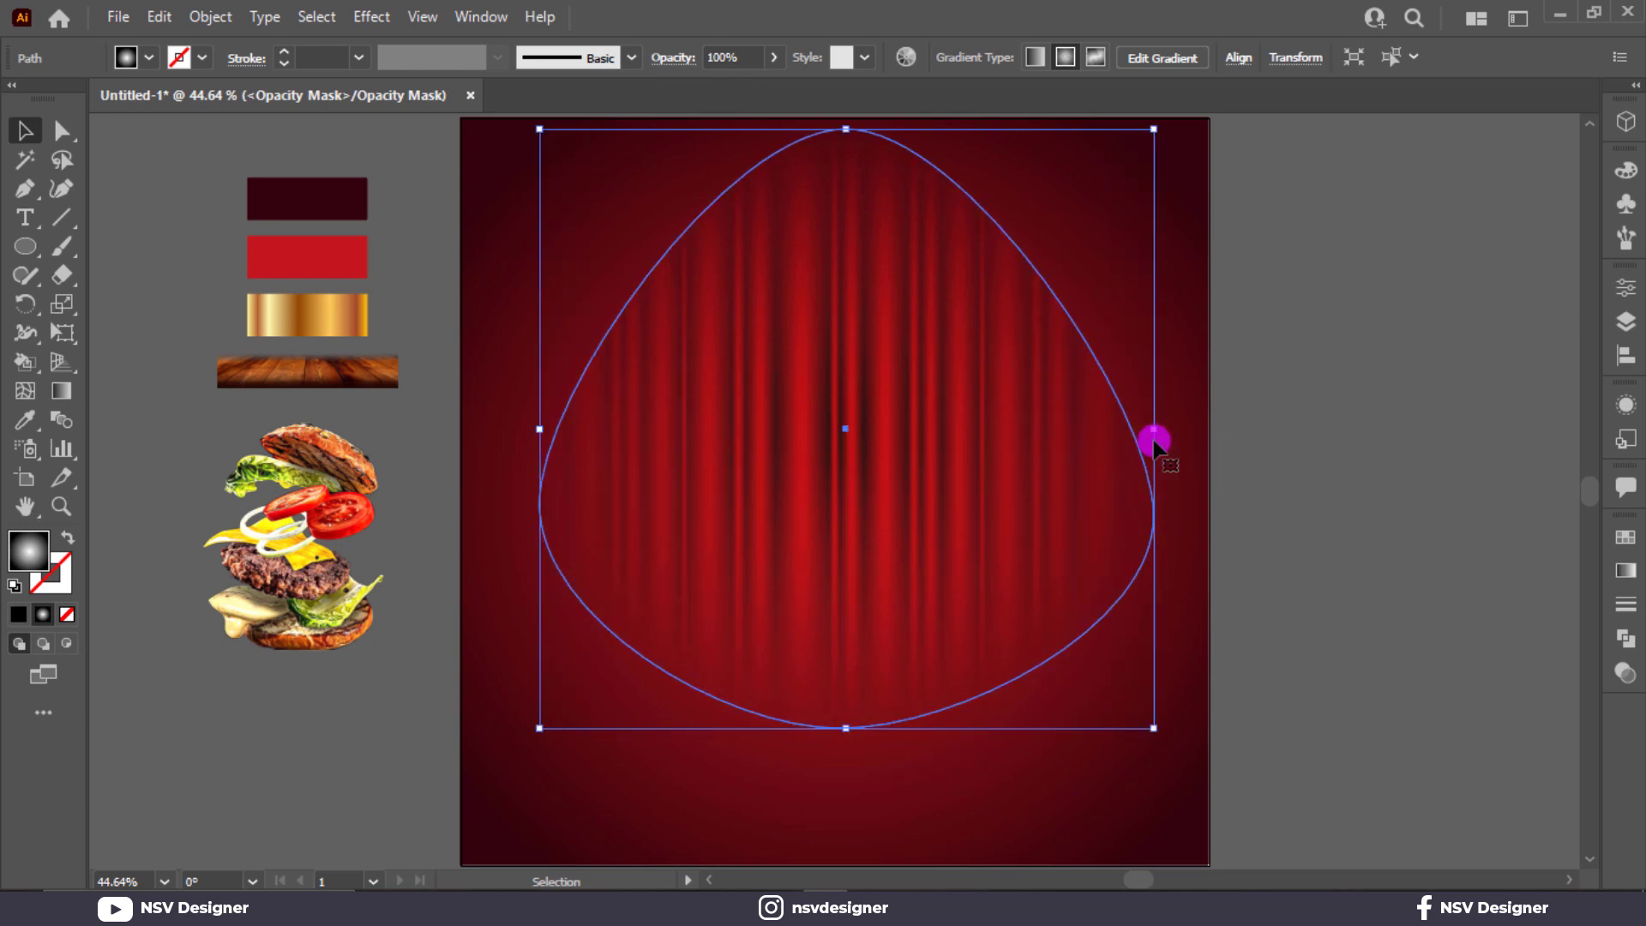
drag(846, 728, 843, 763)
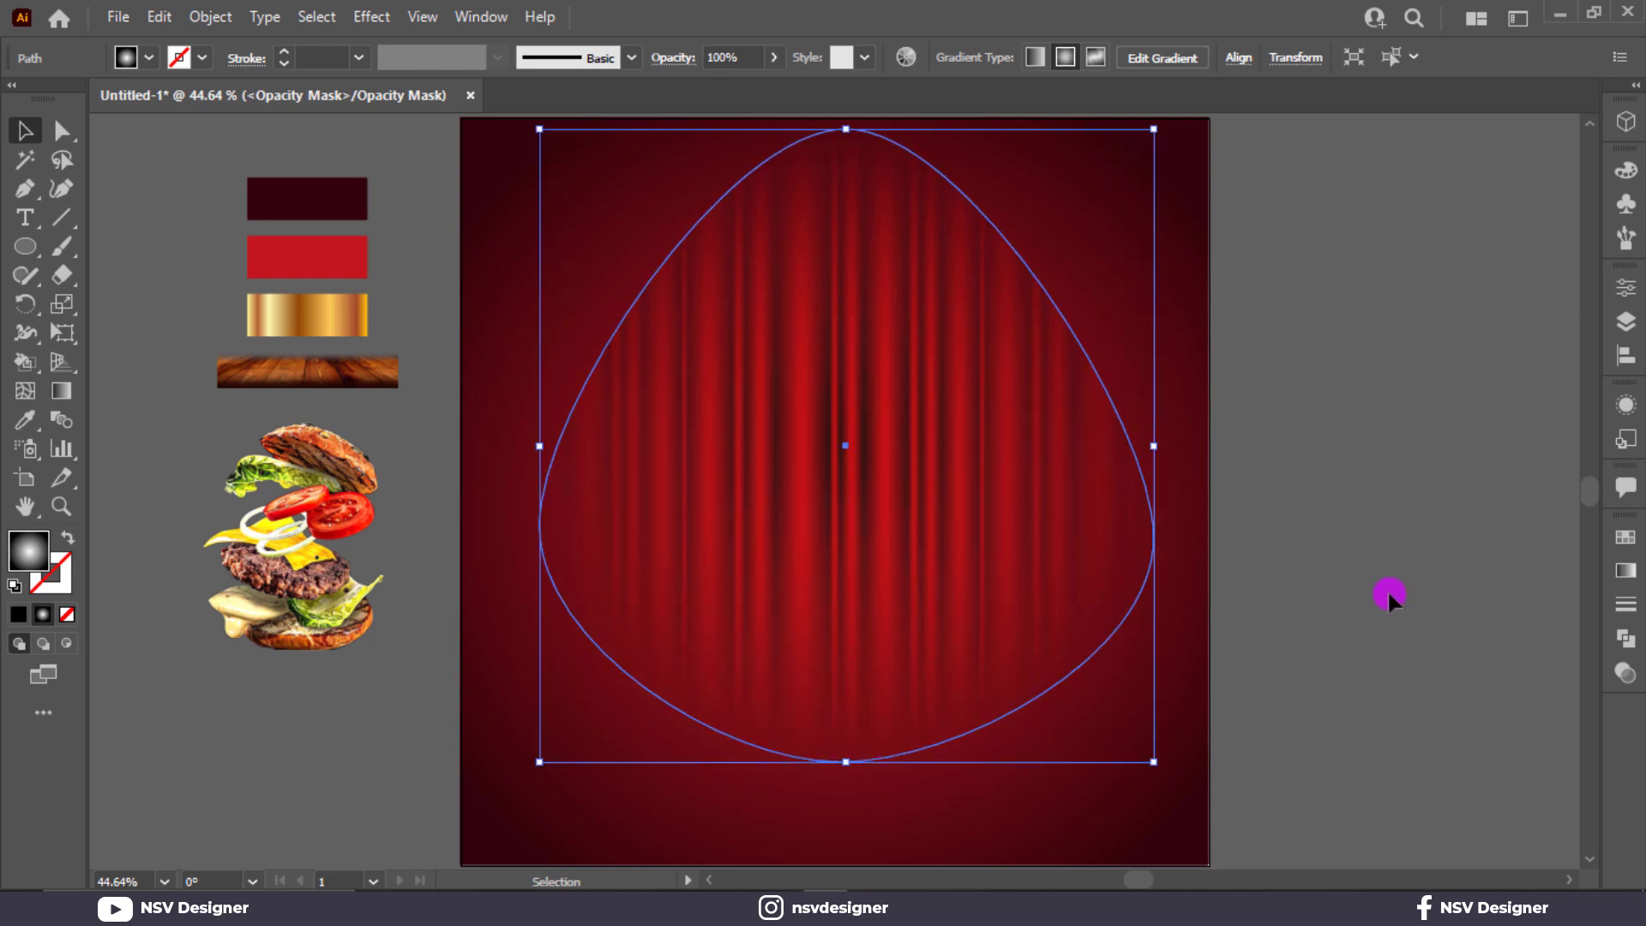
click(1387, 589)
click(986, 584)
drag(1154, 446, 1167, 447)
Step: Move the white mask stop near the left end and the gradient midpoint to about 52%
click(1627, 571)
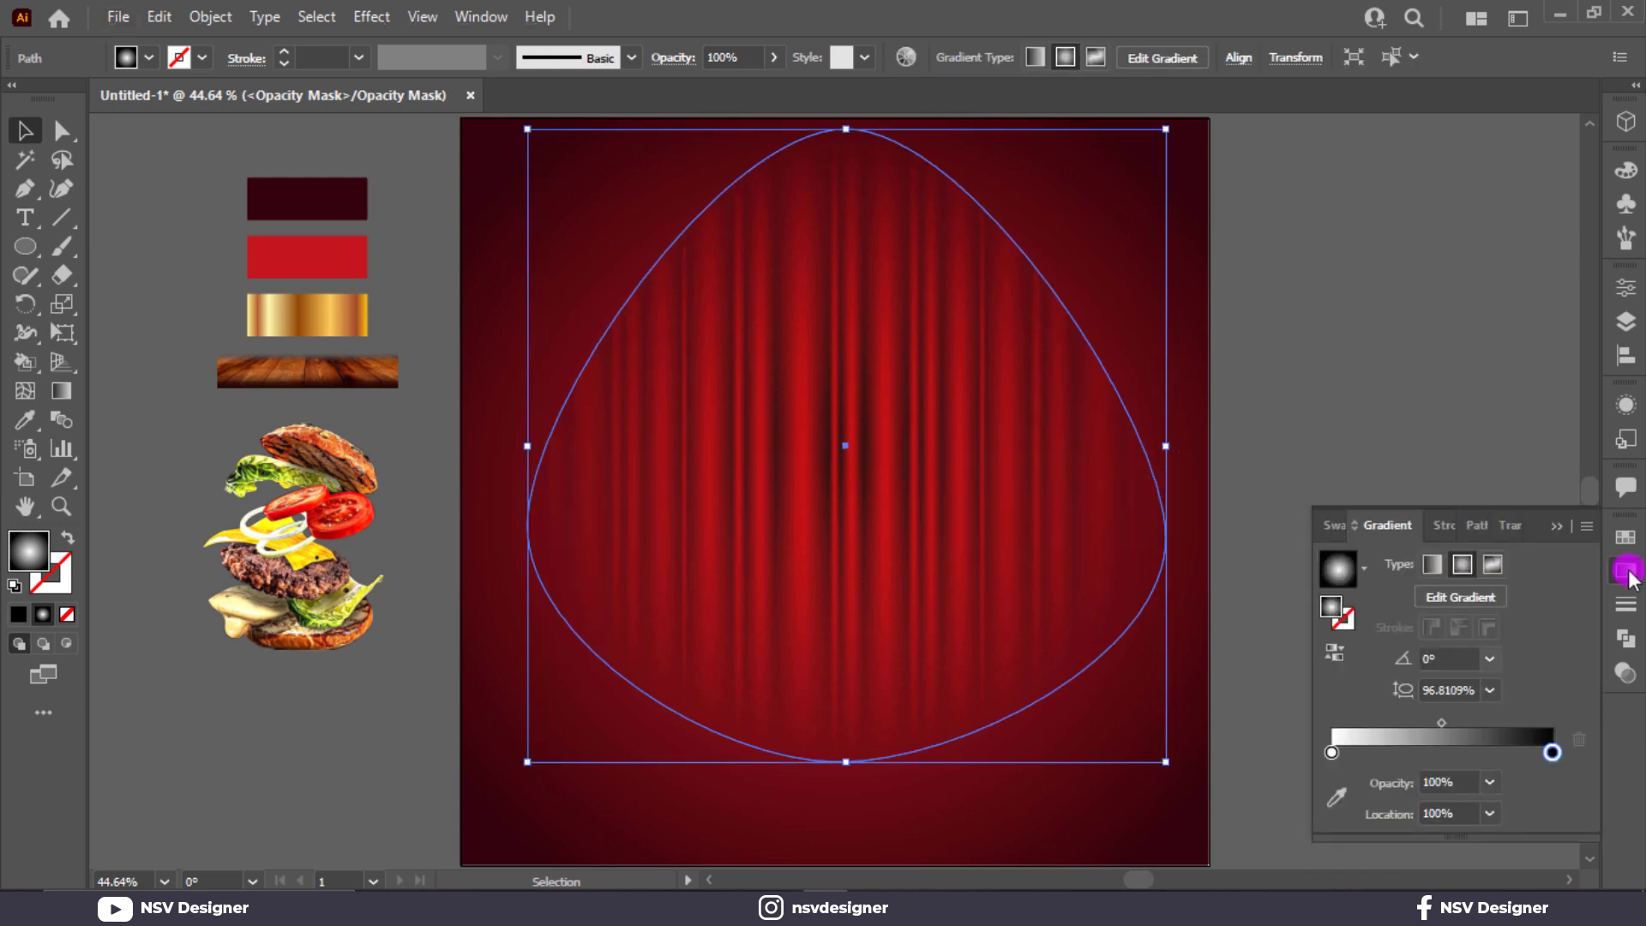
click(1438, 723)
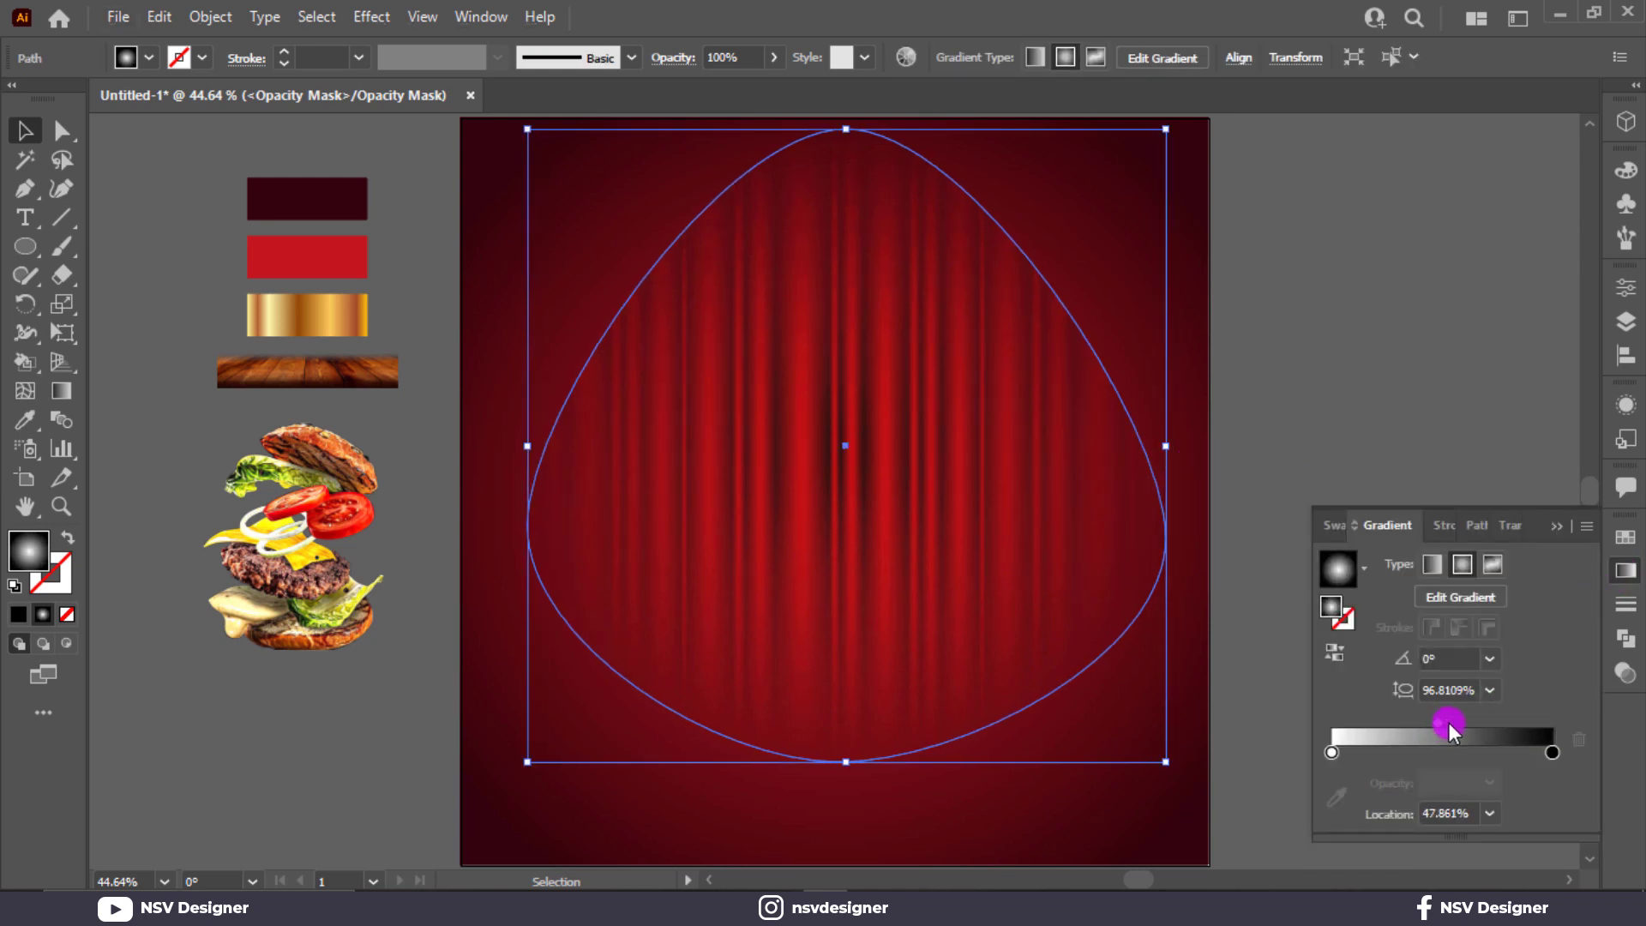
drag(1449, 724, 1450, 725)
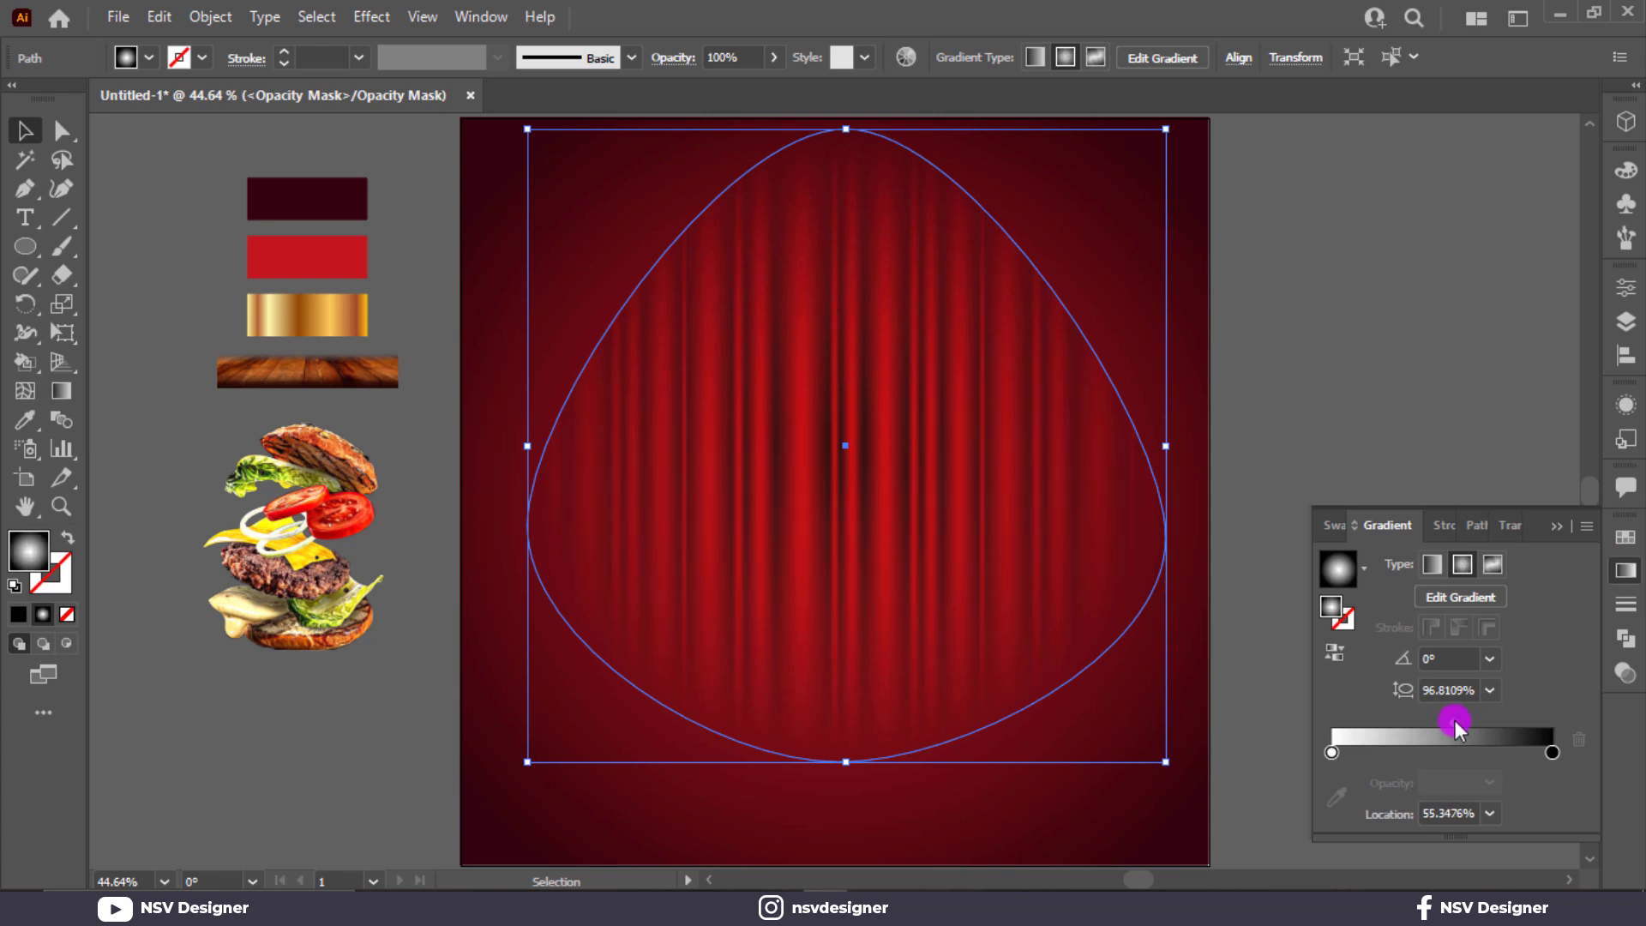
drag(1334, 753, 1389, 761)
drag(1483, 720, 1477, 722)
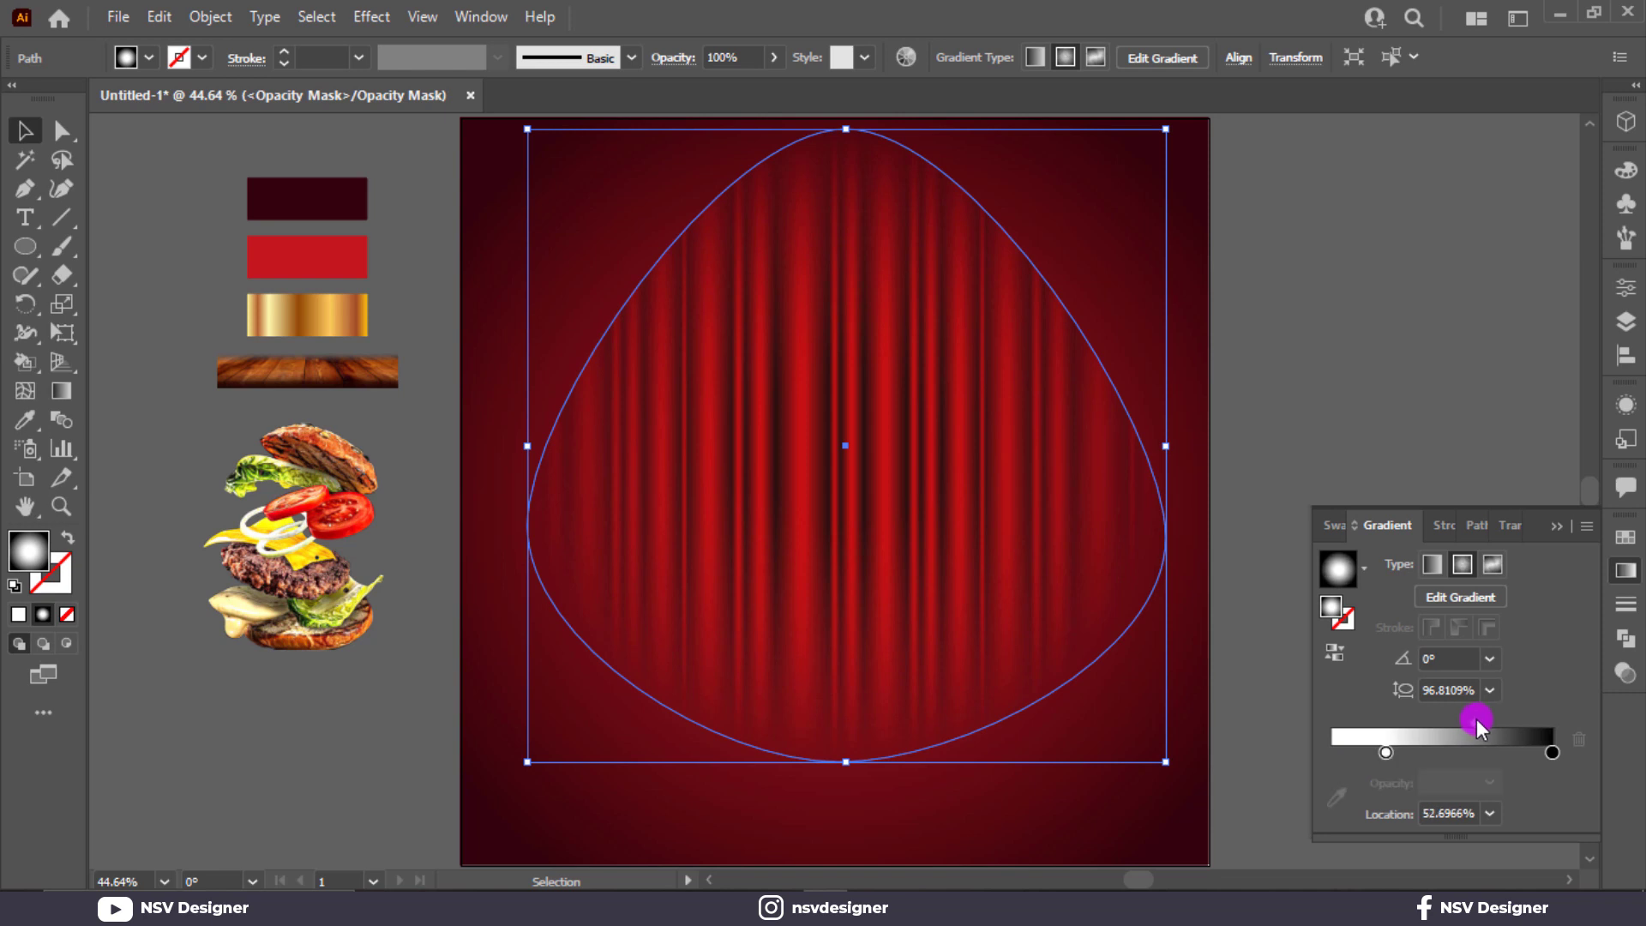
Step: Push the white stop fully left and shift the gradient midpoint to about 41%
click(1412, 332)
click(1045, 428)
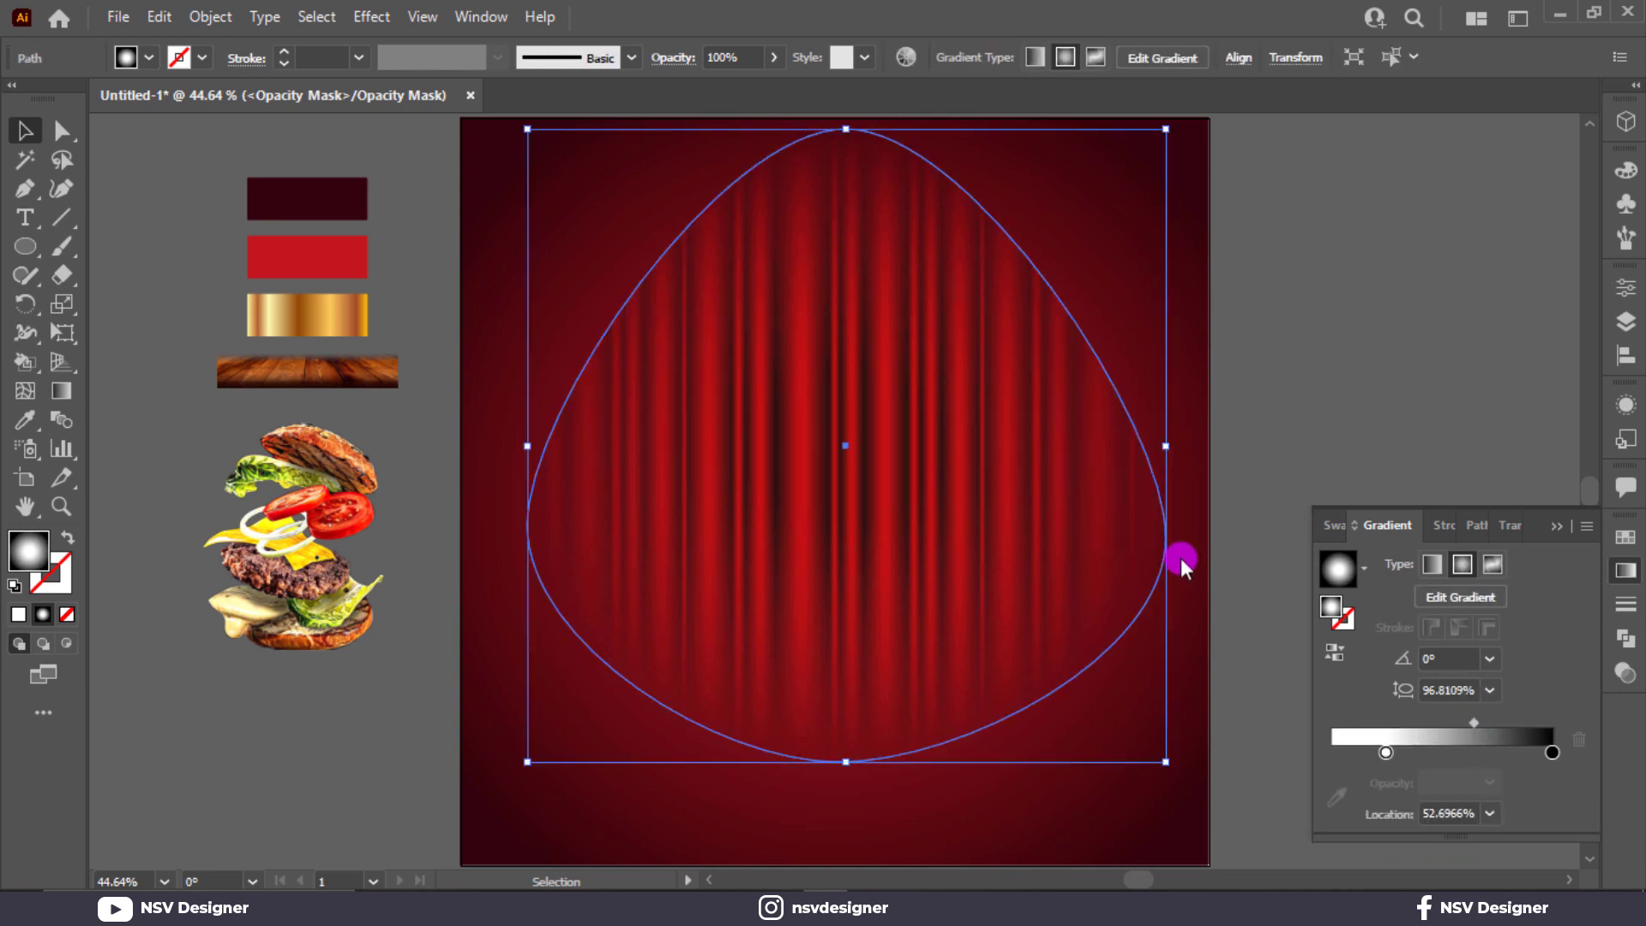
drag(1384, 759, 1283, 746)
drag(1449, 722, 1422, 631)
click(1557, 527)
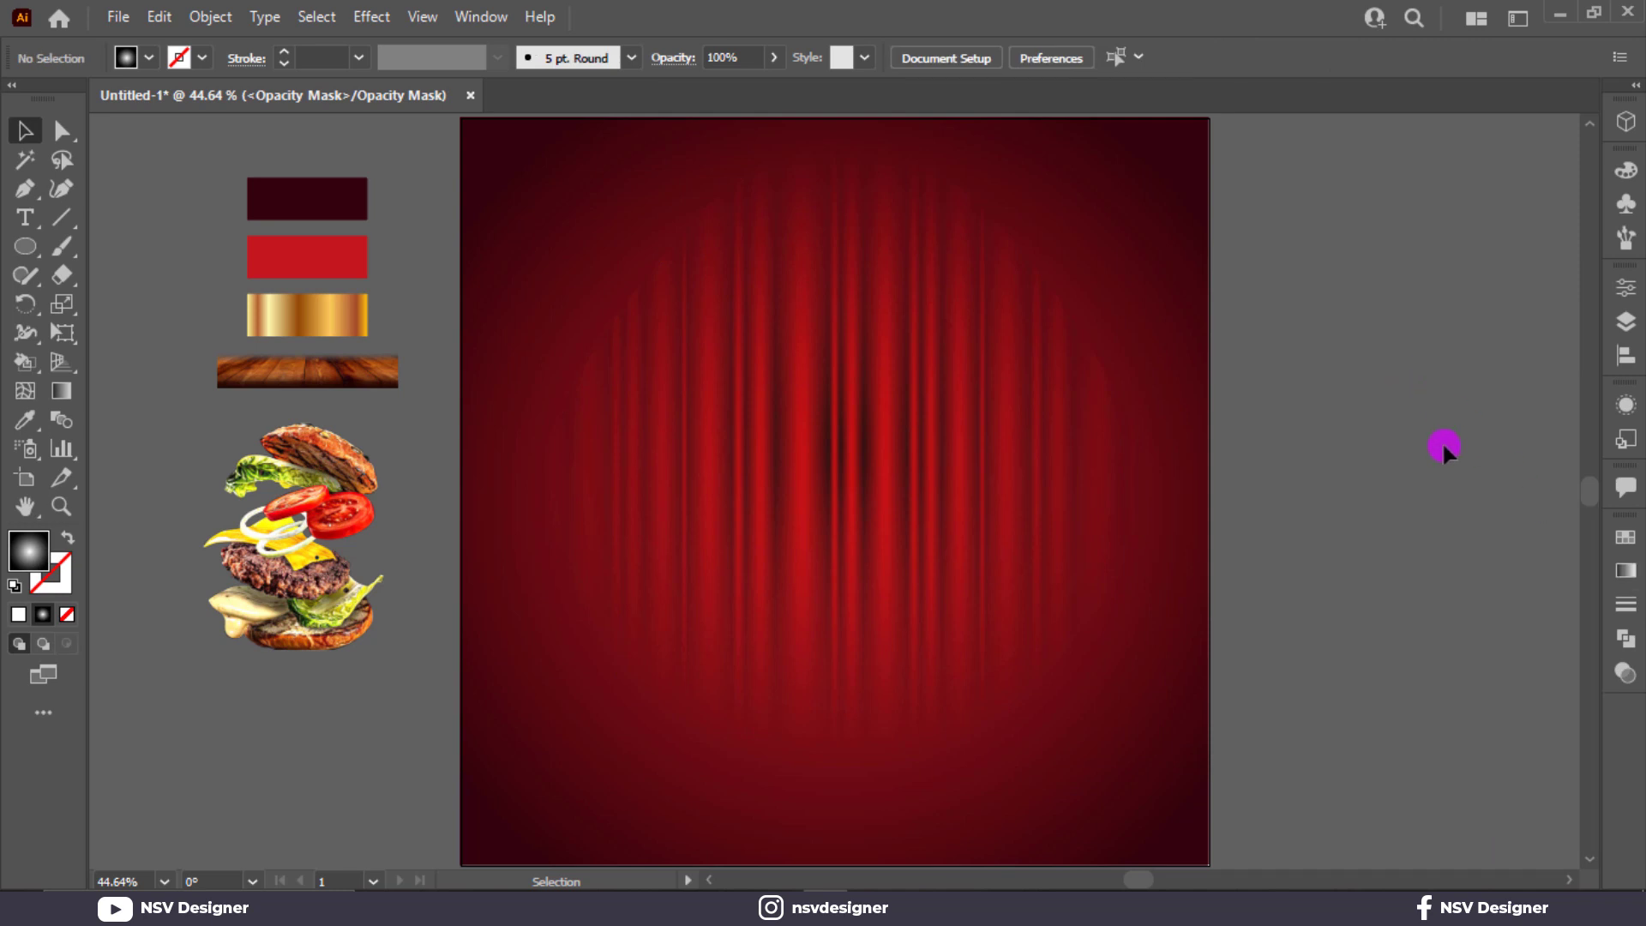
click(1437, 394)
Step: Exit opacity-mask editing by selecting the curtain artwork thumbnail in Transparency
click(1626, 573)
click(1514, 527)
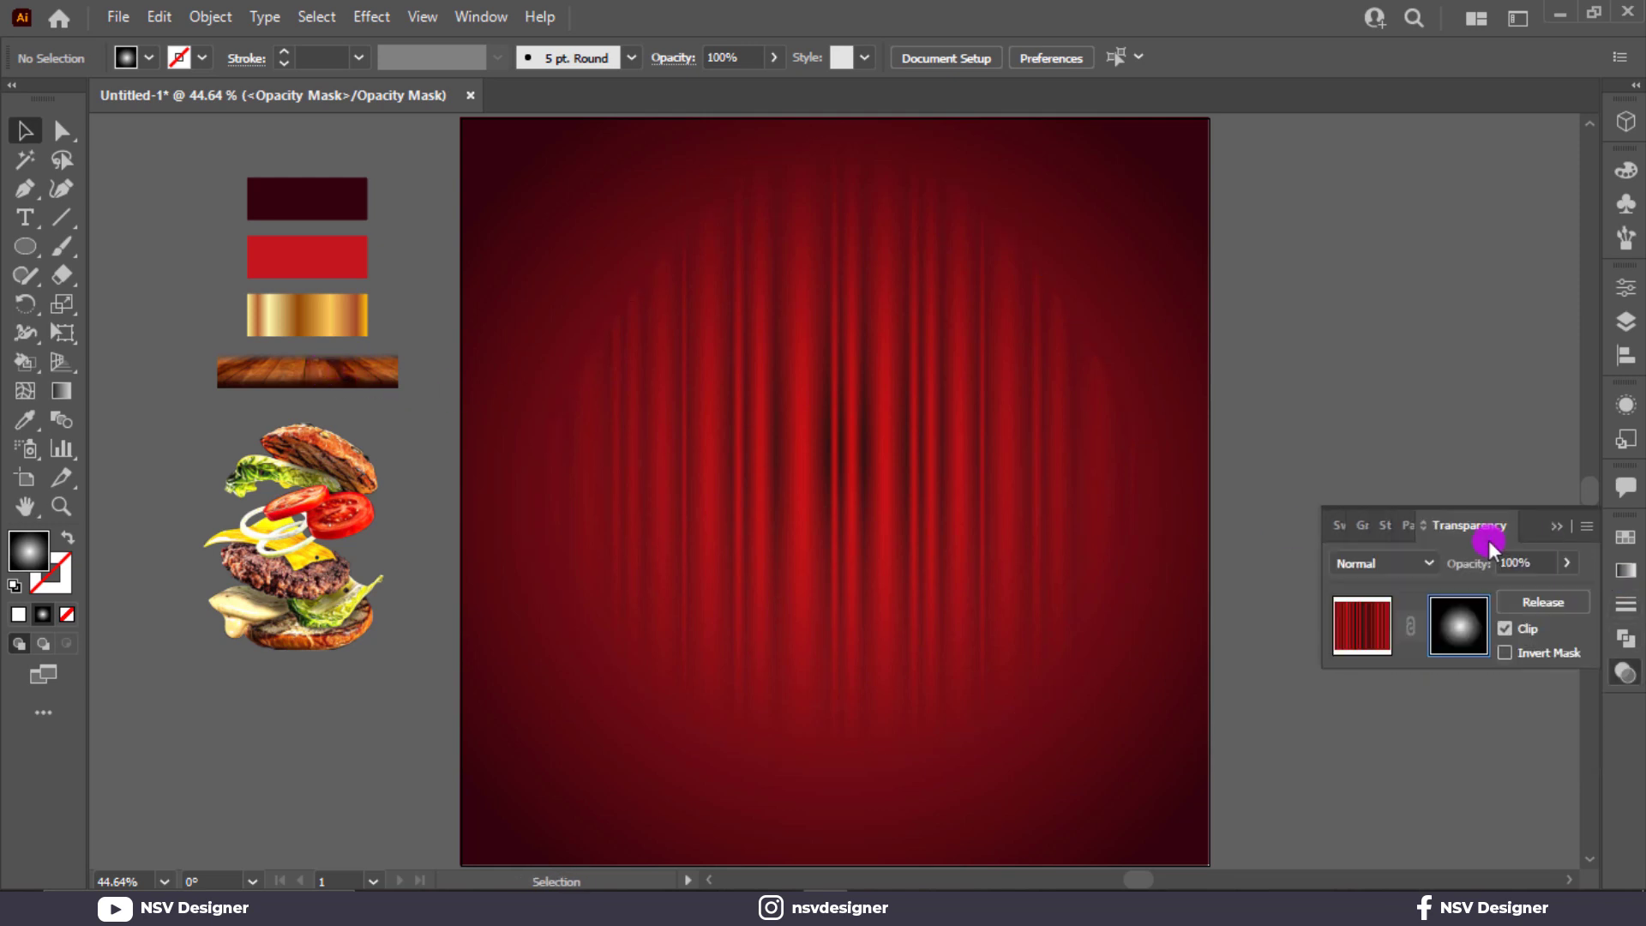
click(1372, 622)
click(1535, 529)
click(1522, 506)
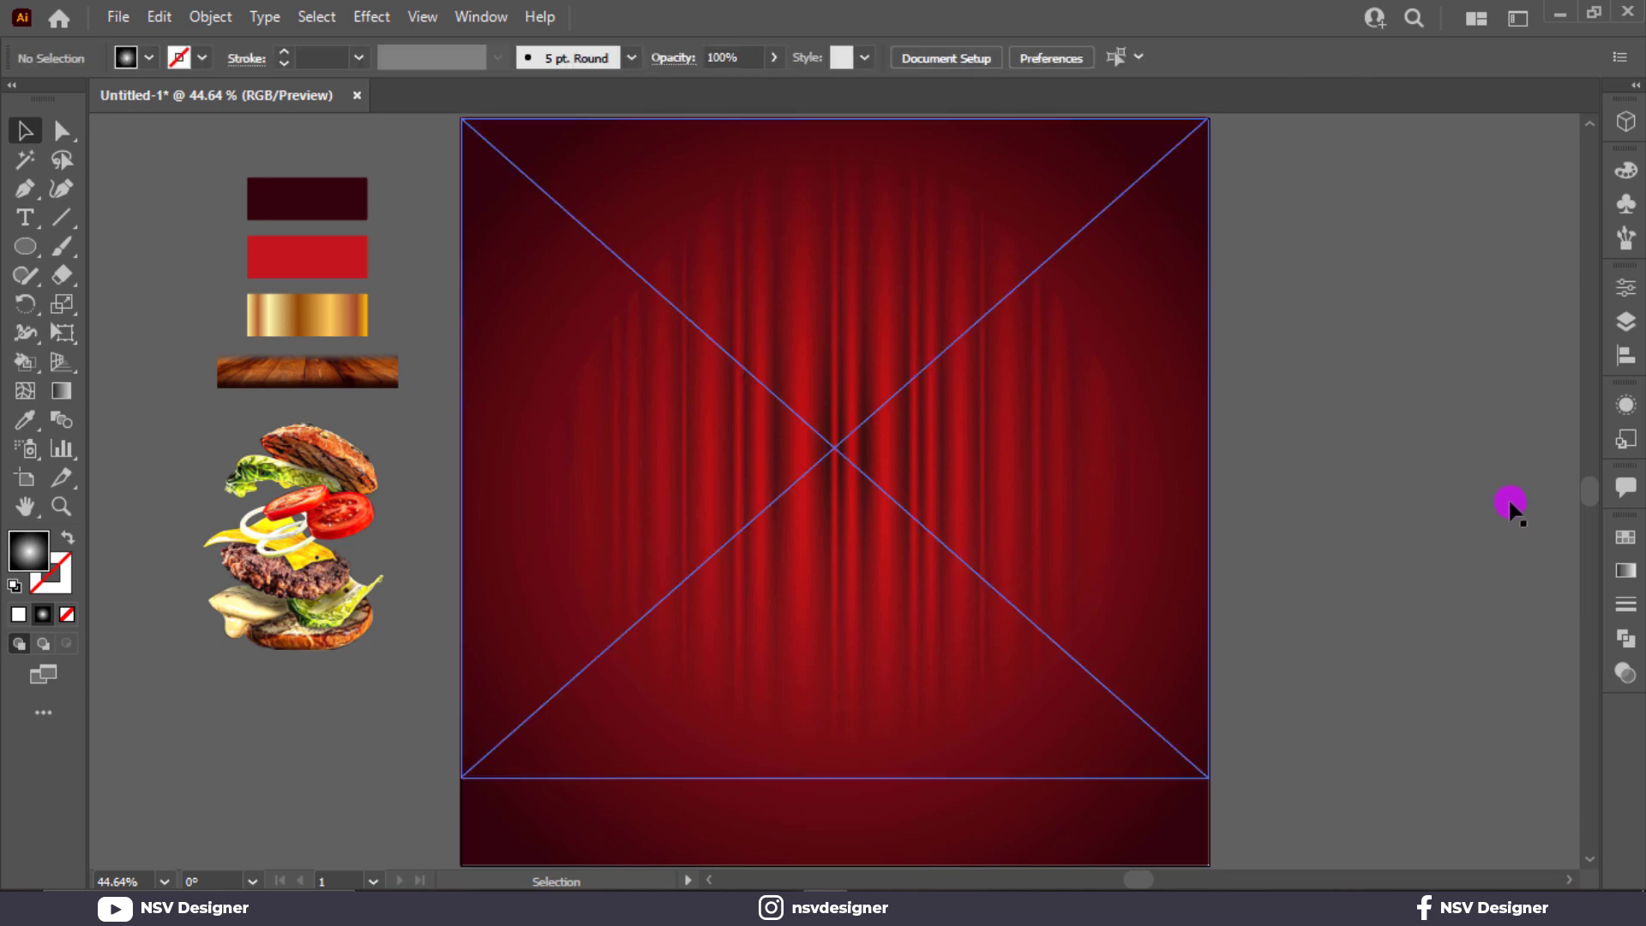
Step: Bring the wood texture to front and stretch it across the artboard bottom
right_click(307, 370)
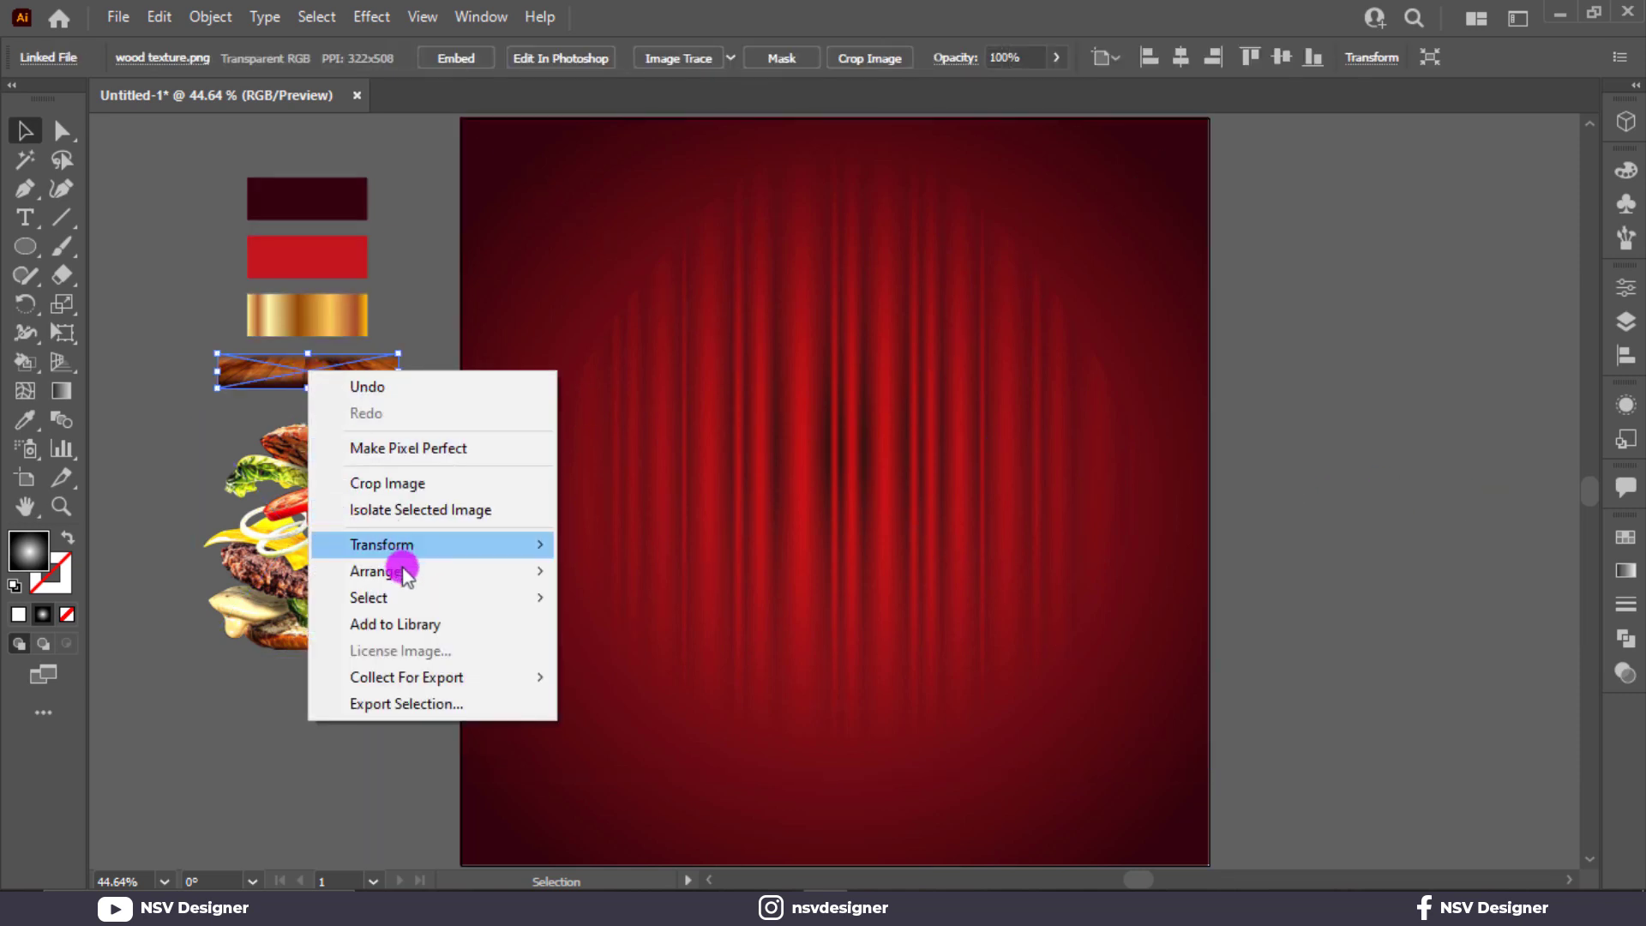
mouse_move(403, 571)
click(596, 568)
drag(379, 380, 1206, 857)
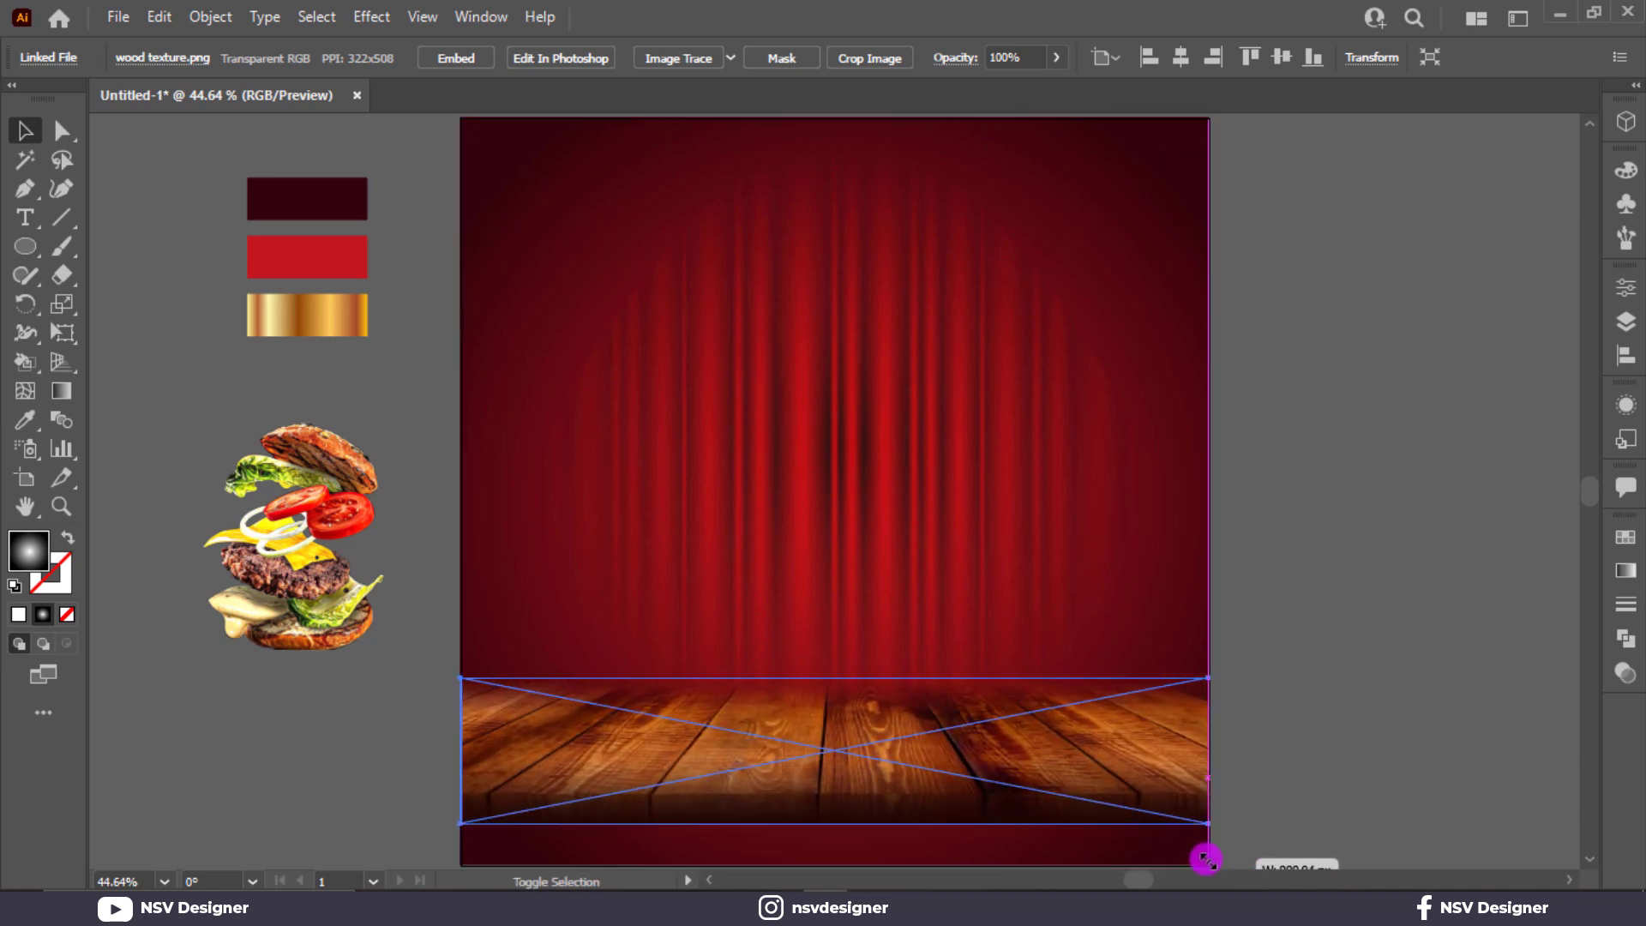
drag(1039, 816, 1040, 843)
Step: Undo an accidental curtain nudge and select the gradient background rectangle
key(ctrl+shift+a)
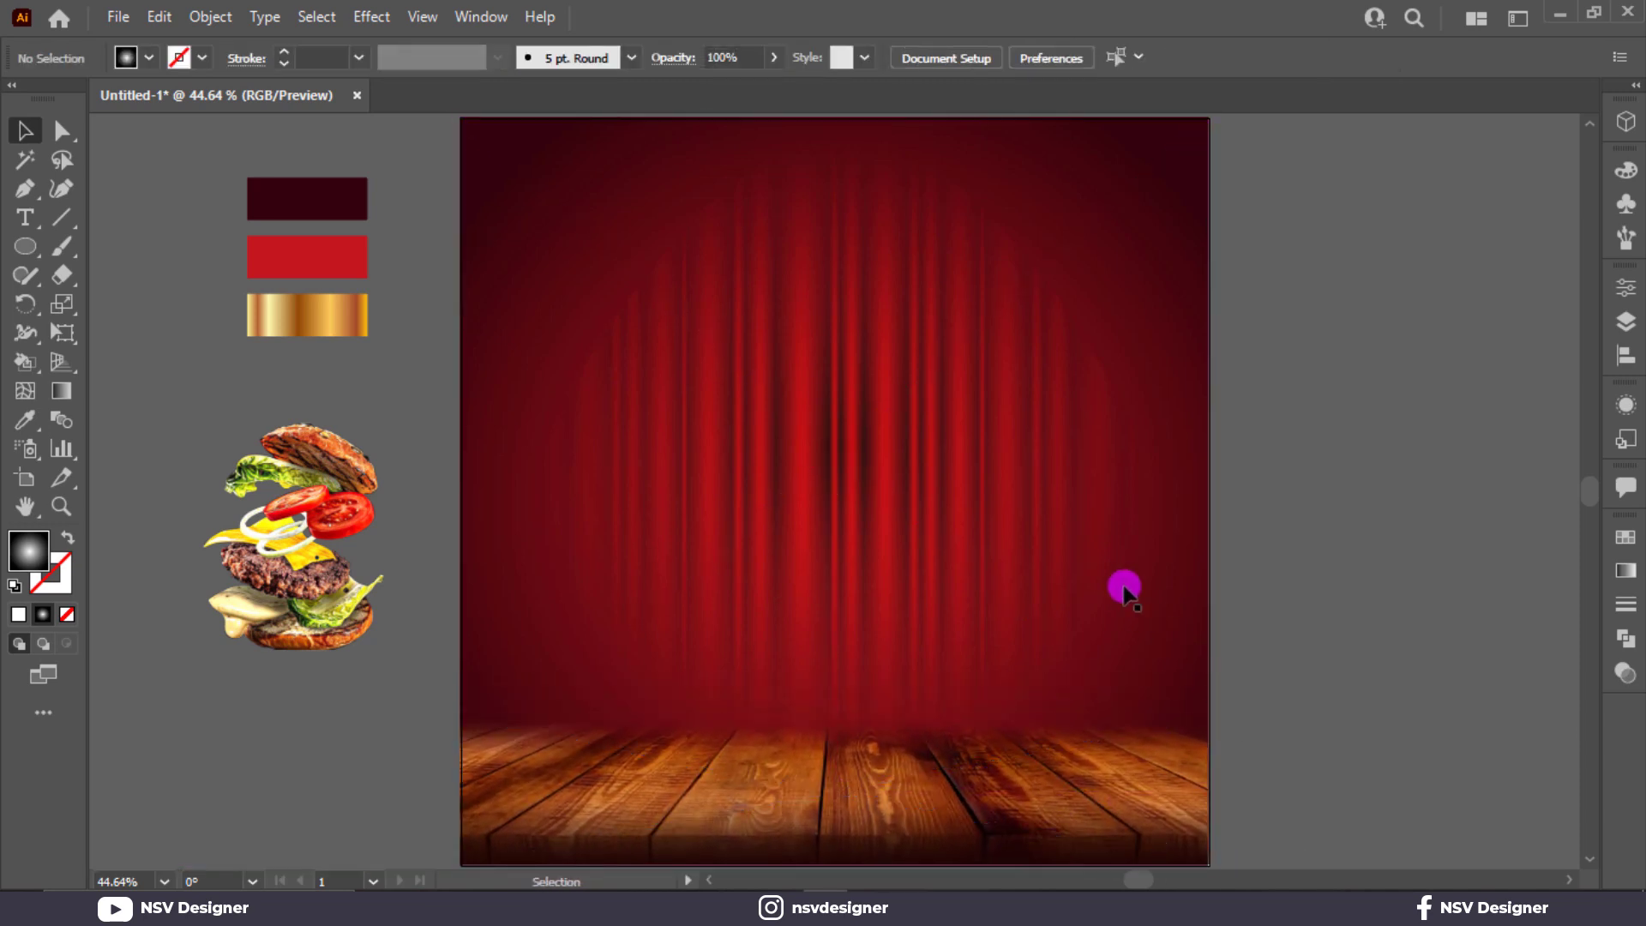
click(1054, 493)
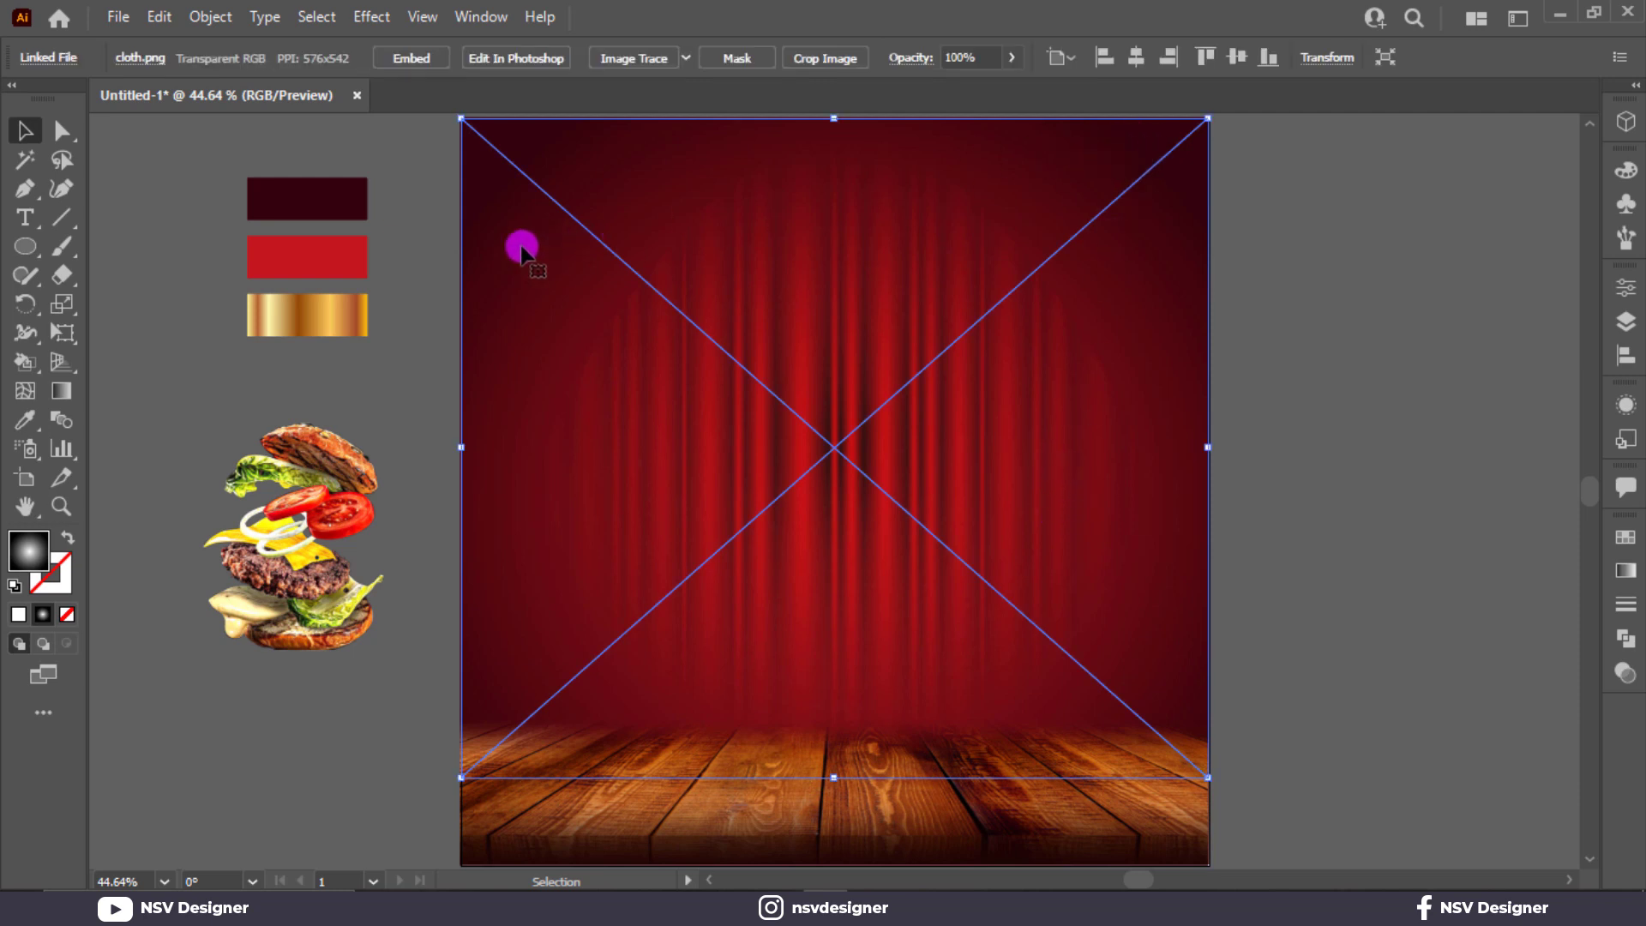
drag(507, 255, 578, 265)
key(ctrl+z)
key(ctrl+shift+a)
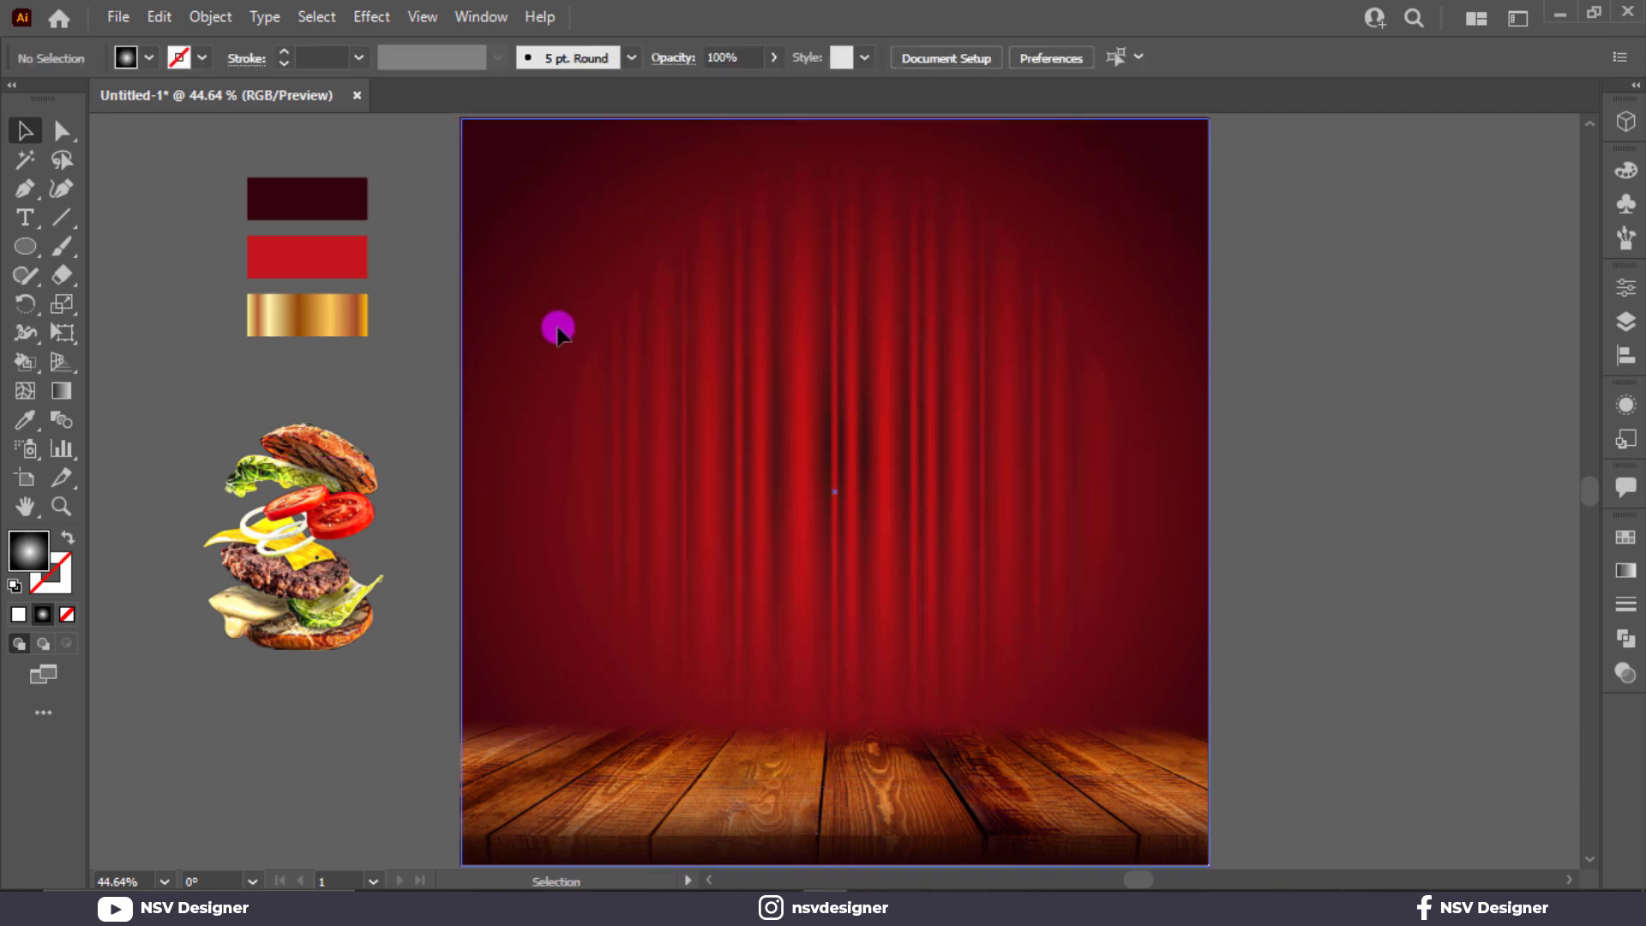
click(558, 330)
click(1624, 572)
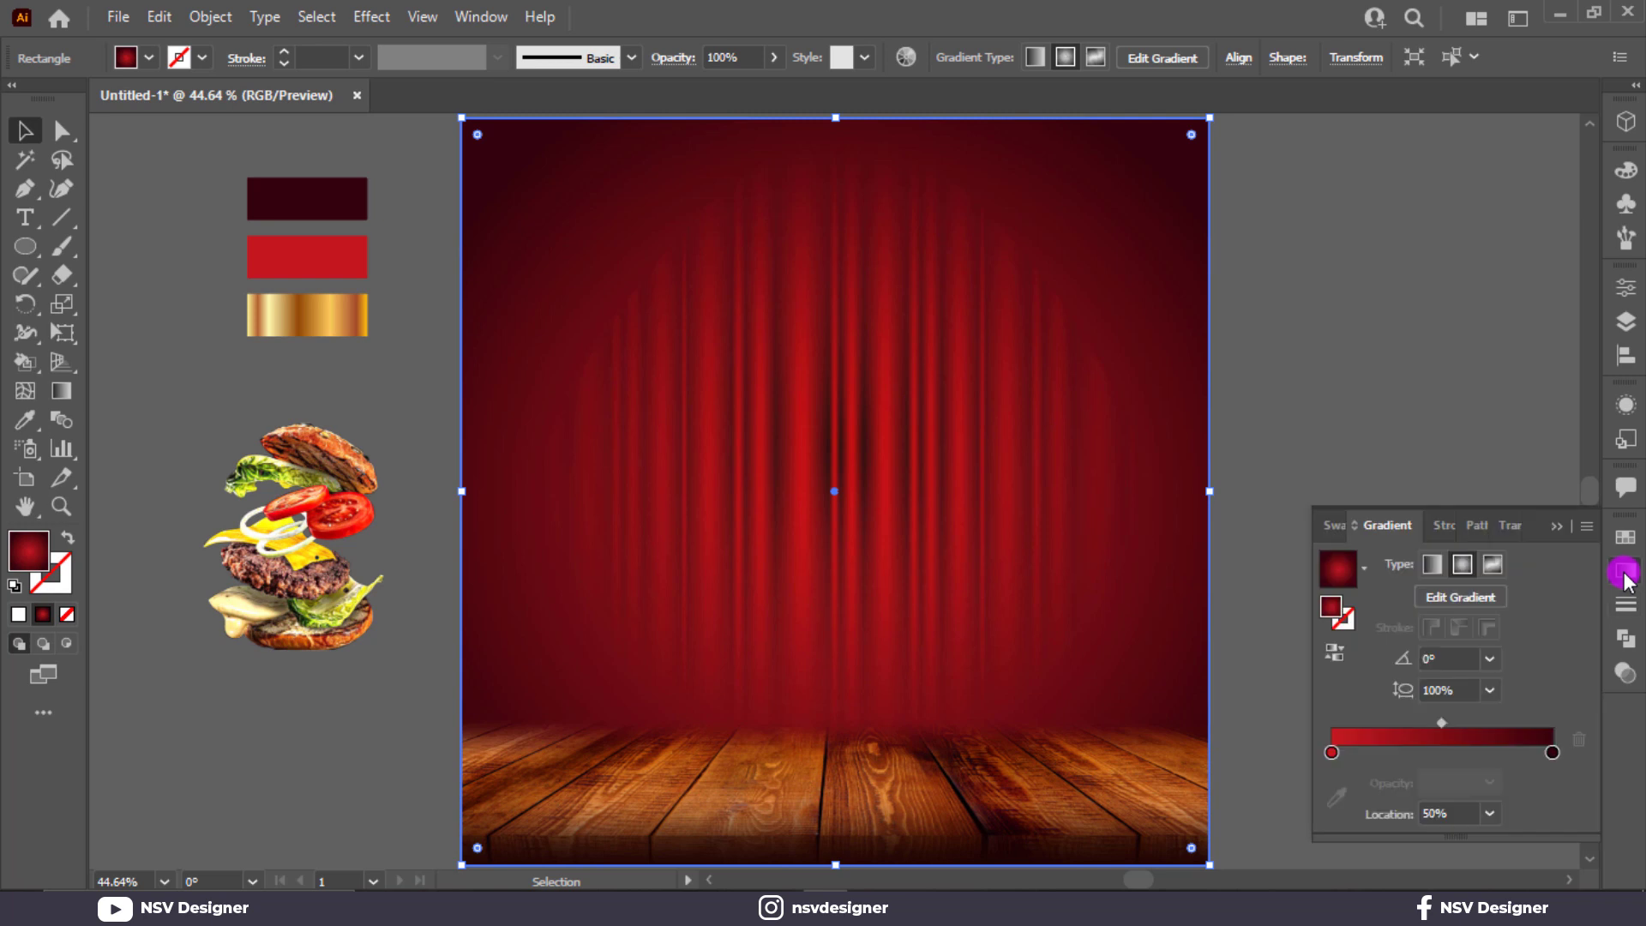
Step: Drag a new radial gradient vector on the background from upper centre to lower right, about -58°
key(g)
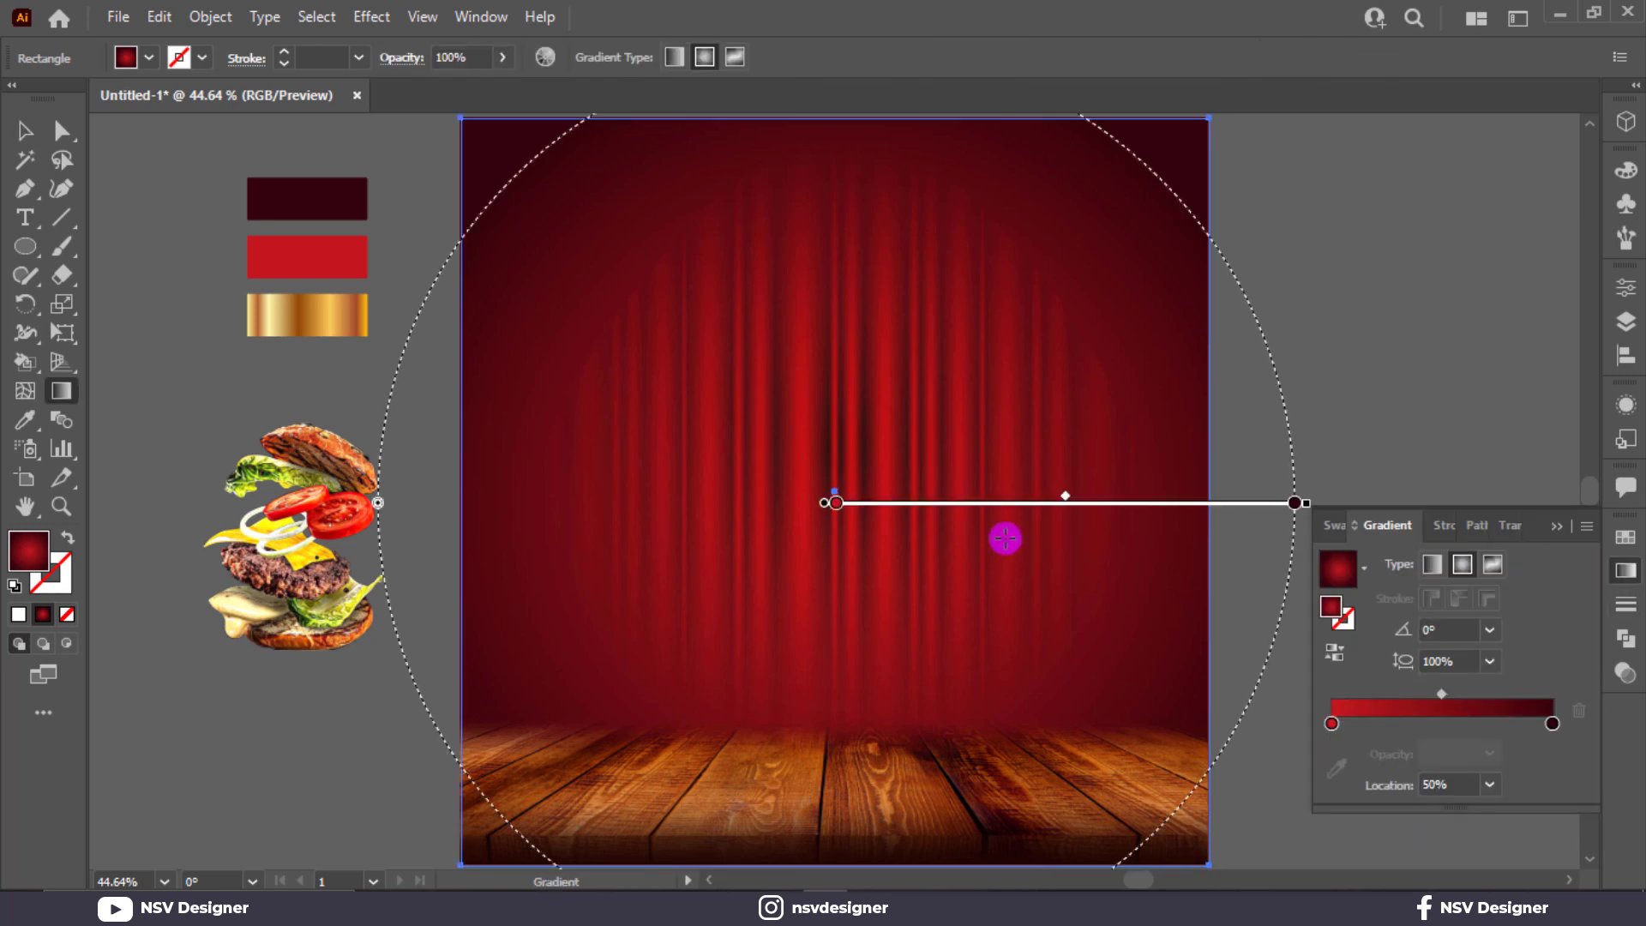
mouse_move(1297, 502)
mouse_down()
mouse_move(1226, 506)
mouse_move(1268, 512)
mouse_up()
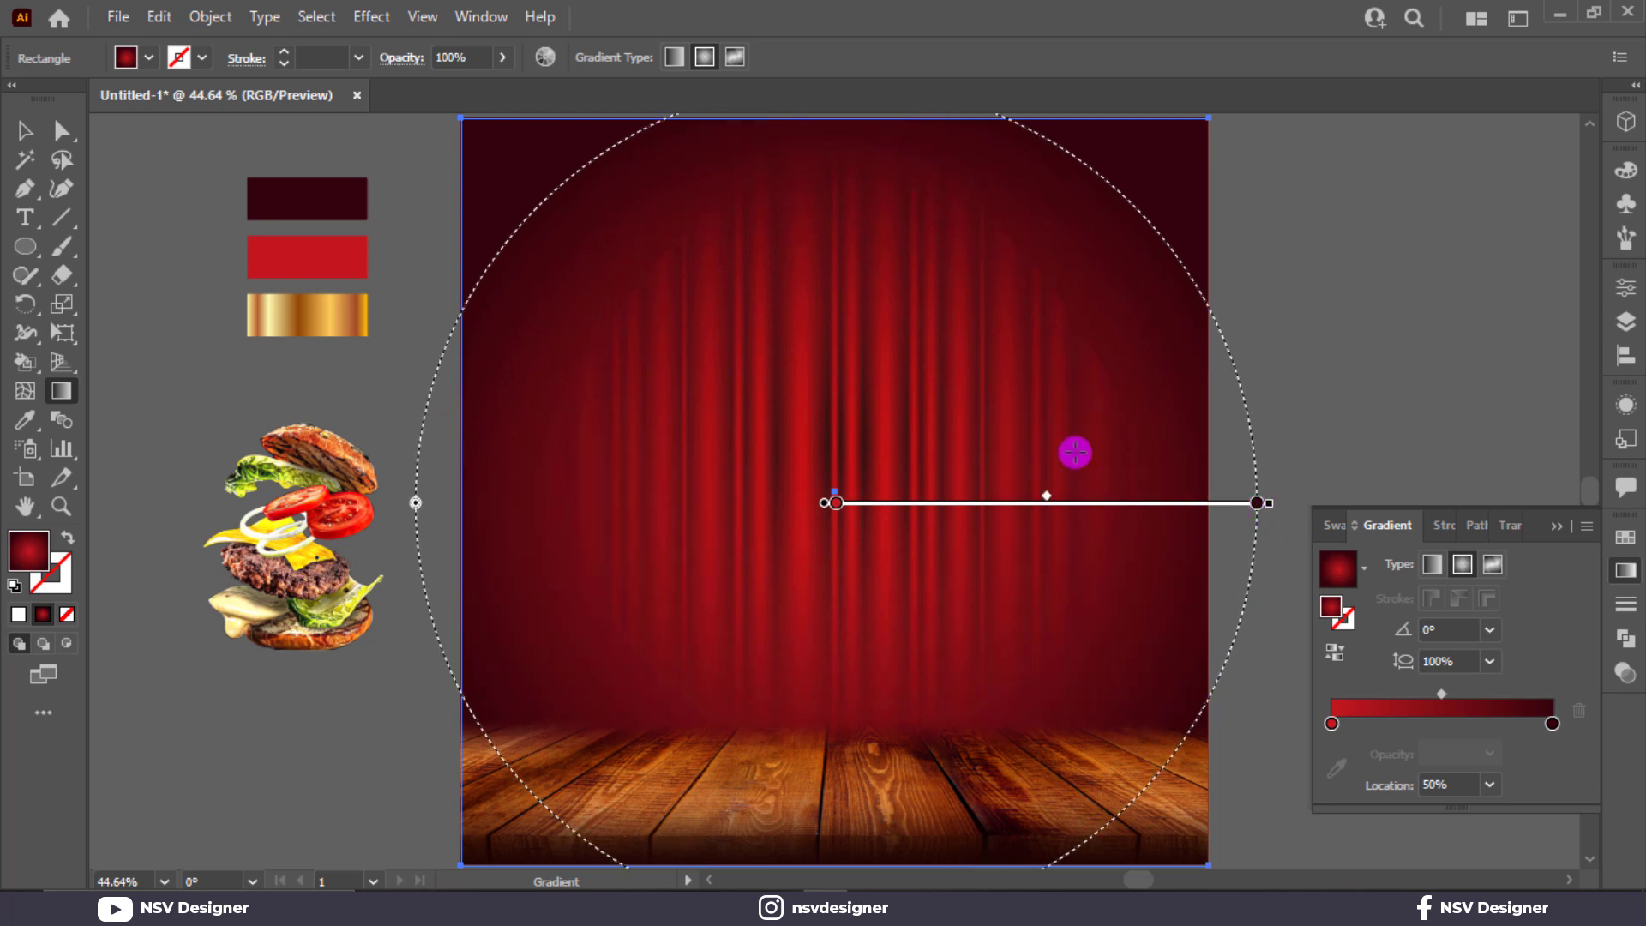
drag(831, 370, 1042, 711)
click(25, 133)
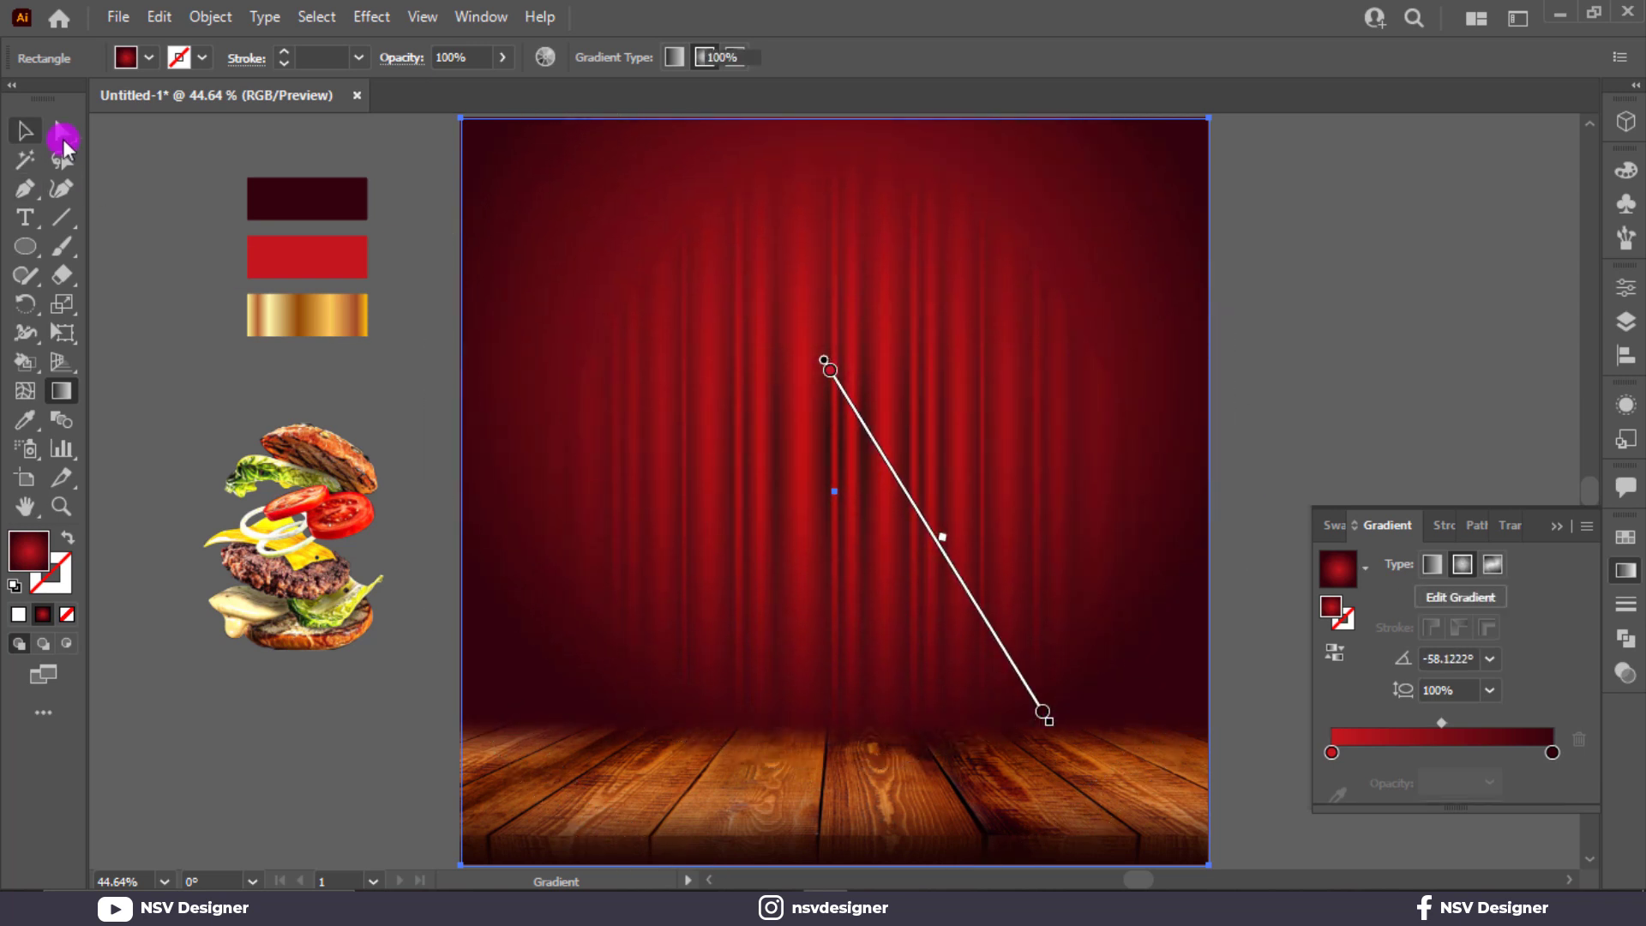
click(1421, 285)
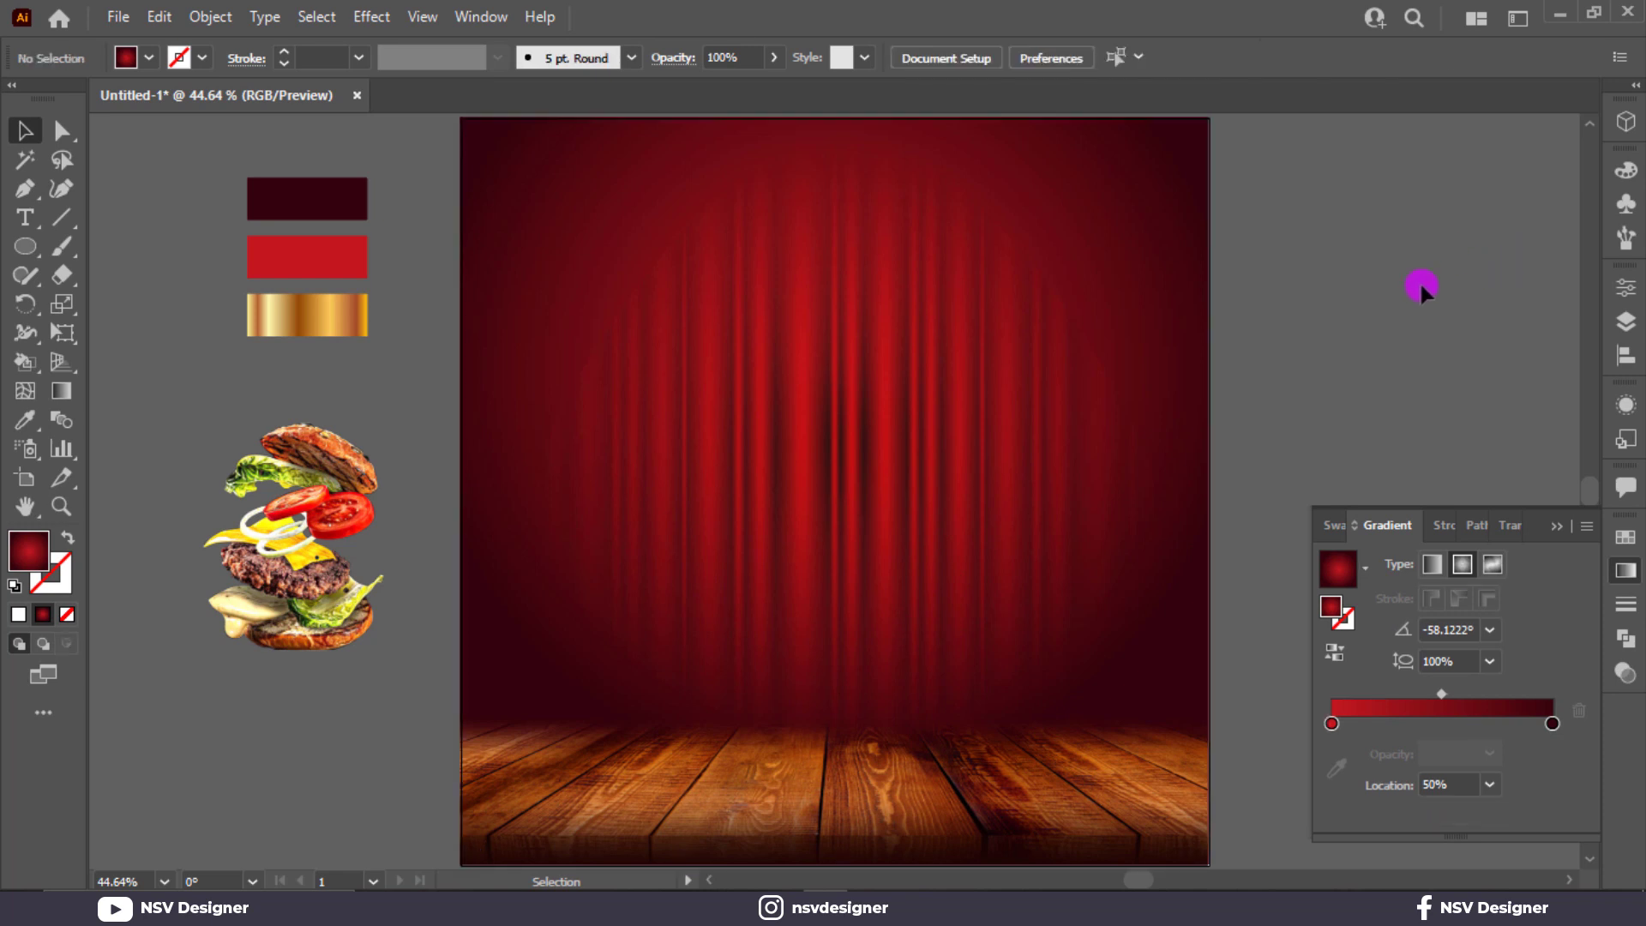
click(1556, 524)
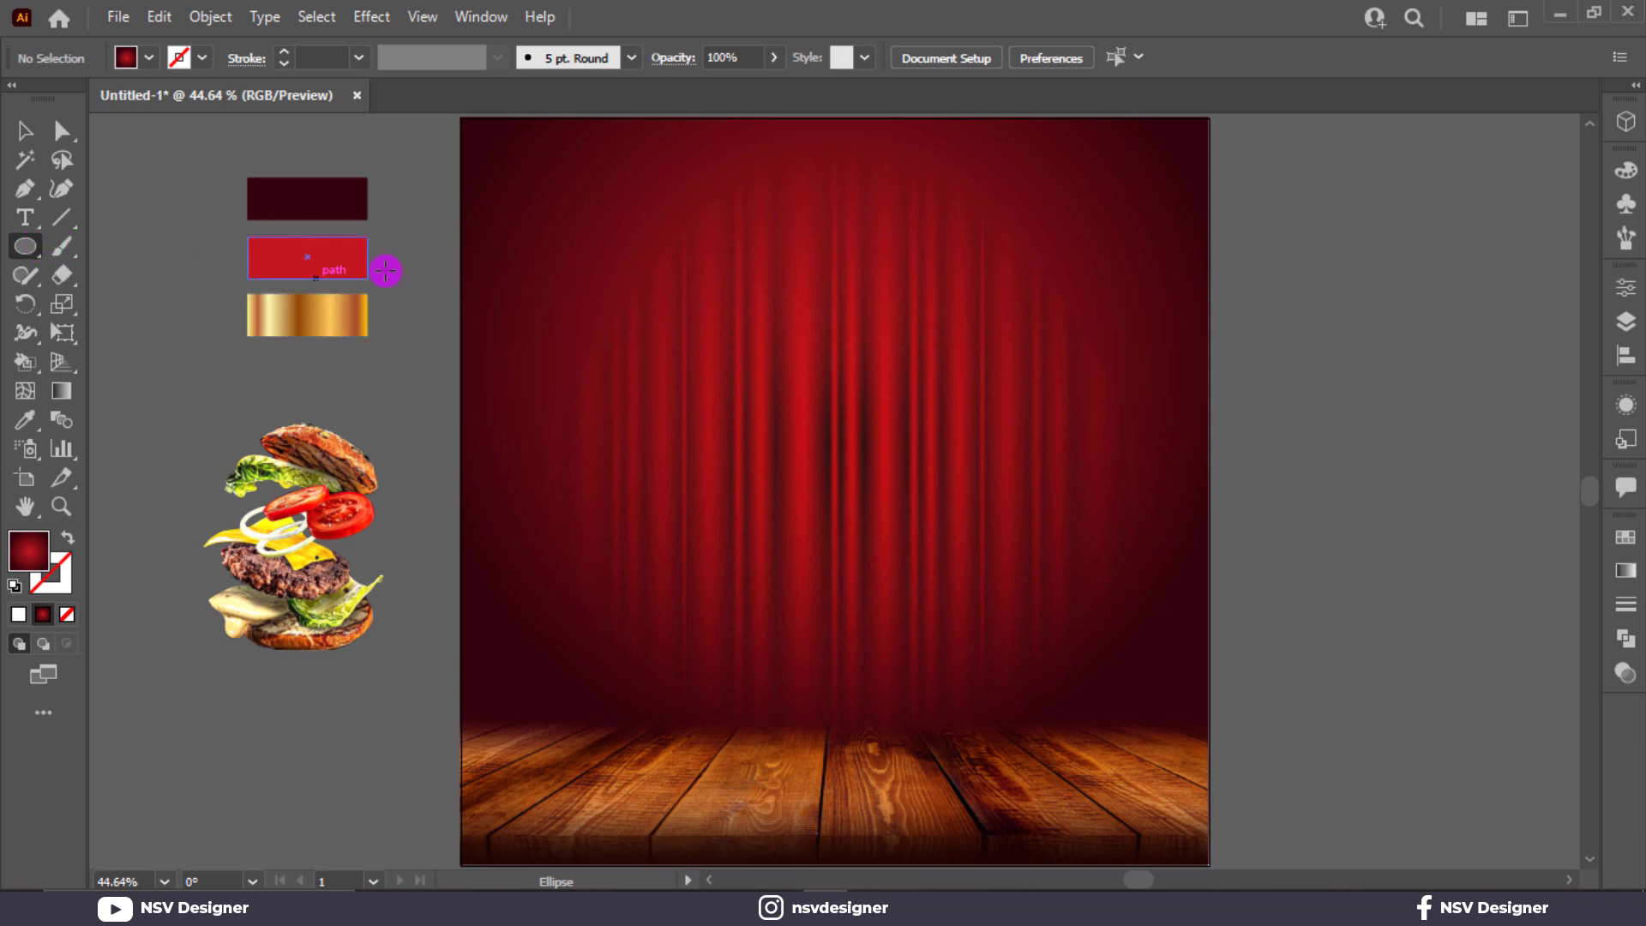
Step: Draw a short solid-green rectangle right of the artboard and open the Effect menu
drag(1331, 334, 1397, 404)
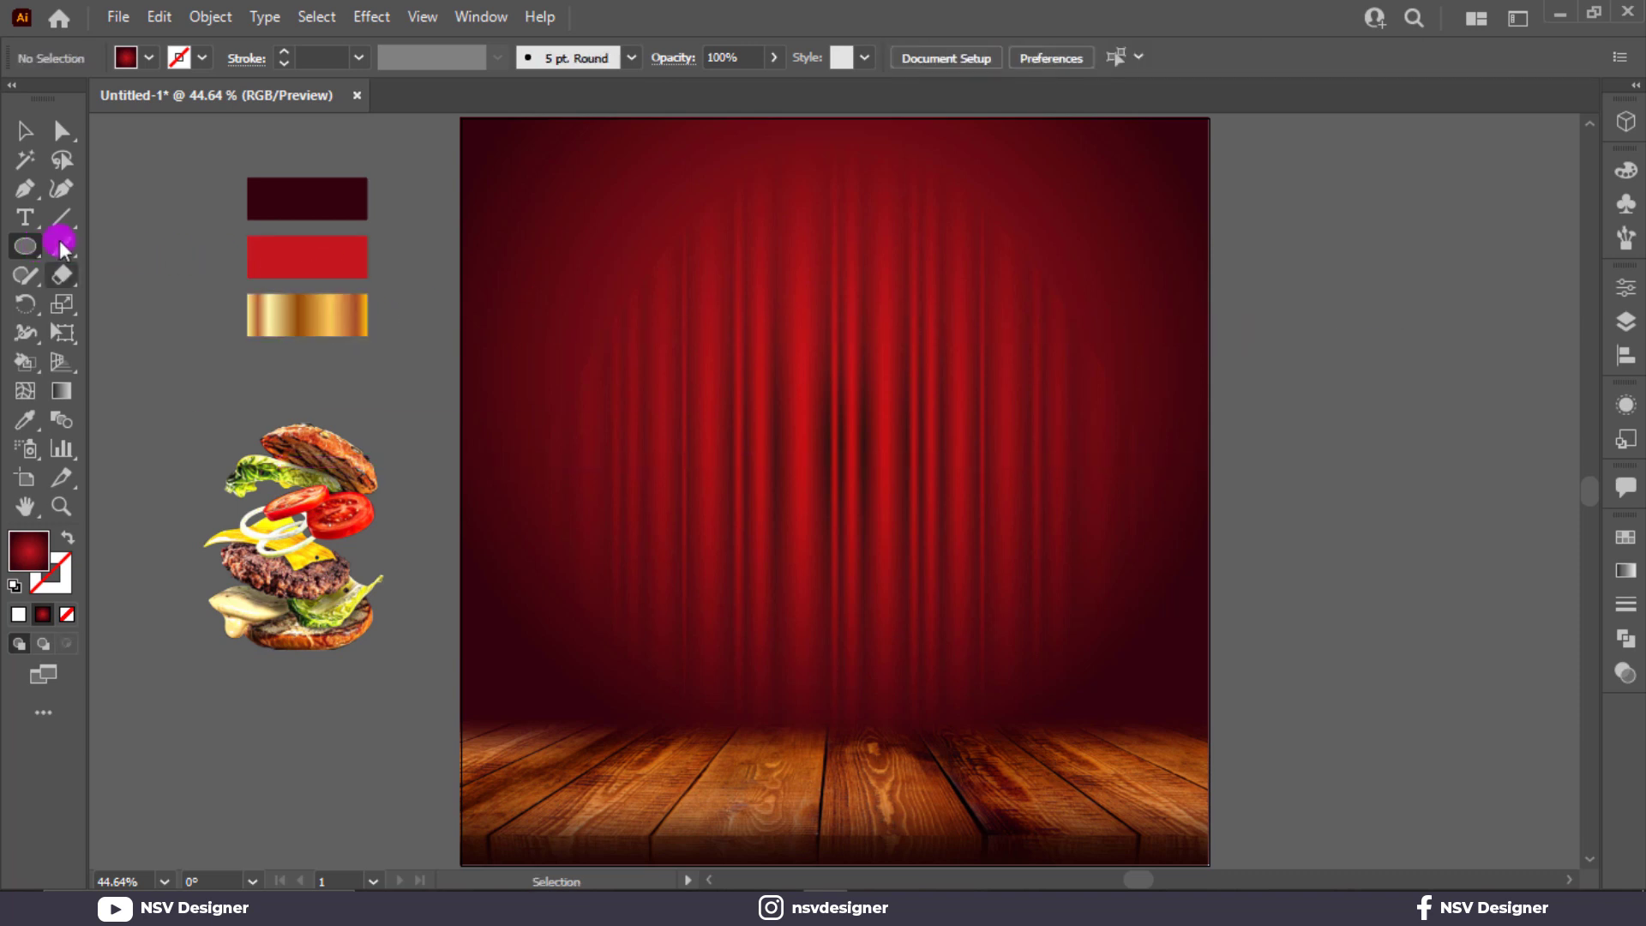
drag(60, 244, 136, 248)
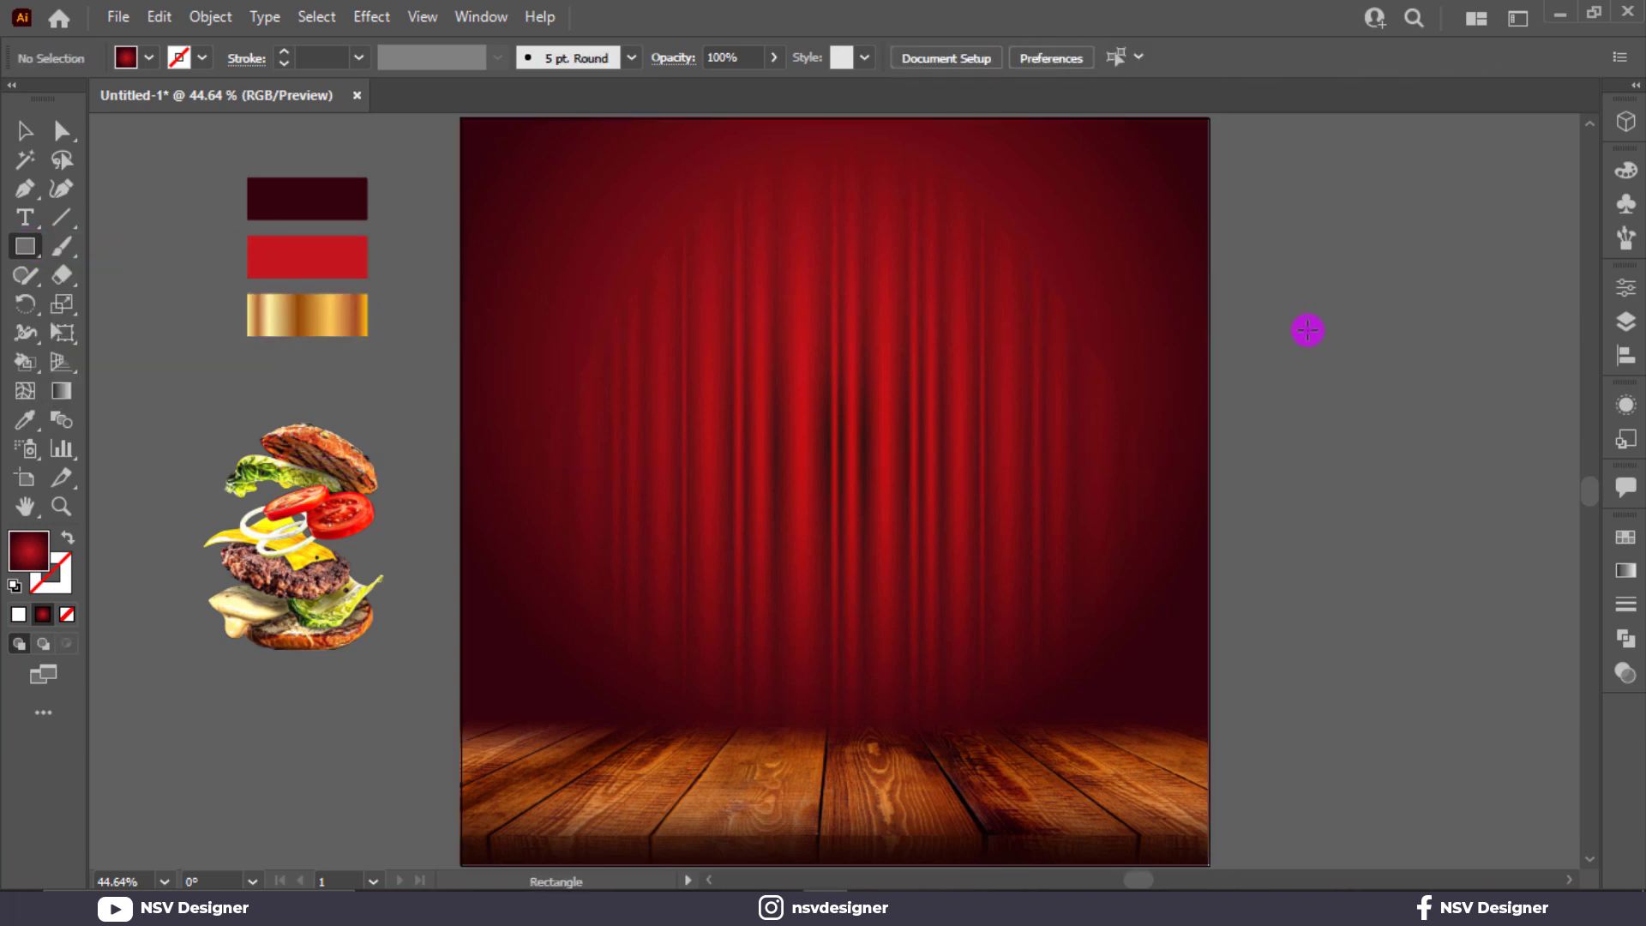
mouse_move(1318, 330)
mouse_down()
mouse_move(1376, 374)
mouse_move(1416, 376)
mouse_up()
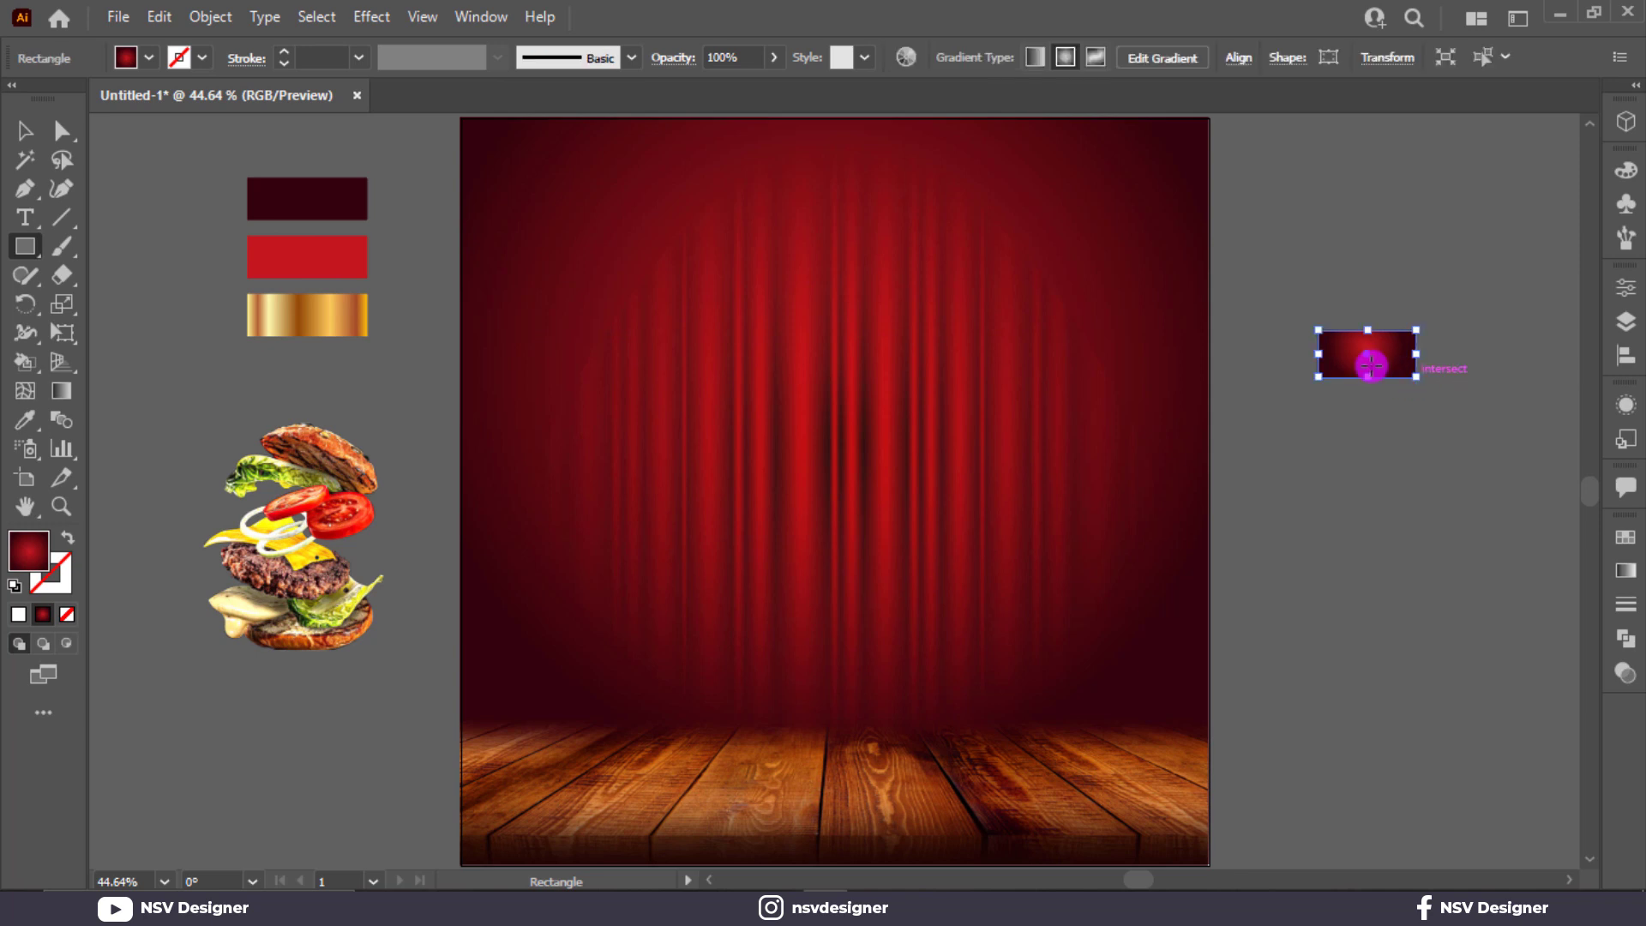
click(131, 55)
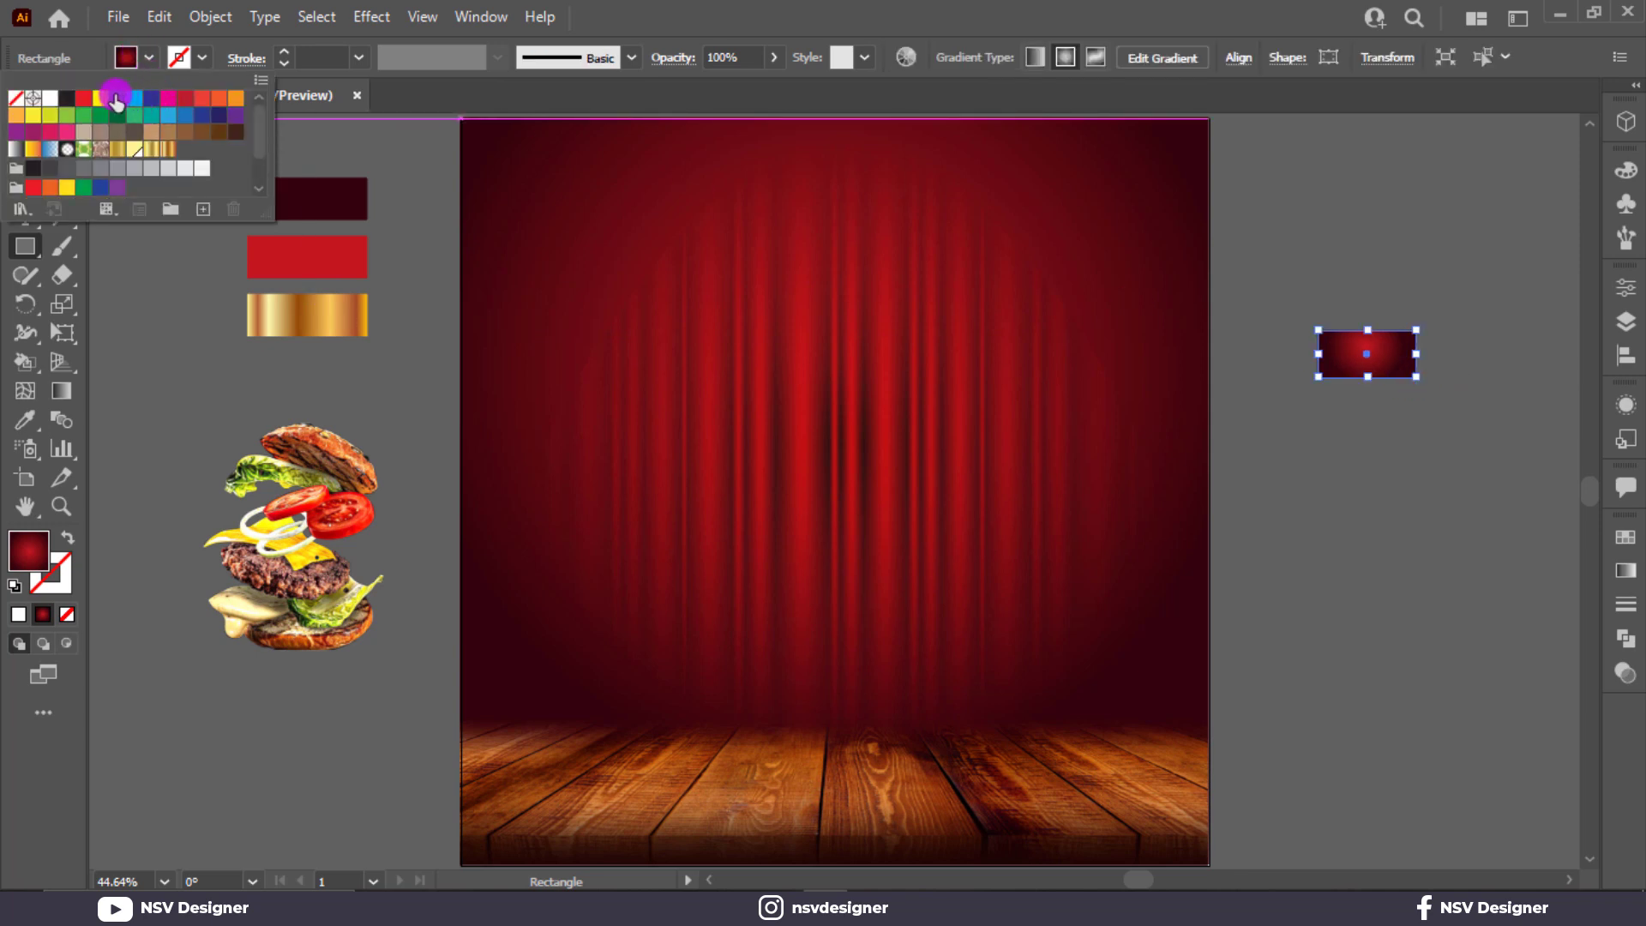
click(117, 100)
click(40, 128)
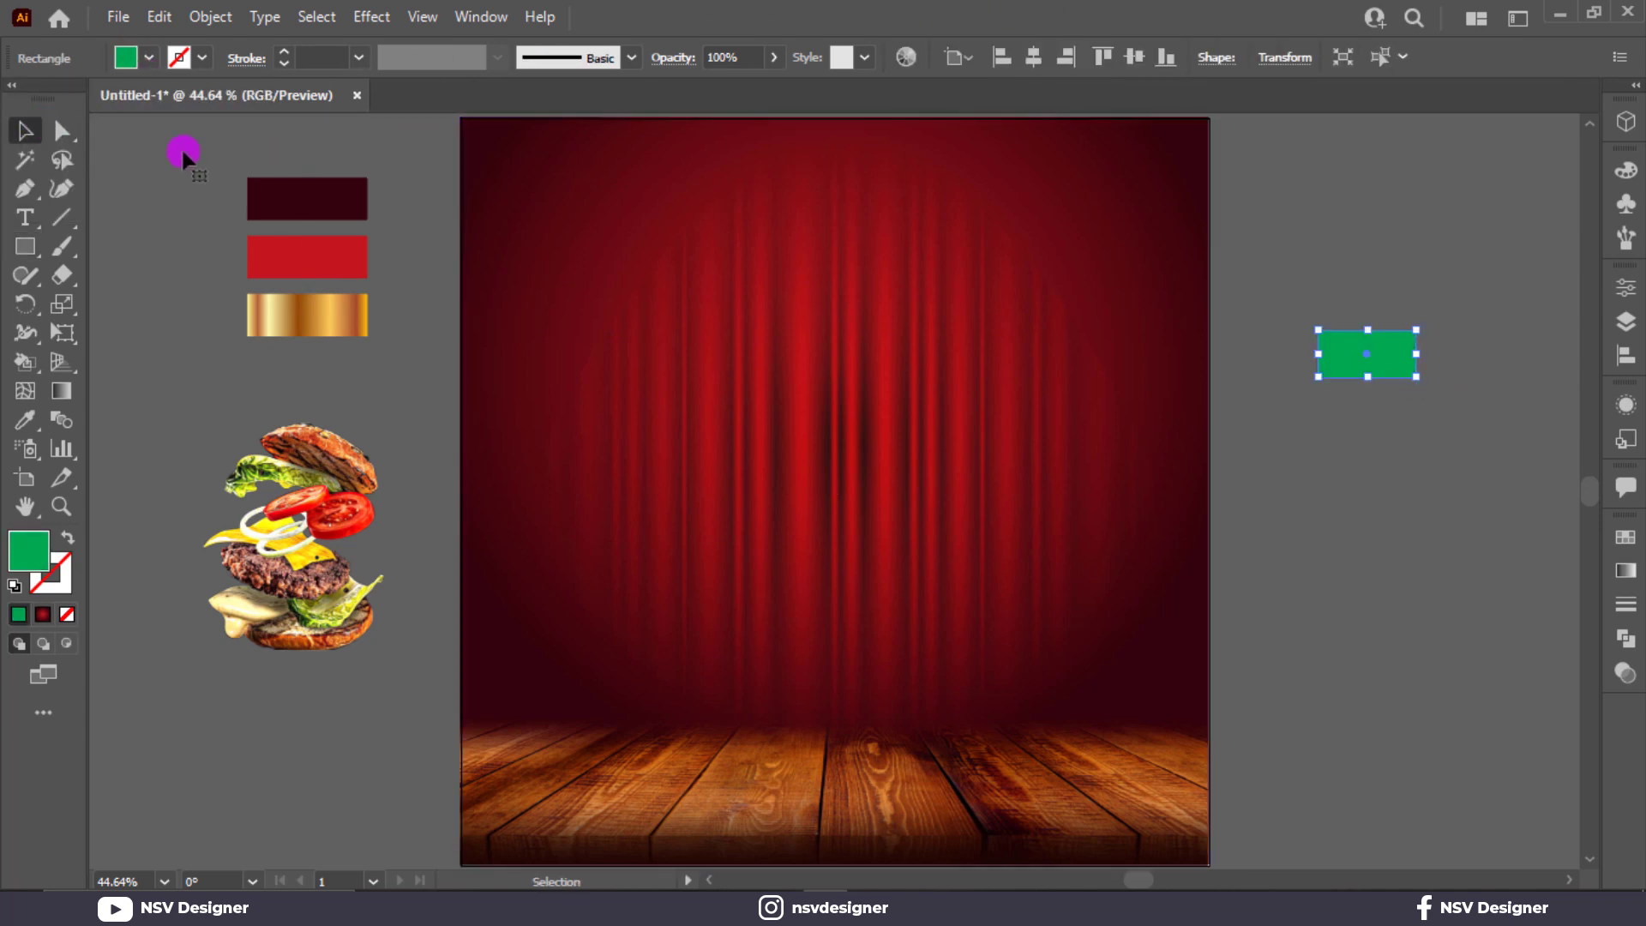
drag(1365, 382, 1364, 367)
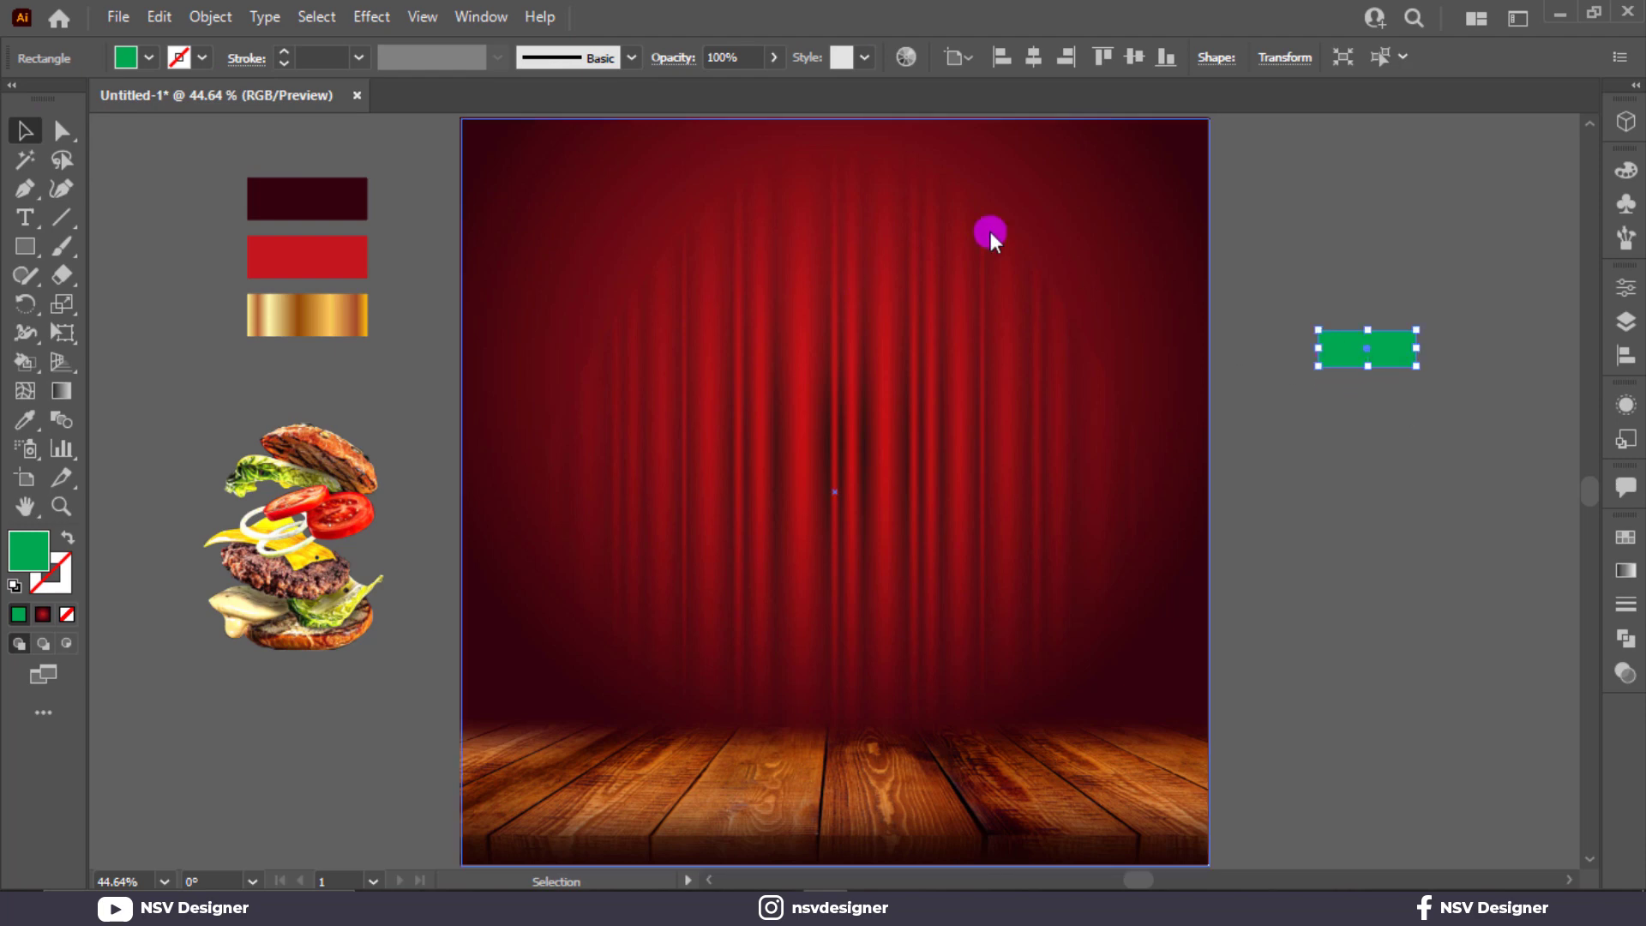
click(392, 19)
mouse_move(371, 17)
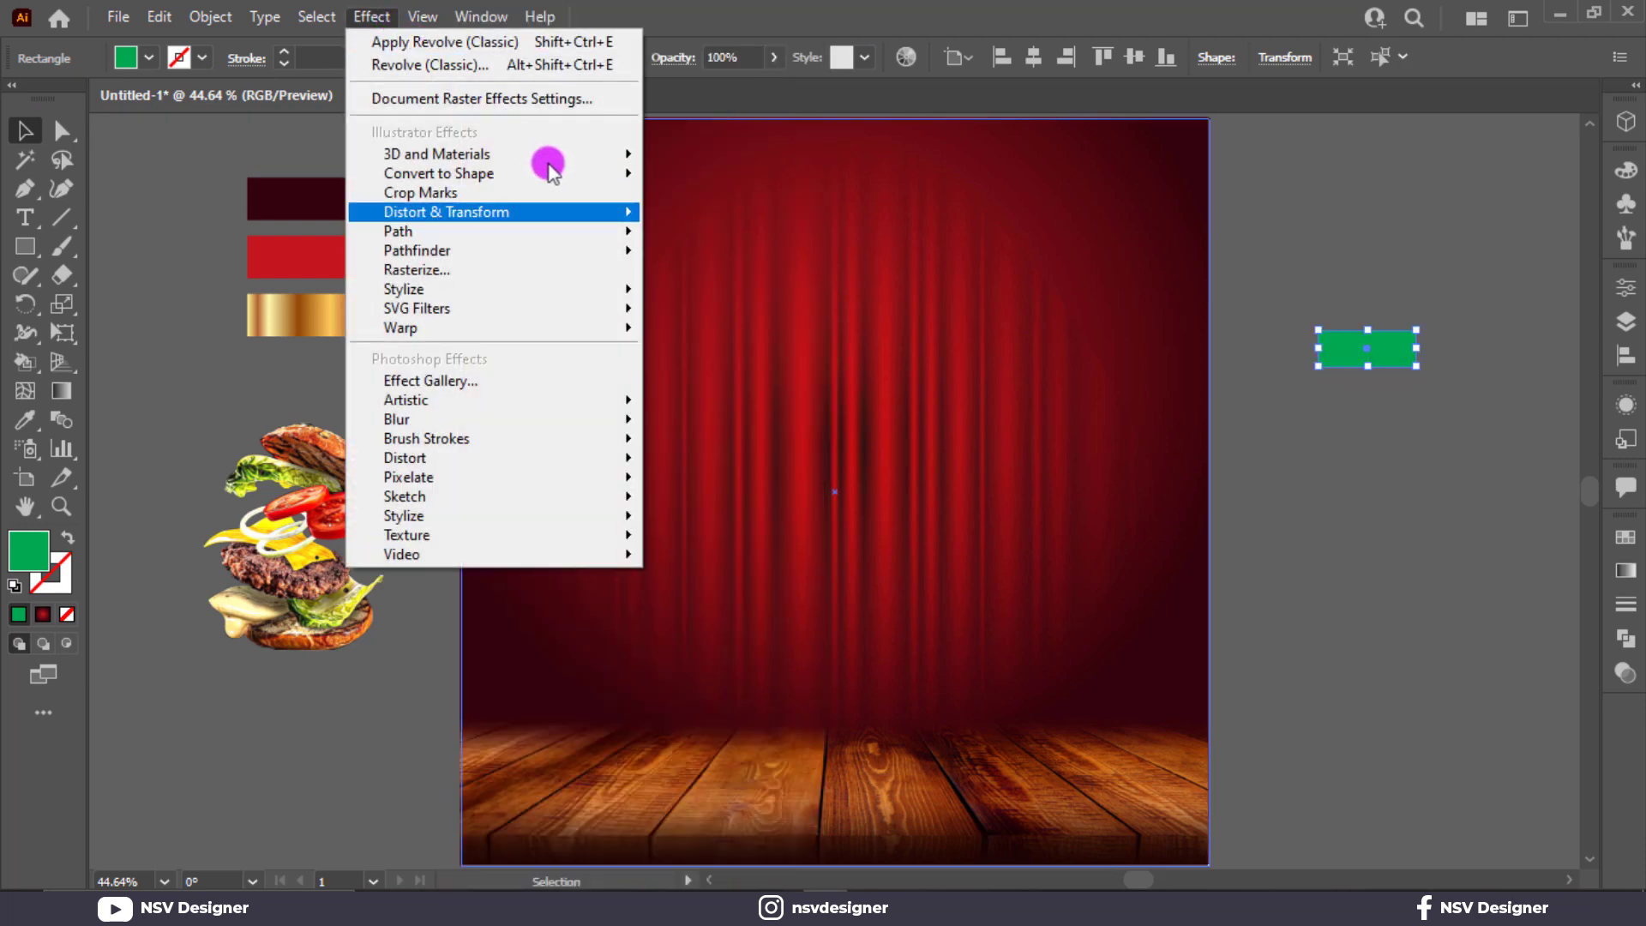
Step: Apply 3D Revolve (Classic) to the green rectangle and zero its rotation angles
mouse_move(562, 156)
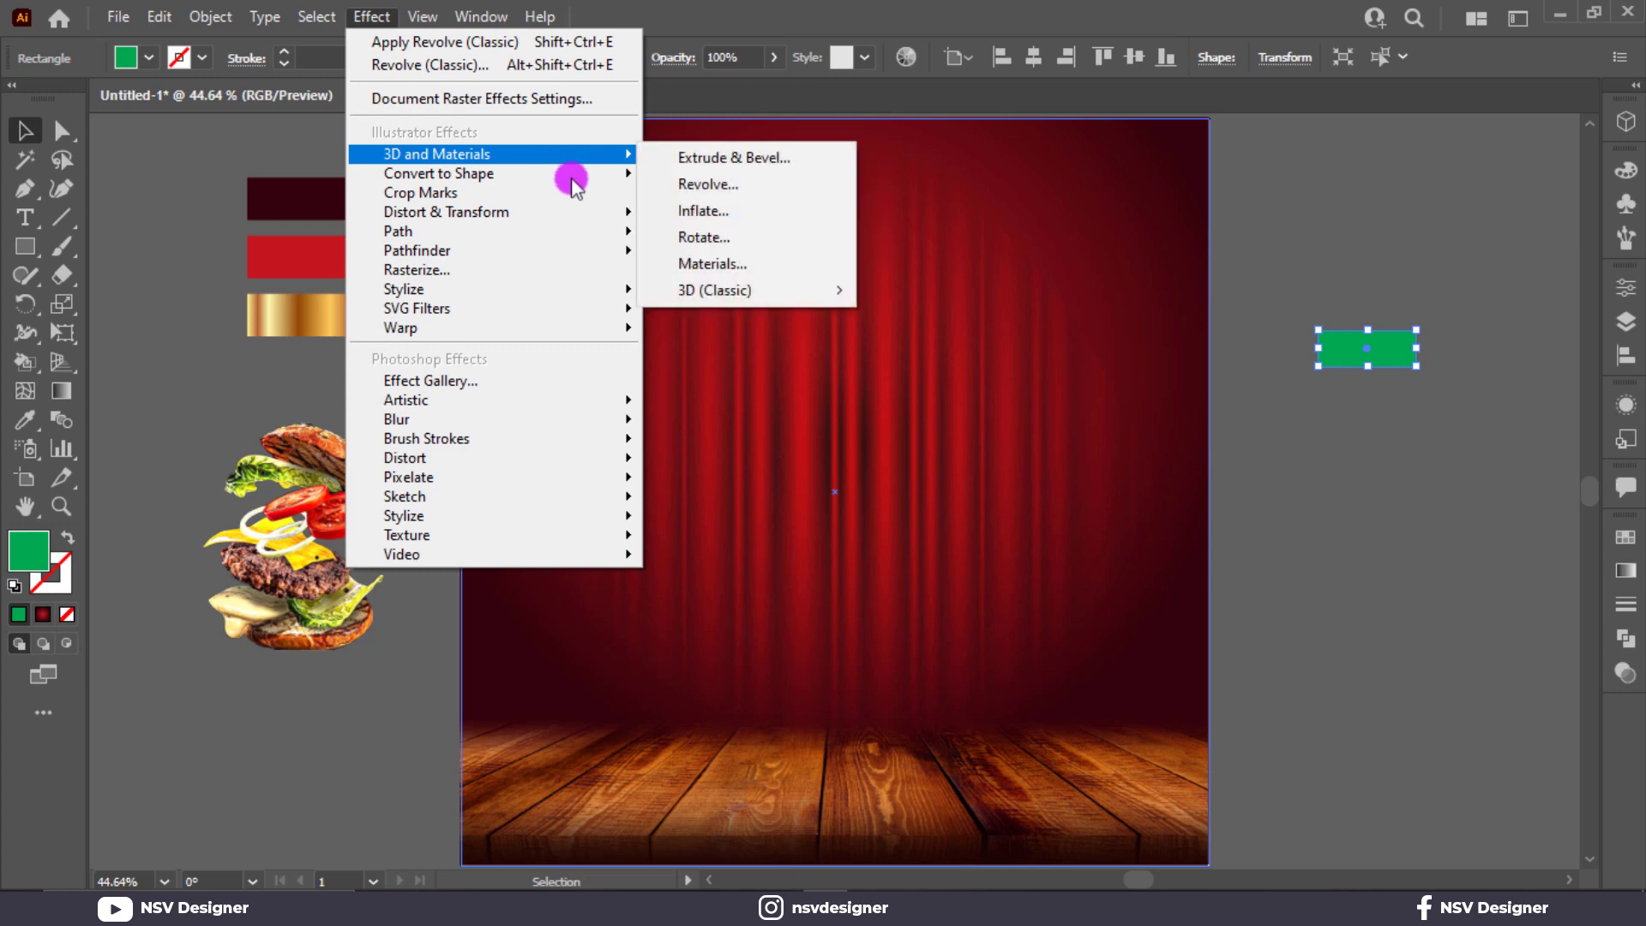
mouse_move(748, 290)
click(1011, 312)
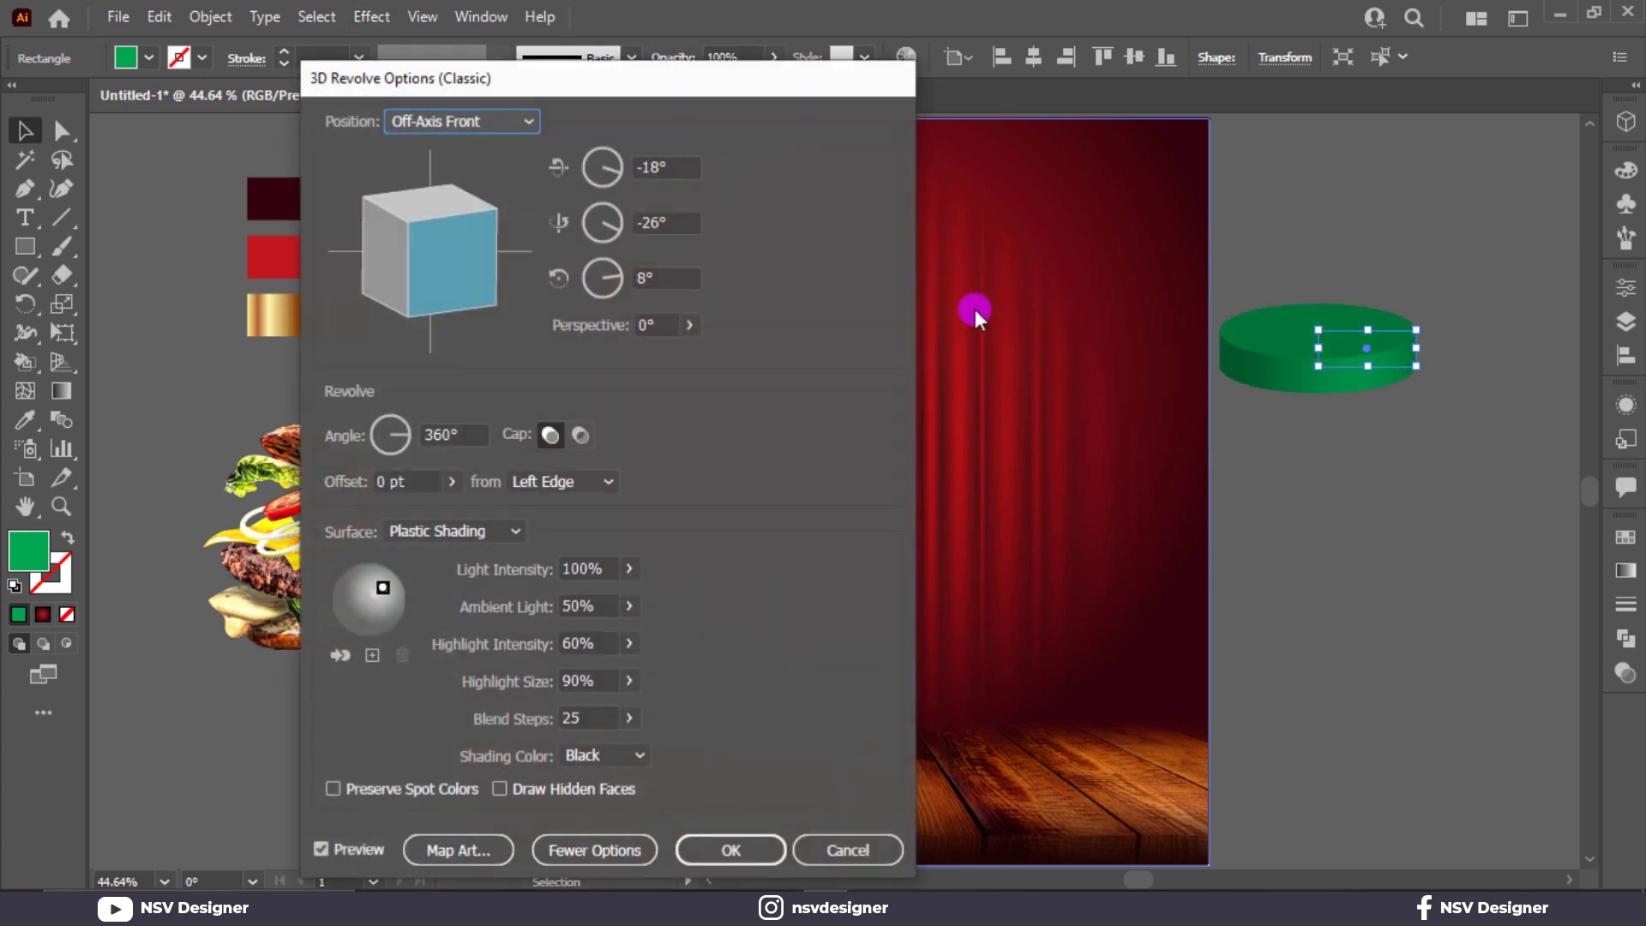
drag(671, 280, 576, 281)
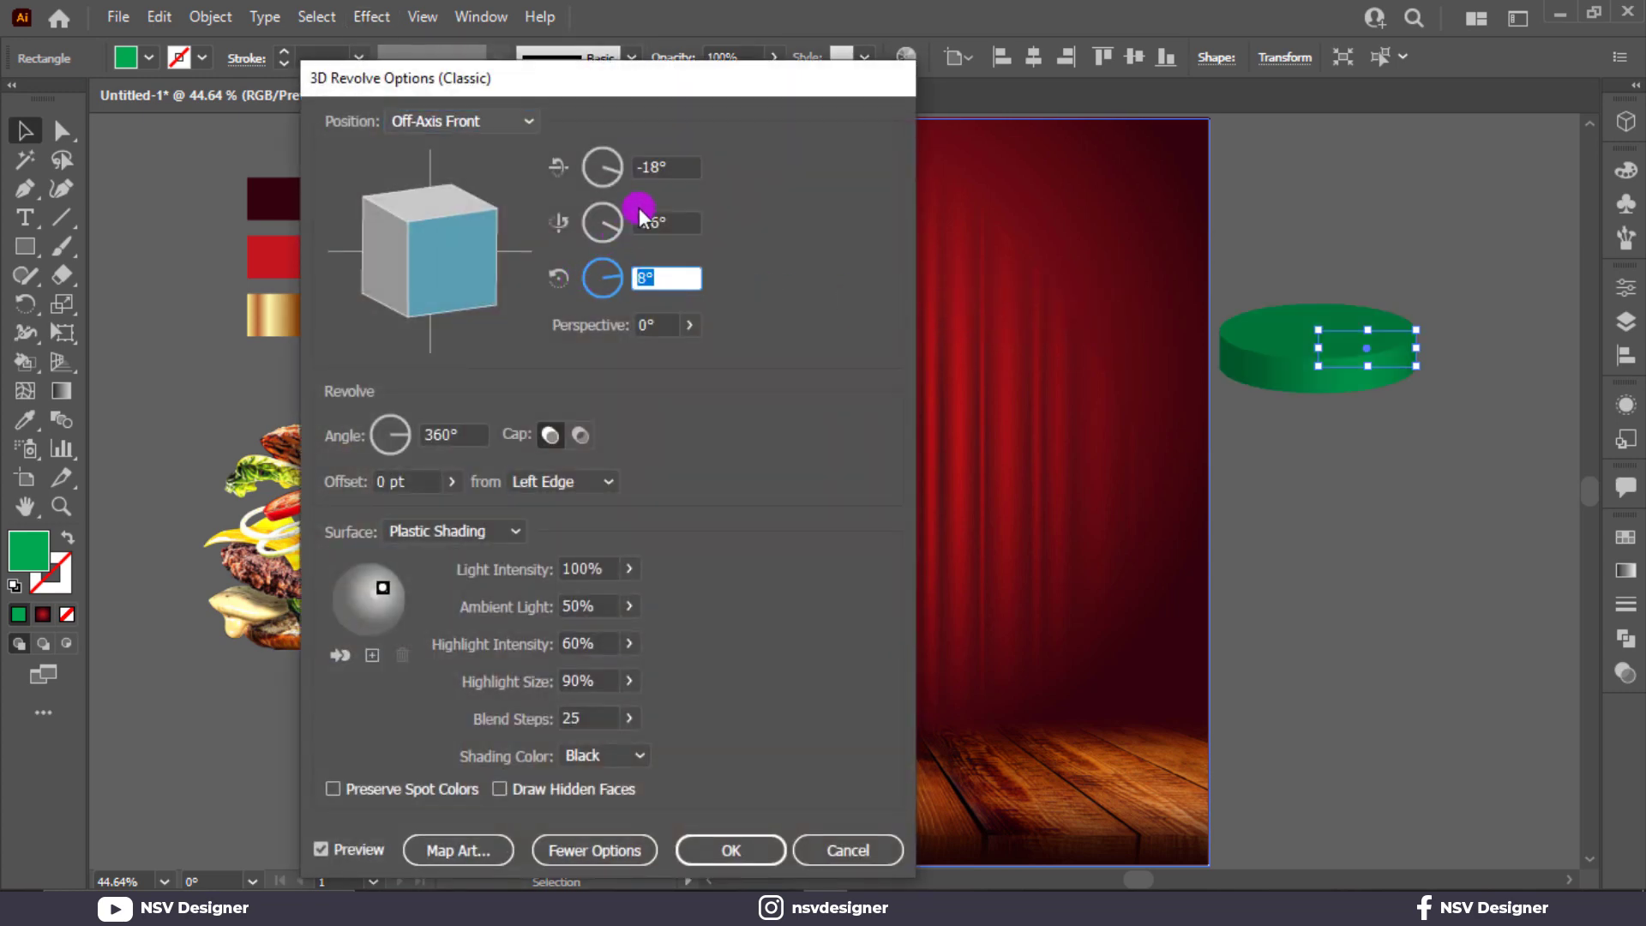
text(0)
drag(672, 167, 553, 170)
text(0)
click(670, 222)
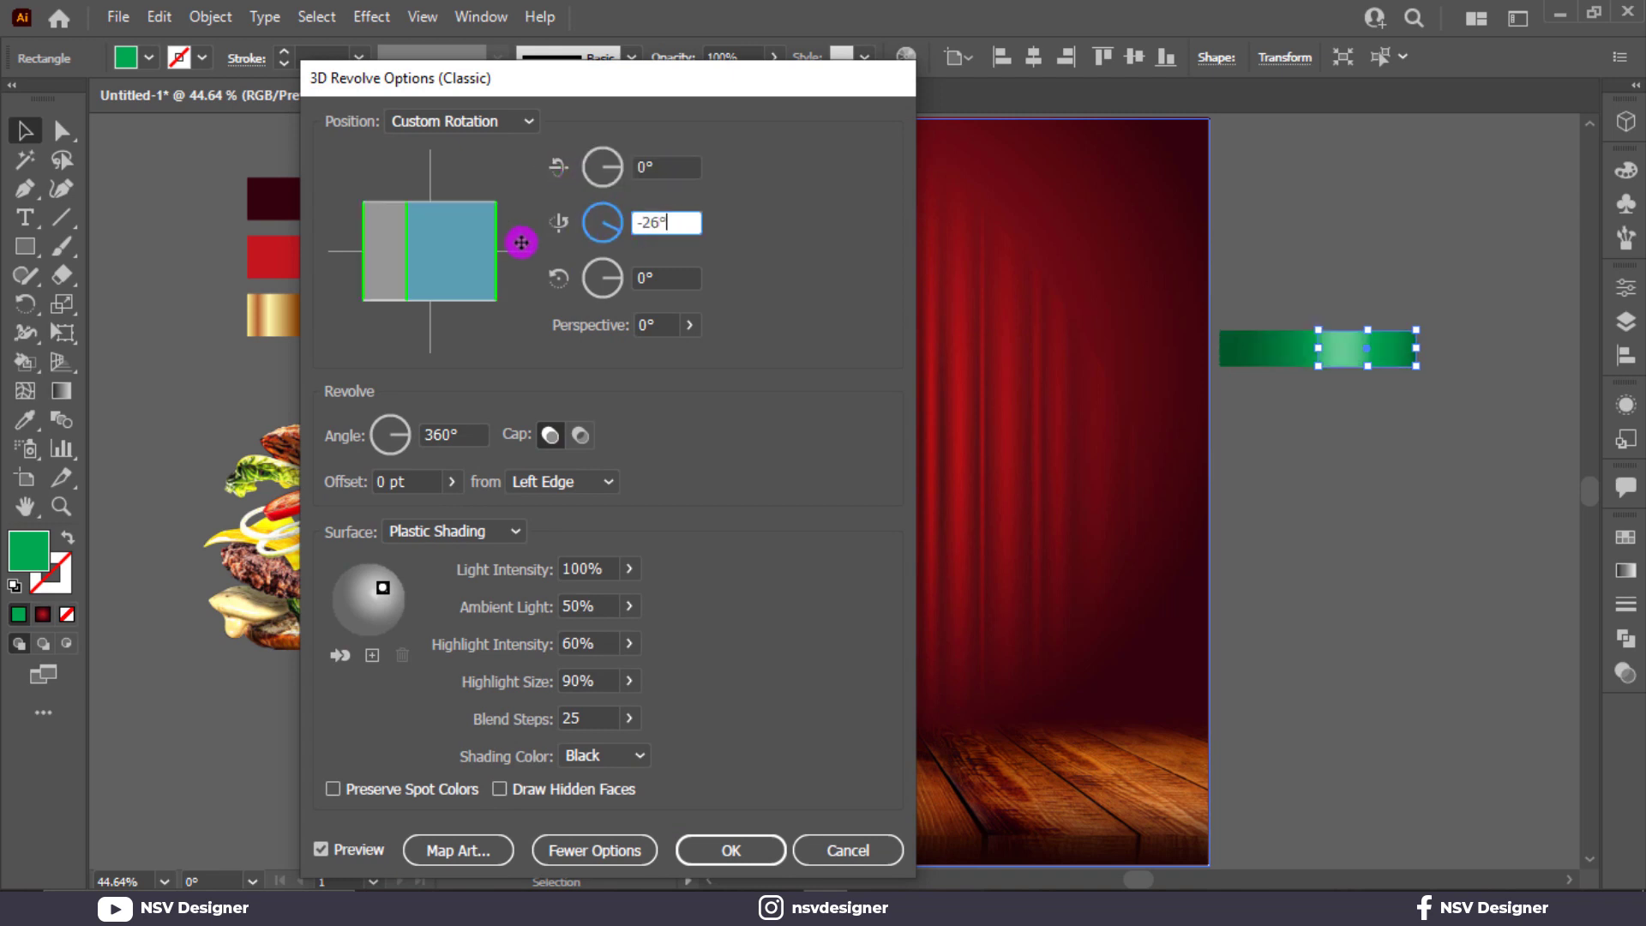
drag(423, 251, 401, 257)
Step: Set the first rotation angle to -4° and confirm the revolve
click(652, 171)
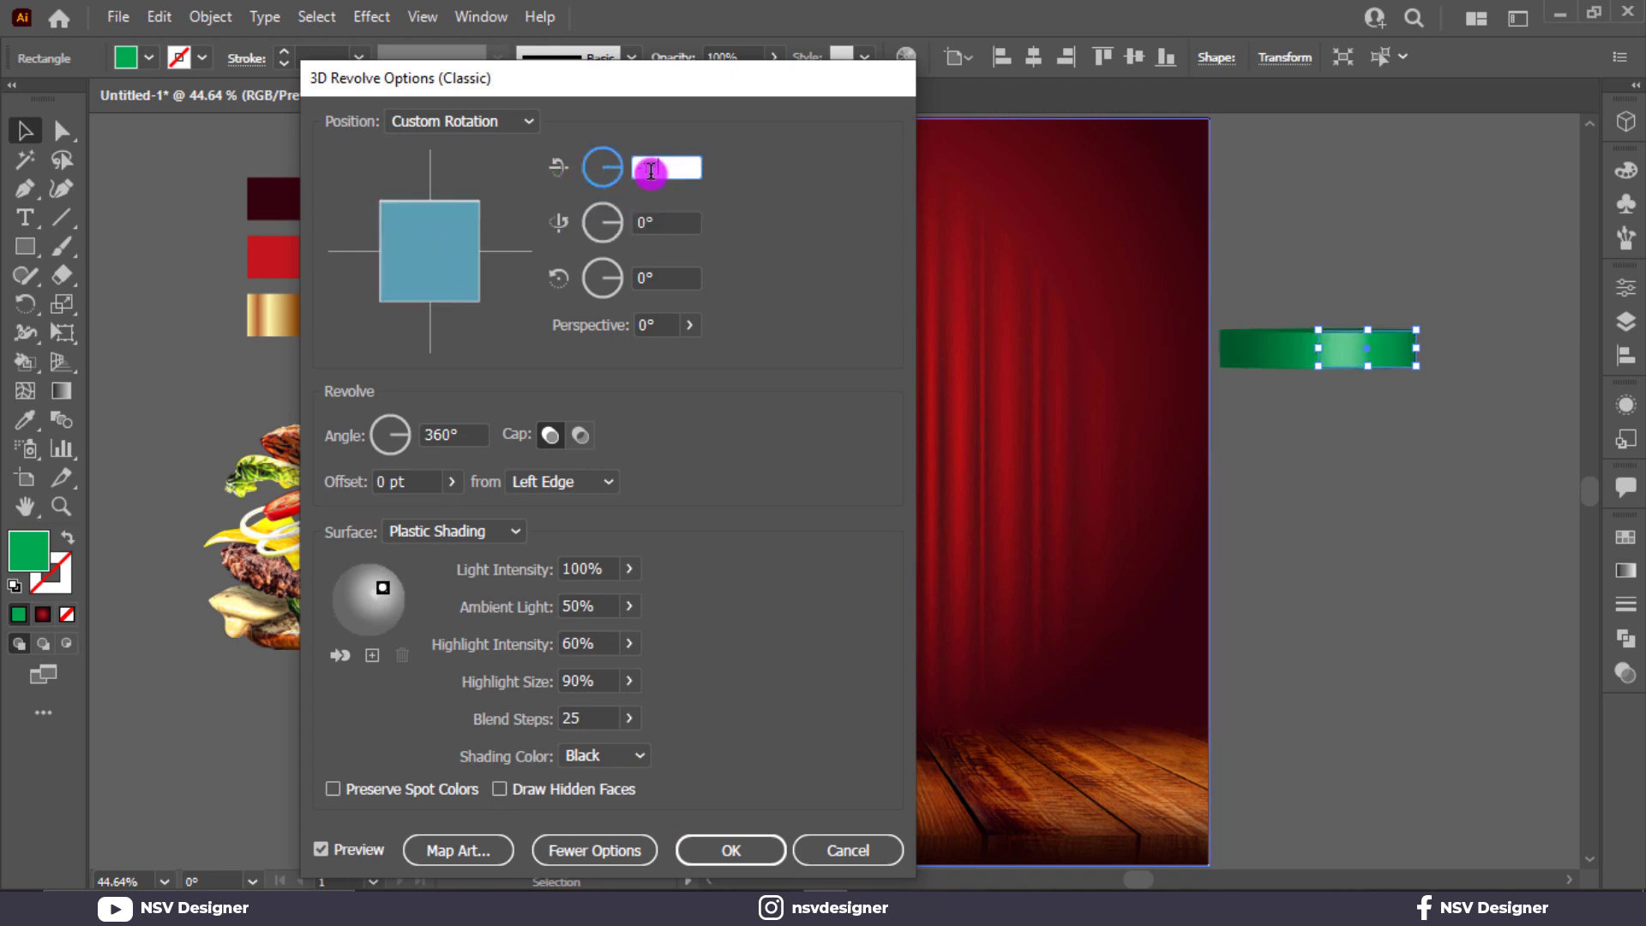
click(666, 216)
click(674, 284)
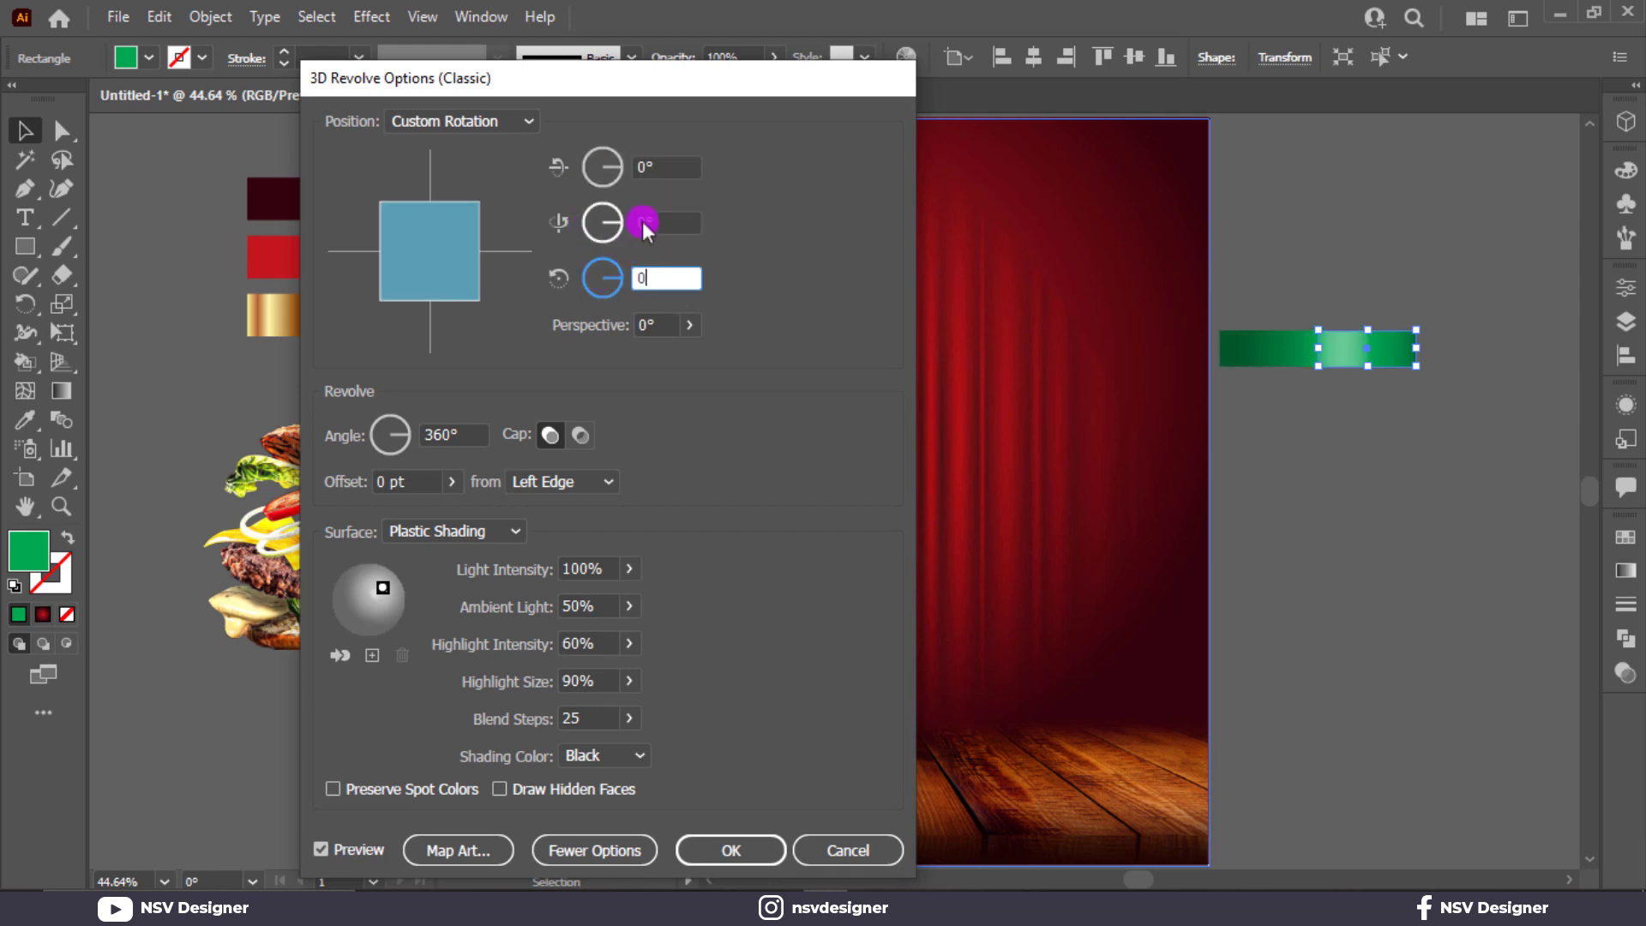
click(674, 171)
key(Up)
key(Up)
key(Up)
key(Up)
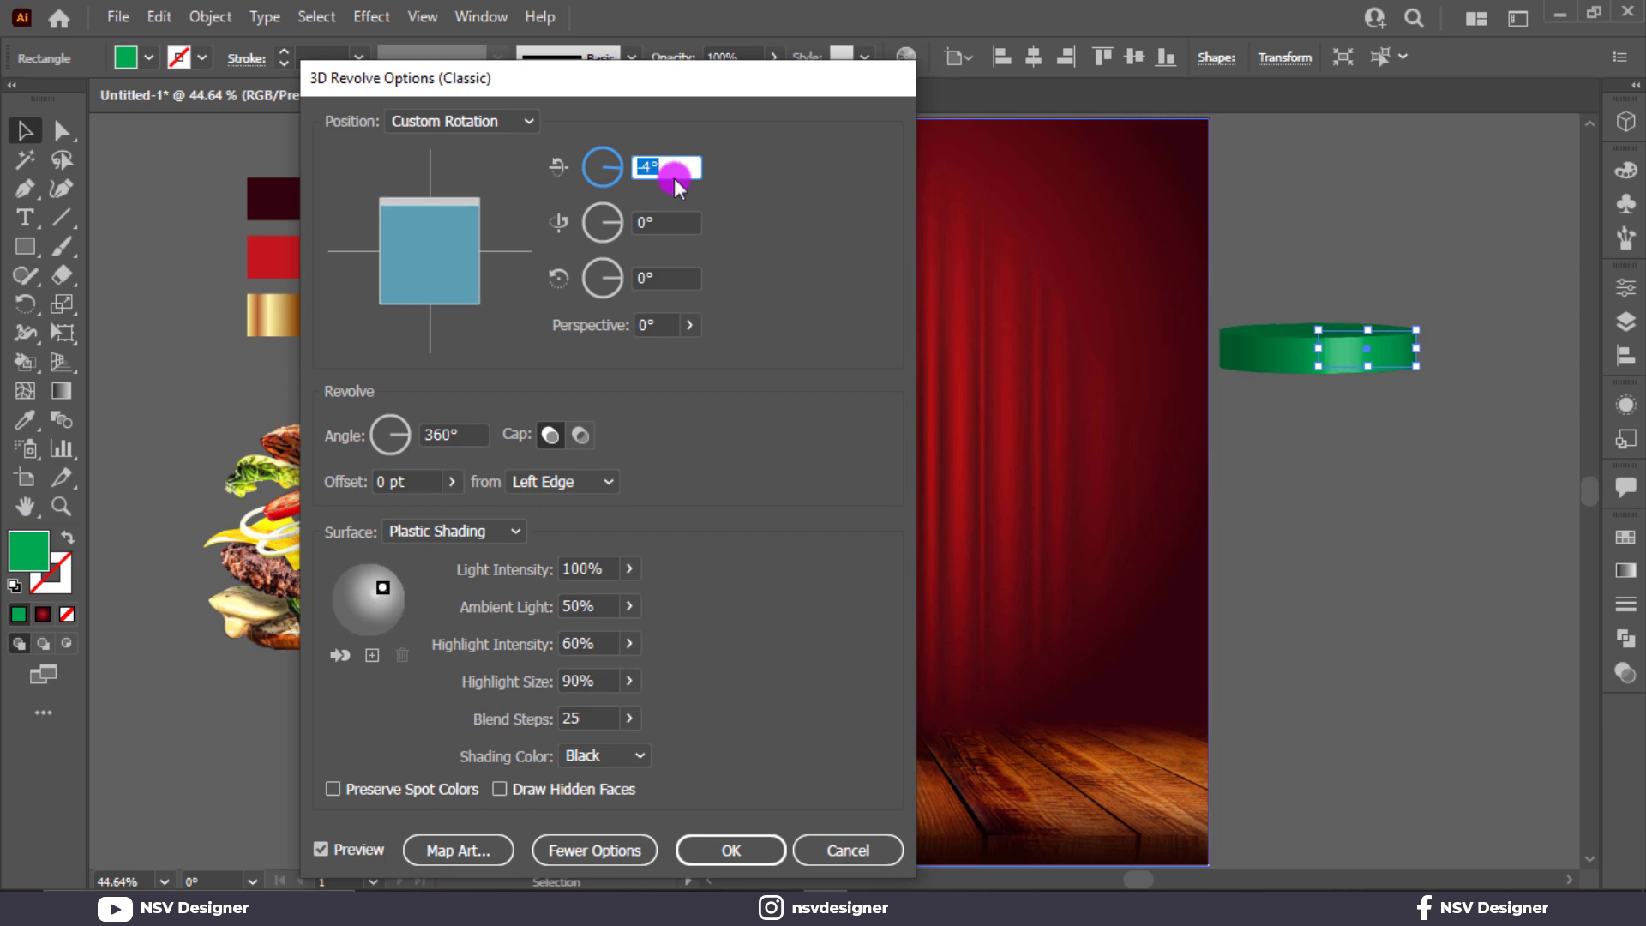
click(731, 850)
click(210, 16)
Step: Expand the revolved green band into plain shapes with Object > Expand
click(354, 317)
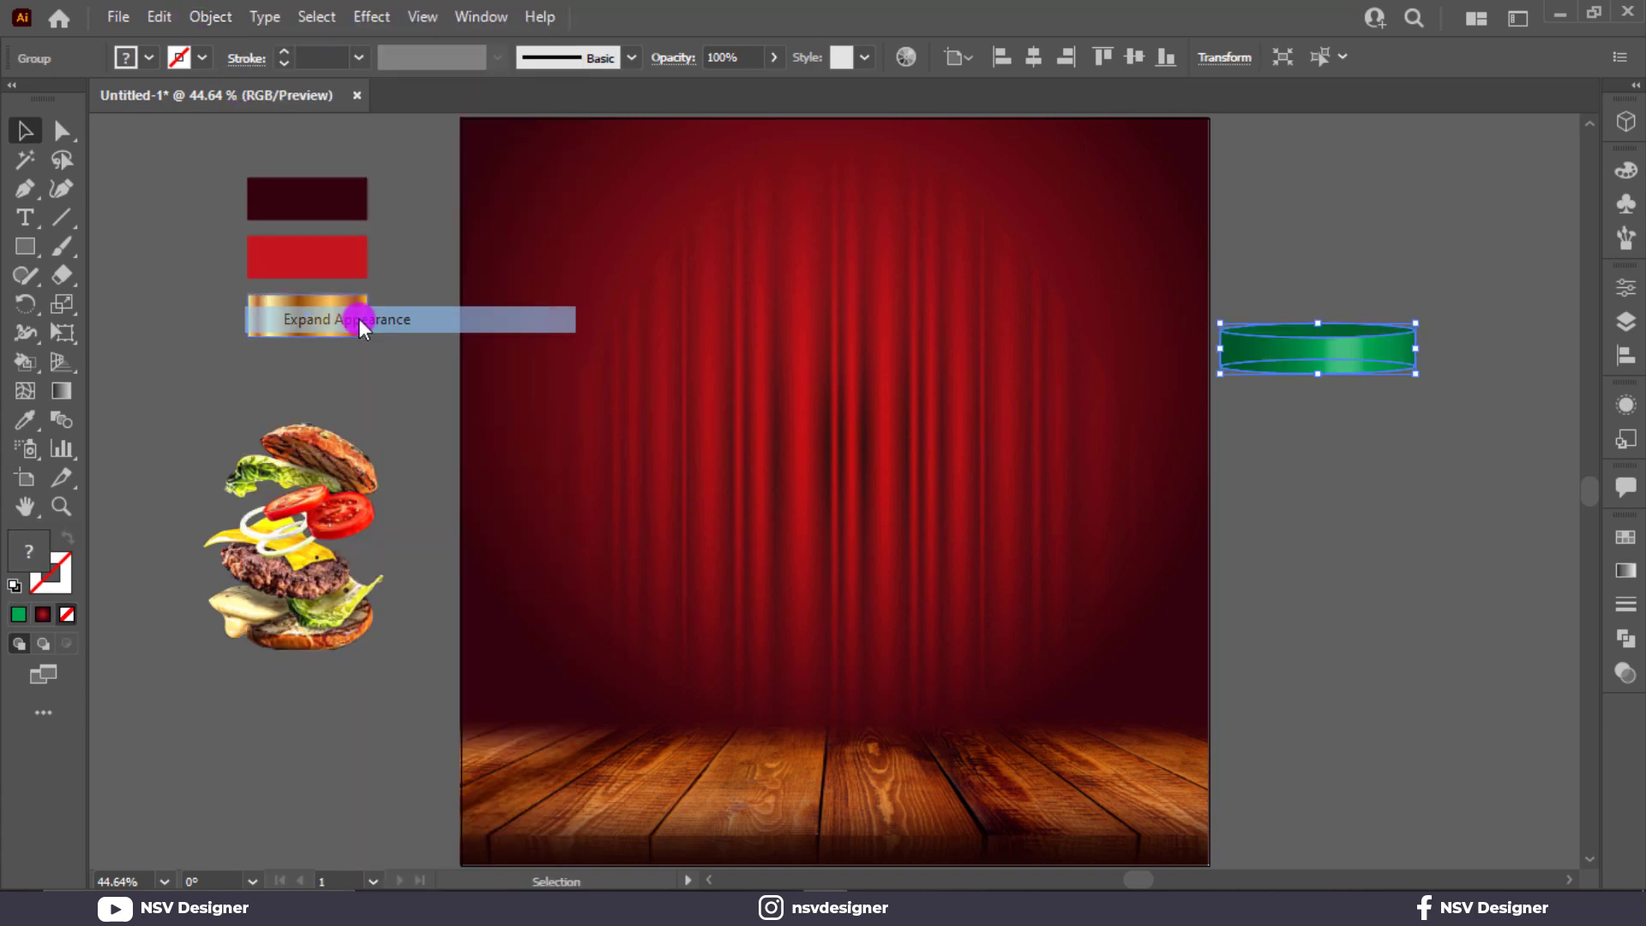
click(189, 19)
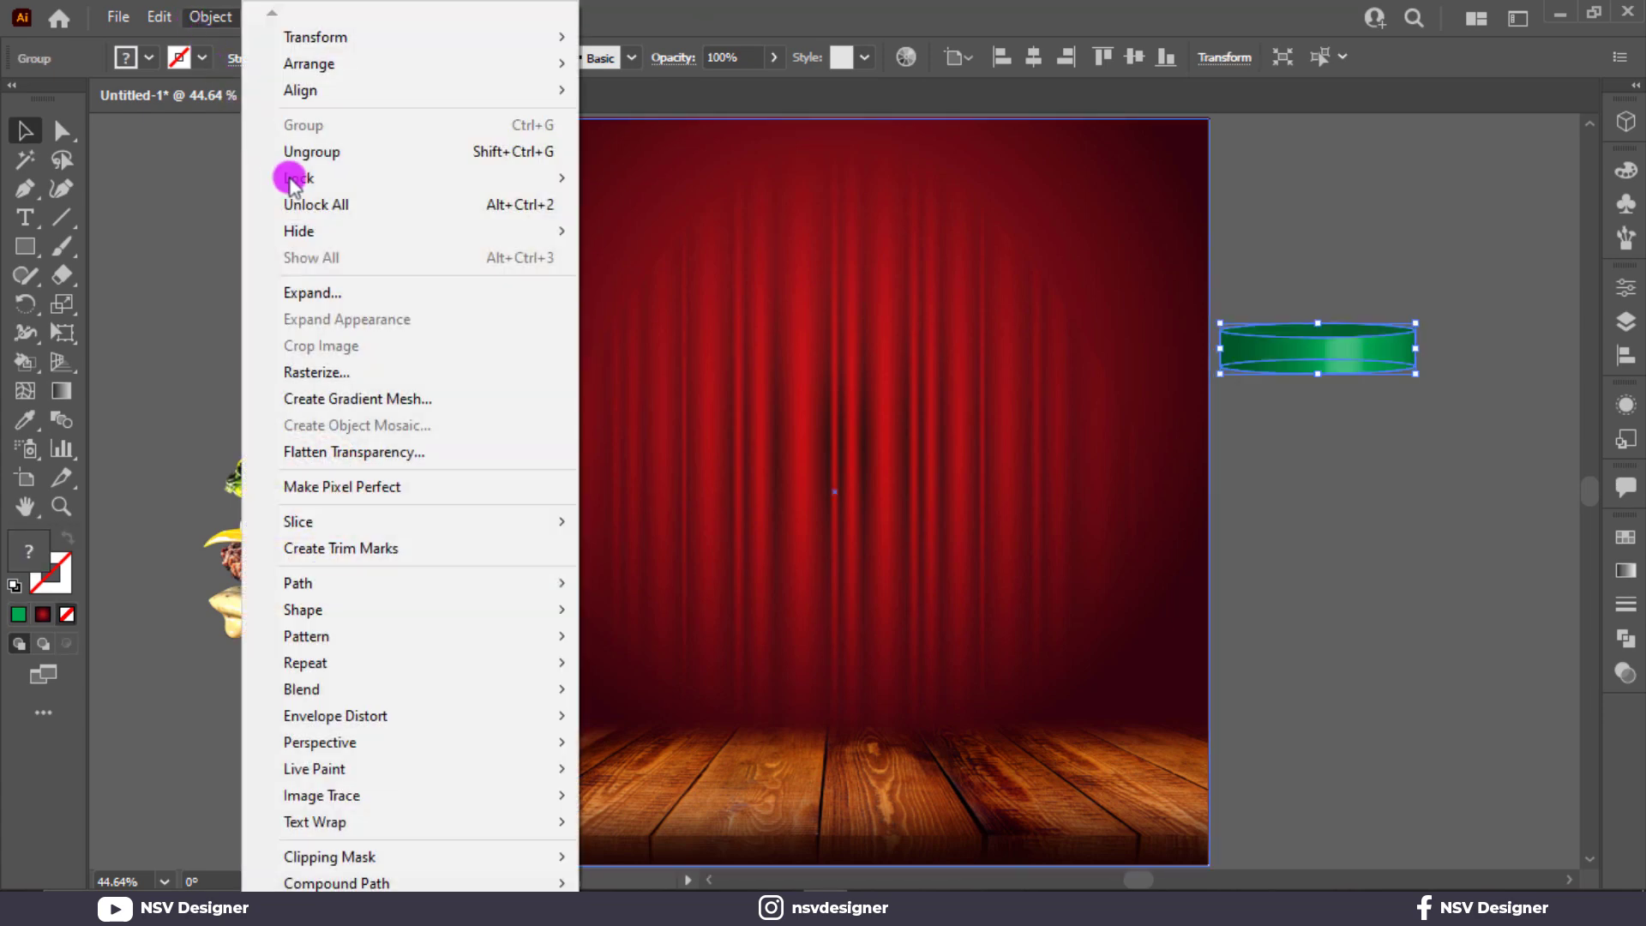
click(364, 294)
click(209, 21)
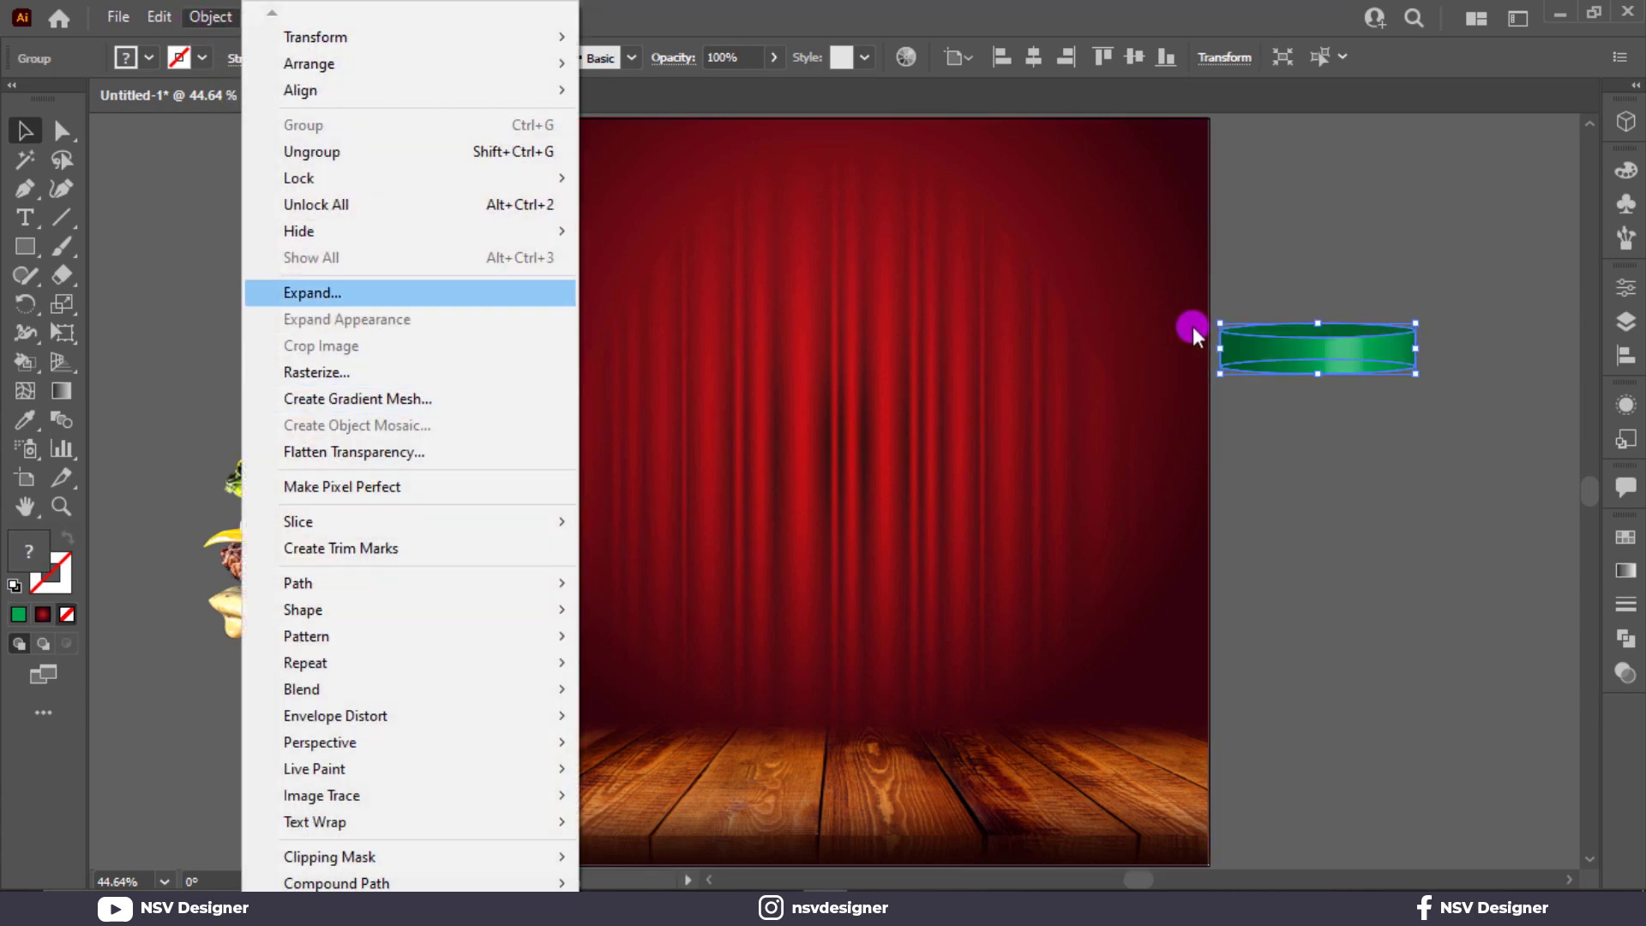
Step: Ungroup the expanded green band twice and select its clip group
right_click(1220, 341)
click(1239, 537)
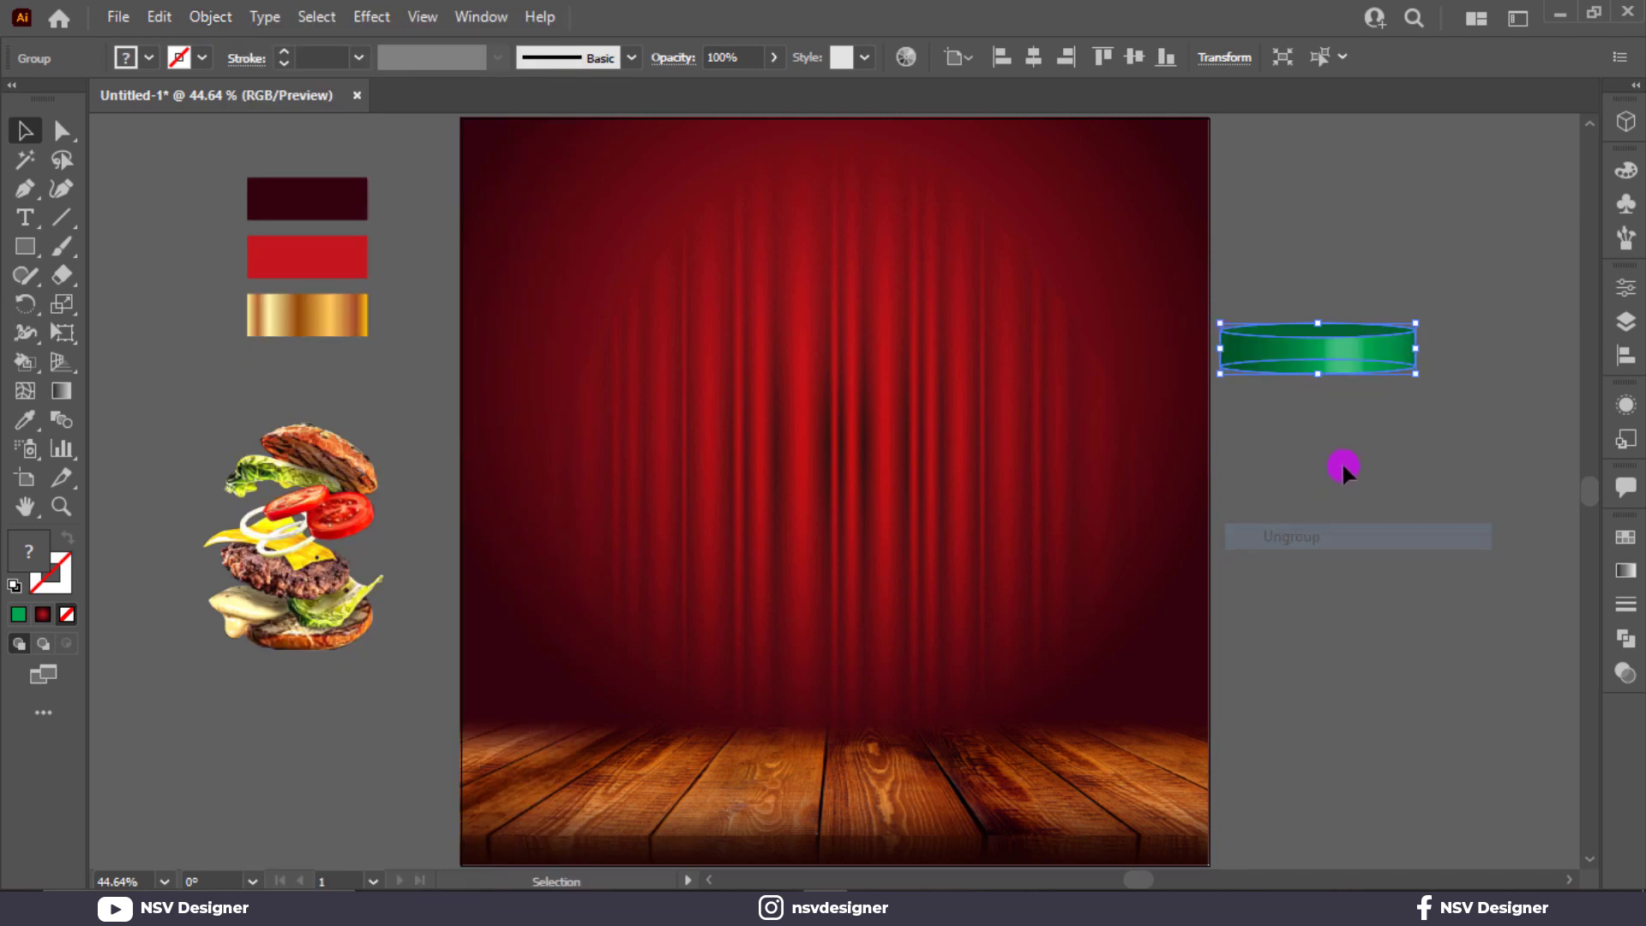
right_click(1341, 377)
click(1400, 569)
click(1323, 394)
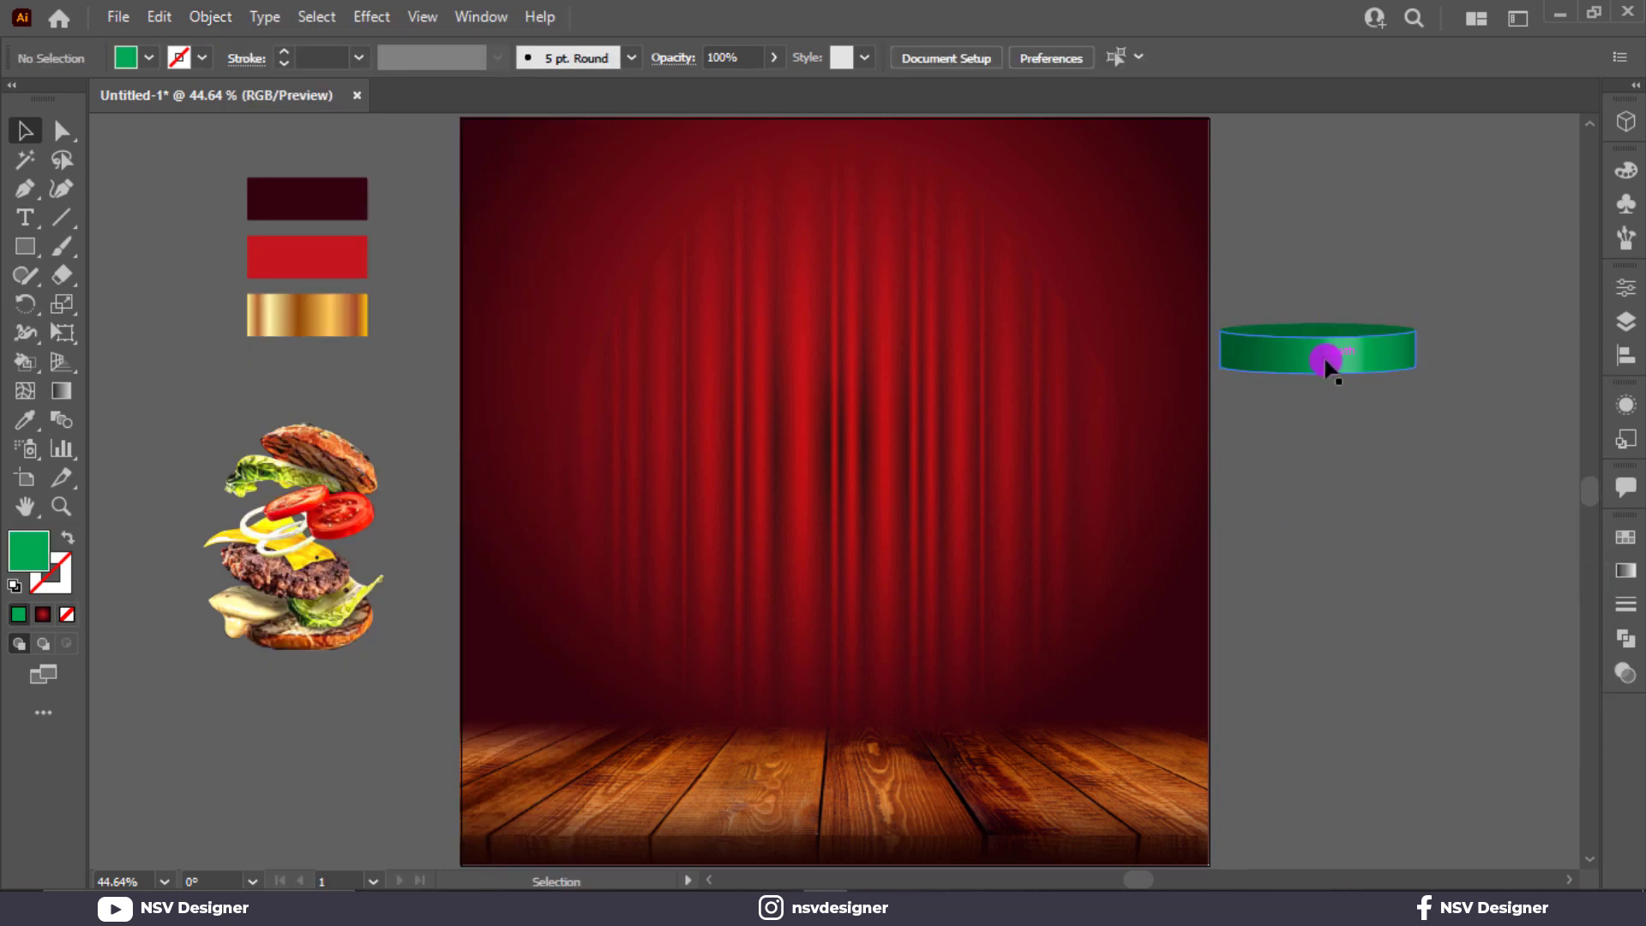
click(1326, 364)
Step: Unite the green pieces with Pathfinder into one dark-green shape and reselect it
click(1626, 639)
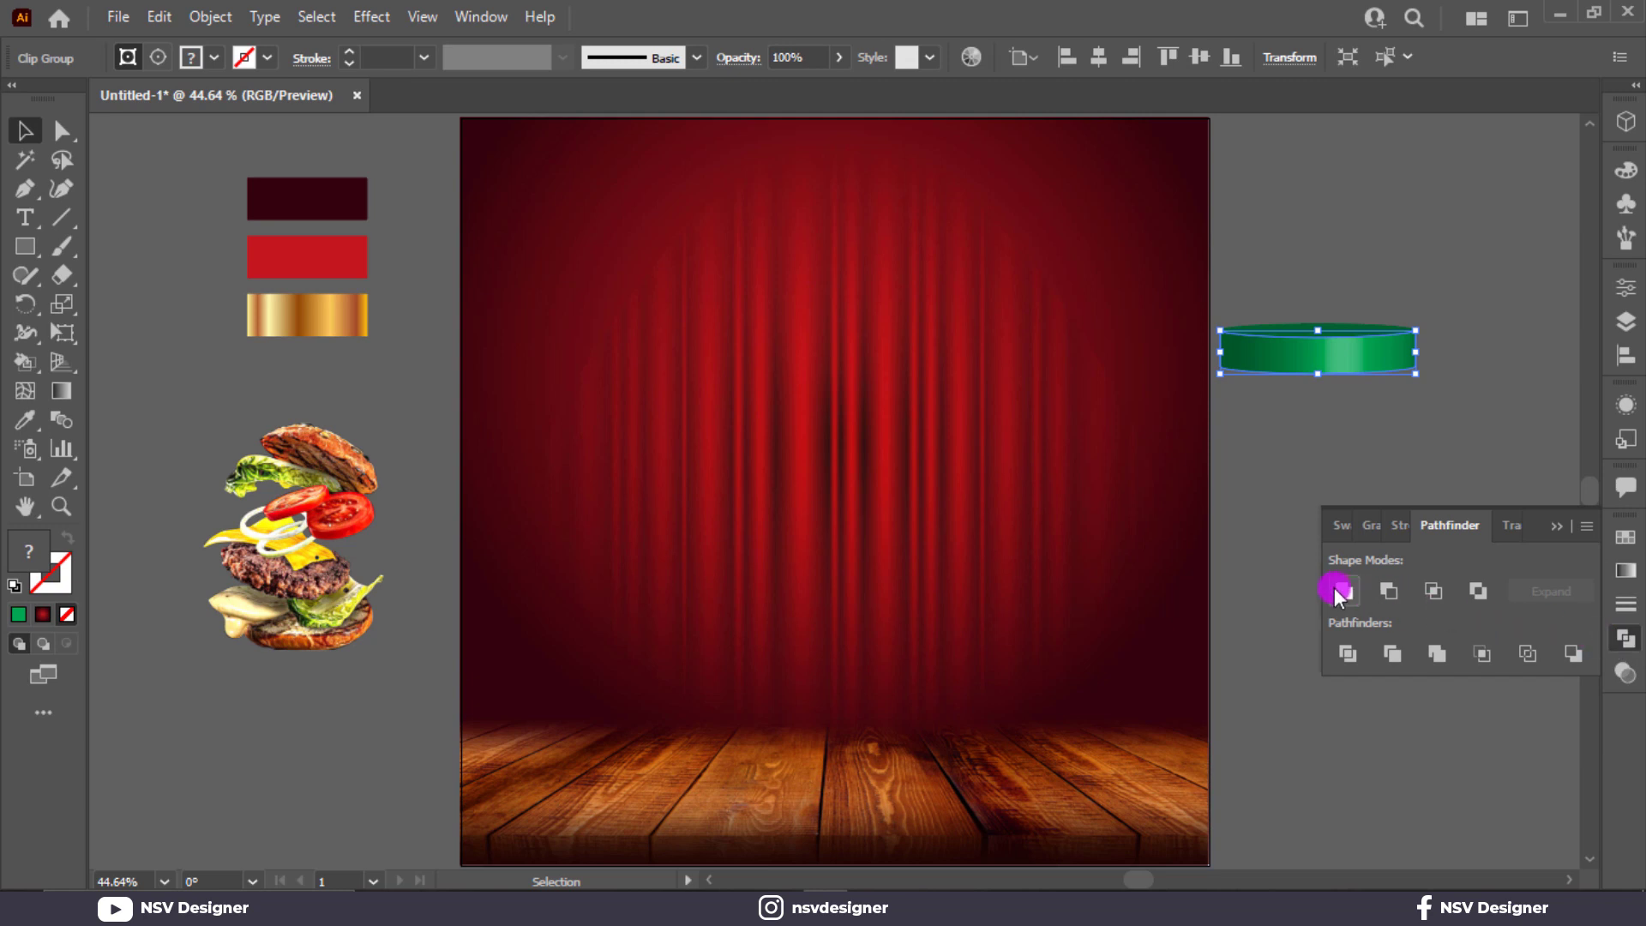
click(1342, 591)
click(1359, 375)
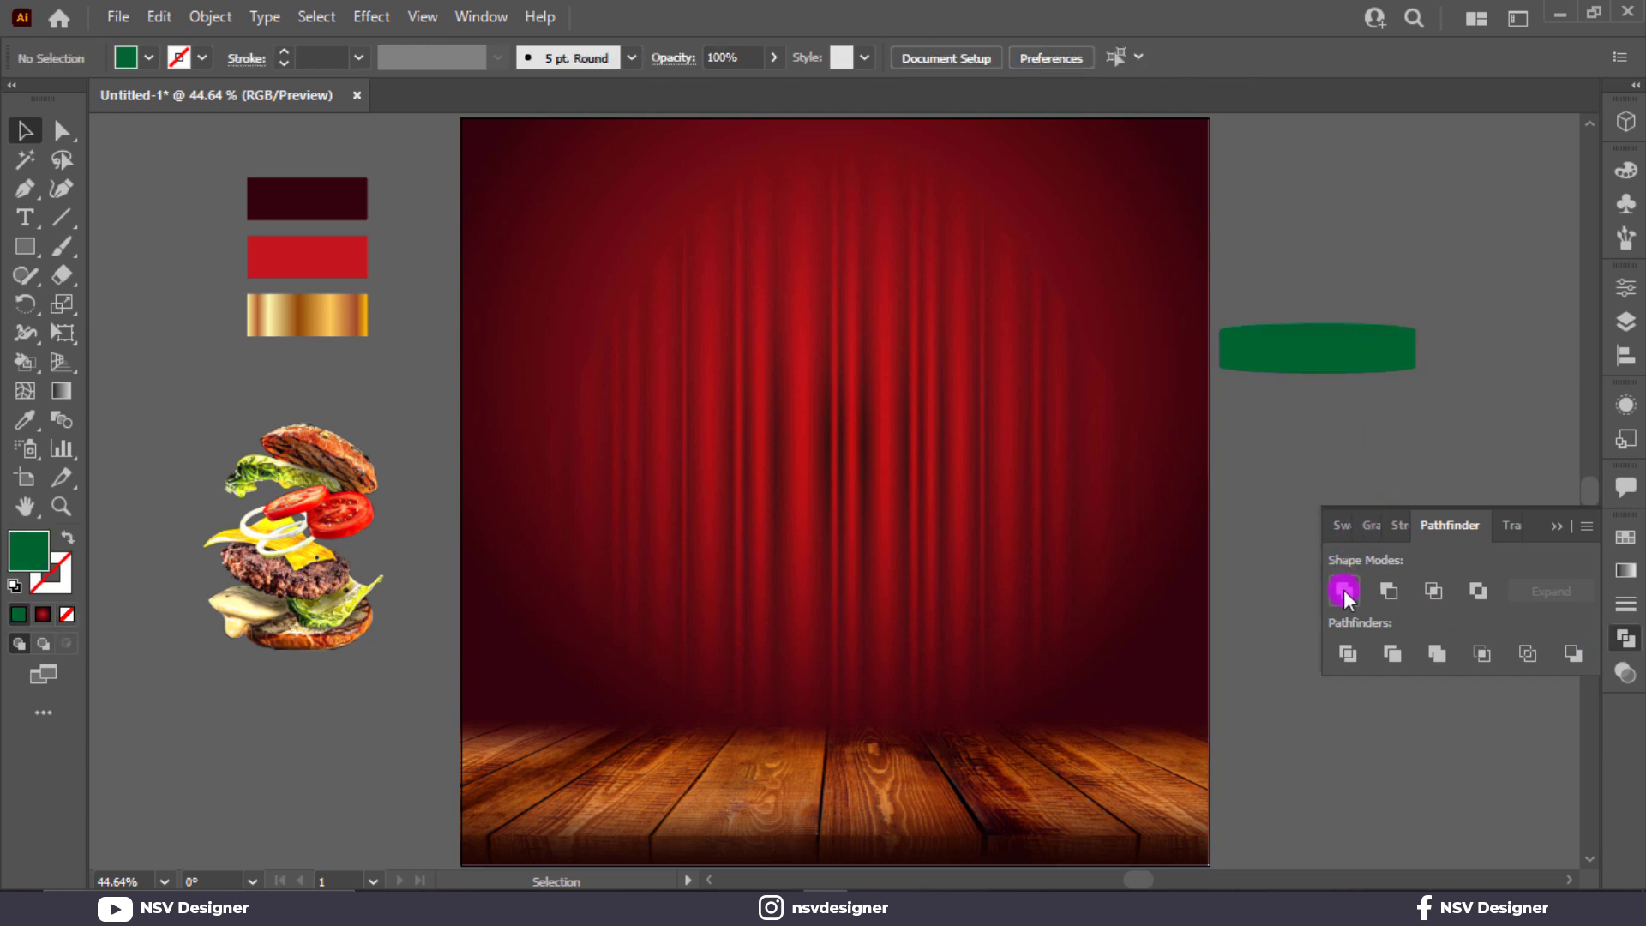
key(Return)
click(1320, 365)
click(1321, 363)
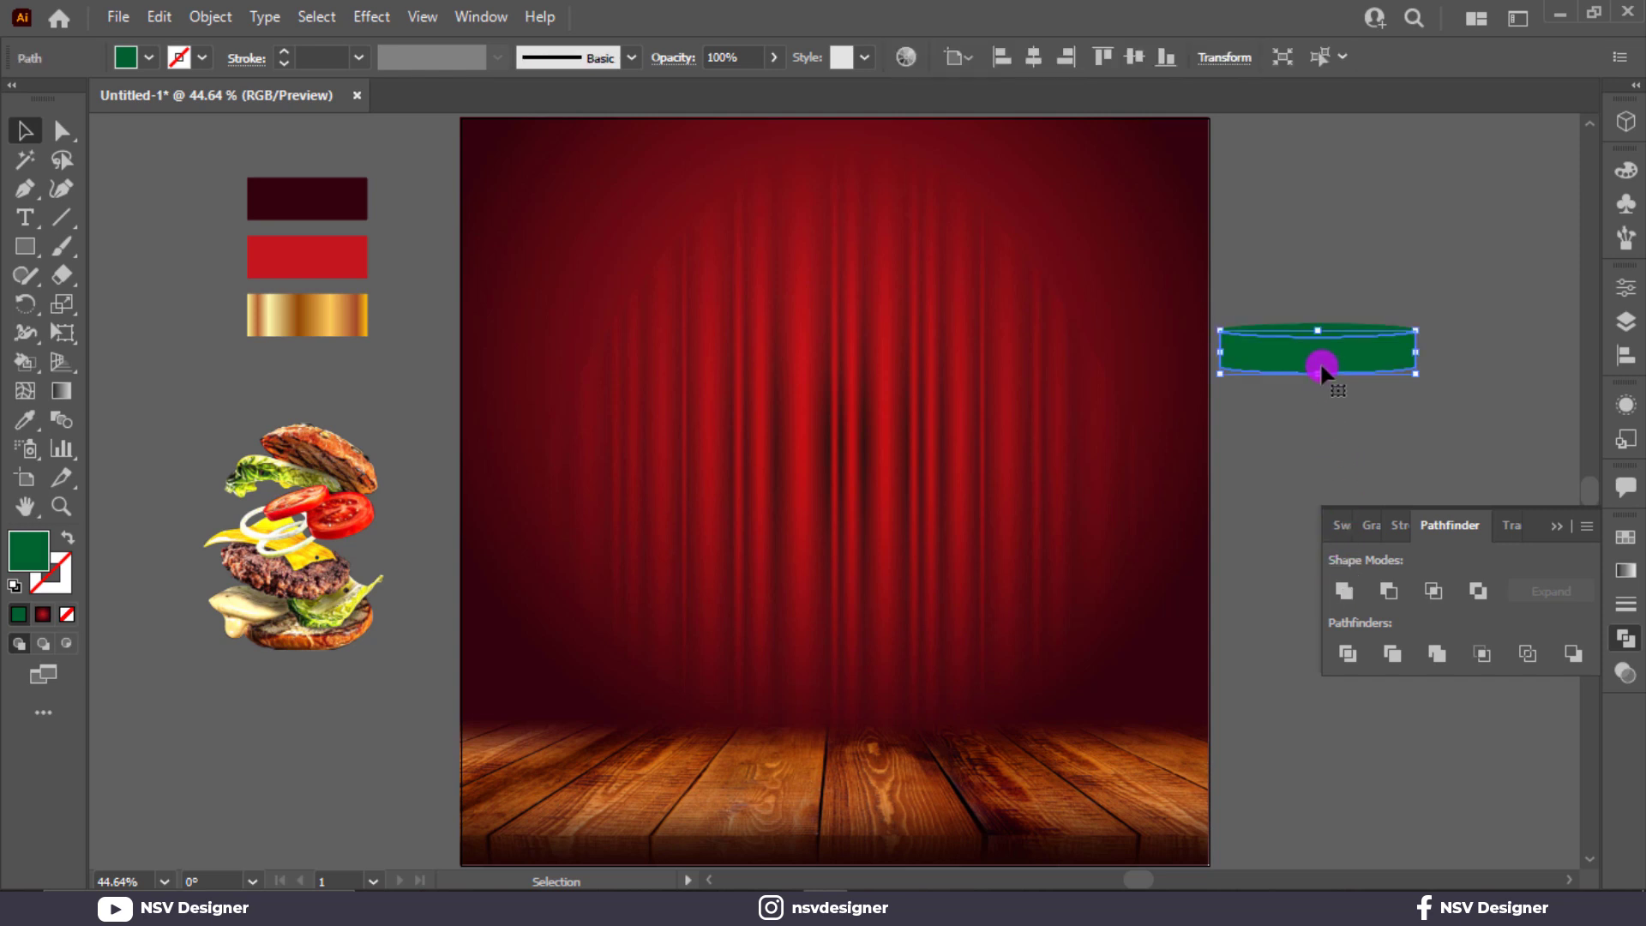
Step: Rejoin the top ellipse to the body, move both onto the stage, and narrow them to about 435 px
drag(1252, 336, 1304, 336)
drag(1470, 300, 1035, 682)
drag(914, 696, 912, 711)
drag(1038, 695, 1025, 698)
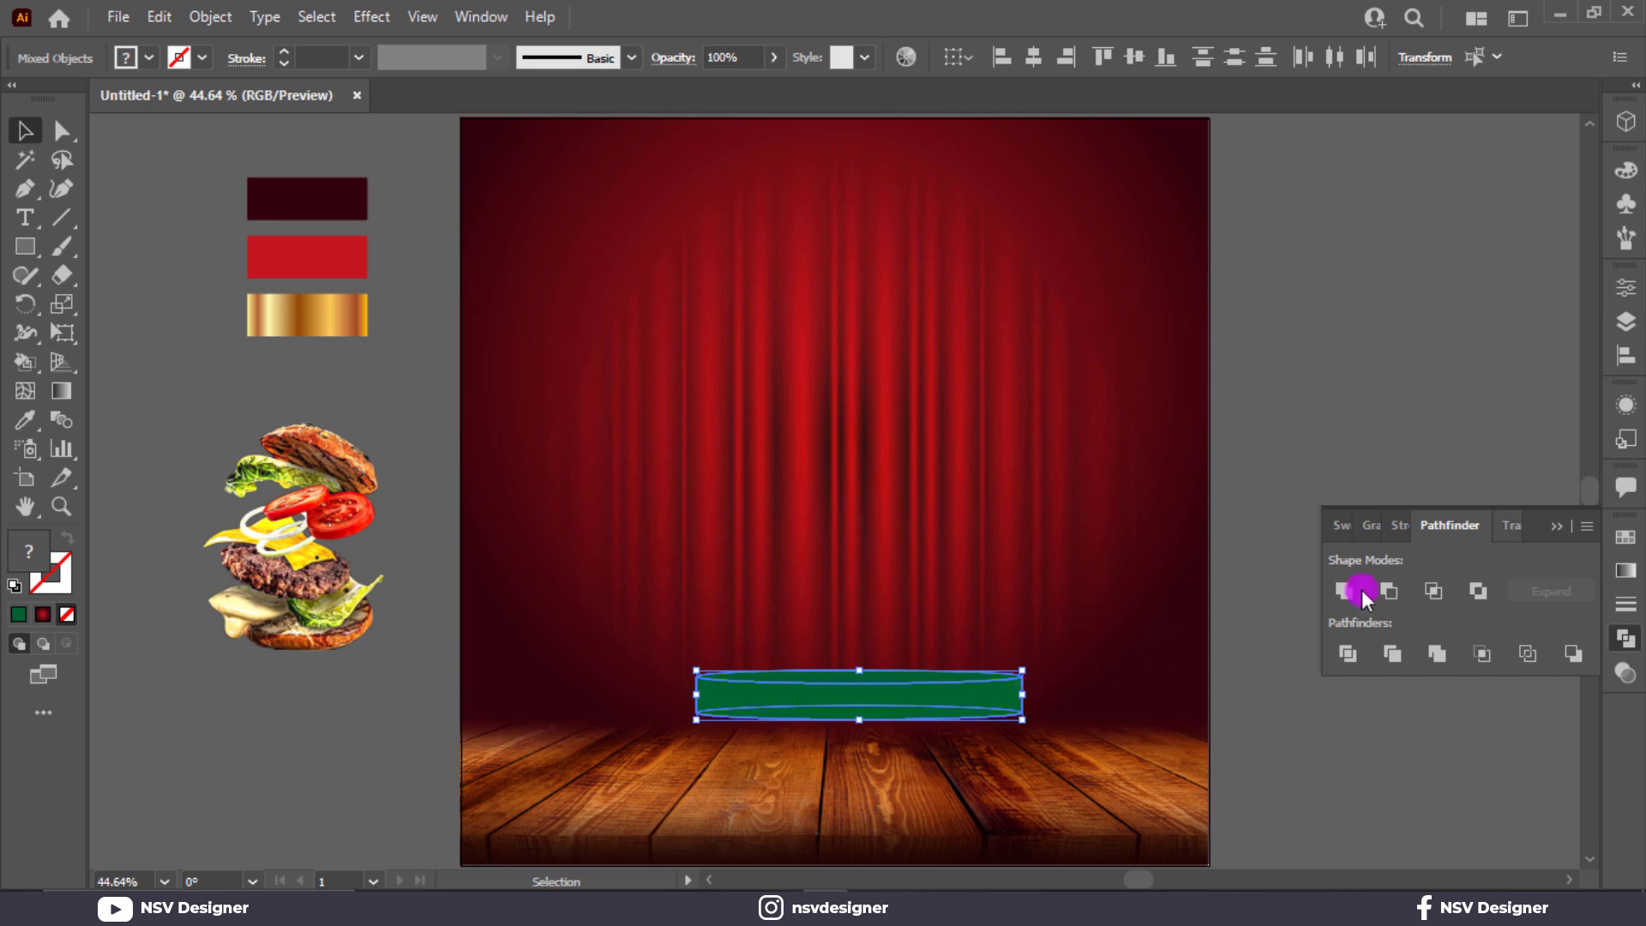
click(1557, 526)
click(1505, 508)
Step: Fill the podium's top ellipse with light yellow
click(821, 678)
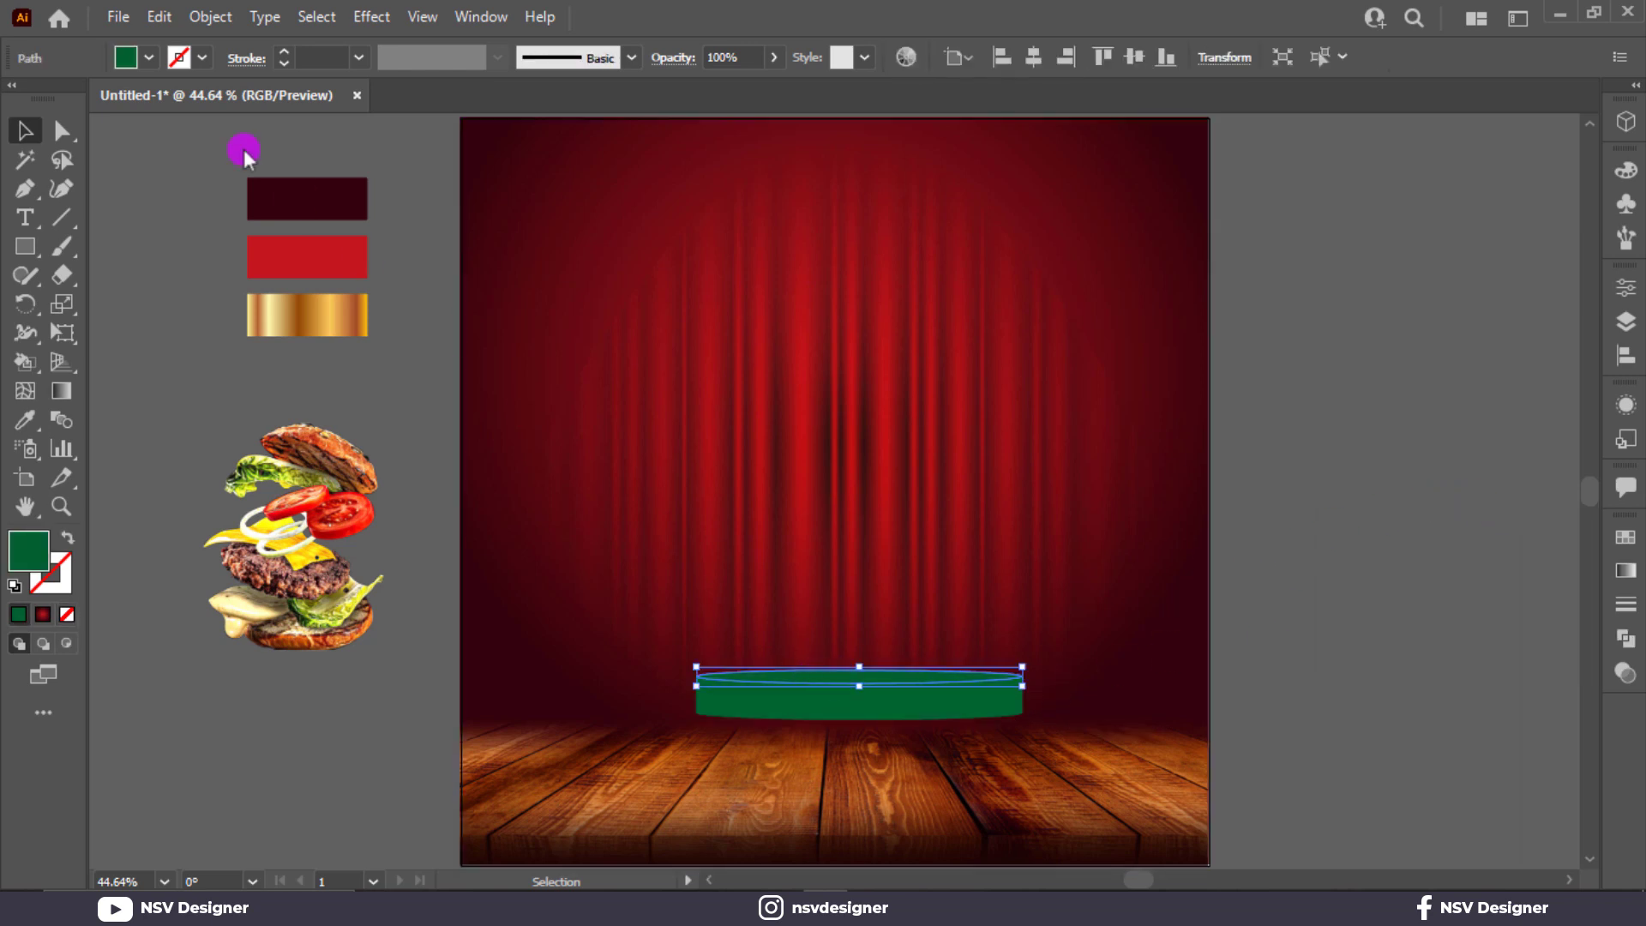
click(148, 57)
scroll(141, 103, down, 2)
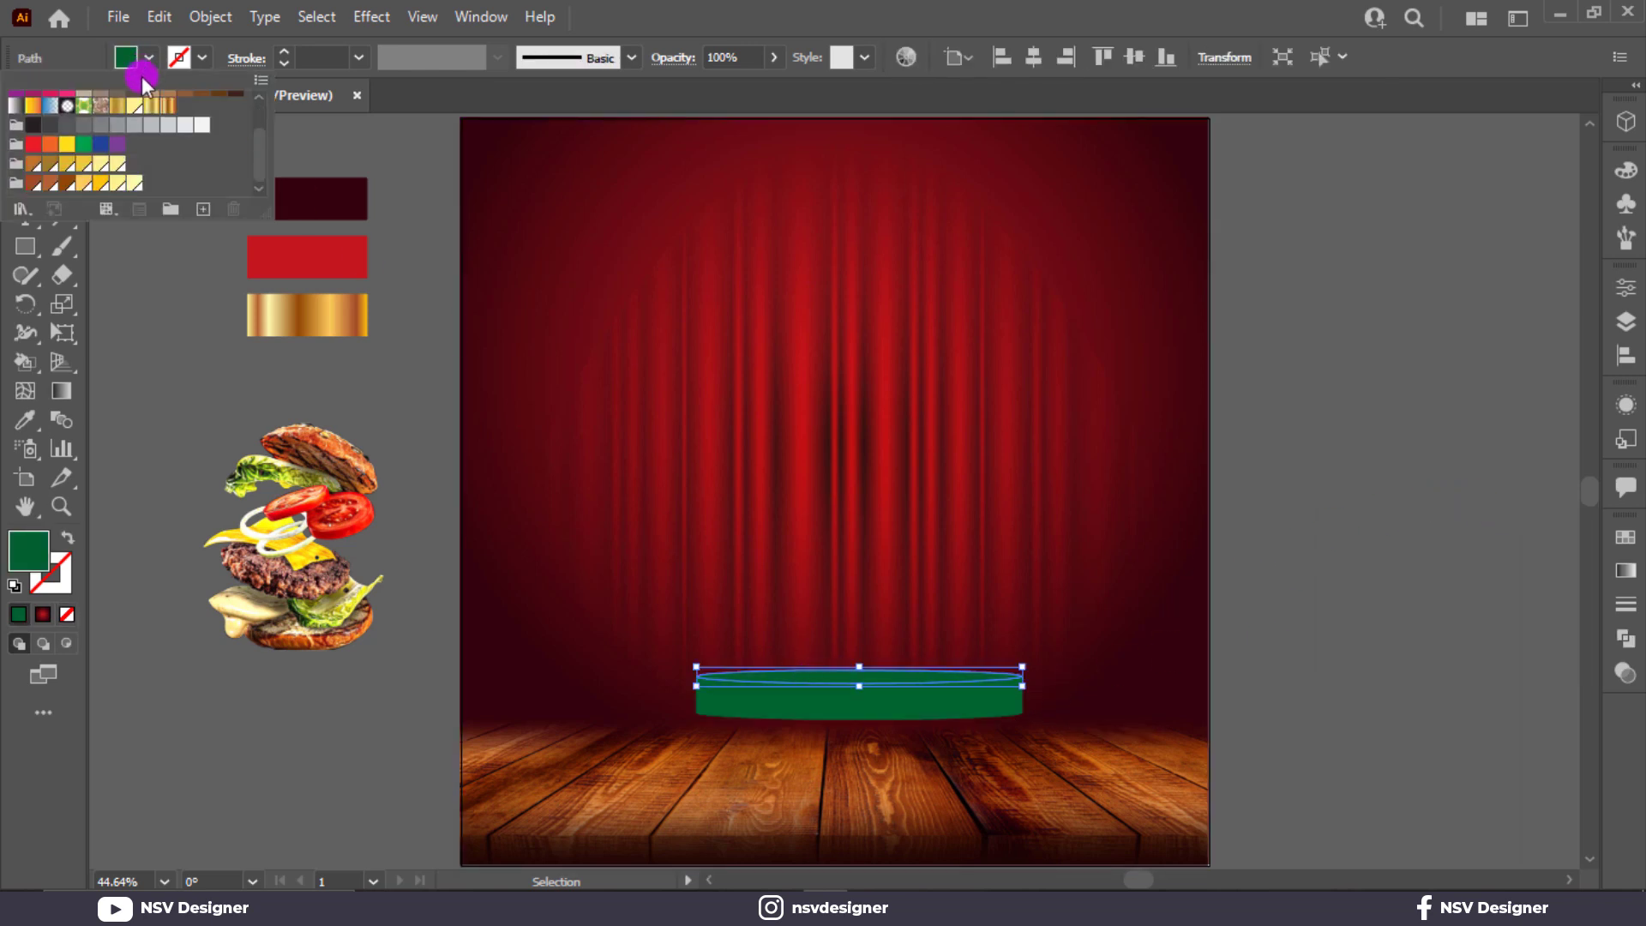
click(103, 165)
click(1160, 655)
Step: Eyedrop the gold gradient onto the podium body, then hide selection edges and deselect
click(913, 702)
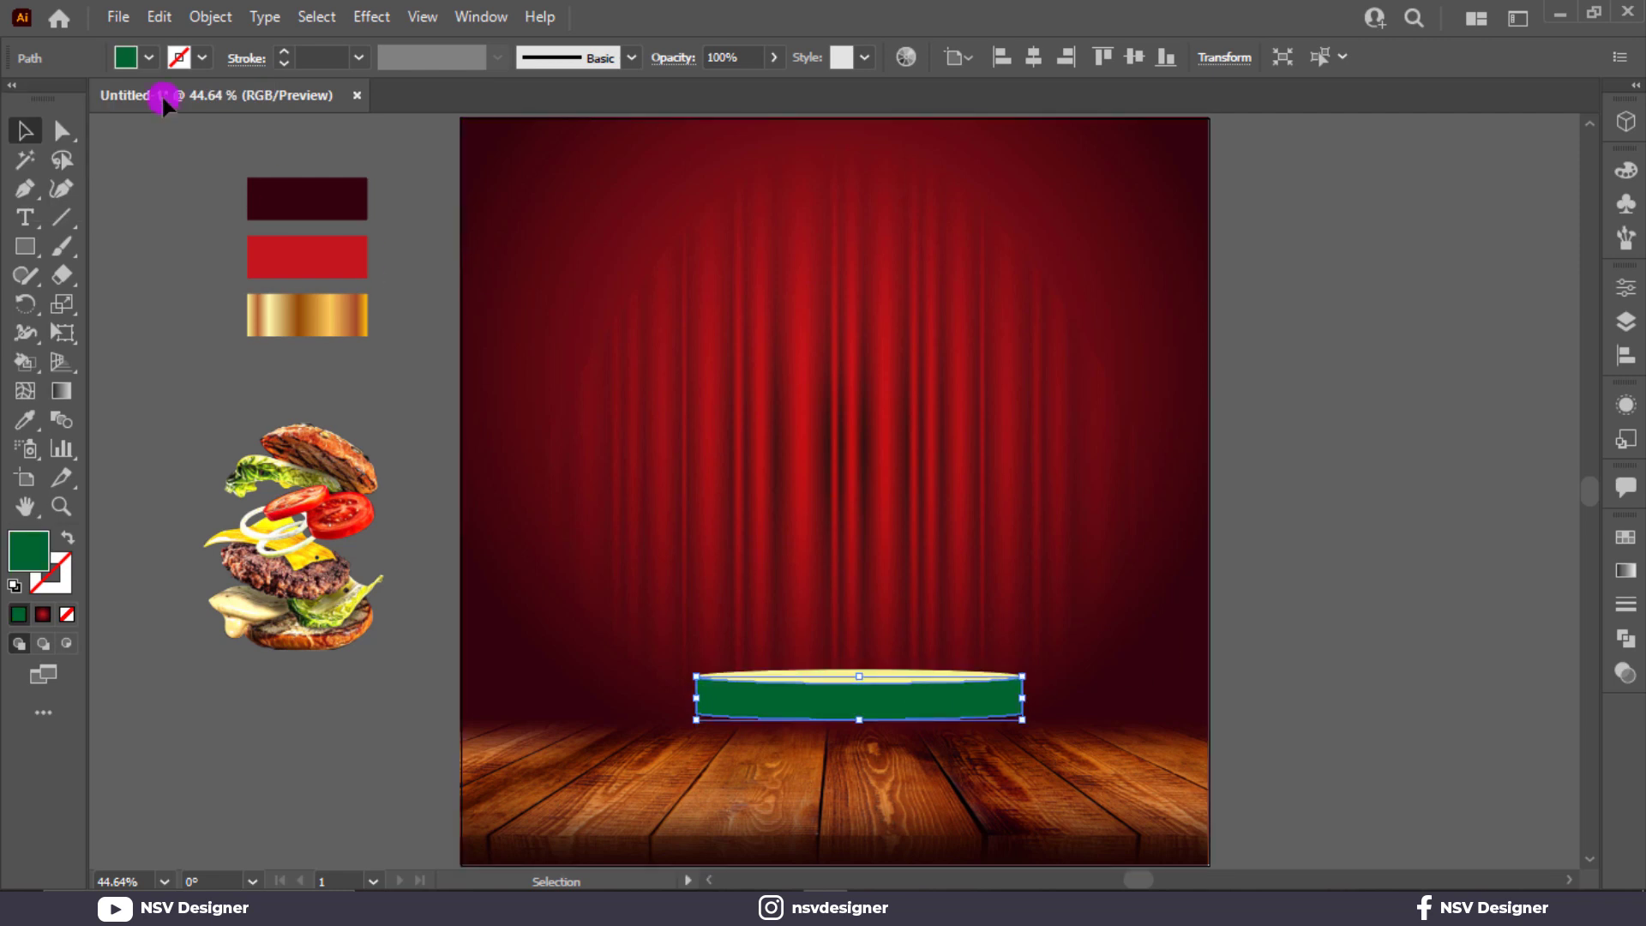
key(i)
click(310, 306)
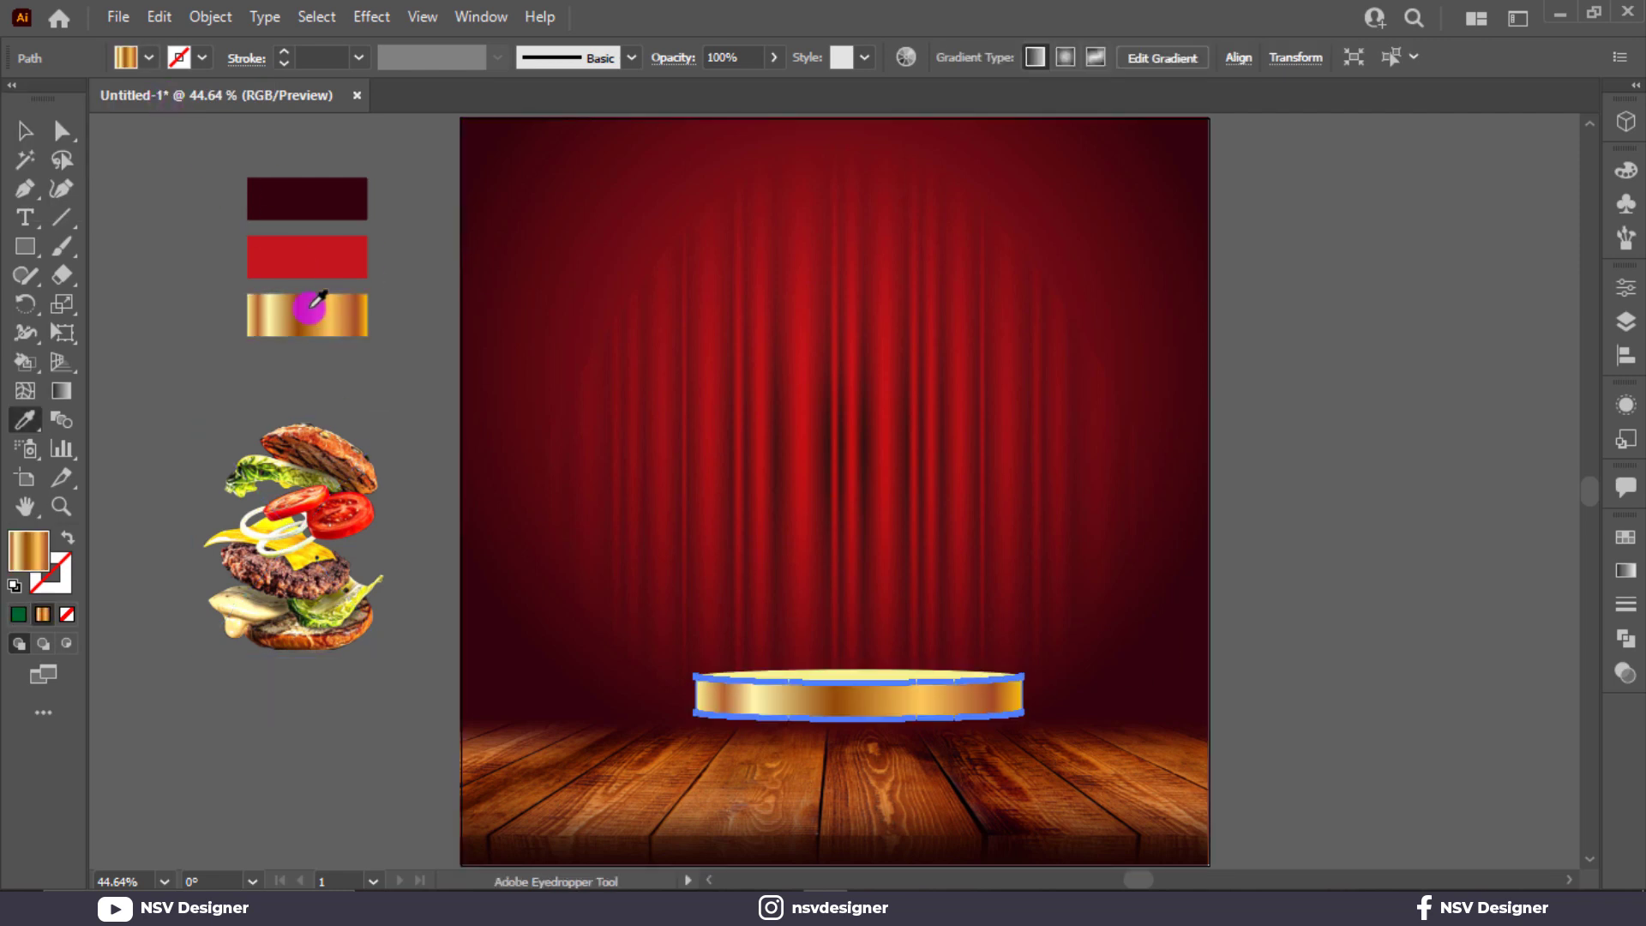
click(28, 130)
click(1466, 625)
click(1135, 791)
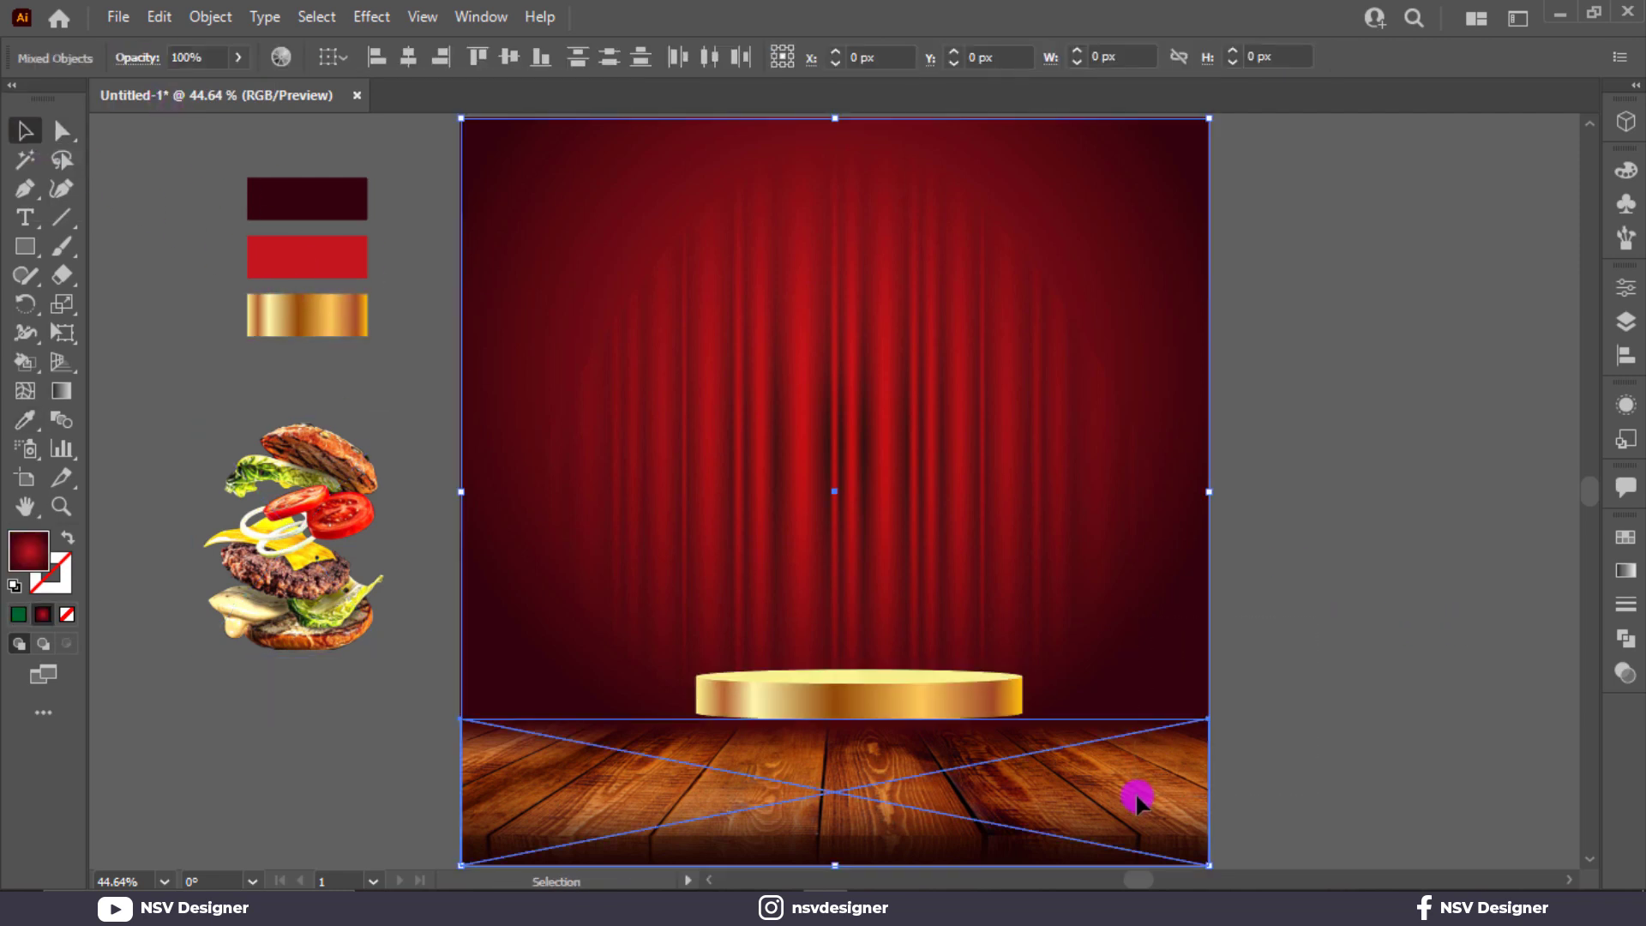
key(ctrl+h)
key(ctrl+shift+a)
Step: Duplicate the podium below the original, bring the original to the front and group it
click(941, 727)
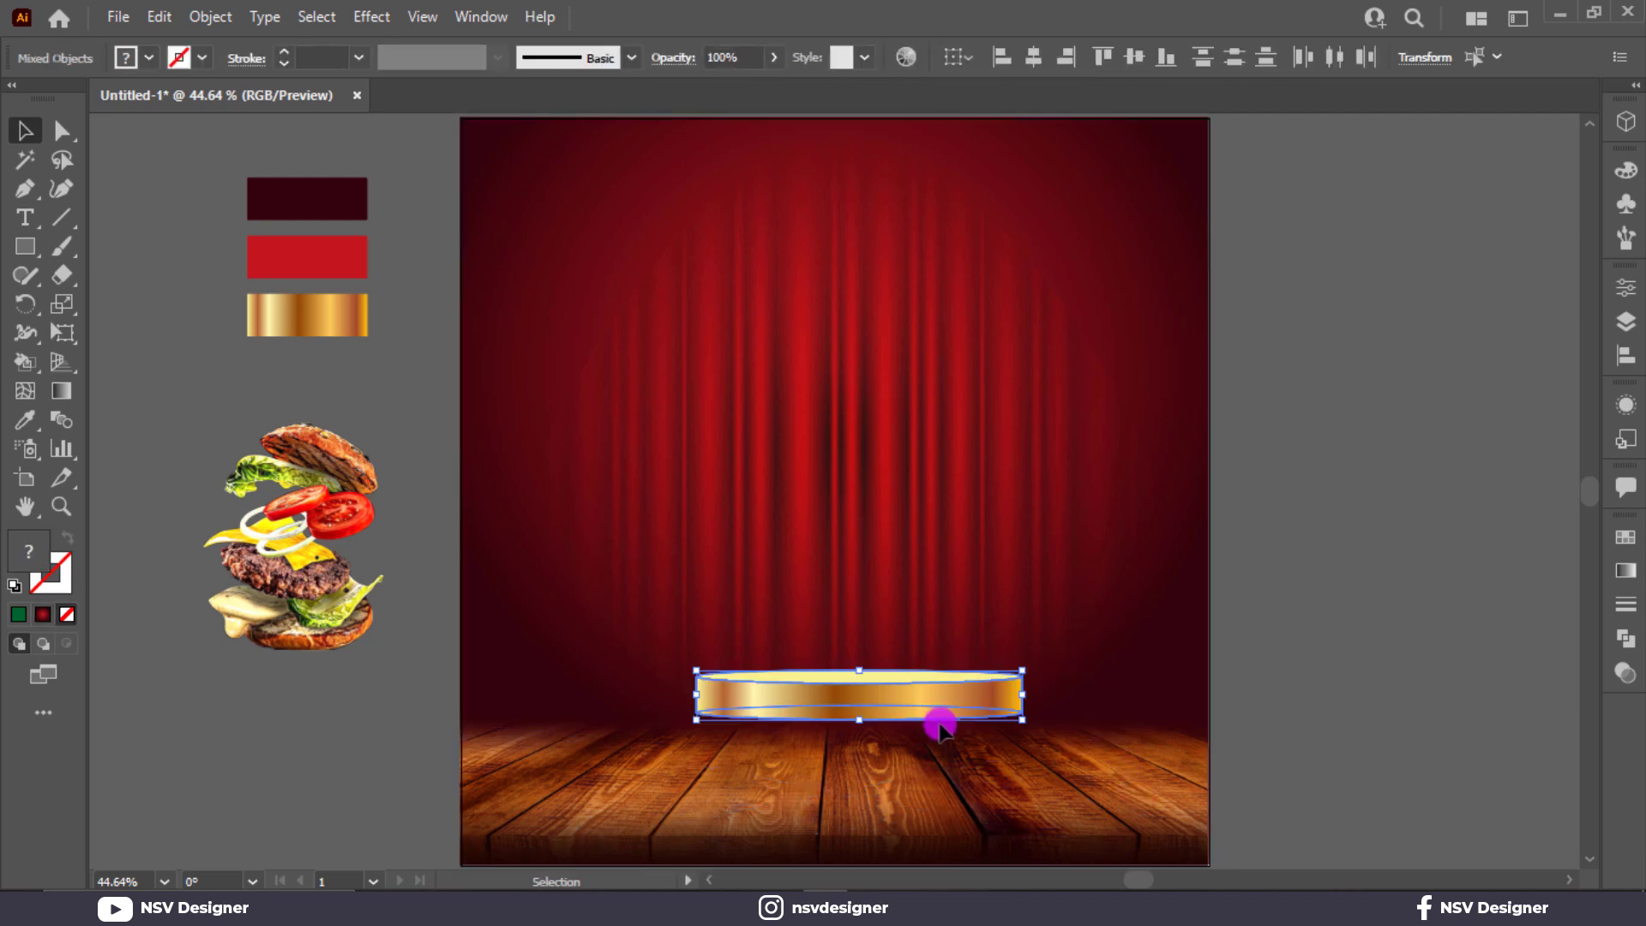
drag(957, 727, 955, 764)
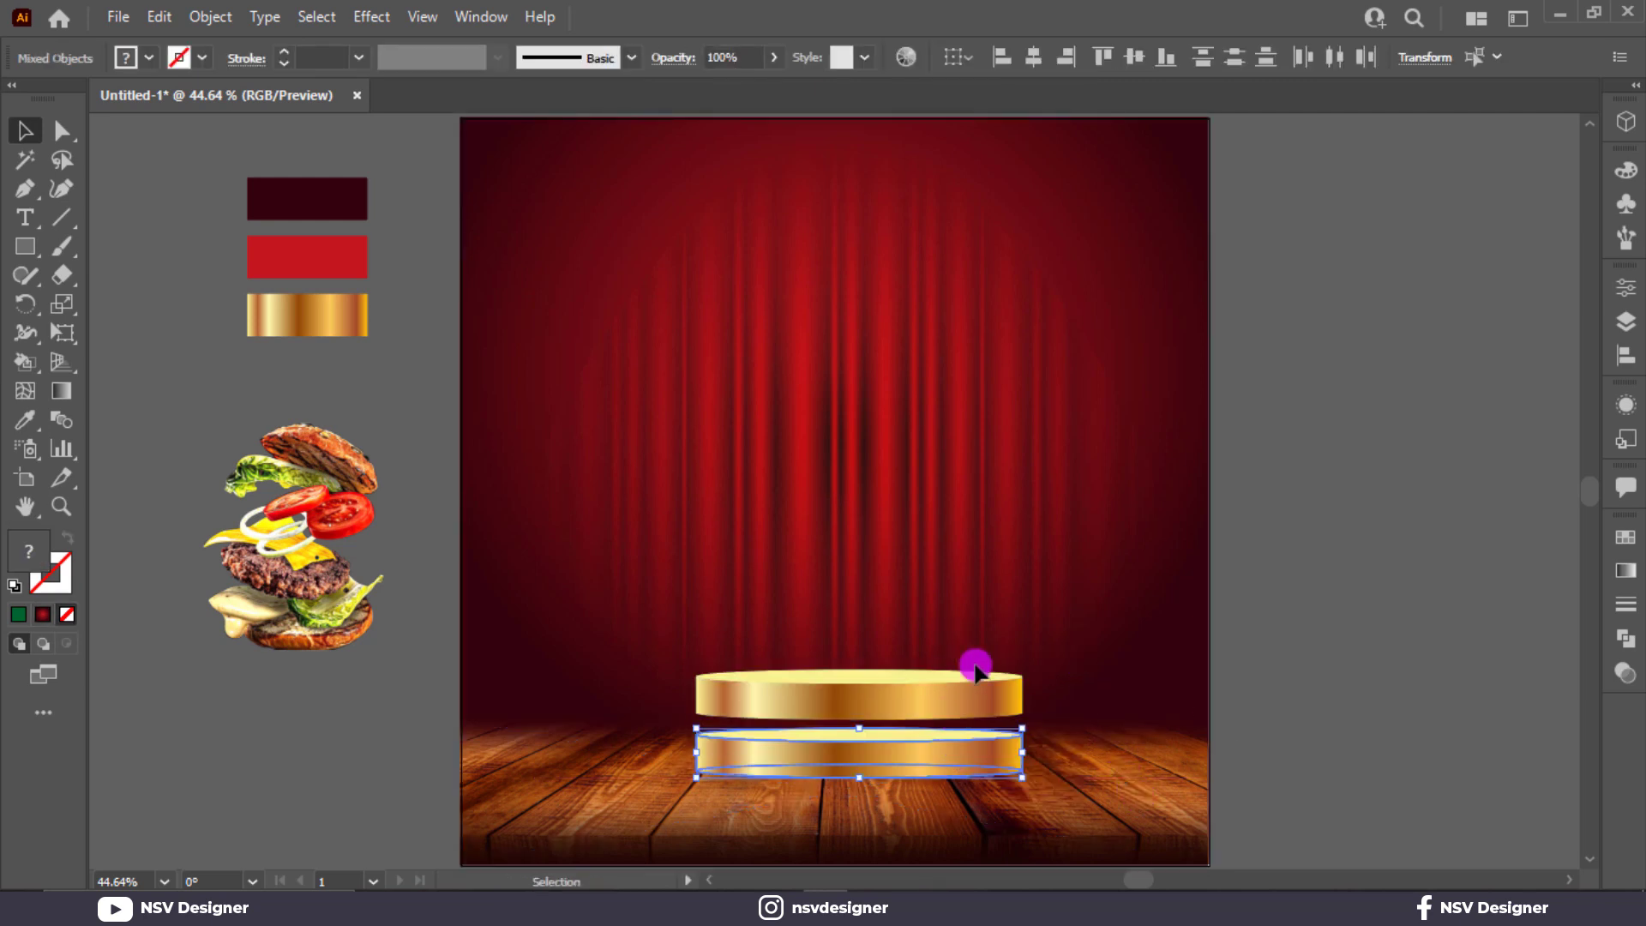
click(995, 702)
right_click(994, 702)
mouse_move(985, 574)
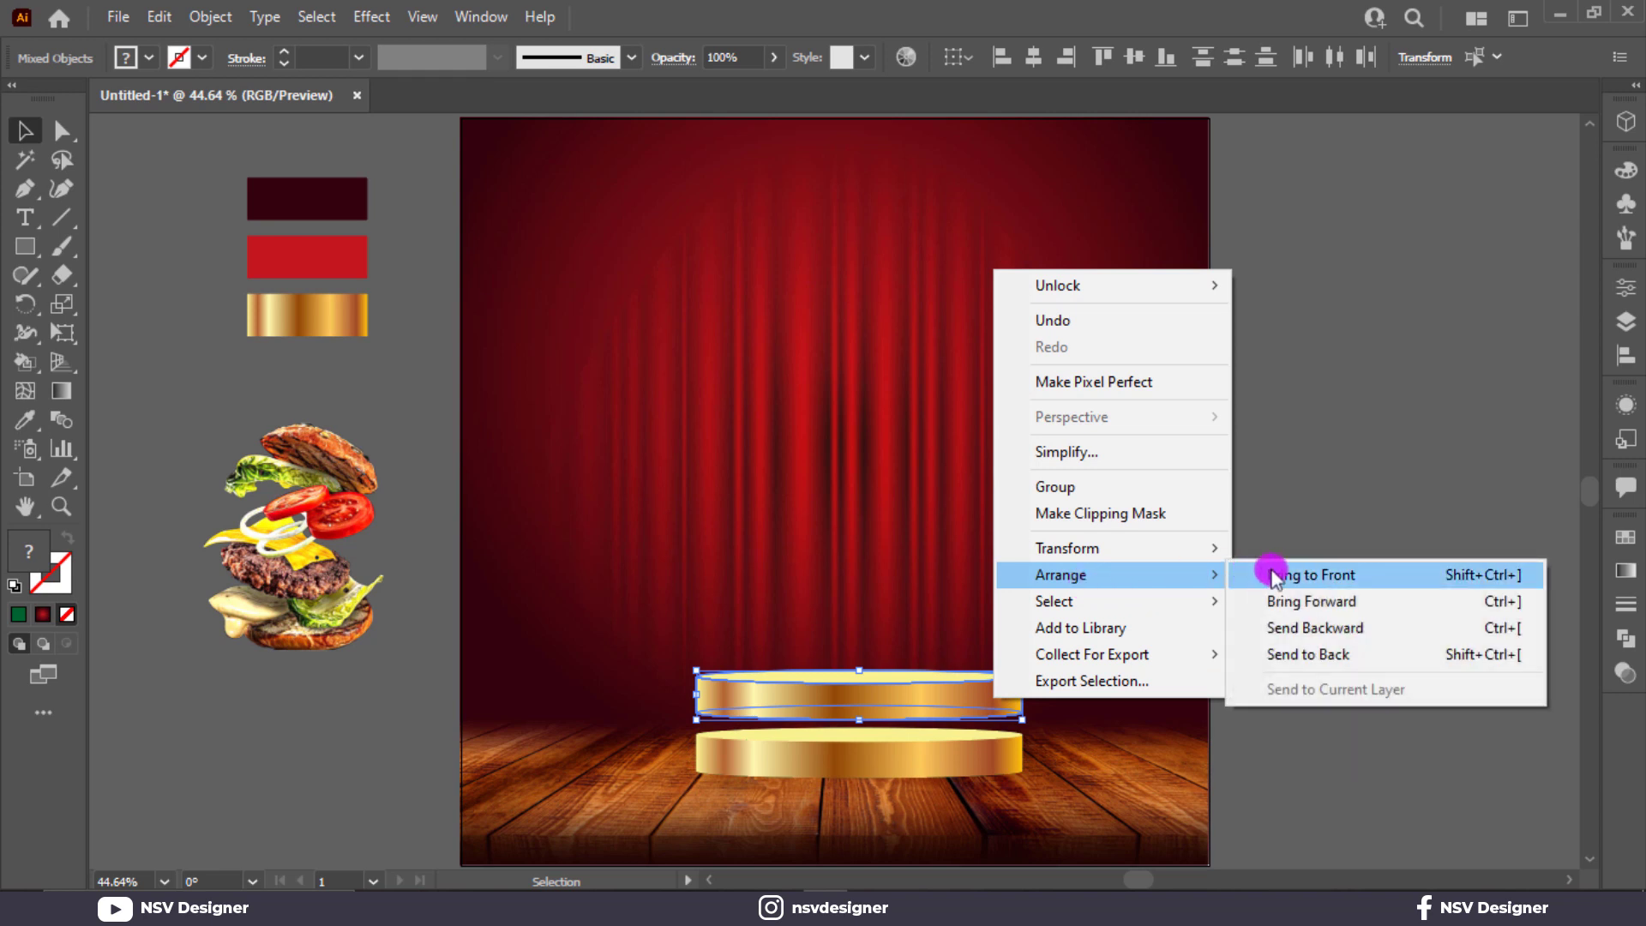
click(1295, 576)
key(ctrl+g)
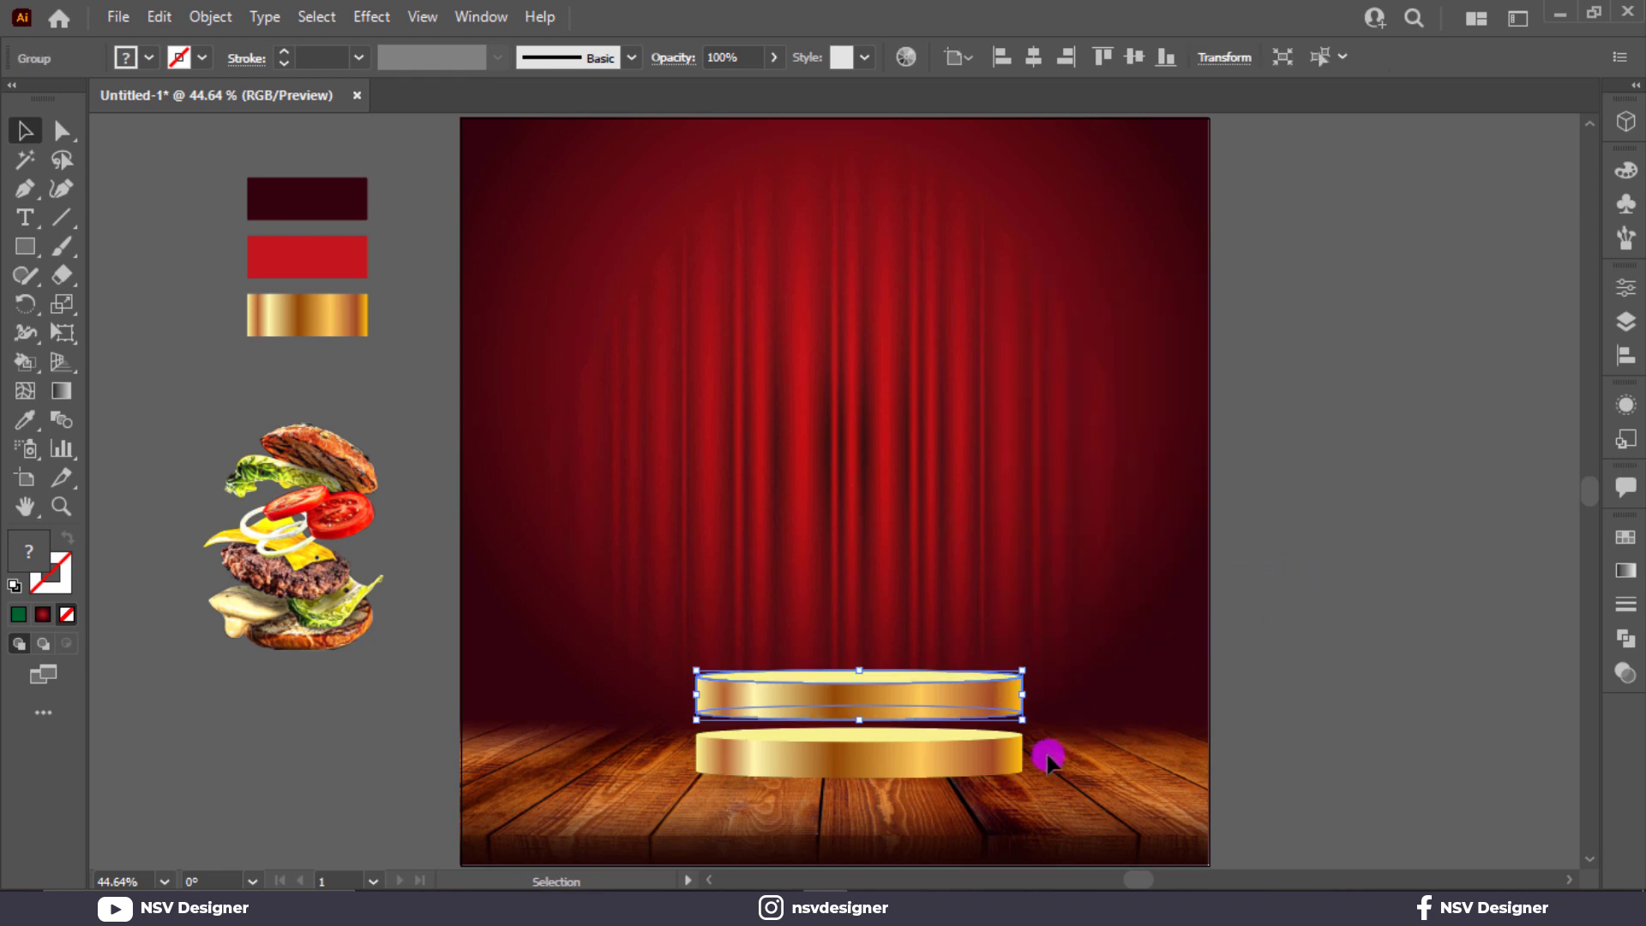
Step: Widen the lower podium copy evenly on both sides and make it slightly taller
click(950, 774)
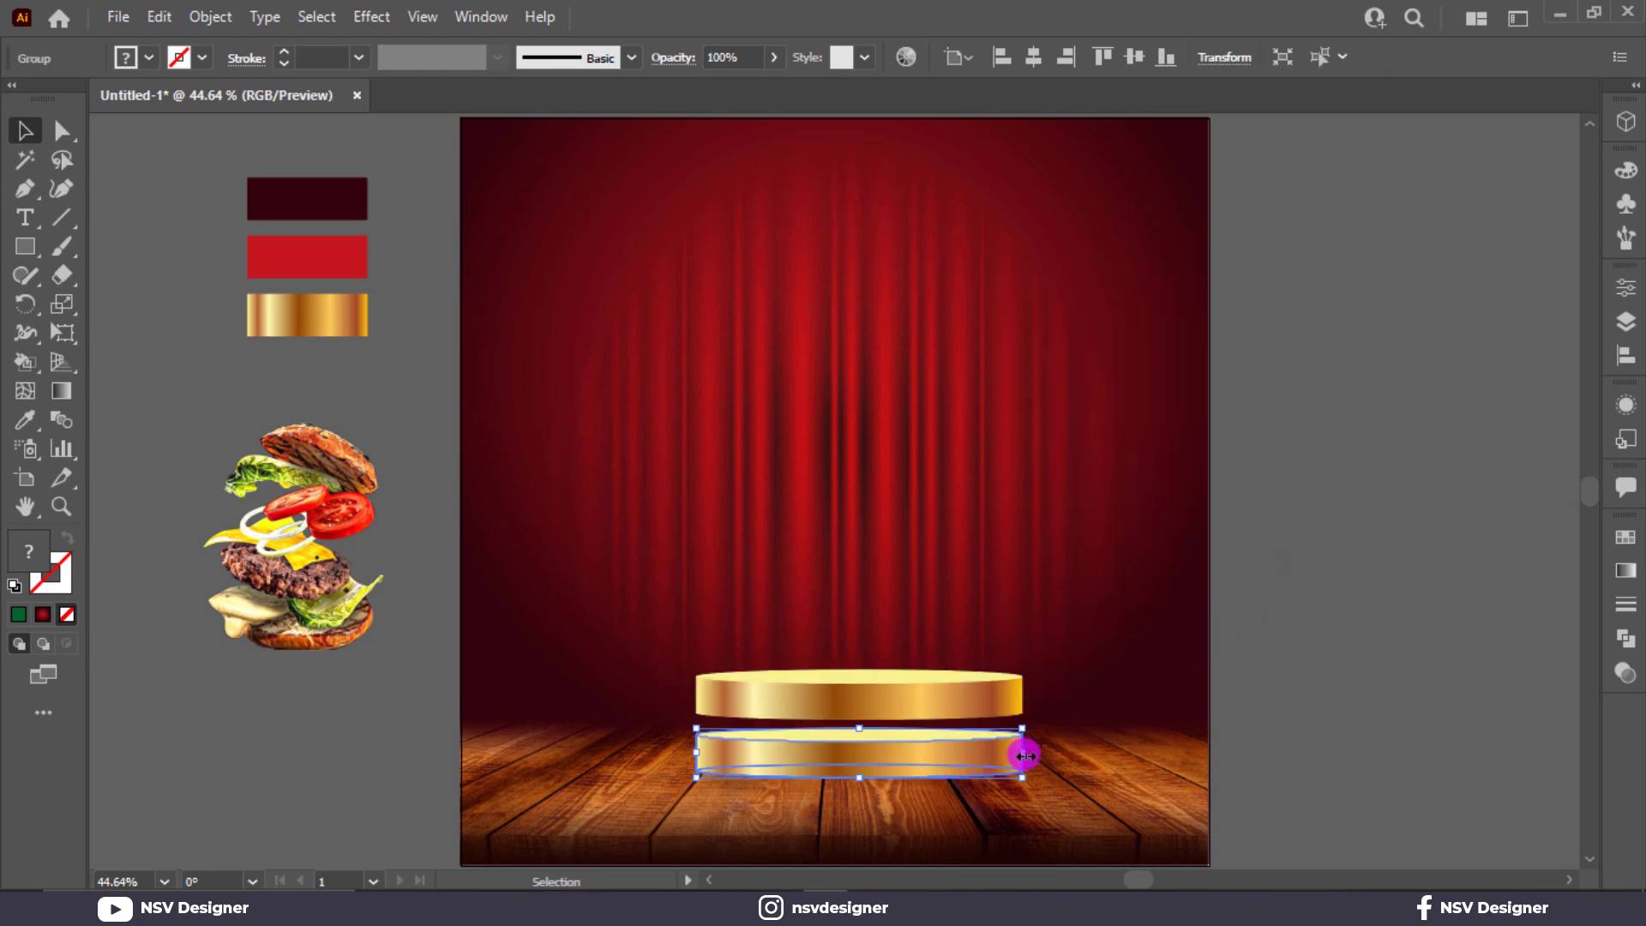
drag(1023, 755, 1119, 753)
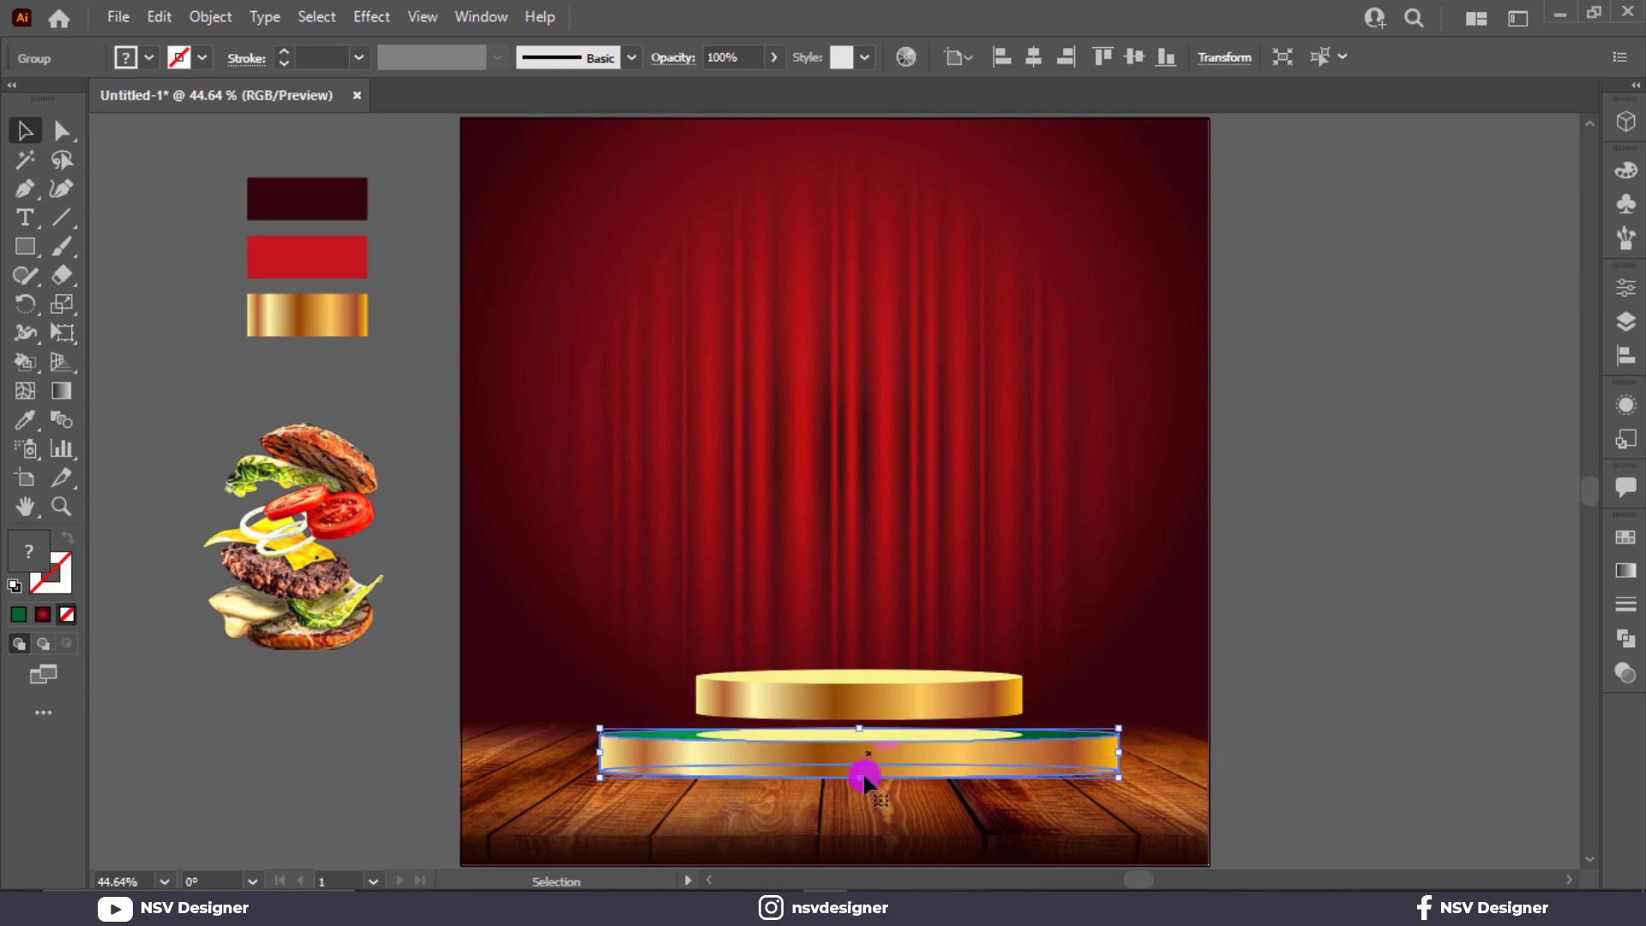
key(ctrl+z)
click(1175, 721)
click(967, 776)
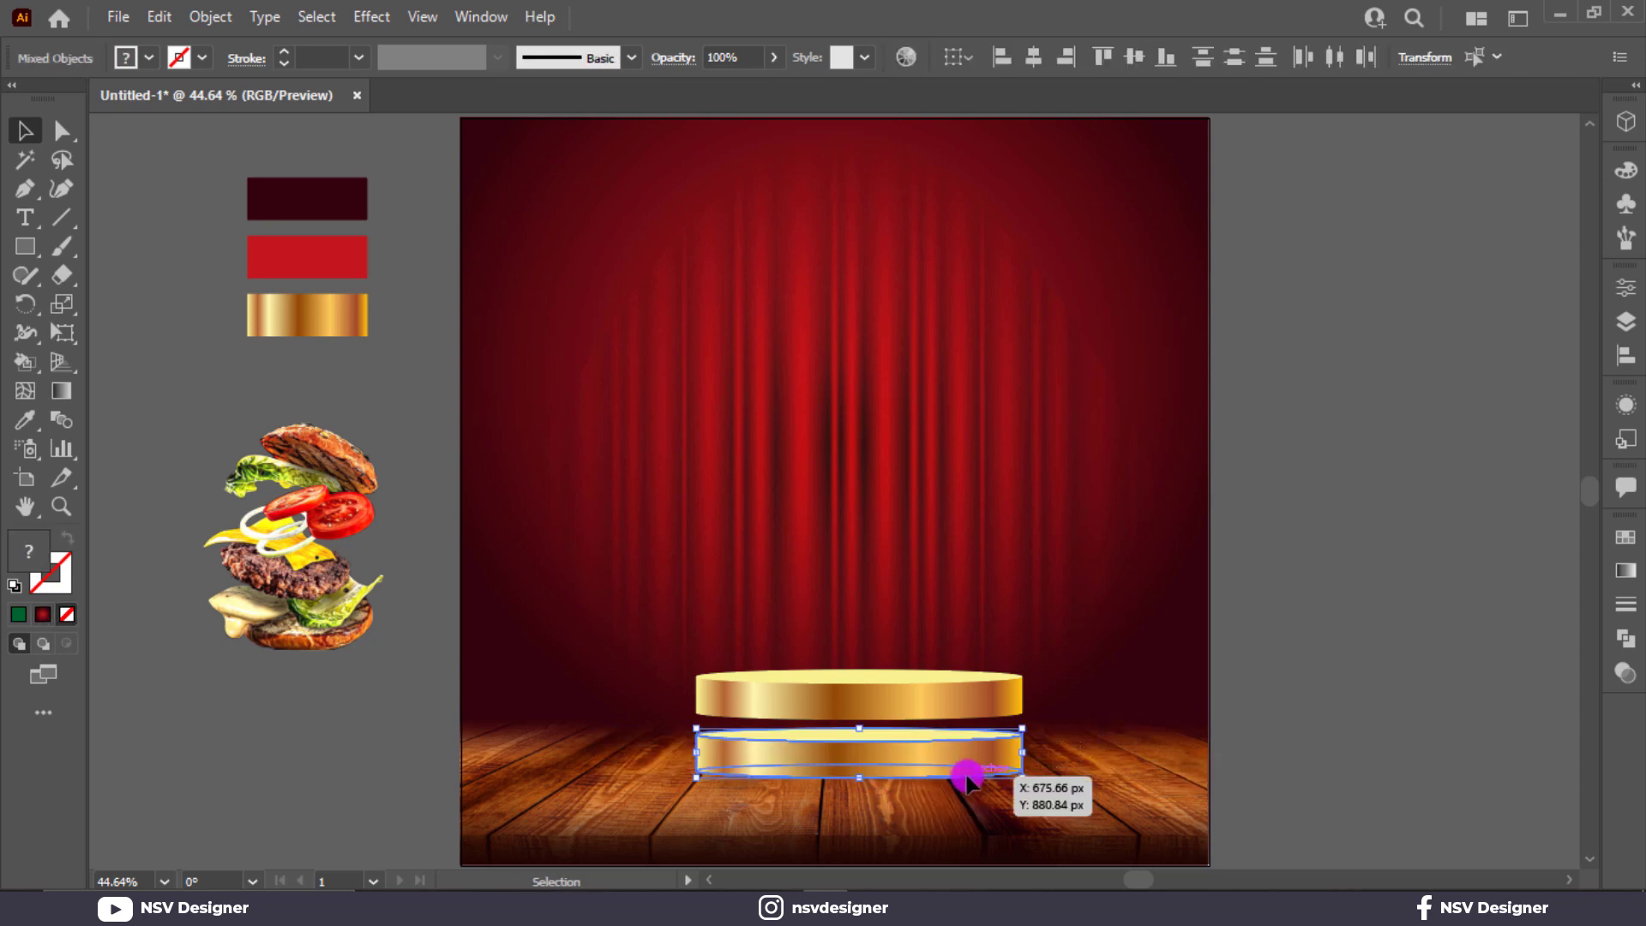
drag(1027, 754, 1104, 763)
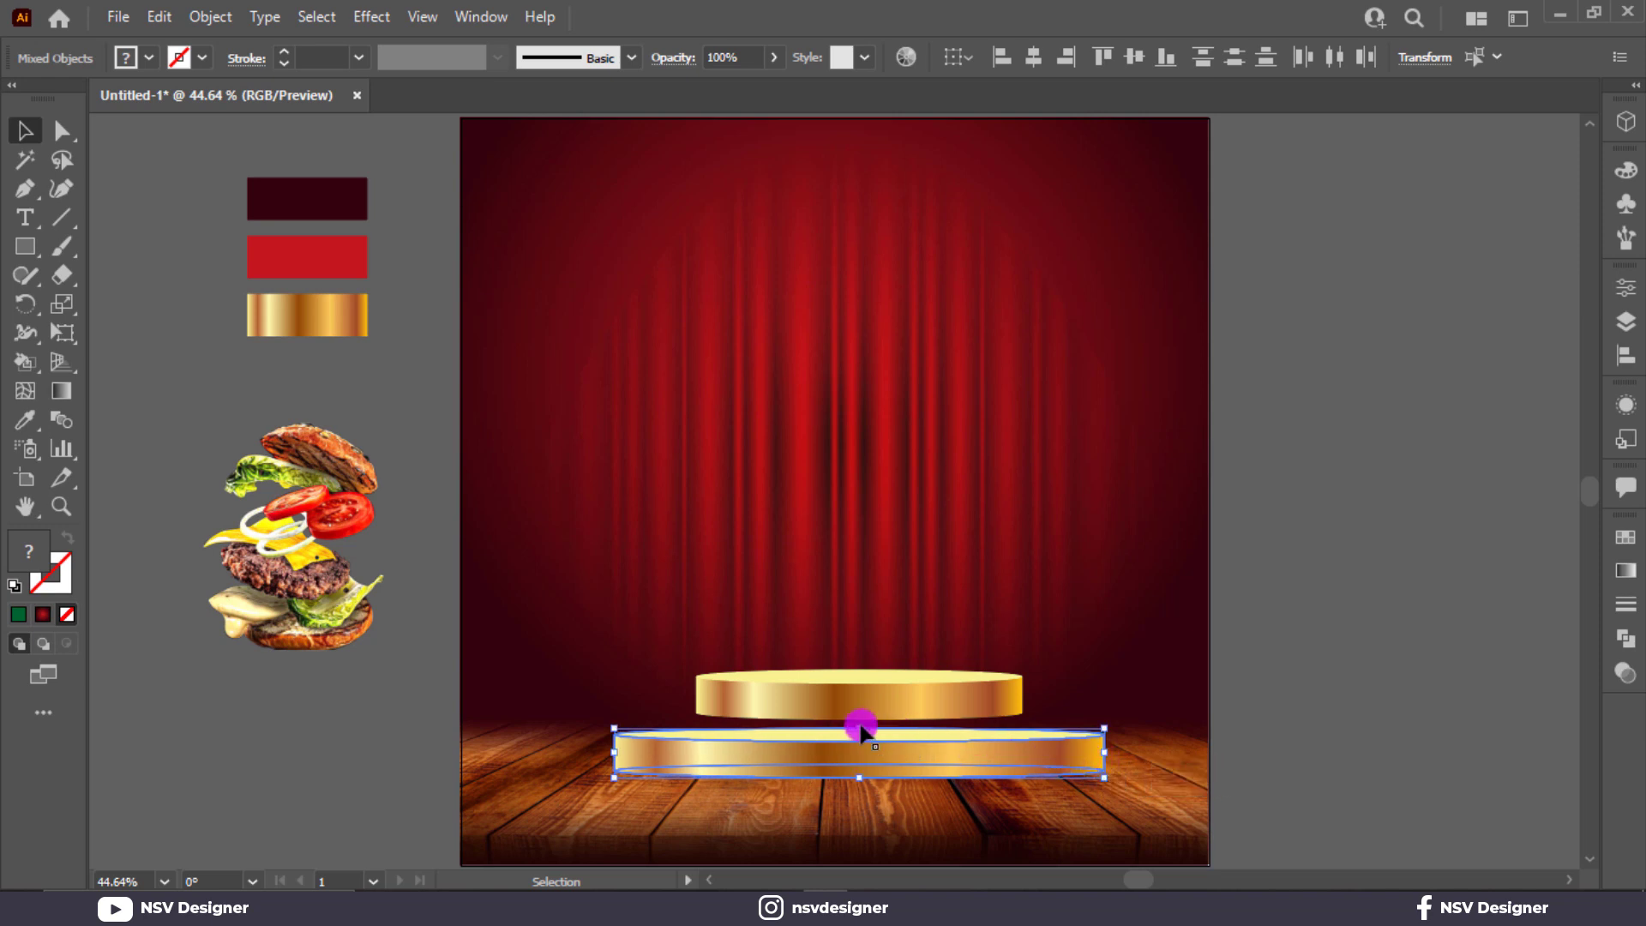
drag(862, 727, 944, 705)
click(949, 600)
Step: Settle the lower tier beneath the upper tier and centre both tiers horizontally
drag(992, 782, 1108, 647)
click(1103, 641)
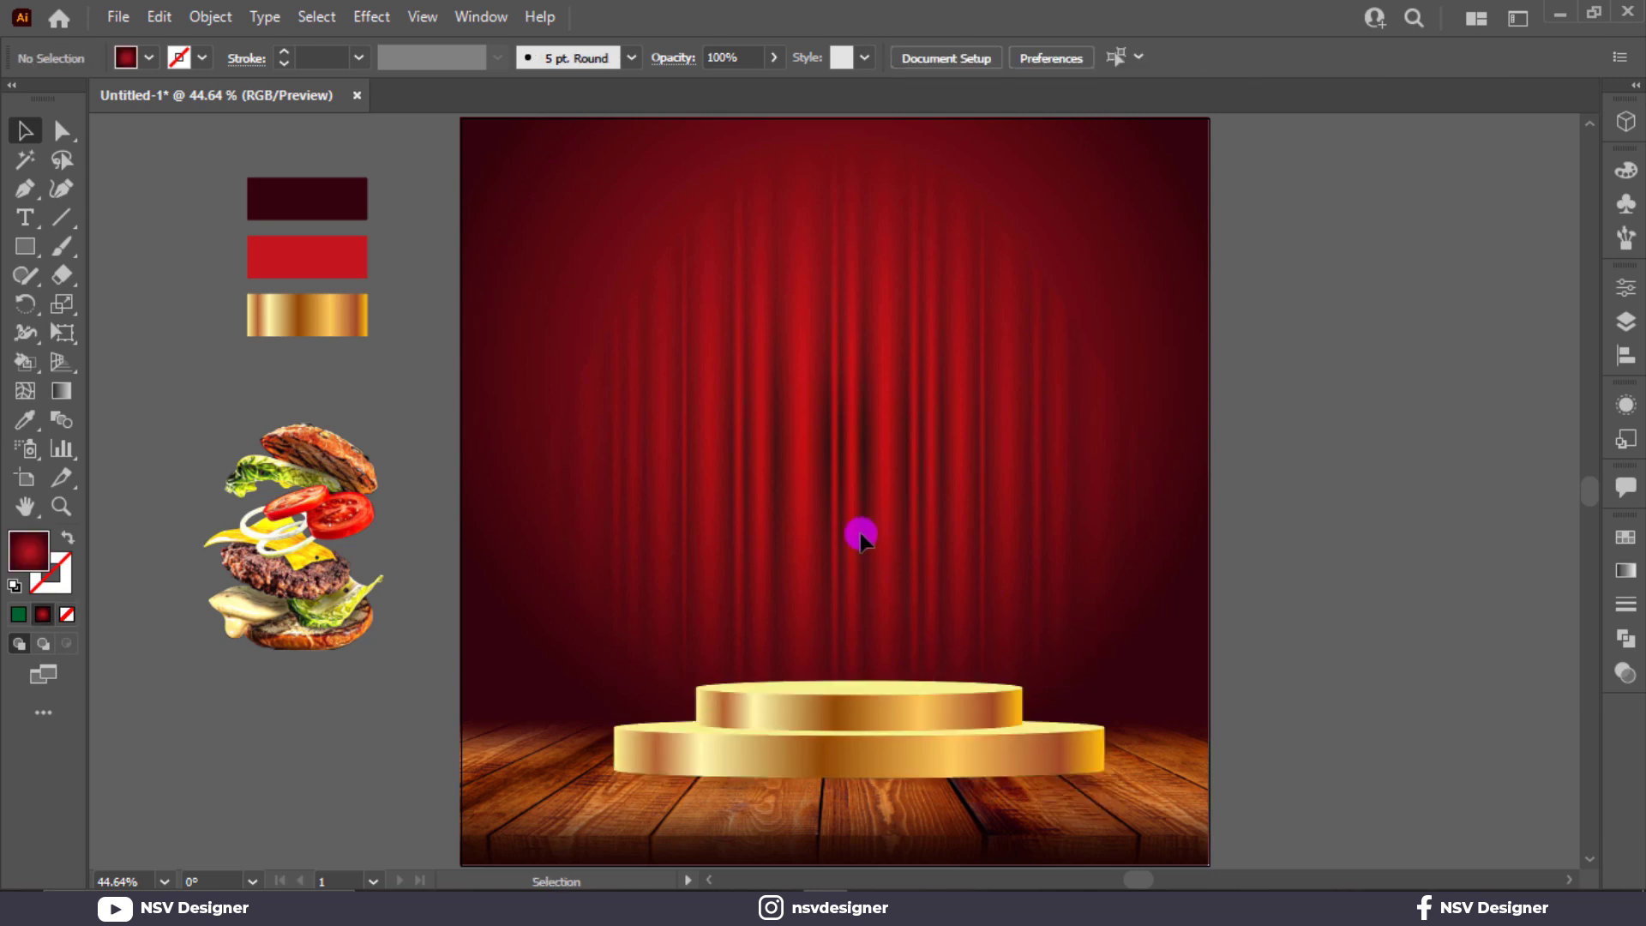
drag(861, 533, 970, 790)
click(1135, 58)
click(1048, 58)
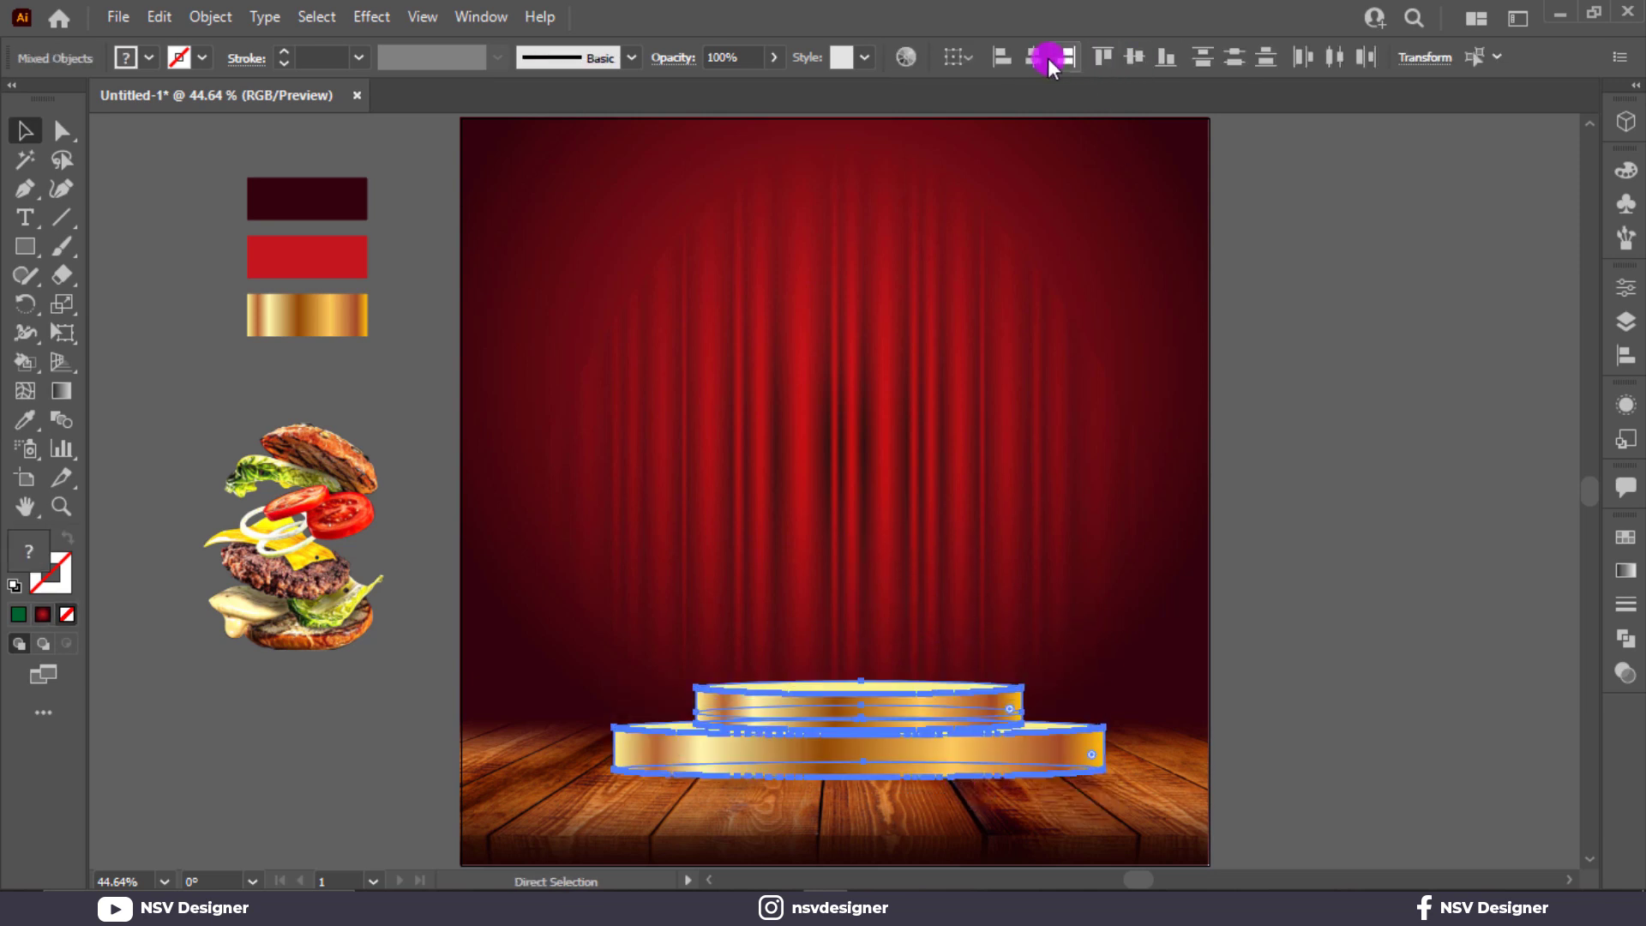
click(969, 295)
Step: Zoom in to inspect a stray thin line at the podium's right edge, then fit the artboard
key(ctrl+equal)
key(ctrl+equal)
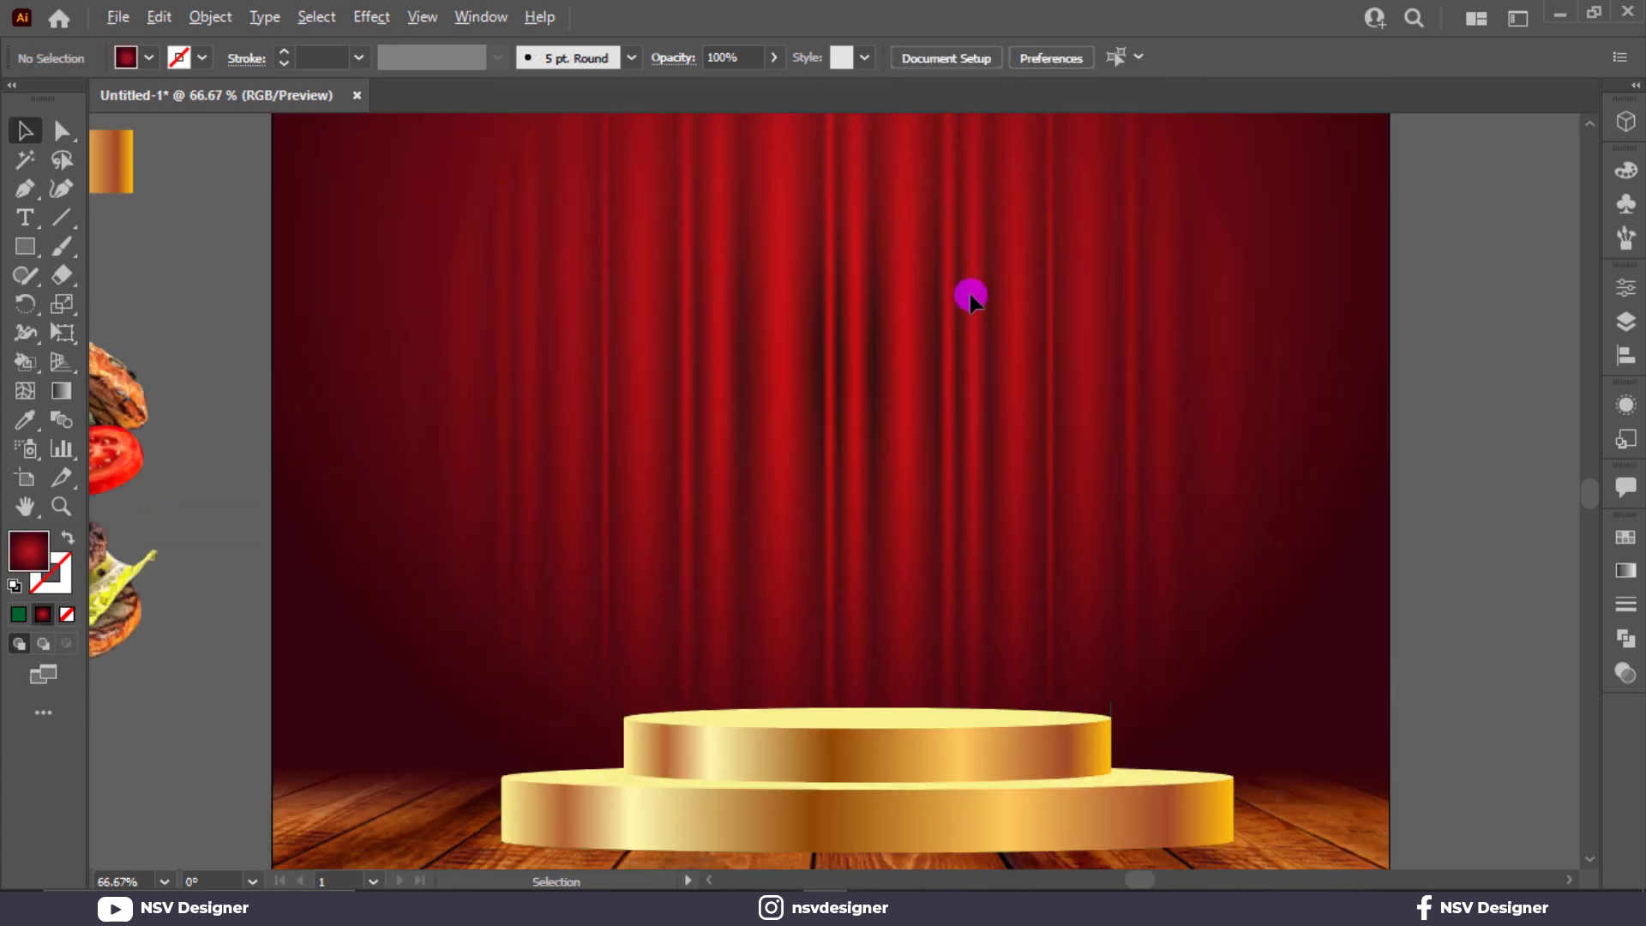
scroll(970, 295, down, 2)
scroll(970, 294, down, 1)
key(ctrl+equal)
key(ctrl+equal)
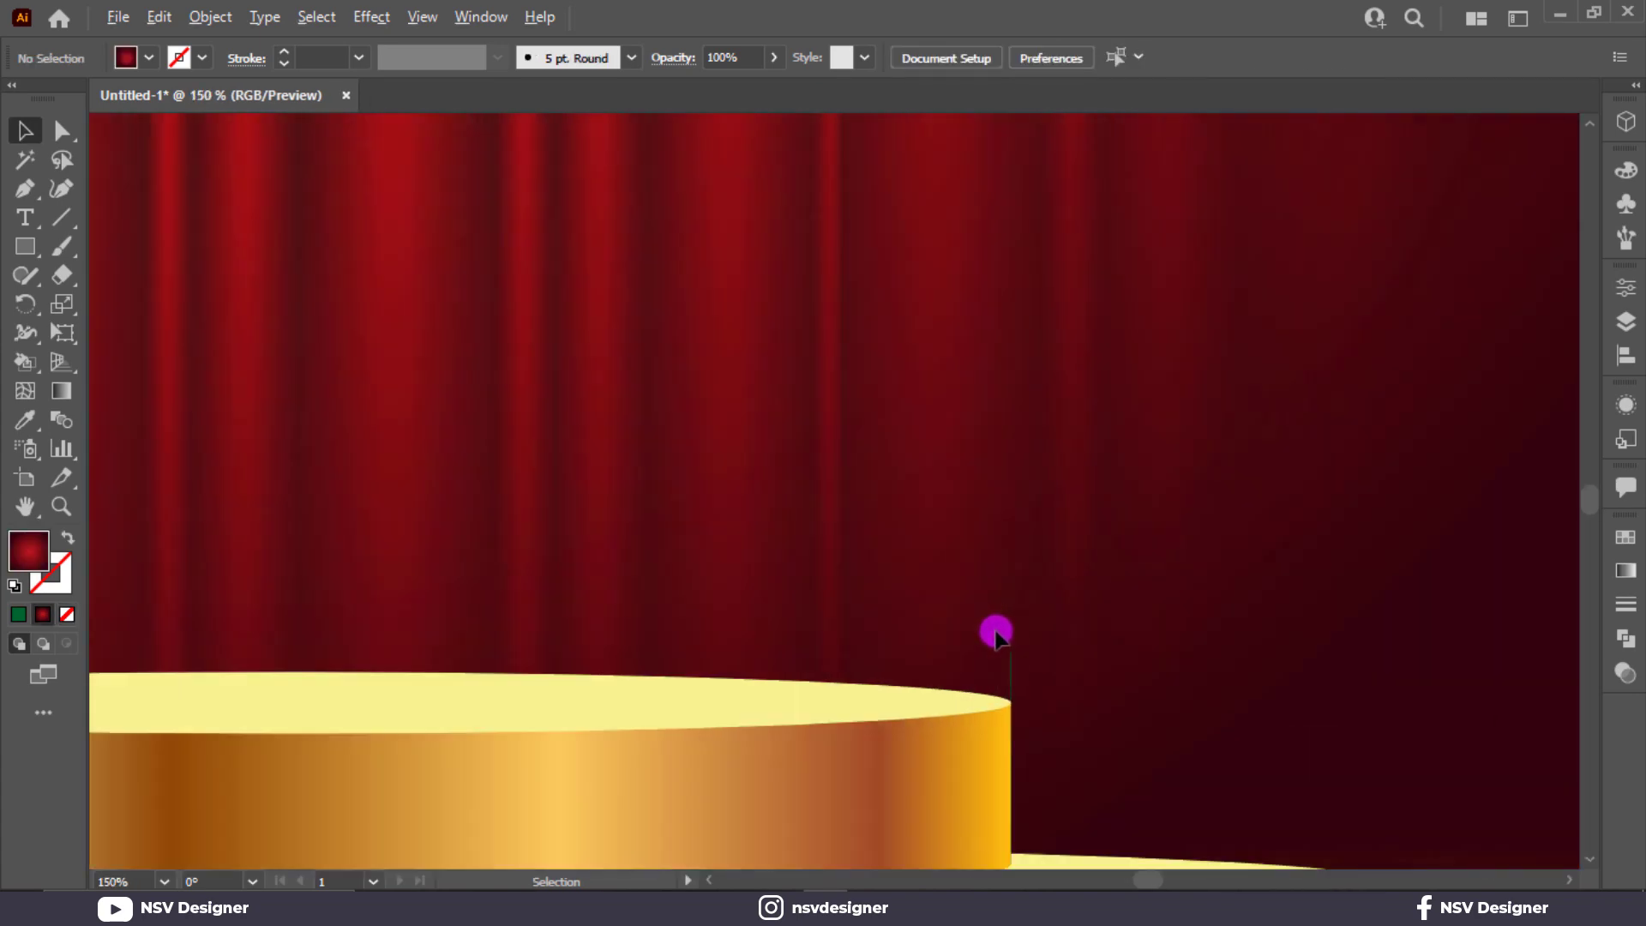
drag(1051, 667, 1048, 666)
click(1071, 624)
key(ctrl+0)
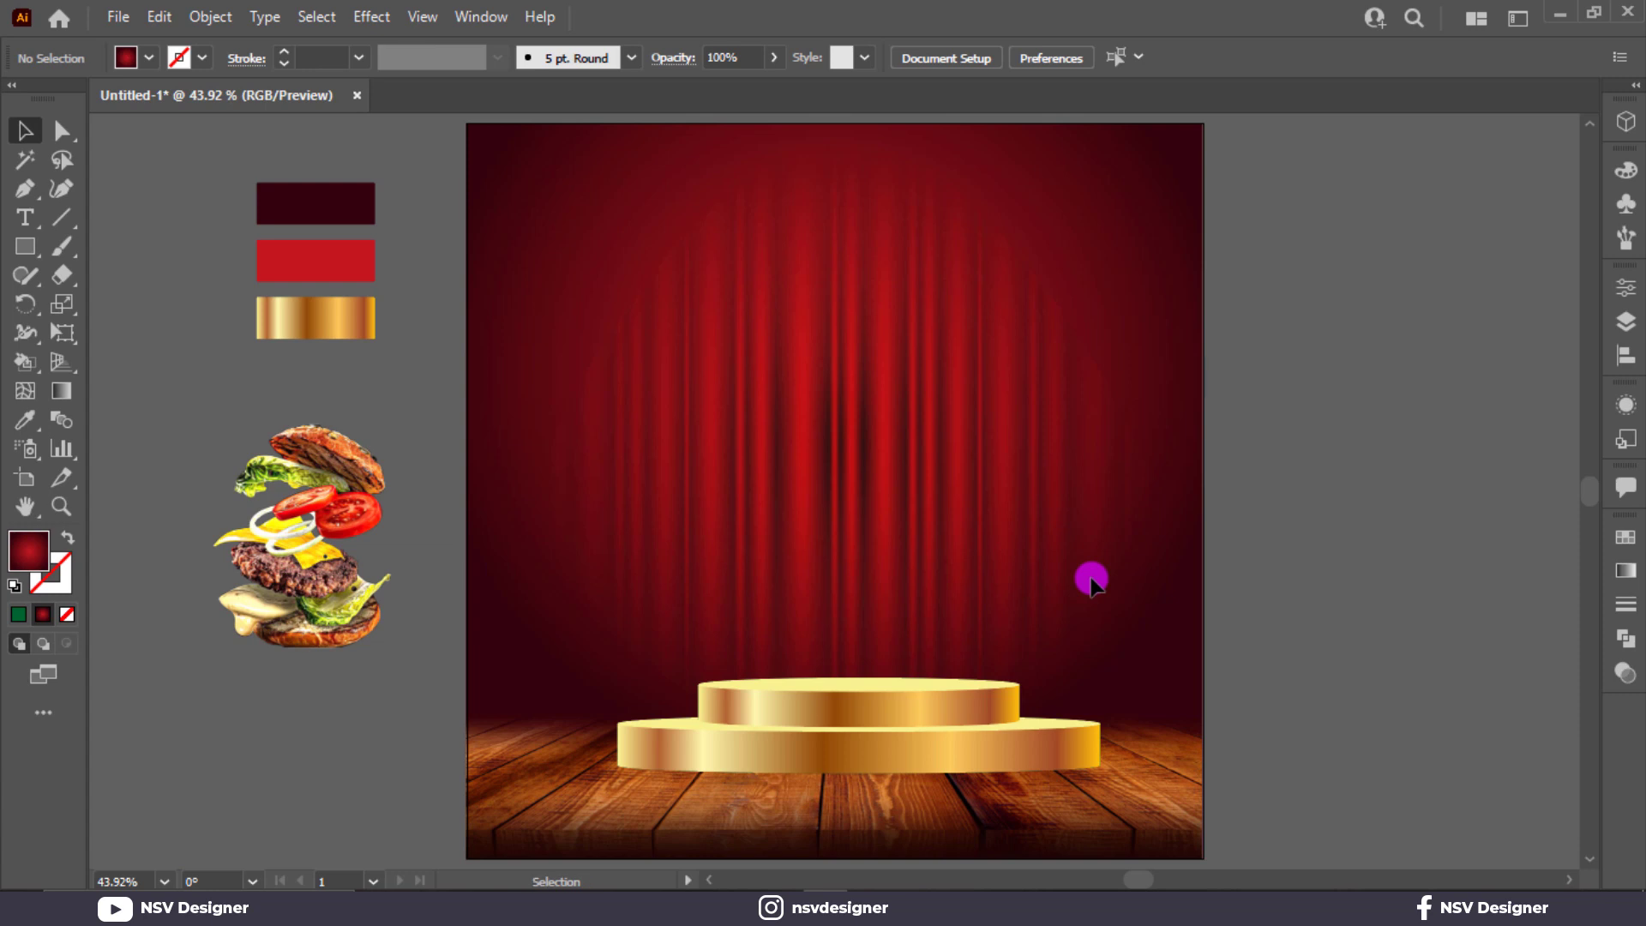
click(19, 246)
Step: Draw a circle above the podium with a reversed radial White, Black gradient
click(118, 301)
drag(859, 356, 971, 499)
click(1627, 571)
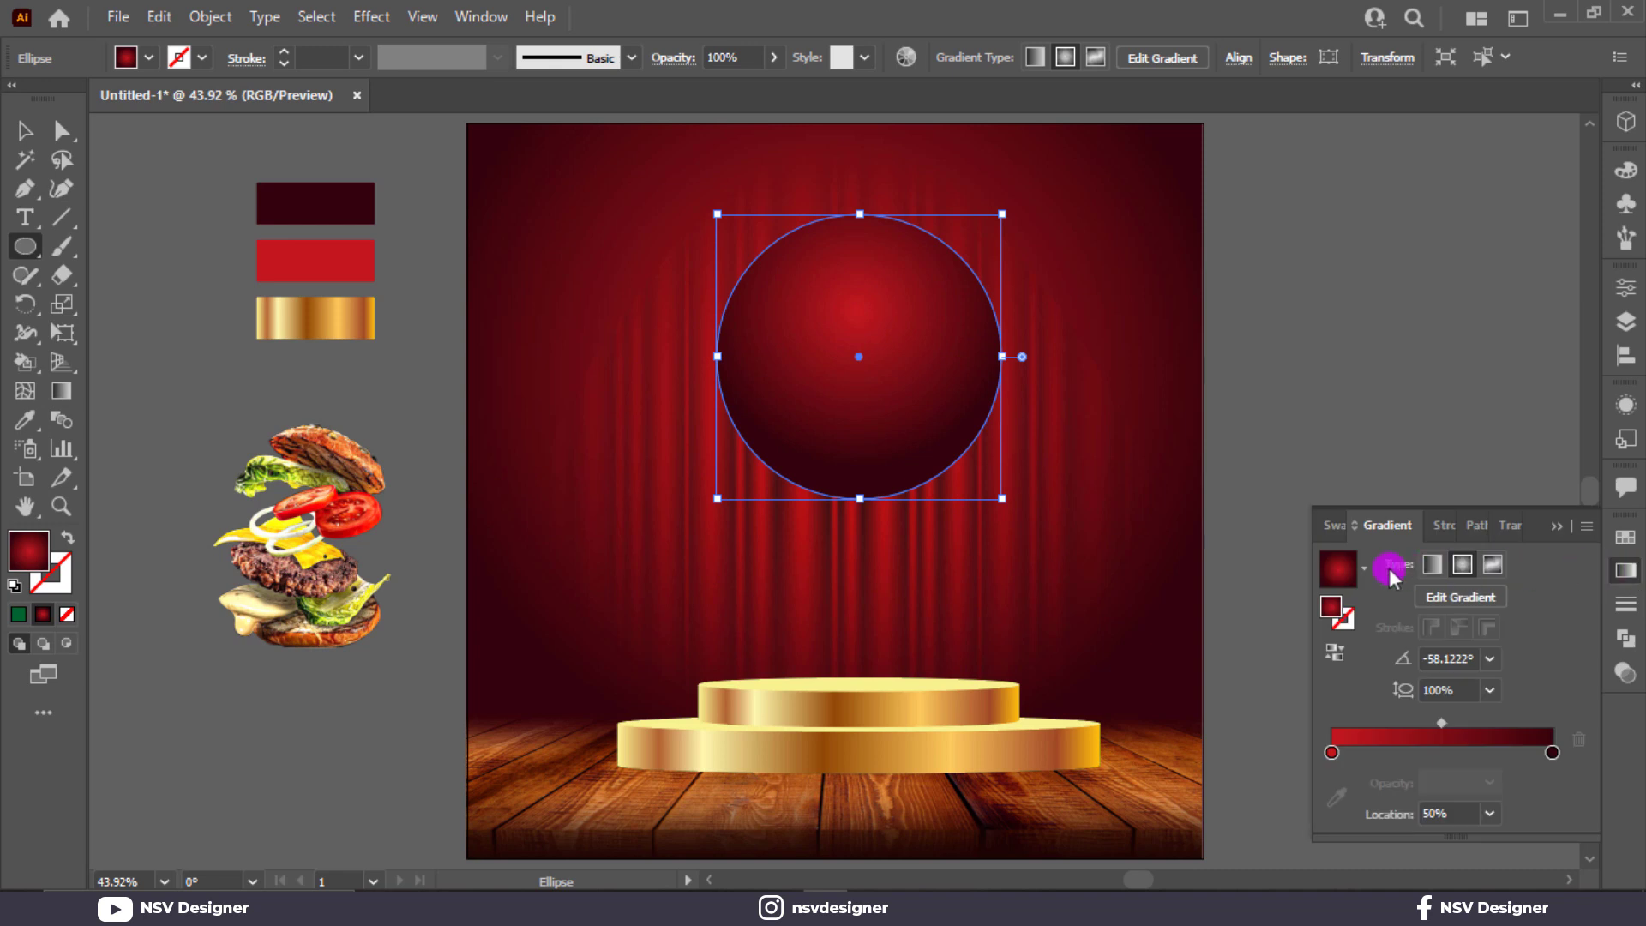
click(1361, 573)
scroll(1283, 626, up, 2)
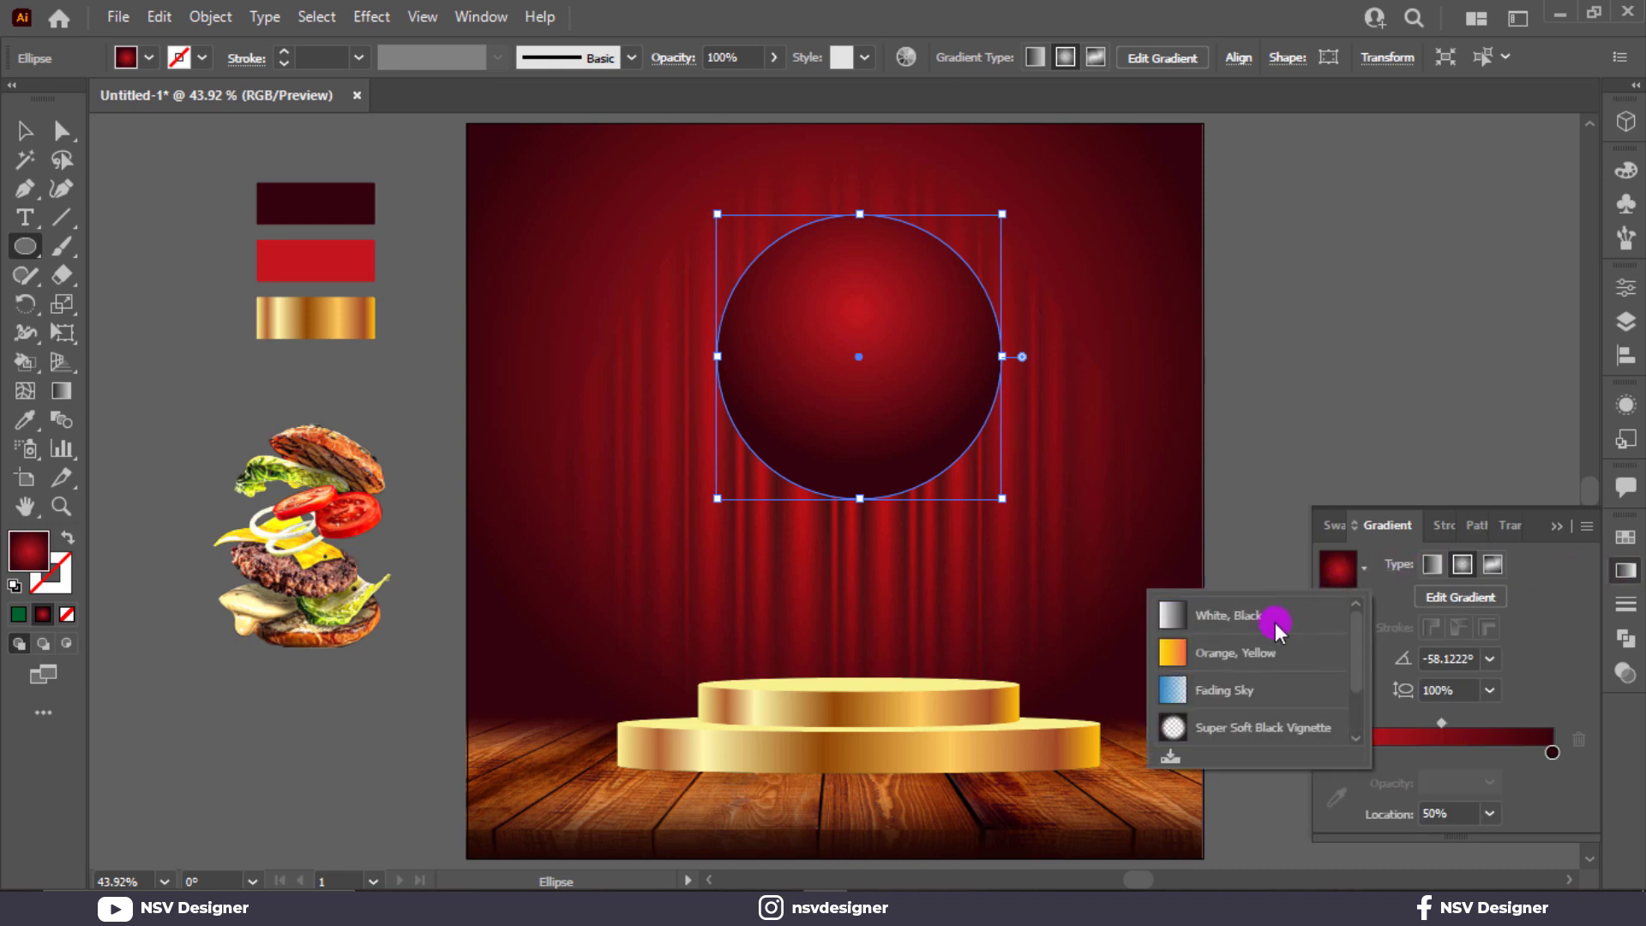
click(1268, 612)
click(1463, 566)
click(1336, 649)
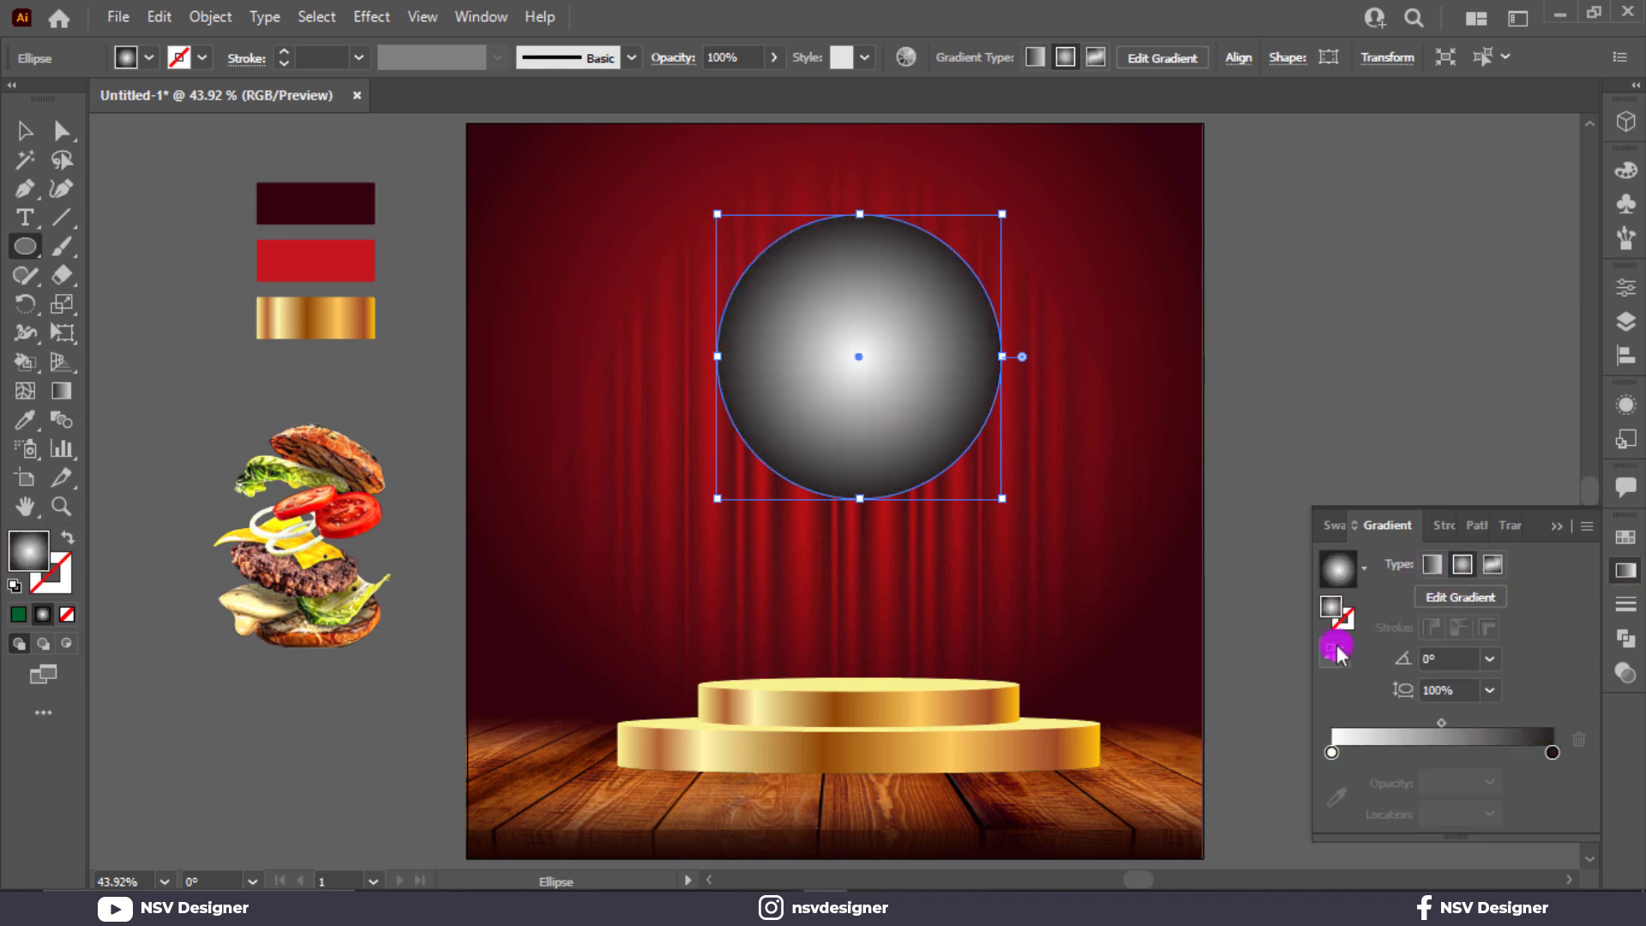
Step: Set the circle's left gradient stop to pure black
click(1499, 526)
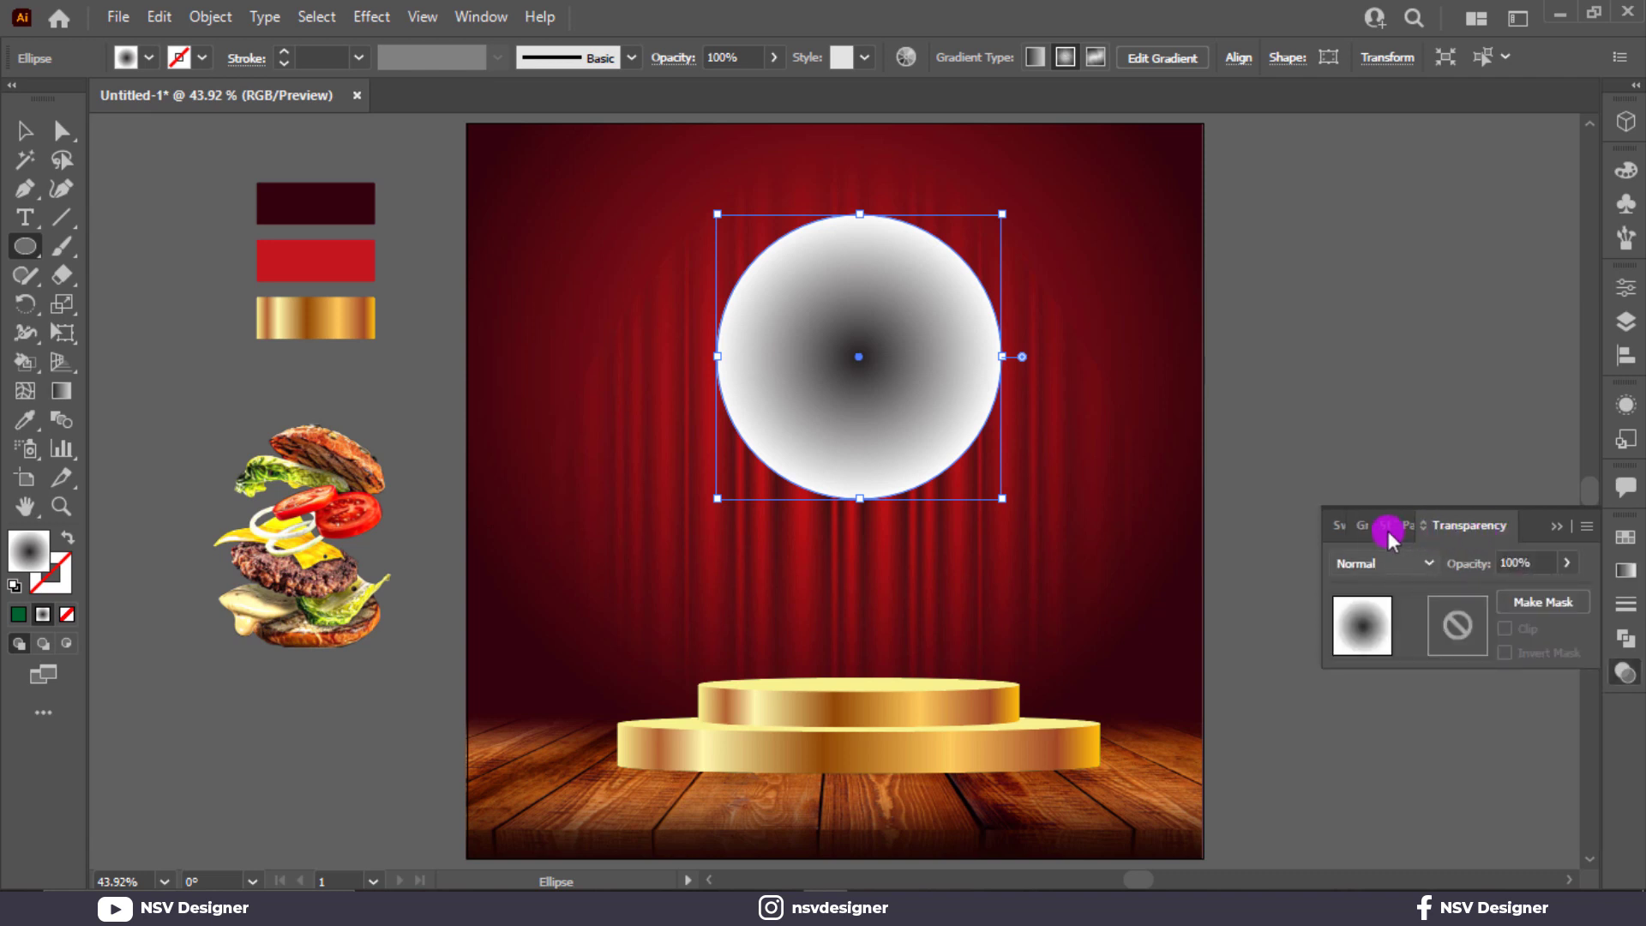
click(1361, 528)
click(1333, 790)
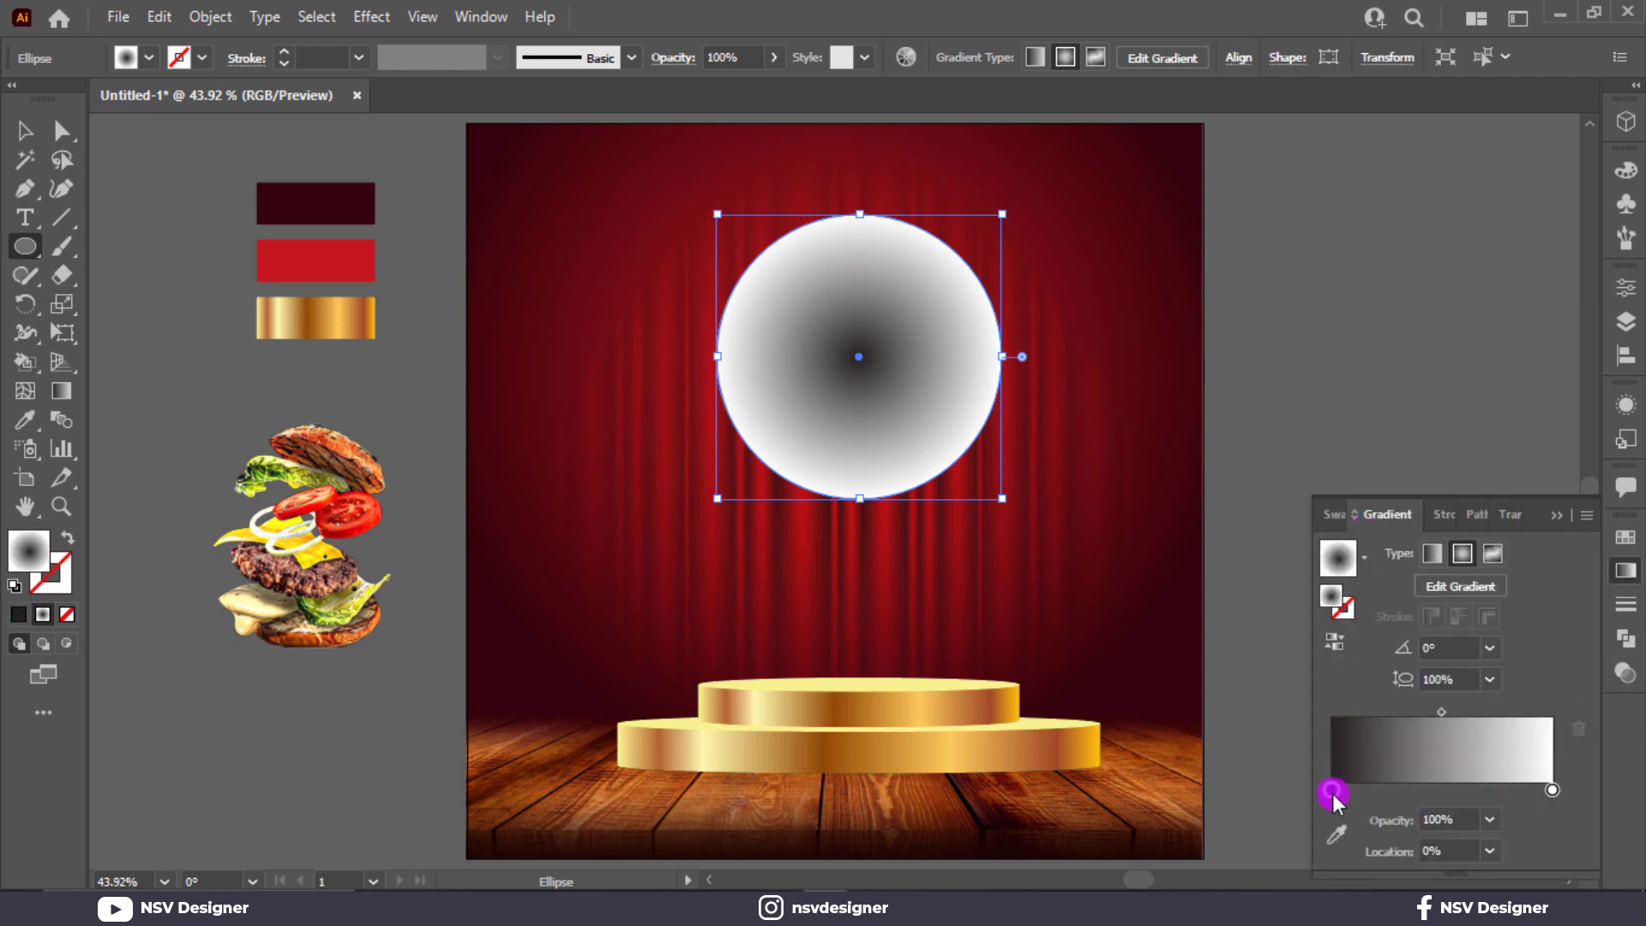
double_click(1333, 791)
click(1293, 610)
click(1281, 609)
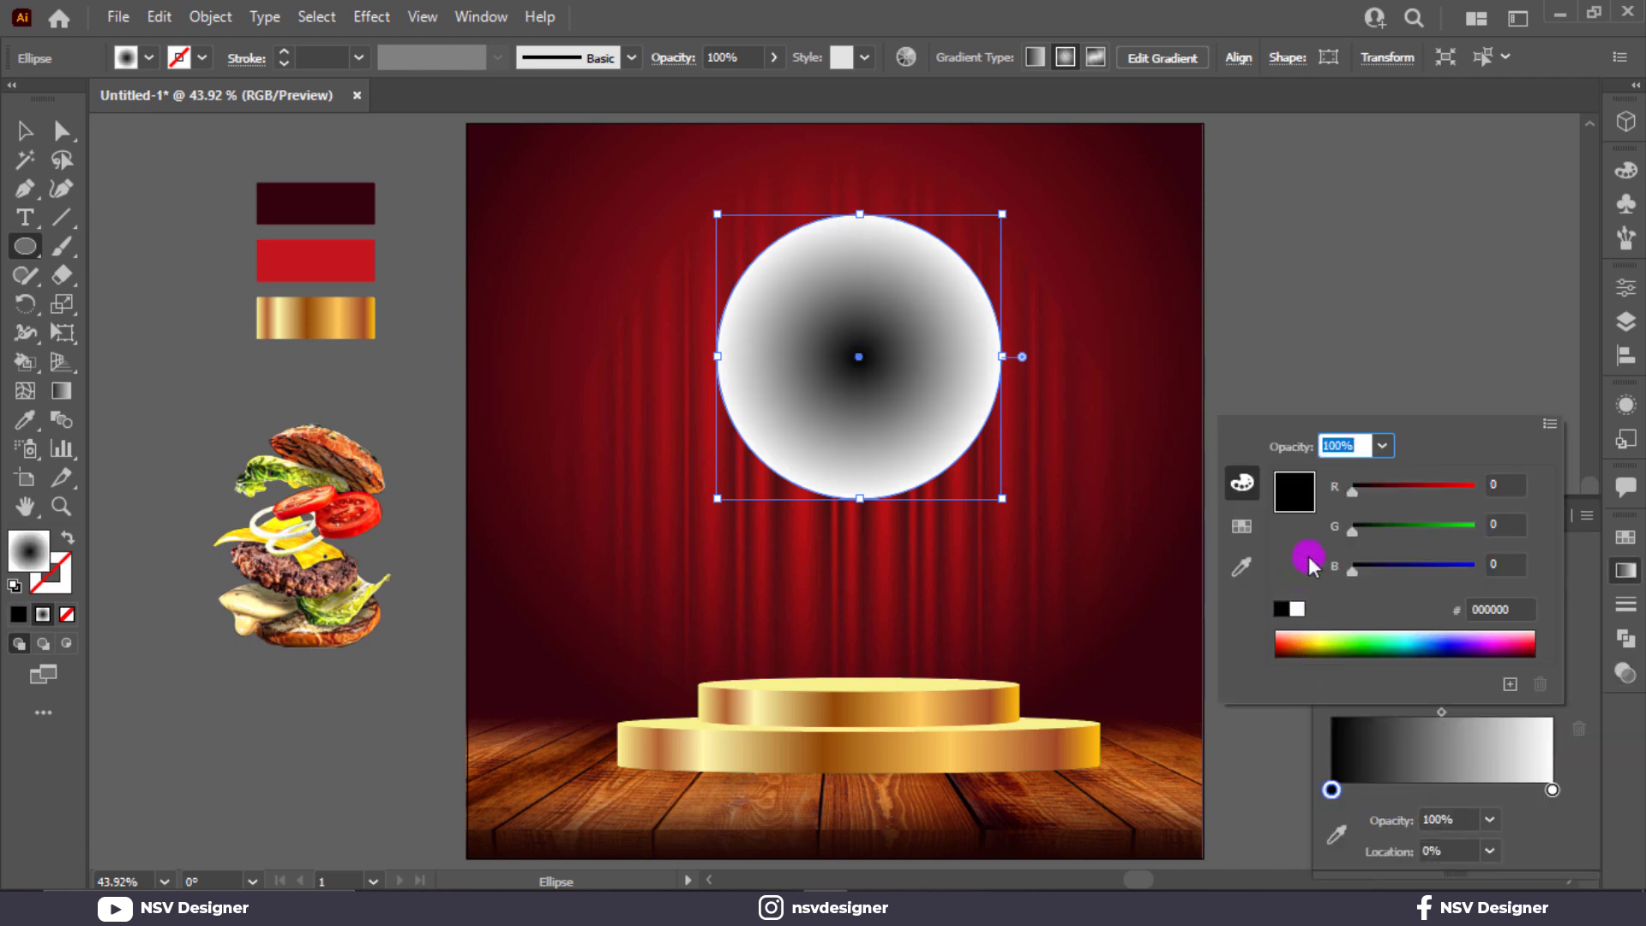
Step: Blend the circle in Multiply mode and squash it into a thin flat ellipse
click(1419, 330)
click(1484, 525)
click(1374, 562)
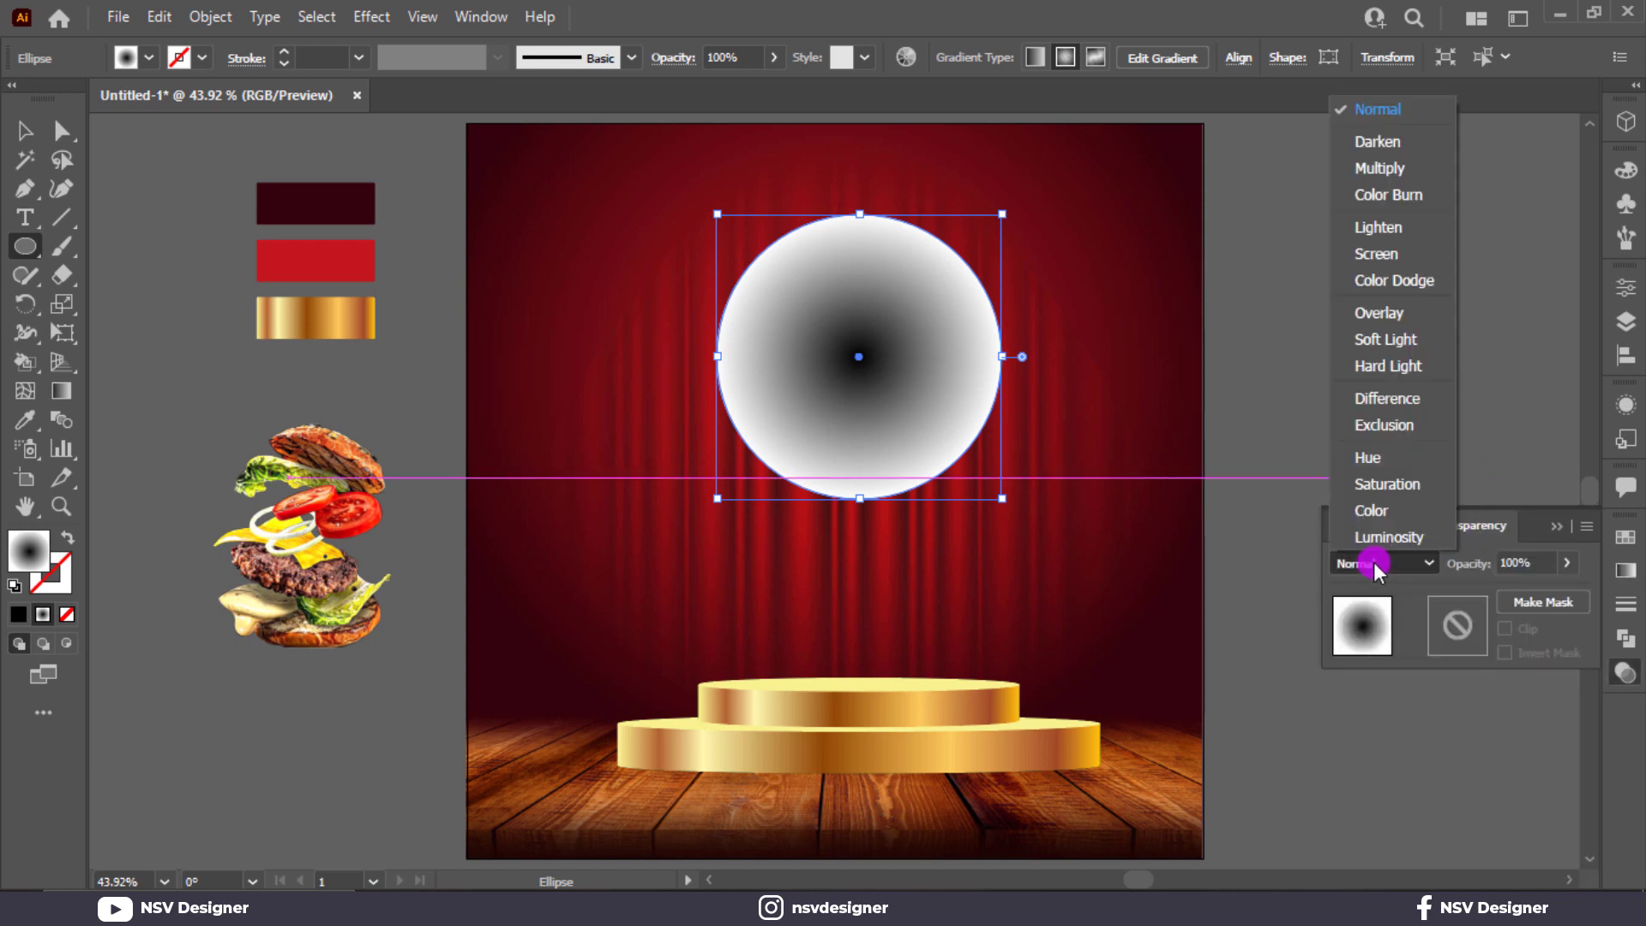
click(1379, 168)
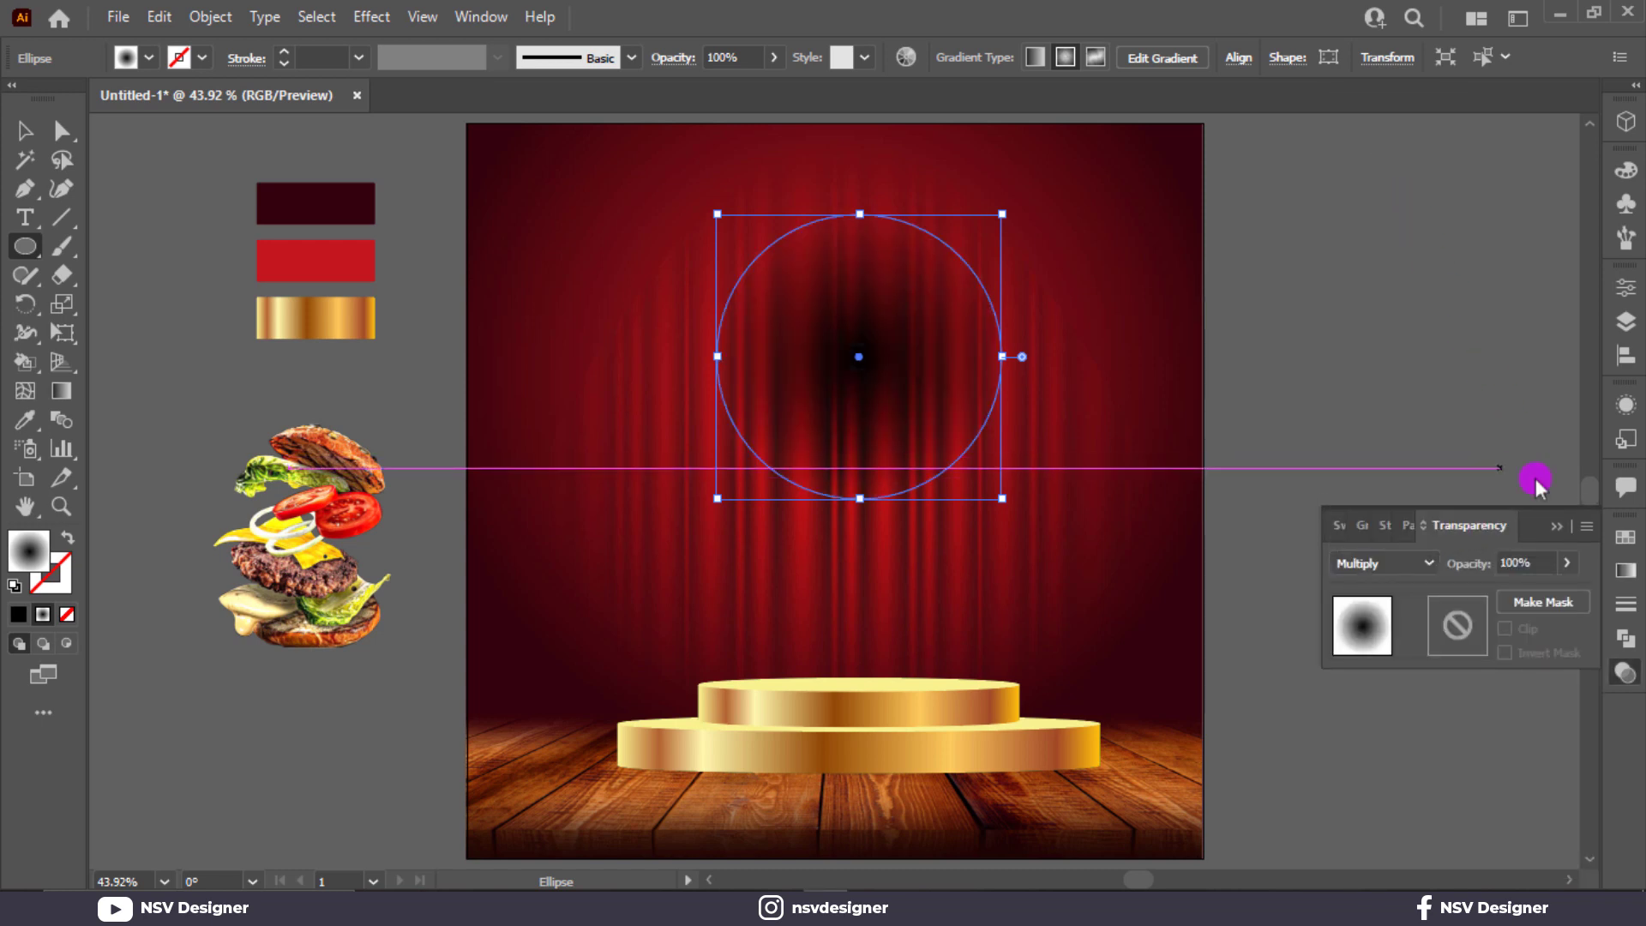
click(1557, 529)
key(v)
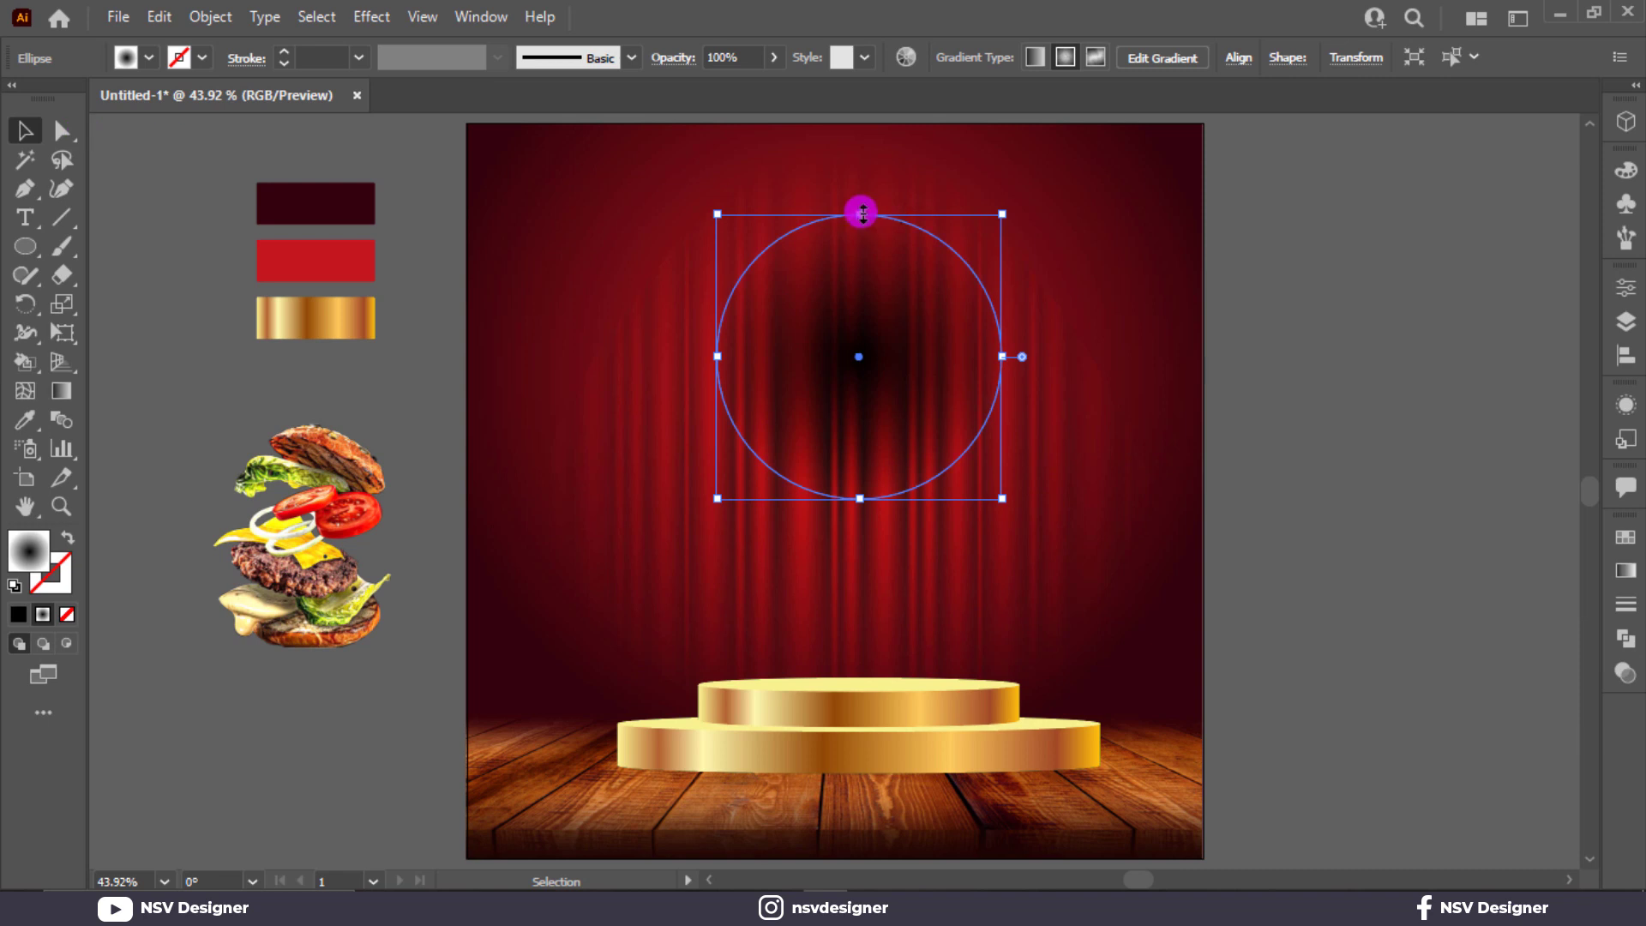
drag(860, 212, 939, 715)
Step: Bring the top podium tier to the front and select the flattened ellipse
right_click(1010, 676)
mouse_move(1140, 552)
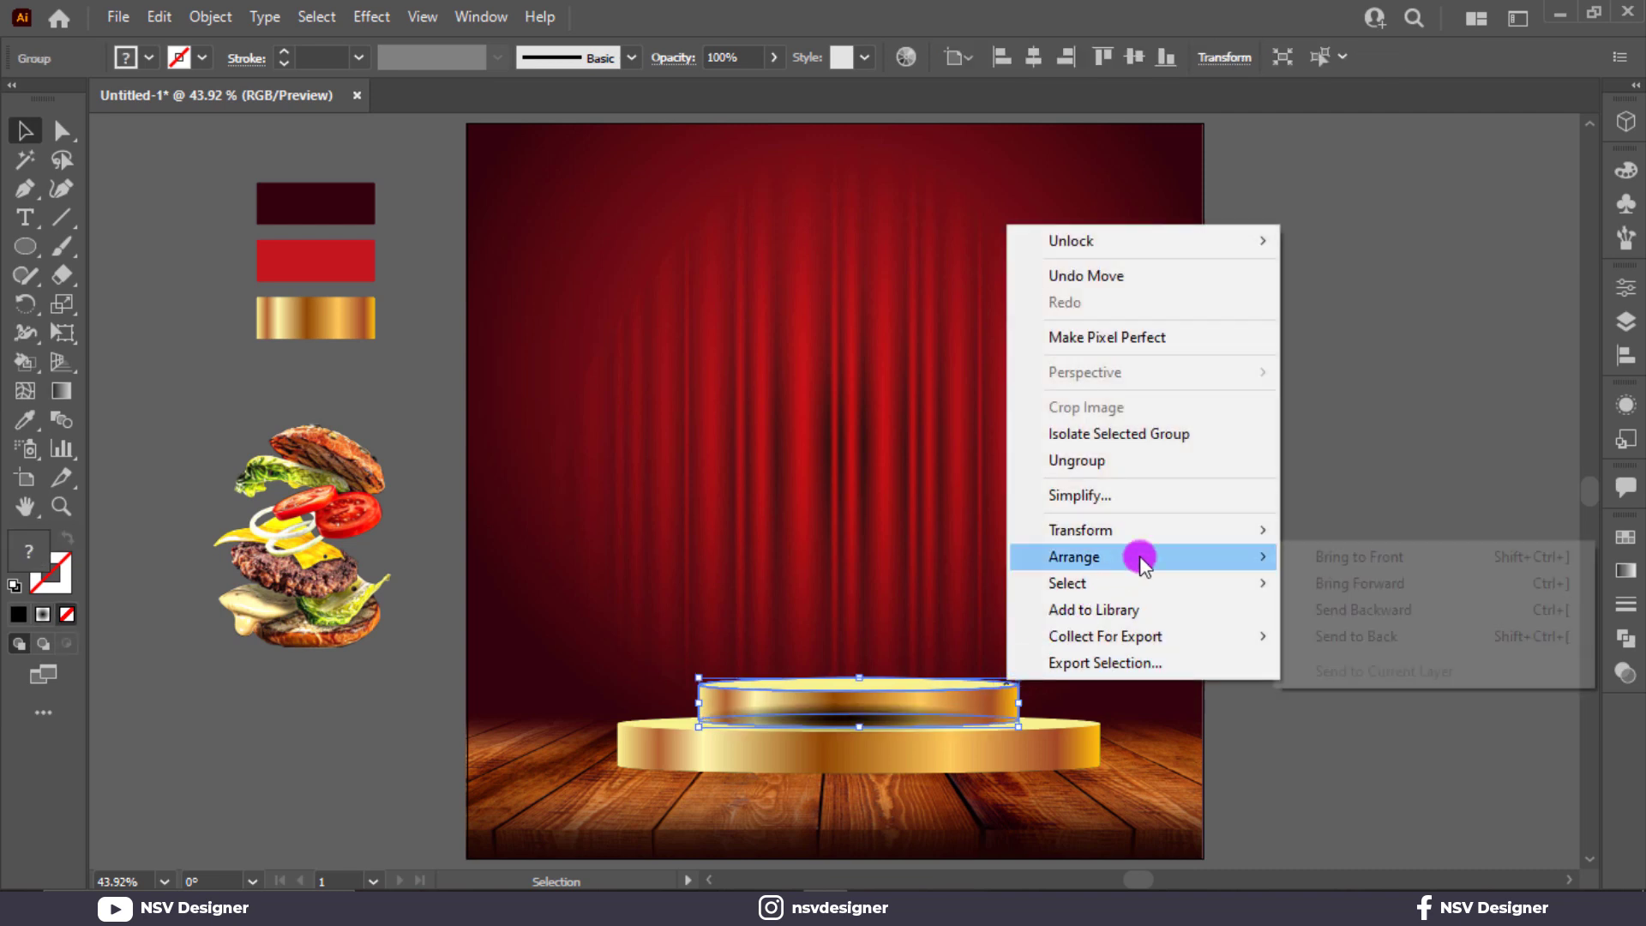
click(1342, 559)
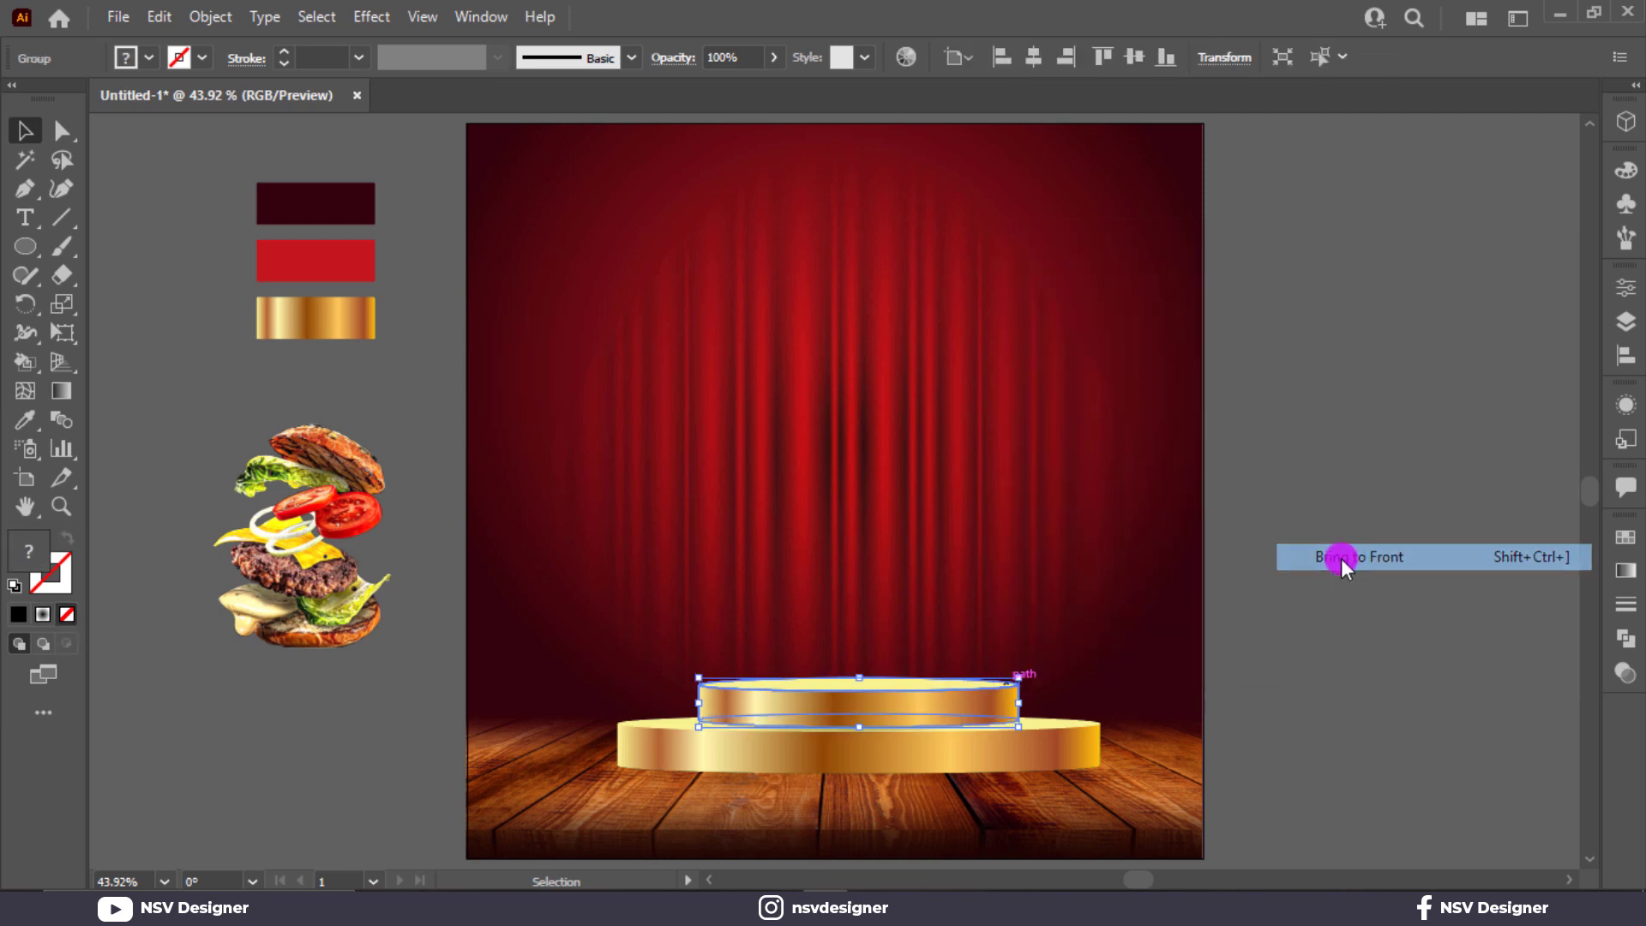
key(ctrl+2)
click(964, 729)
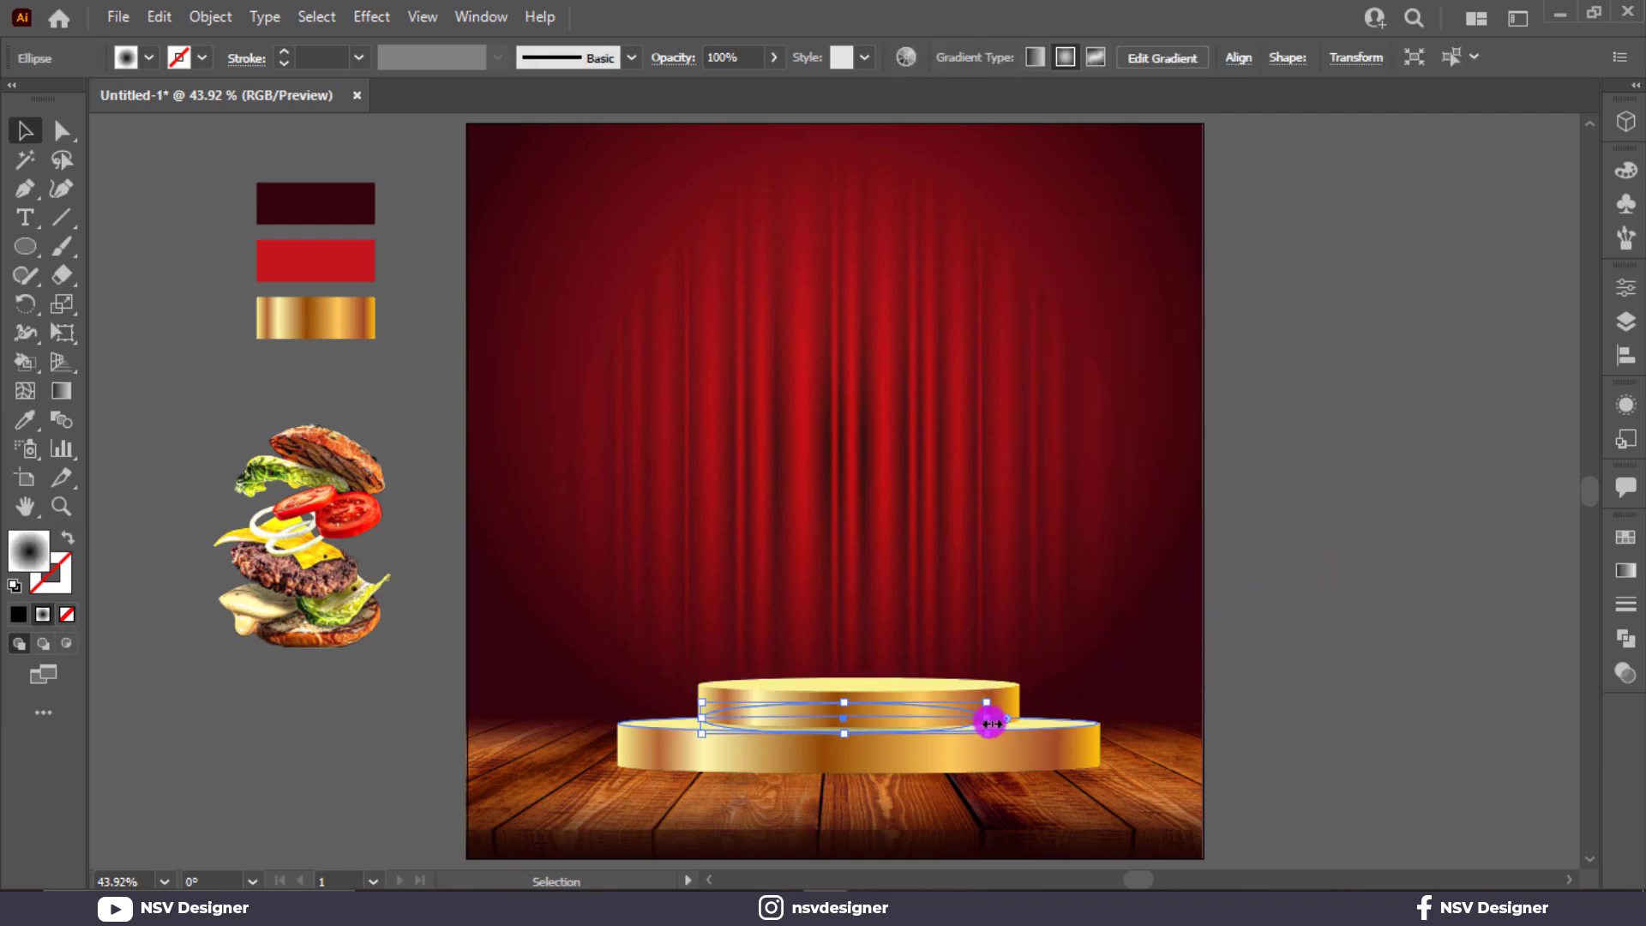
Step: Widen the ellipse to about 627 px, flatten it to about 10 px, and tuck it beneath the top tier
drag(986, 718, 1097, 716)
scroll(982, 712, up, 4)
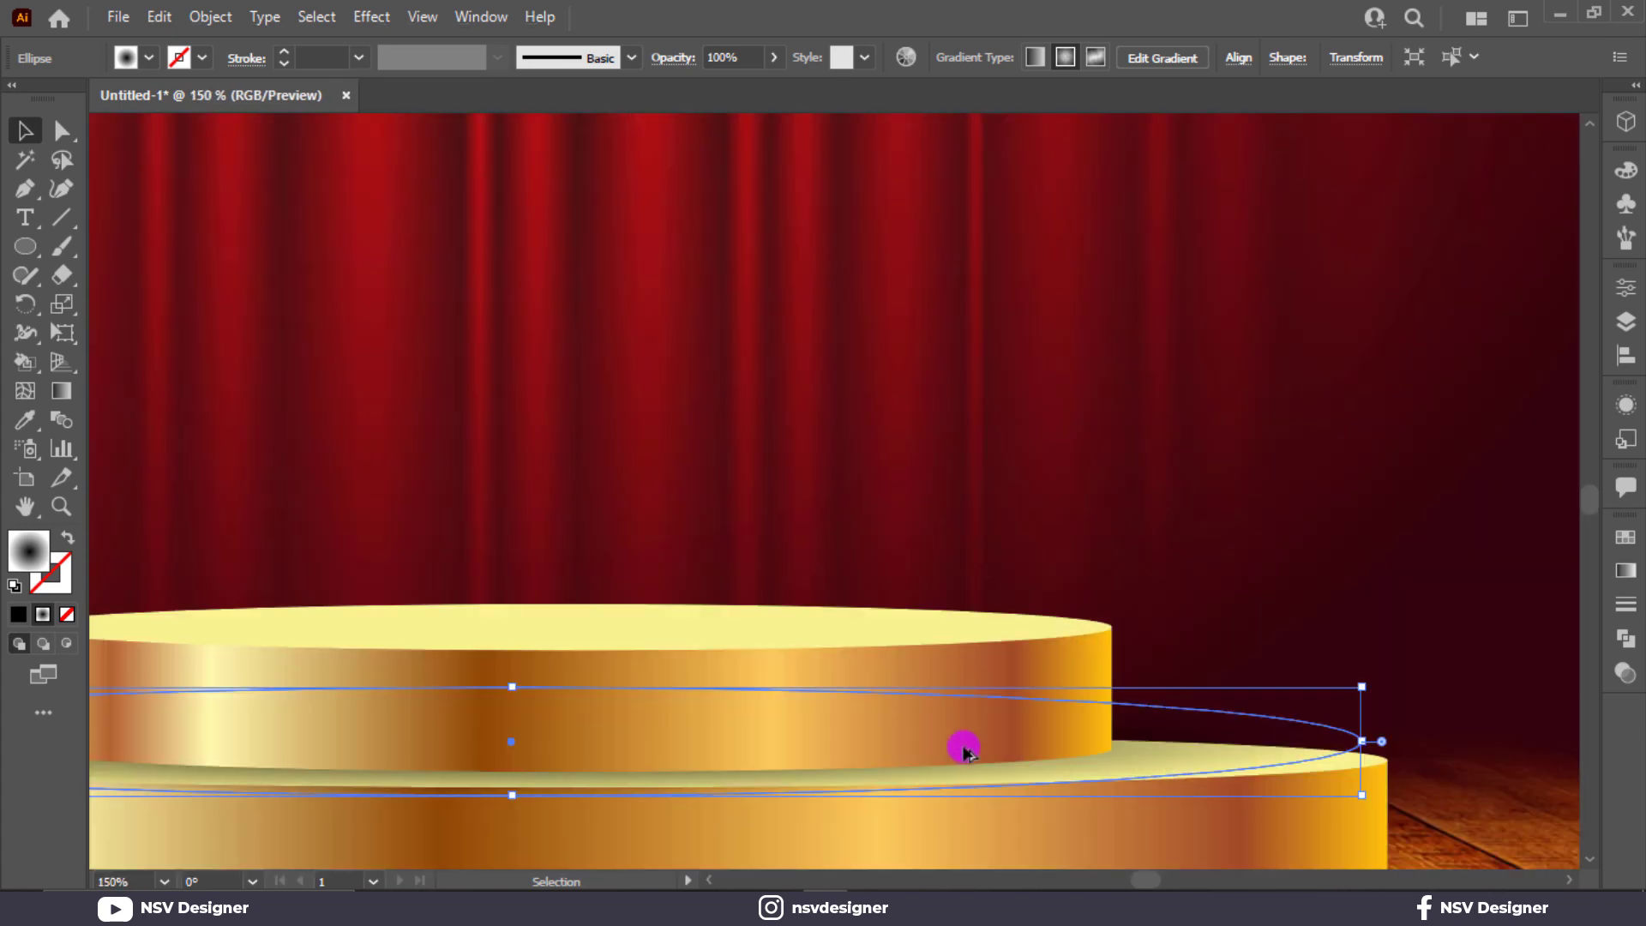
drag(892, 761, 1235, 721)
drag(1053, 722, 1069, 731)
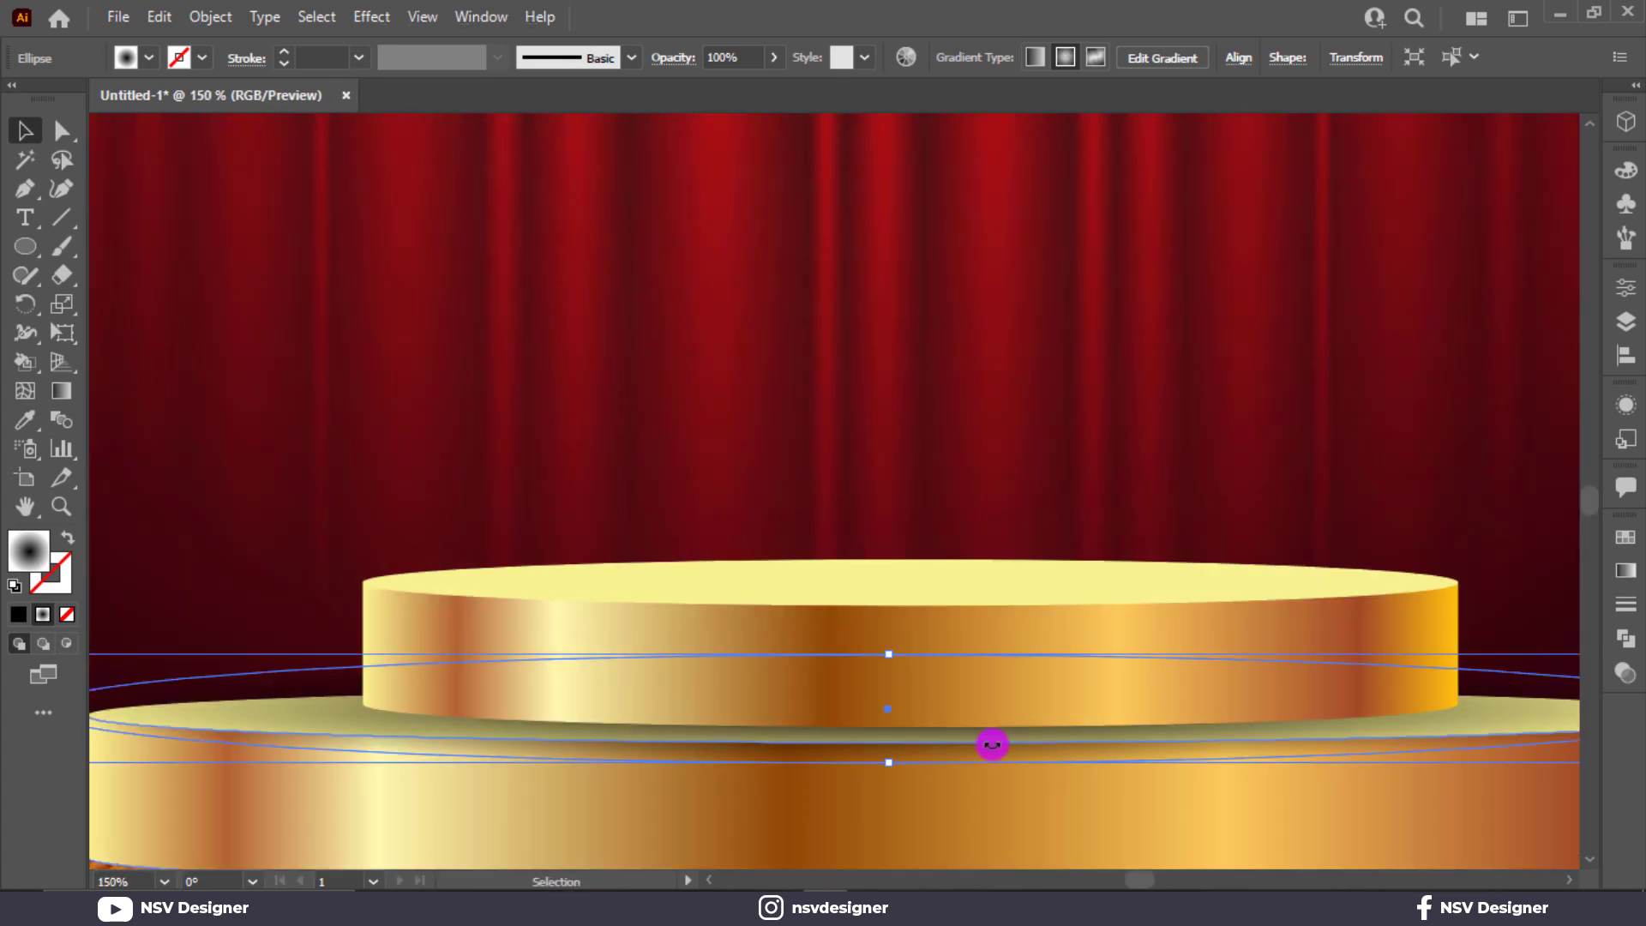
drag(885, 762, 953, 736)
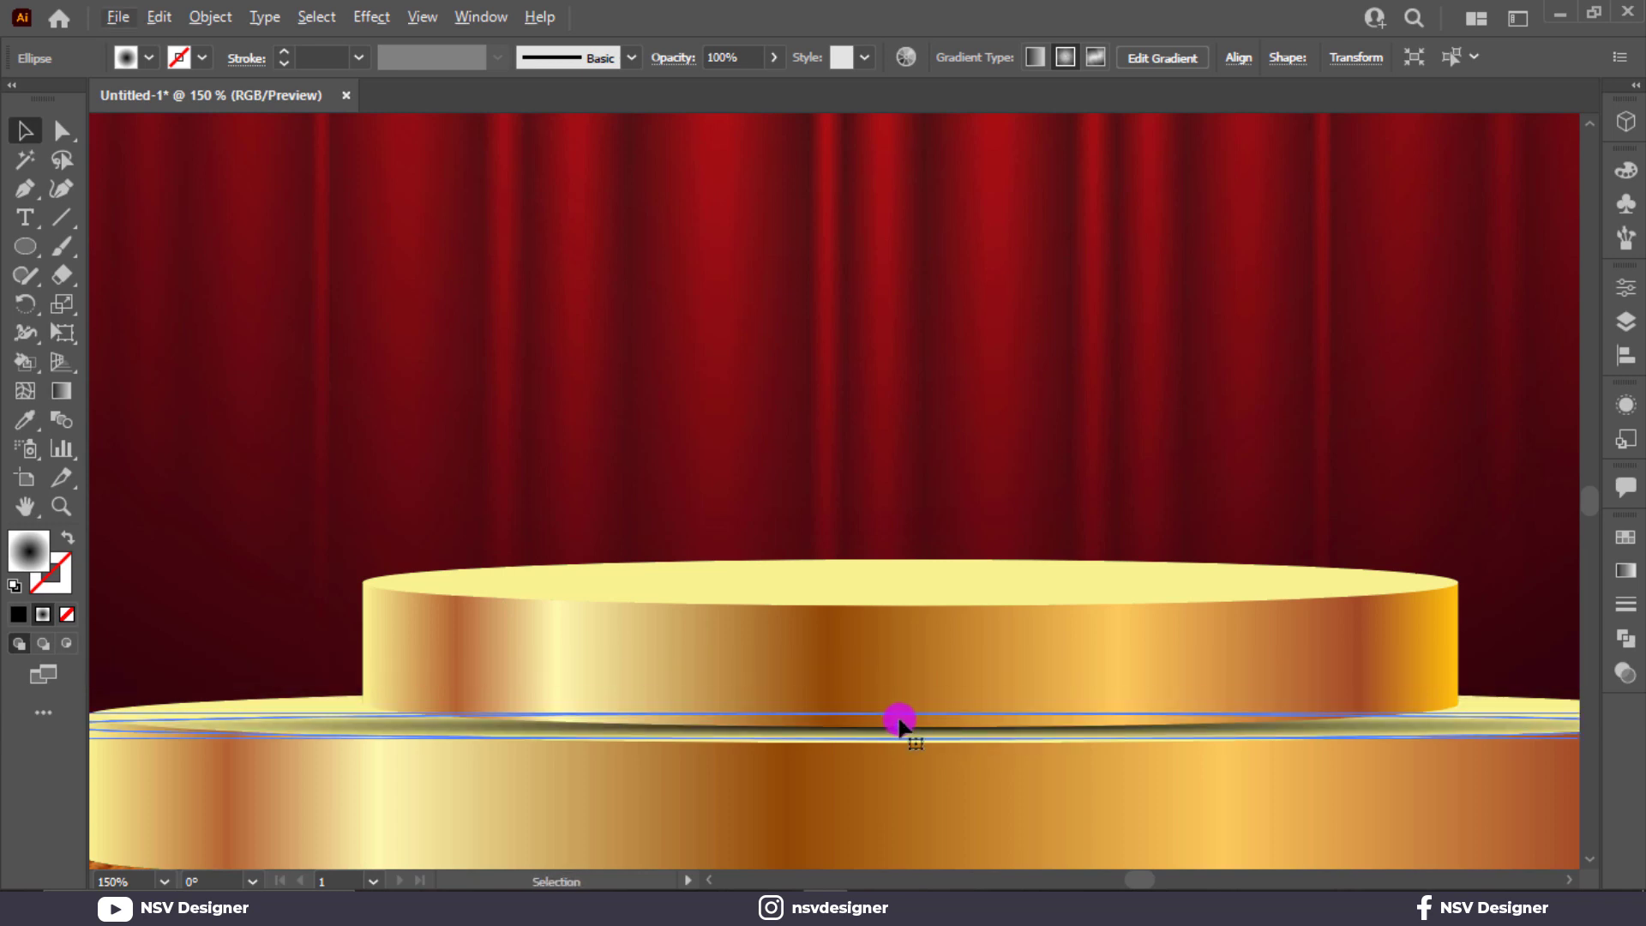
scroll(899, 721, up, 2)
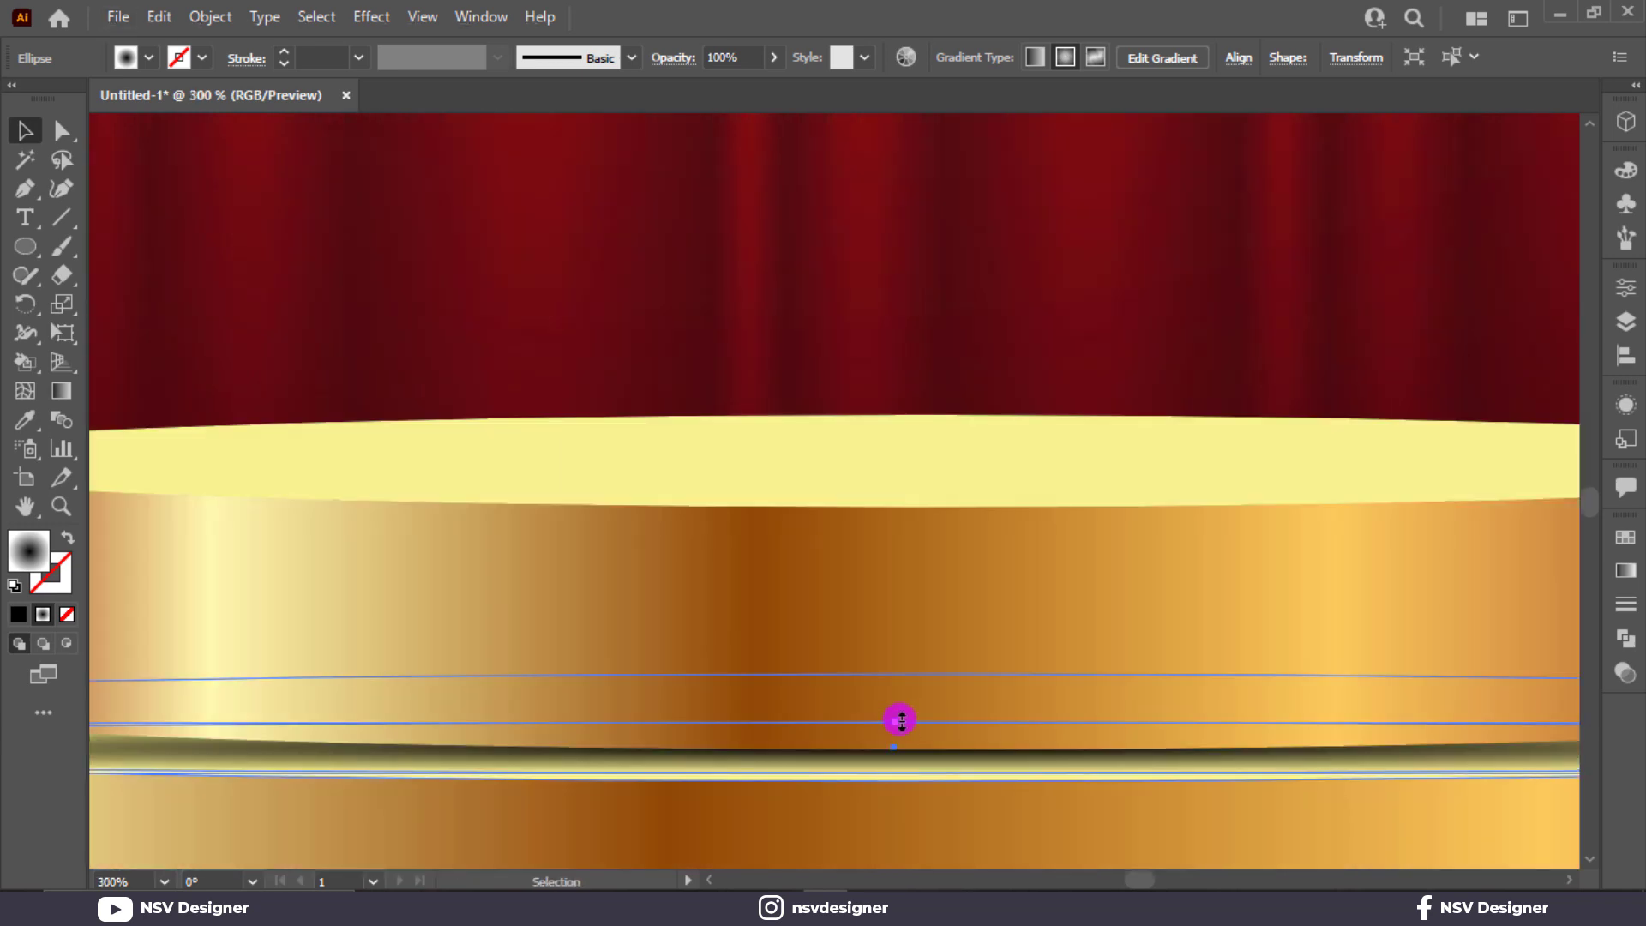
drag(904, 739, 963, 782)
key(ctrl+0)
Step: Bring the podium pieces back in front of the shadow ellipse
click(1311, 657)
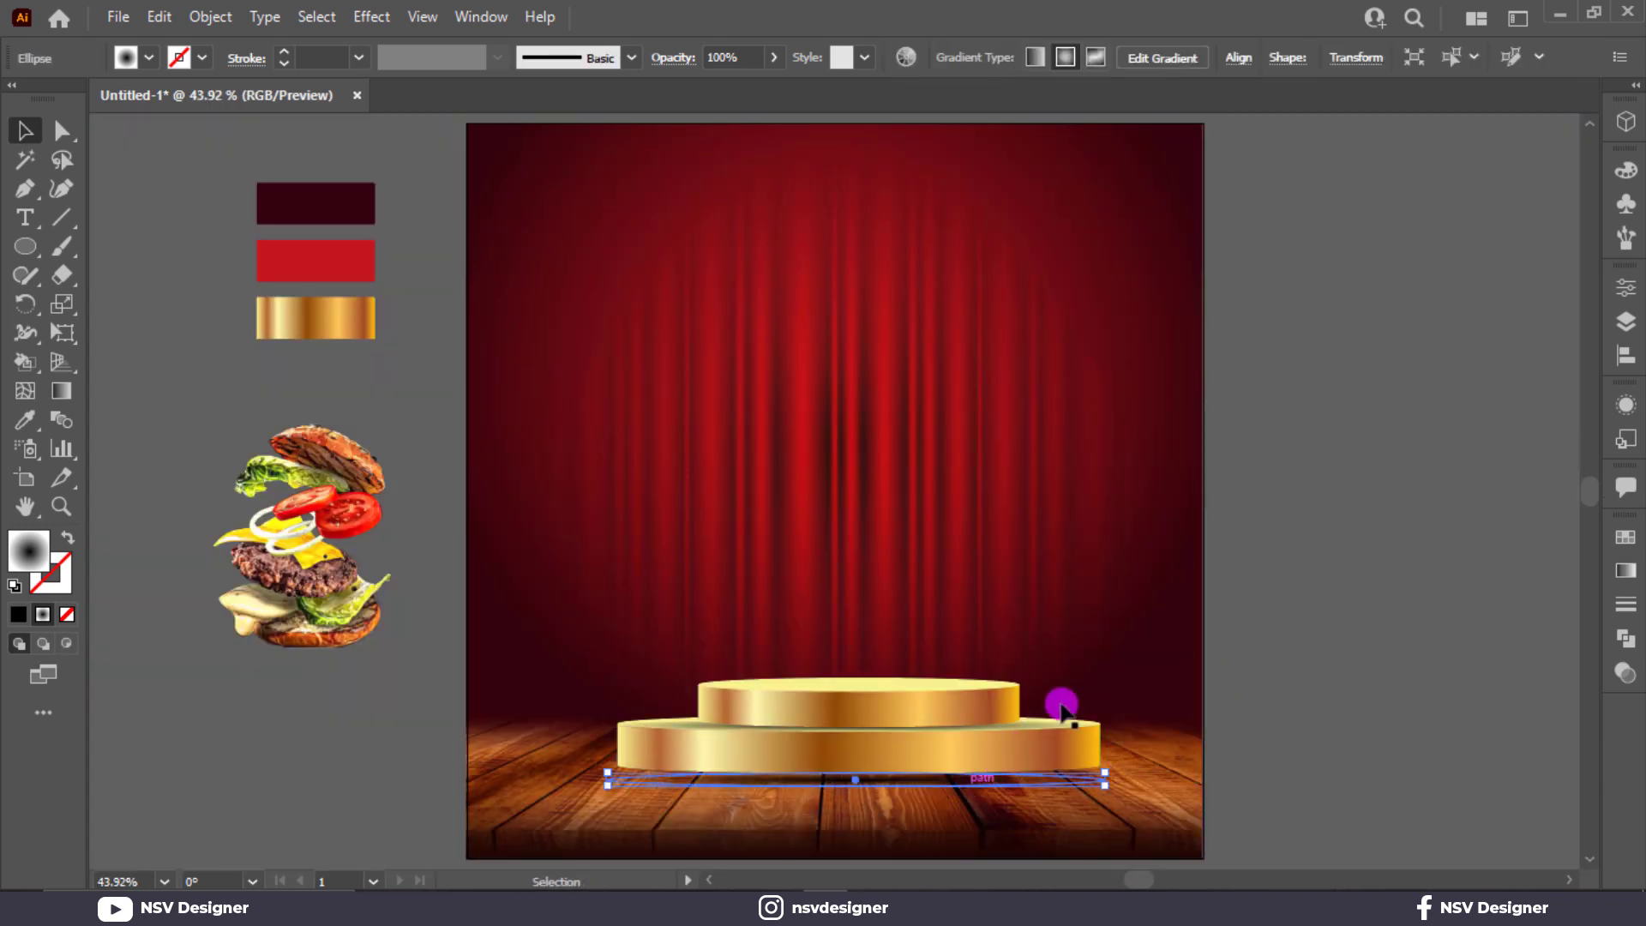
right_click(990, 744)
mouse_move(1107, 614)
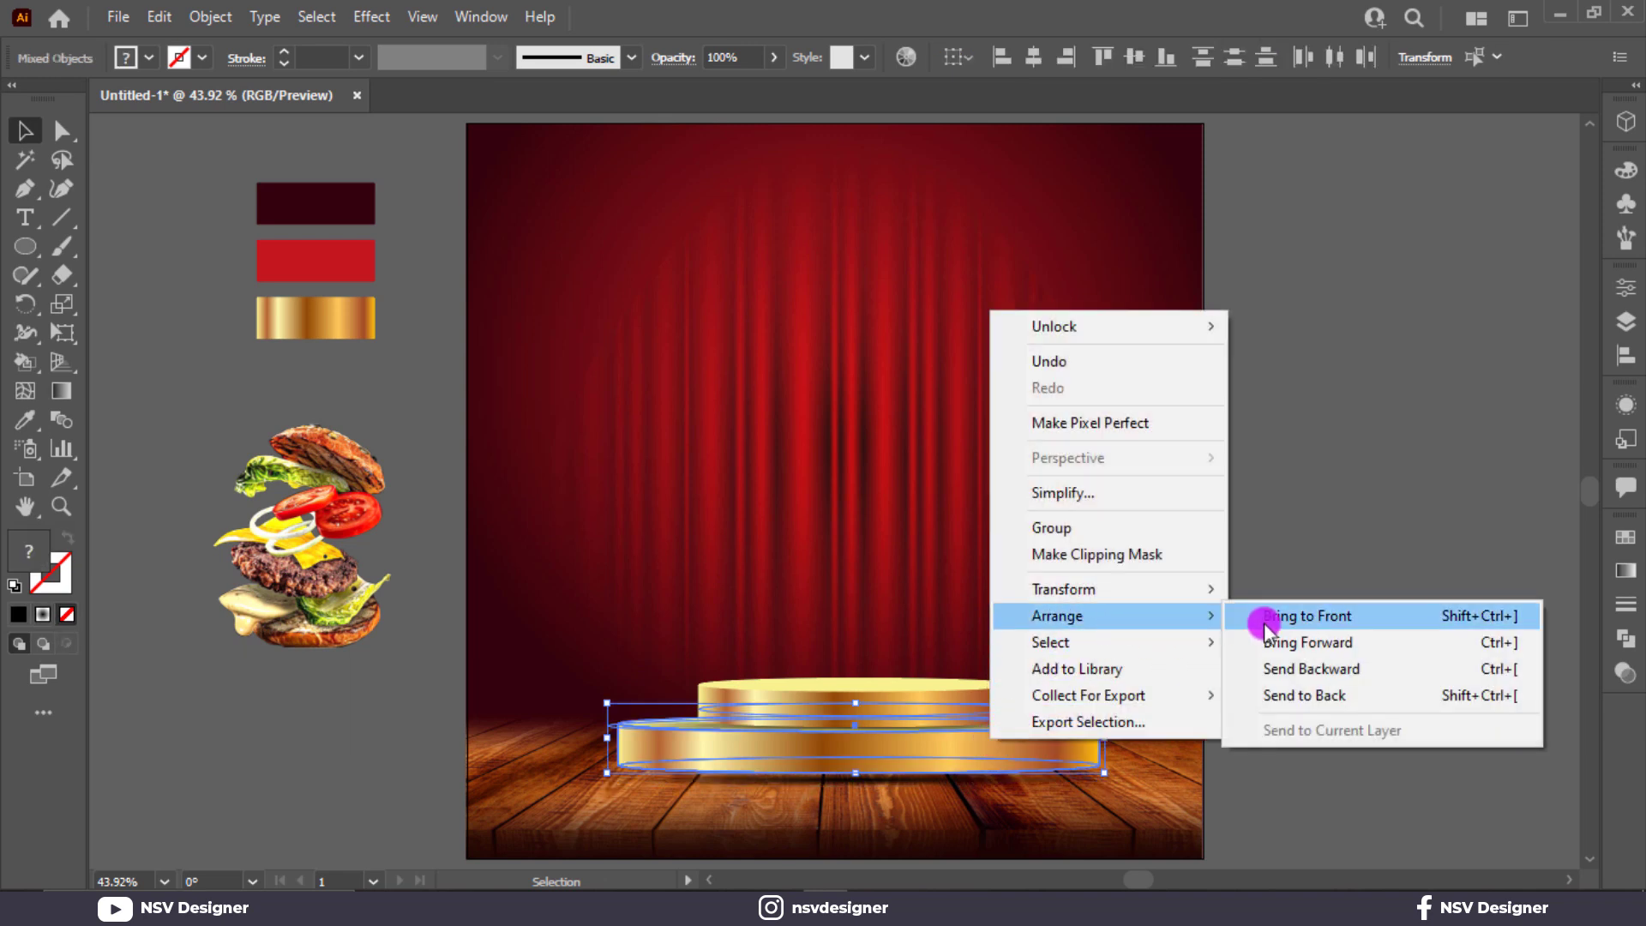
click(1273, 620)
click(1274, 656)
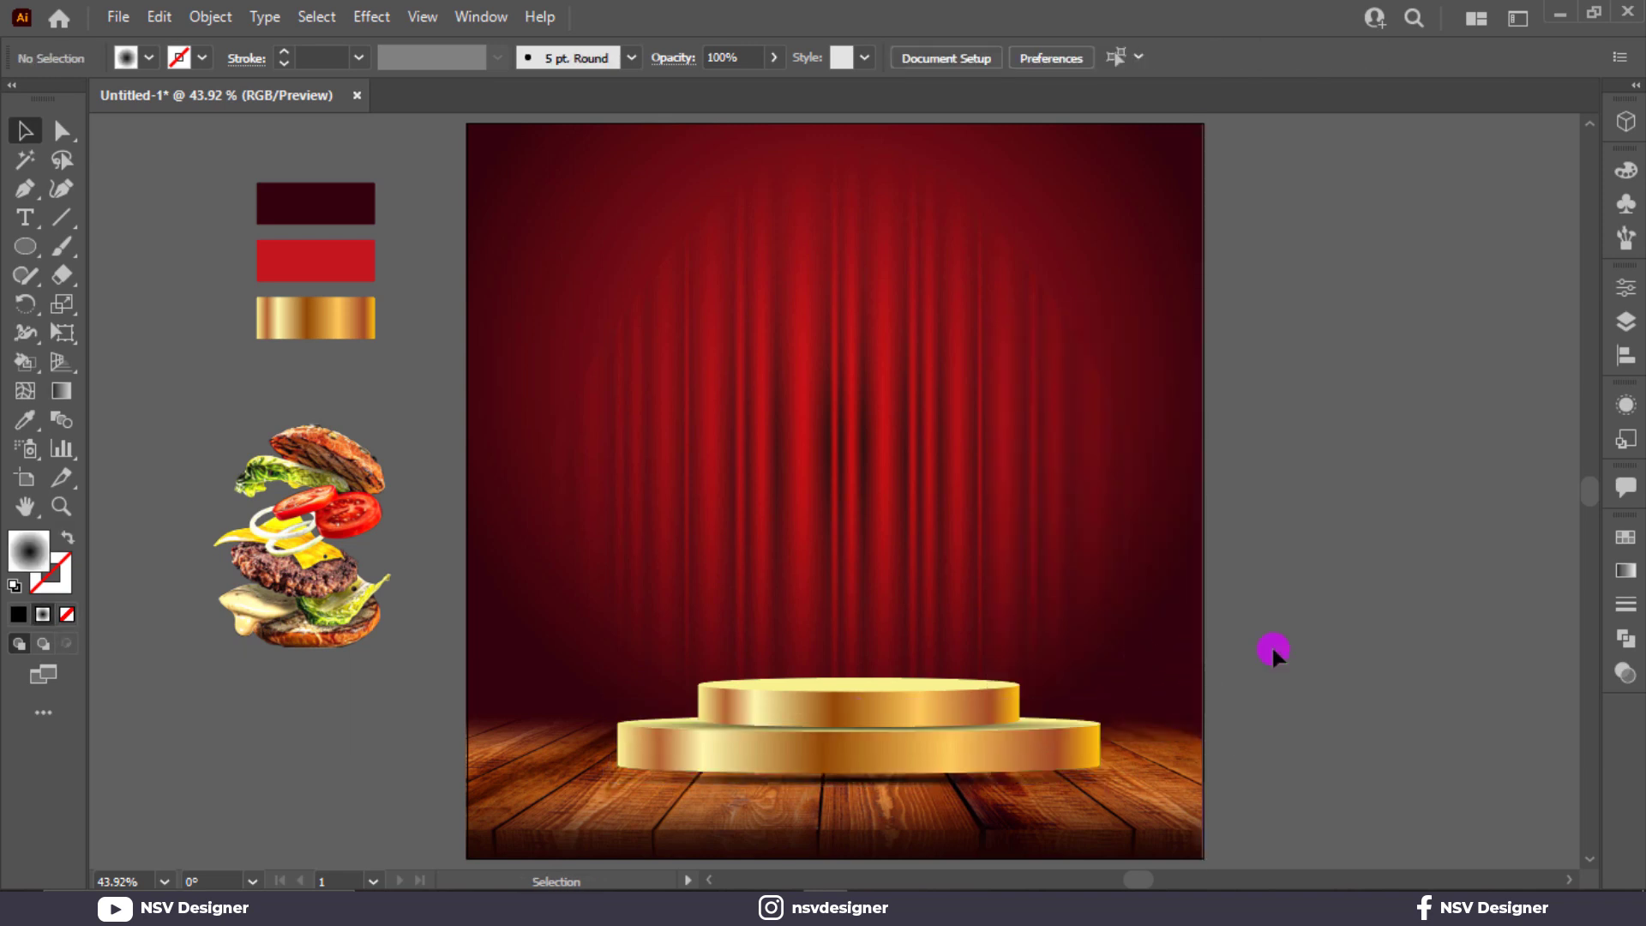
Step: Lock the curtain background rectangle and the wood floor image
key(ctrl+alt+2)
click(1329, 485)
drag(632, 522, 634, 523)
key(ctrl+2)
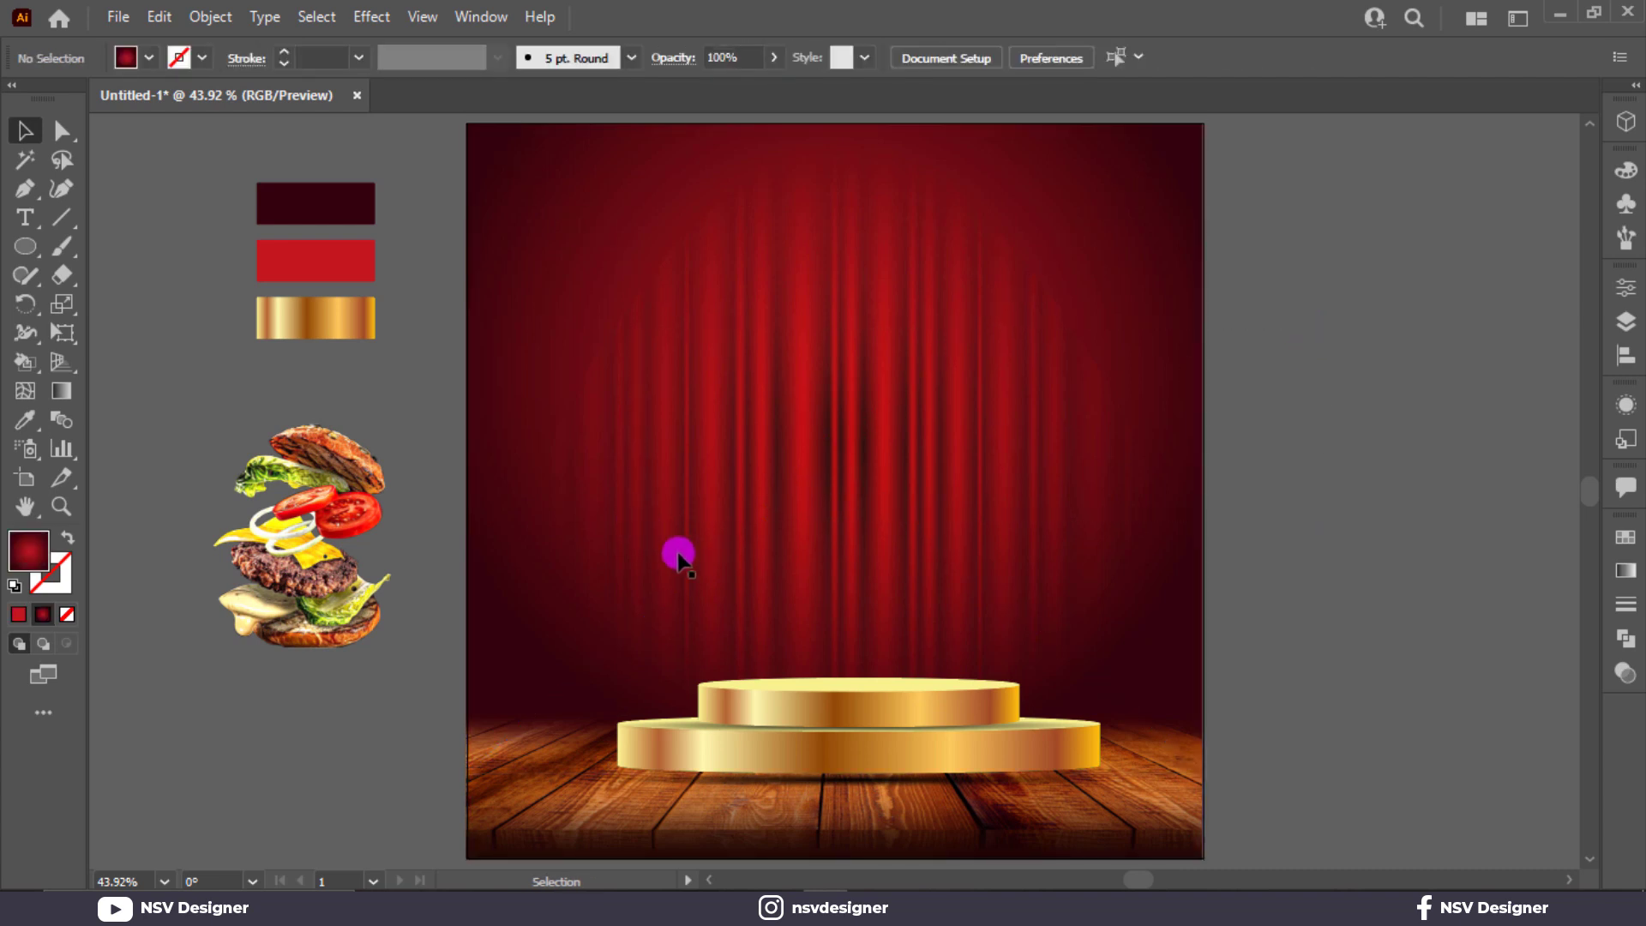
click(1040, 810)
key(ctrl+2)
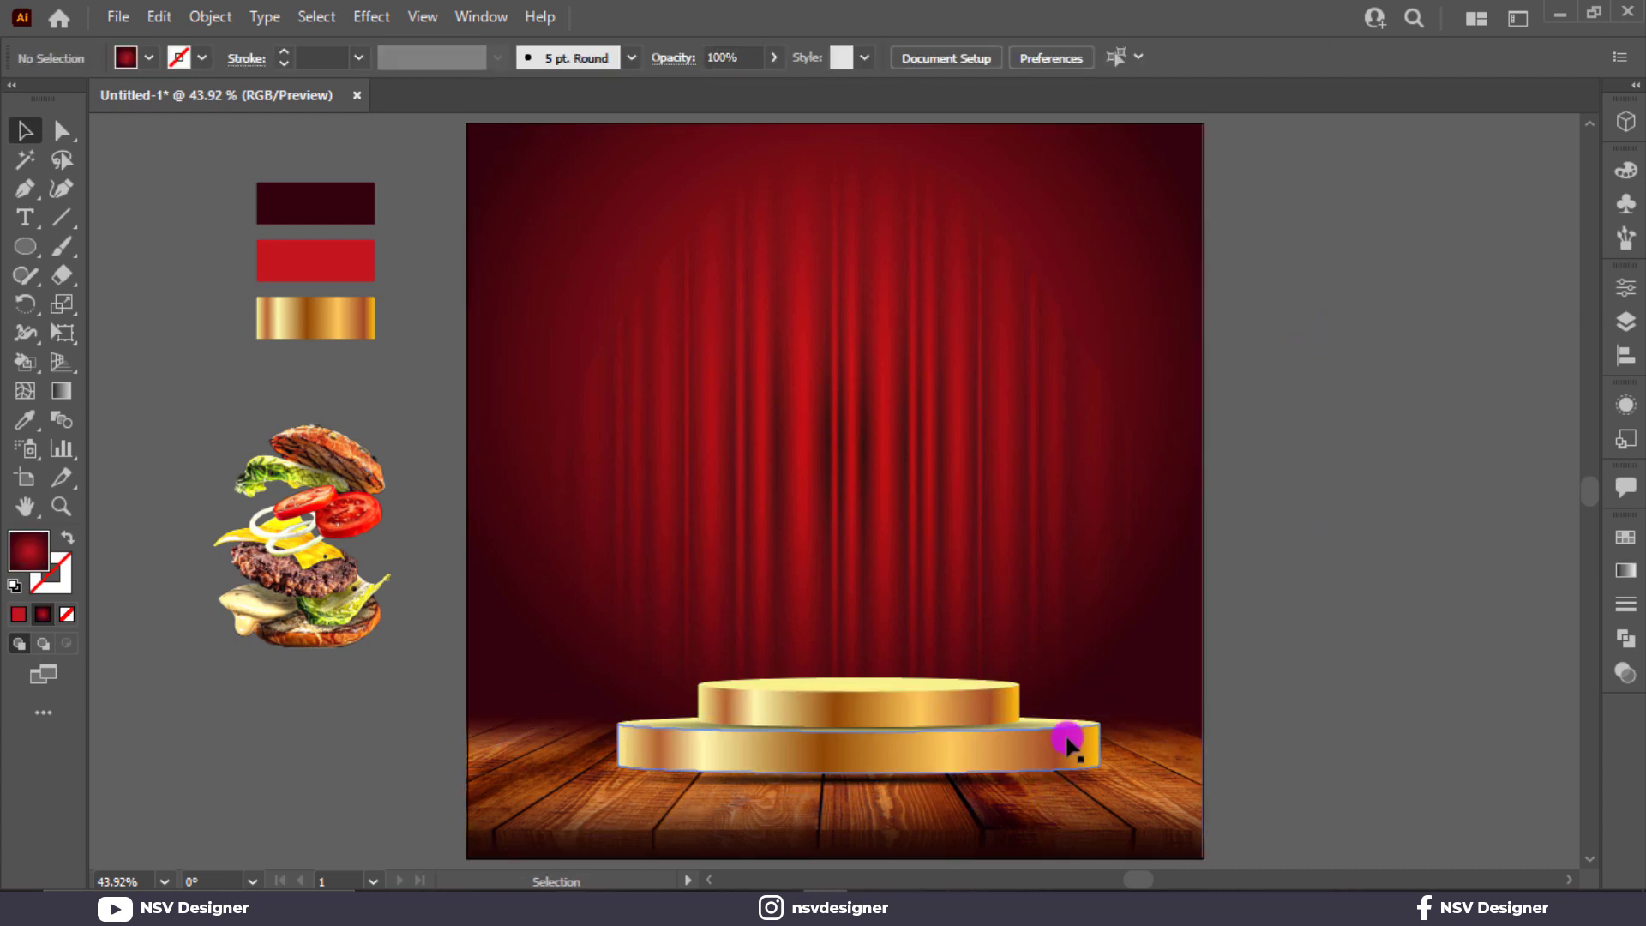
Step: Bring all the gold podium pieces to the front
drag(928, 720, 904, 727)
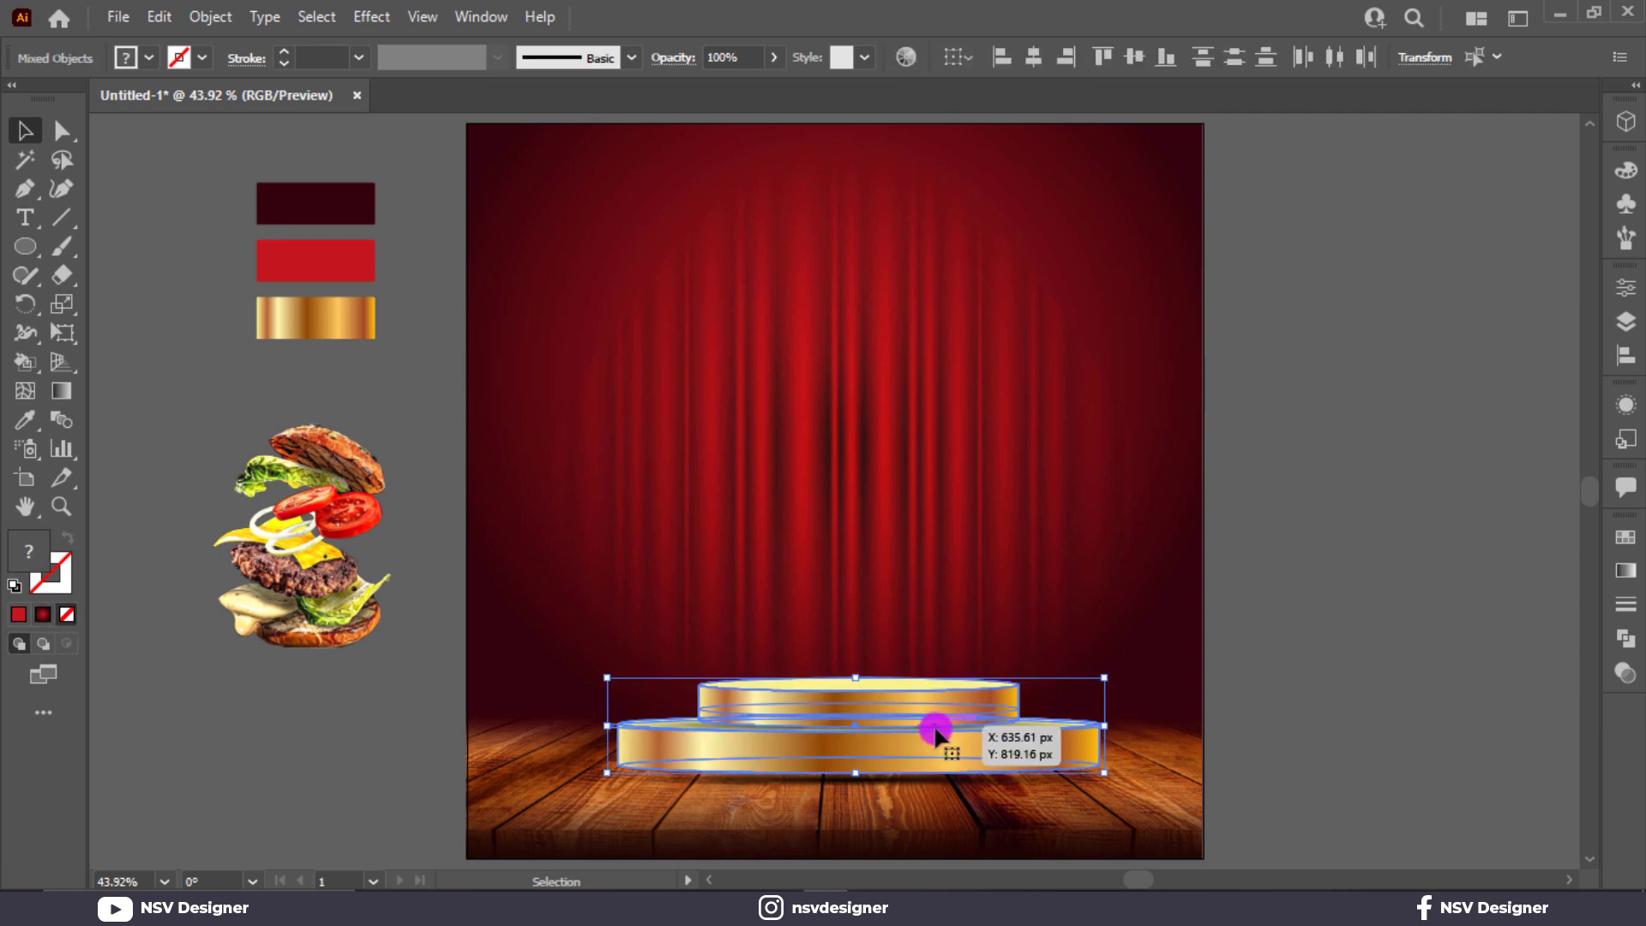
right_click(936, 728)
mouse_move(1140, 604)
click(1204, 598)
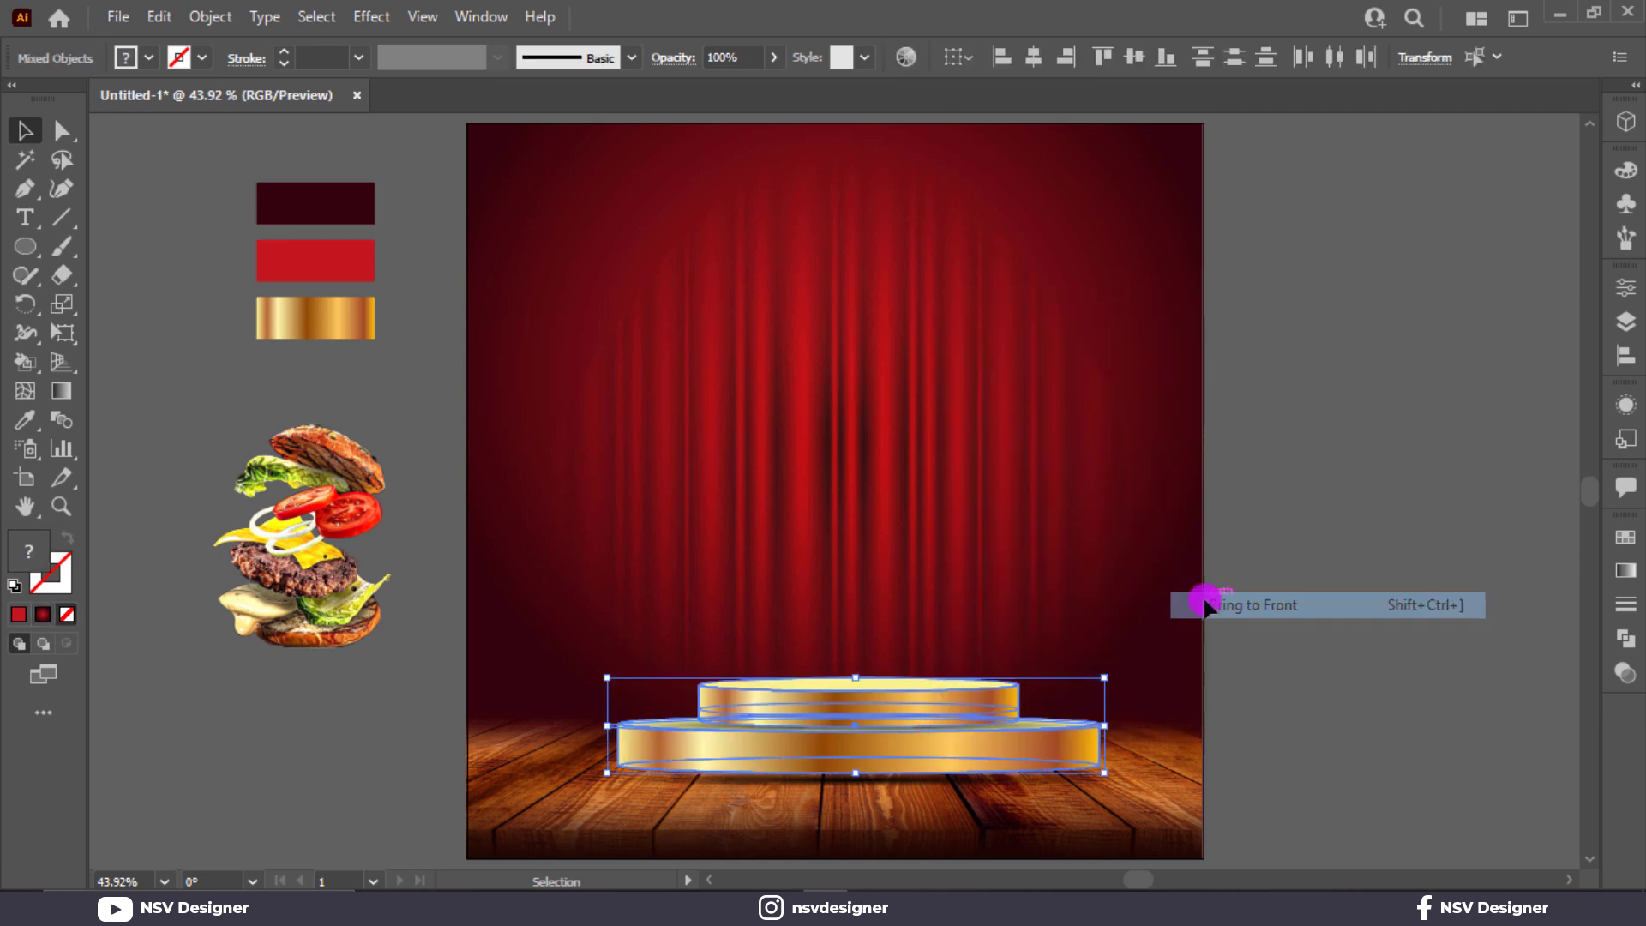
key(ctrl+shift+a)
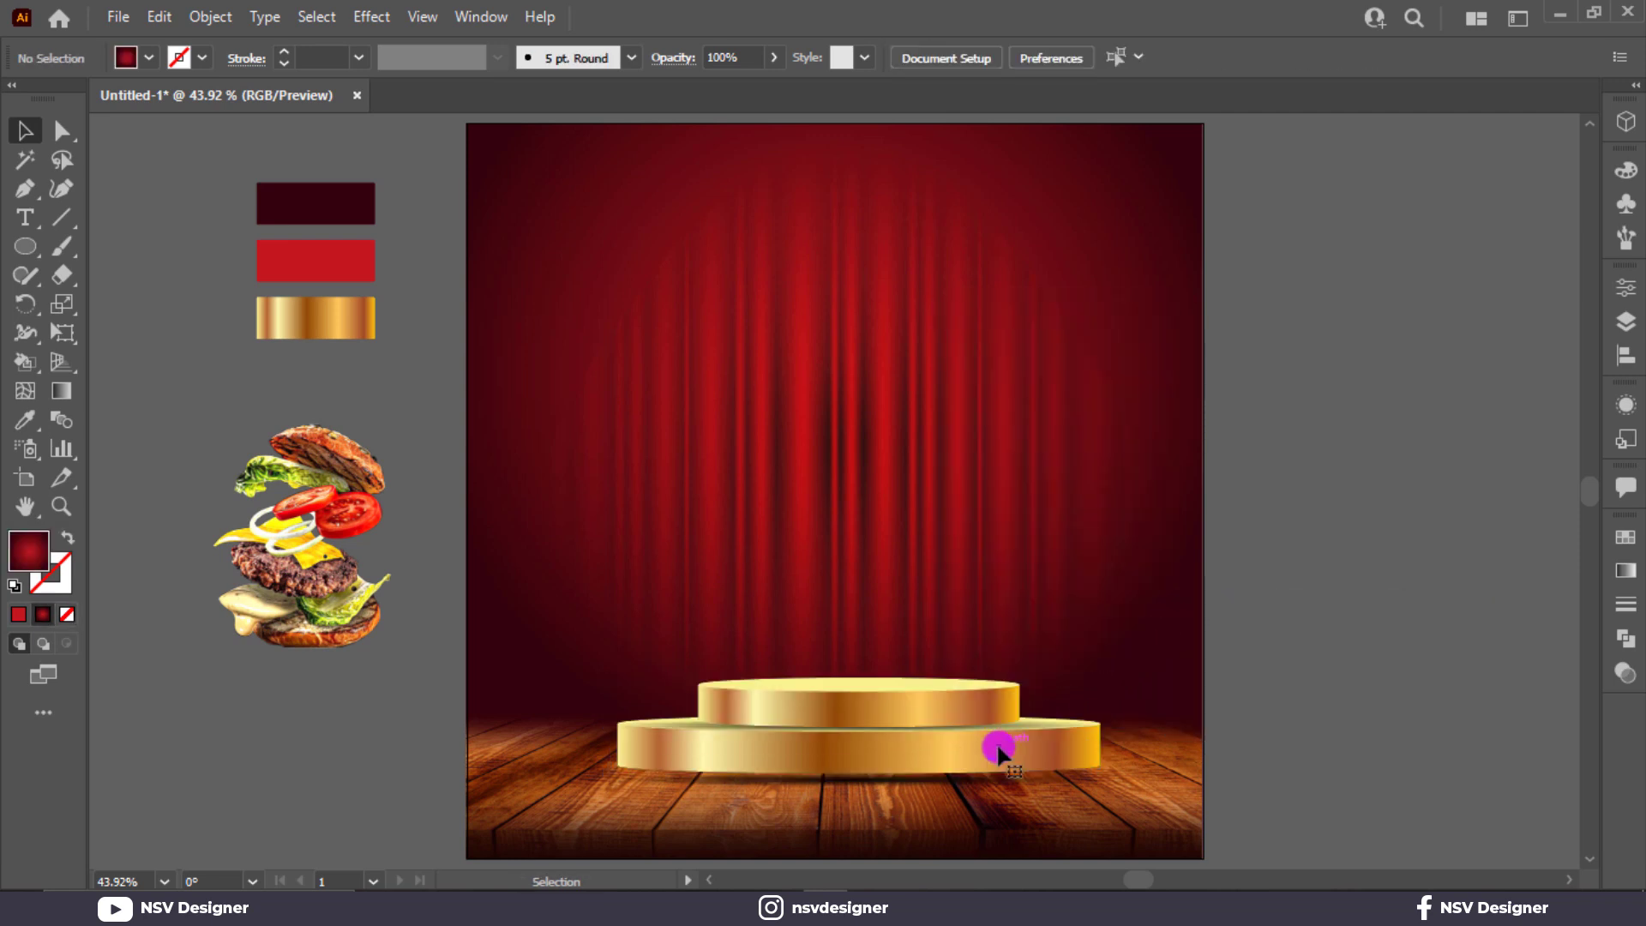
Step: Lower the flat shadow ellipse about 24 px beneath the podium
click(869, 780)
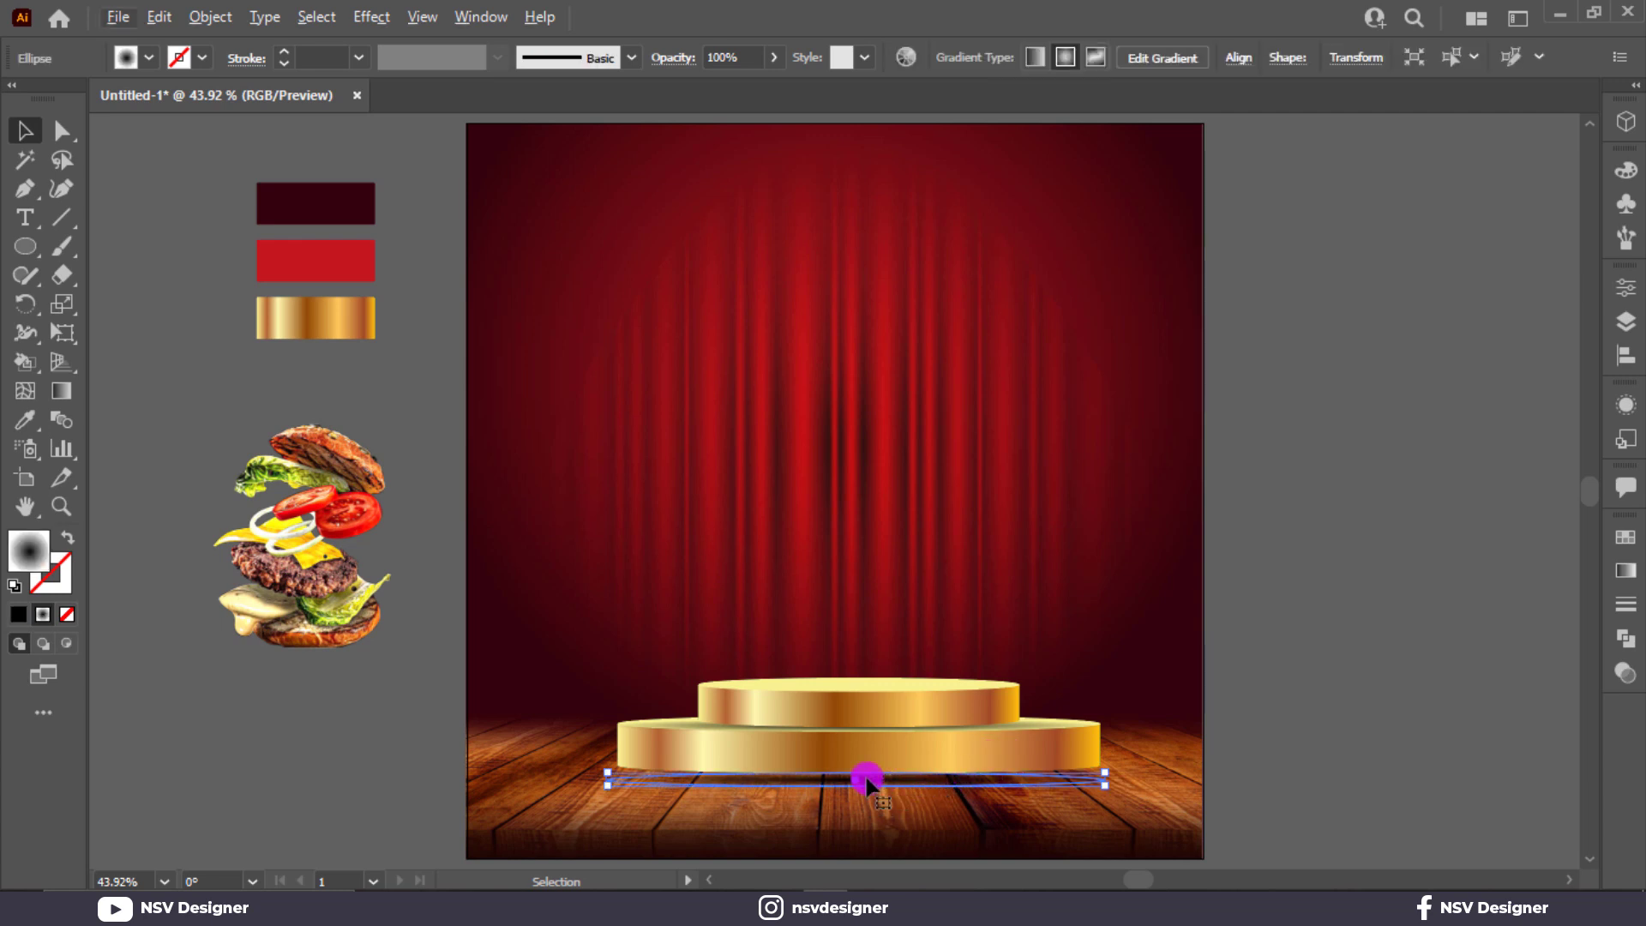
key(ctrl+plus)
key(ctrl+plus)
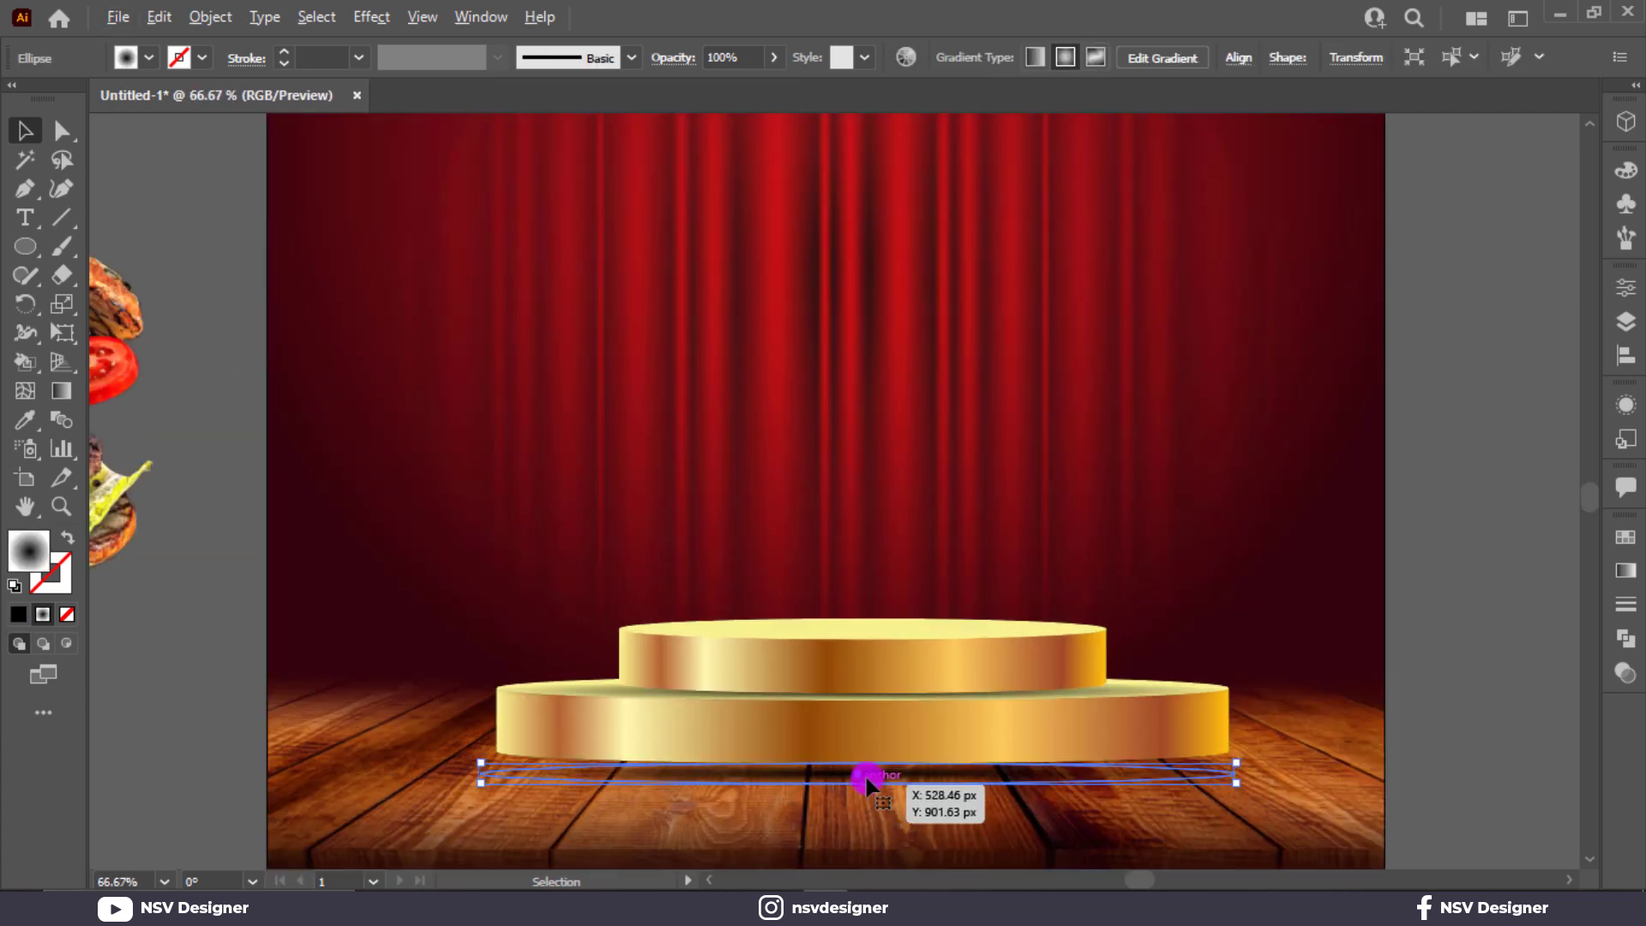
drag(872, 771, 883, 780)
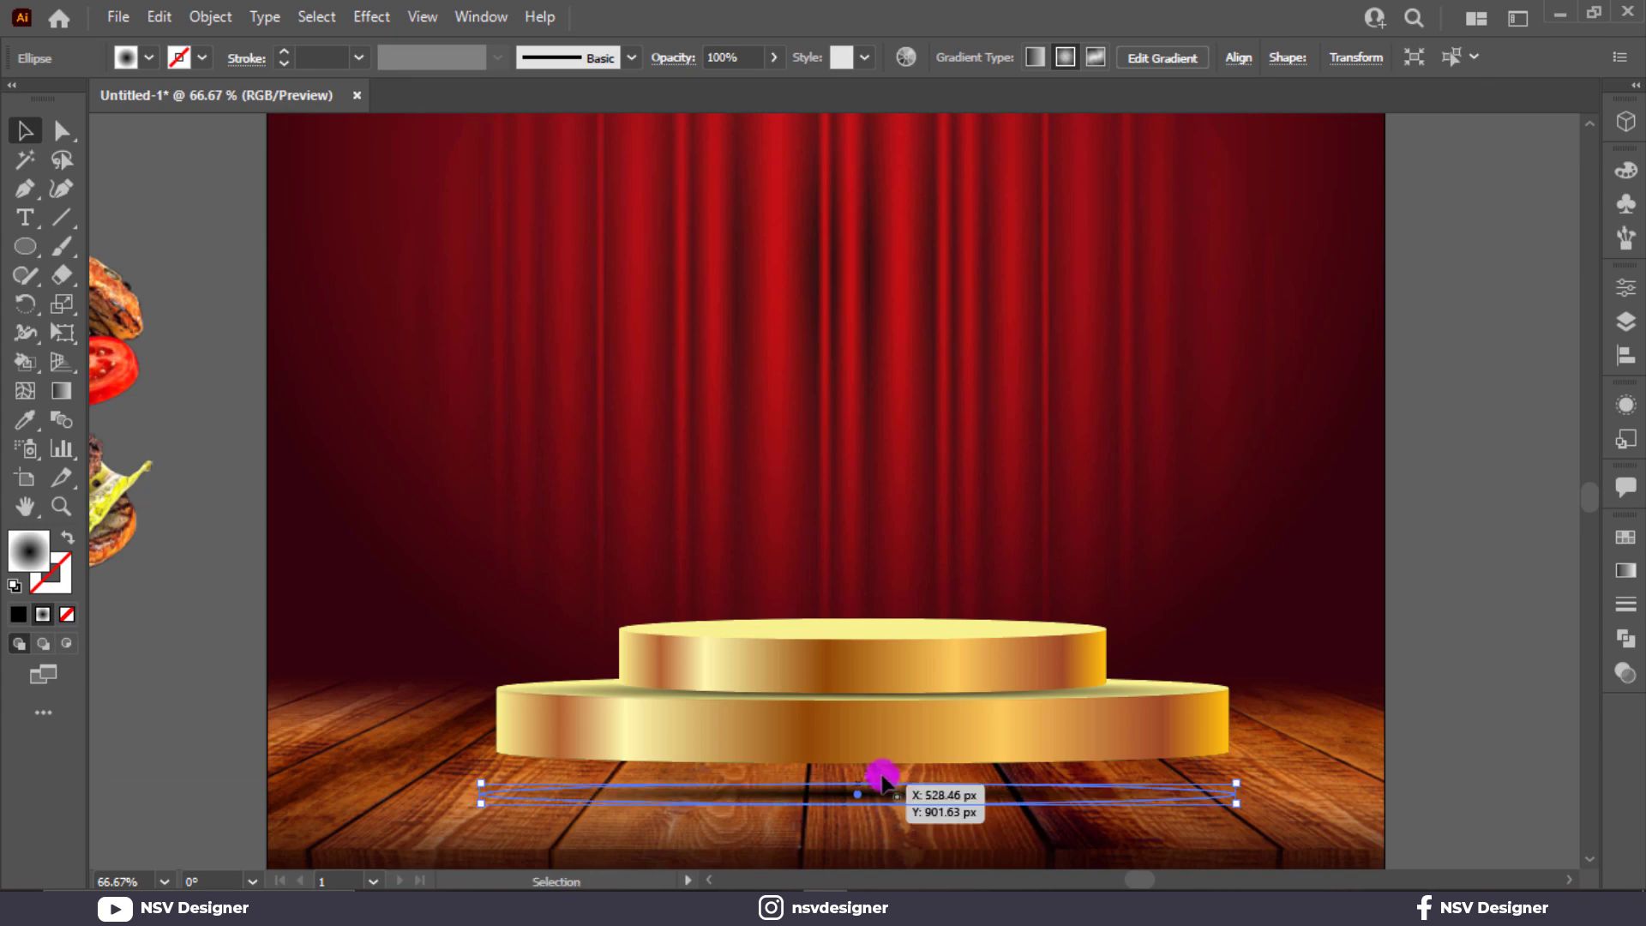
scroll(883, 779, up, 3)
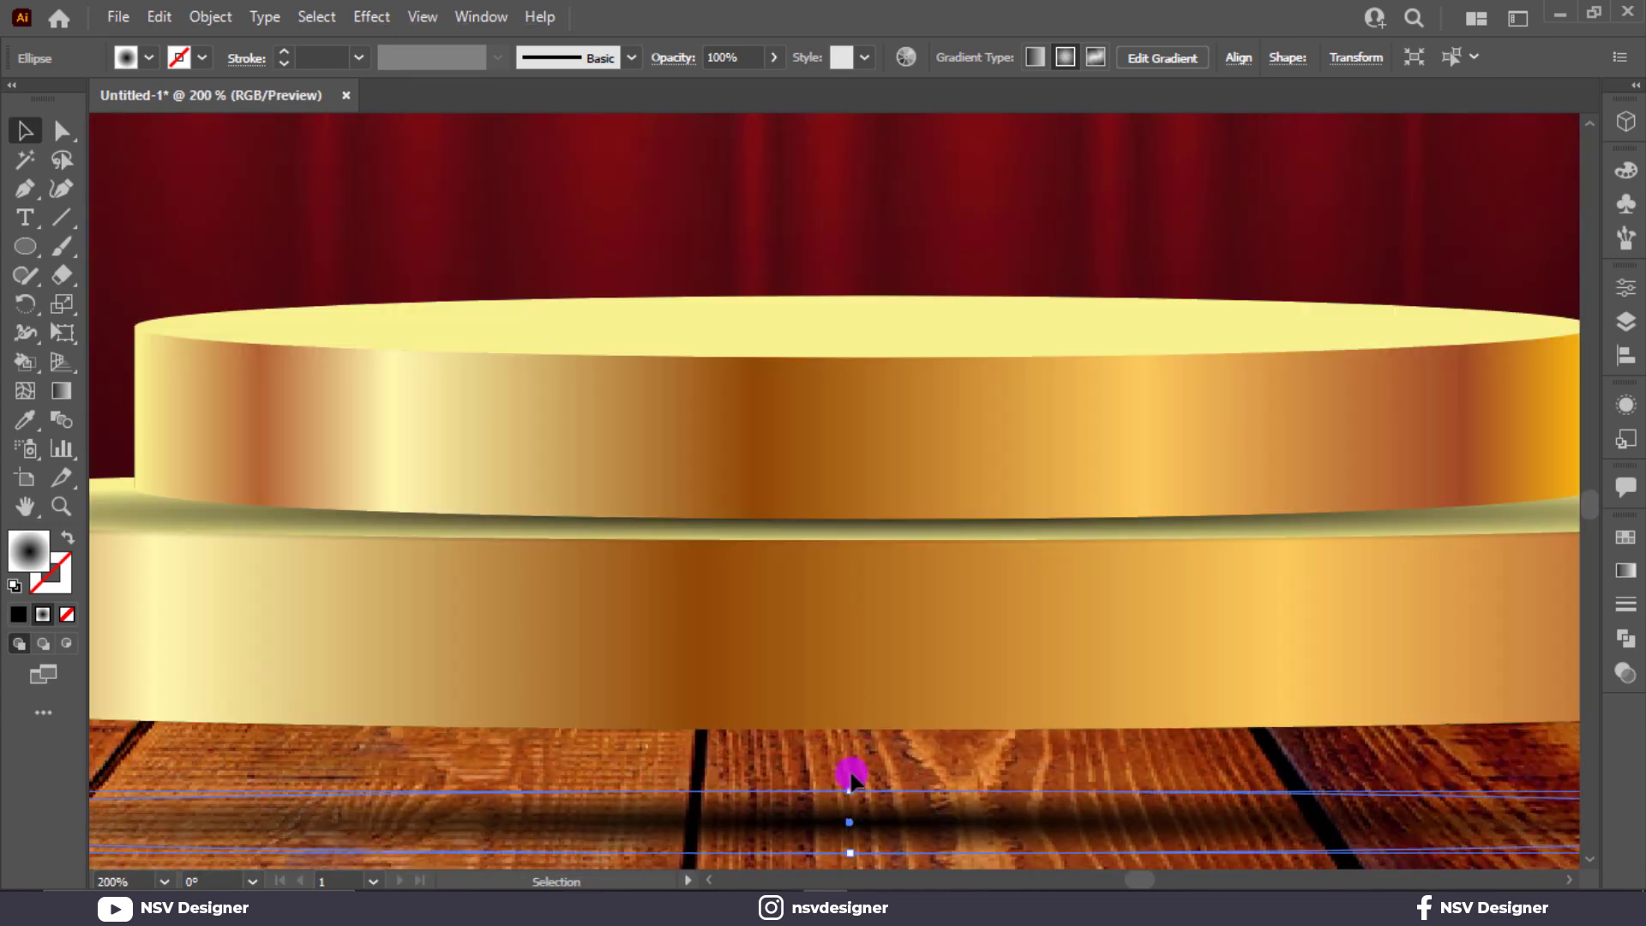
click(851, 778)
Step: Reshape the shadow ellipse to about 676 × 48 px and nudge it up about 13 px under the base
click(849, 798)
drag(851, 780, 853, 683)
key(ctrl+0)
click(1066, 746)
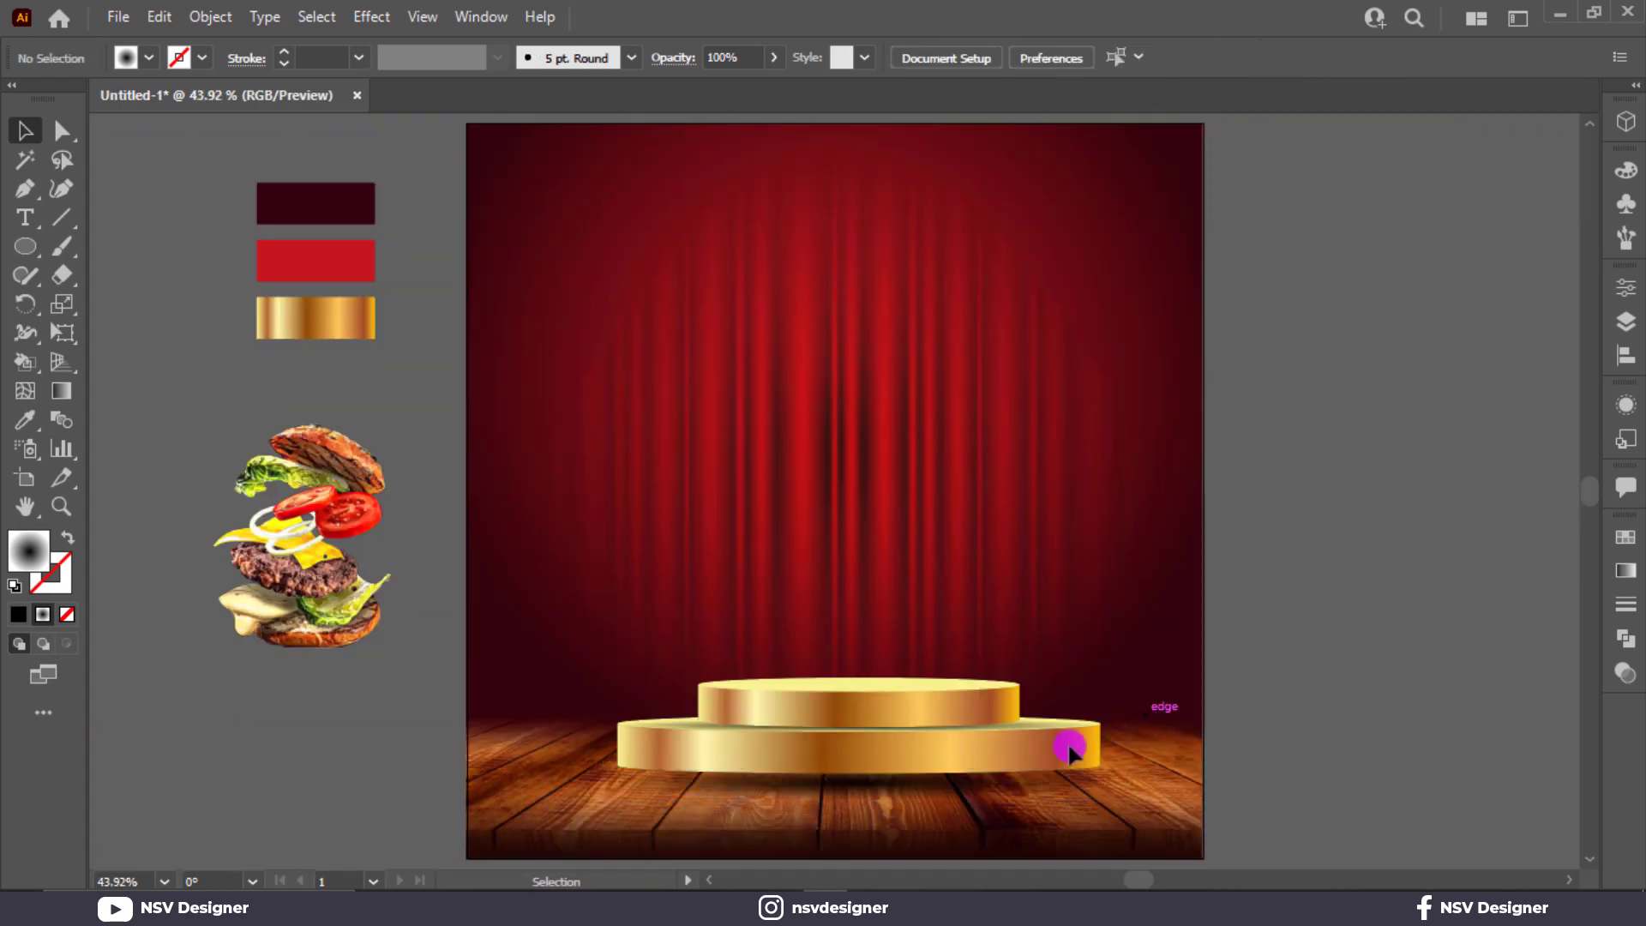
drag(943, 783, 941, 776)
click(1215, 770)
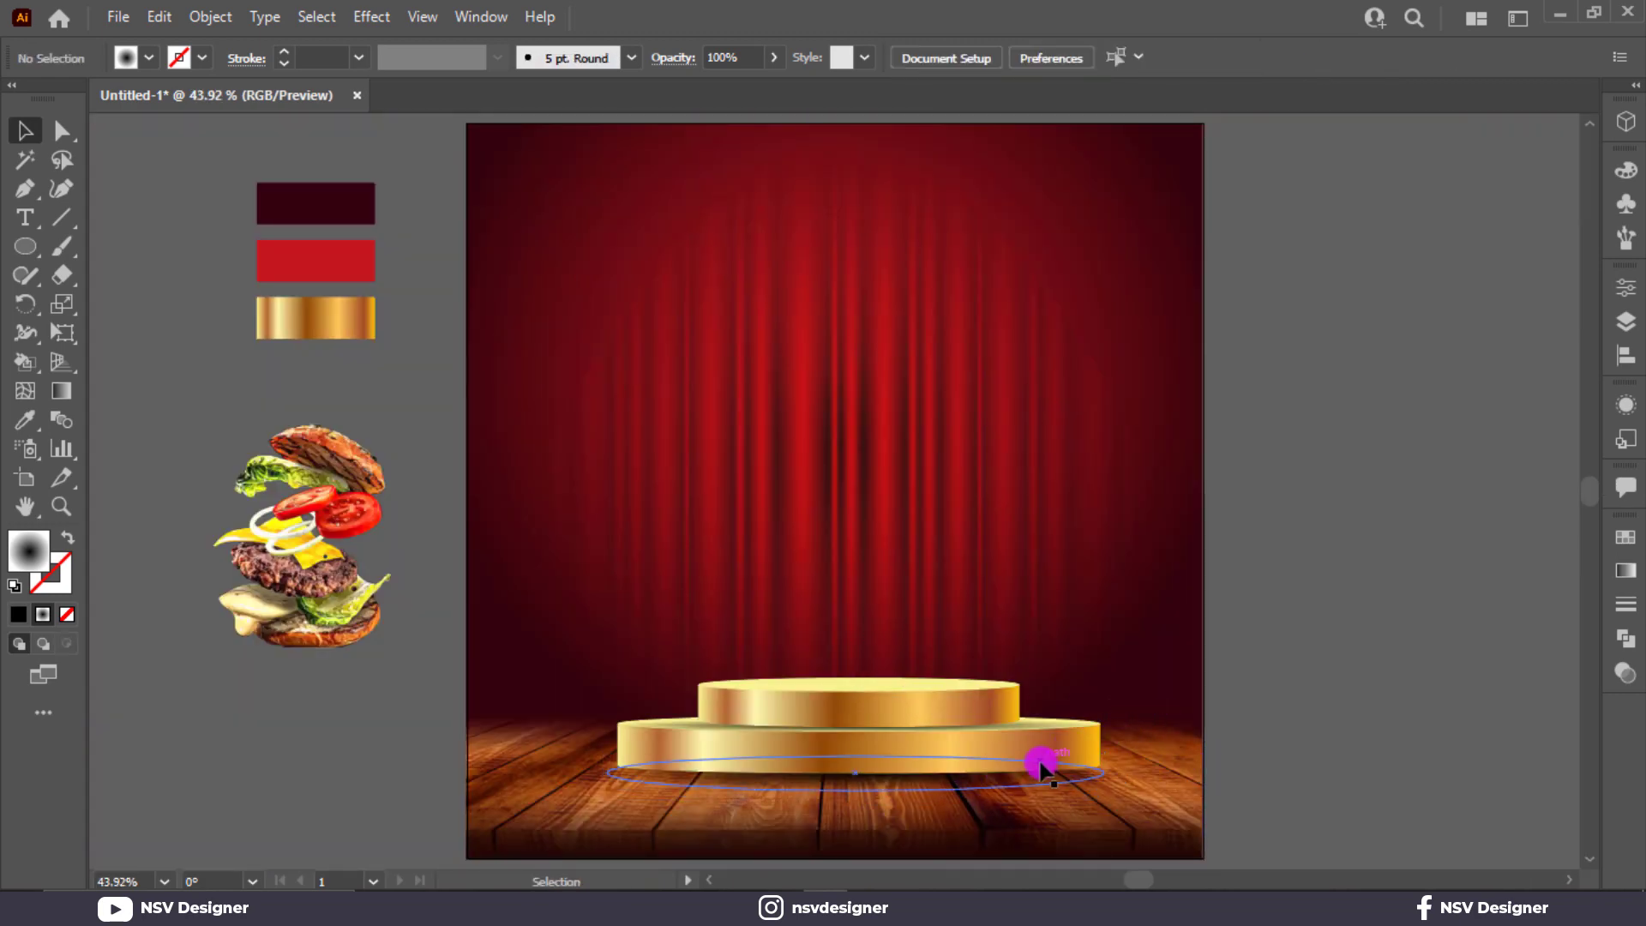
click(1003, 771)
scroll(931, 772, up, 1)
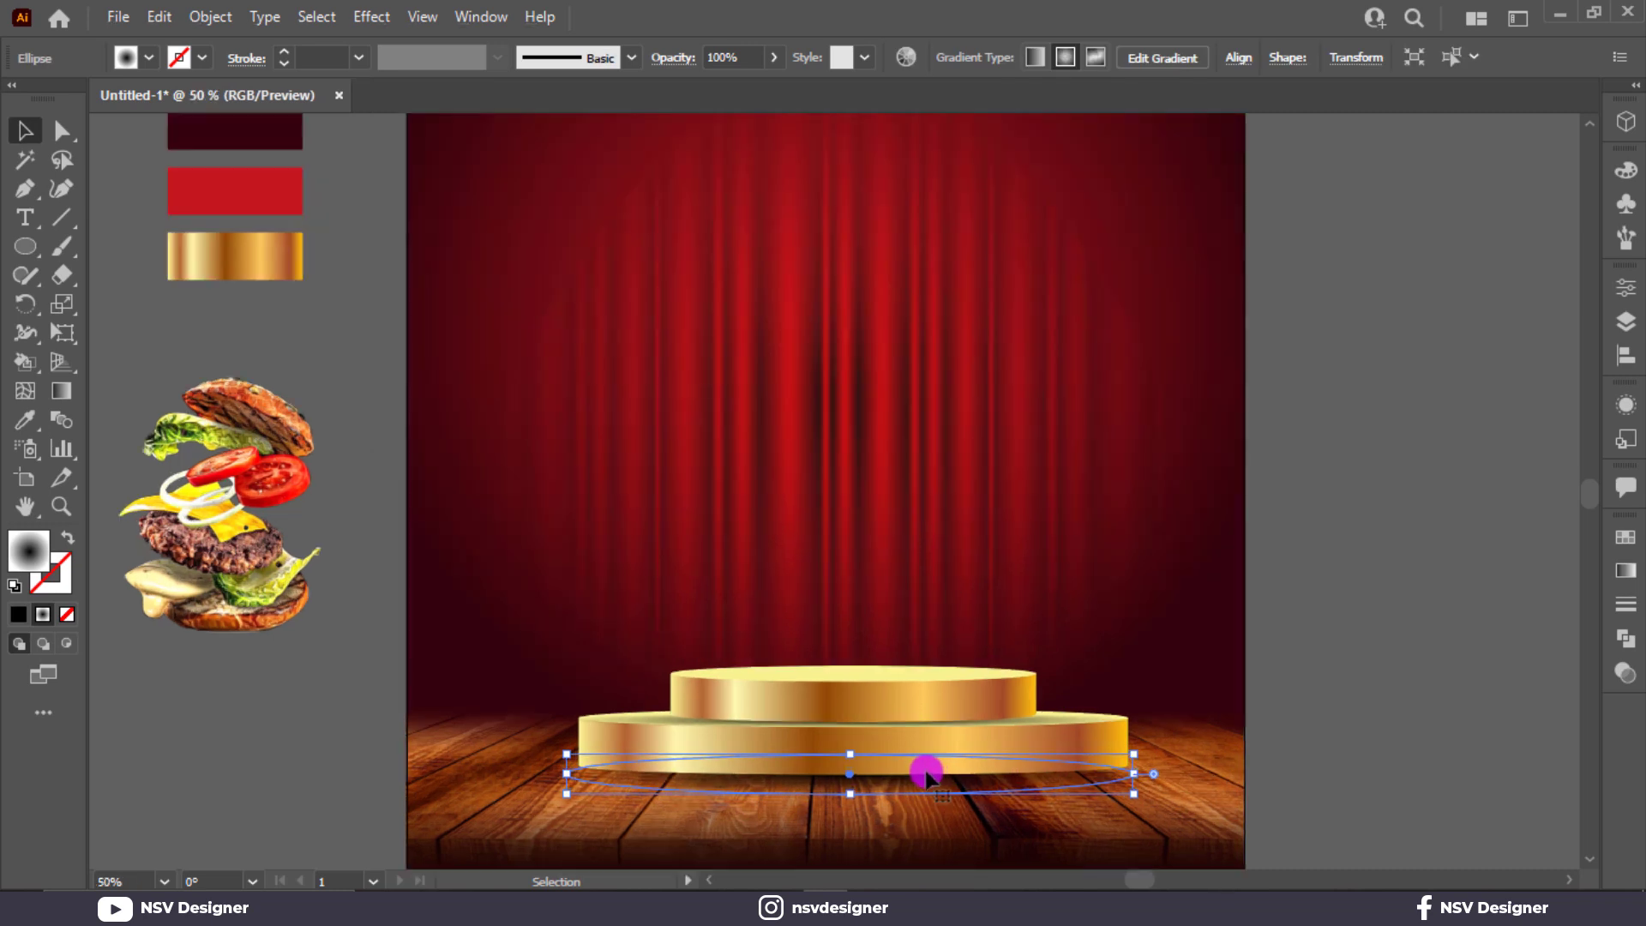
Step: Enlarge the shadow to about 755 × 63 px, wider than the tier, and apply a 14 px Gaussian Blur
drag(850, 757, 850, 741)
drag(1139, 766, 1181, 769)
click(384, 19)
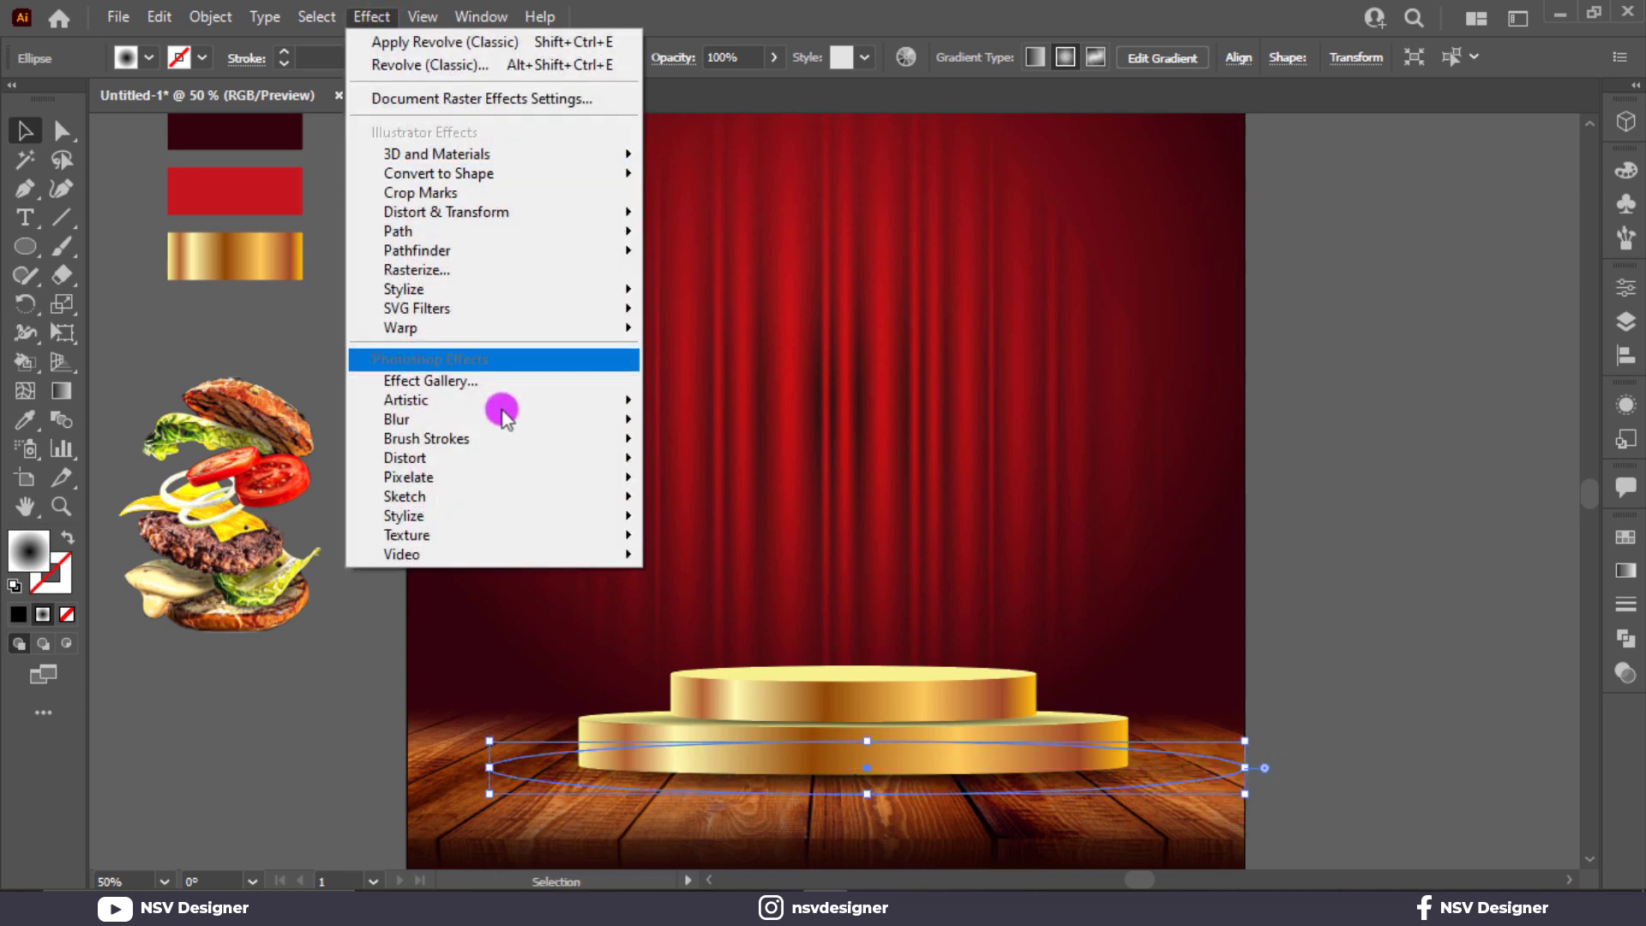
mouse_move(504, 422)
click(715, 428)
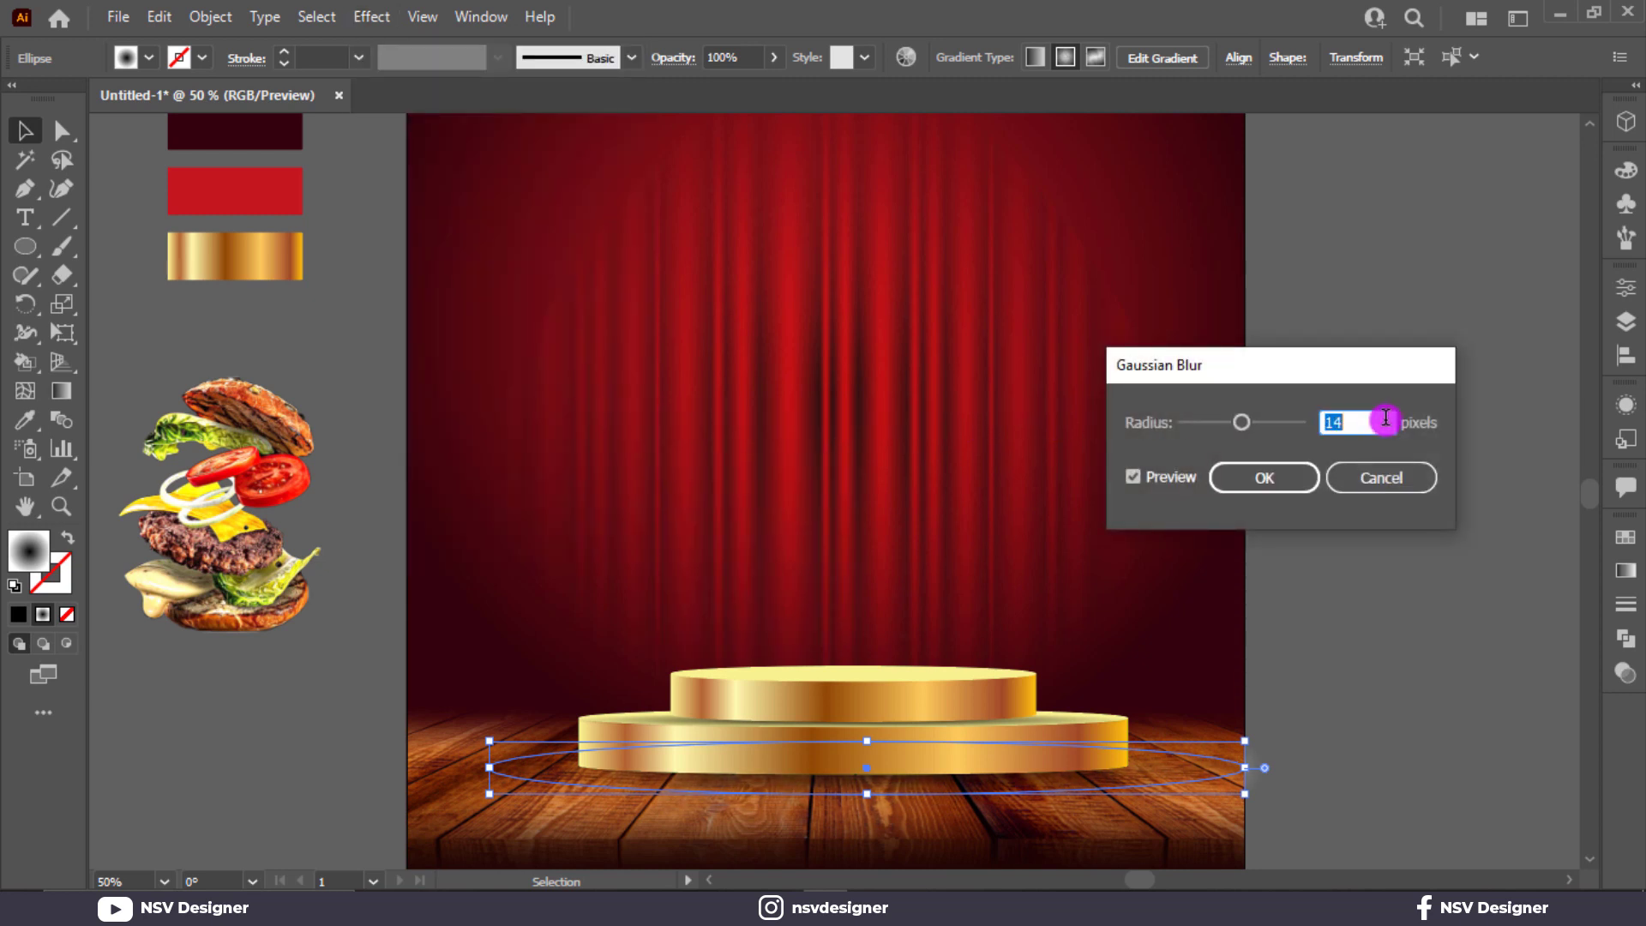
click(1235, 477)
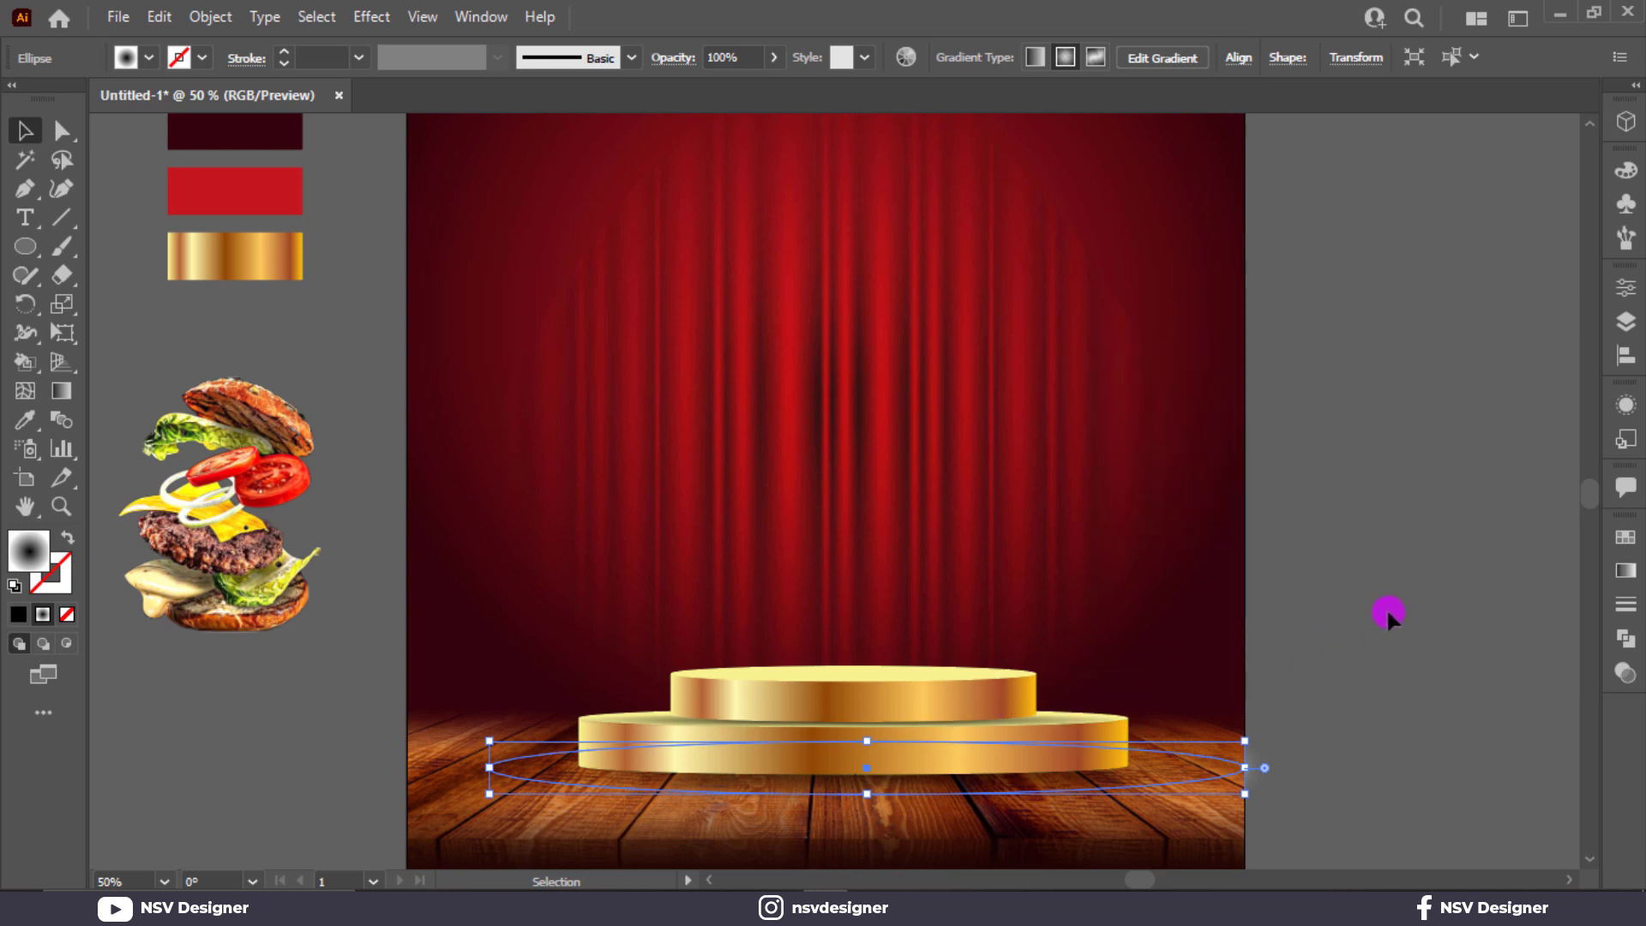
click(1389, 615)
click(1150, 680)
click(1432, 639)
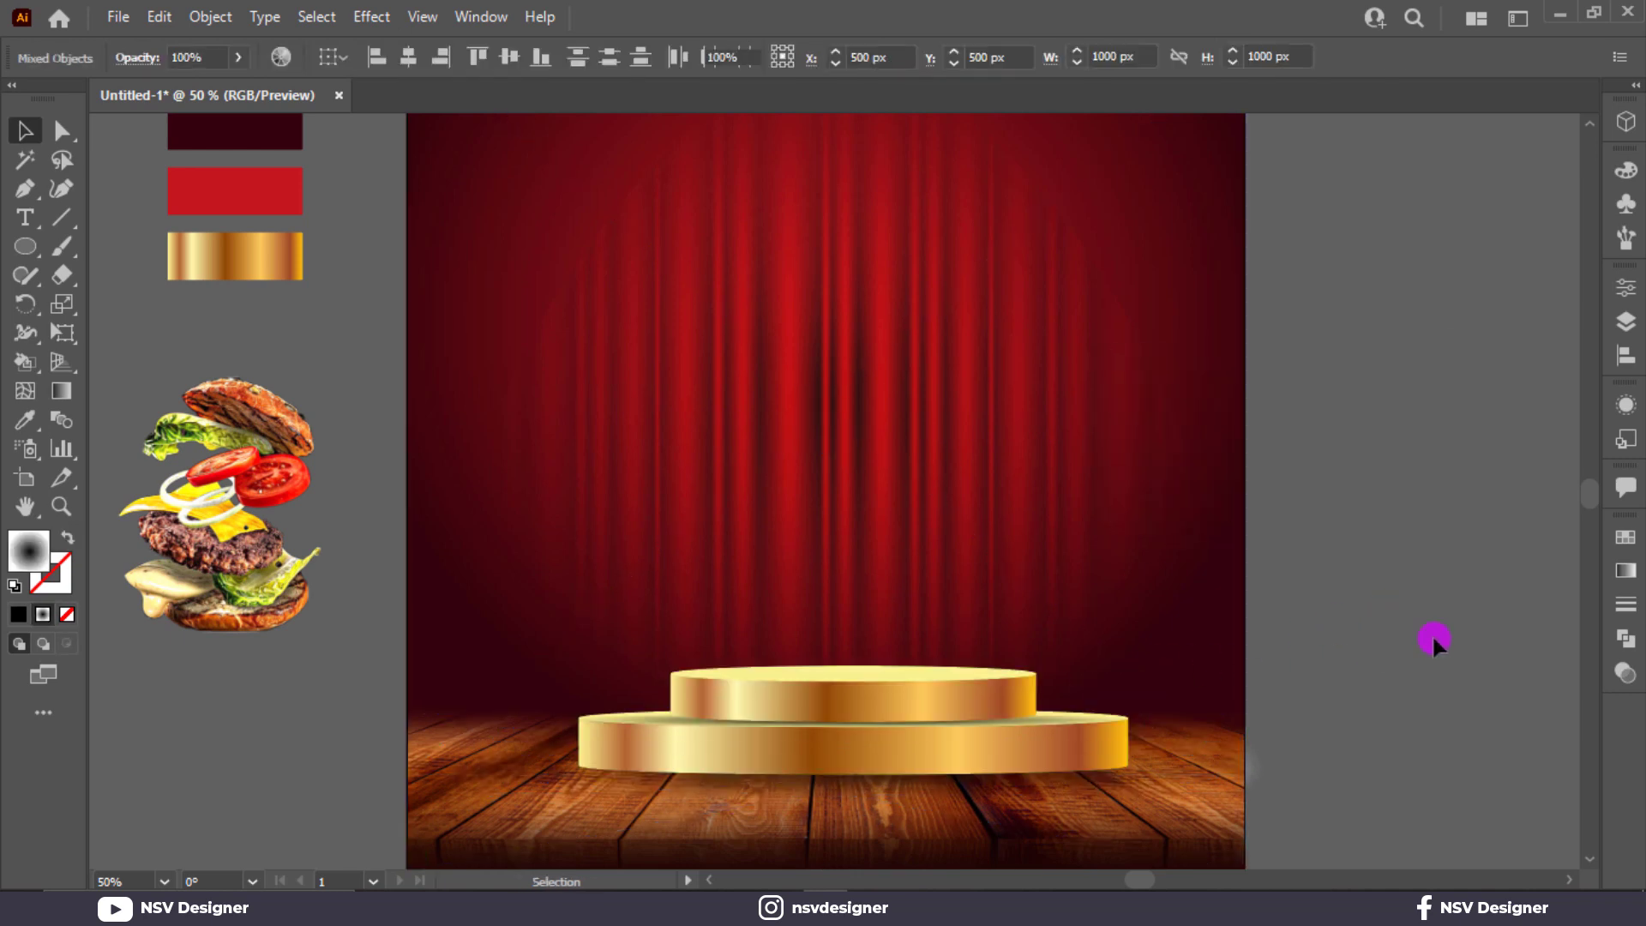
Step: Lock the top podium tier so the lower tier's ellipse can be selected
click(1009, 723)
click(943, 730)
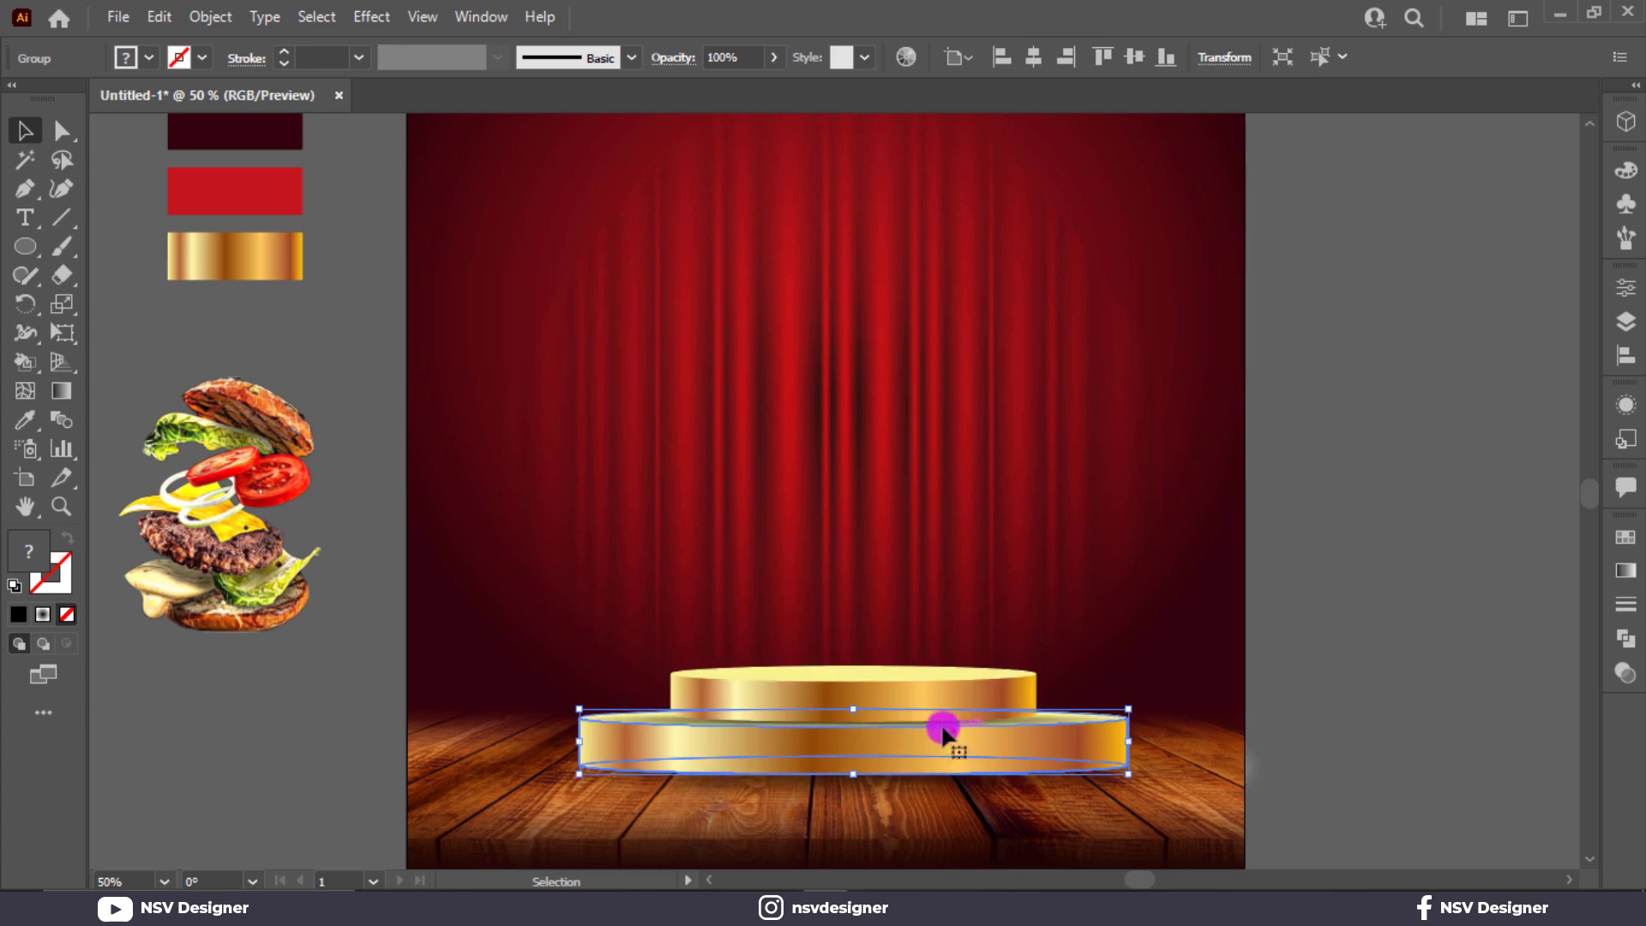
scroll(1063, 720, up, 3)
scroll(1217, 716, down, 2)
click(1422, 662)
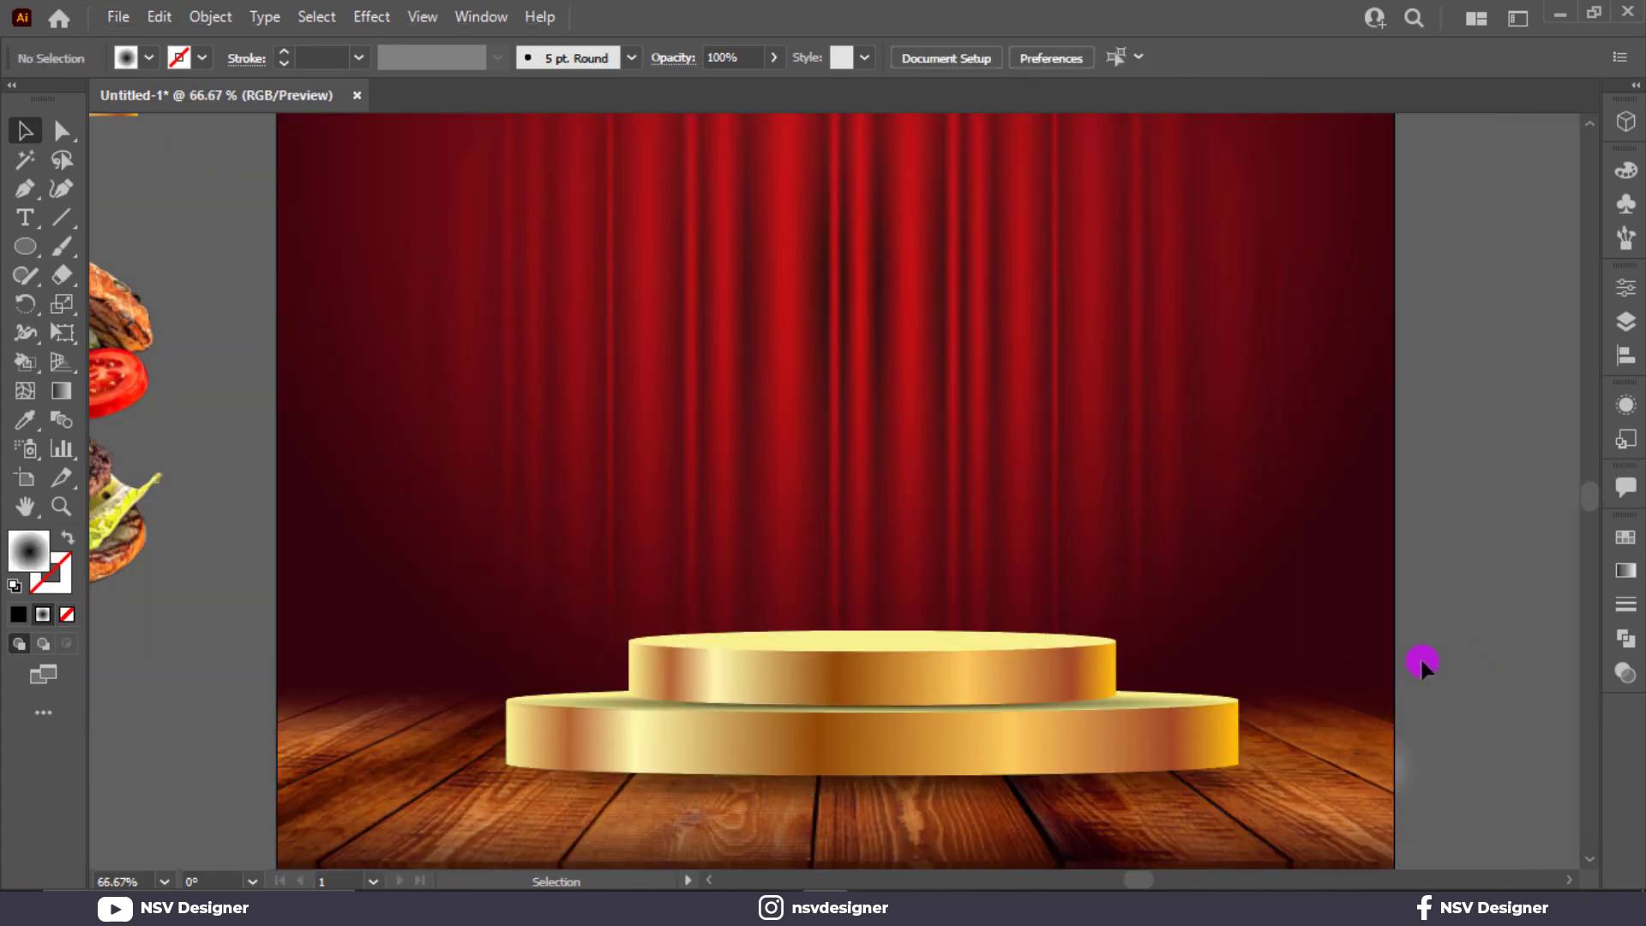
click(1017, 675)
click(1018, 669)
key(ctrl+2)
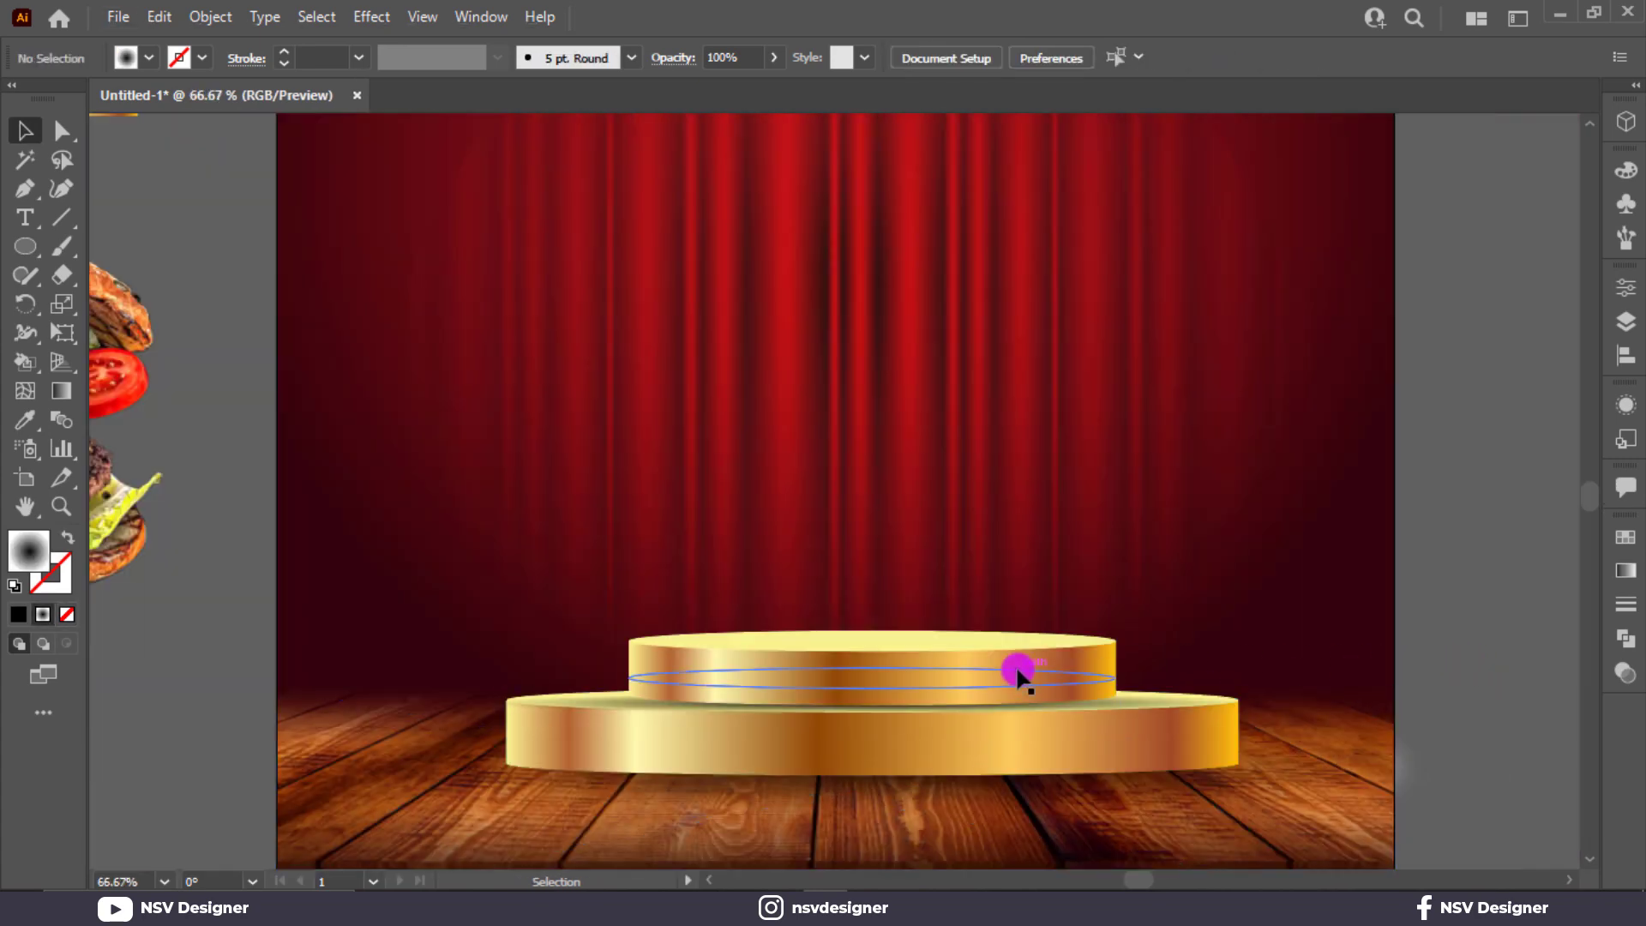
click(1019, 673)
drag(944, 677, 966, 607)
key(ctrl+z)
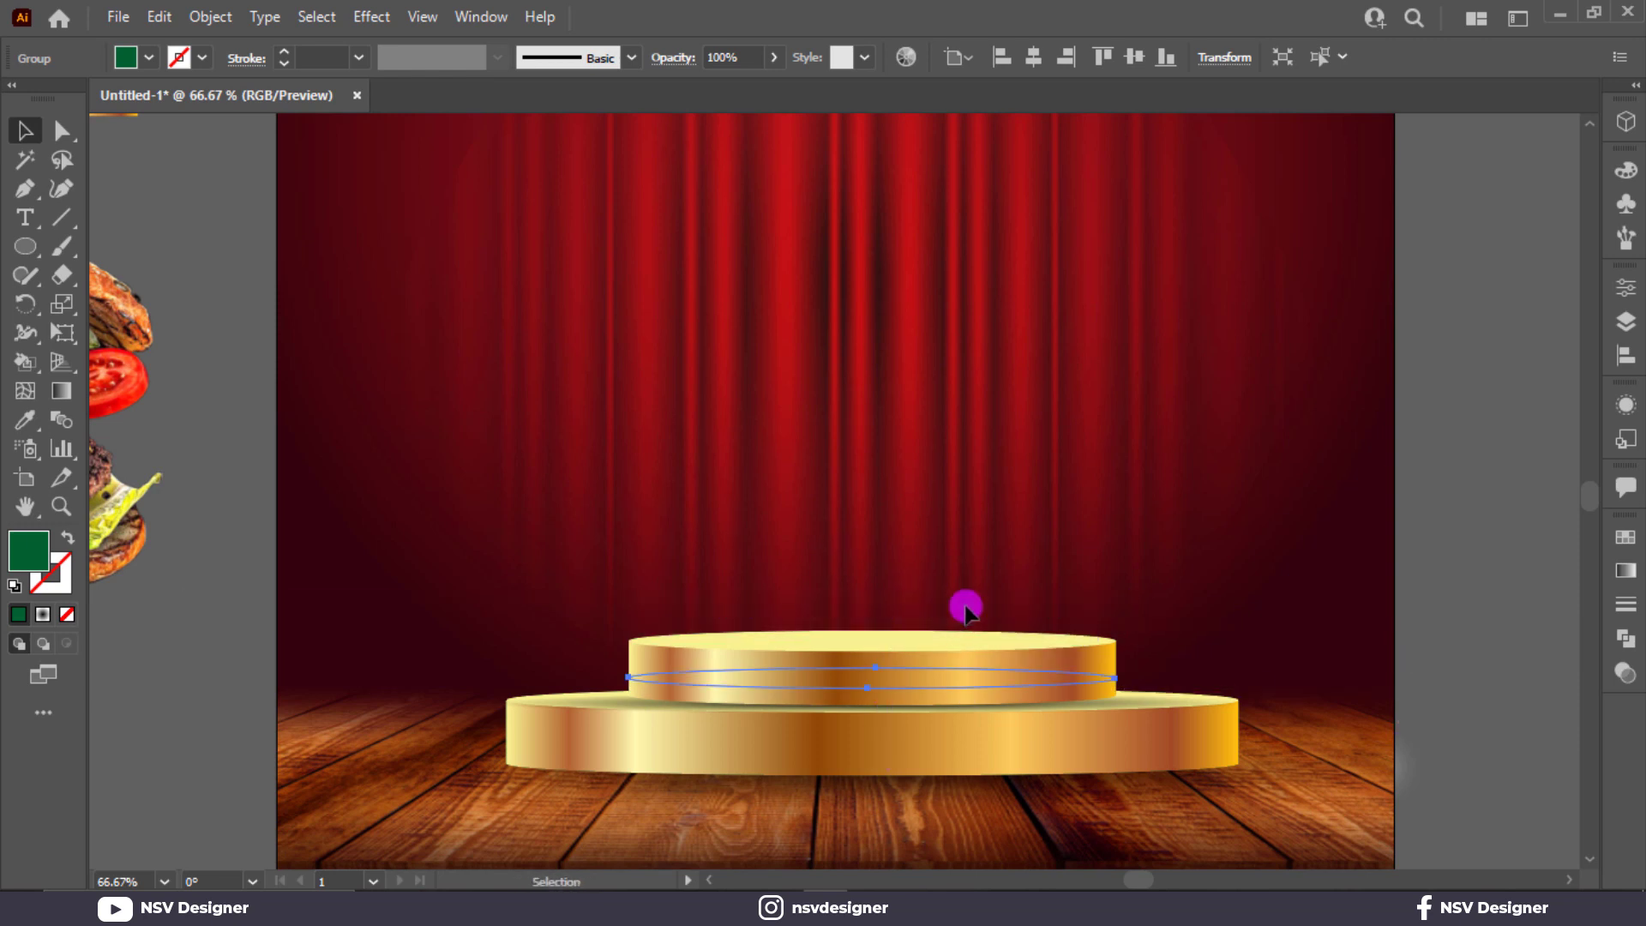
Step: Give the lower tier's top ellipse a Gaussian Blur with a 1 px radius
click(902, 706)
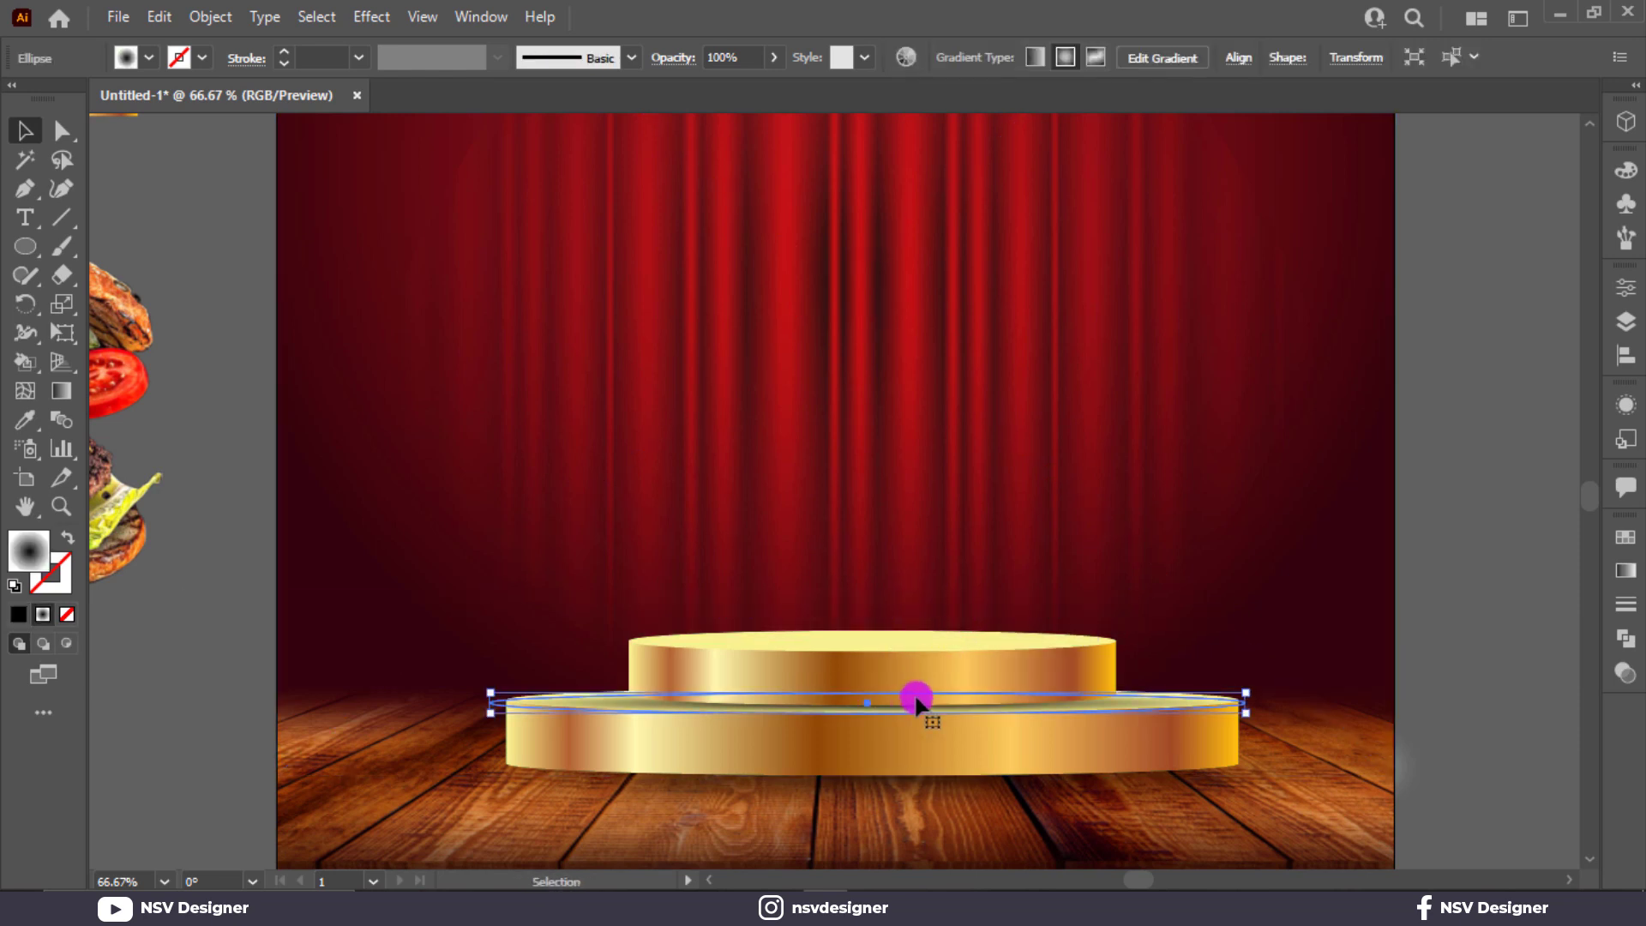
click(371, 18)
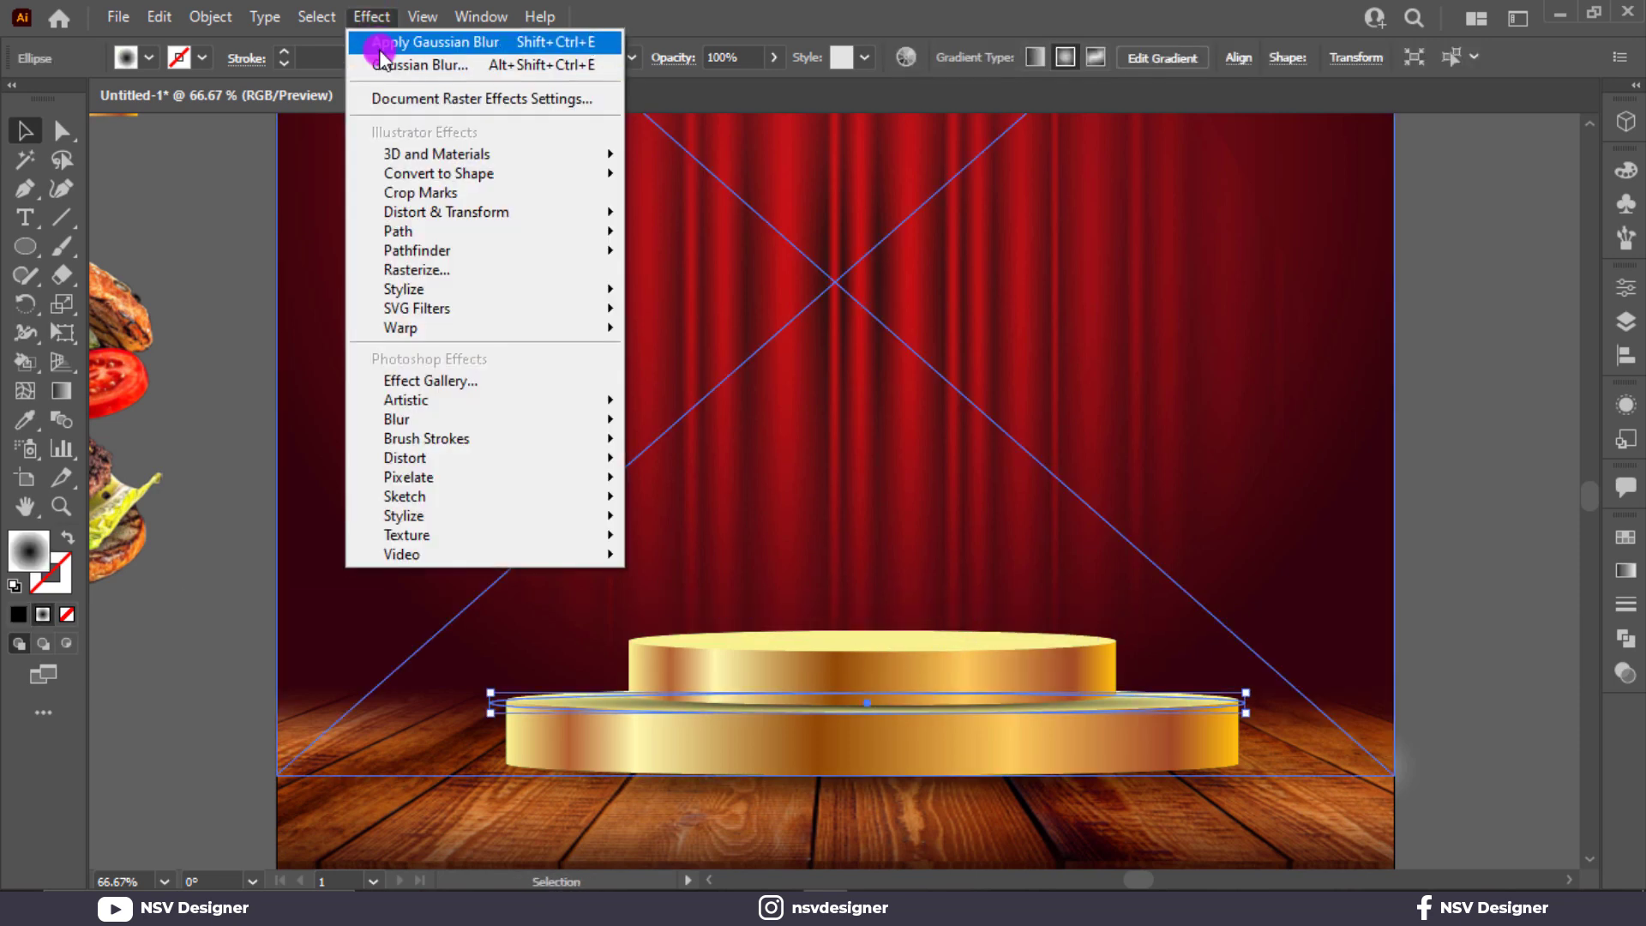
click(381, 42)
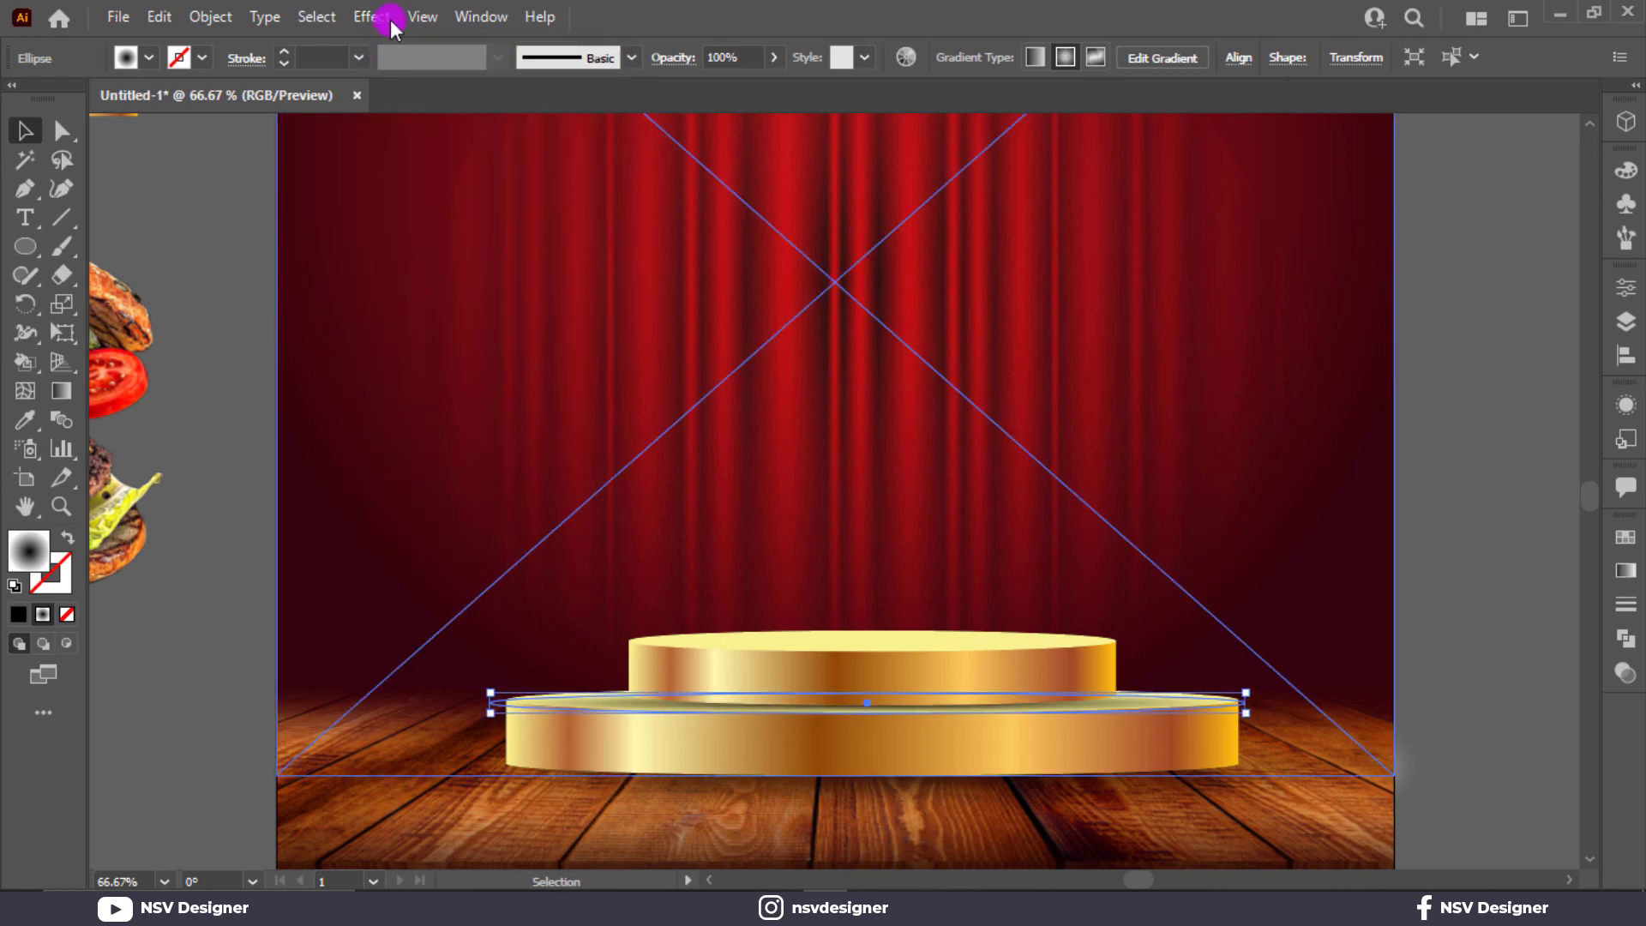
click(390, 19)
mouse_move(450, 417)
click(763, 423)
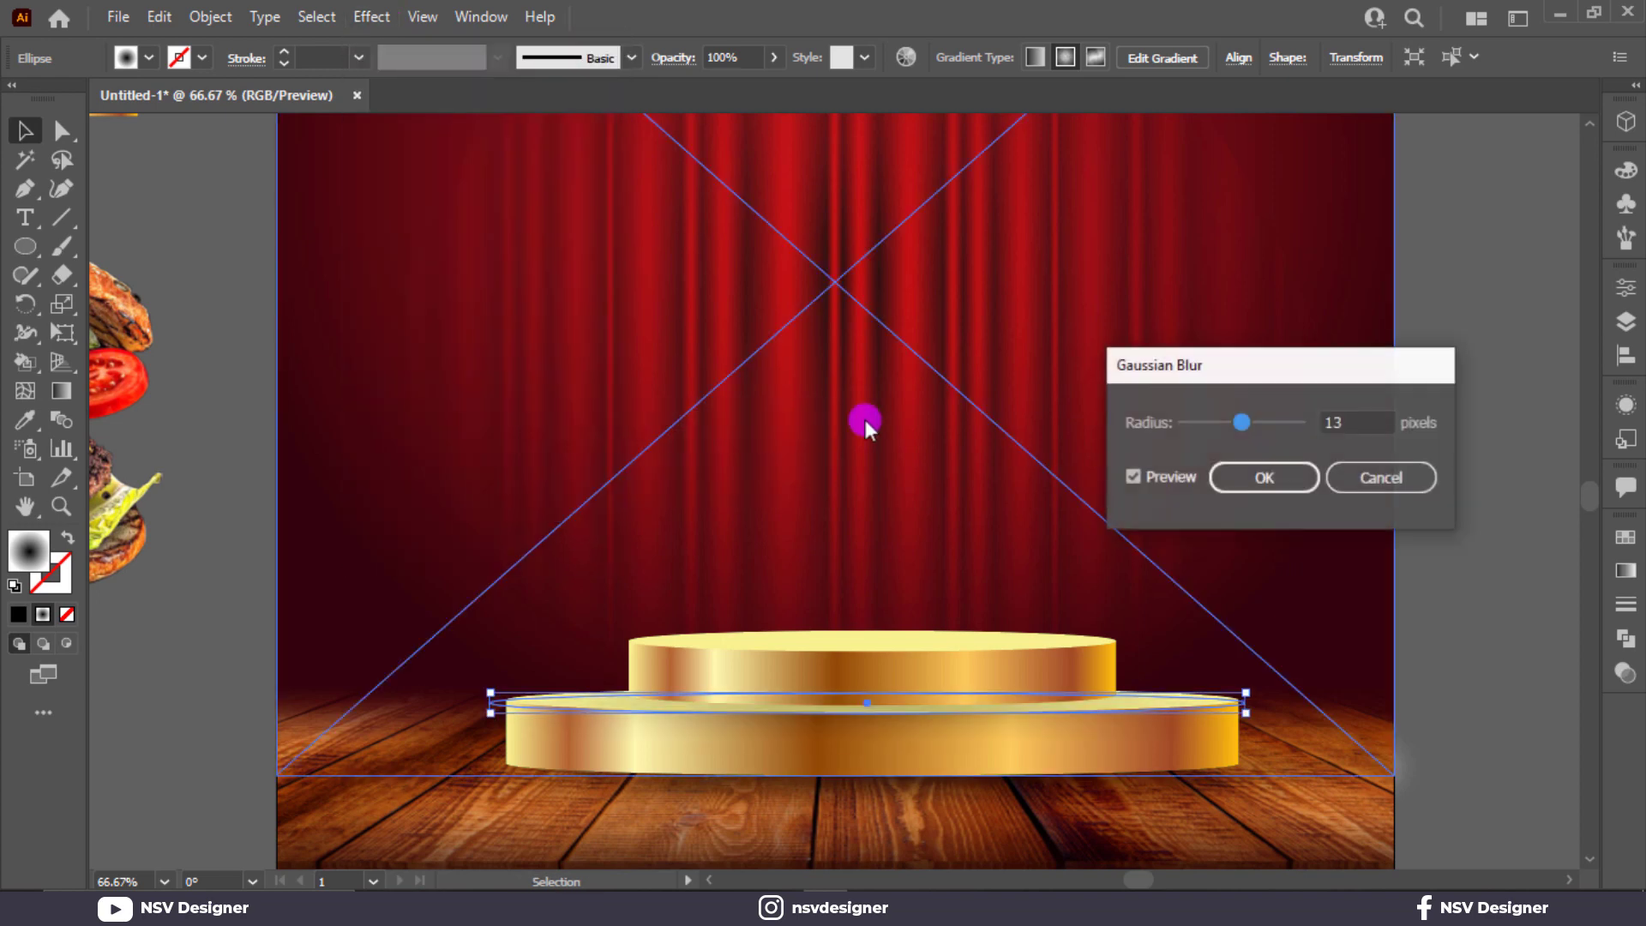
drag(1232, 426, 1199, 427)
click(1372, 423)
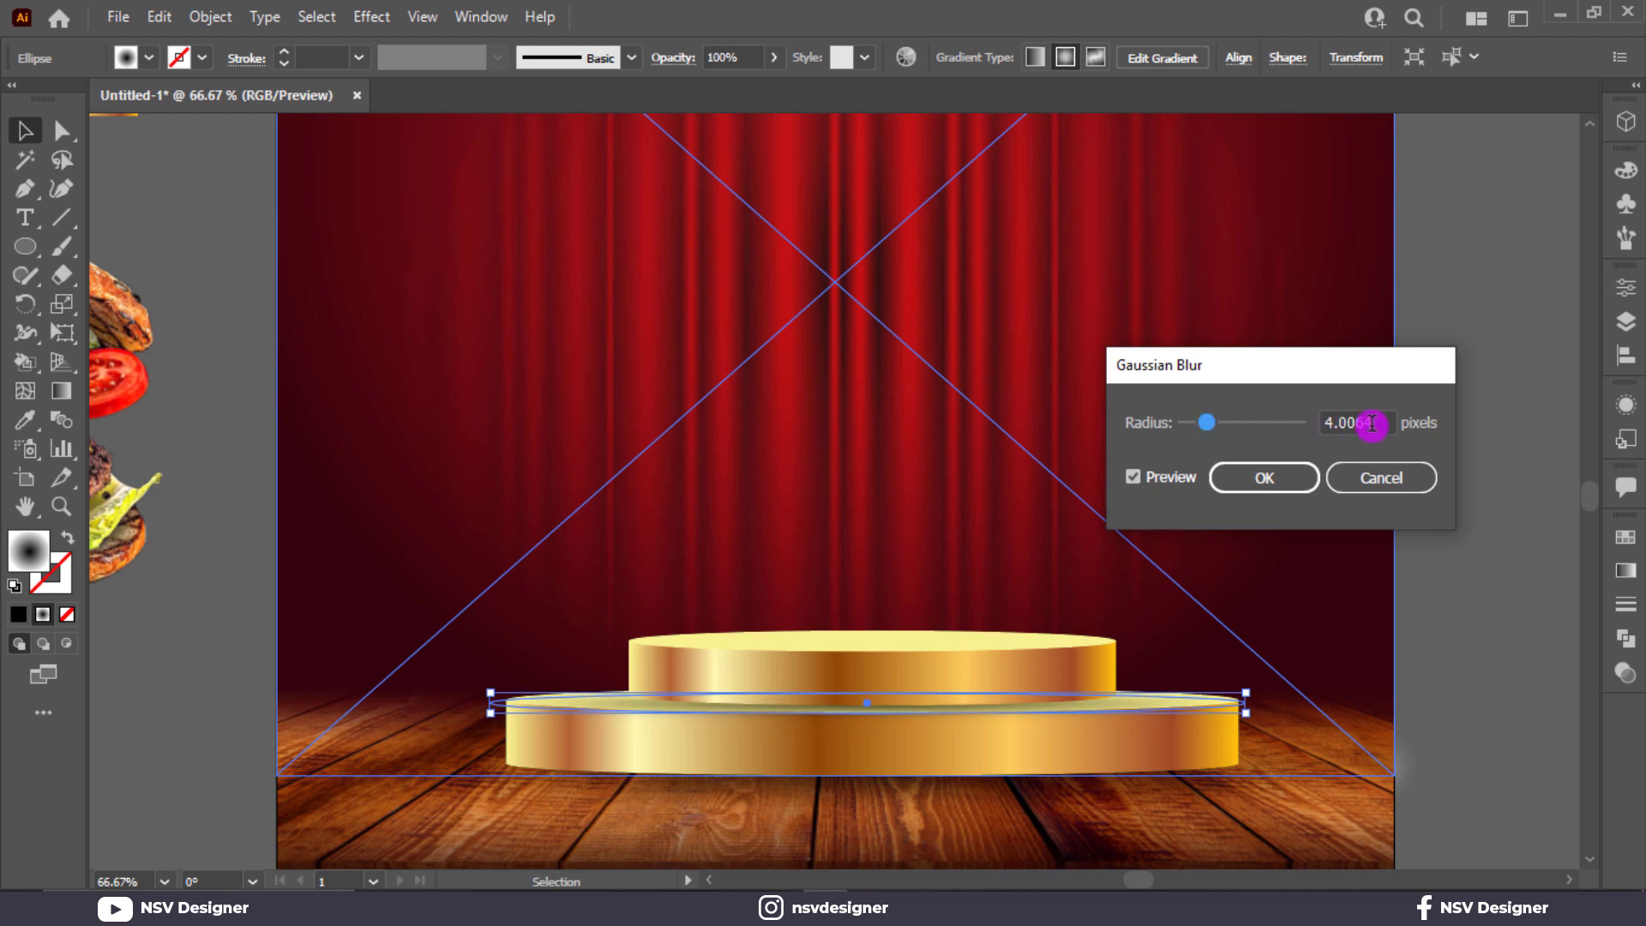
key(BackSpace)
text(1)
click(1304, 477)
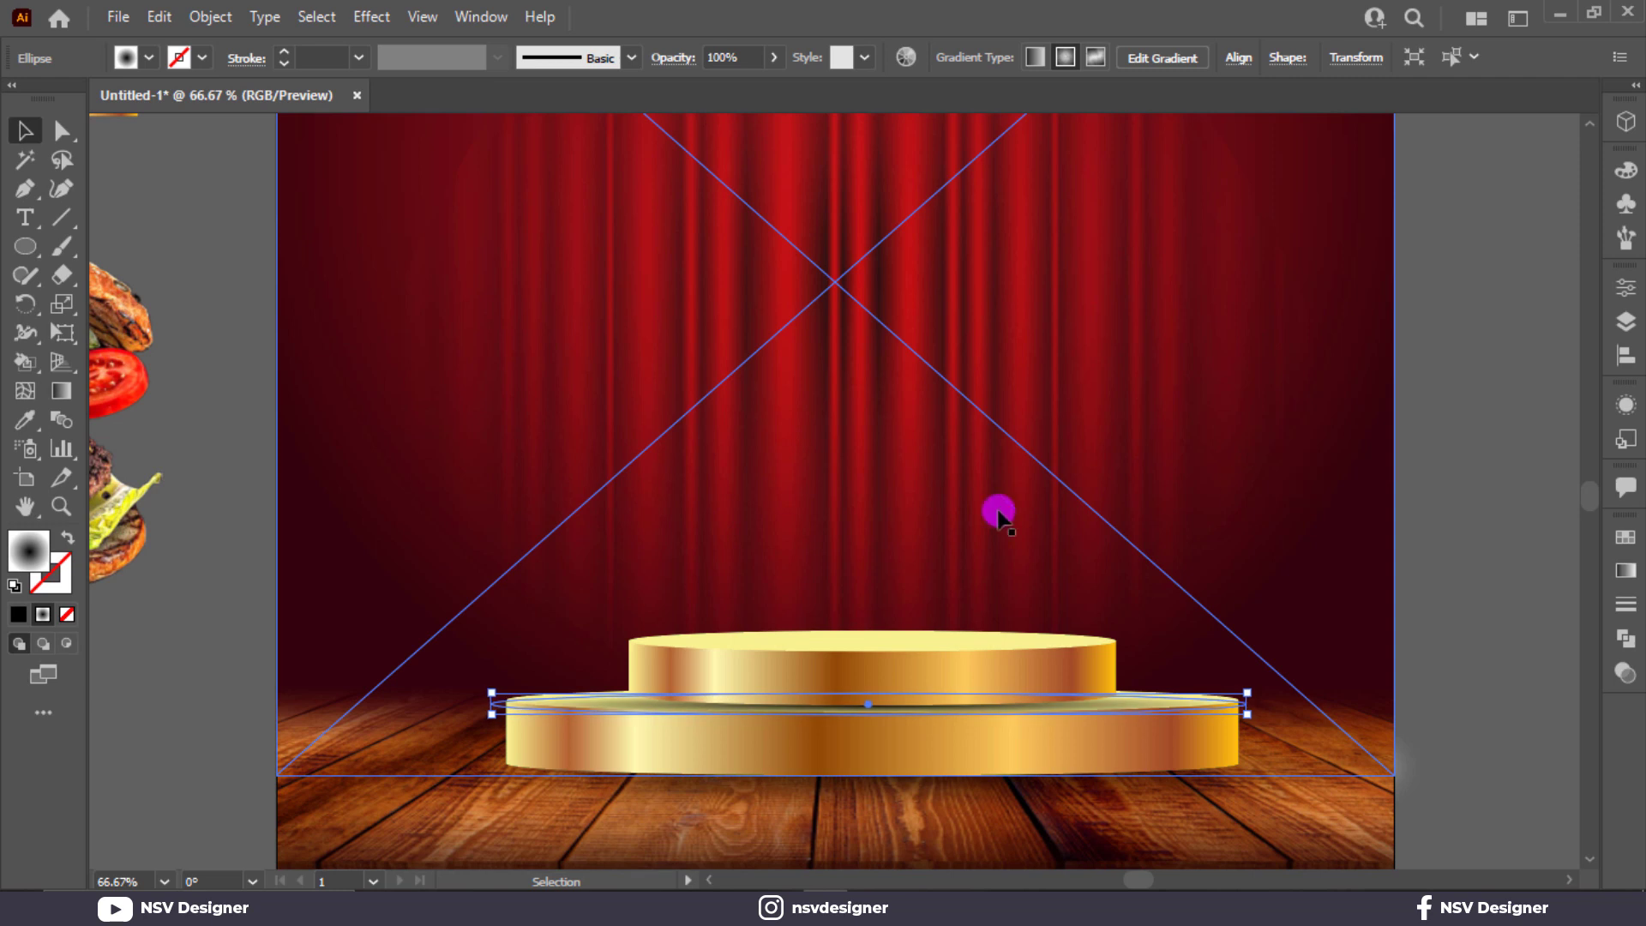
click(221, 261)
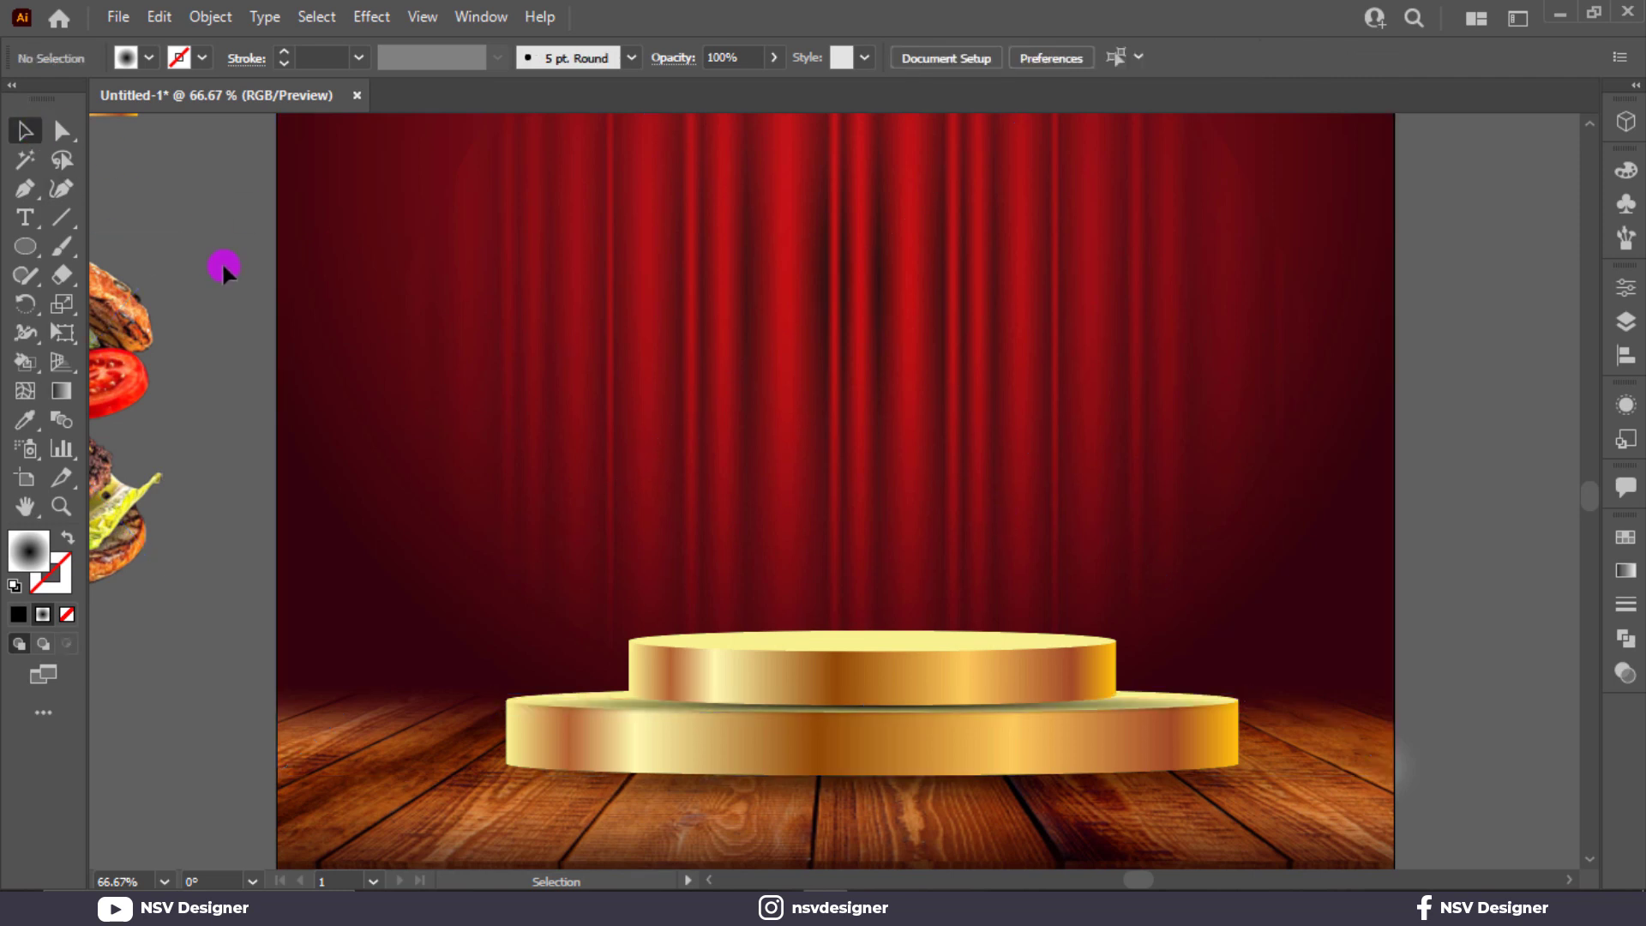
Step: Lock the background, red curtain and wood floor with Ctrl+2
key(ctrl+0)
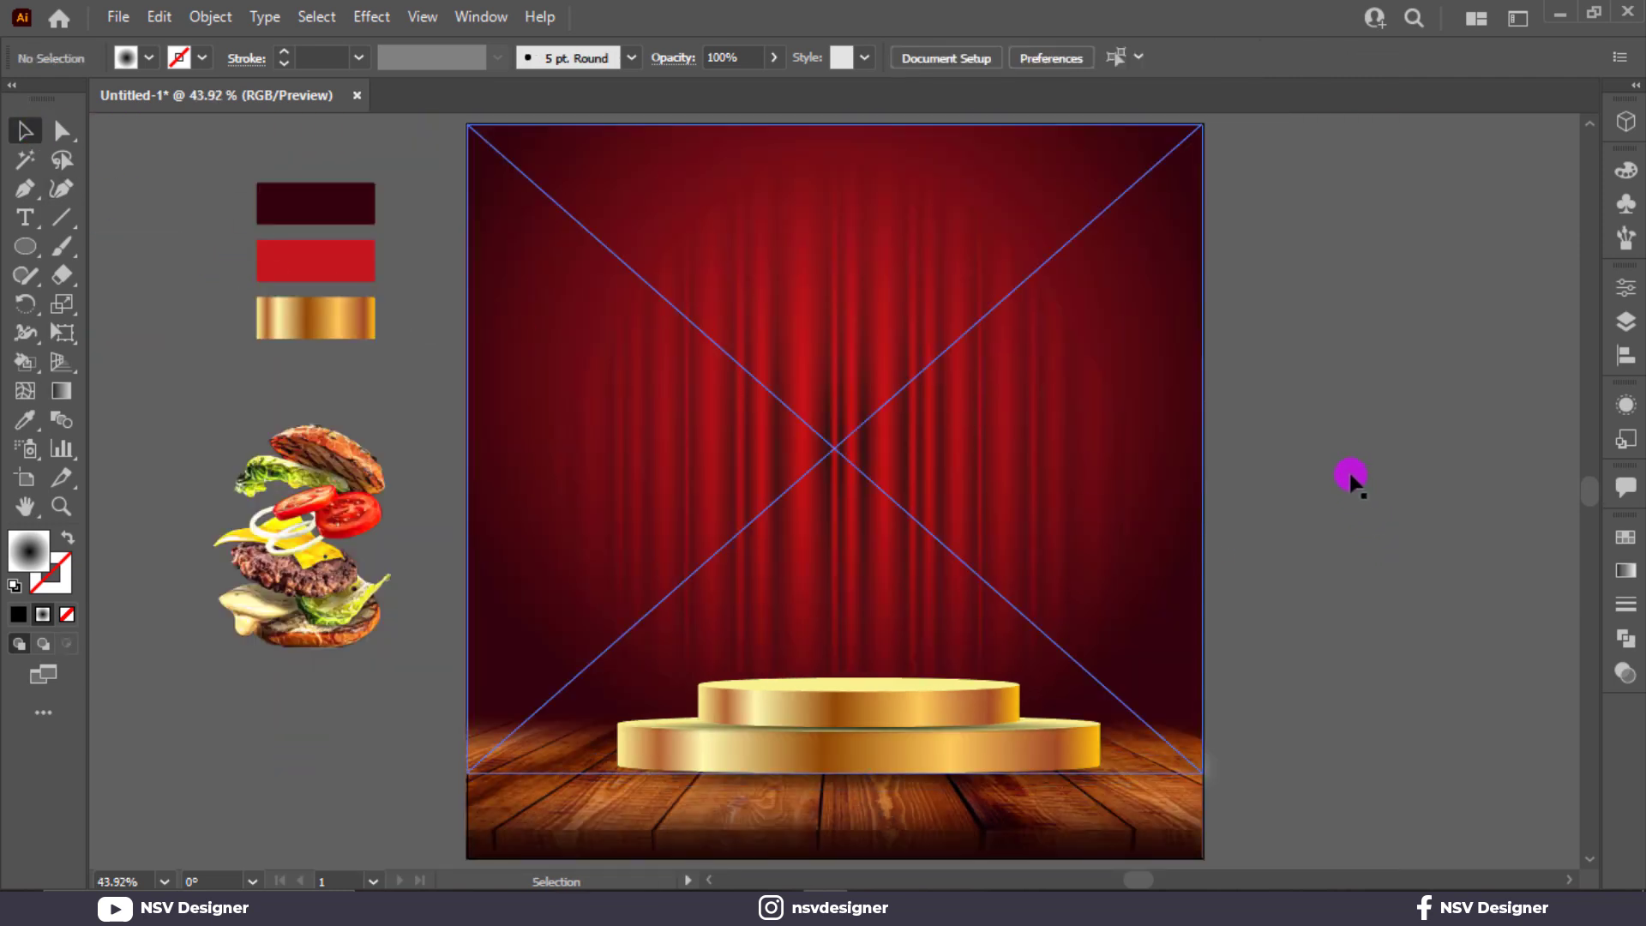
drag(456, 441, 457, 440)
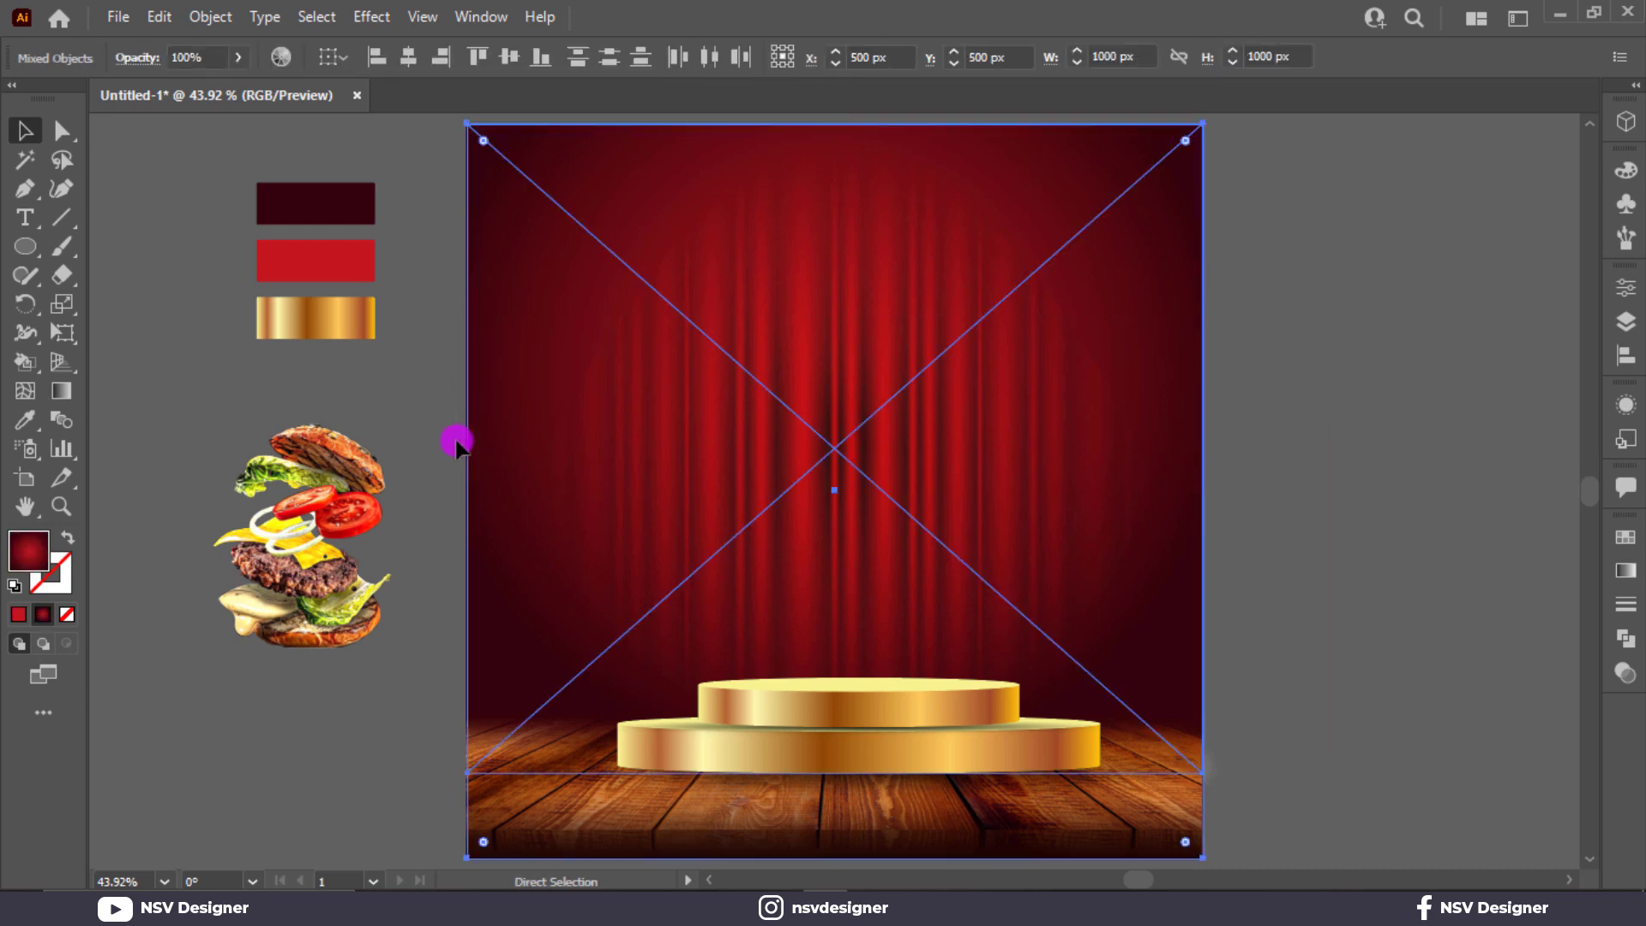
key(ctrl+2)
click(507, 745)
key(ctrl+2)
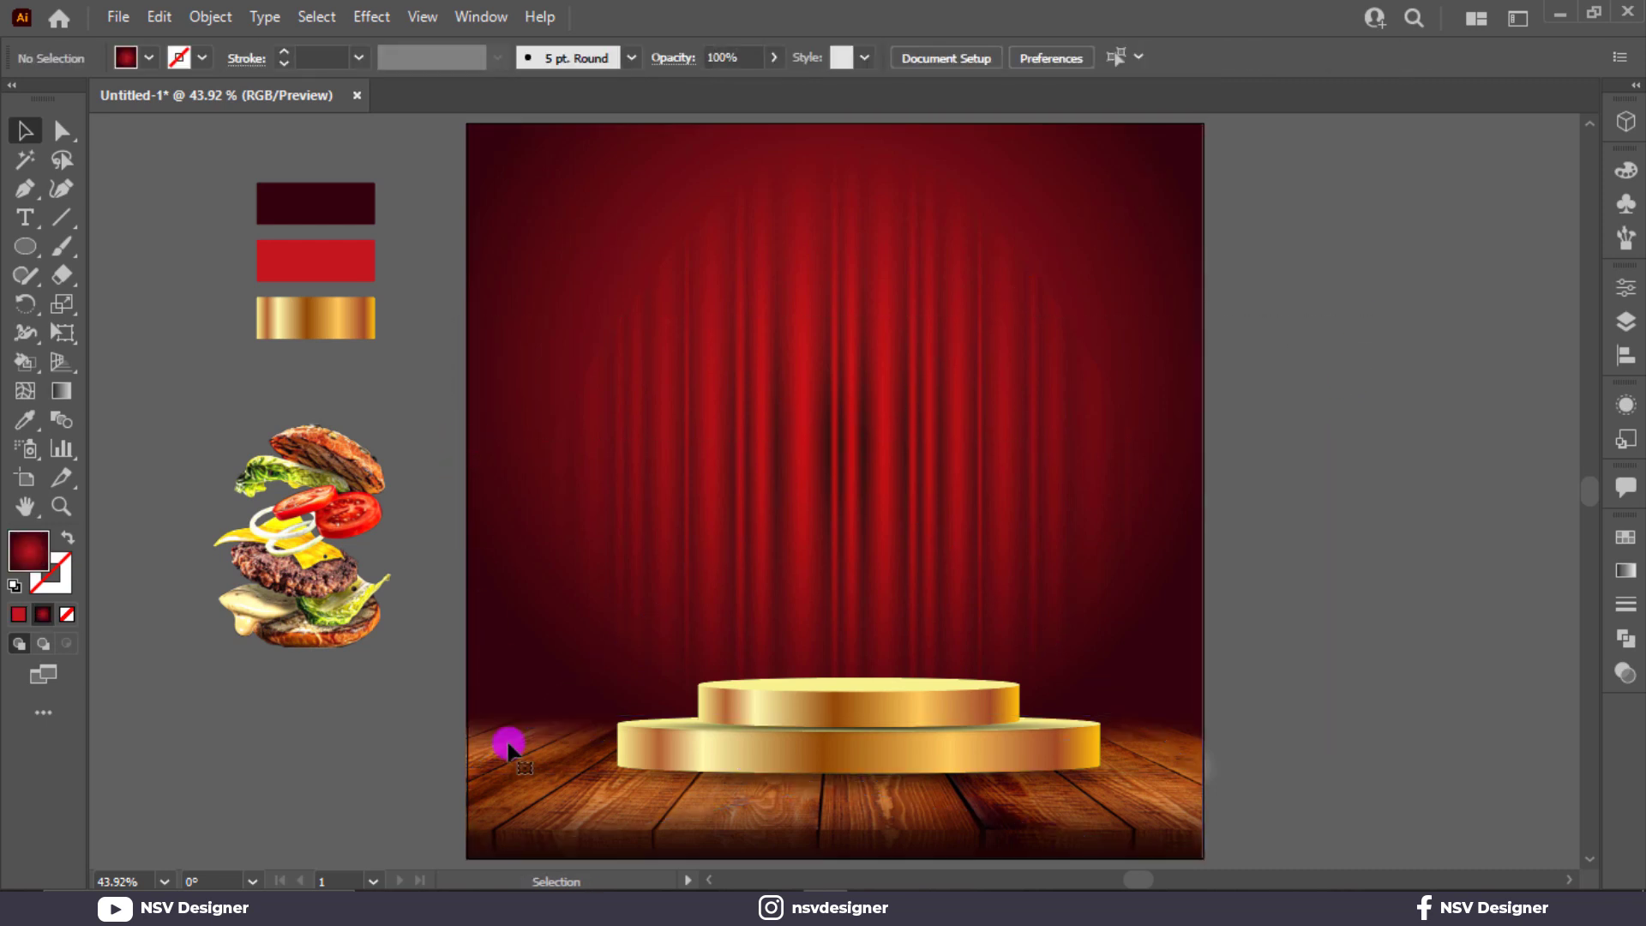
drag(936, 780, 939, 777)
click(1084, 651)
click(1103, 648)
click(1437, 300)
drag(484, 500, 465, 502)
shift+click(1164, 847)
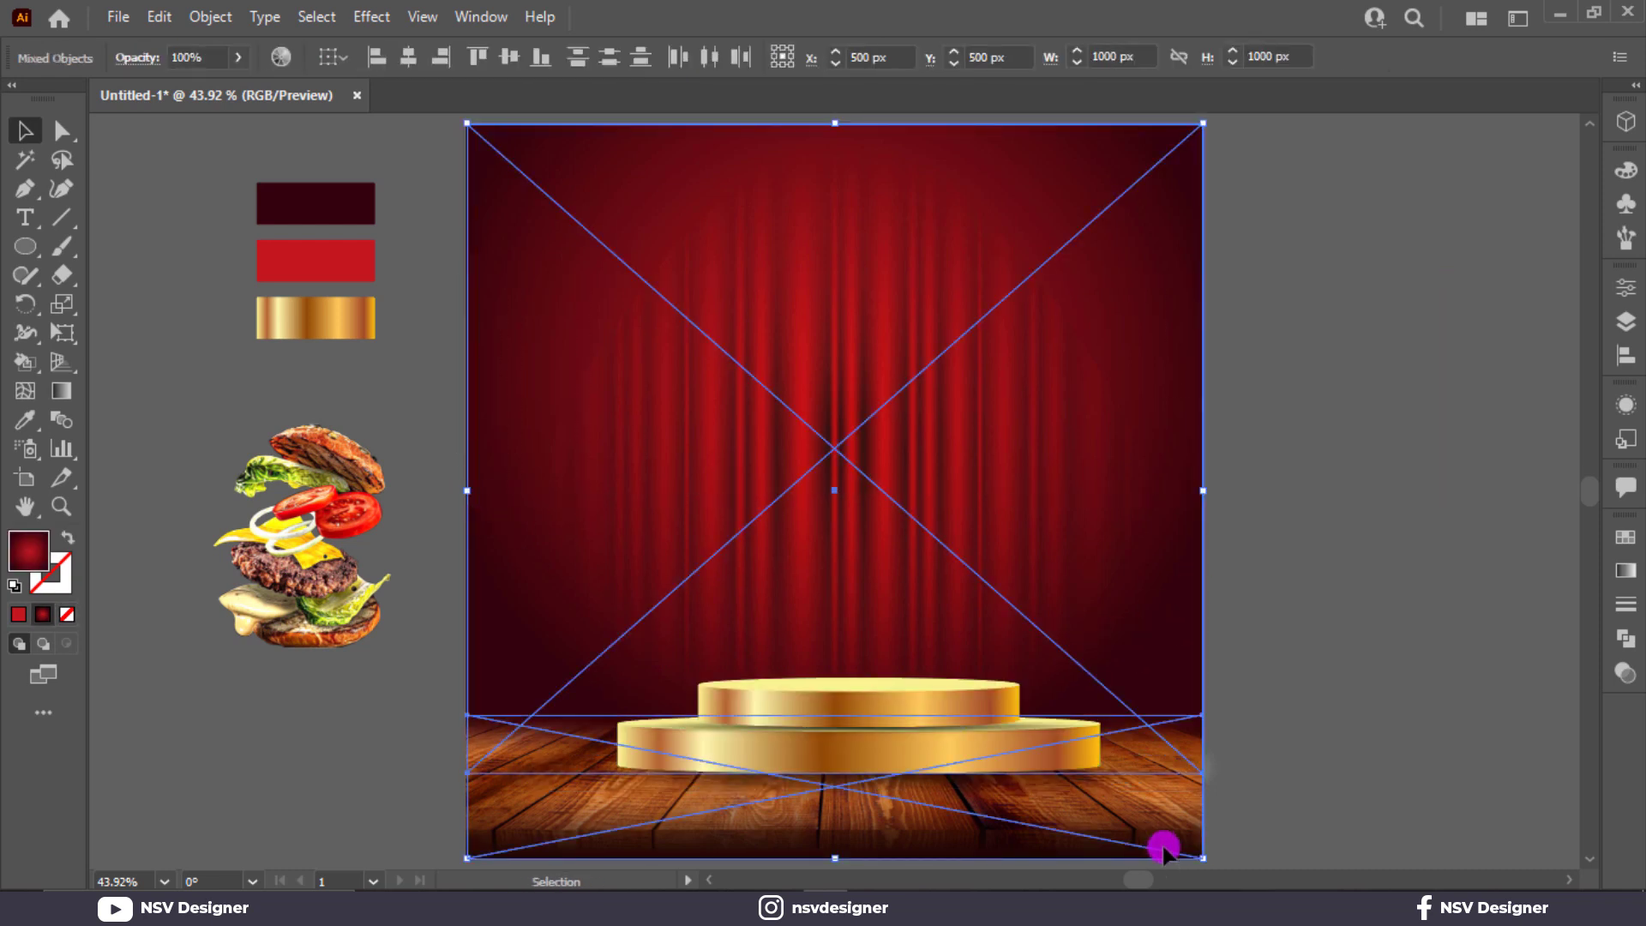
key(ctrl+2)
Step: Shift the gold podium group slightly left on the stage
click(746, 782)
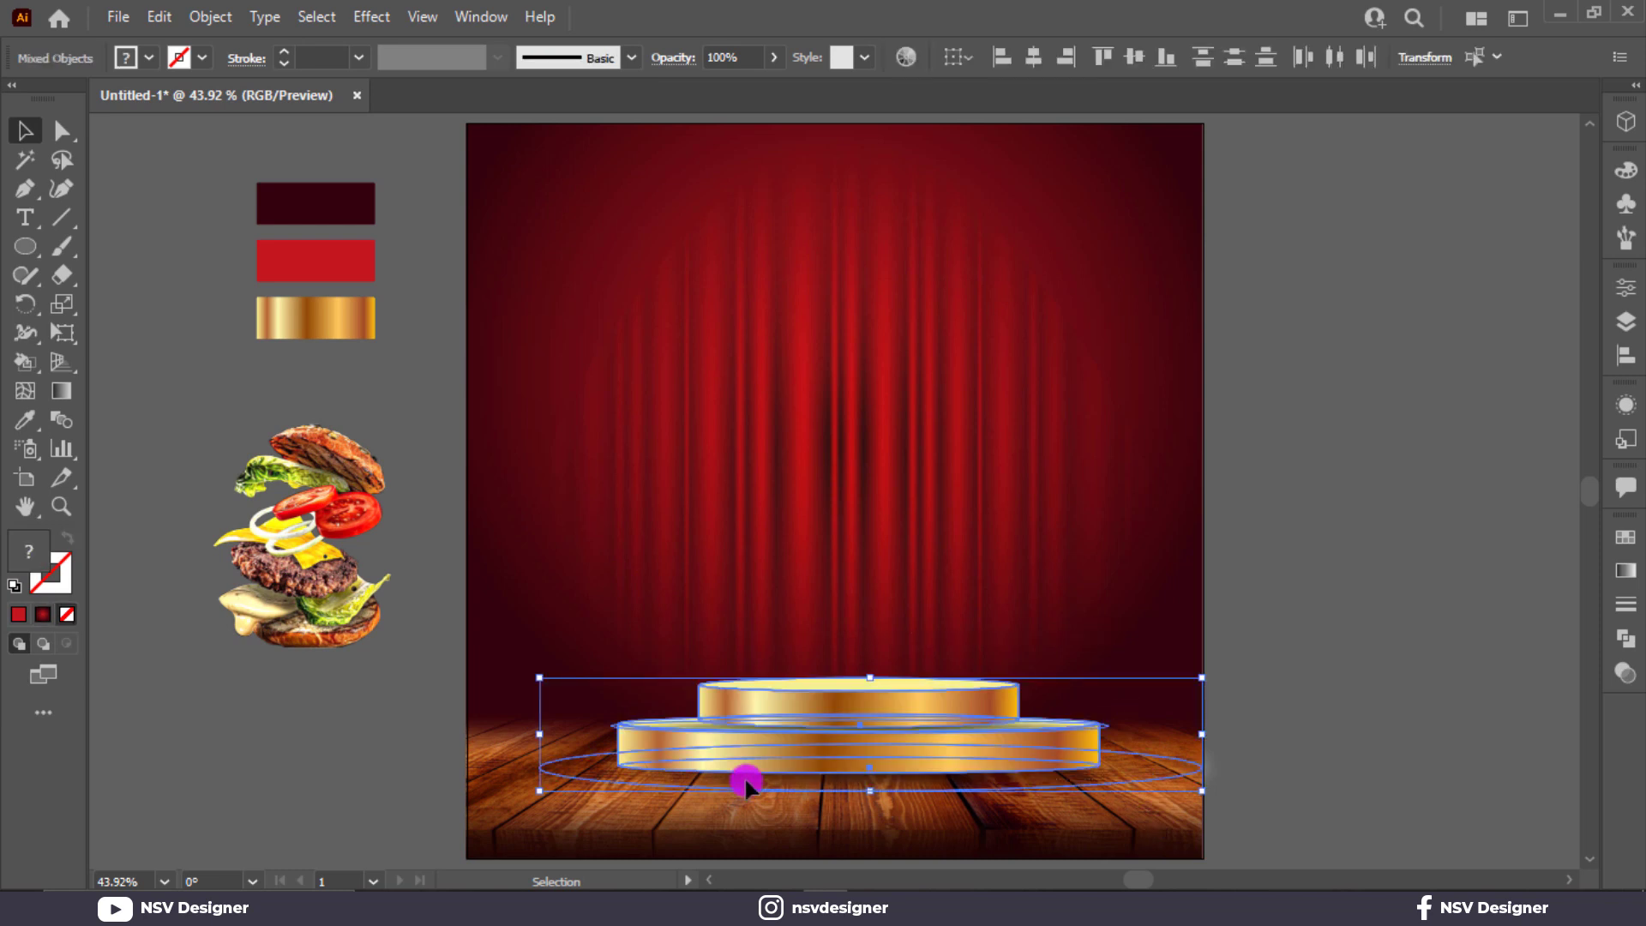
mouse_move(868, 746)
mouse_down()
mouse_move(846, 738)
mouse_move(860, 743)
mouse_up()
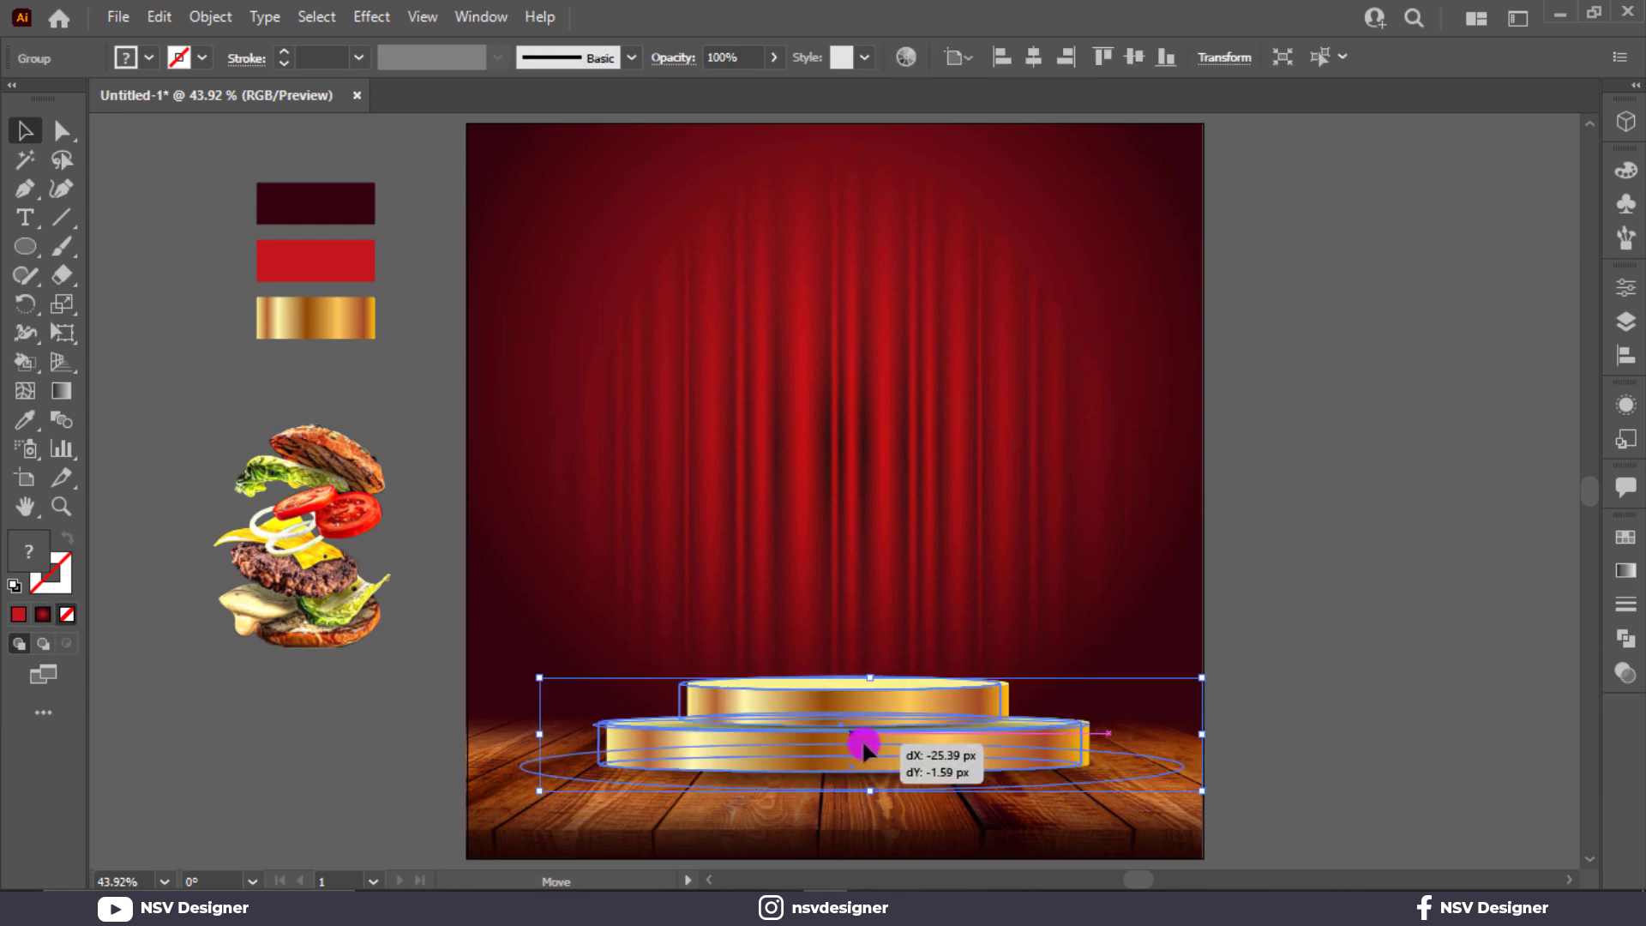
click(1419, 638)
drag(961, 715, 944, 717)
Step: Bring the exploded burger image to the front of the artwork
click(1419, 643)
click(321, 553)
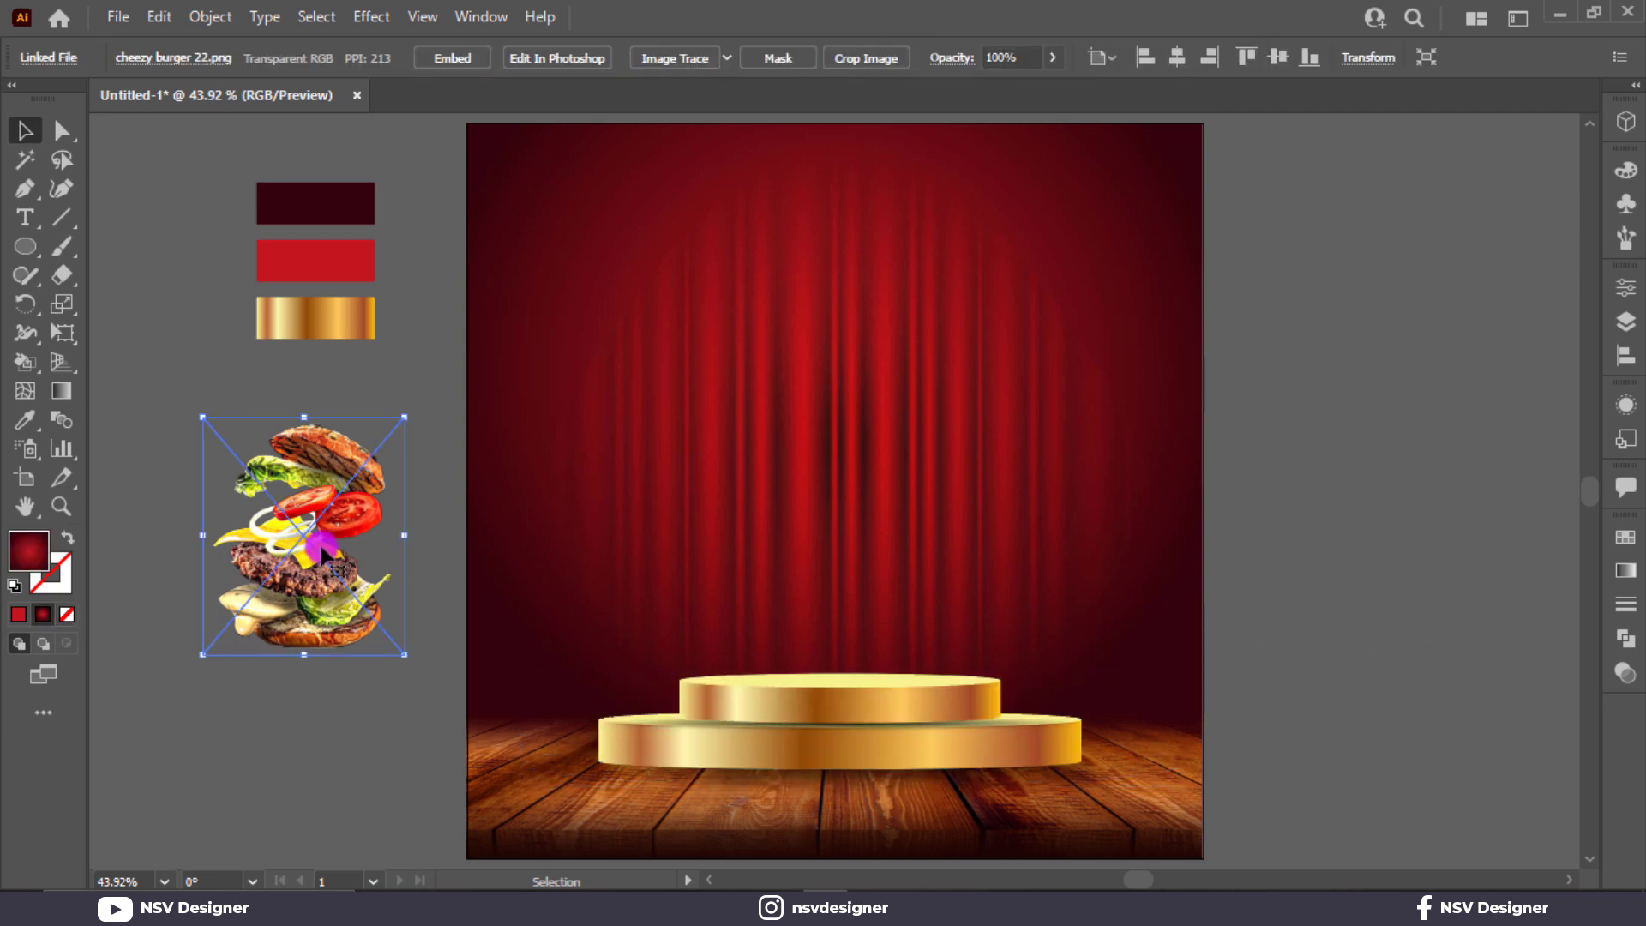
right_click(322, 553)
click(654, 390)
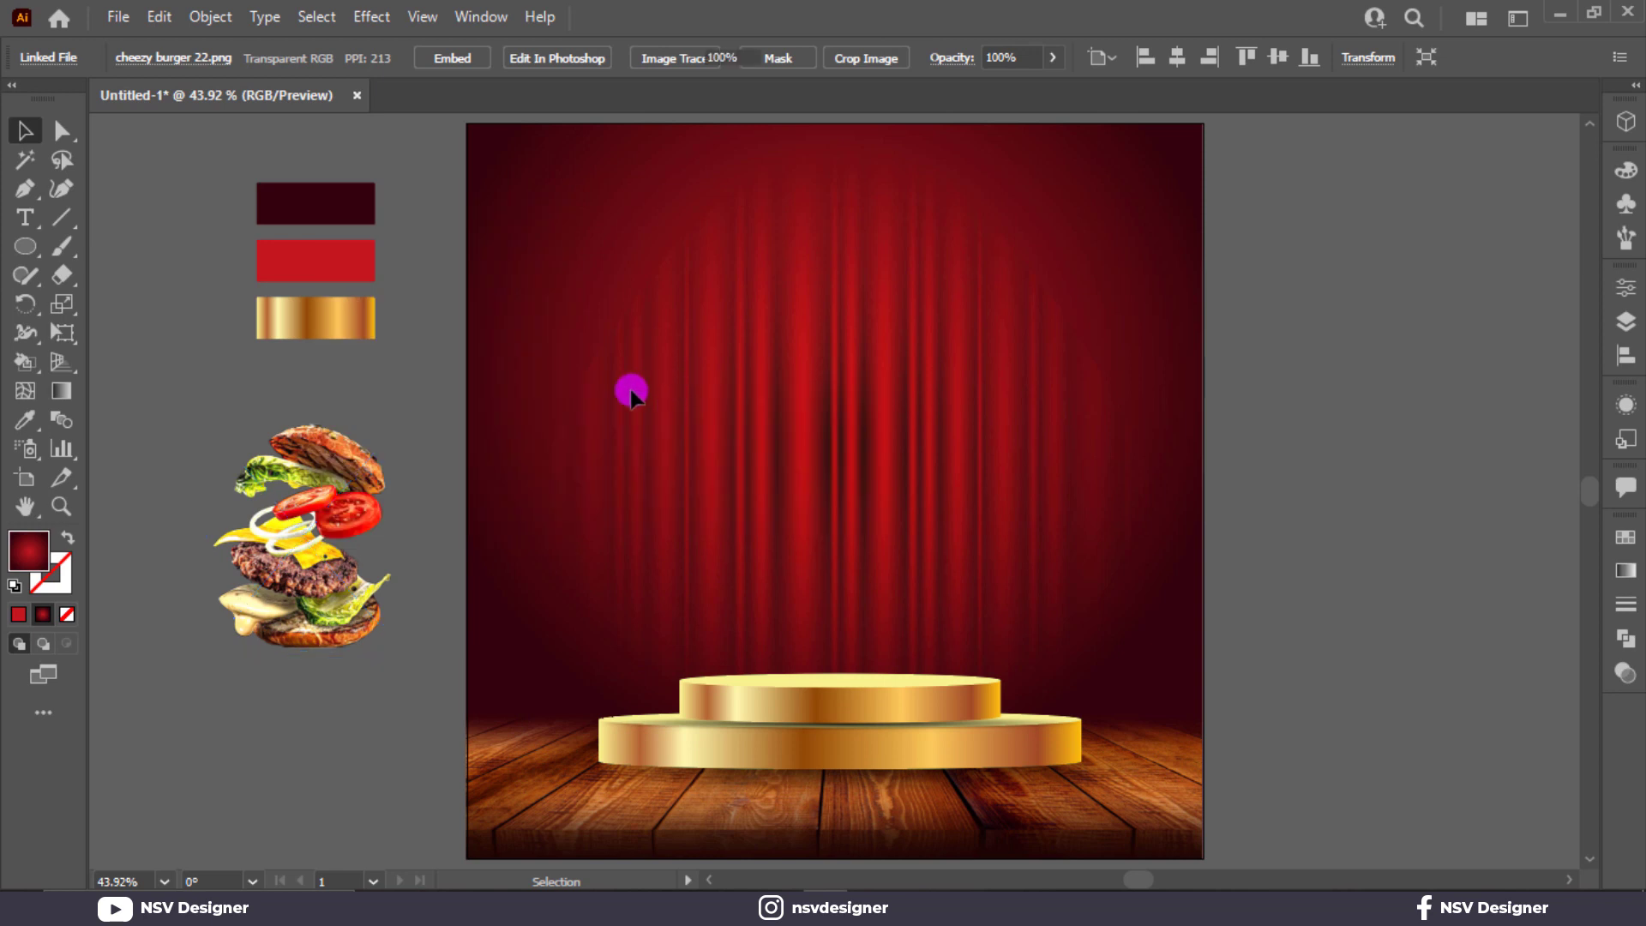
right_click(326, 466)
mouse_move(480, 673)
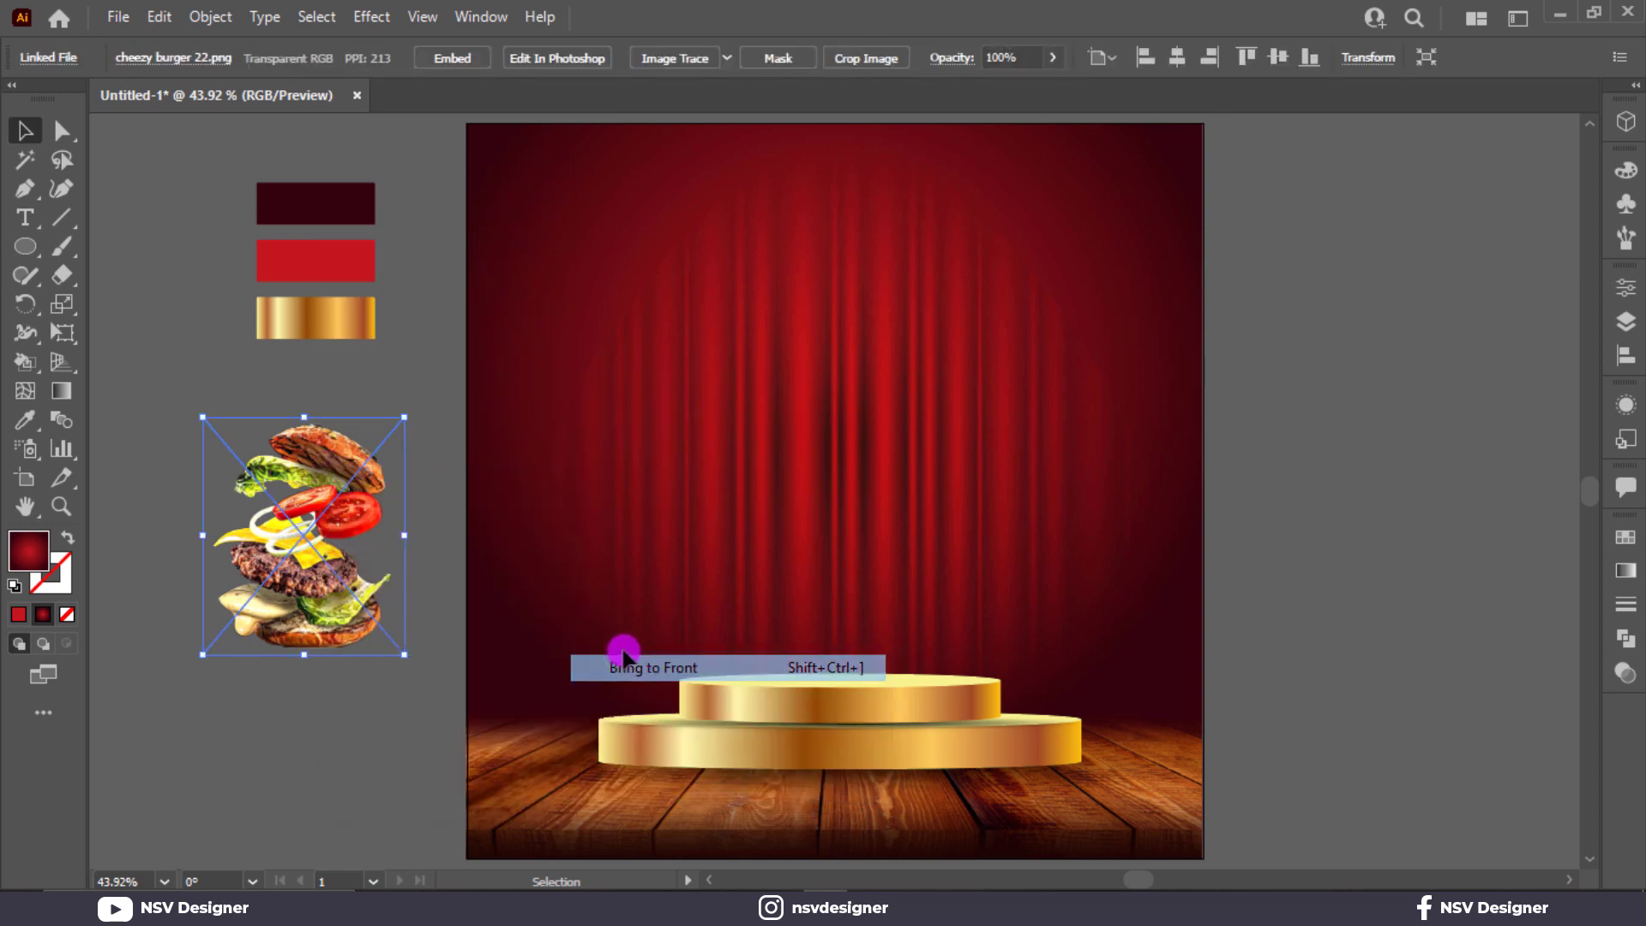
click(626, 667)
Step: Place and enlarge the burger above the podium, then draw a circle beside the artboard
drag(352, 633, 883, 664)
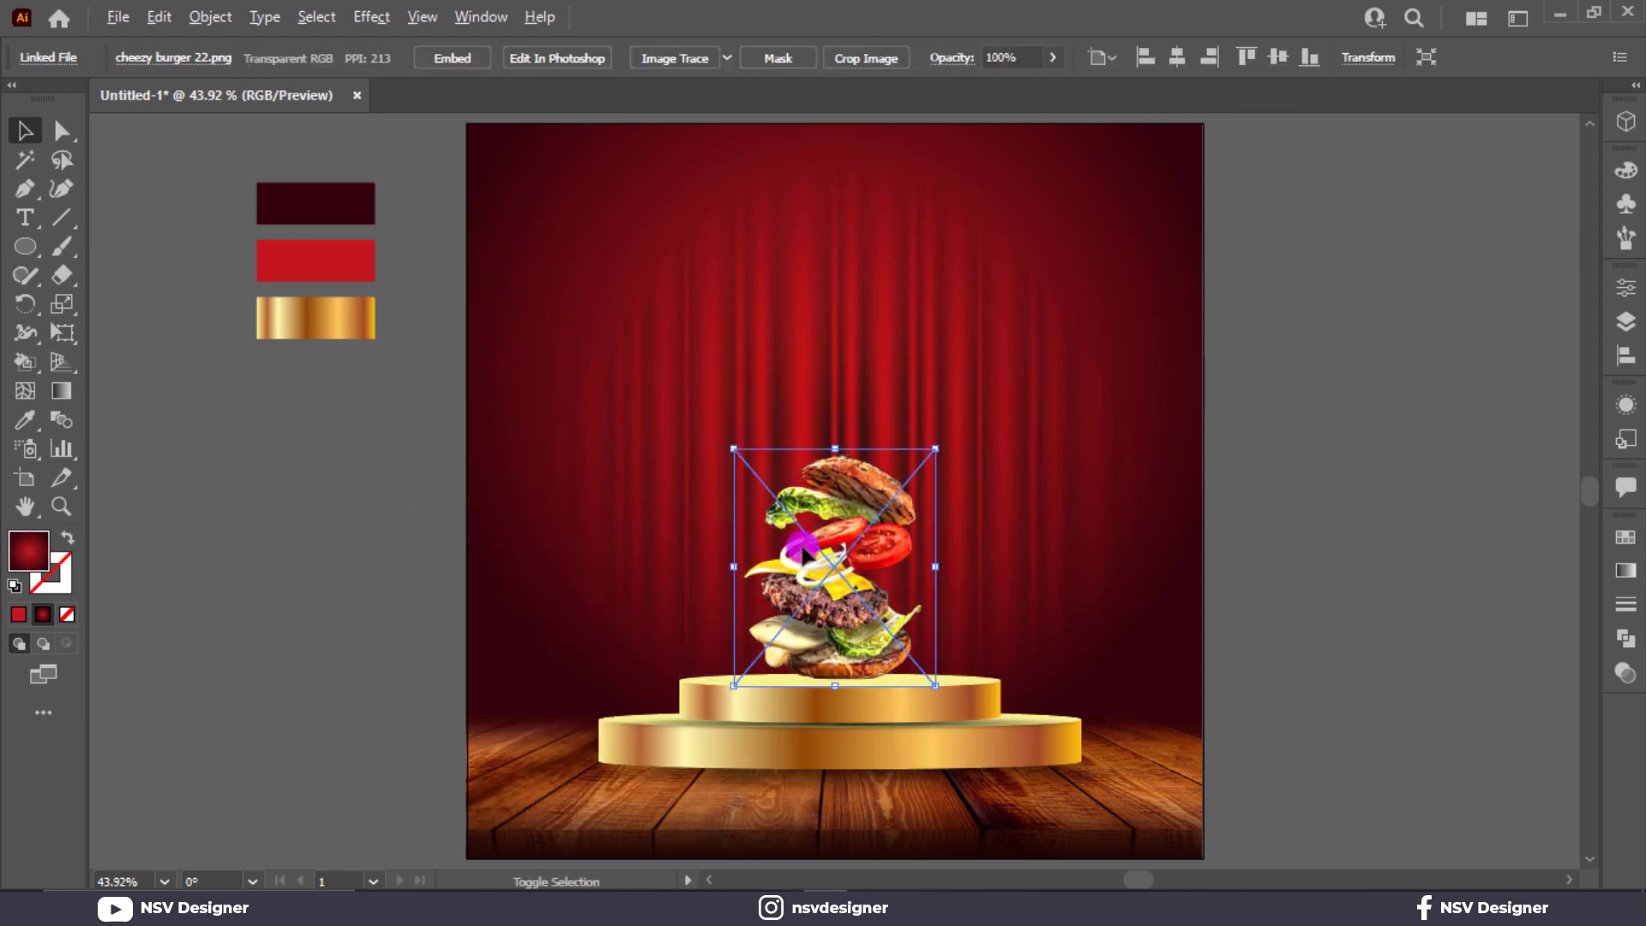
drag(735, 449, 662, 364)
drag(784, 566, 780, 490)
drag(1001, 294, 1008, 286)
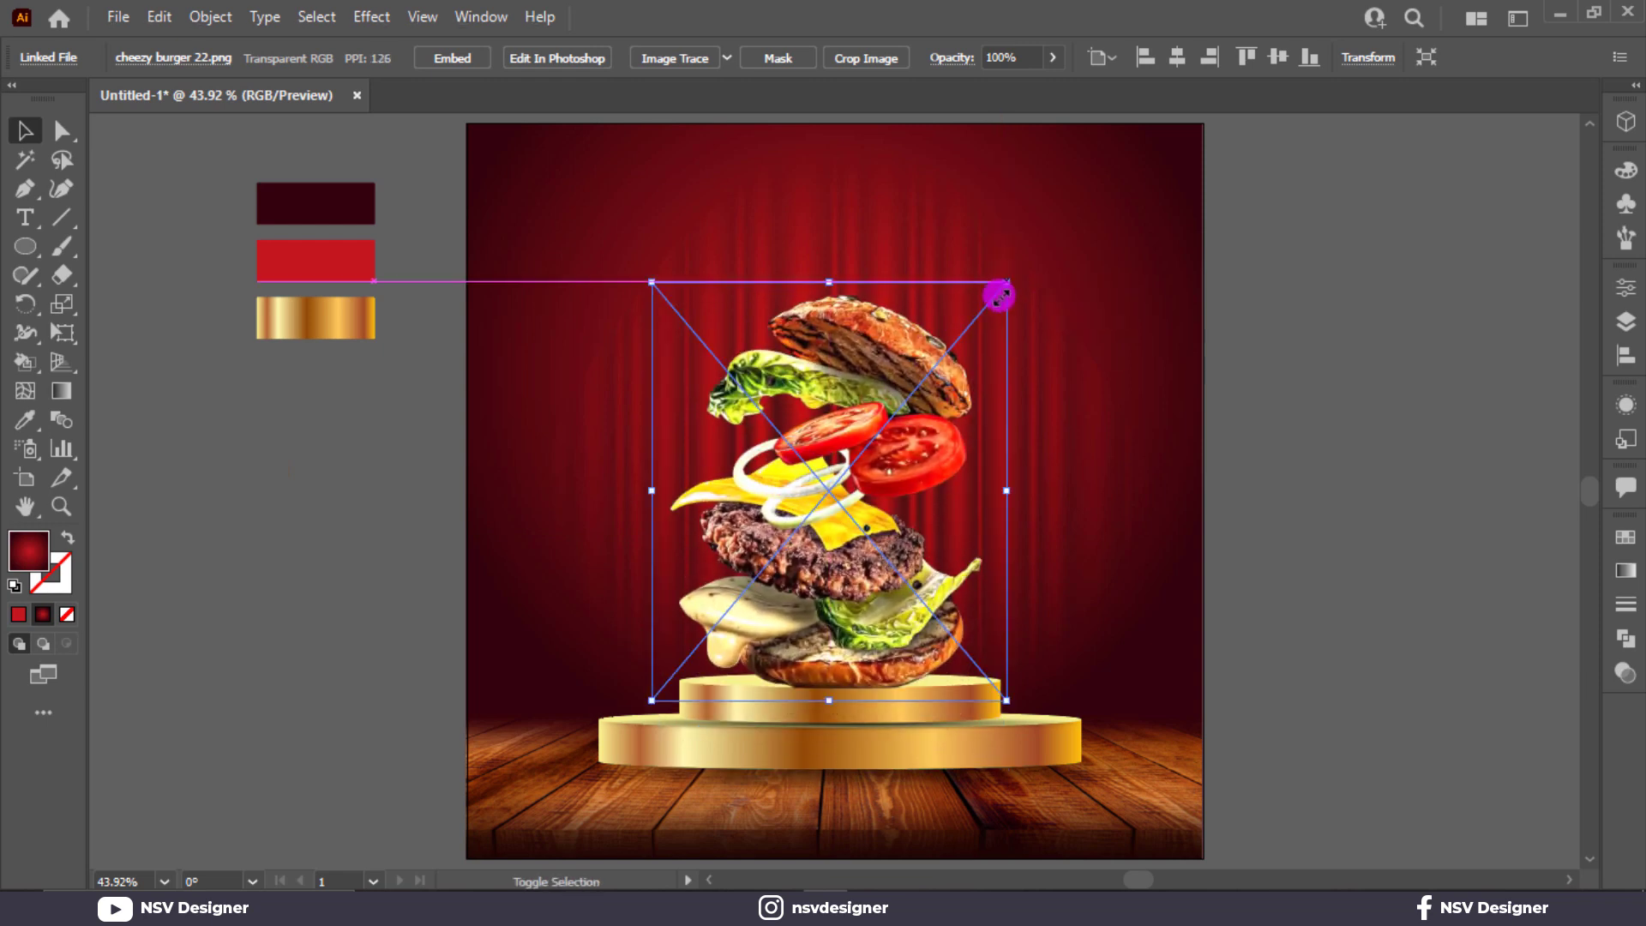
mouse_move(866, 493)
mouse_down()
mouse_move(871, 469)
mouse_move(860, 491)
mouse_move(831, 466)
mouse_move(864, 486)
mouse_up()
click(1378, 625)
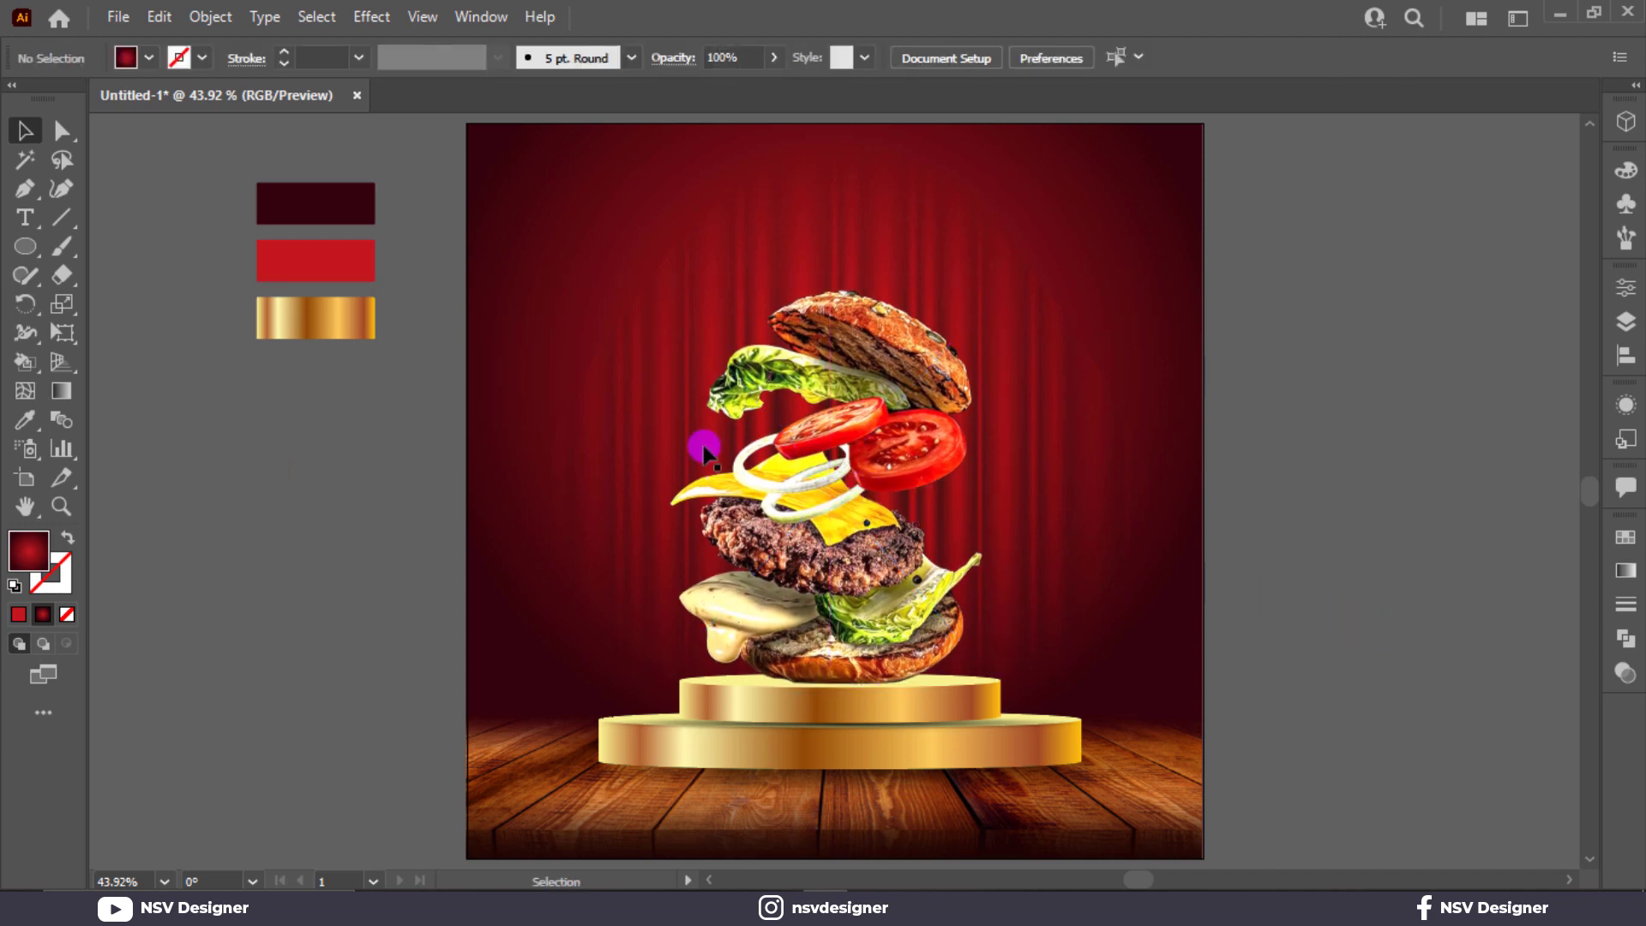
click(26, 257)
drag(1296, 495, 1352, 577)
Step: Fill the circle with a reversed radial White, Black gradient using a pure black stop
click(1625, 572)
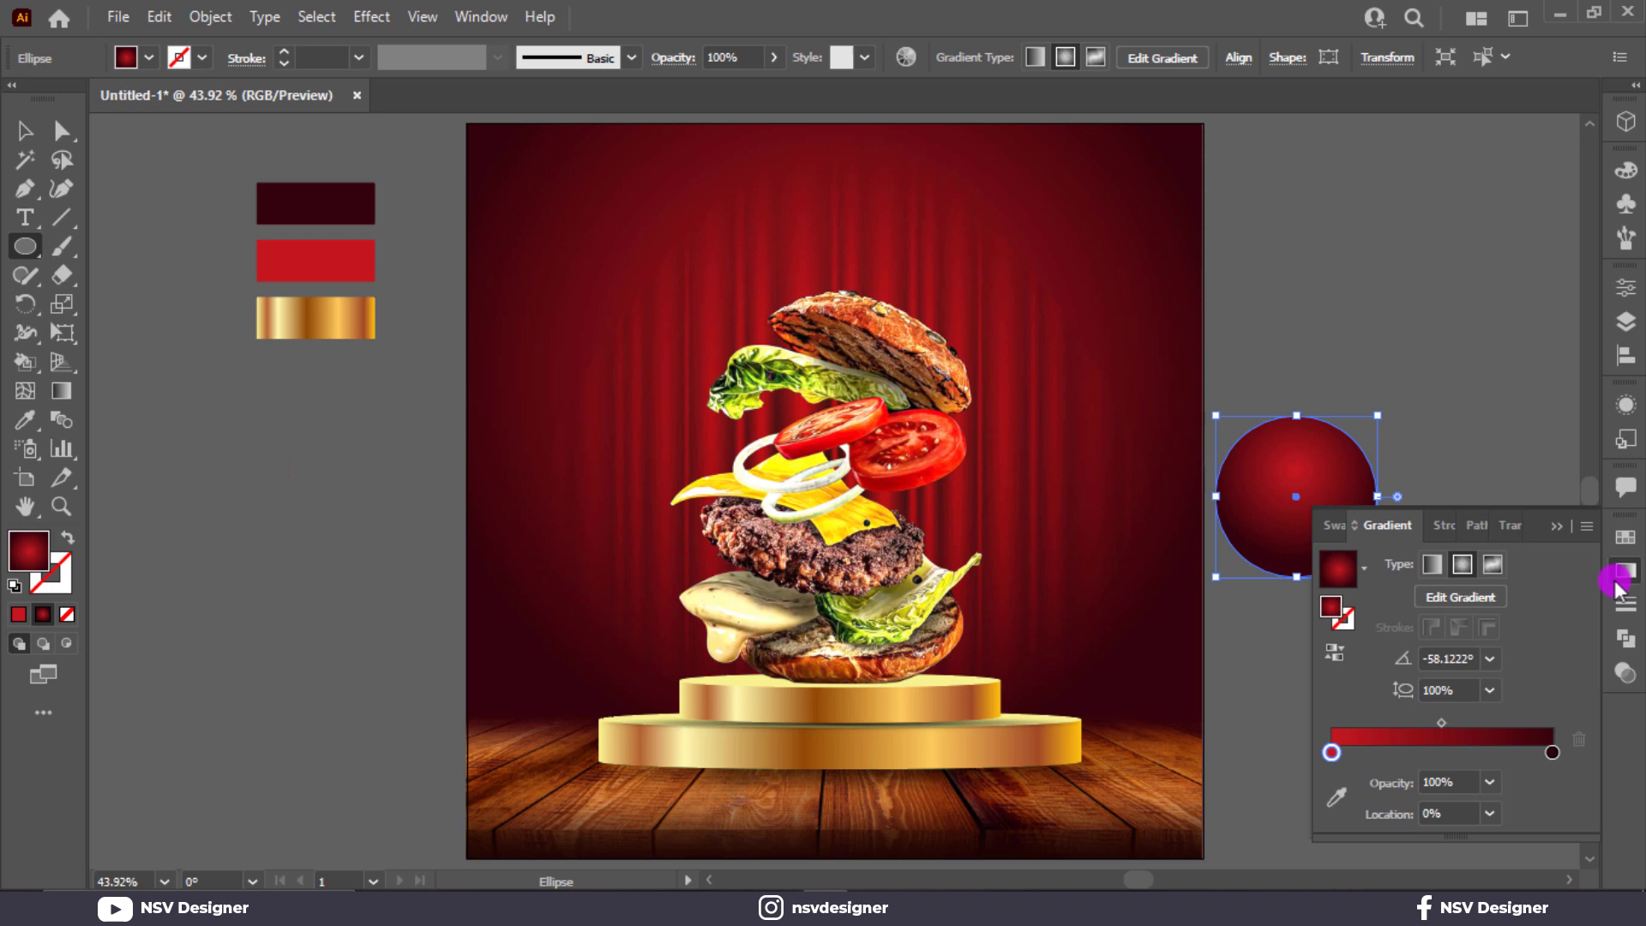
click(1360, 570)
scroll(1261, 617, up, 2)
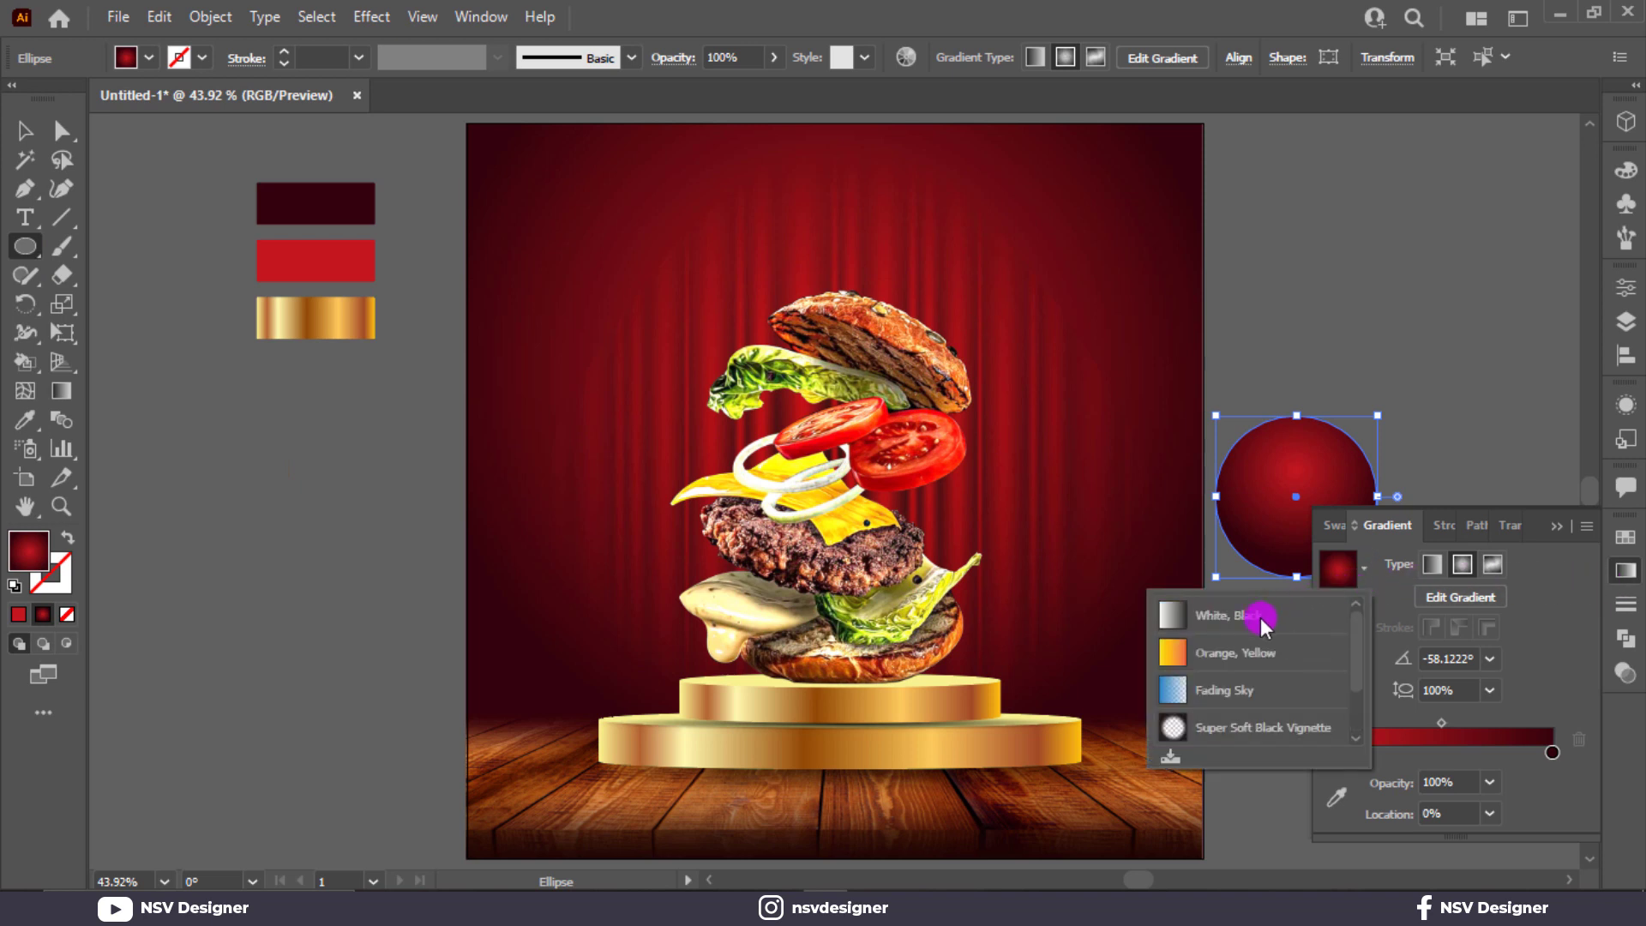
click(1214, 615)
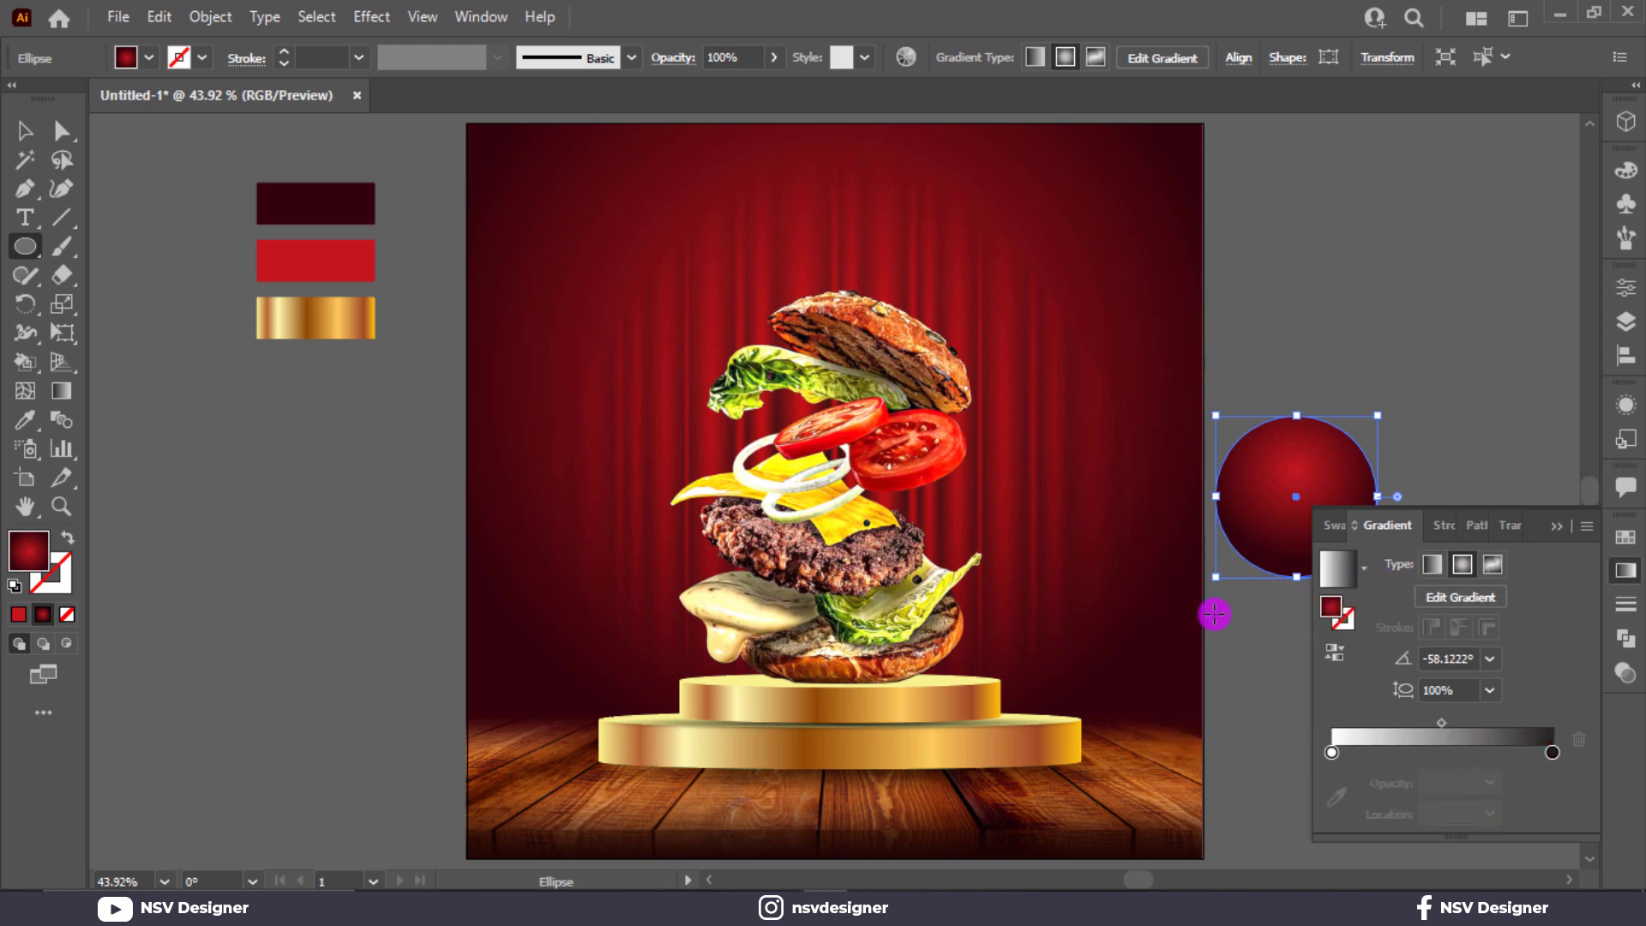
double_click(1549, 753)
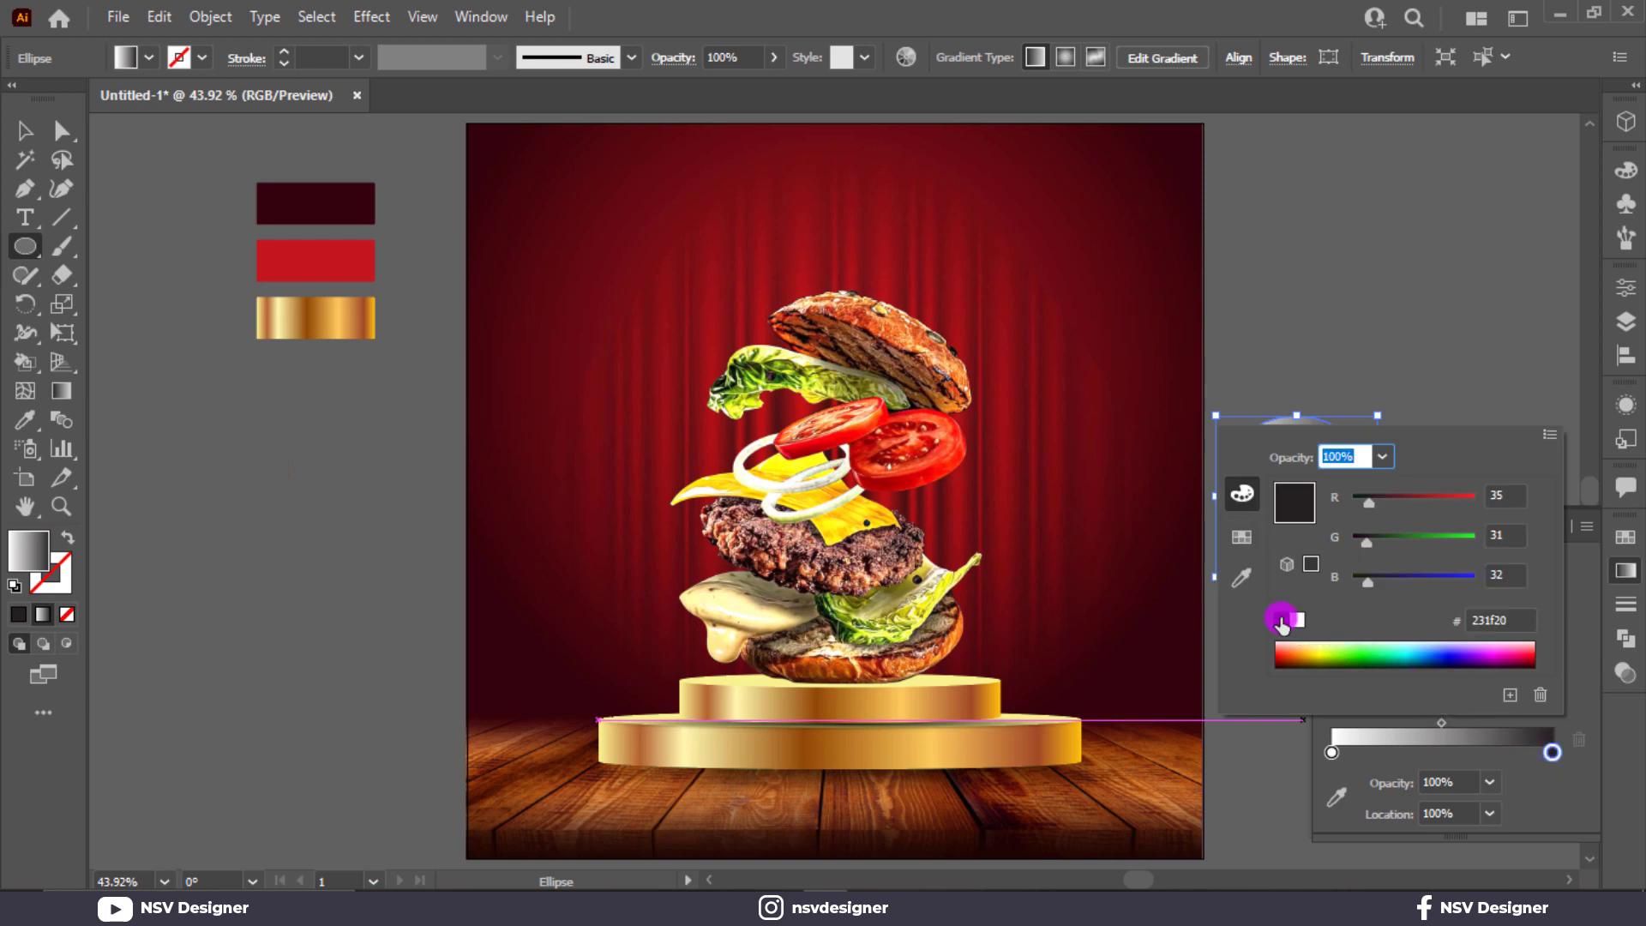
click(1283, 621)
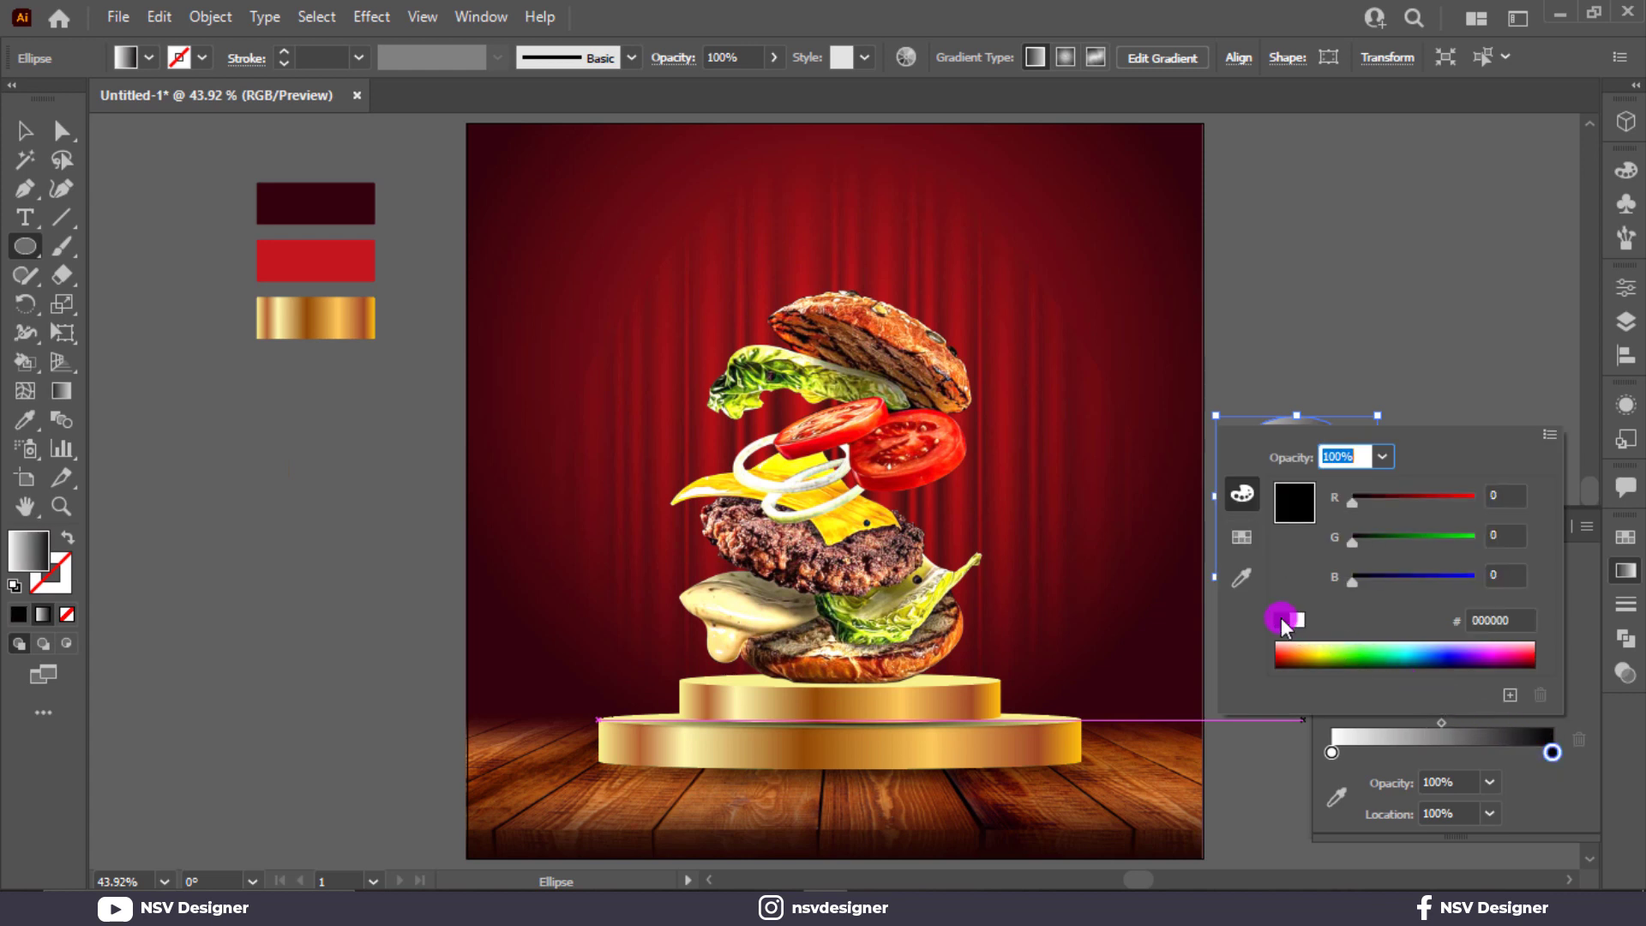
click(1497, 379)
click(1463, 564)
click(1330, 654)
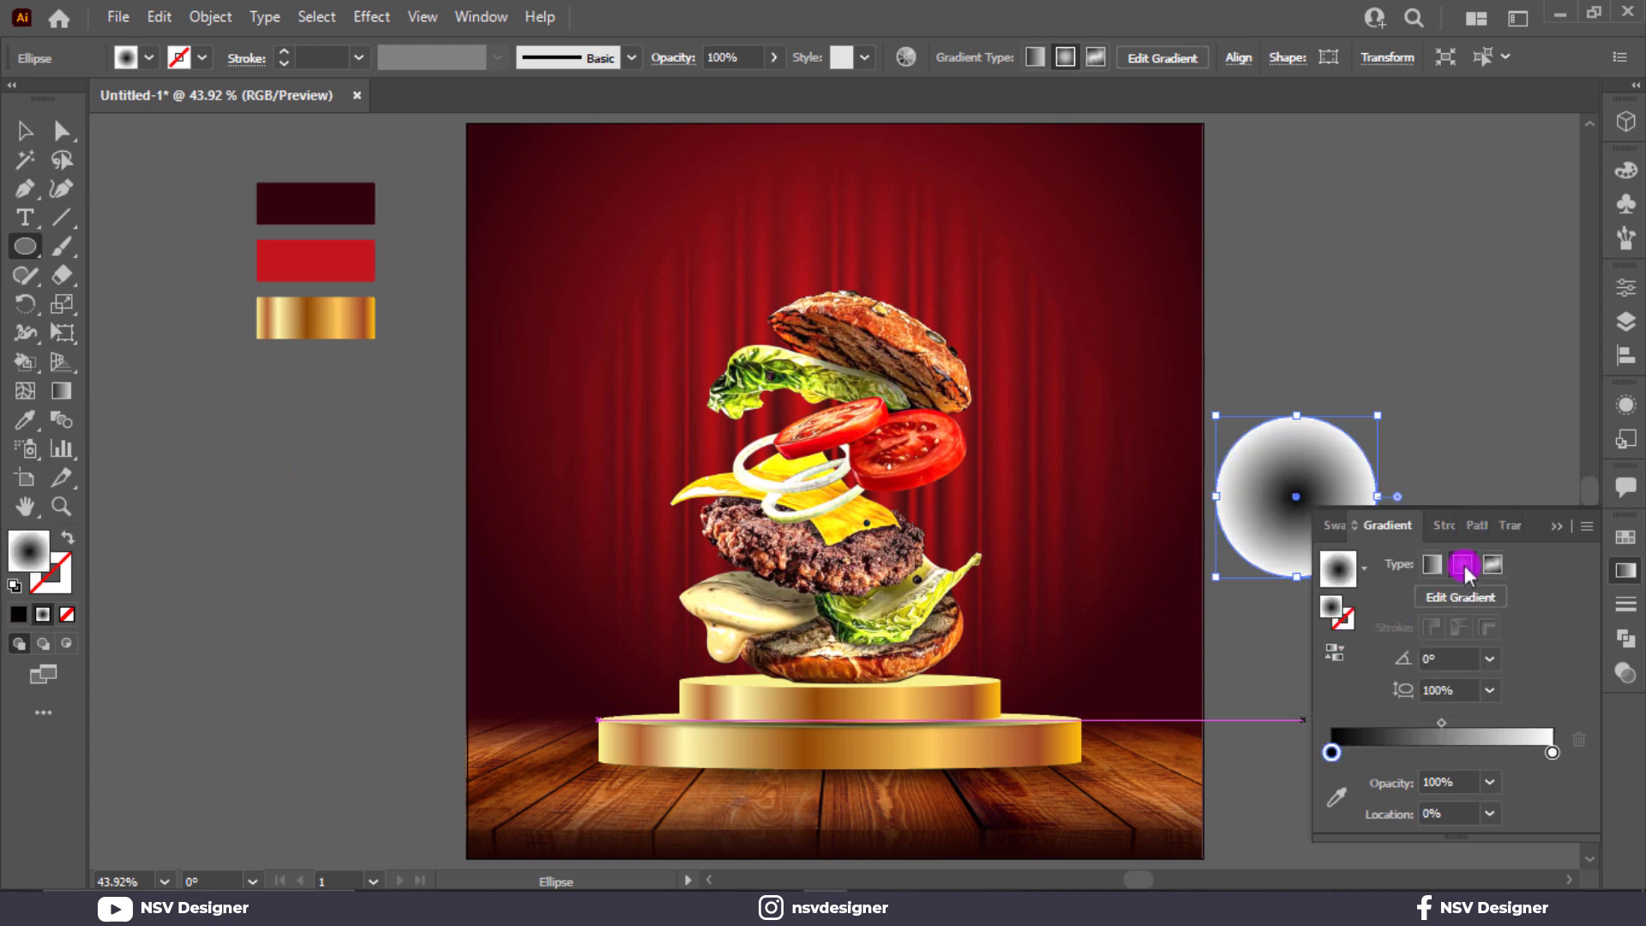
Step: Set the circle to Multiply blending and squash it into a thin ellipse
click(1510, 525)
click(1363, 563)
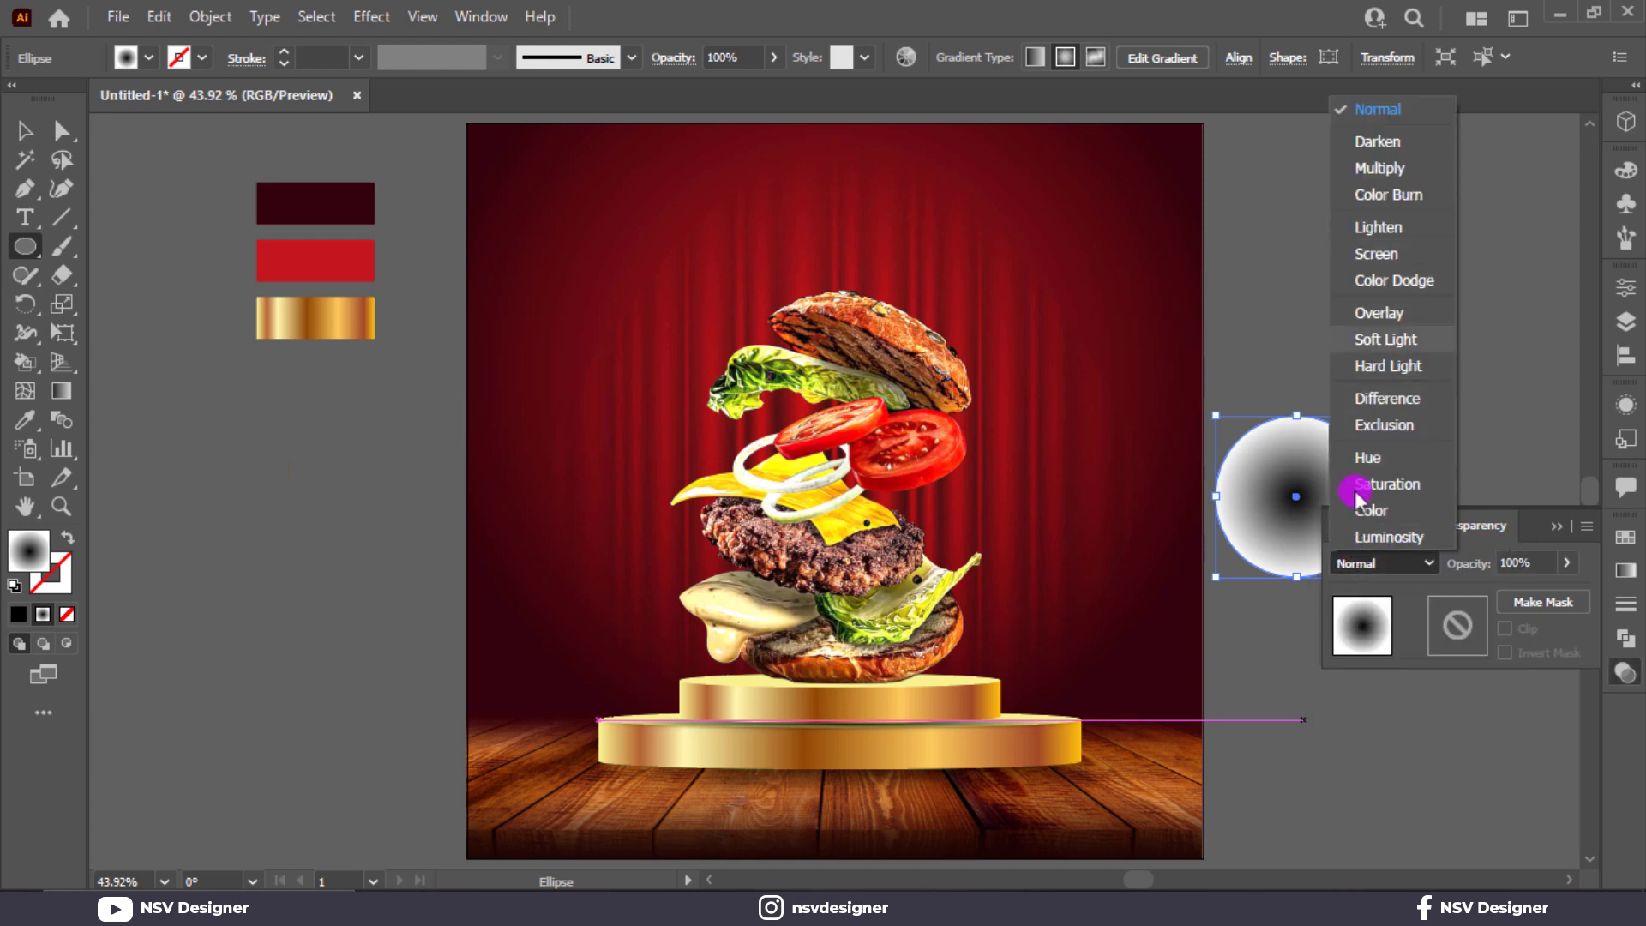
click(1390, 176)
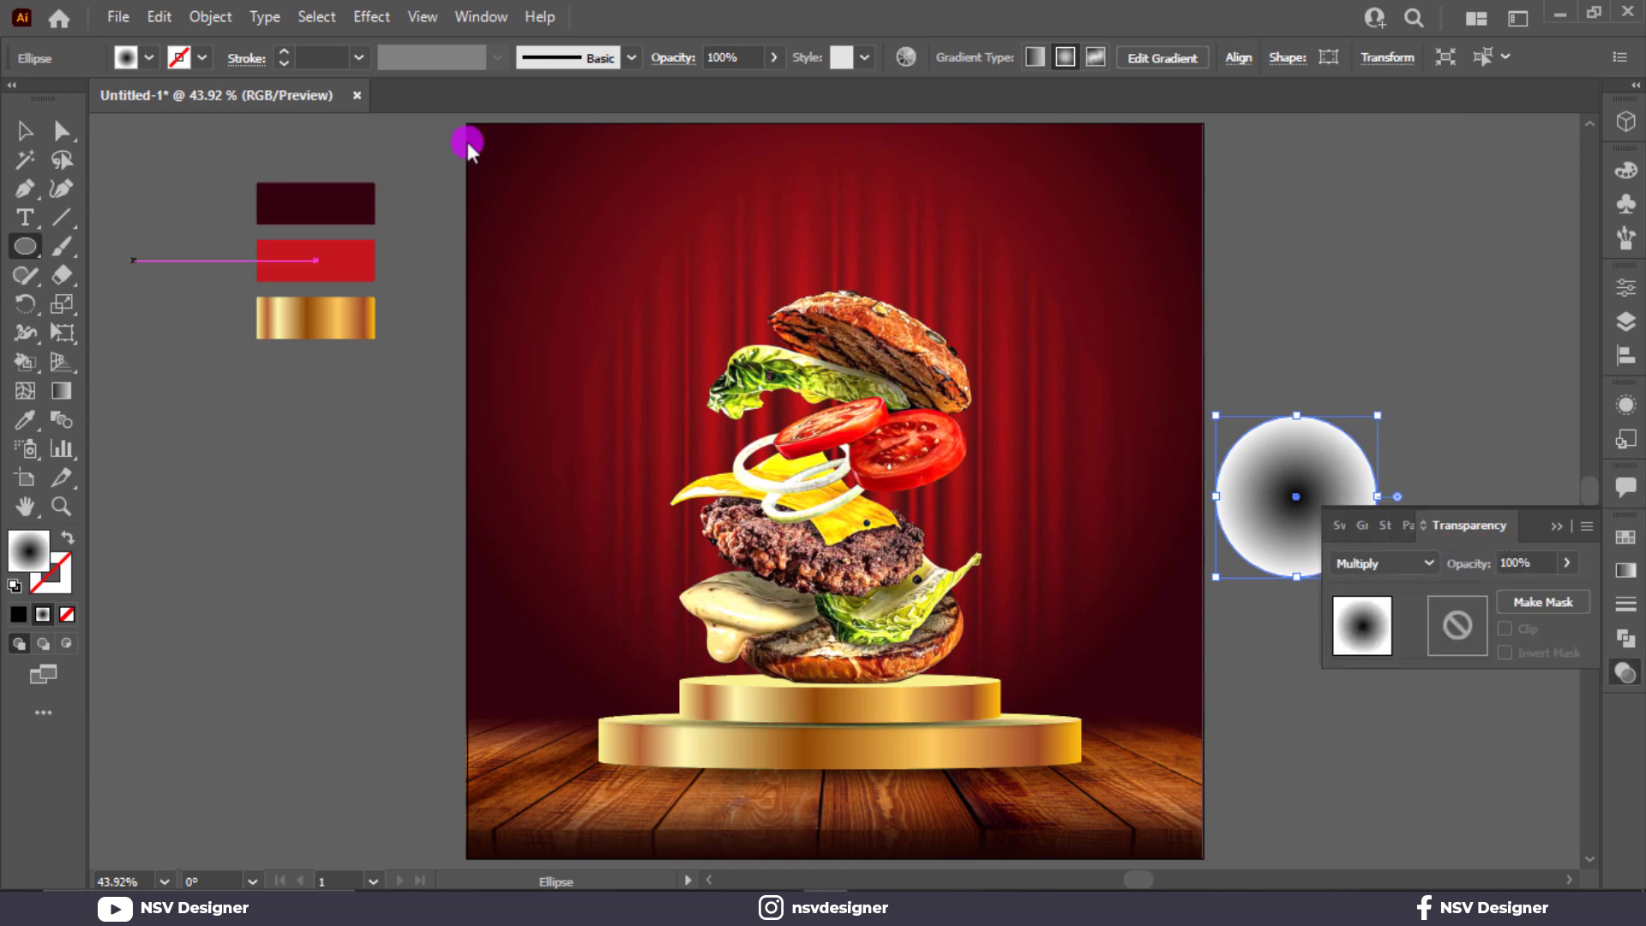
click(26, 129)
drag(1283, 418, 827, 686)
Step: Bring the burger in front and fit the shadow ellipse beneath its bottom bun
right_click(875, 541)
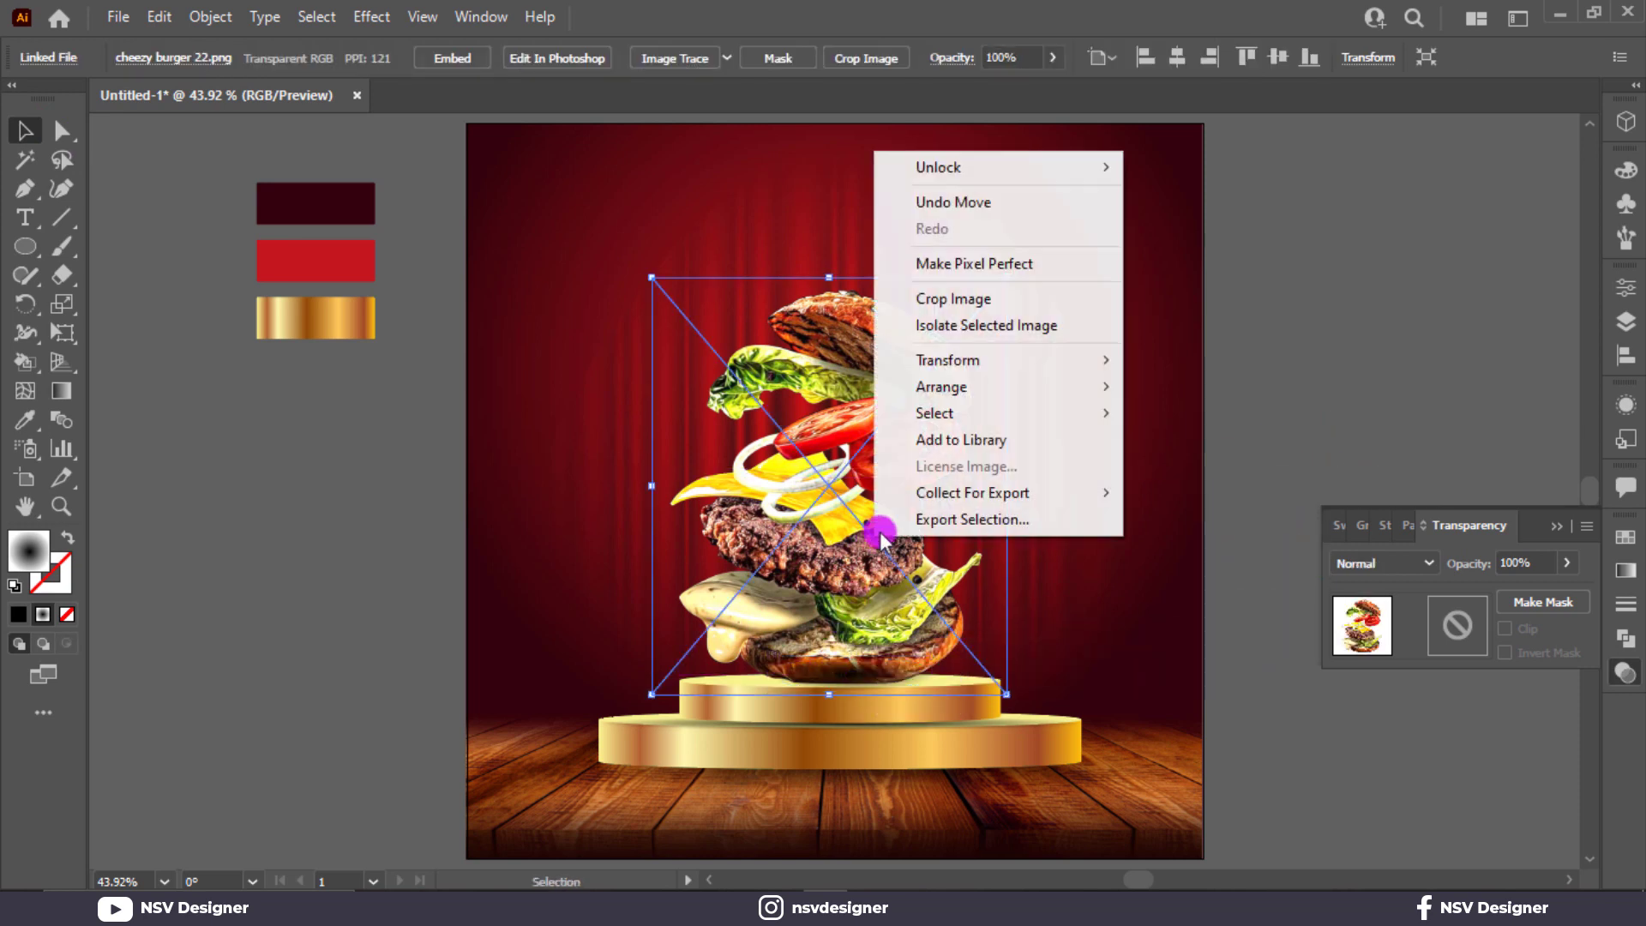
mouse_move(1040, 390)
click(1187, 383)
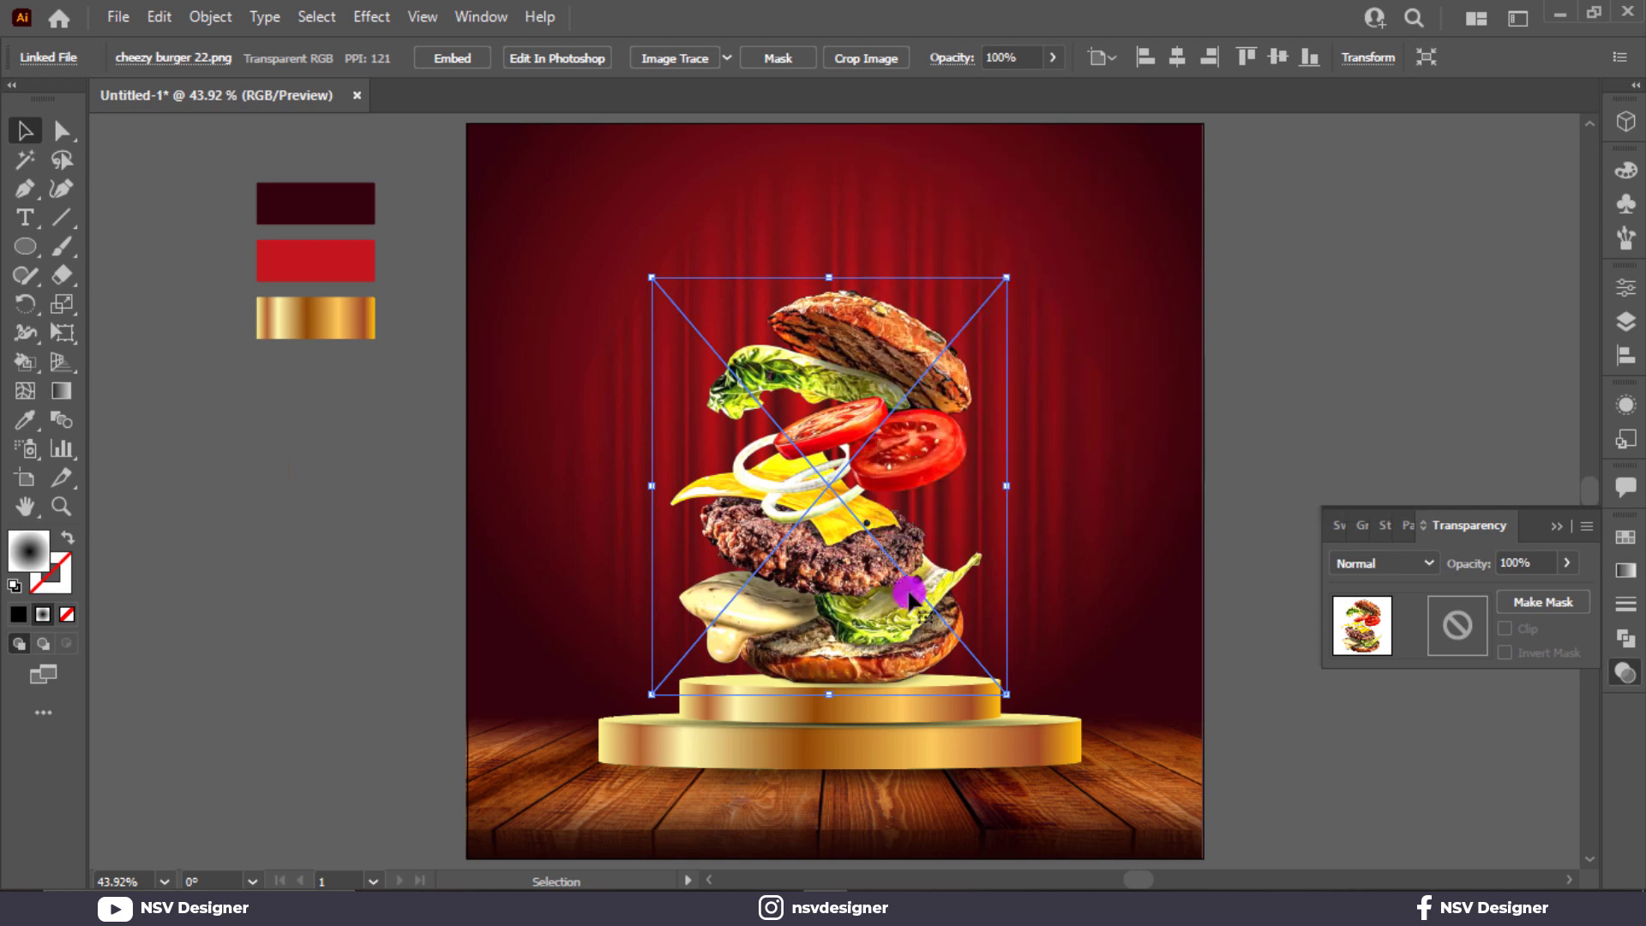
key(ctrl+shift+a)
drag(886, 673, 1003, 674)
click(1253, 632)
click(944, 683)
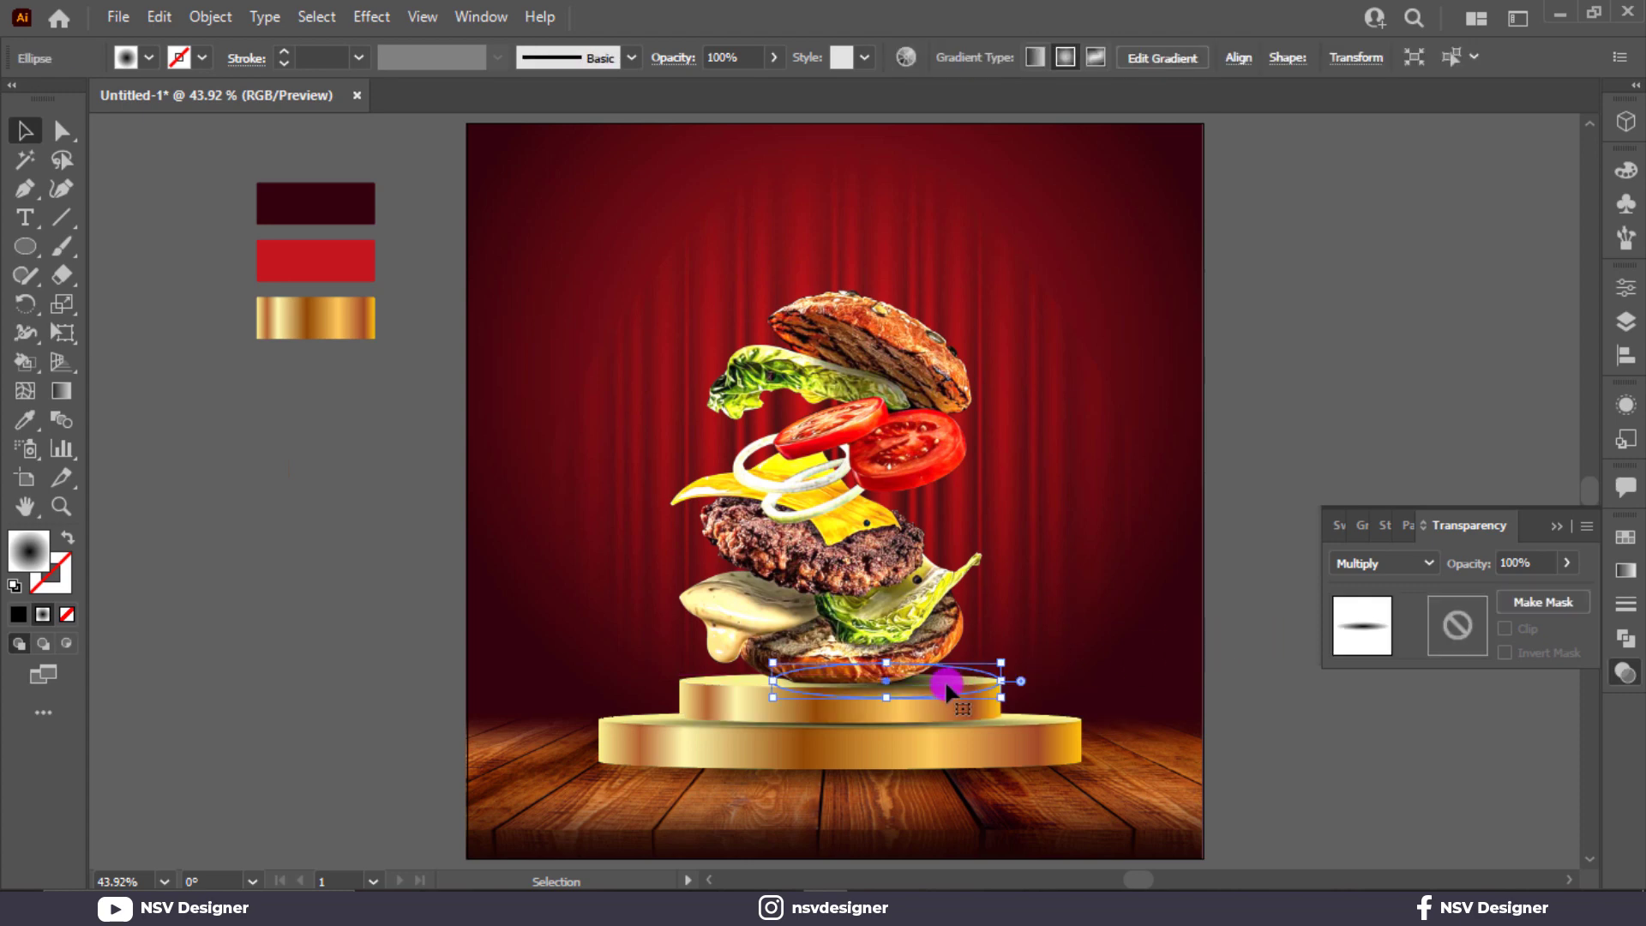
scroll(945, 683, up, 4)
drag(887, 675, 831, 672)
drag(1082, 675, 1120, 676)
drag(711, 739, 722, 714)
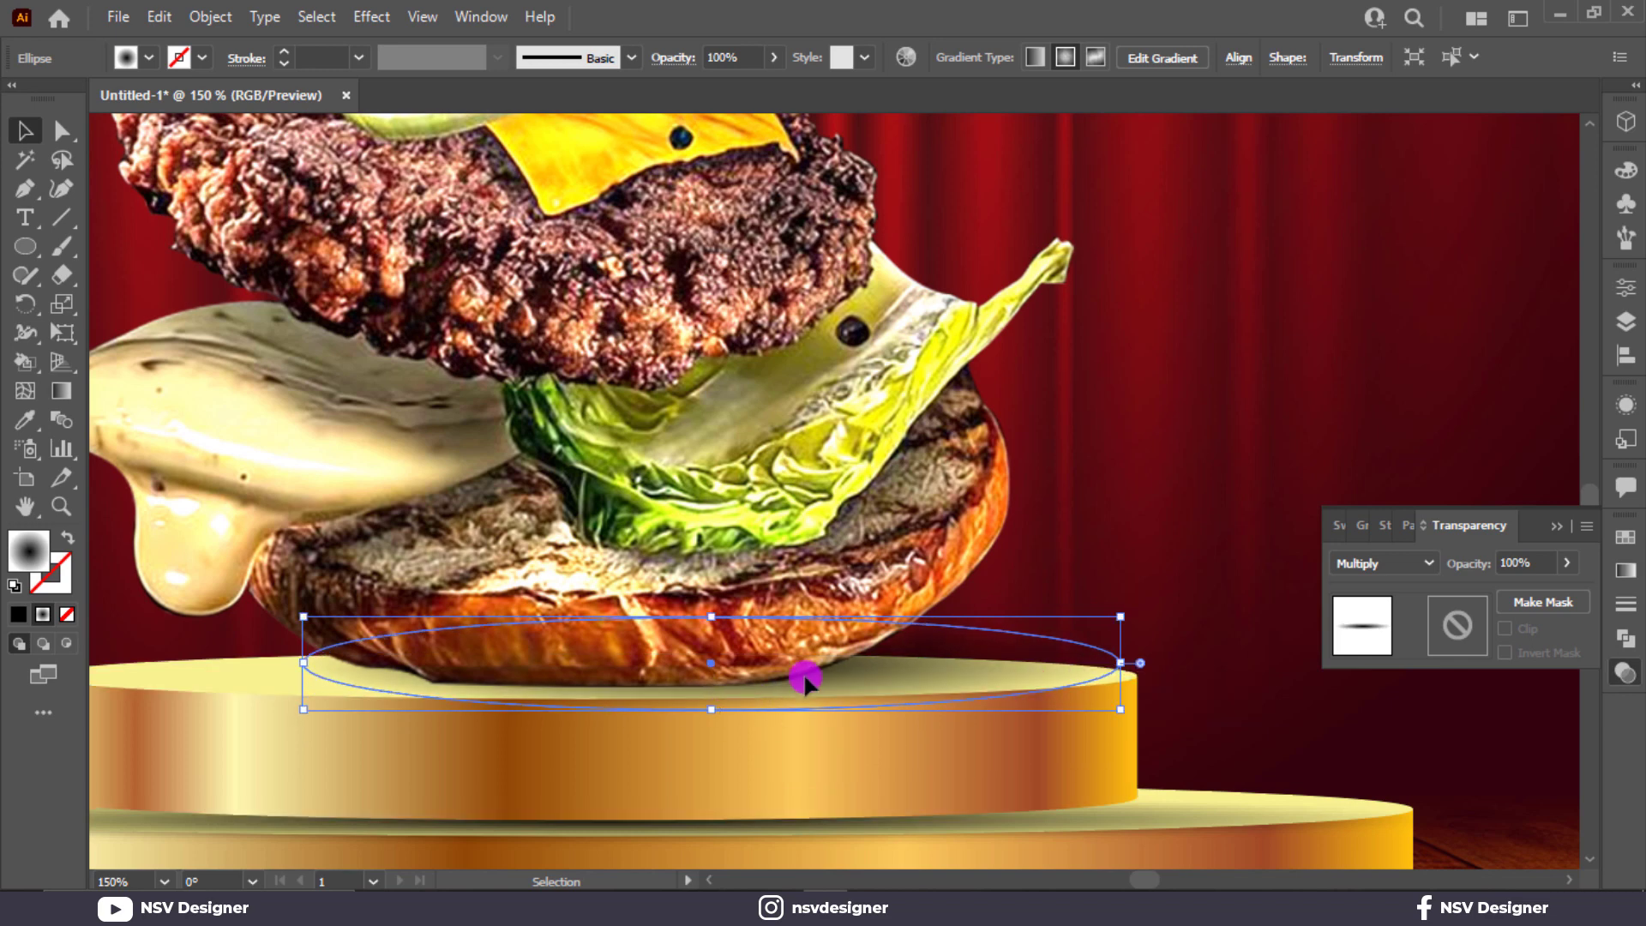
drag(805, 677, 806, 690)
key(ctrl+0)
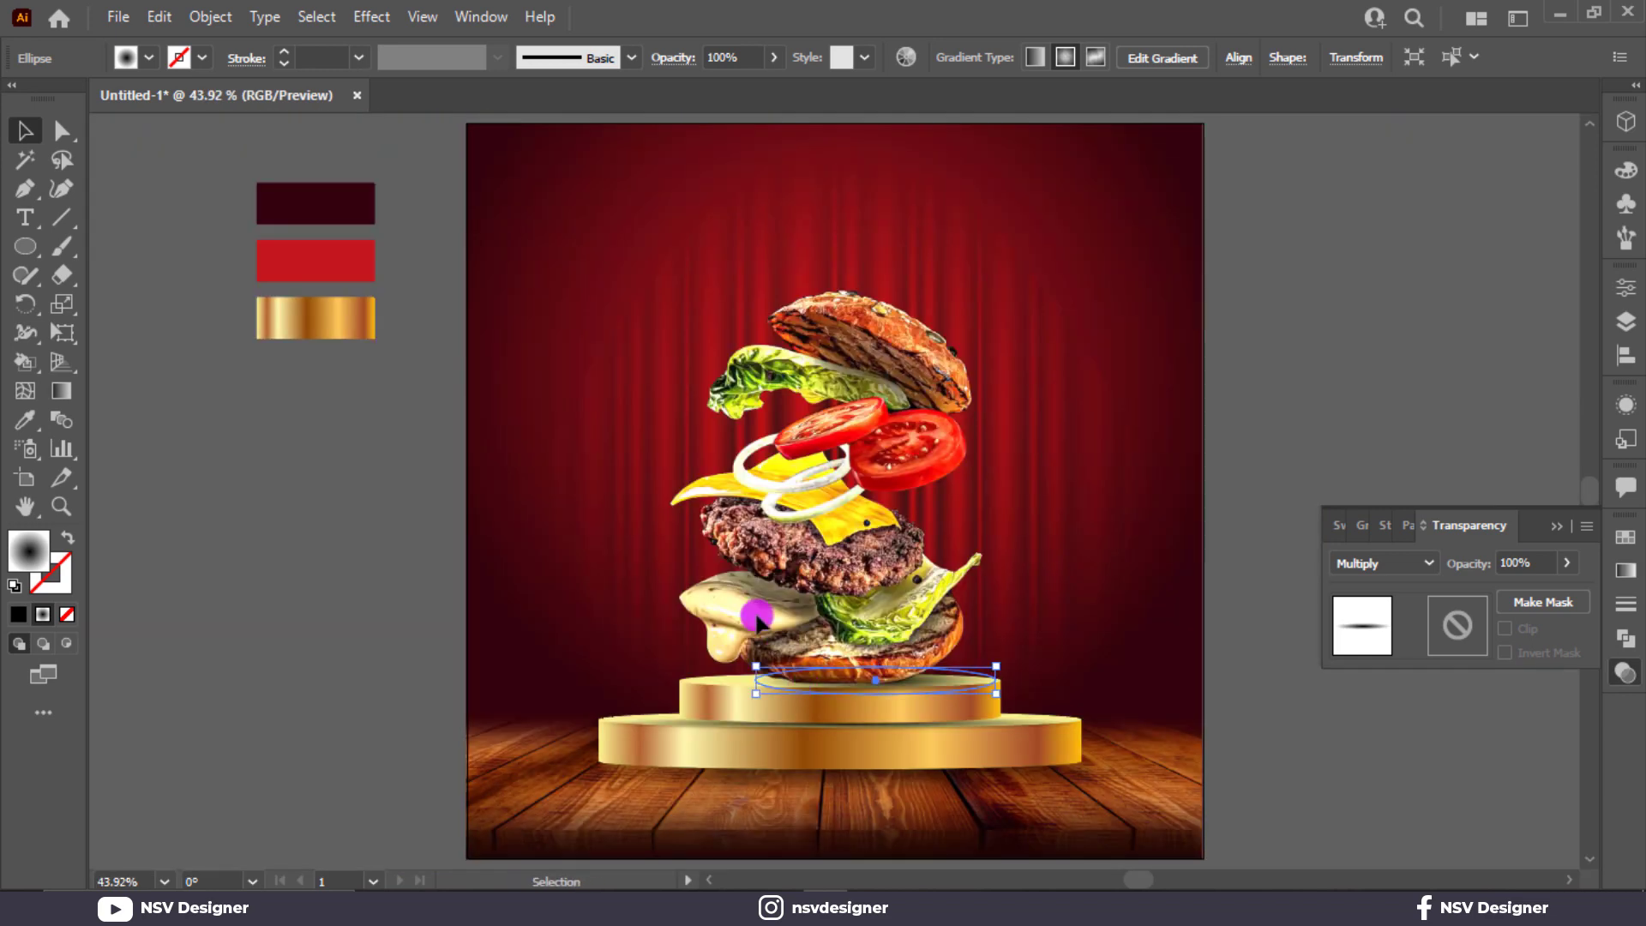
Step: Apply a 5-pixel Gaussian Blur to the shadow ellipse
click(369, 17)
mouse_move(459, 291)
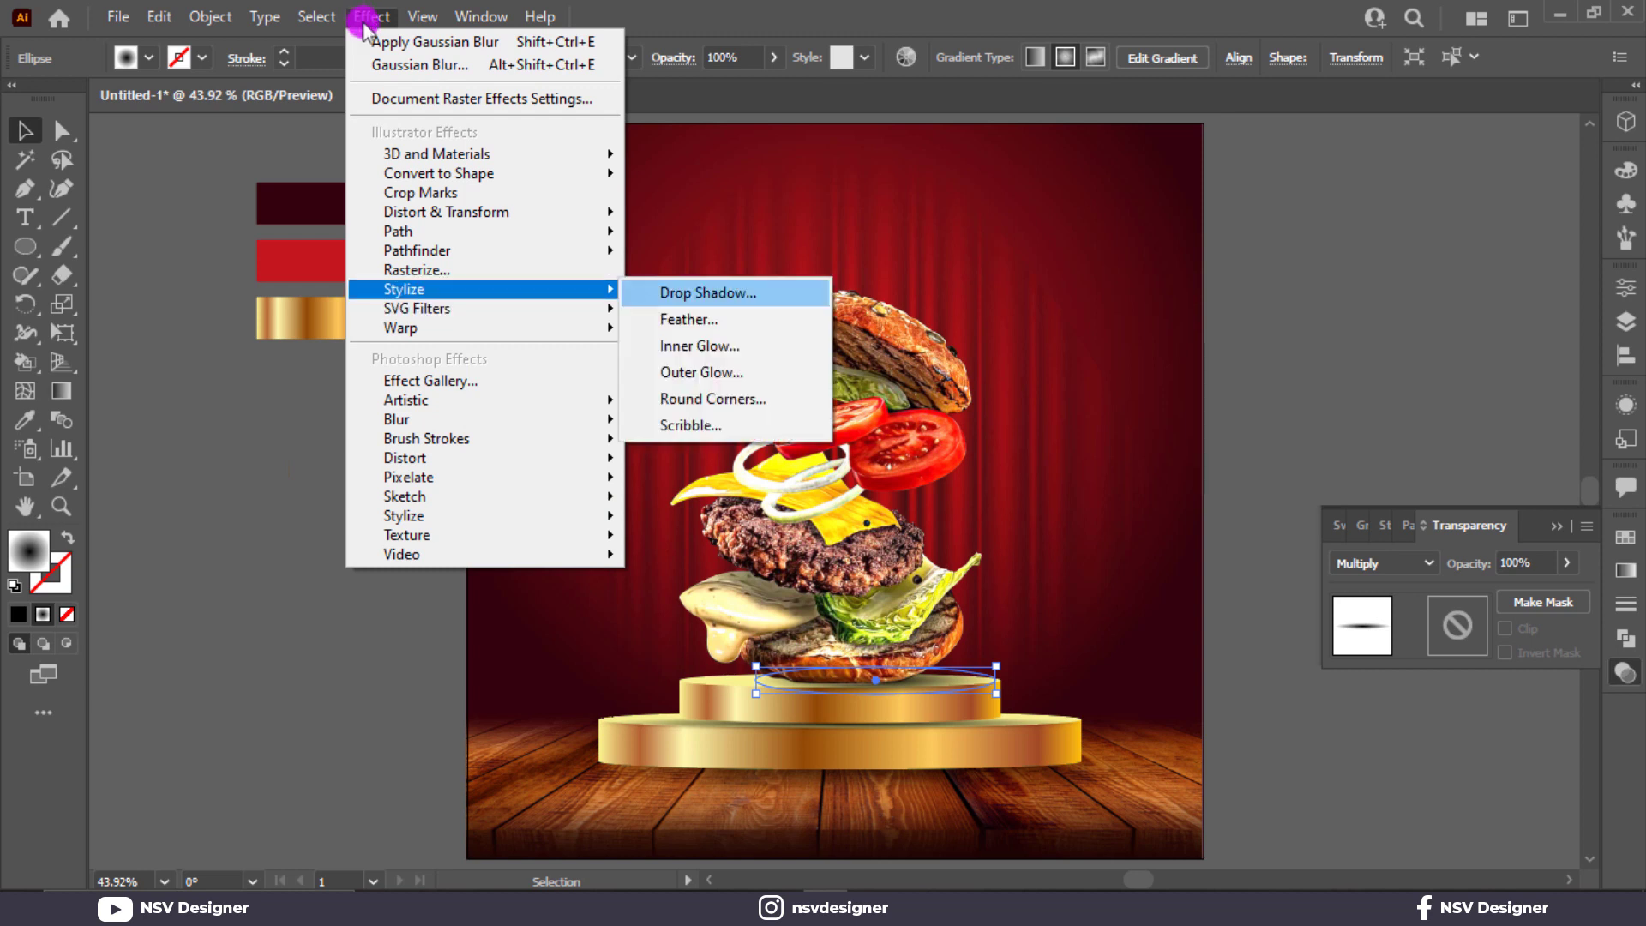
mouse_move(569, 420)
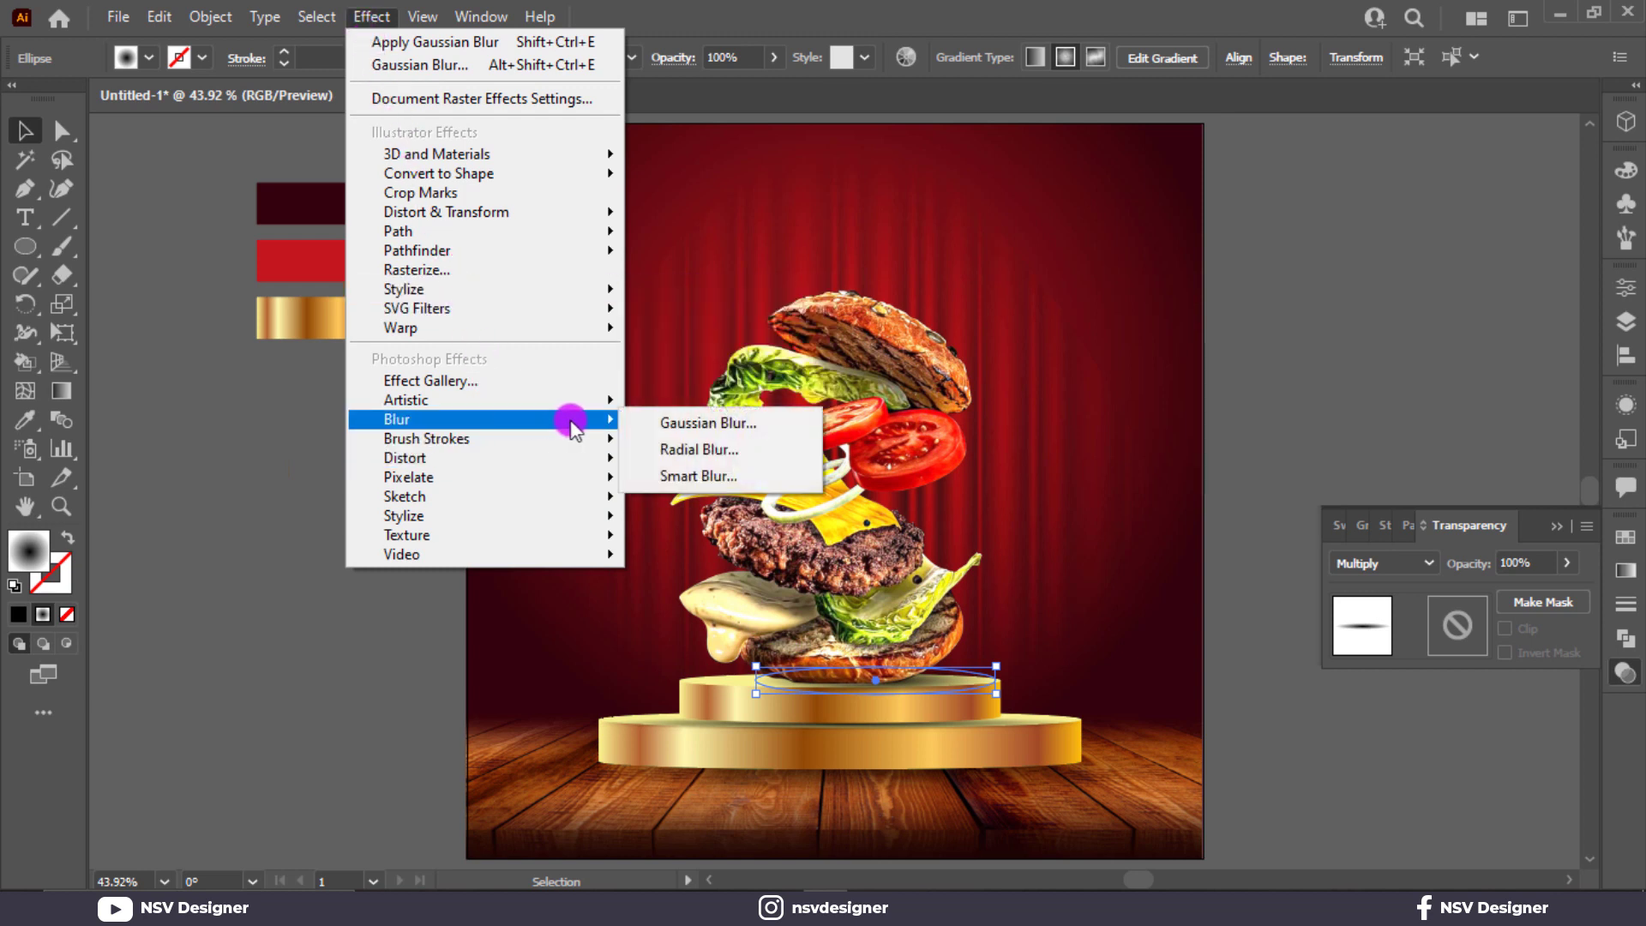
click(696, 422)
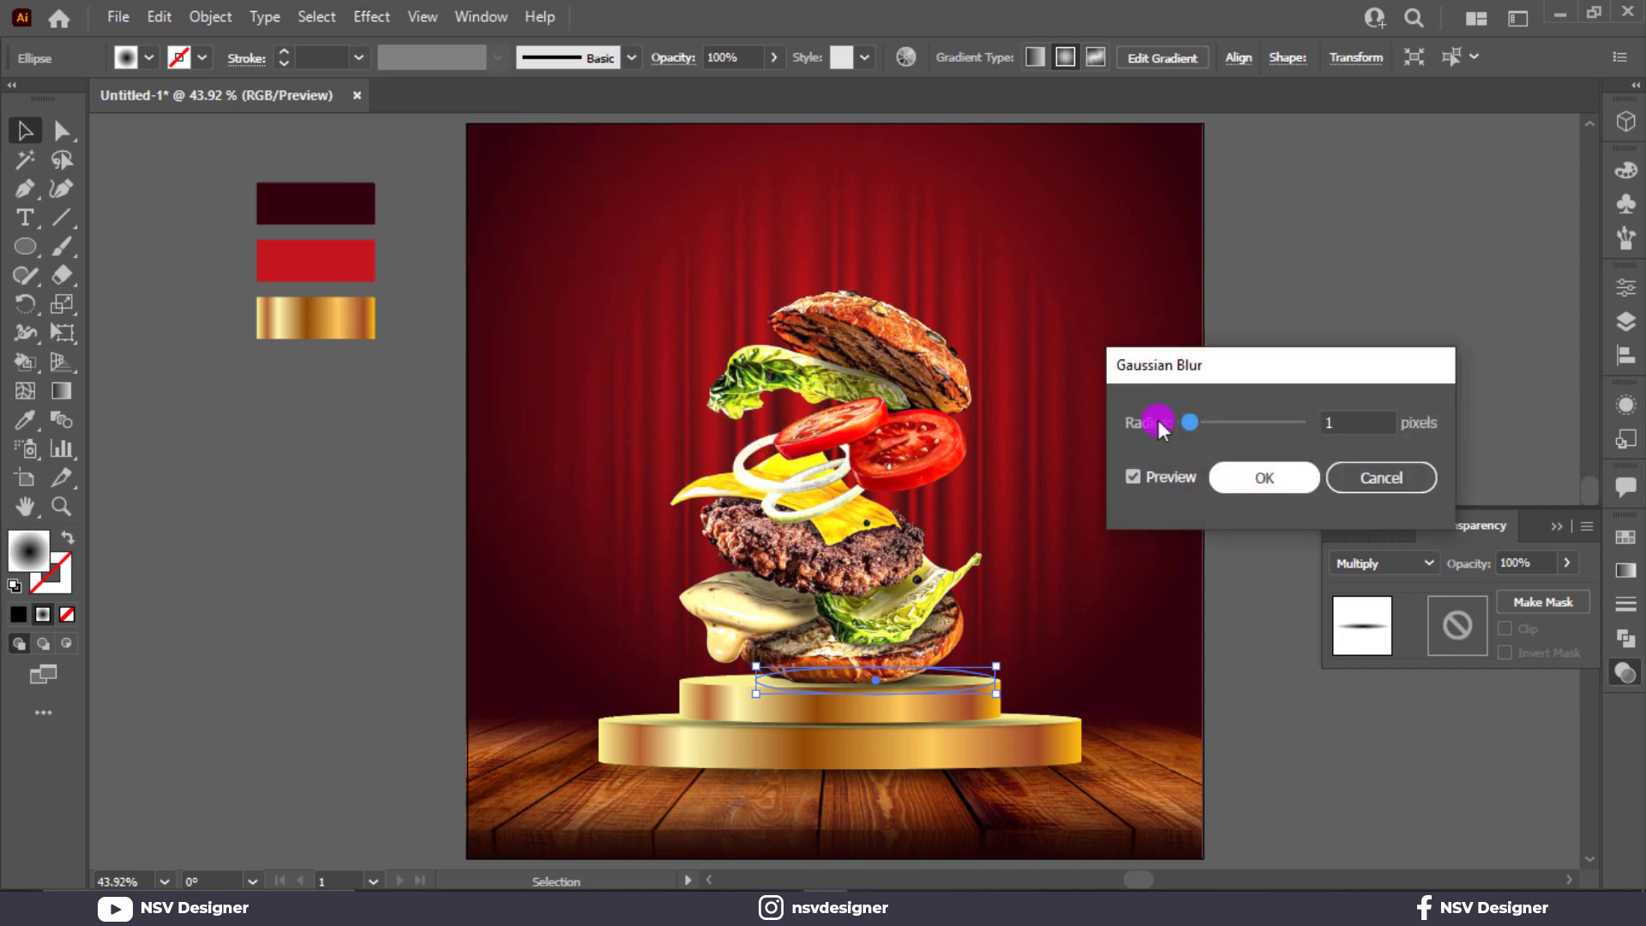
click(1377, 422)
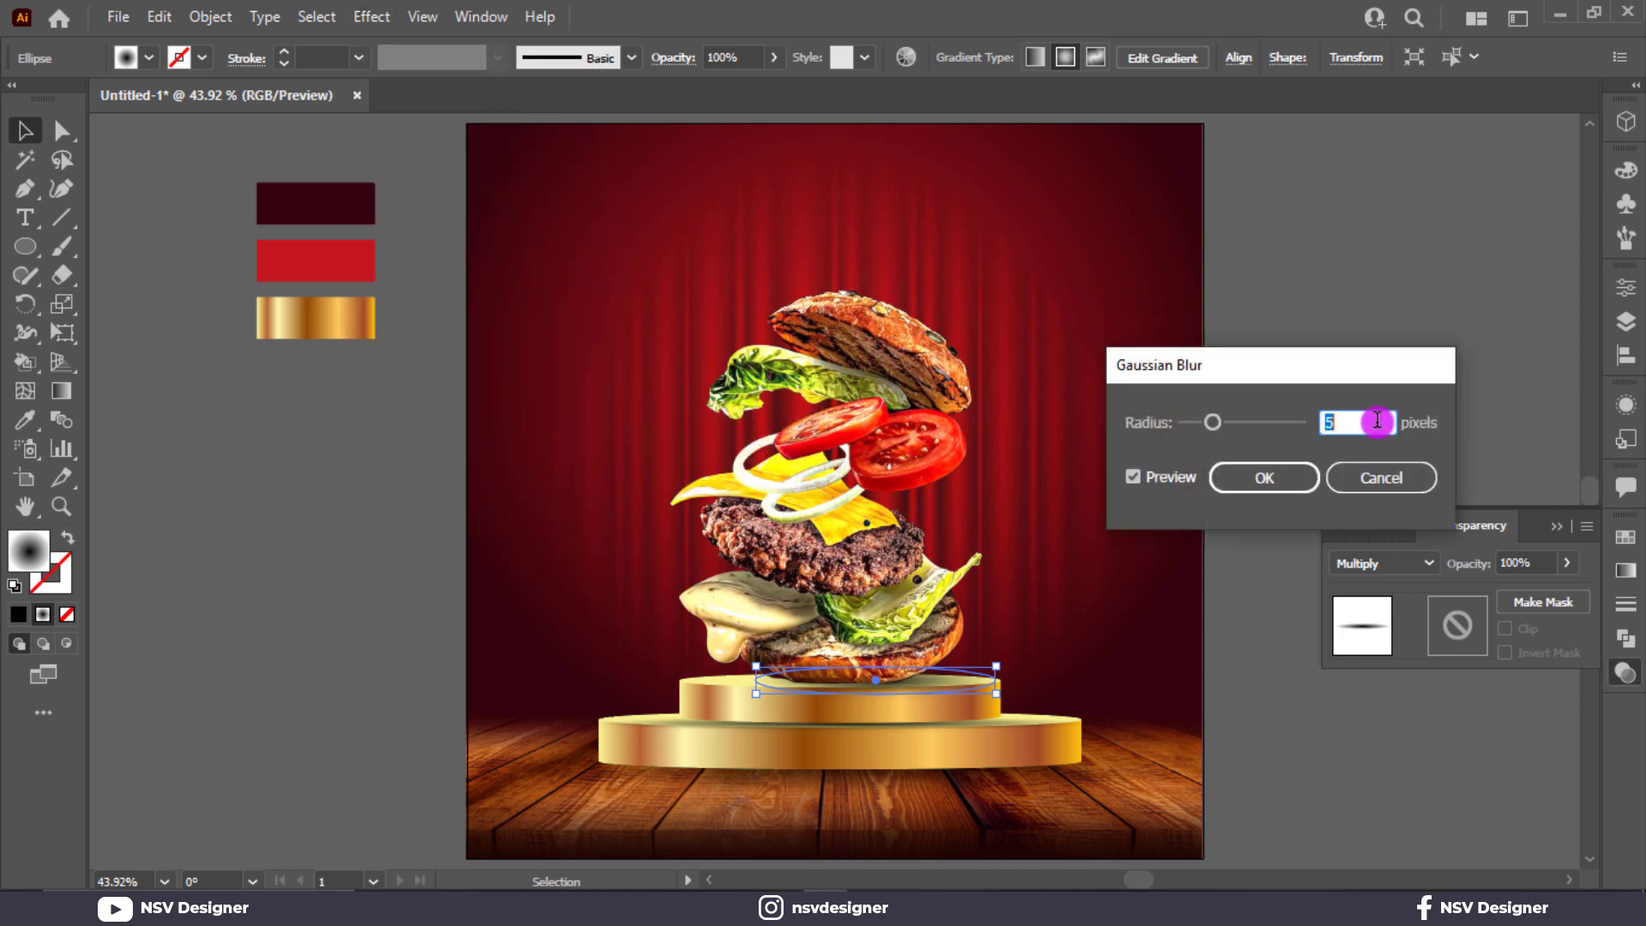
click(1269, 480)
click(1245, 482)
click(1220, 497)
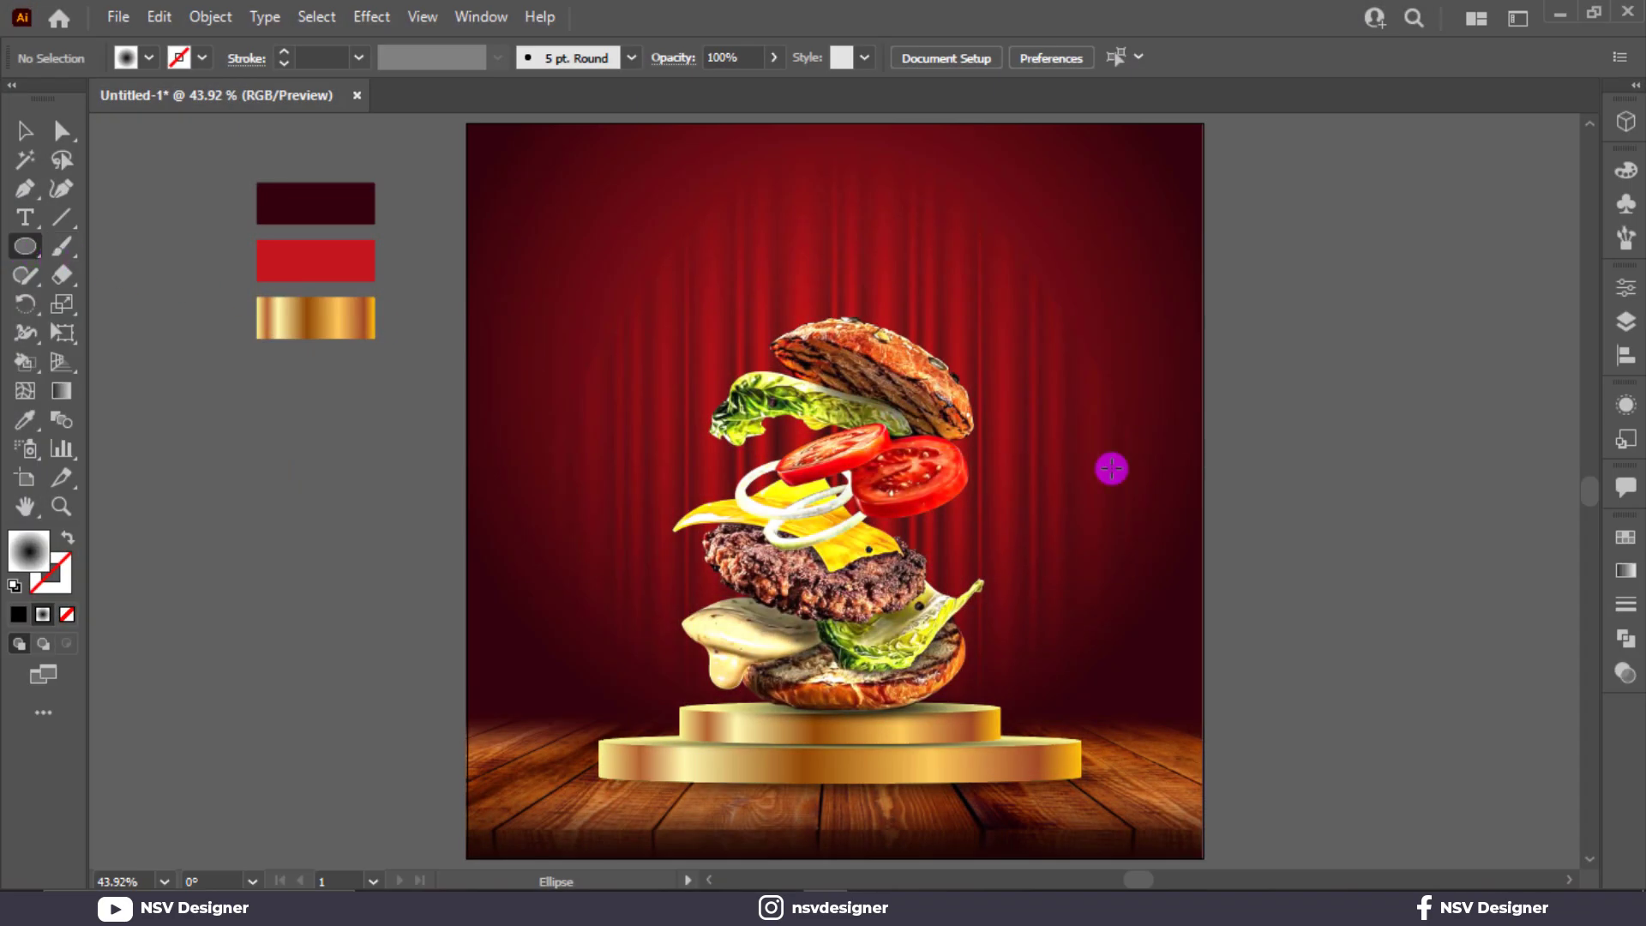
Step: Draw a circle right of the artboard filled with the White, Black gradient preset
click(1626, 570)
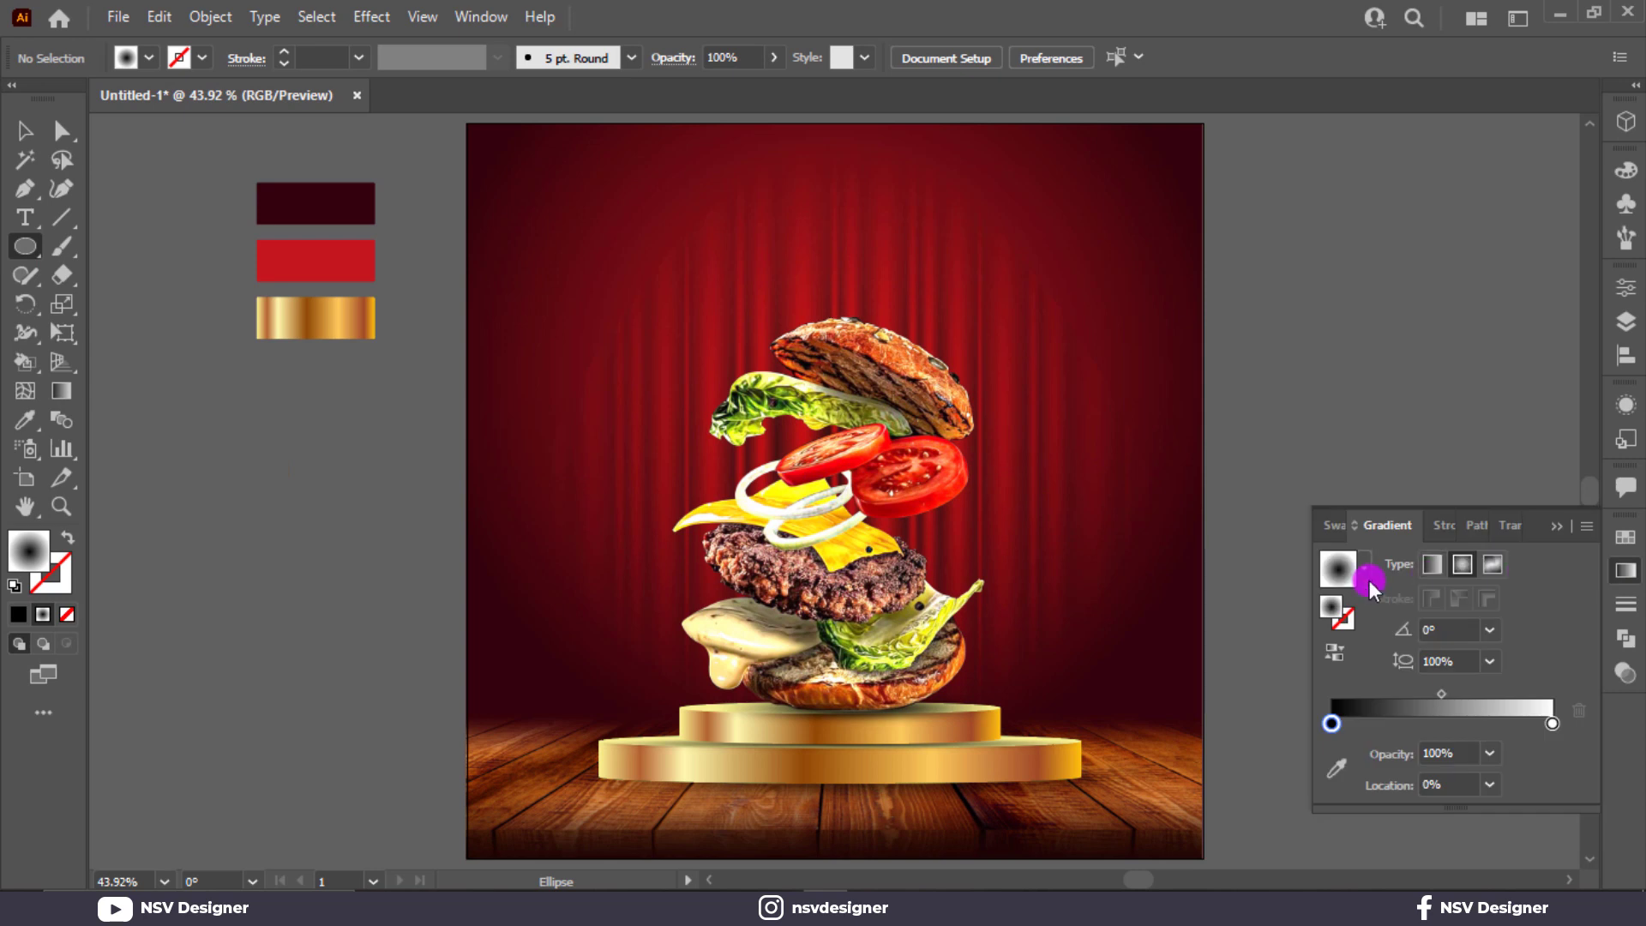
click(1368, 582)
scroll(1247, 612, up, 2)
click(1286, 617)
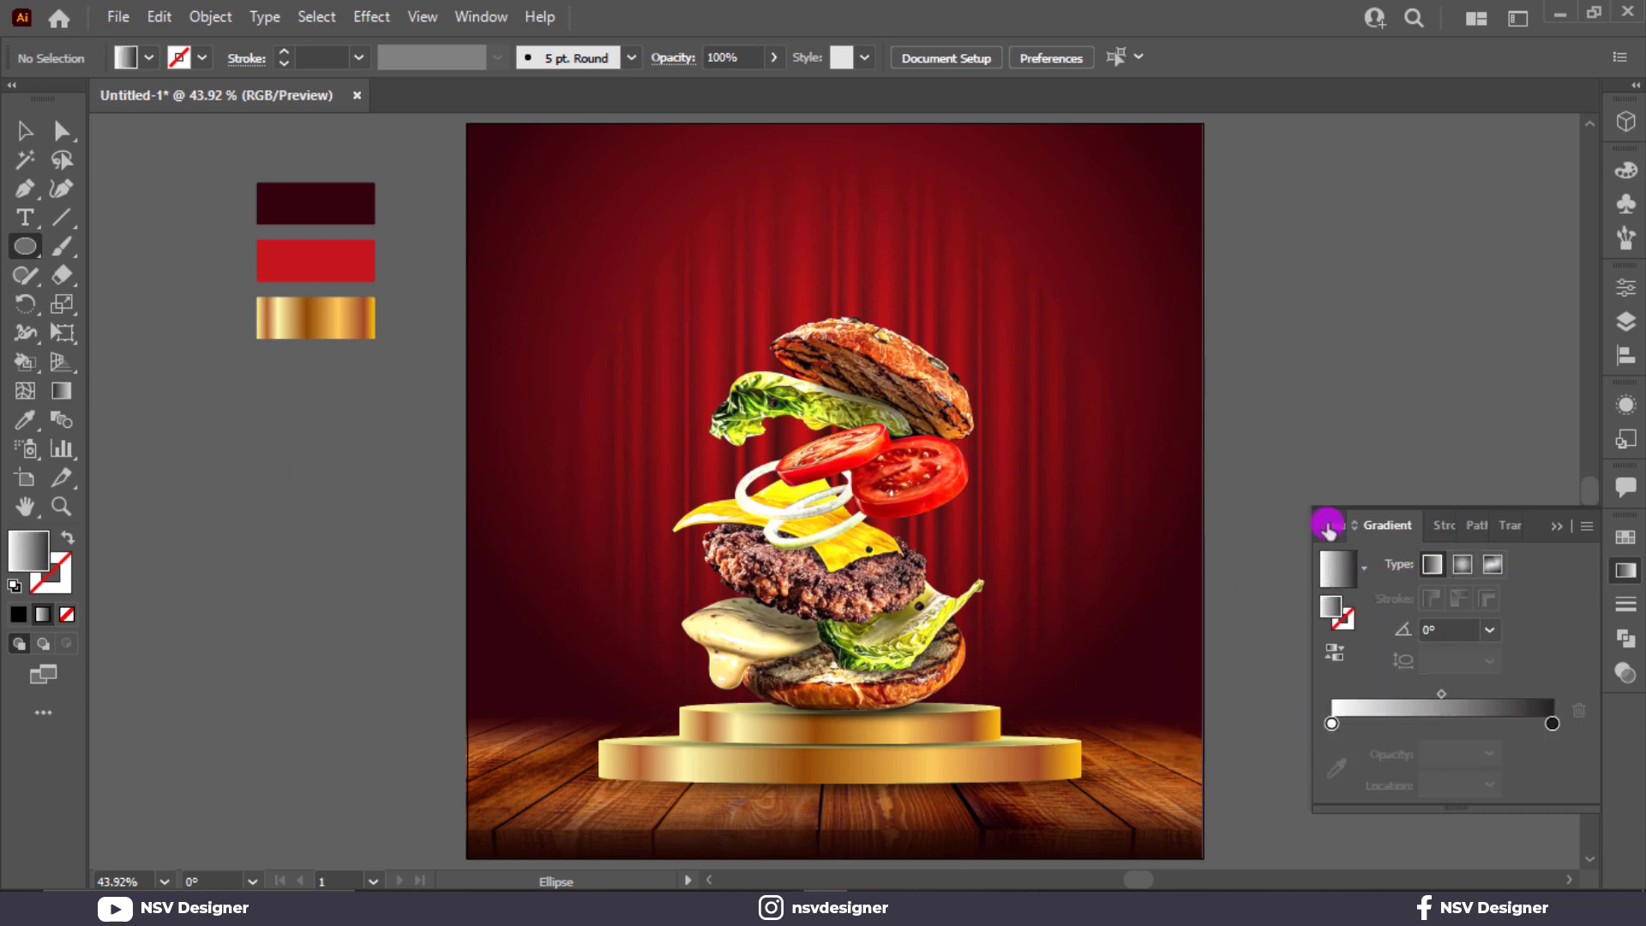
click(1322, 293)
key(Escape)
drag(1321, 283, 1396, 356)
Step: Make the gradient radial and yellow, fading to 0% opacity at the outer stop
click(1462, 564)
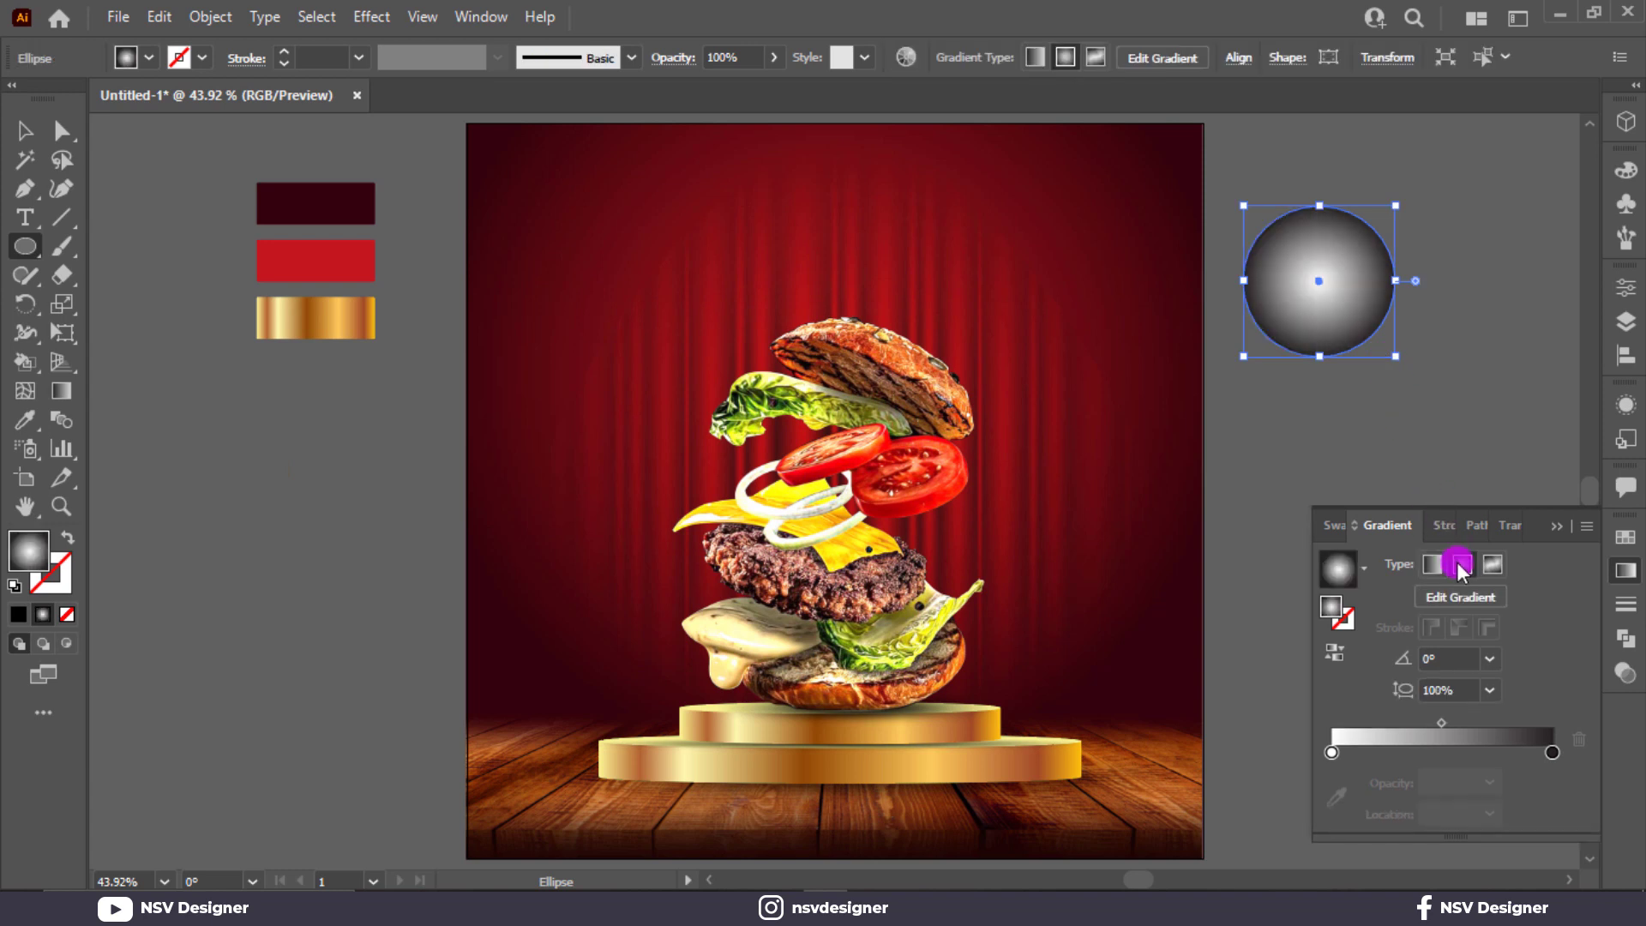
click(1334, 653)
double_click(1332, 752)
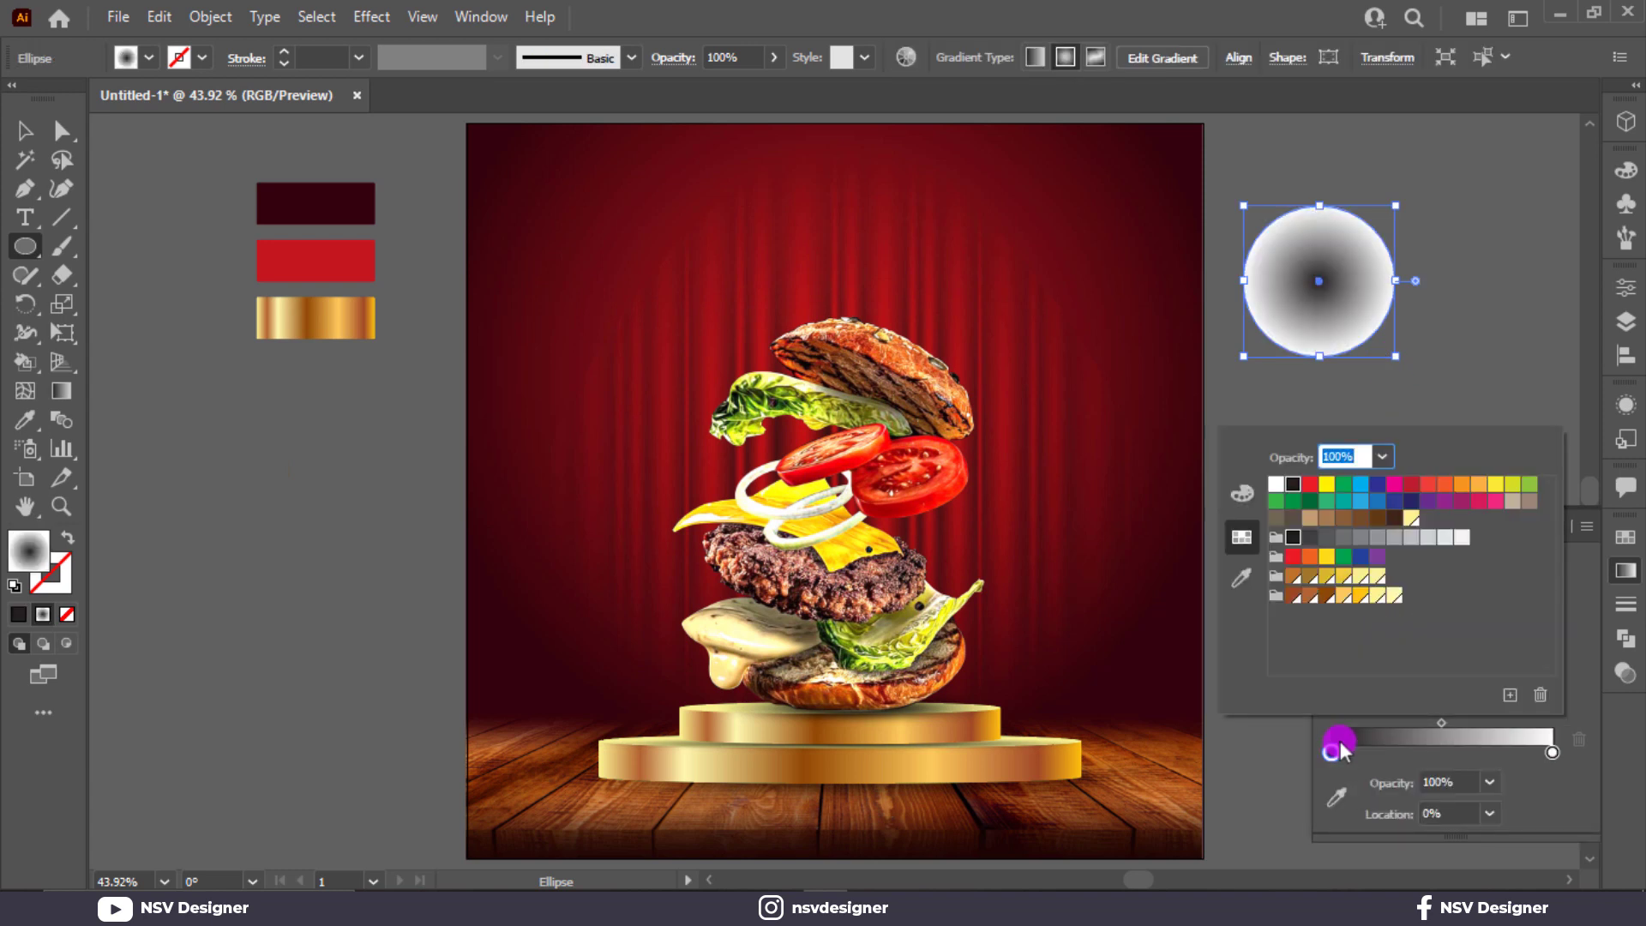
click(1495, 487)
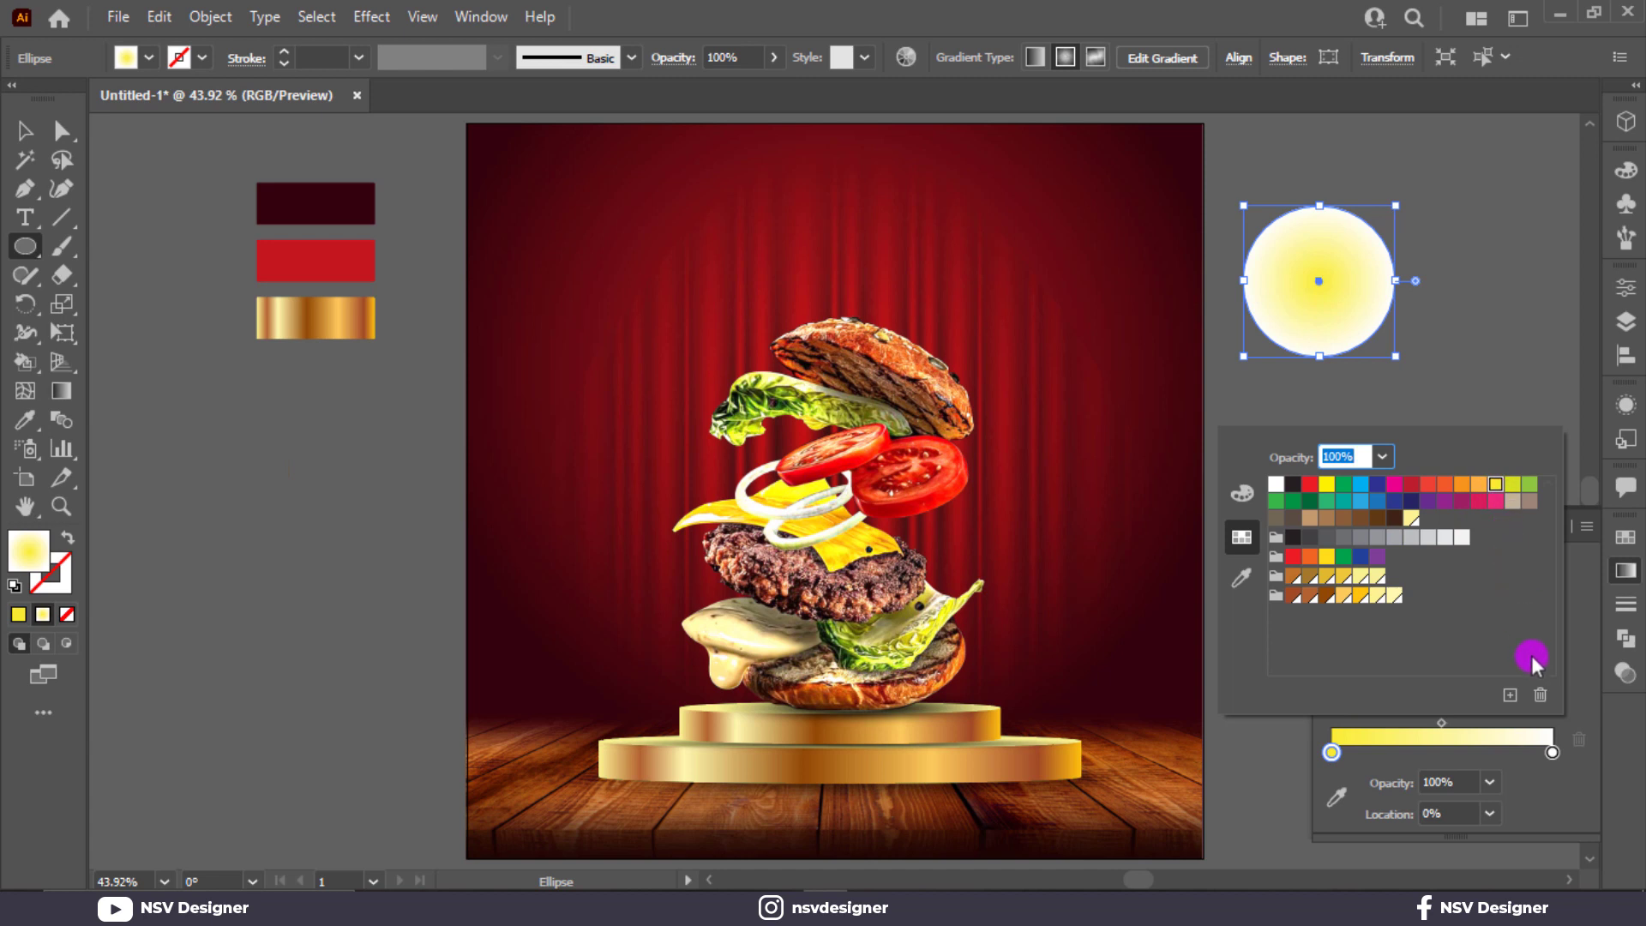
double_click(1552, 753)
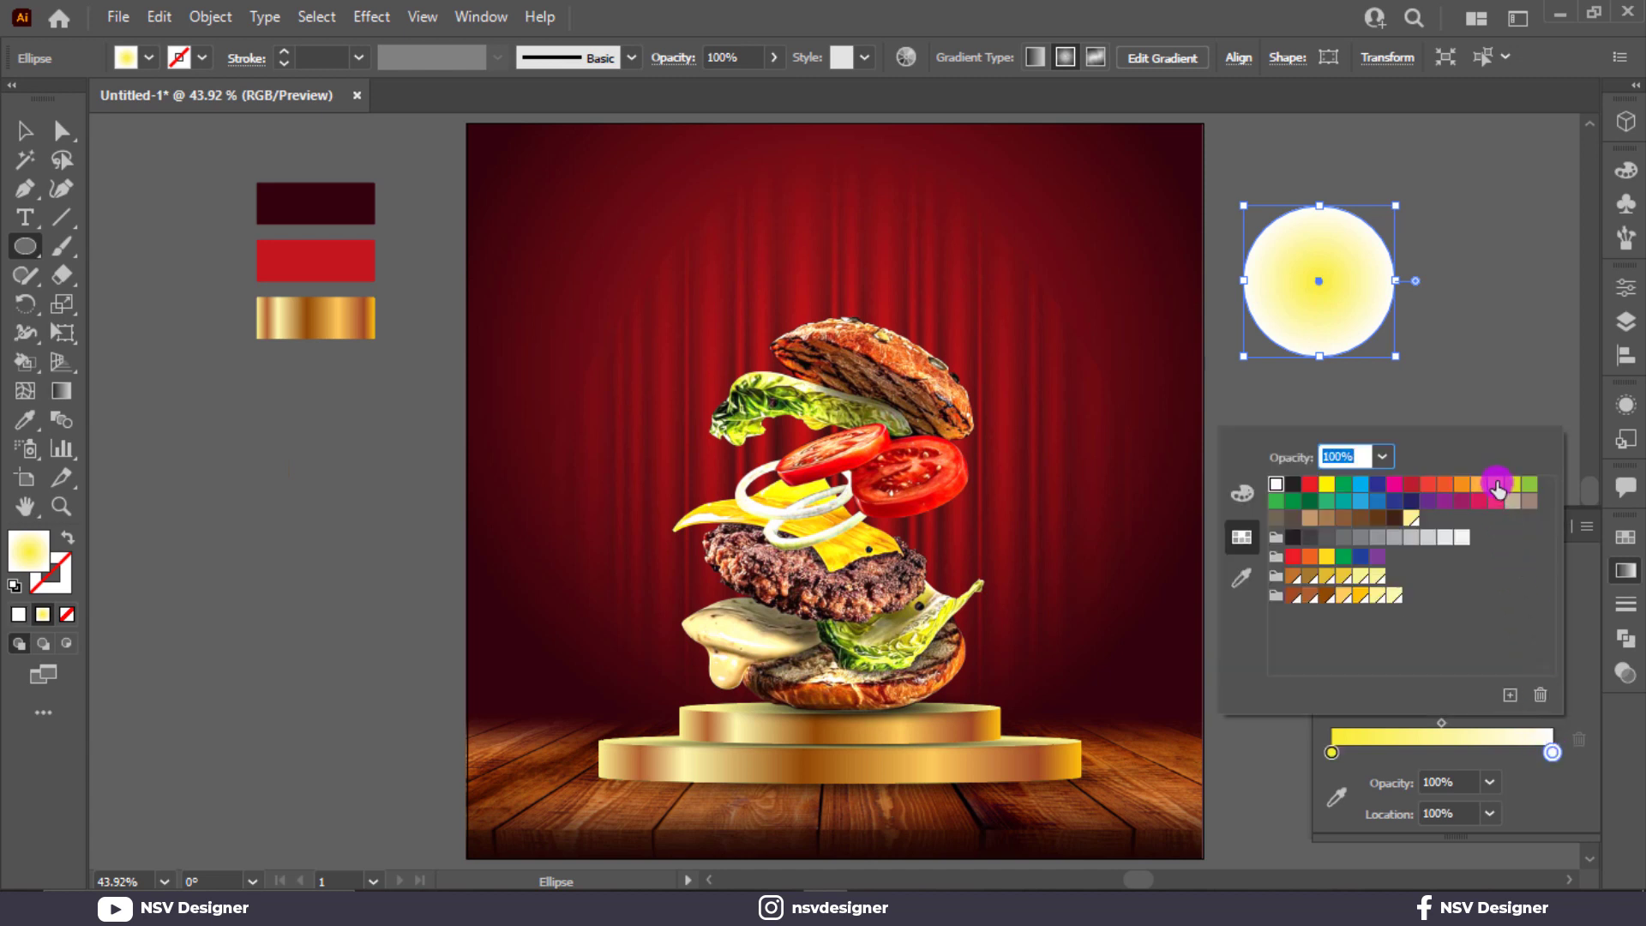
click(1496, 486)
click(1460, 782)
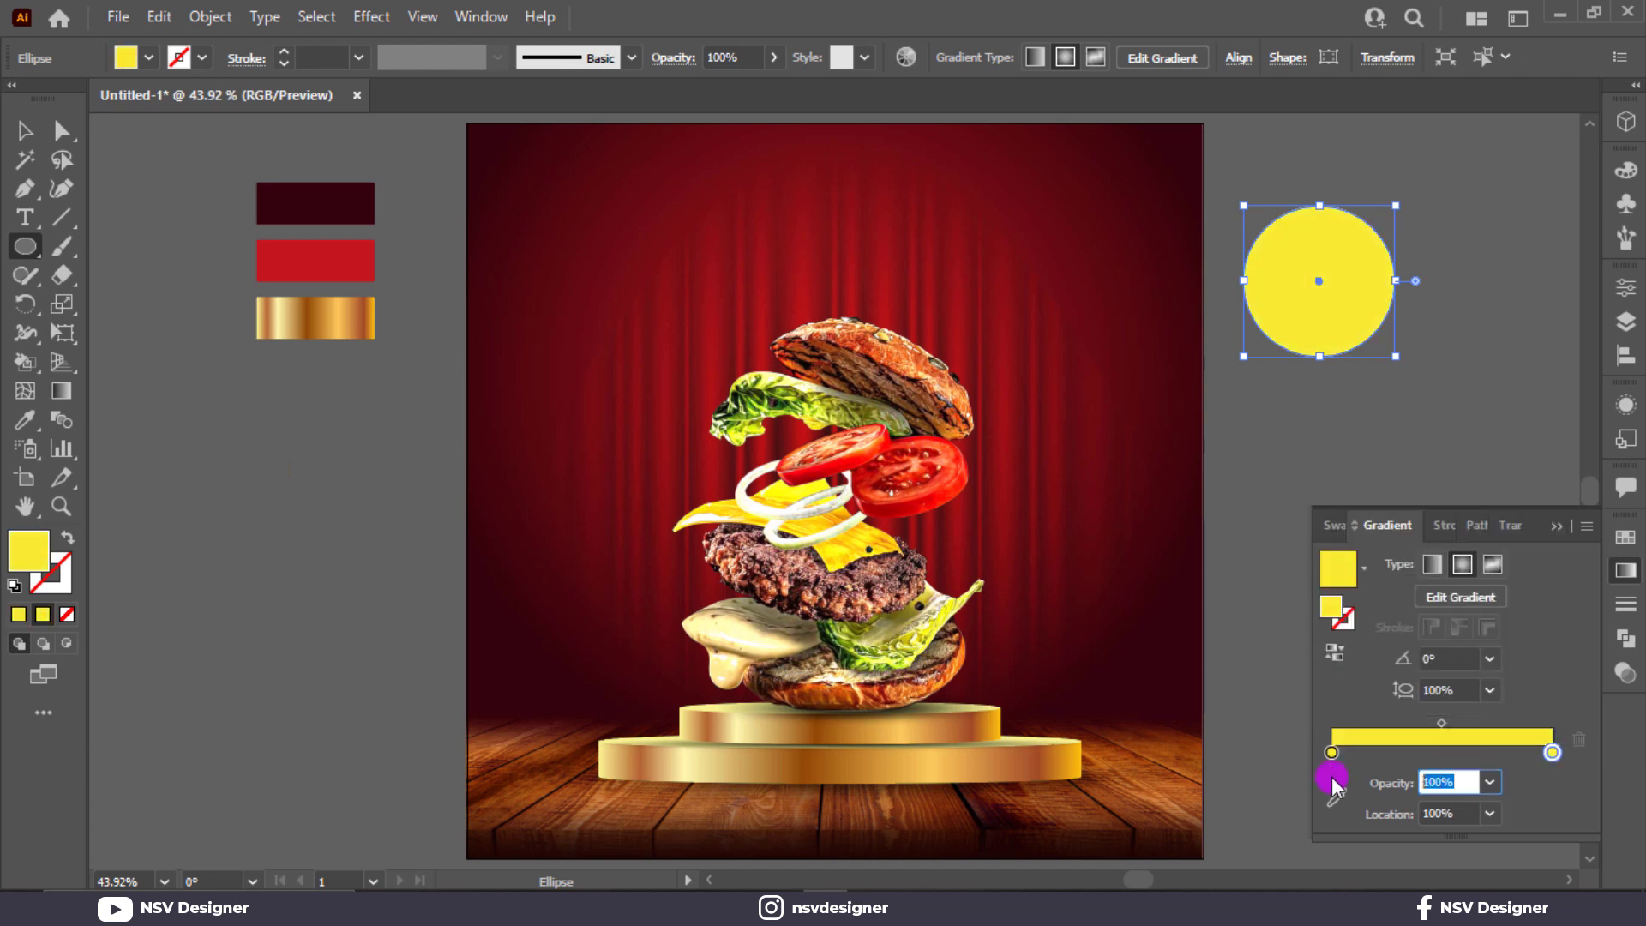
click(12, 130)
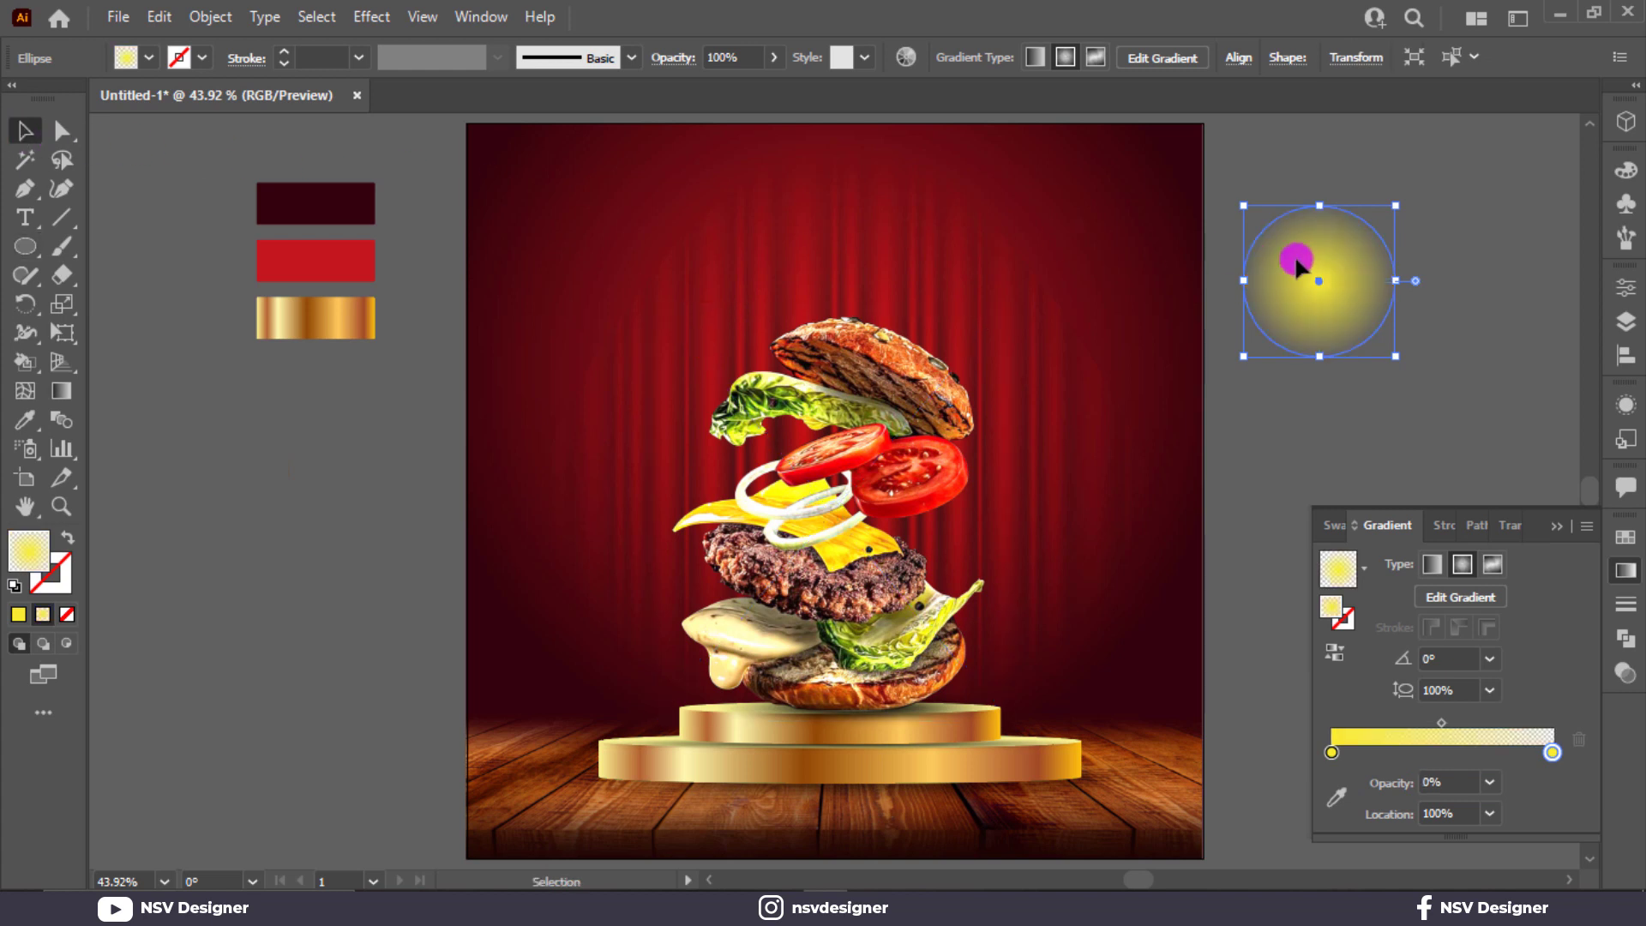
Step: Set the glow circle to Overlay blending and squash it into a flat ellipse
drag(1296, 266, 1097, 433)
click(1507, 527)
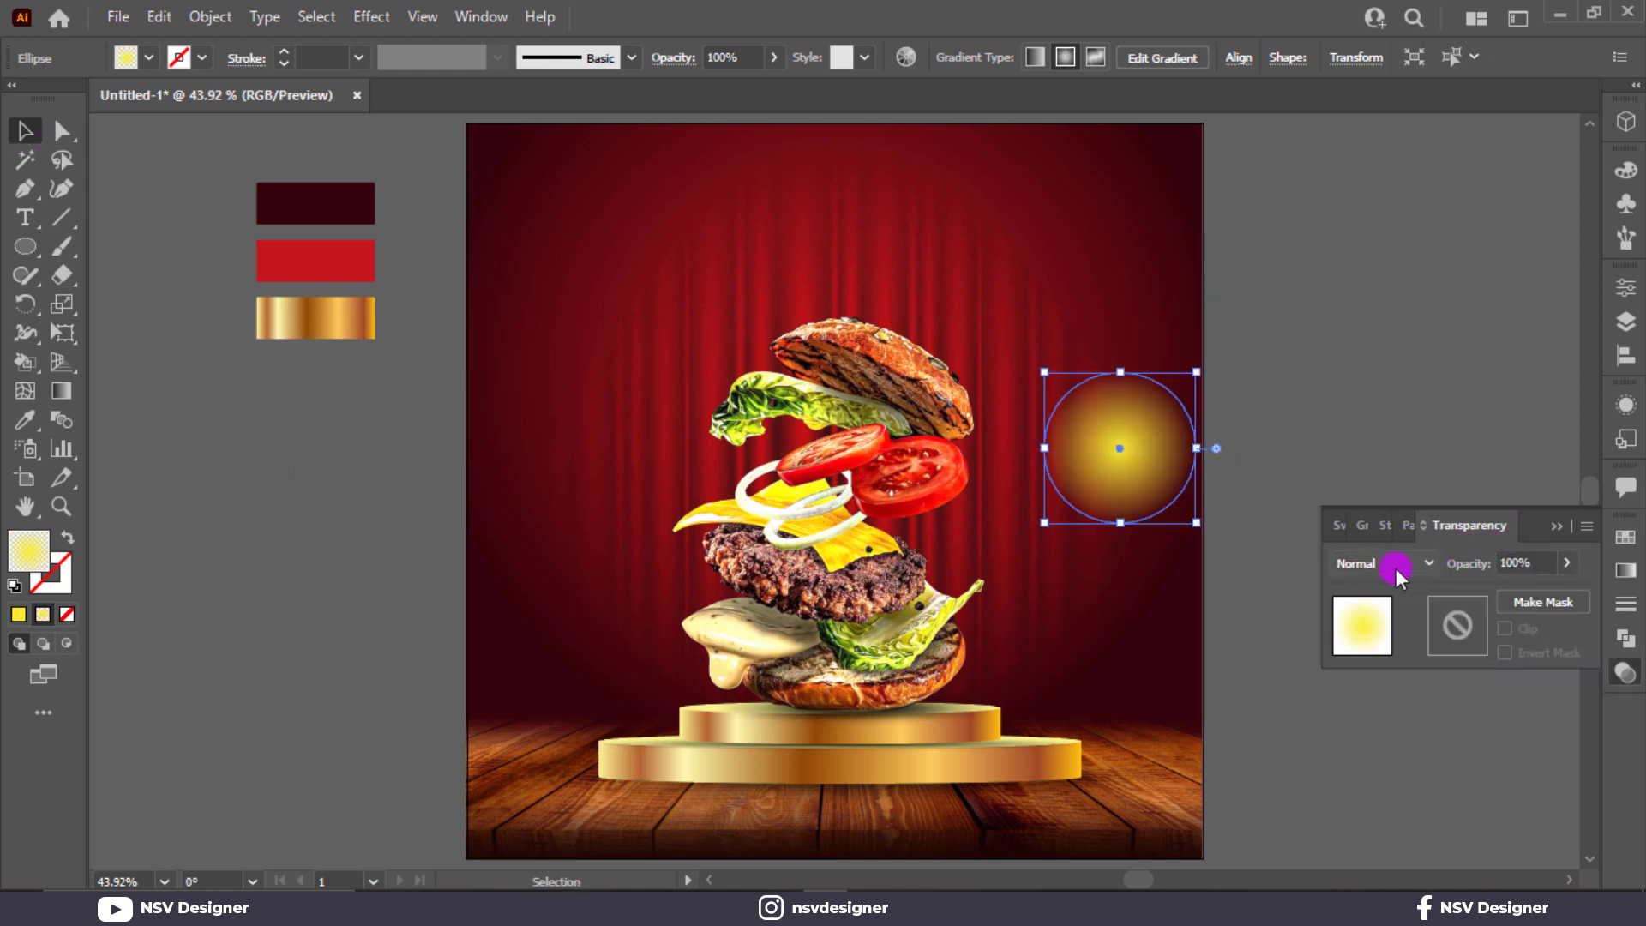
click(1395, 564)
click(1402, 323)
click(1556, 531)
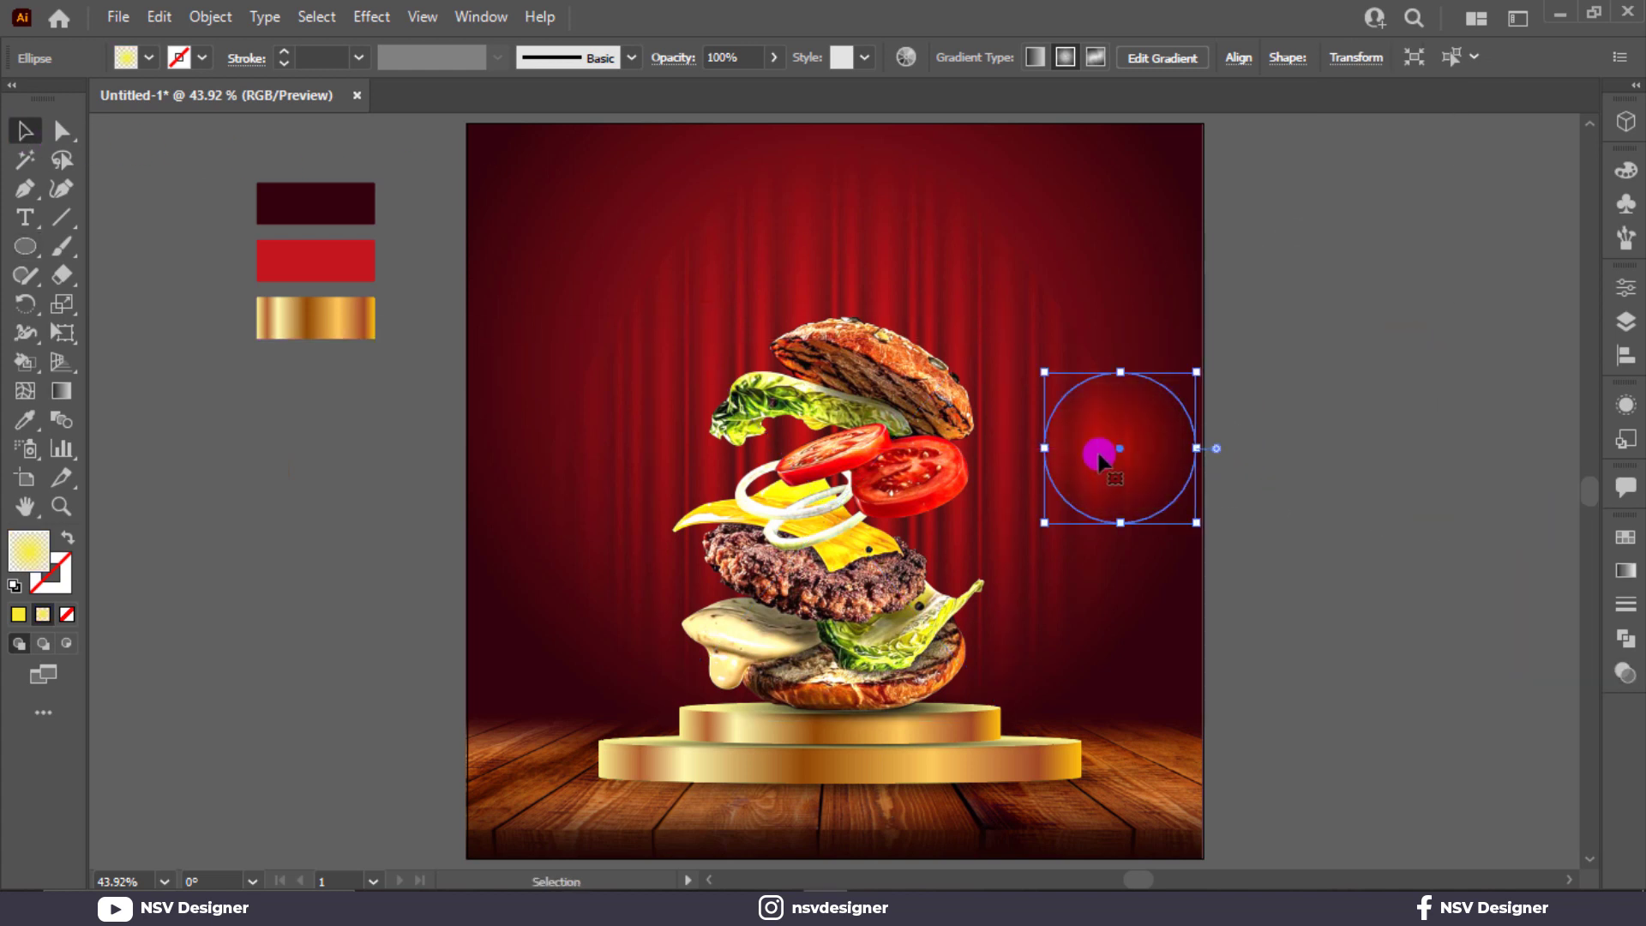
drag(1095, 448, 1273, 448)
drag(1294, 525, 1331, 440)
Step: Paste copies of the glow ellipse in front and rotate them into a star
click(1309, 435)
key(ctrl+z)
scroll(1333, 425, up, 3)
key(ctrl+c)
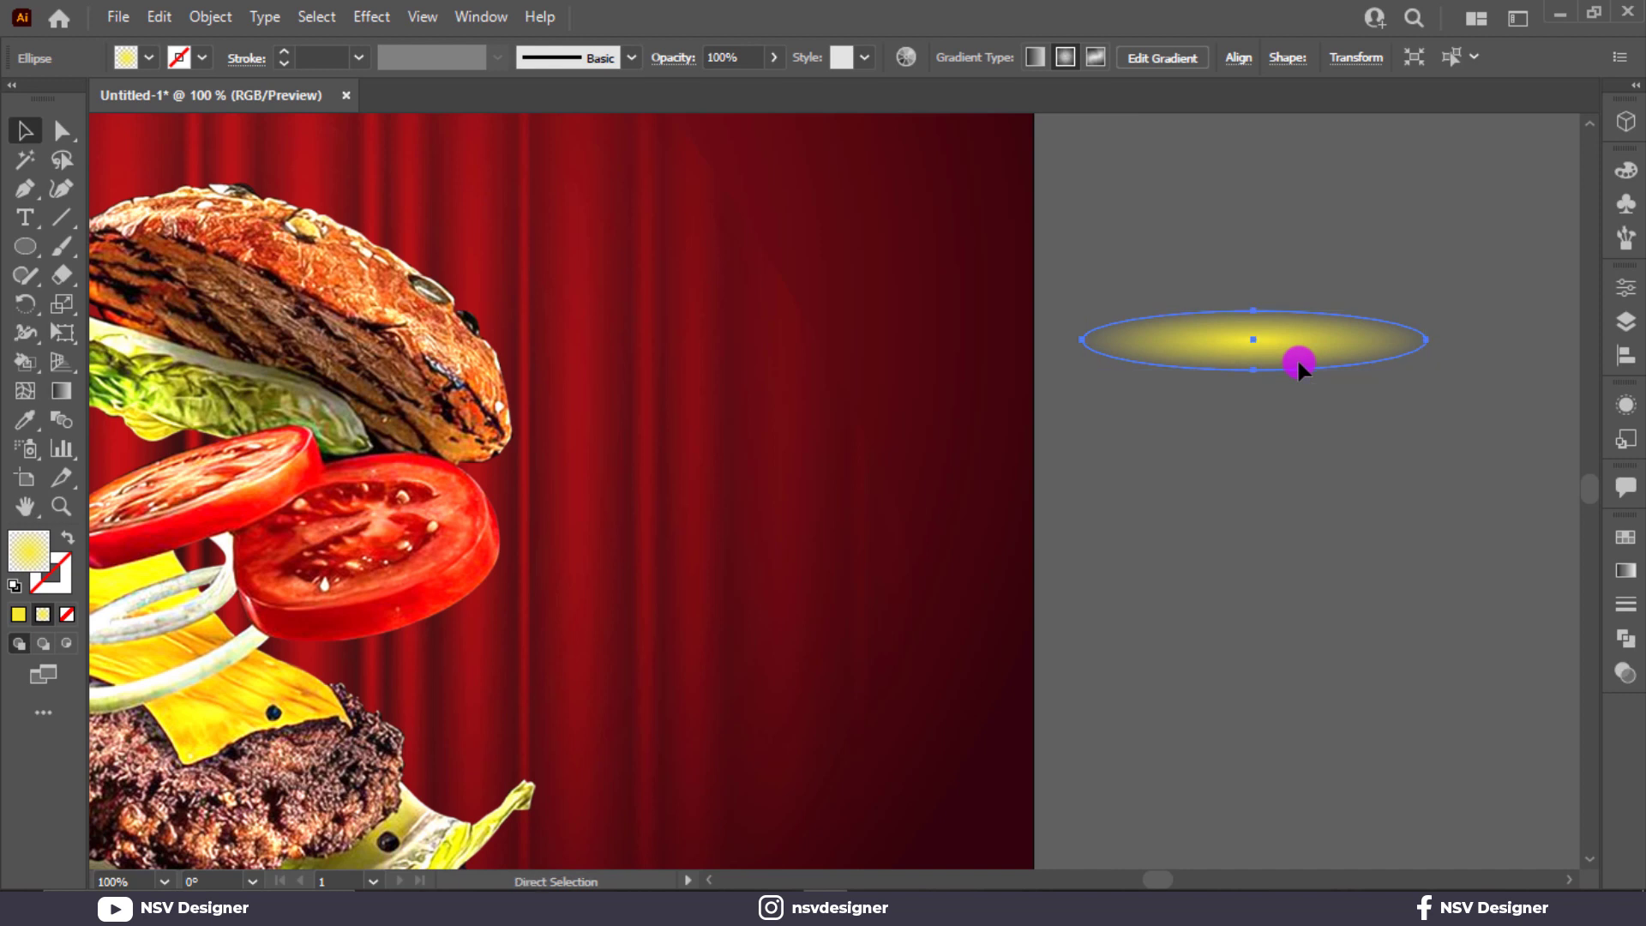
key(ctrl+f)
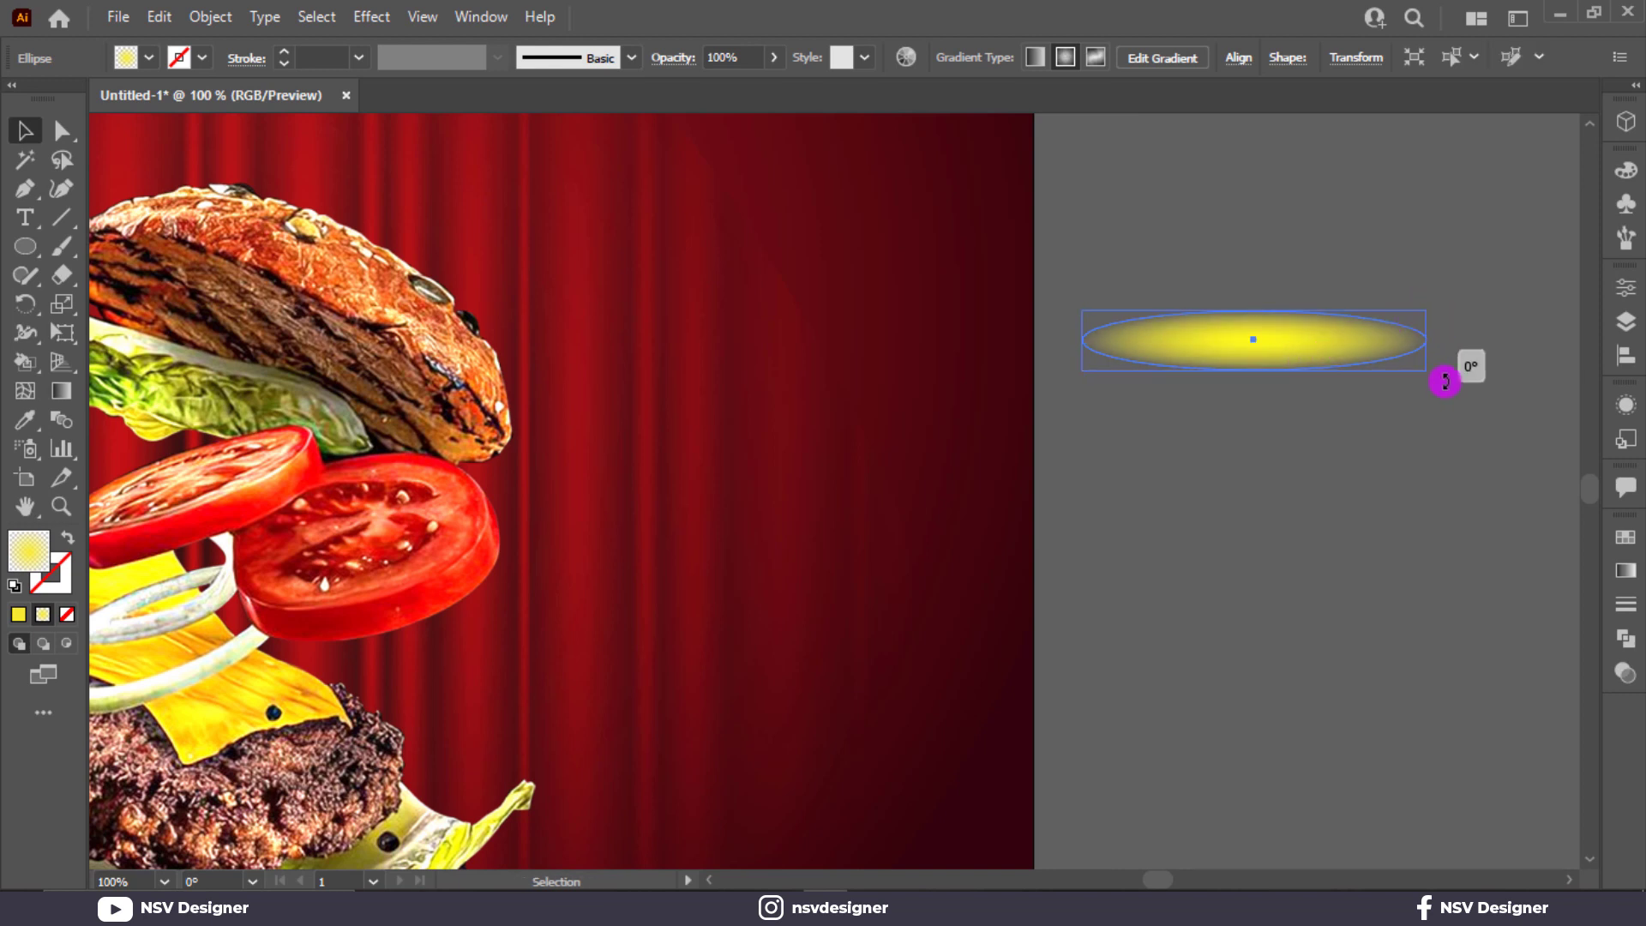
drag(1444, 381, 1344, 415)
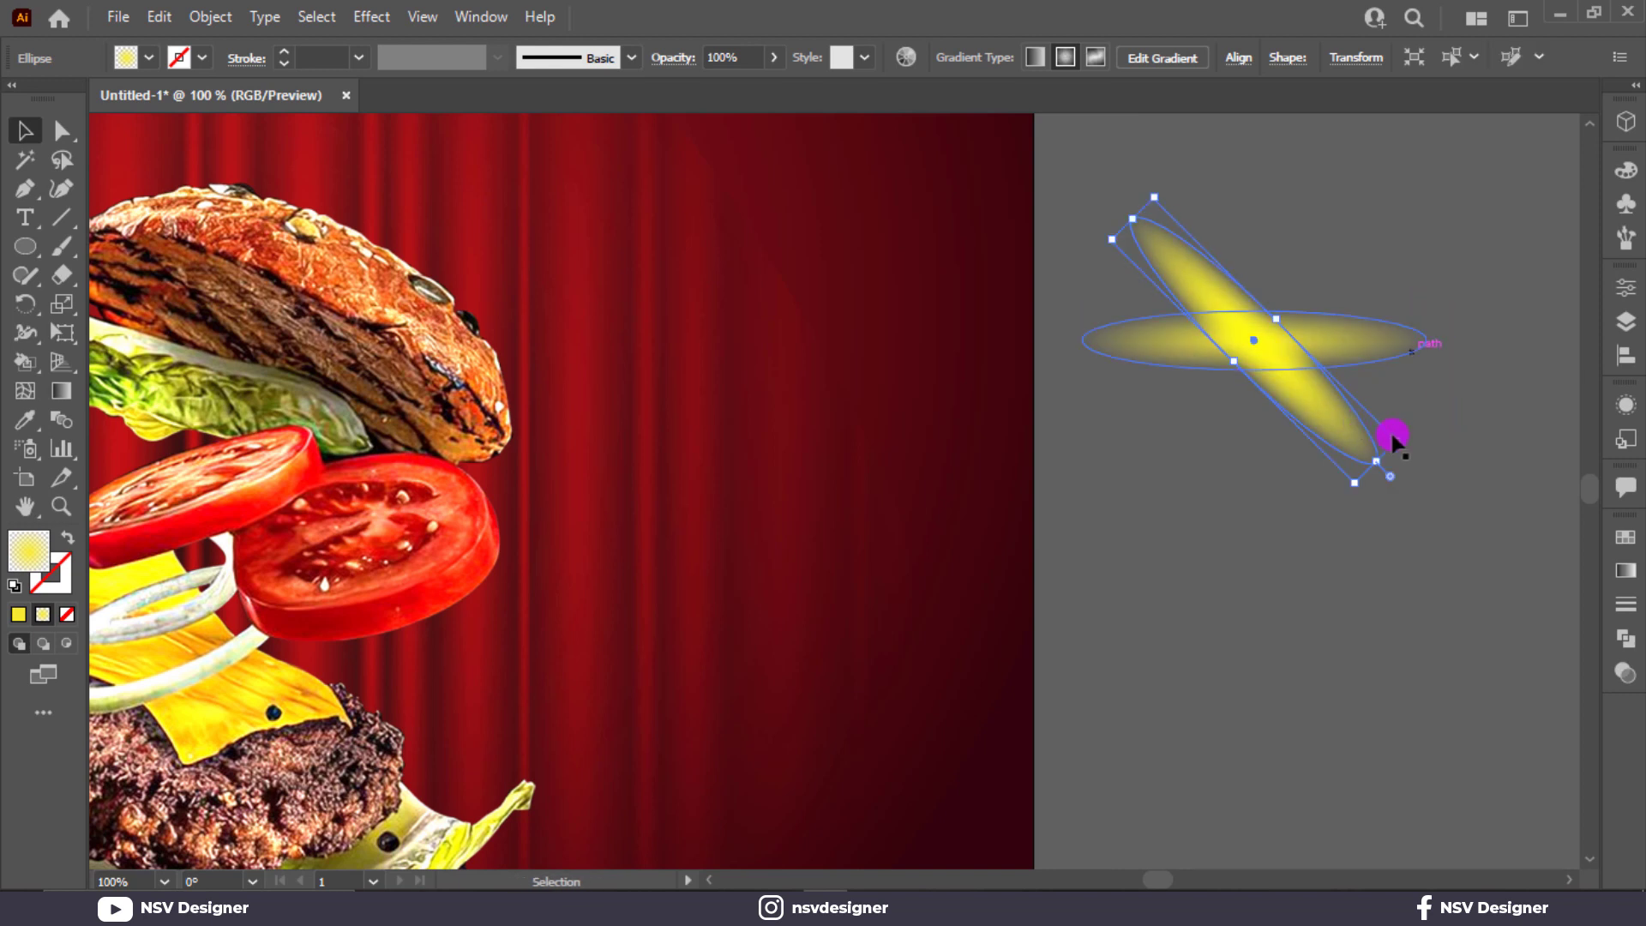
drag(1393, 439, 1184, 495)
key(ctrl+z)
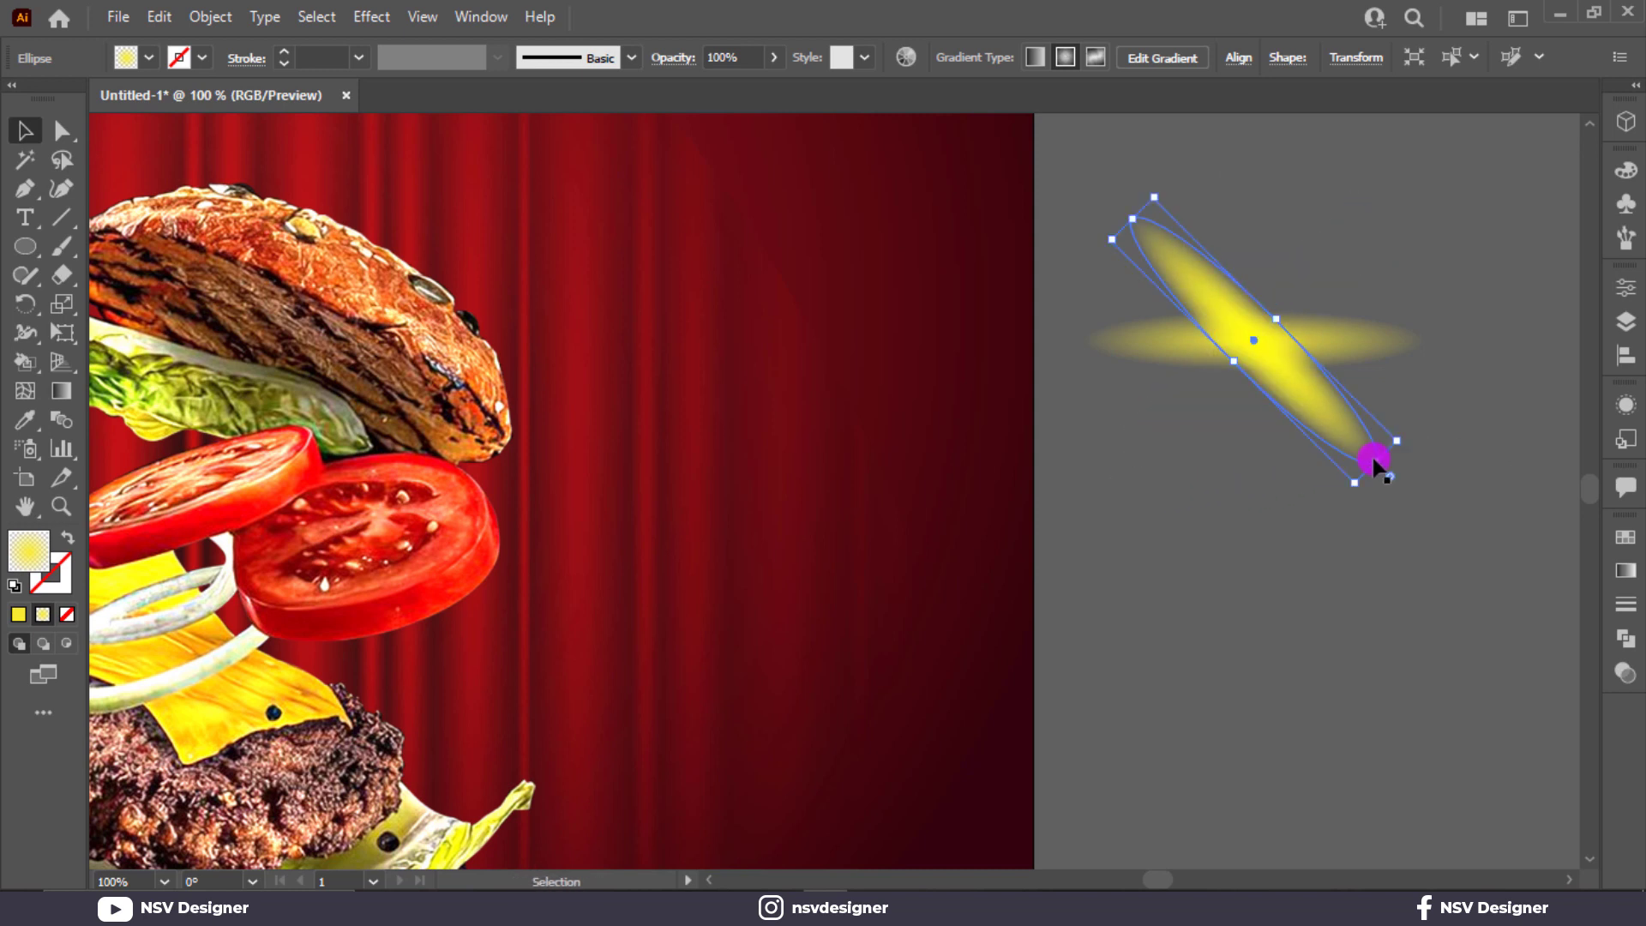
drag(1404, 443, 1334, 501)
drag(1294, 168, 1335, 275)
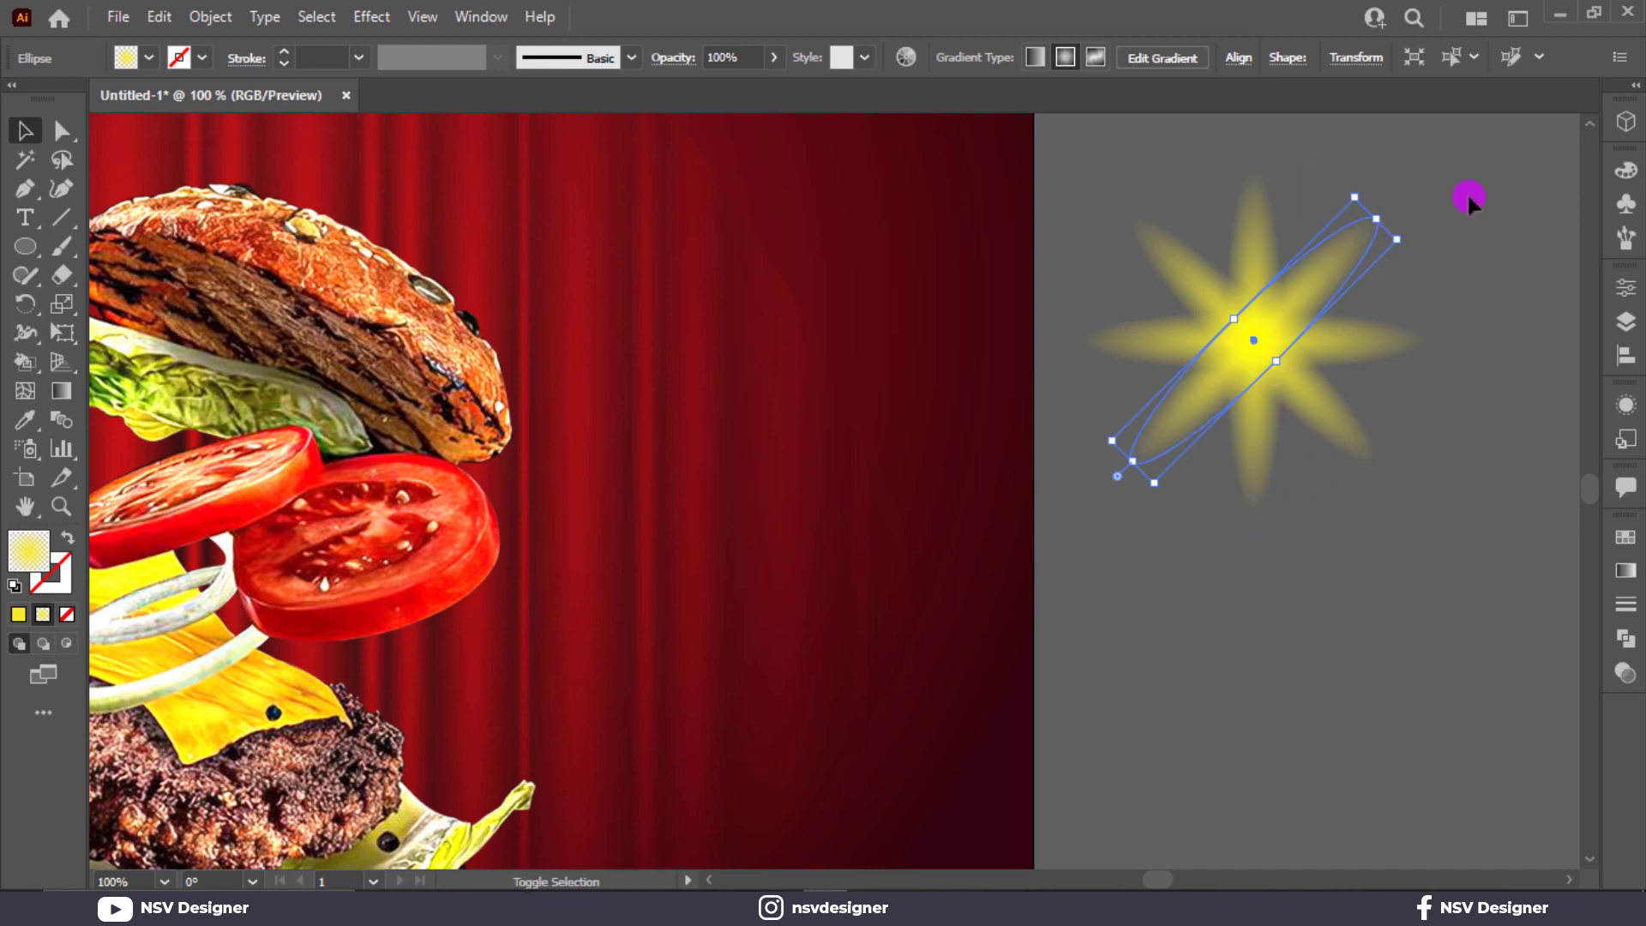
Step: Select all the star ellipses and move the gradient midpoint toward the yellow centre
drag(1468, 200, 1189, 419)
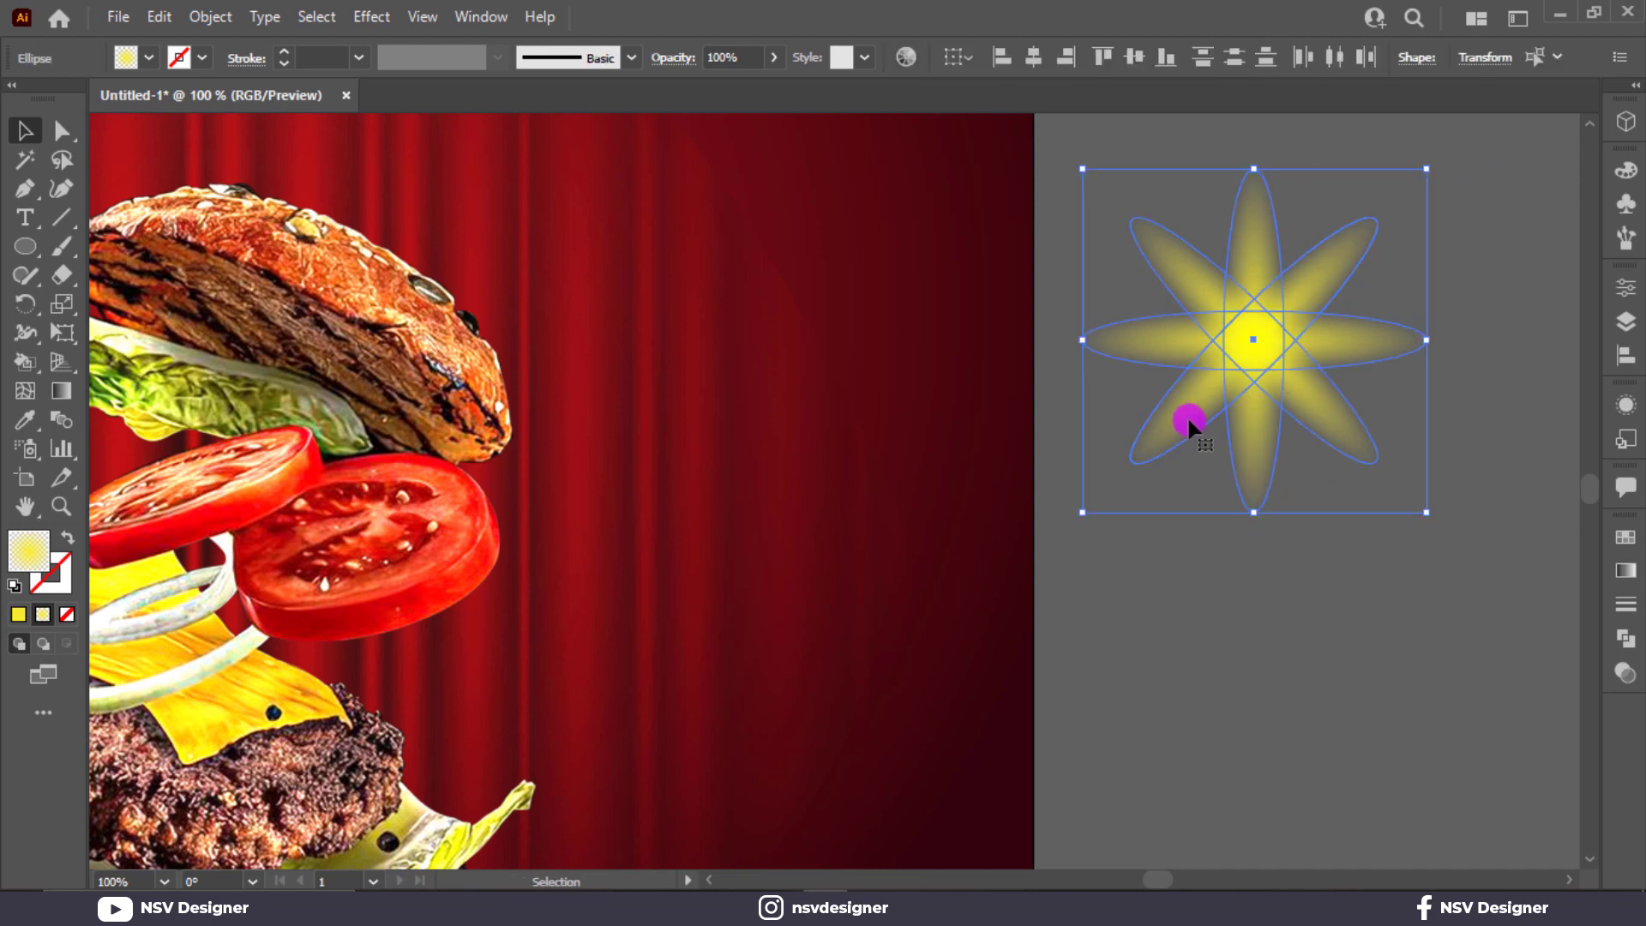
click(1626, 571)
drag(1444, 691, 1426, 694)
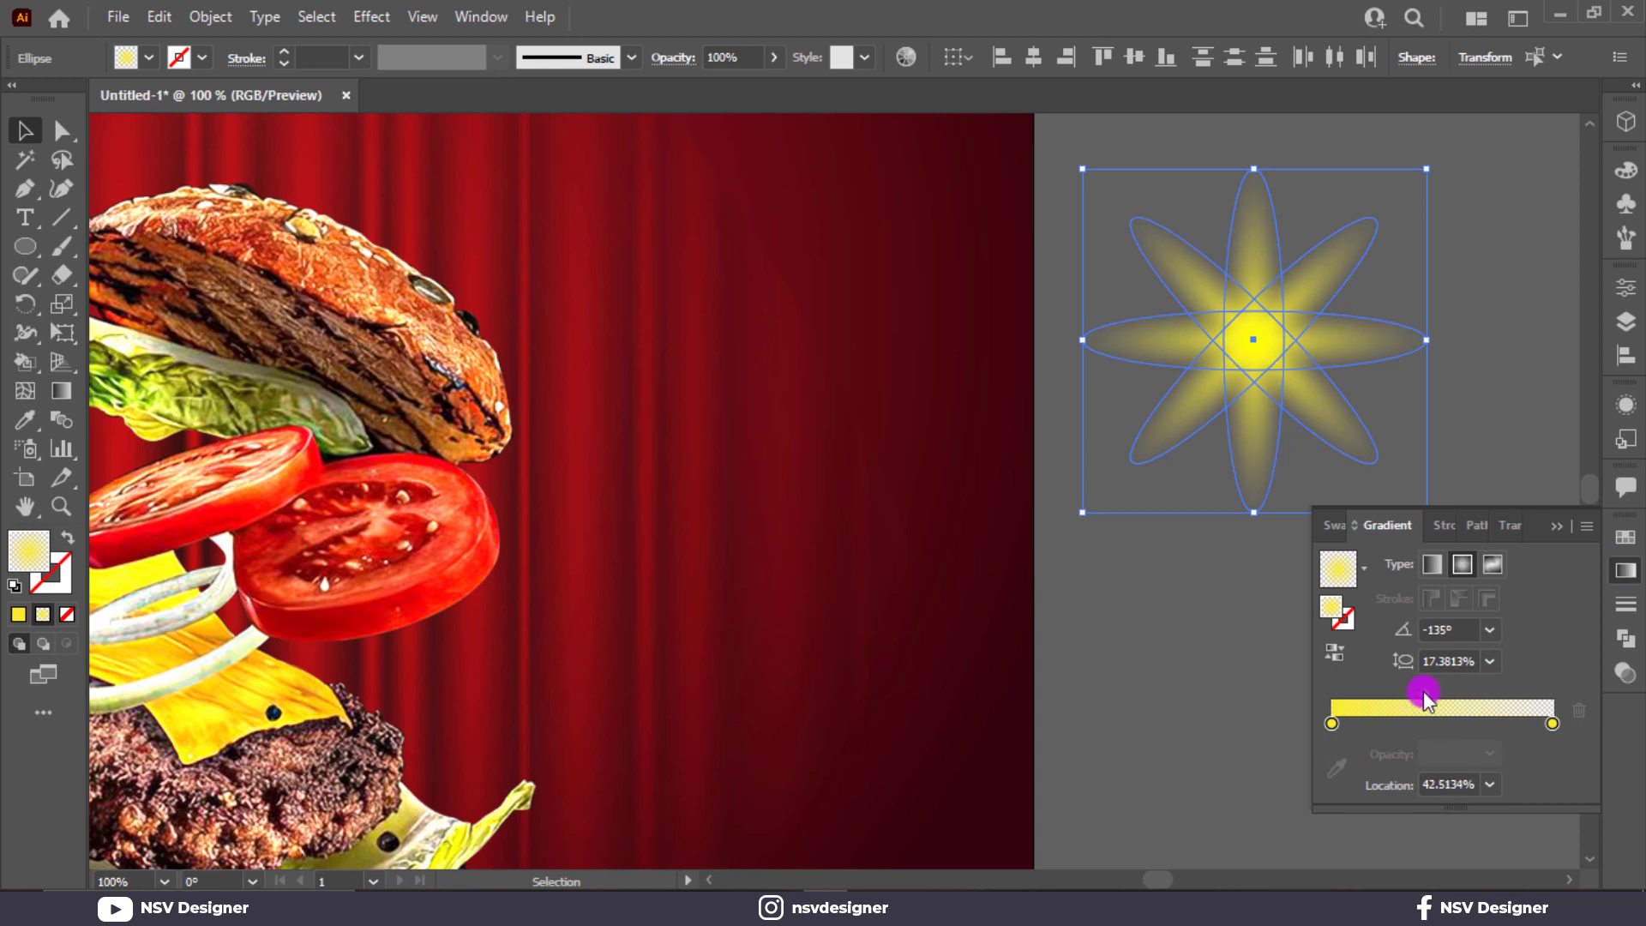
click(1502, 526)
click(1401, 564)
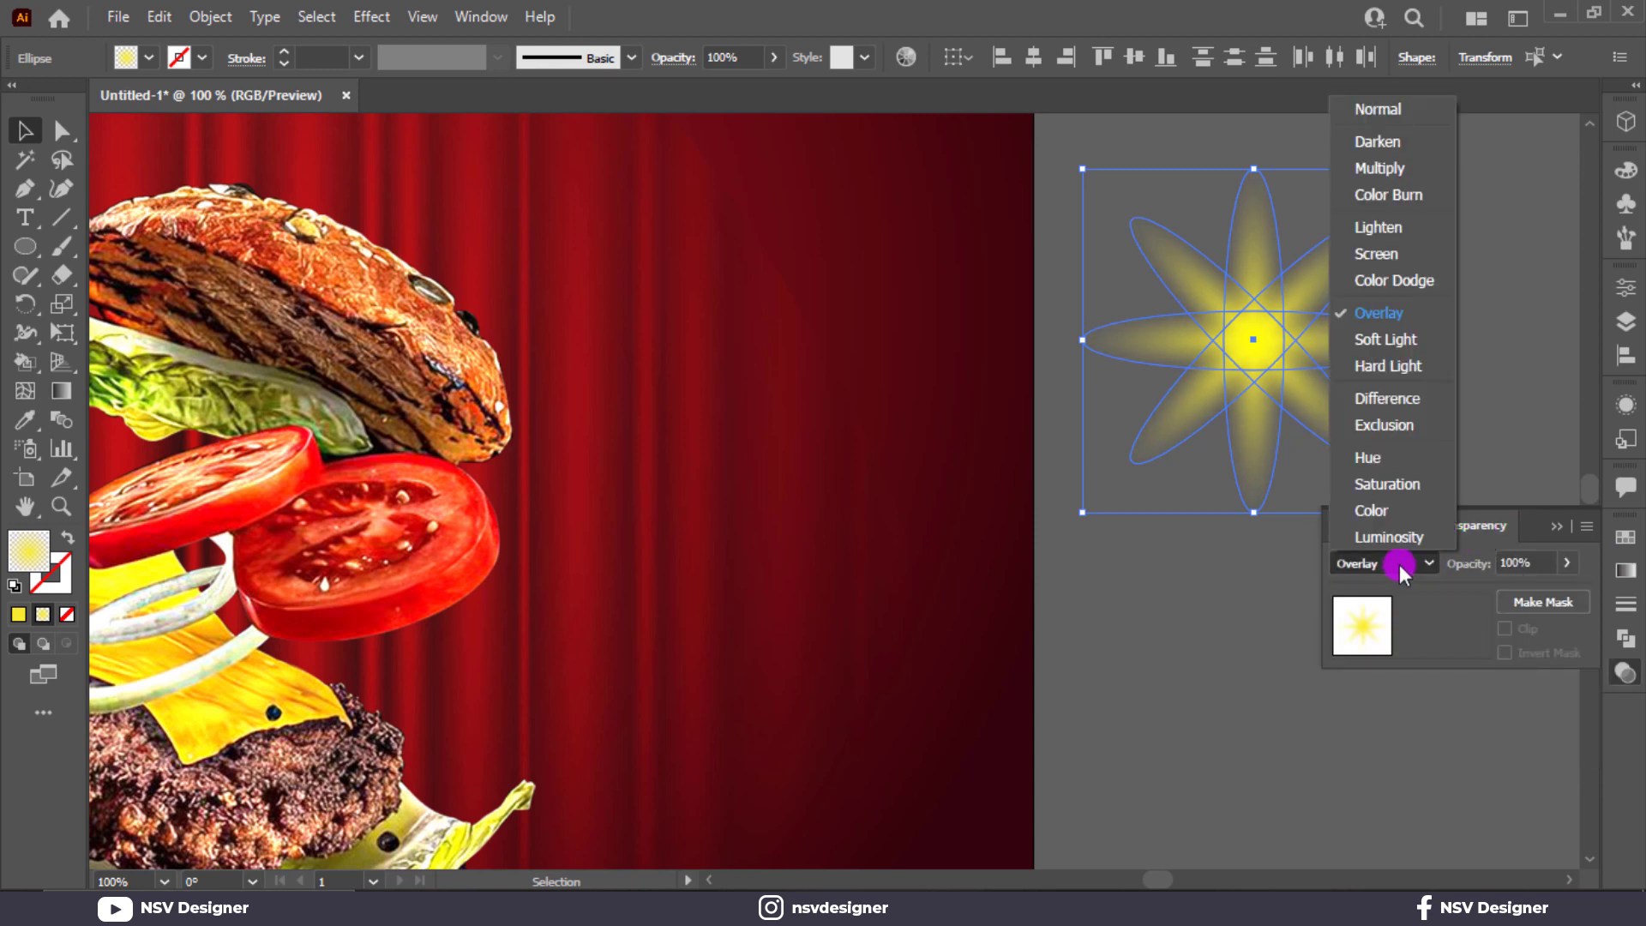
click(1406, 323)
Step: Set the star group to Overlay and move it onto the burger's tomato
click(1406, 322)
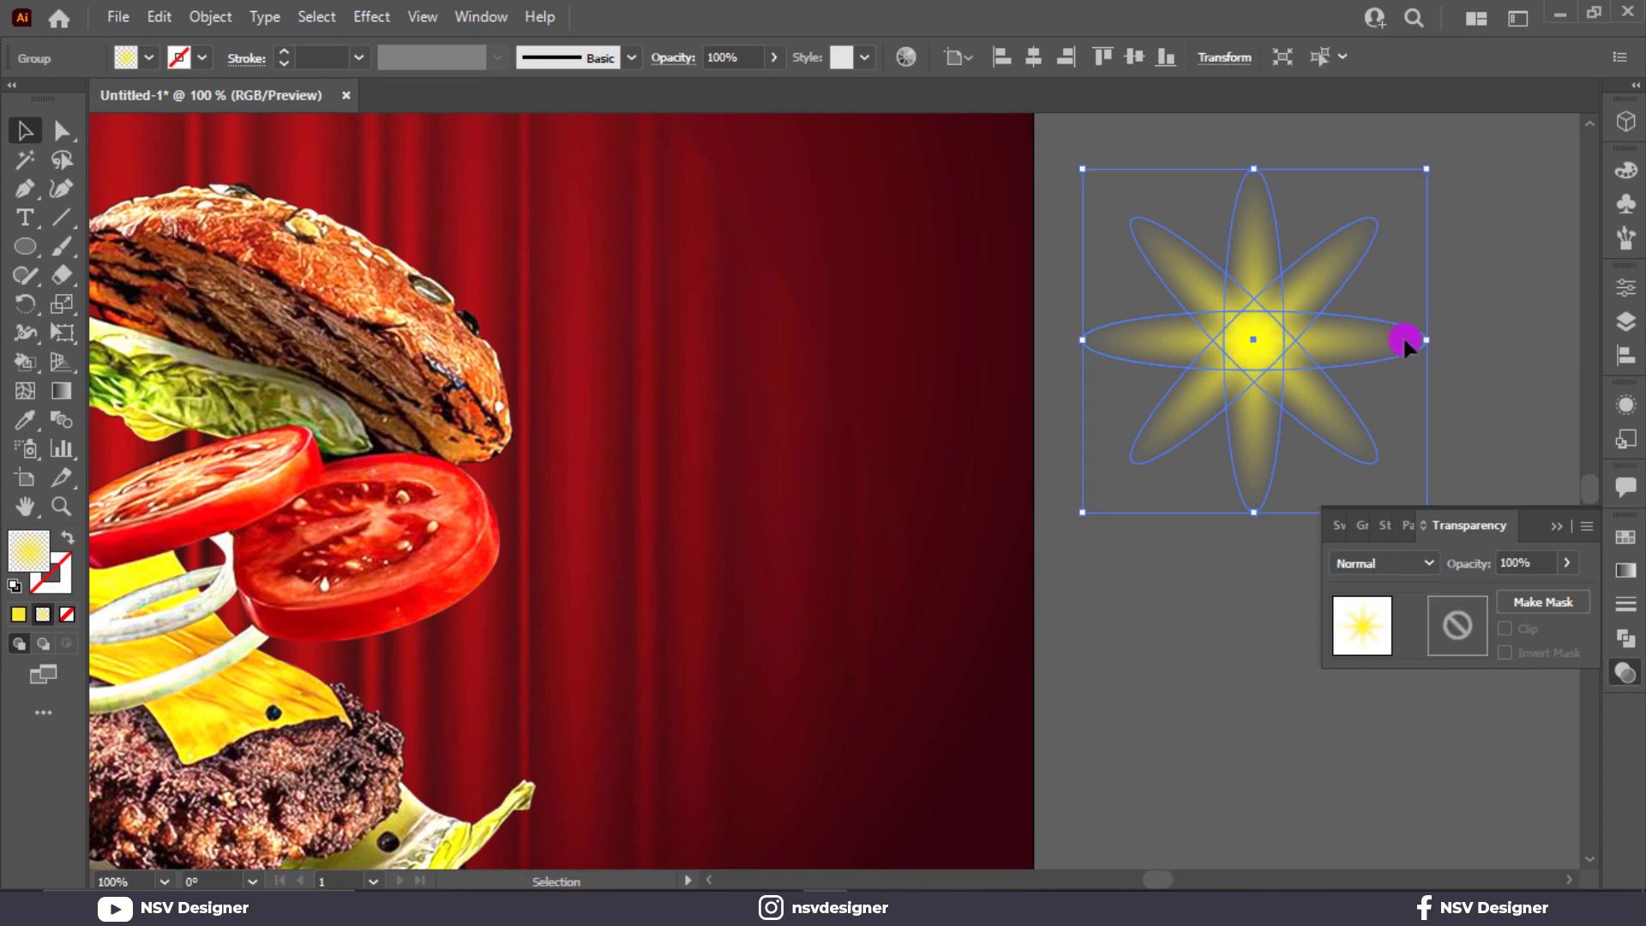
click(1400, 562)
click(1407, 322)
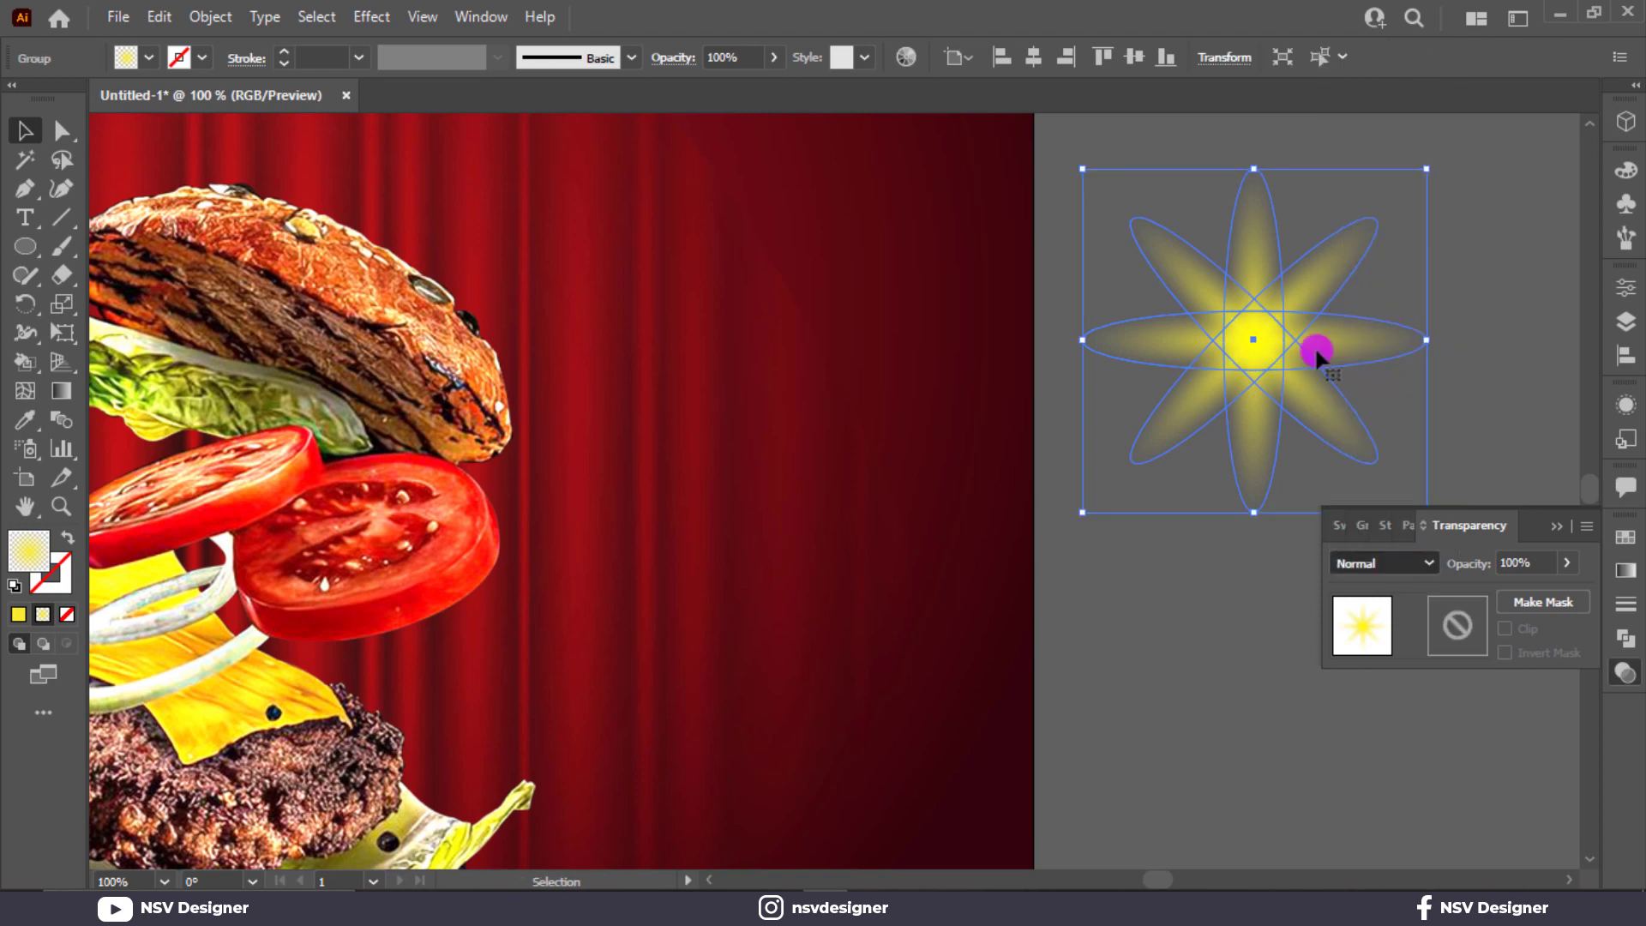
drag(1315, 349, 486, 684)
key(ctrl+0)
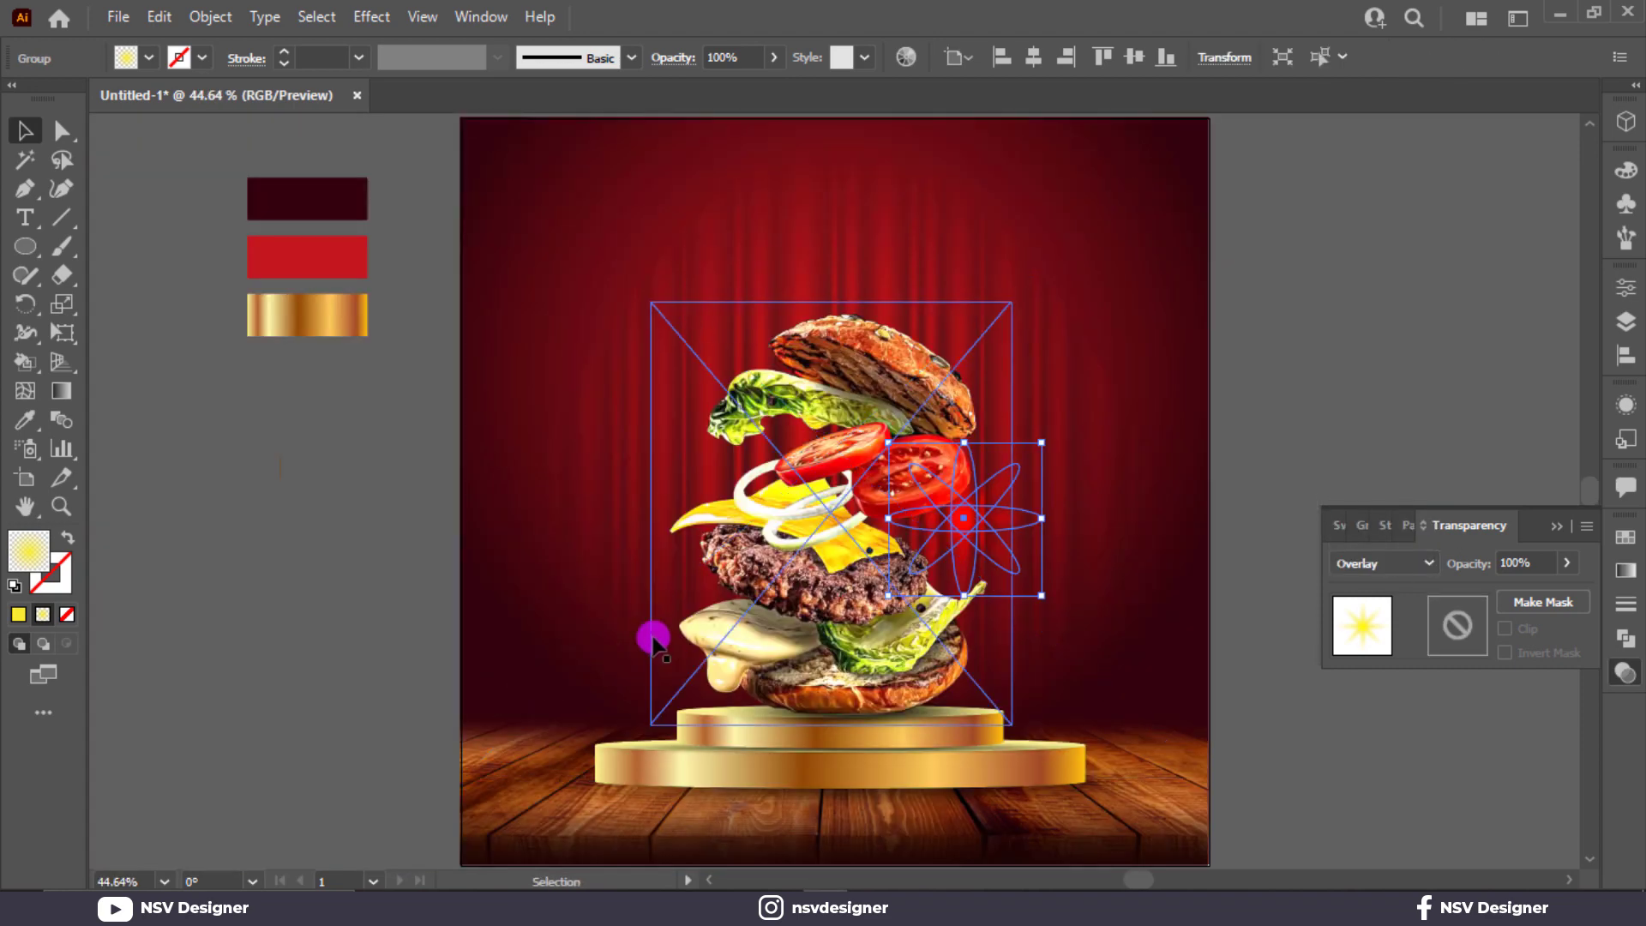
Step: Move the sparkle star onto the bottom bun and squash it vertically
drag(993, 566, 939, 712)
key(ctrl+z)
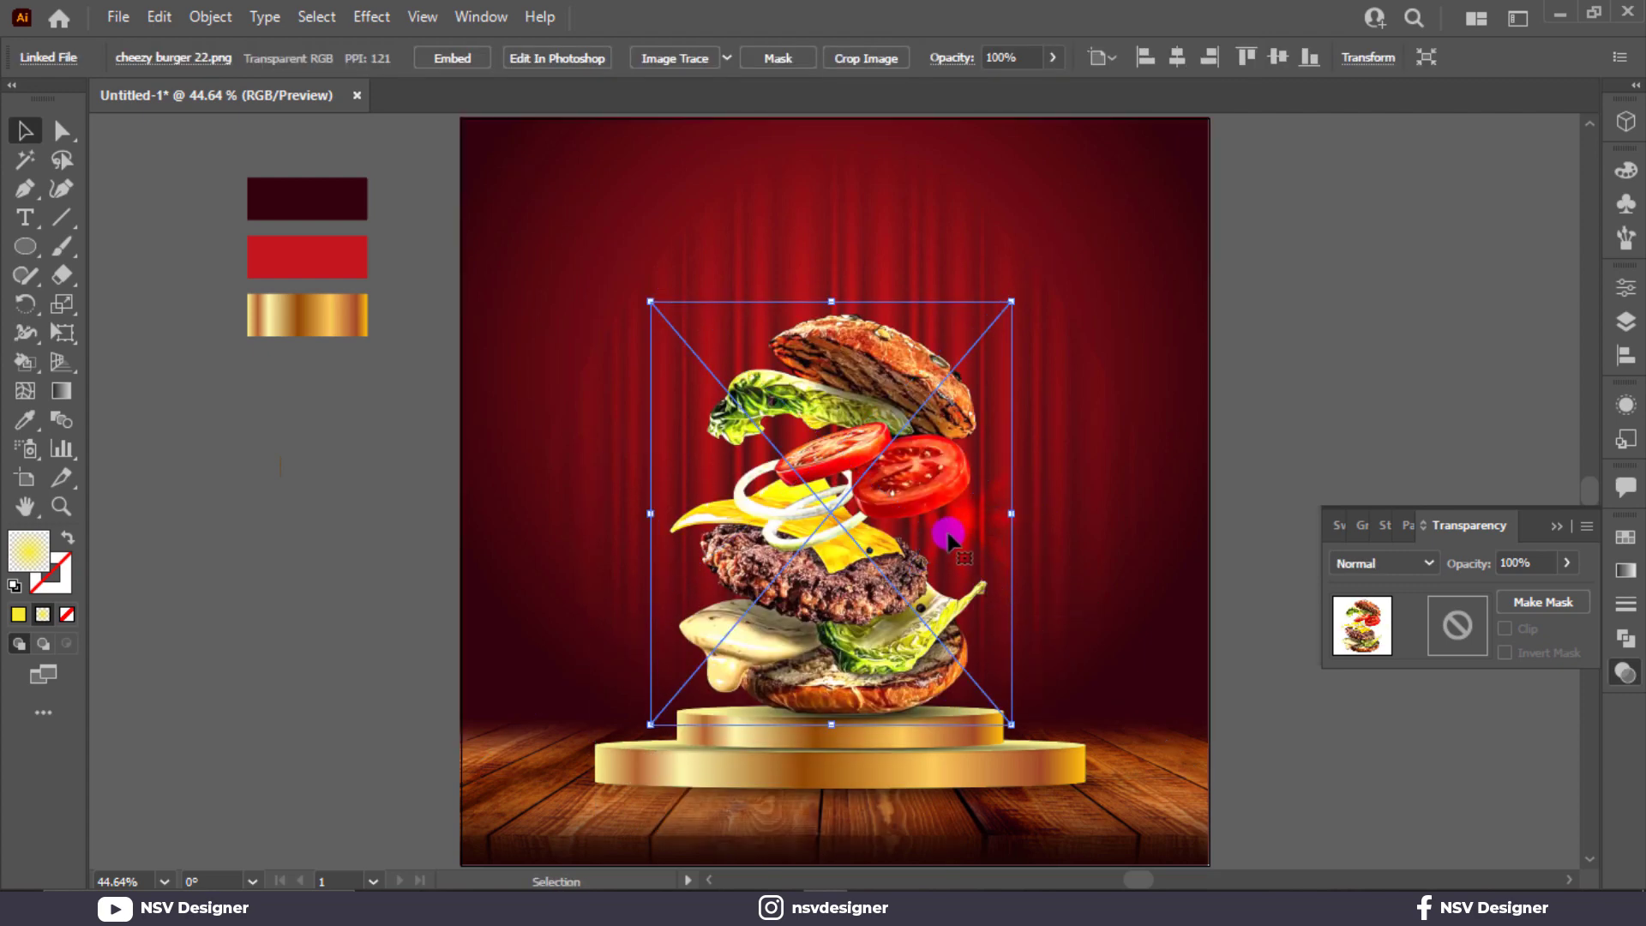
drag(939, 525, 890, 717)
scroll(890, 717, up, 2)
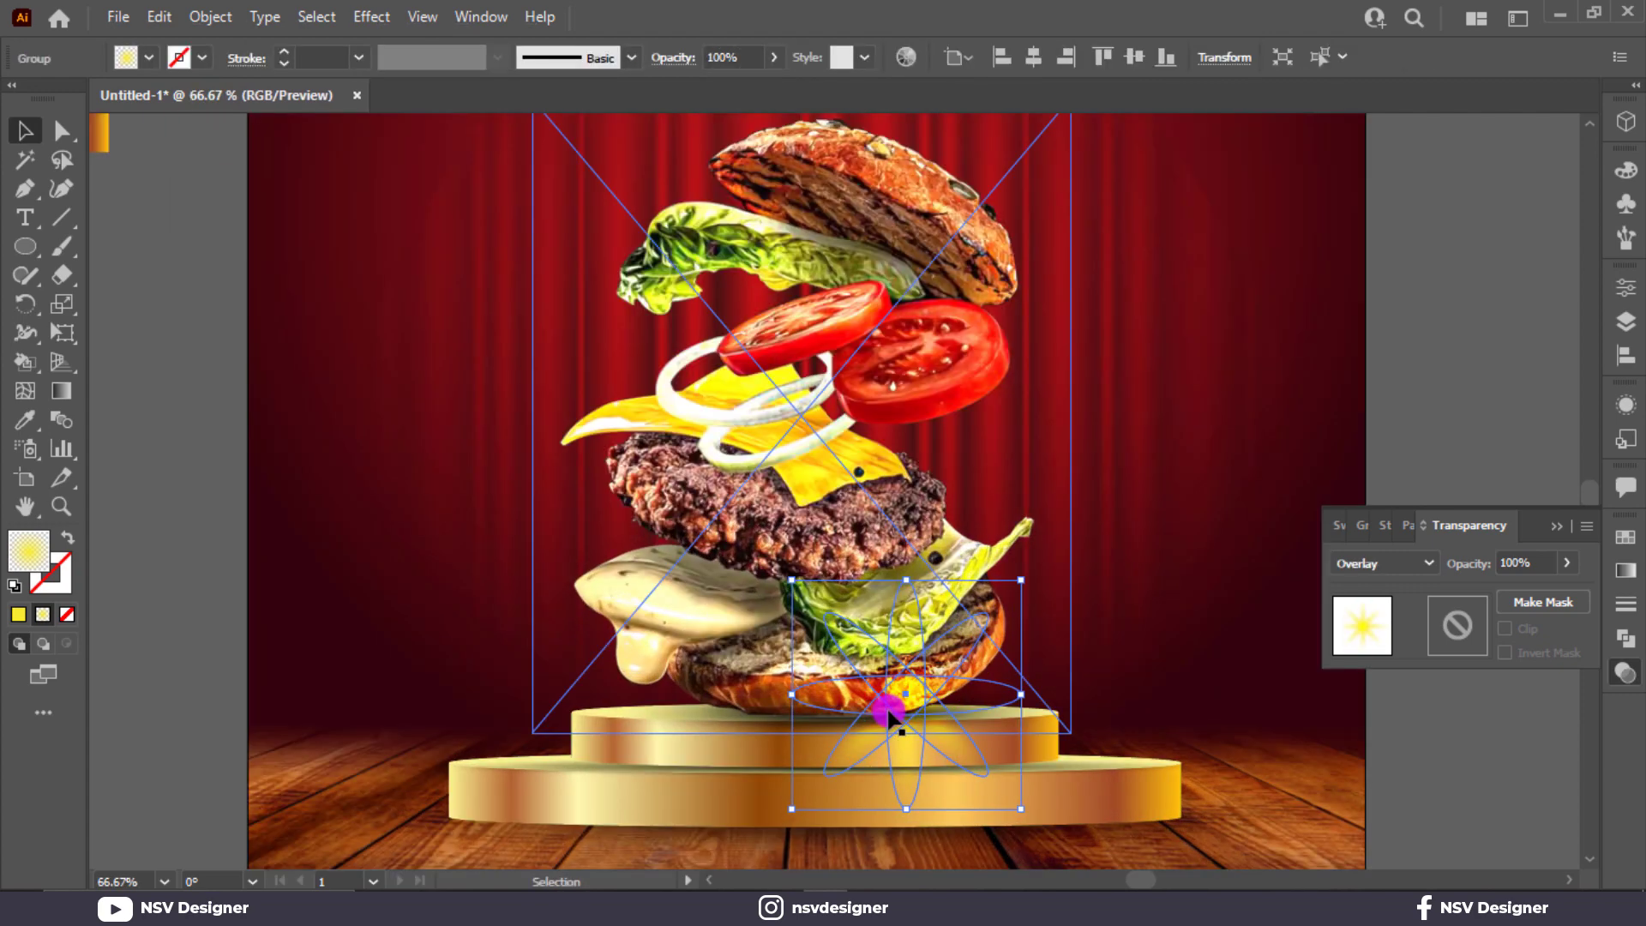
click(1365, 526)
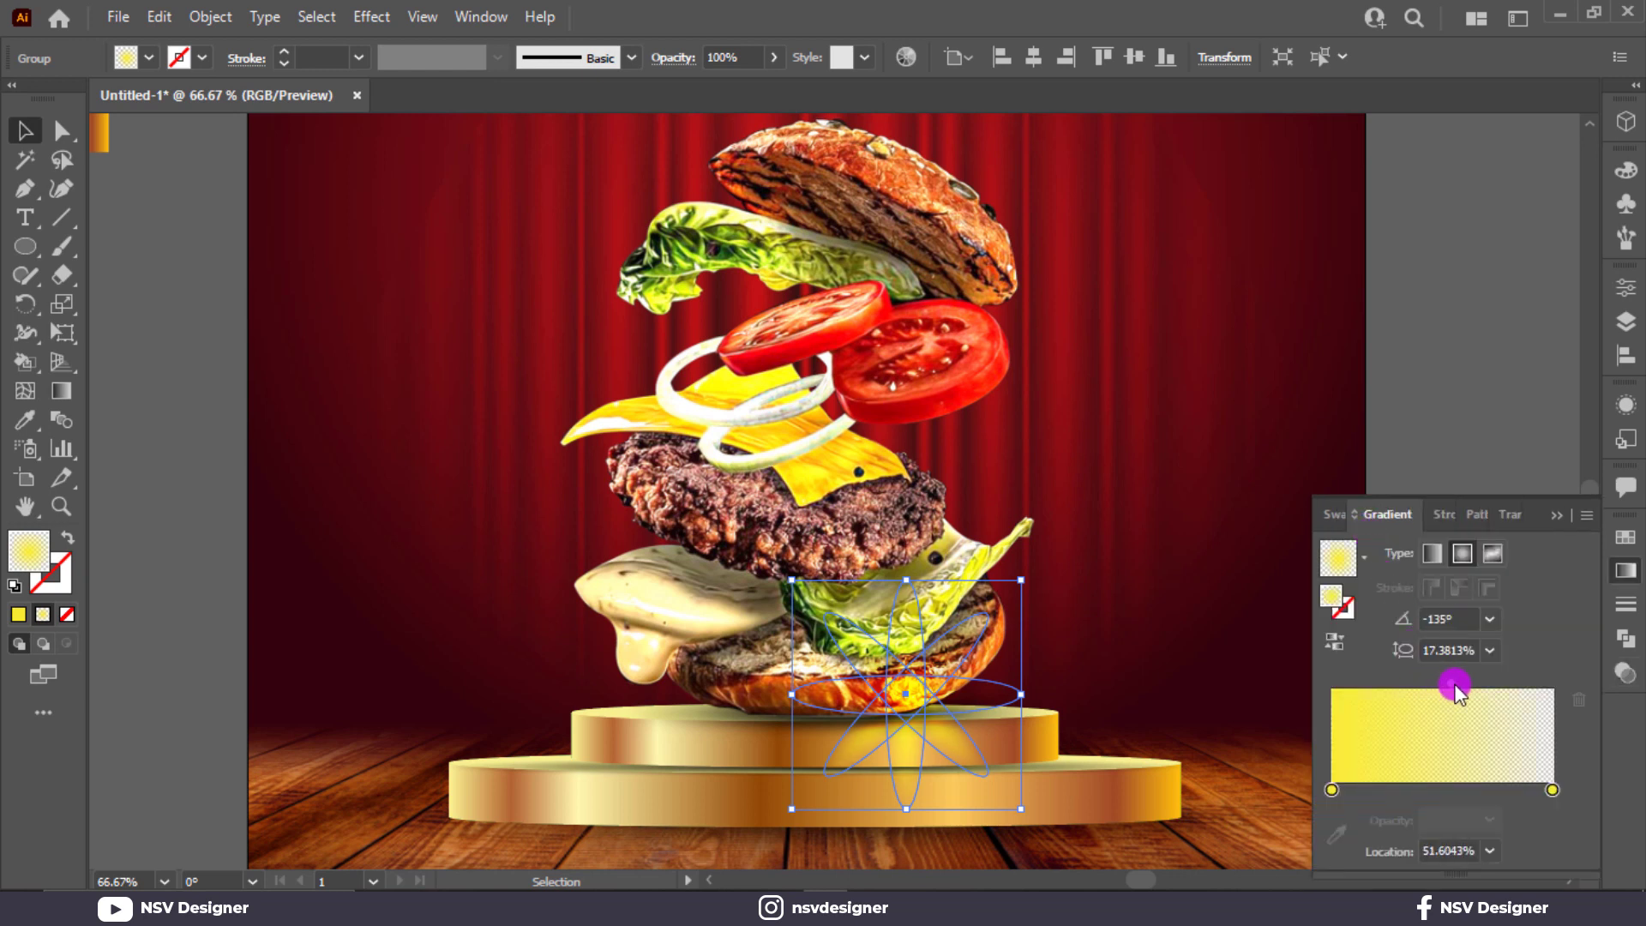
drag(906, 580, 916, 688)
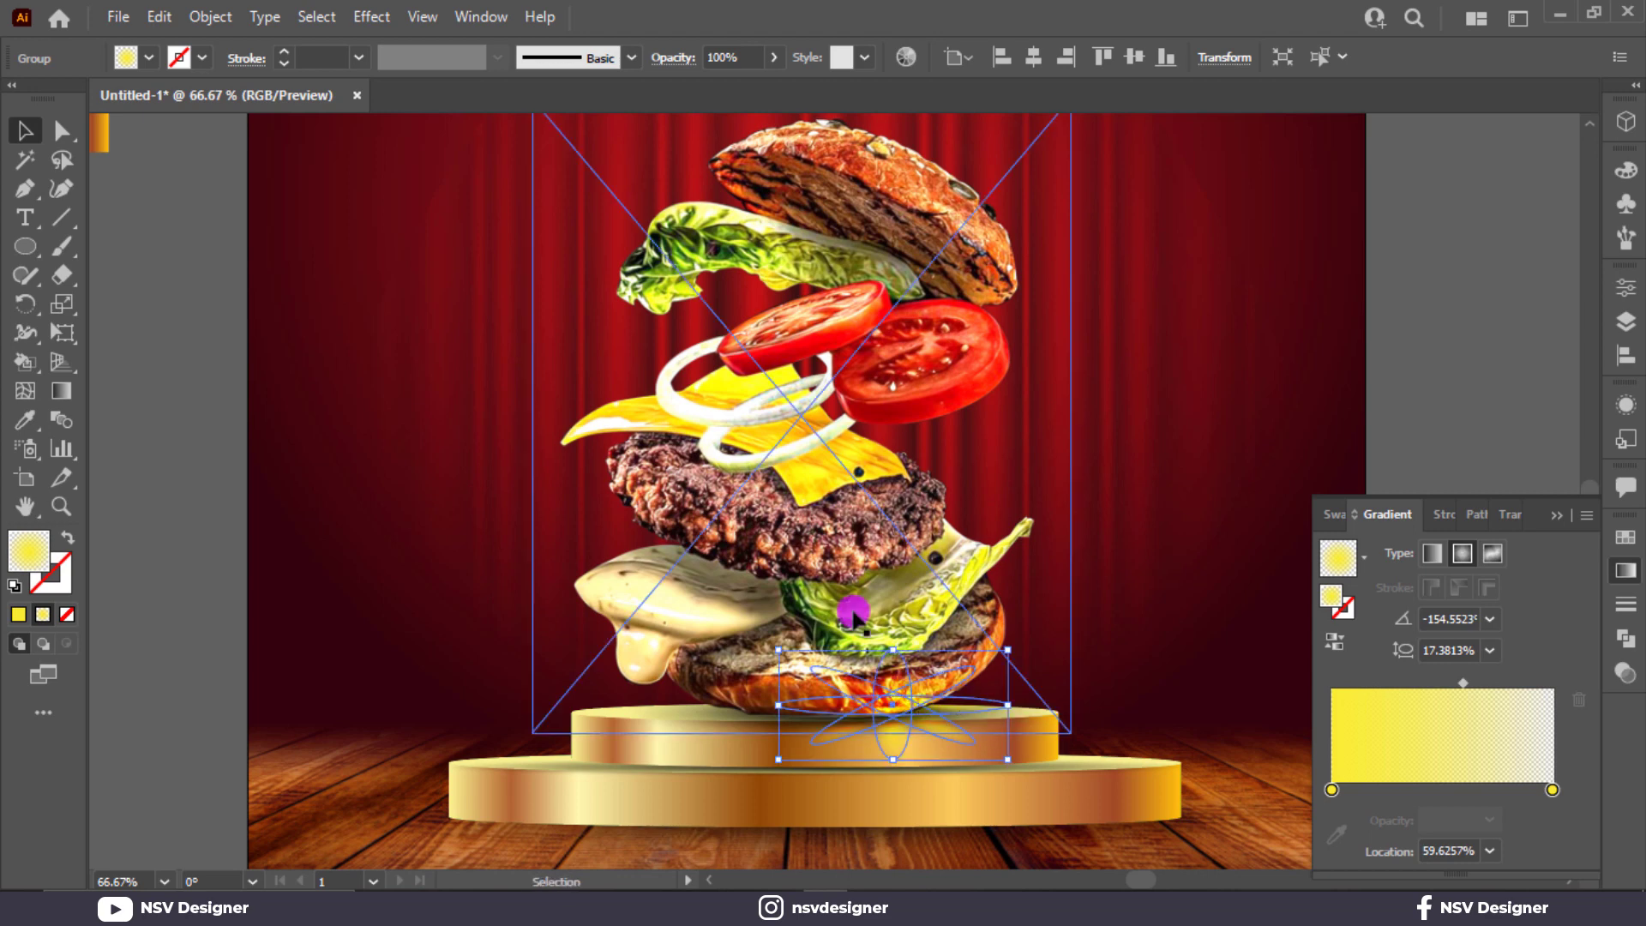
Step: Apply a Gaussian Blur of about 9 px to the star
click(394, 26)
mouse_move(614, 419)
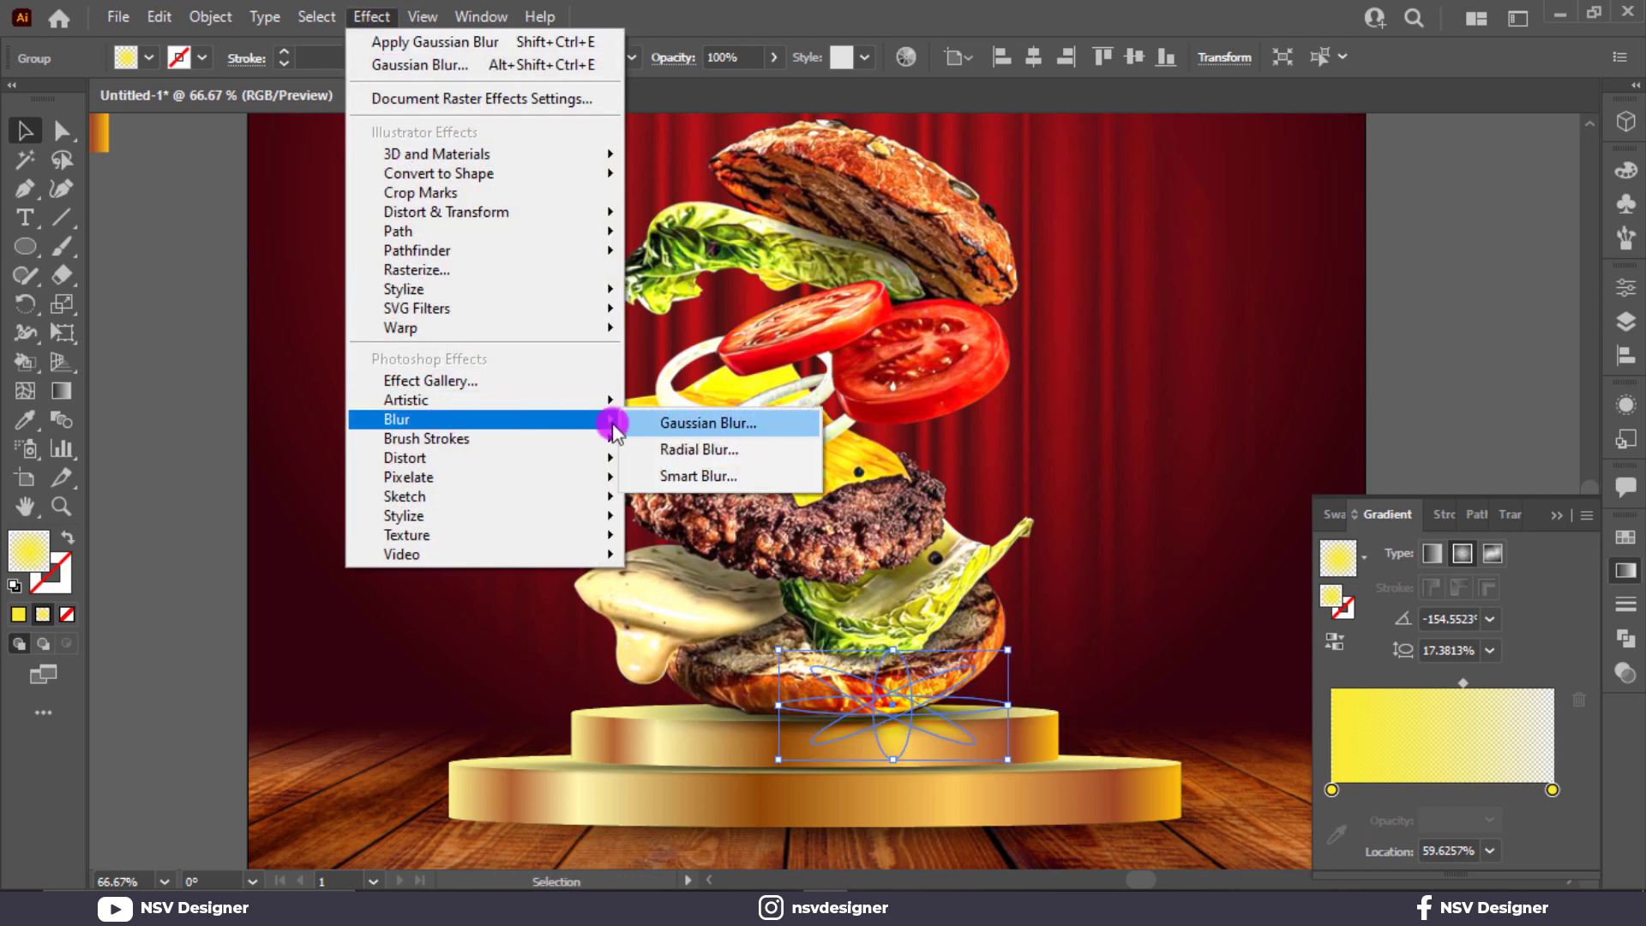
click(677, 424)
drag(1308, 415, 1315, 425)
click(1341, 469)
click(1476, 269)
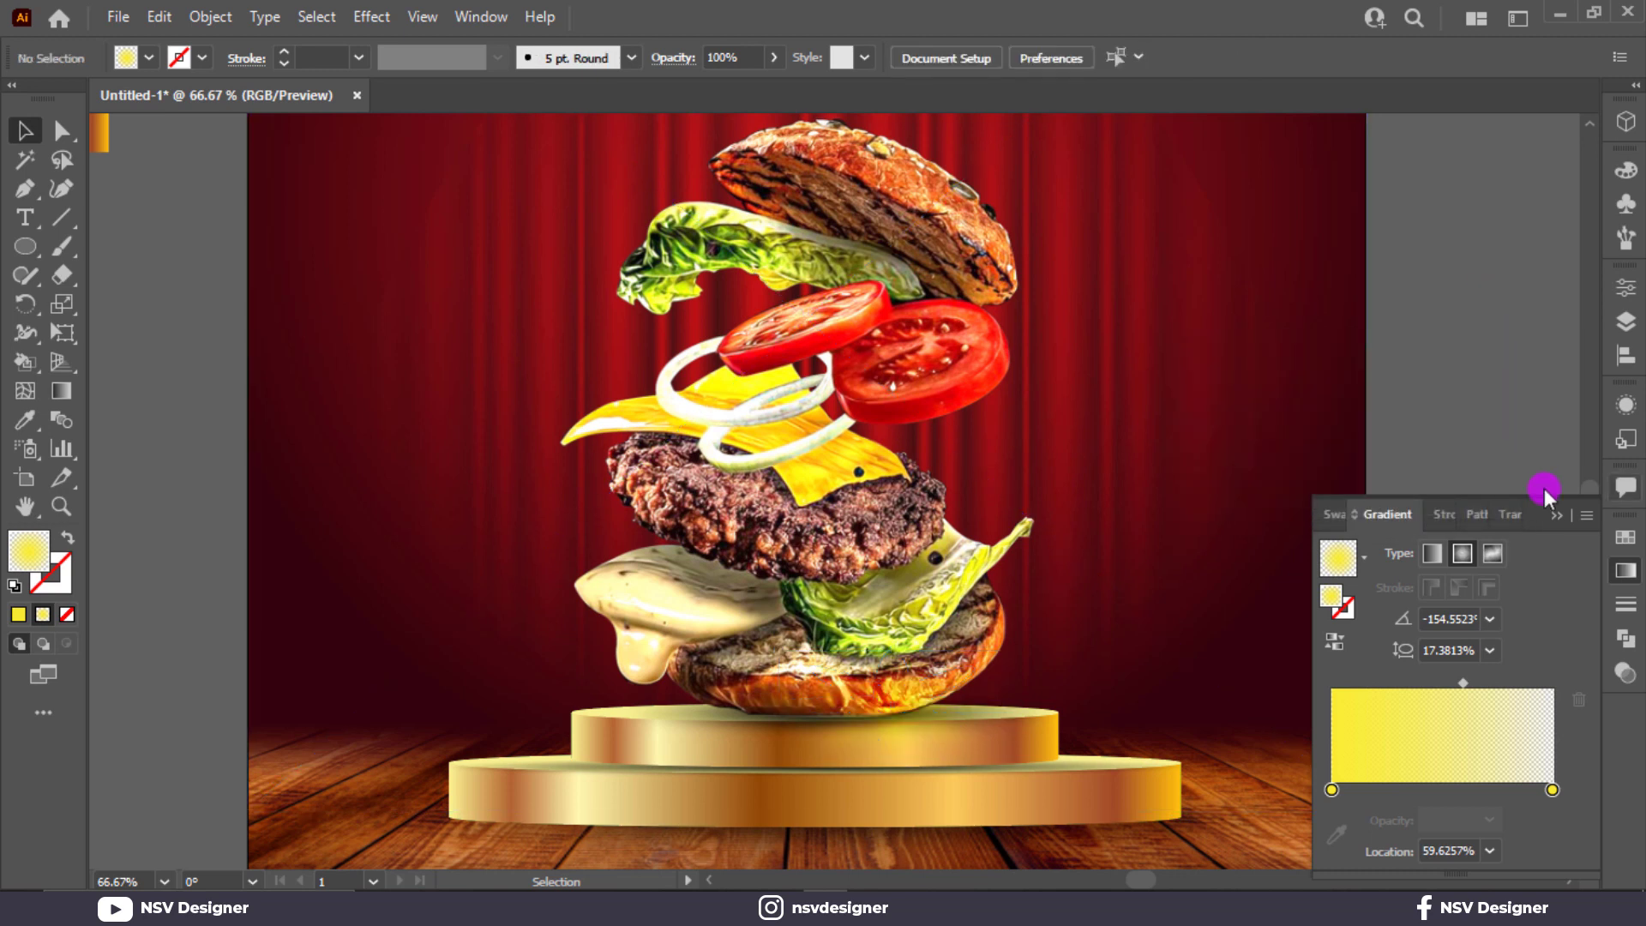
Step: Copy the blurred glow onto the cheese and enlarge a copy over the mayonnaise
click(929, 701)
drag(929, 701, 891, 331)
click(913, 716)
scroll(679, 270, up, 2)
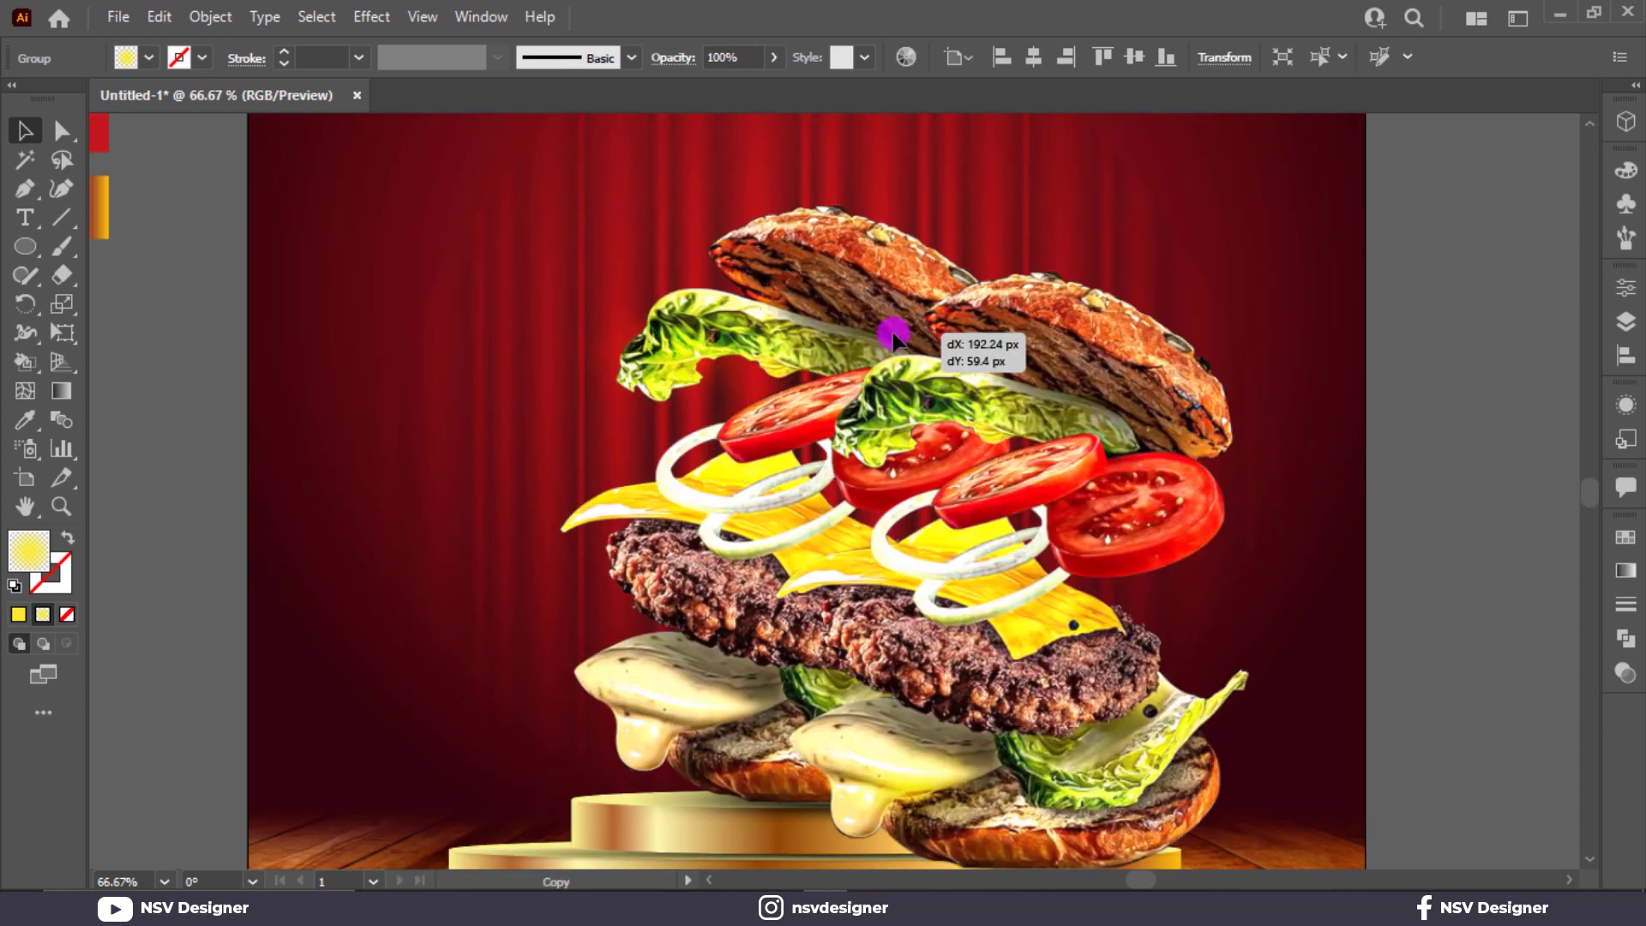
key(ctrl+z)
click(674, 346)
drag(674, 346, 625, 629)
scroll(605, 506, down, 1)
scroll(605, 506, down, 1)
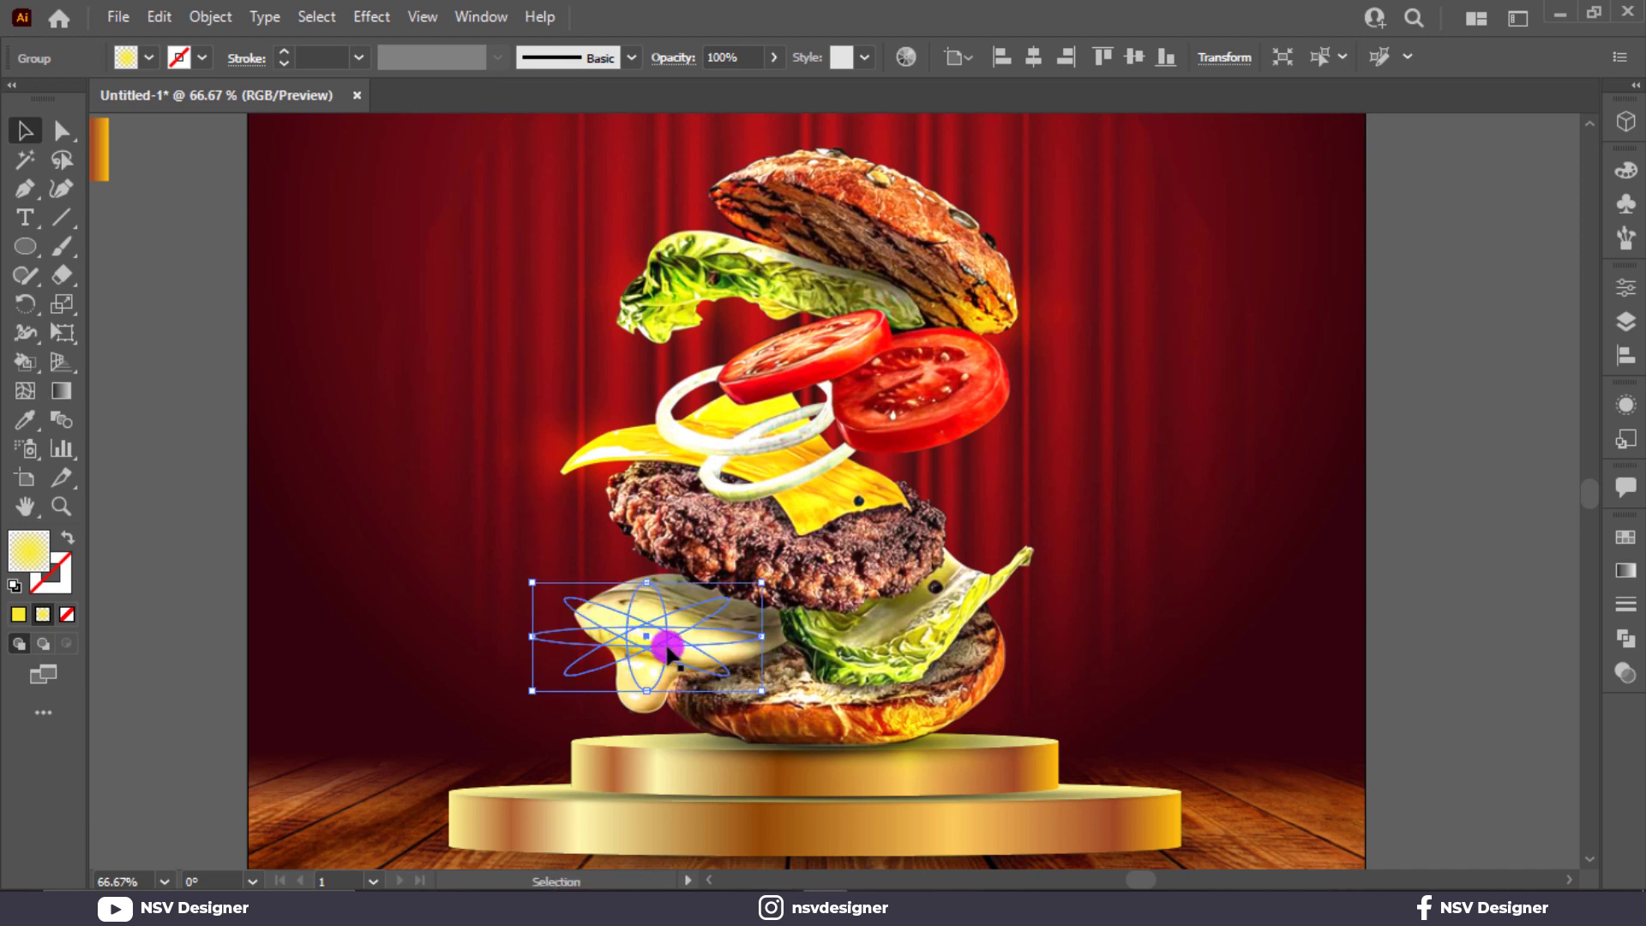
drag(766, 692, 819, 721)
click(188, 610)
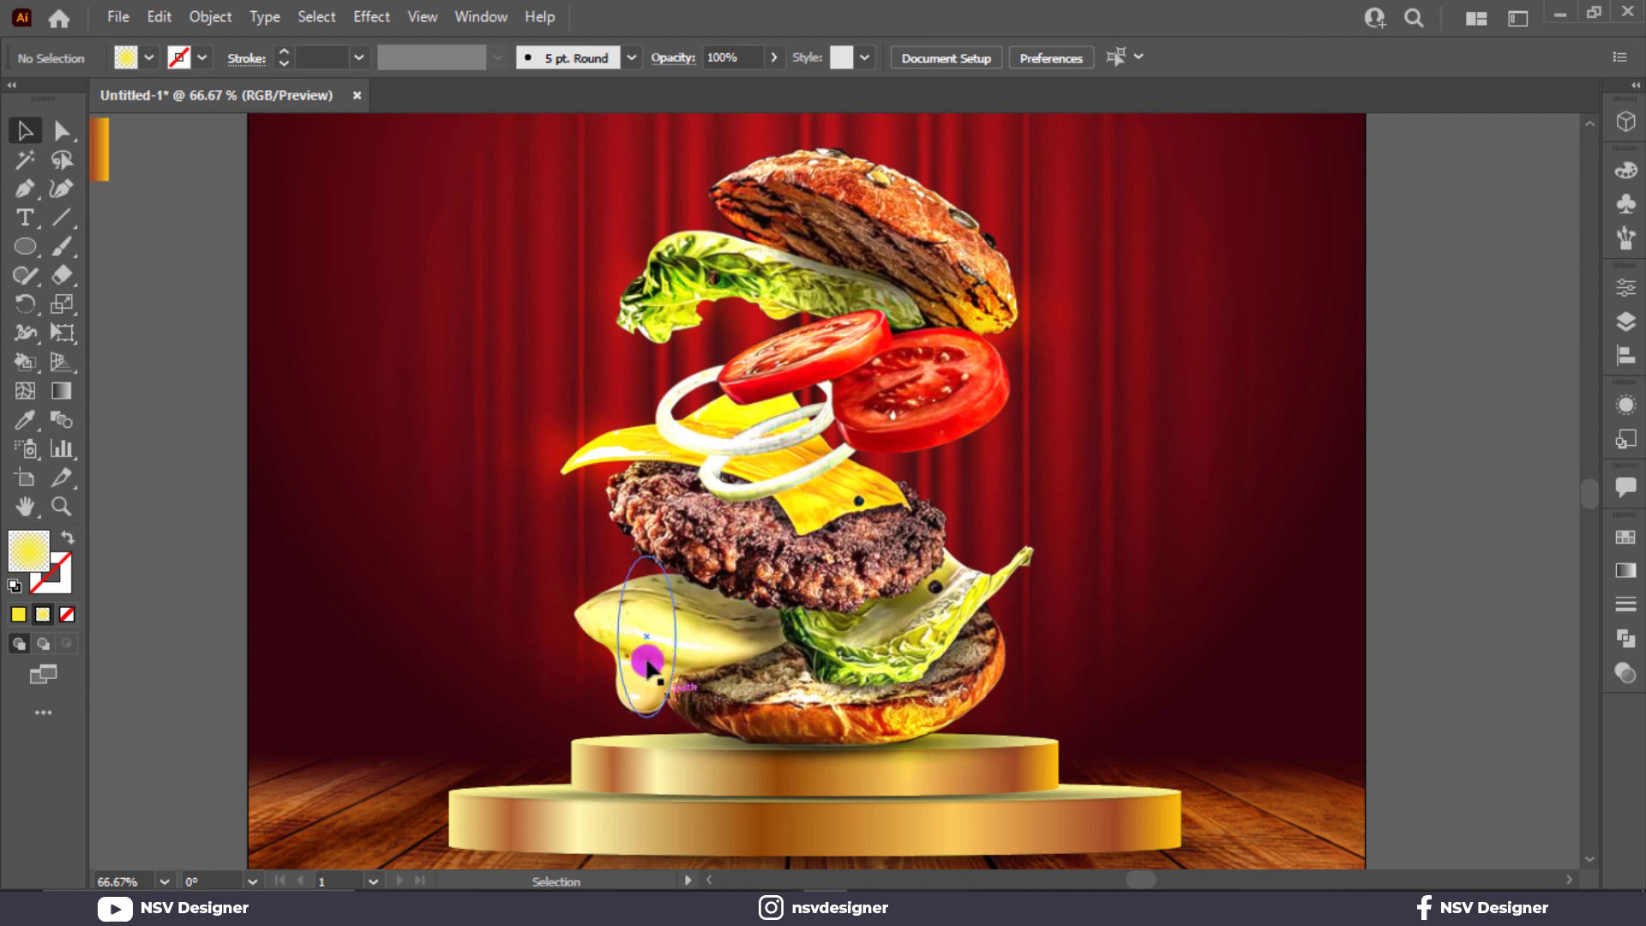
Step: Add another glow copy up and right, then widen and heighten the glow near the podium
drag(639, 642, 849, 478)
click(1310, 530)
key(ctrl+0)
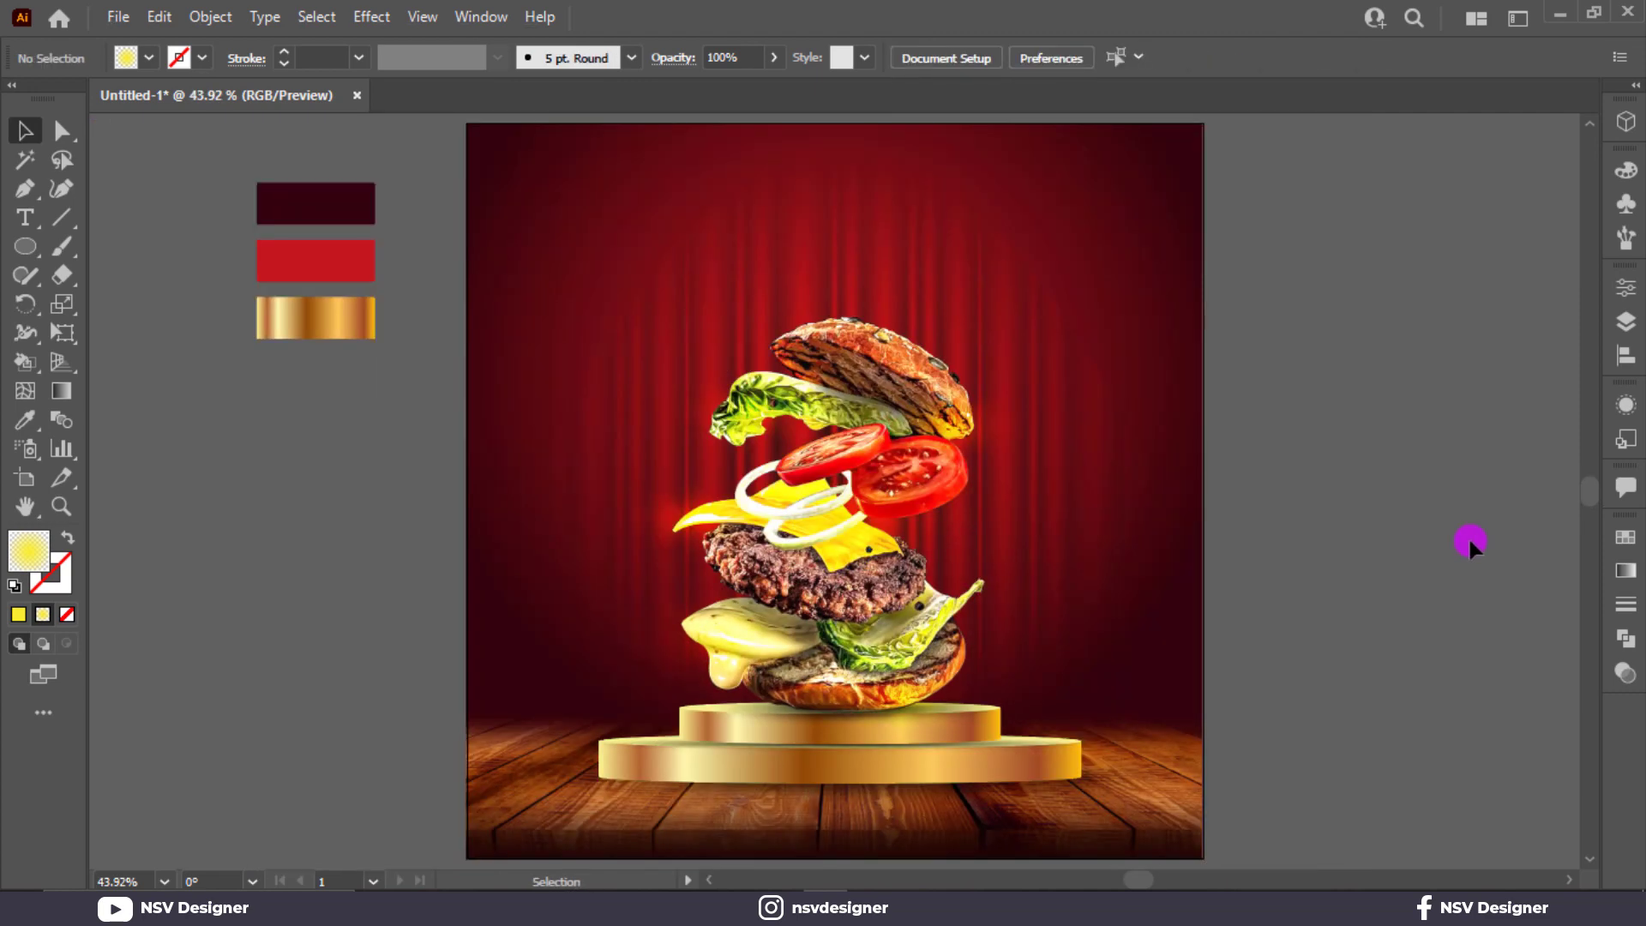
click(980, 699)
drag(980, 699, 1039, 698)
drag(905, 663, 906, 641)
drag(902, 709, 892, 701)
click(1469, 606)
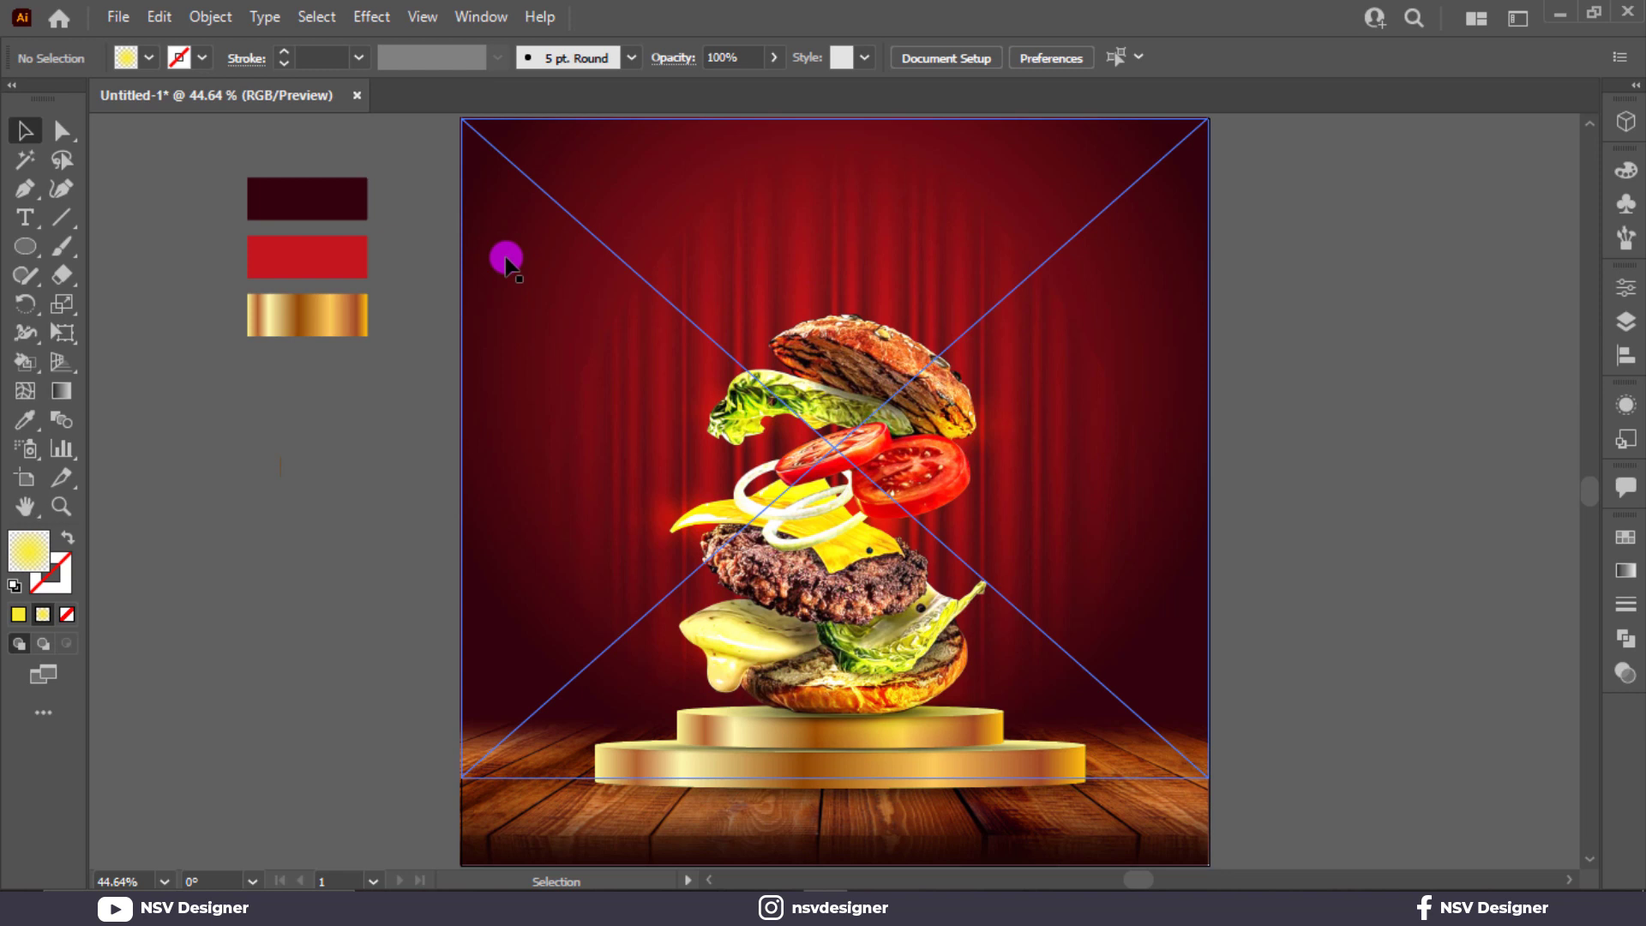
Step: Add an enlarged 'DELICIOUS' text beside the artboard in Montserrat ExtraBold
click(26, 217)
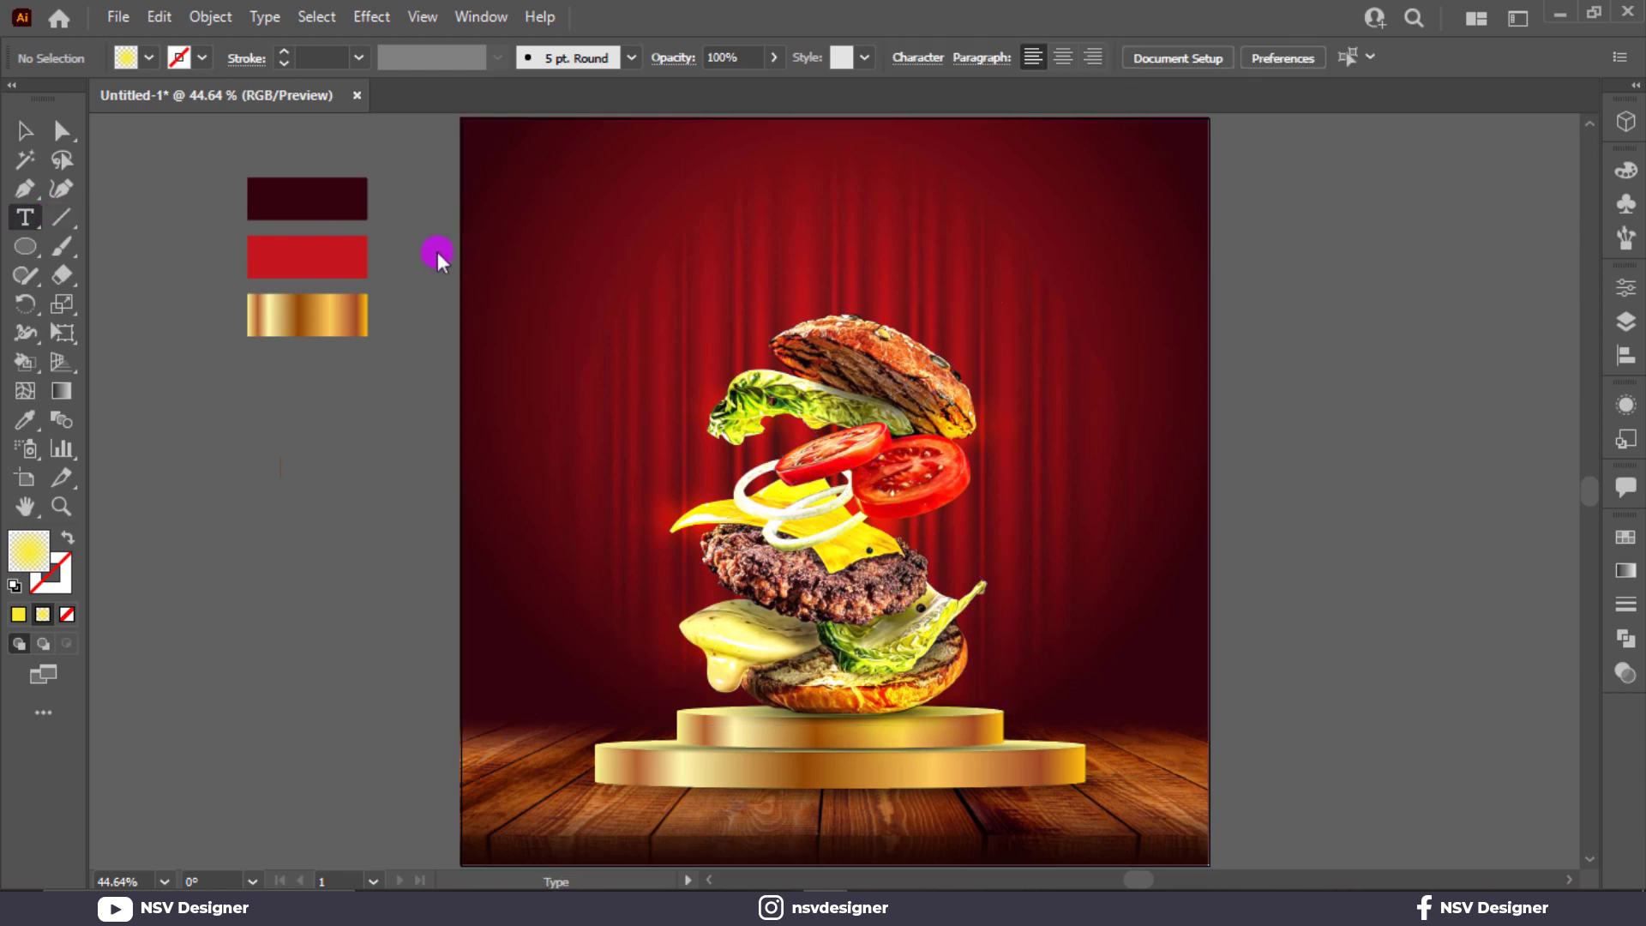
click(1307, 342)
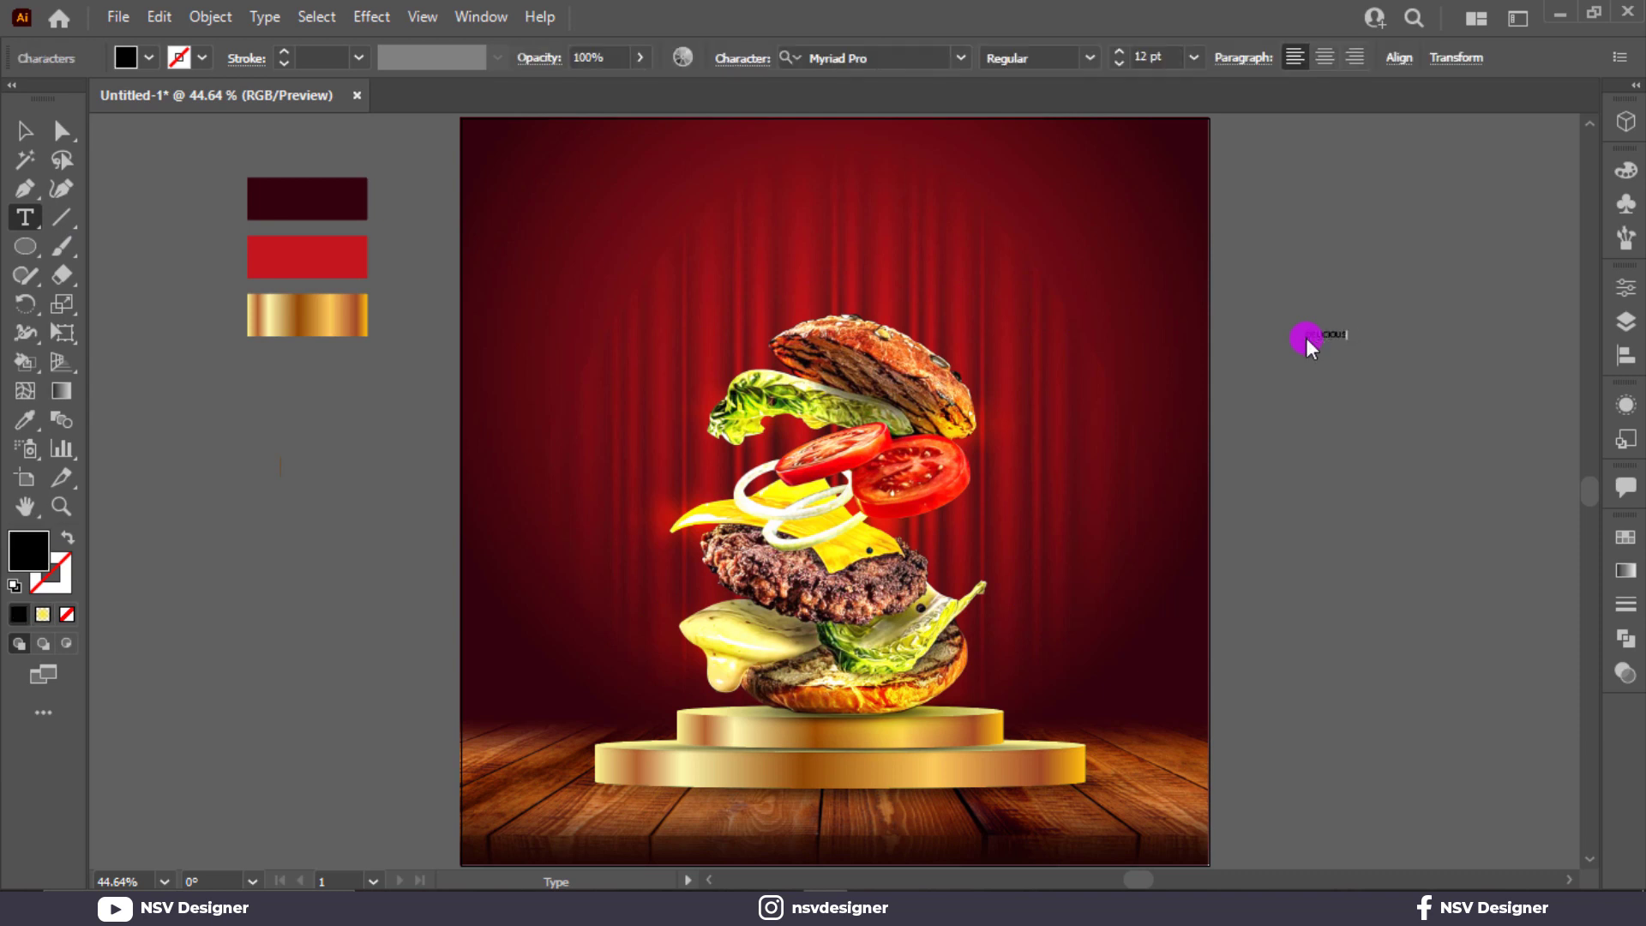
click(17, 133)
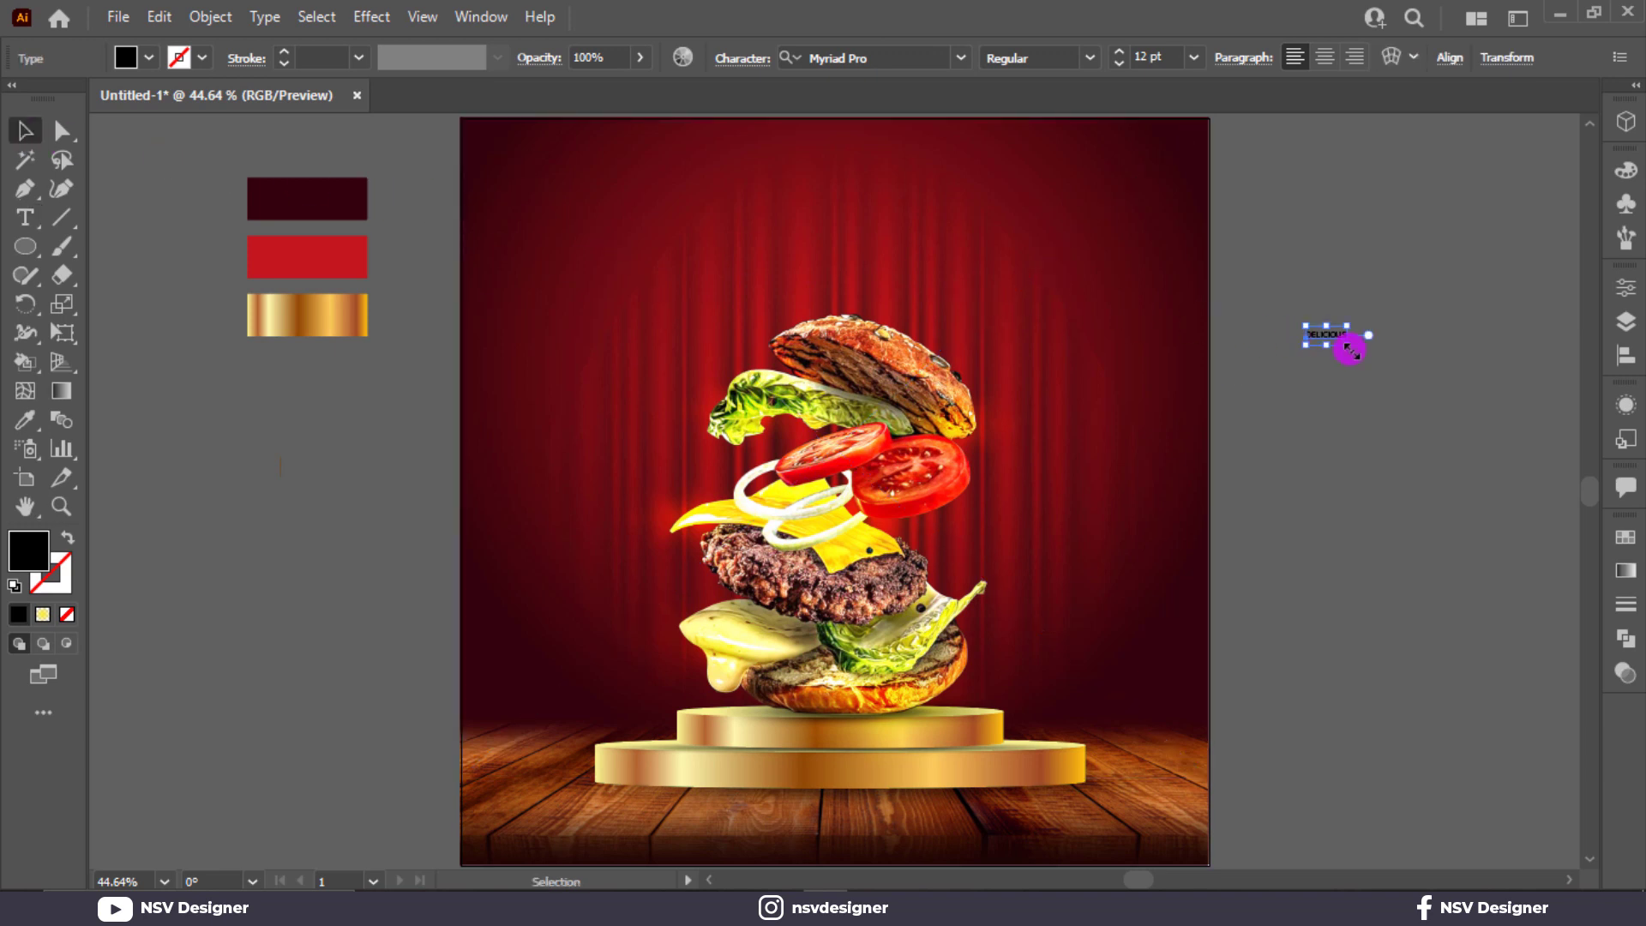
drag(1351, 349, 1407, 389)
click(914, 58)
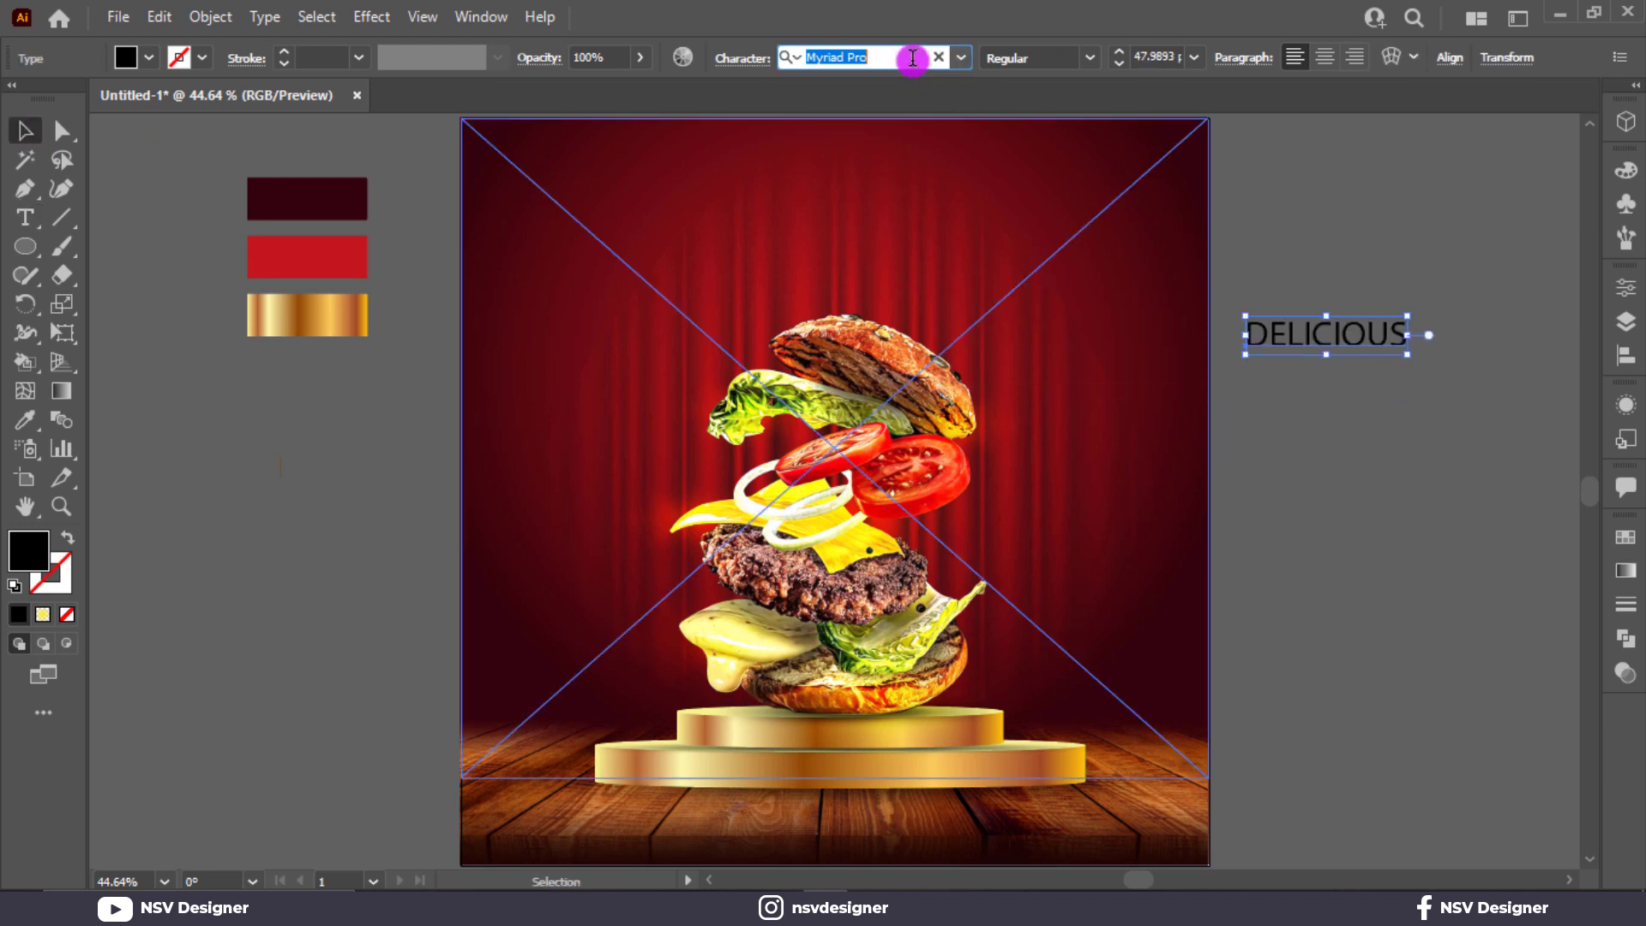
text(mon)
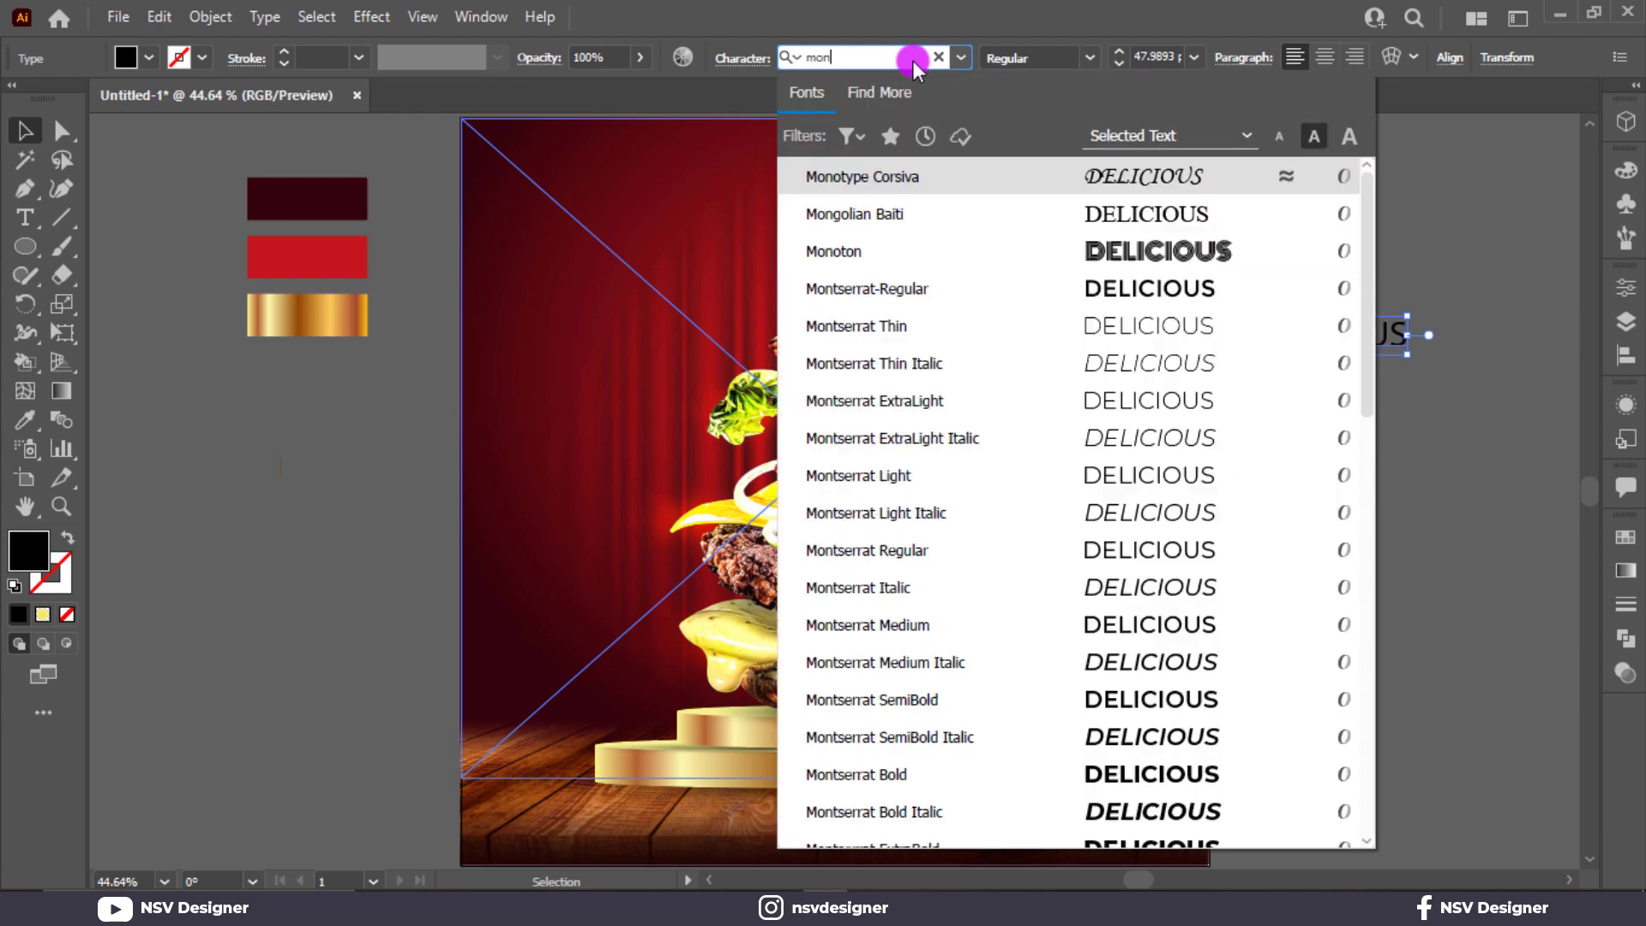
scroll(975, 189, down, 3)
text(n)
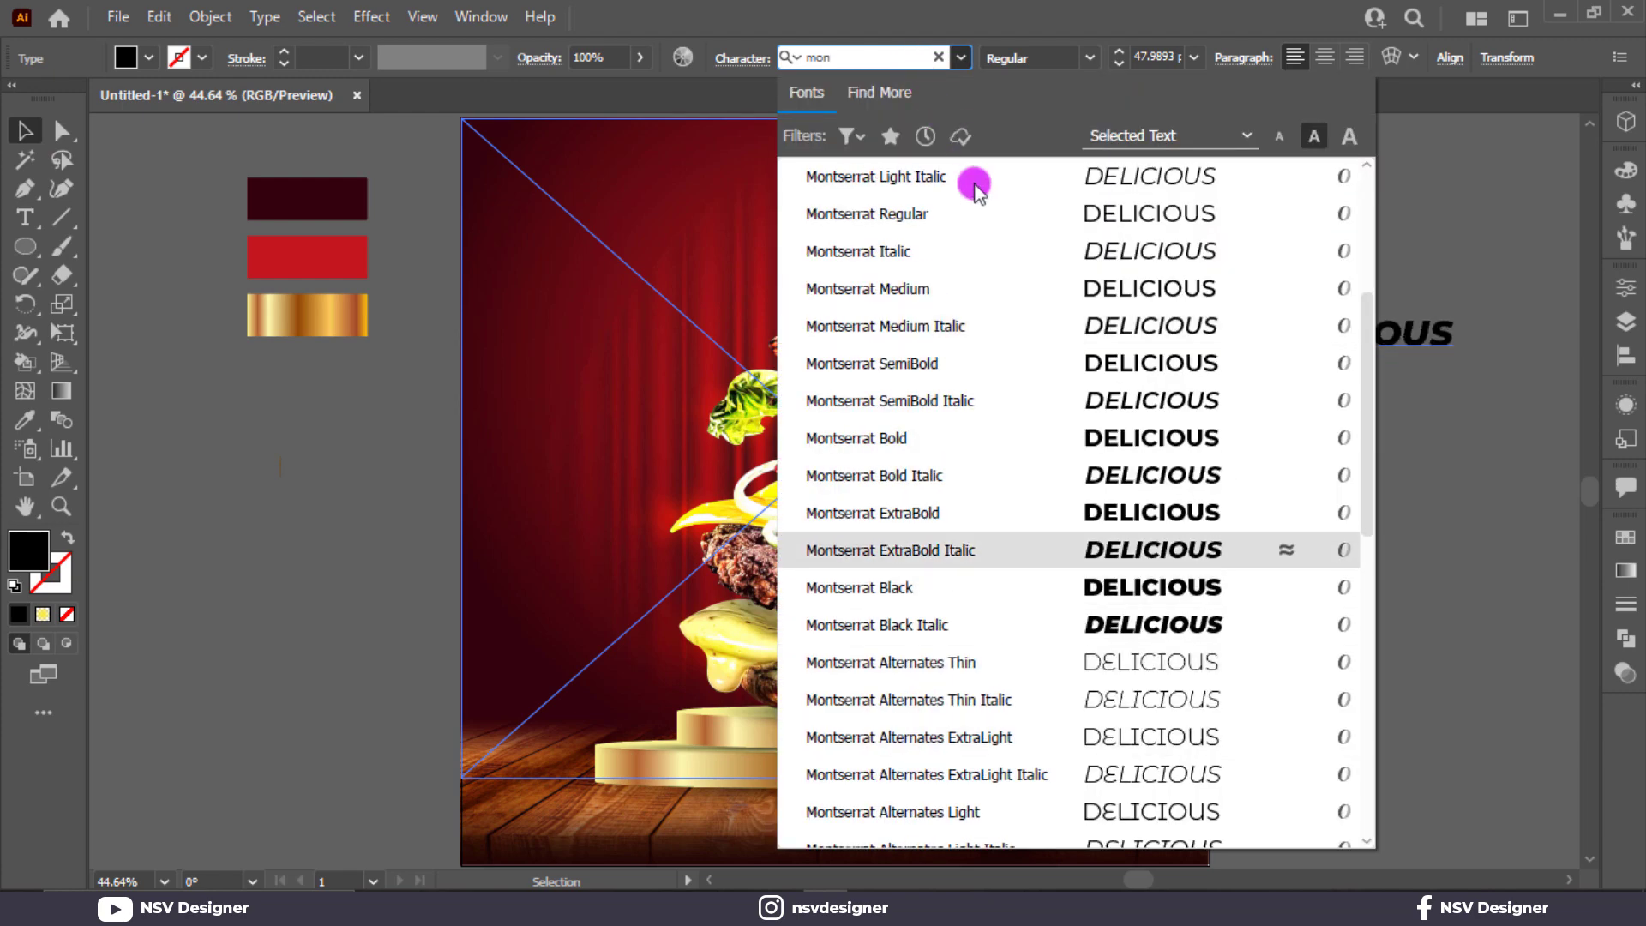
click(1132, 513)
Step: Duplicate it, retype the copy as 'BURGER', enlarge it and place it under DELICIOUS
drag(1368, 357, 1413, 364)
double_click(1413, 363)
double_click(1413, 364)
text(BURGER)
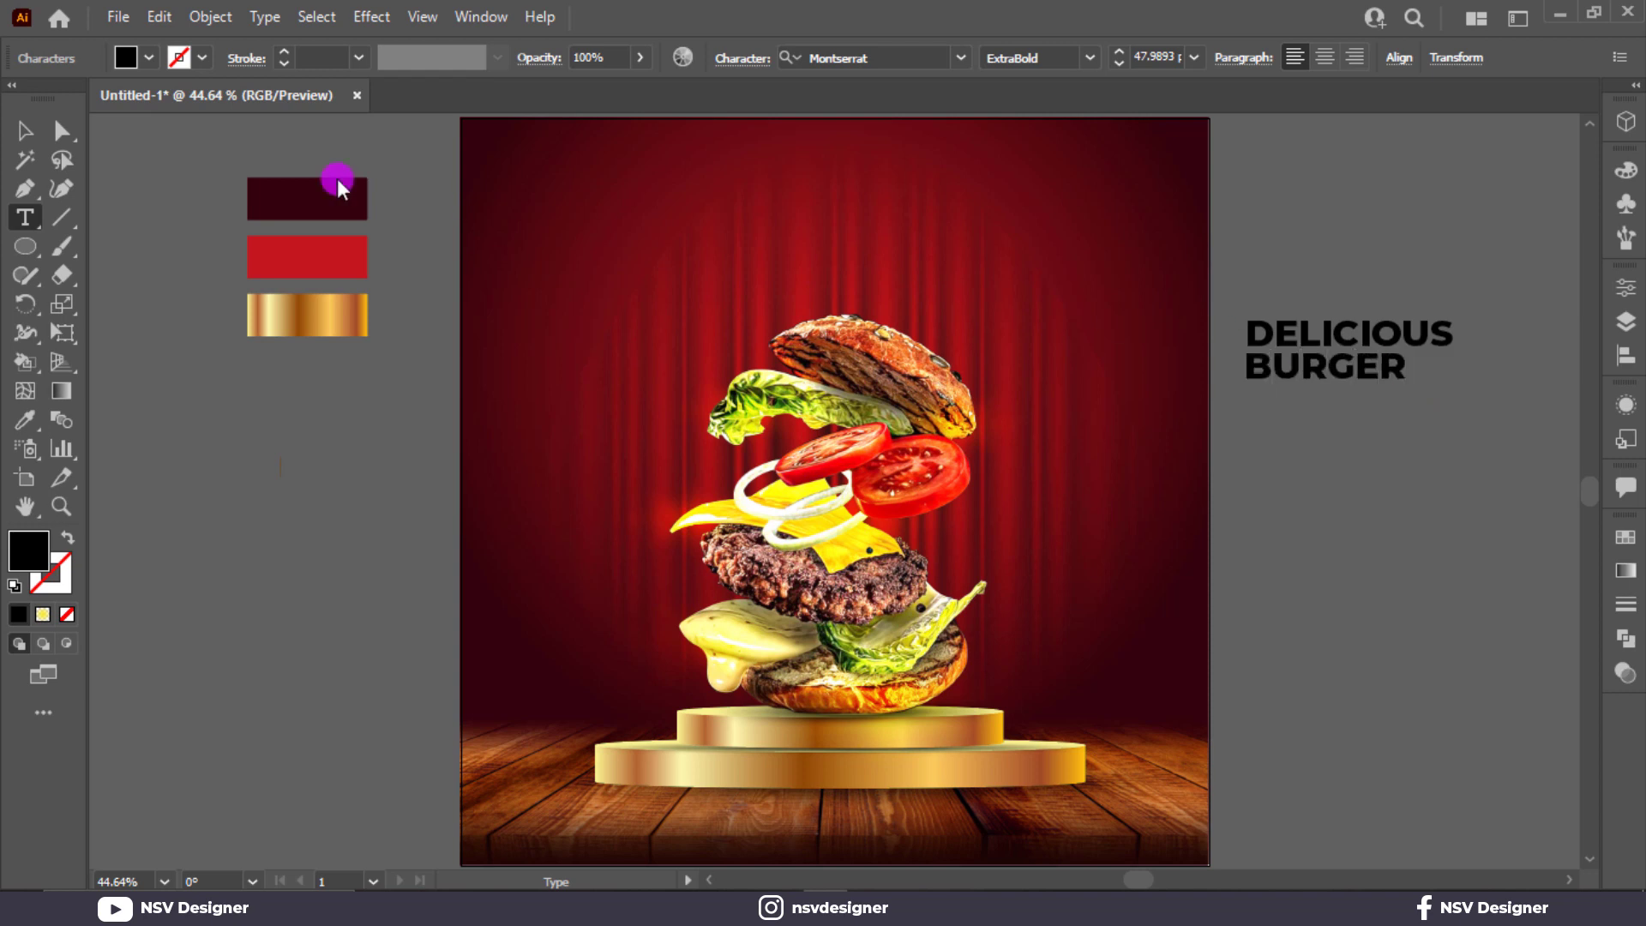
click(25, 130)
drag(1408, 385, 1562, 450)
drag(1367, 404, 1321, 404)
Step: Scale the DELICIOUS and BURGER words down together
click(1297, 341)
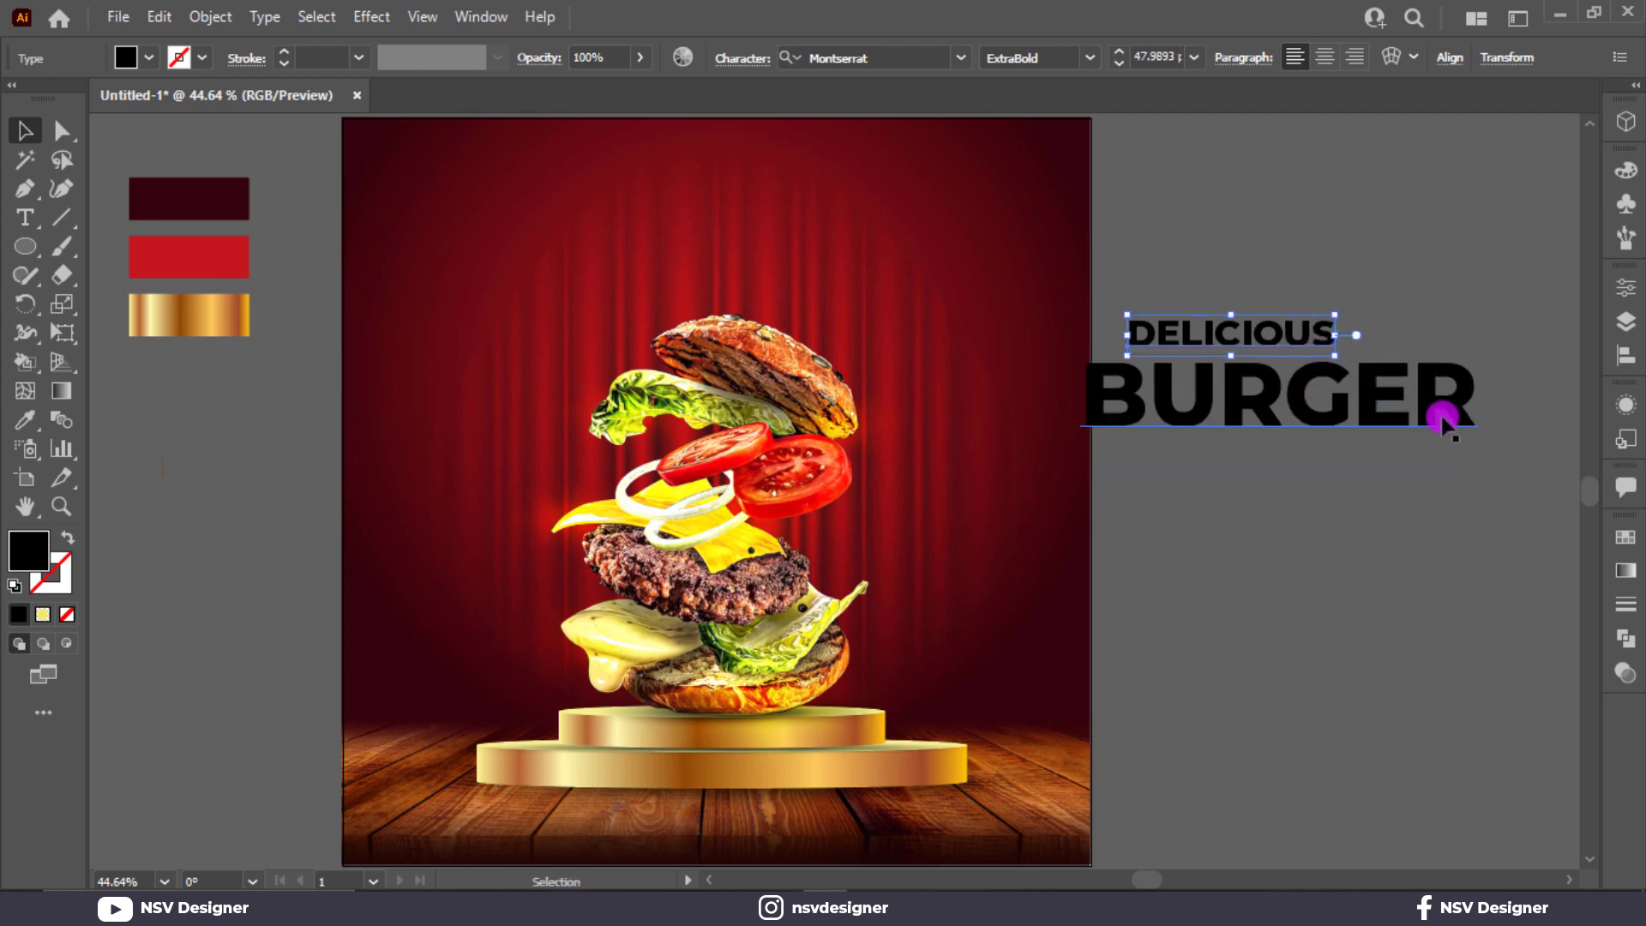
shift+click(1443, 418)
drag(1463, 434, 1372, 422)
click(1316, 468)
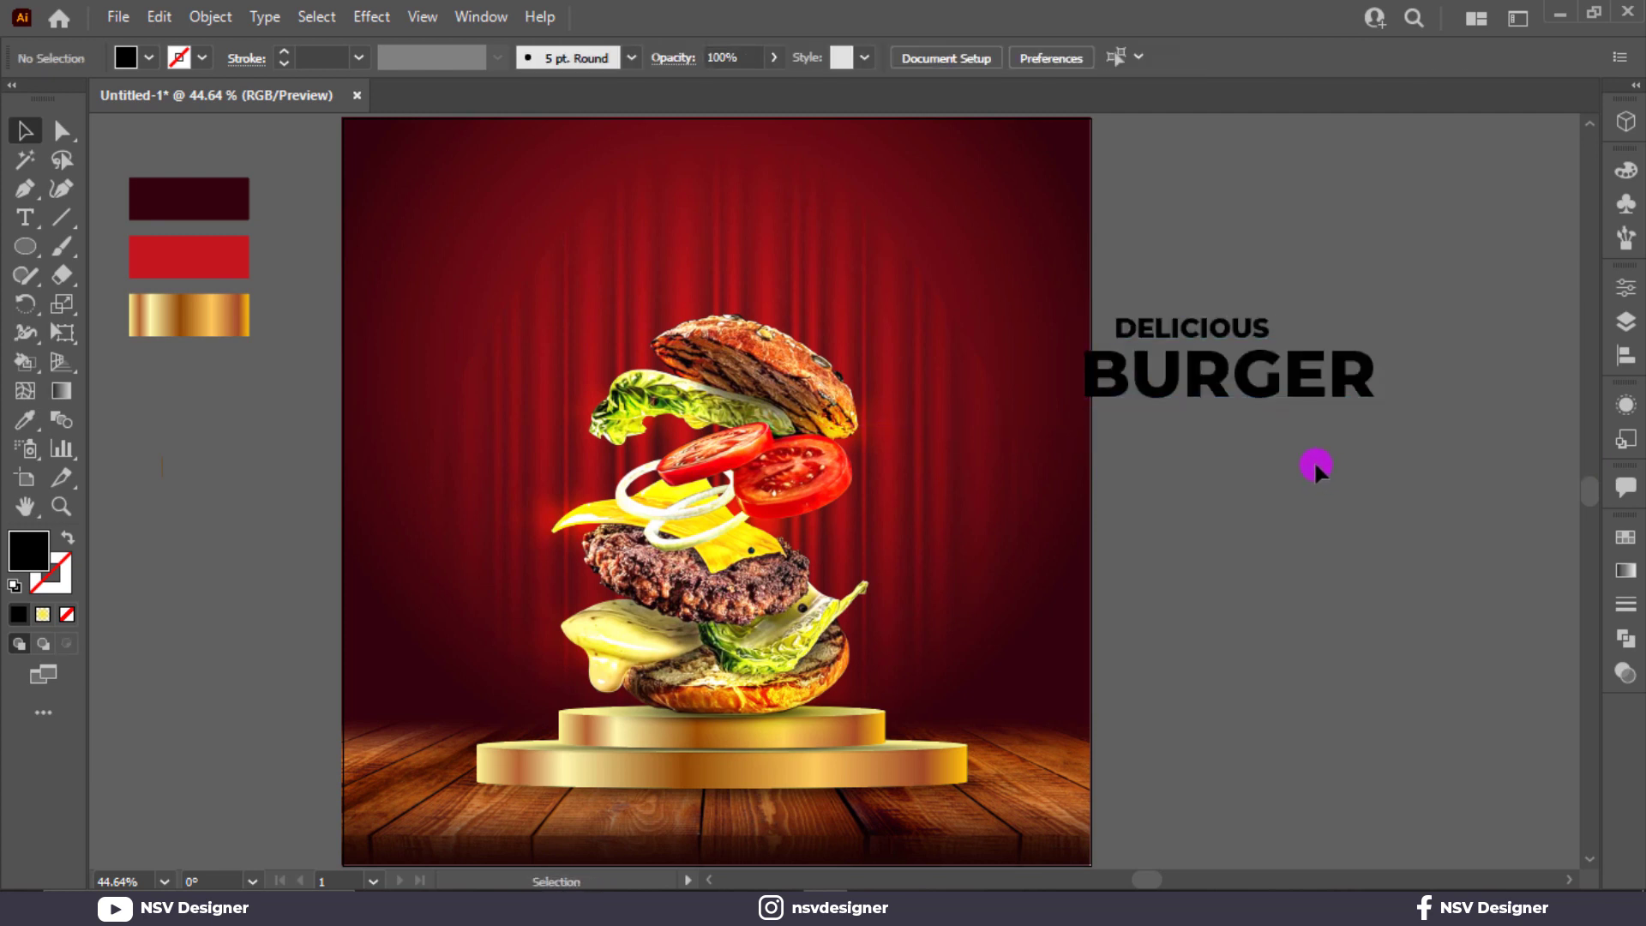
Step: Move BURGER to the poster's top, centre it horizontally, and place DELICIOUS above it
drag(1205, 396, 703, 260)
click(1450, 58)
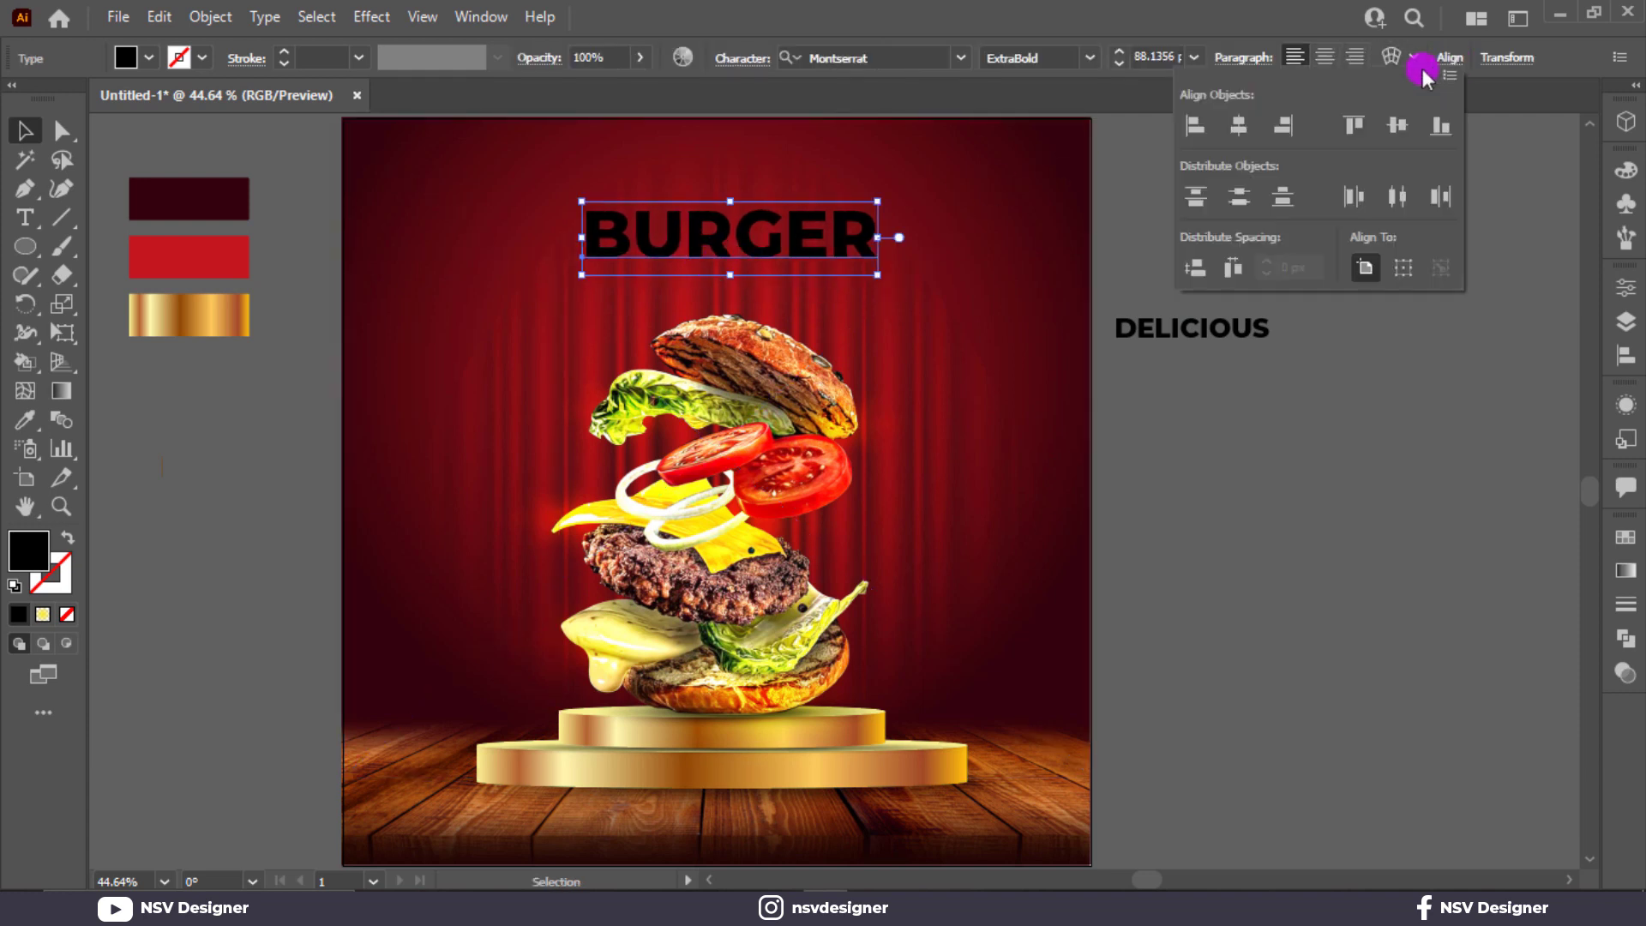
click(1228, 125)
drag(1310, 353, 767, 190)
Step: Select the red curtain background artwork and lock it
scroll(1164, 58, up, 6)
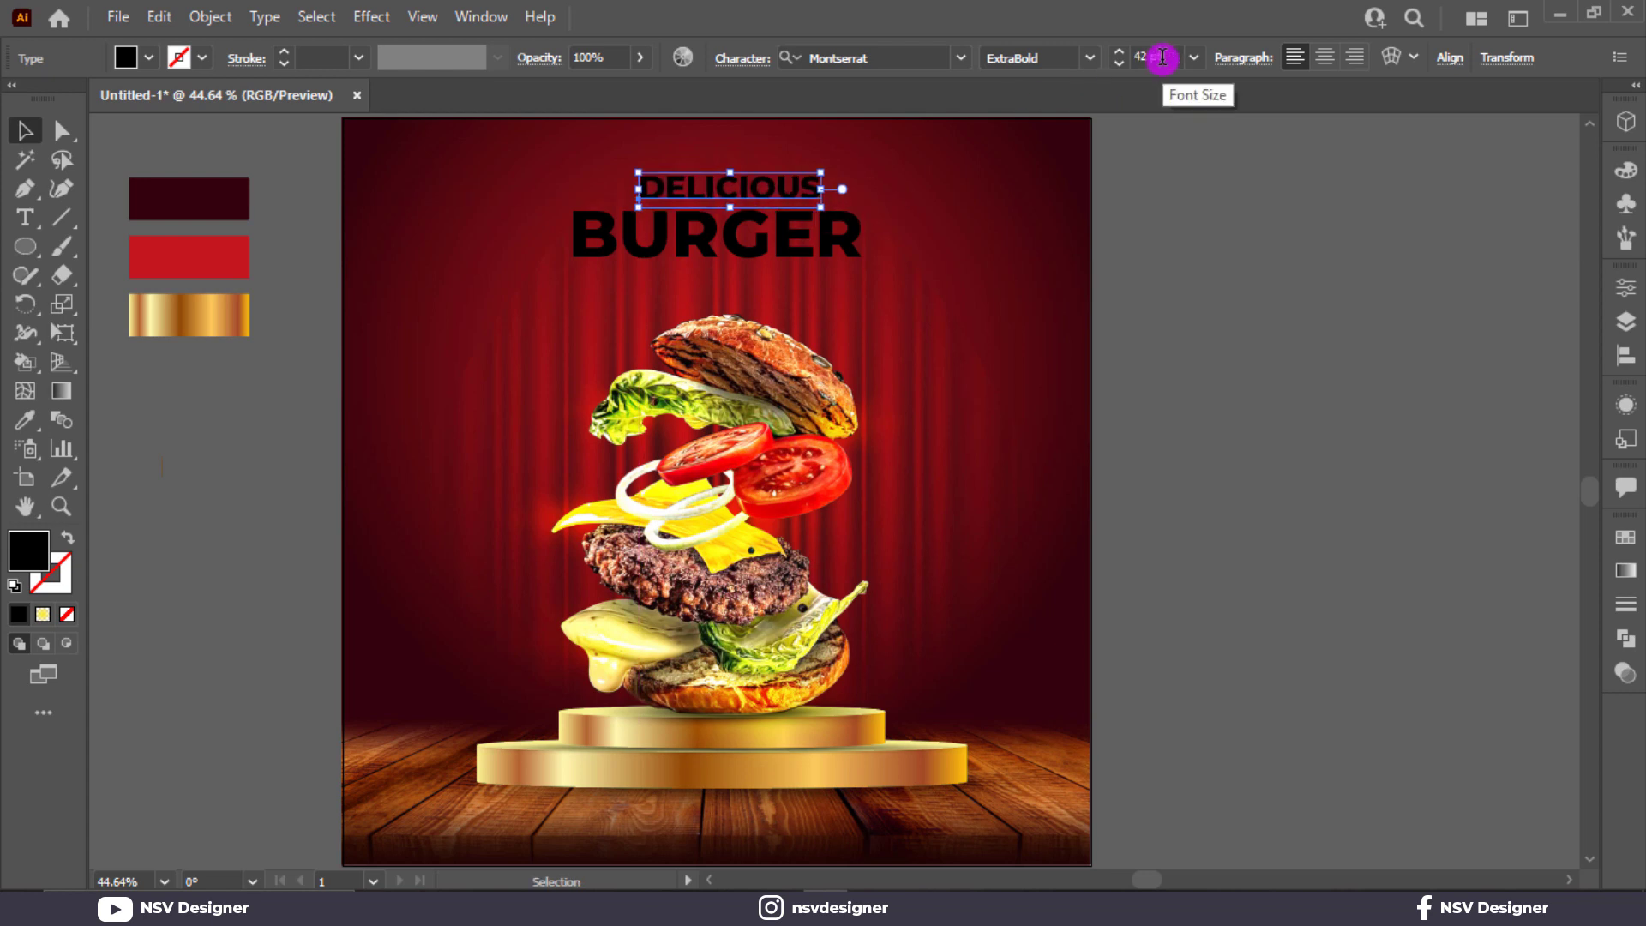
click(1625, 321)
click(1043, 423)
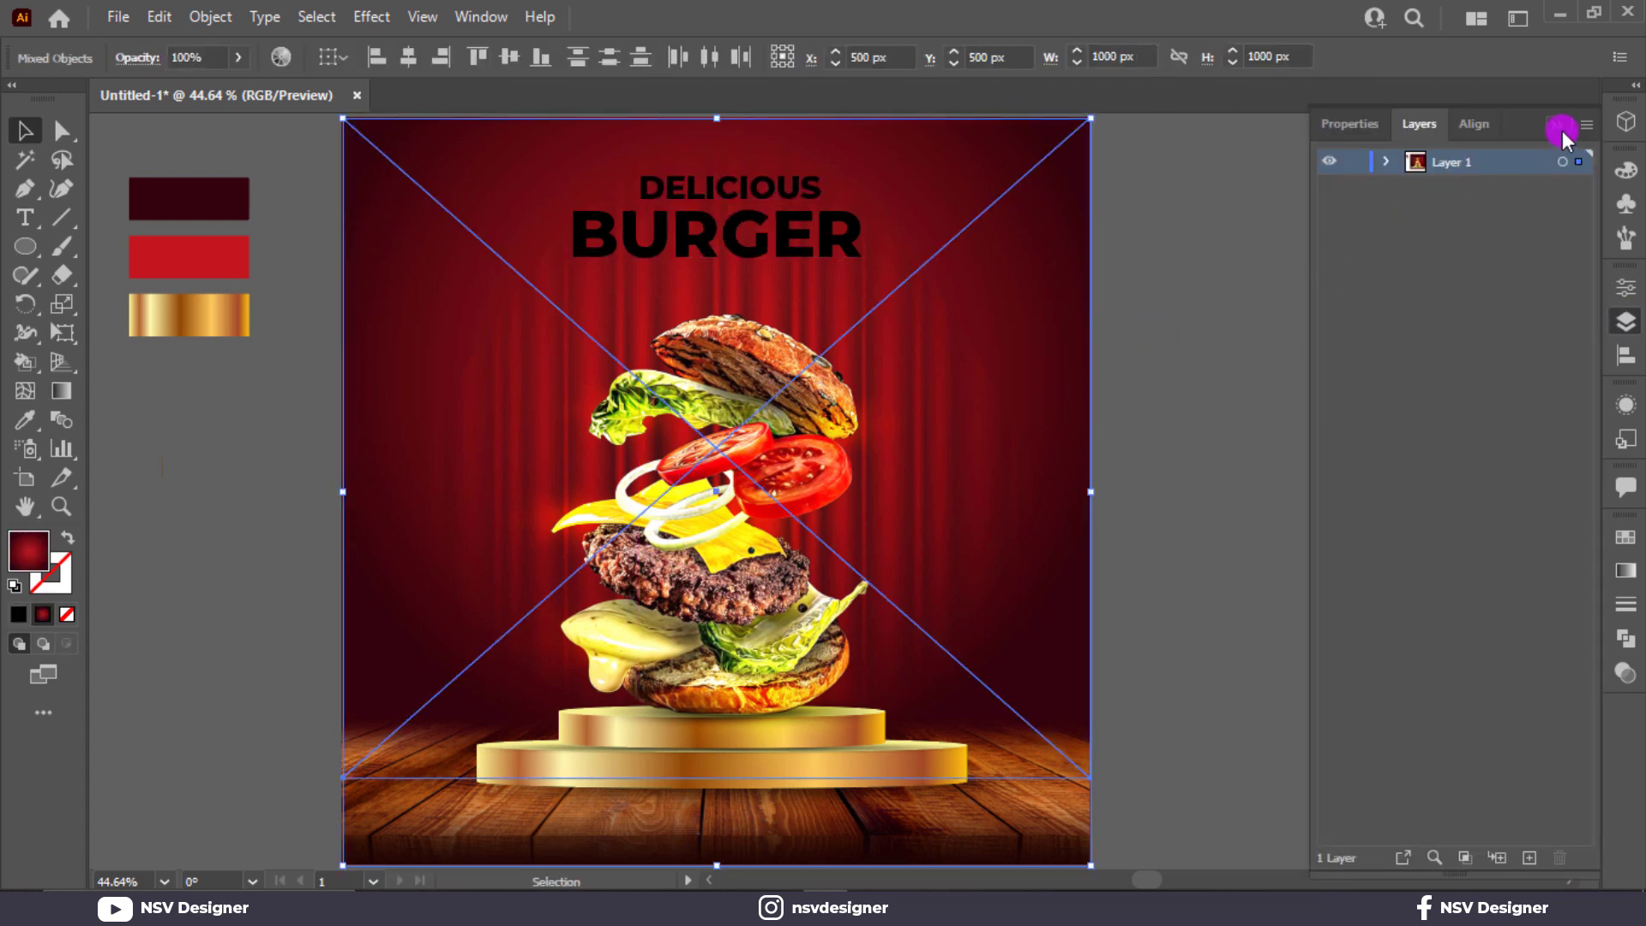
click(1561, 128)
drag(1289, 257, 1000, 461)
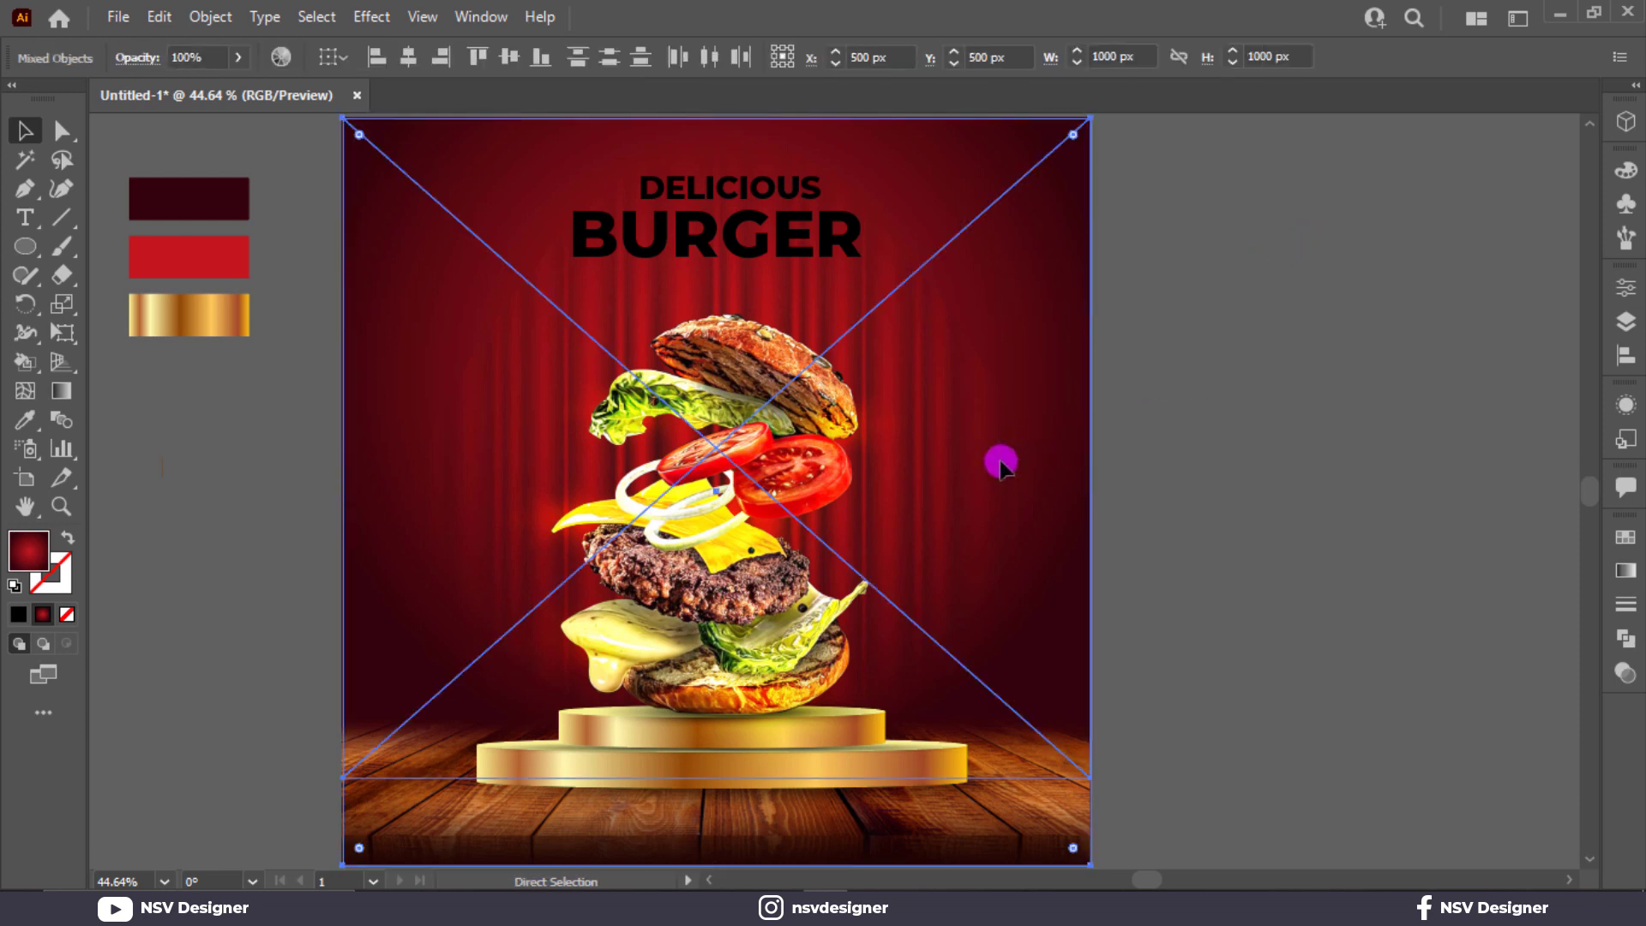
key(ctrl+shift+a)
Step: Centre DELICIOUS and BURGER on each other and enlarge the headline
click(783, 243)
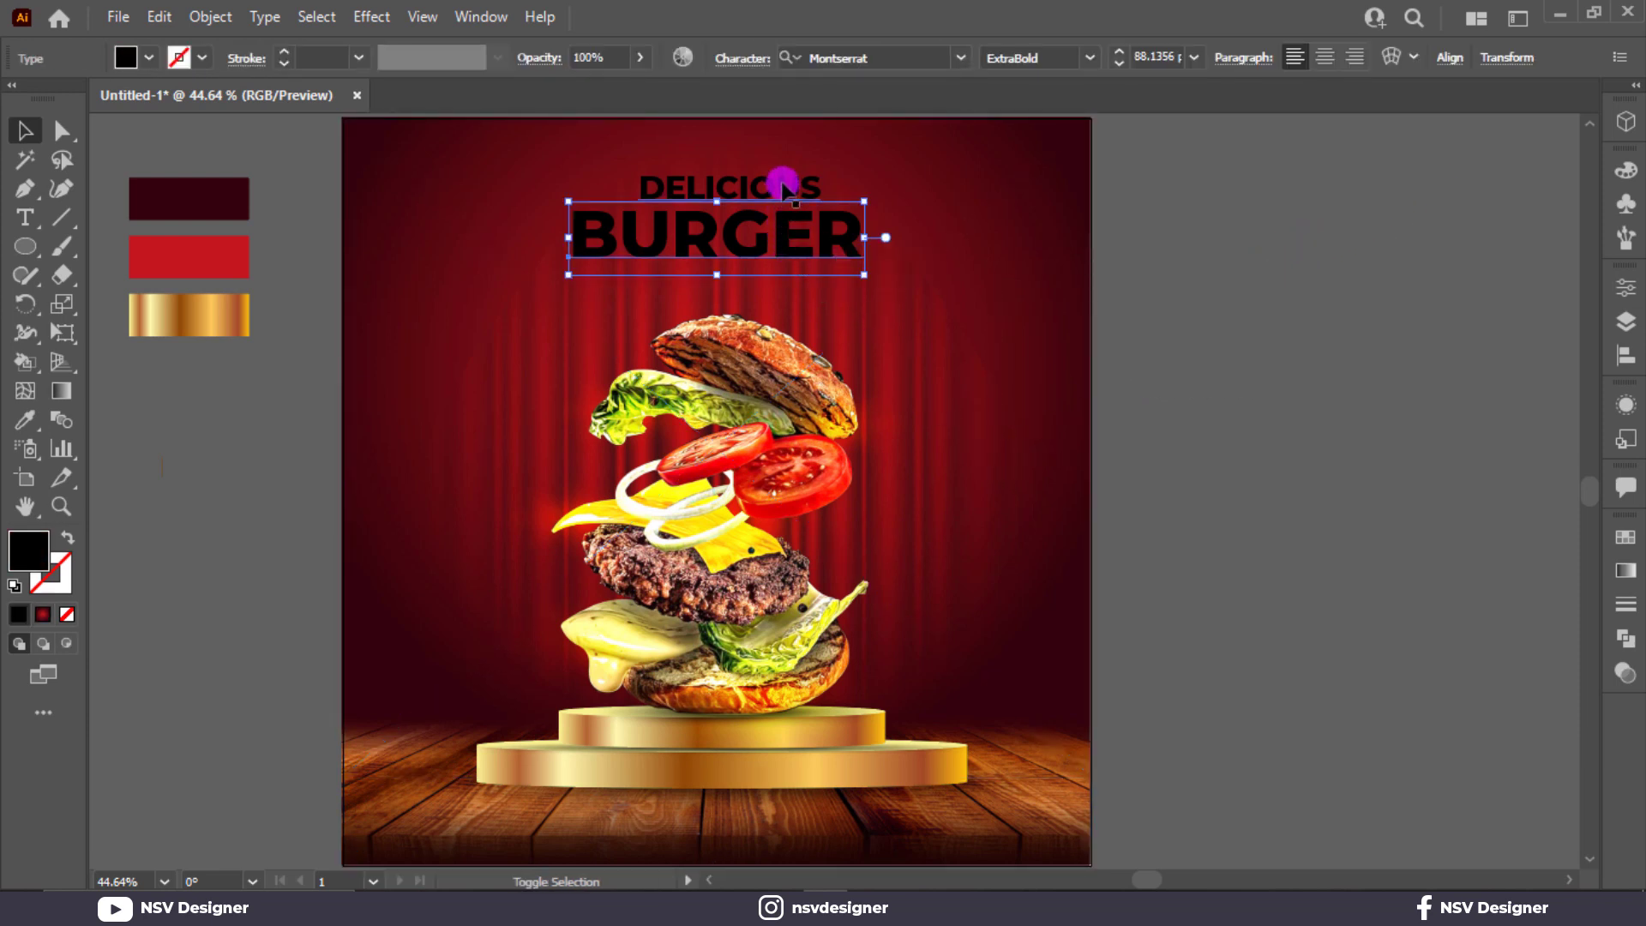
click(1403, 62)
click(1187, 127)
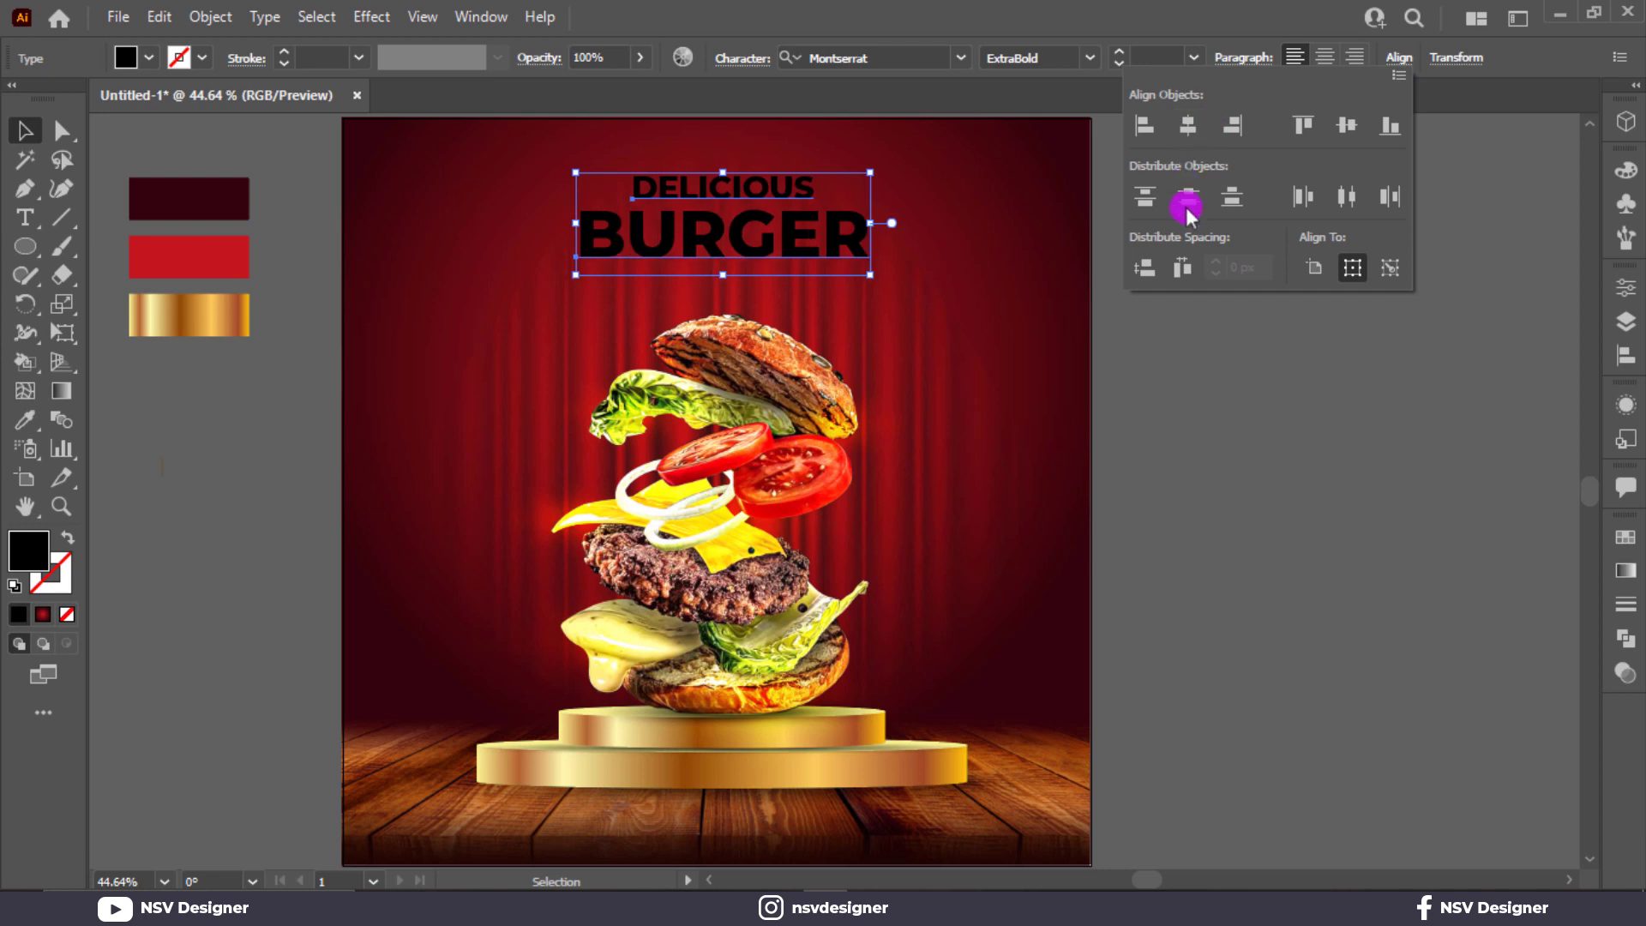
click(1192, 403)
mouse_move(755, 249)
mouse_down()
mouse_move(735, 242)
mouse_move(746, 235)
mouse_move(745, 260)
mouse_up()
drag(862, 287, 824, 275)
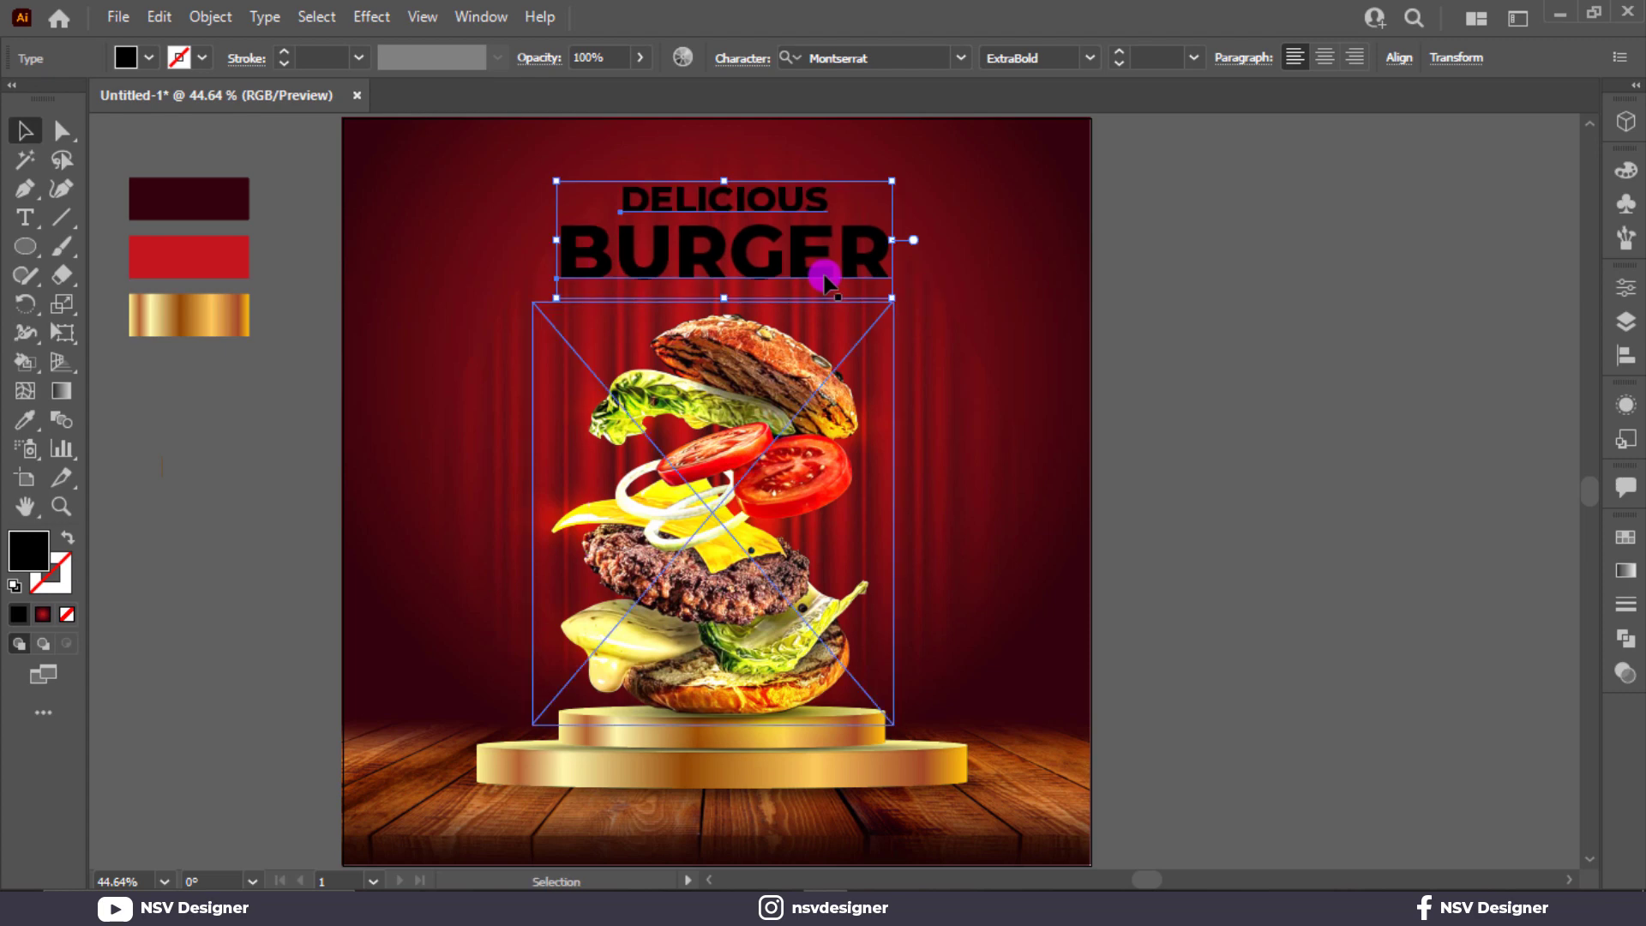
click(1339, 249)
key(ctrl+=)
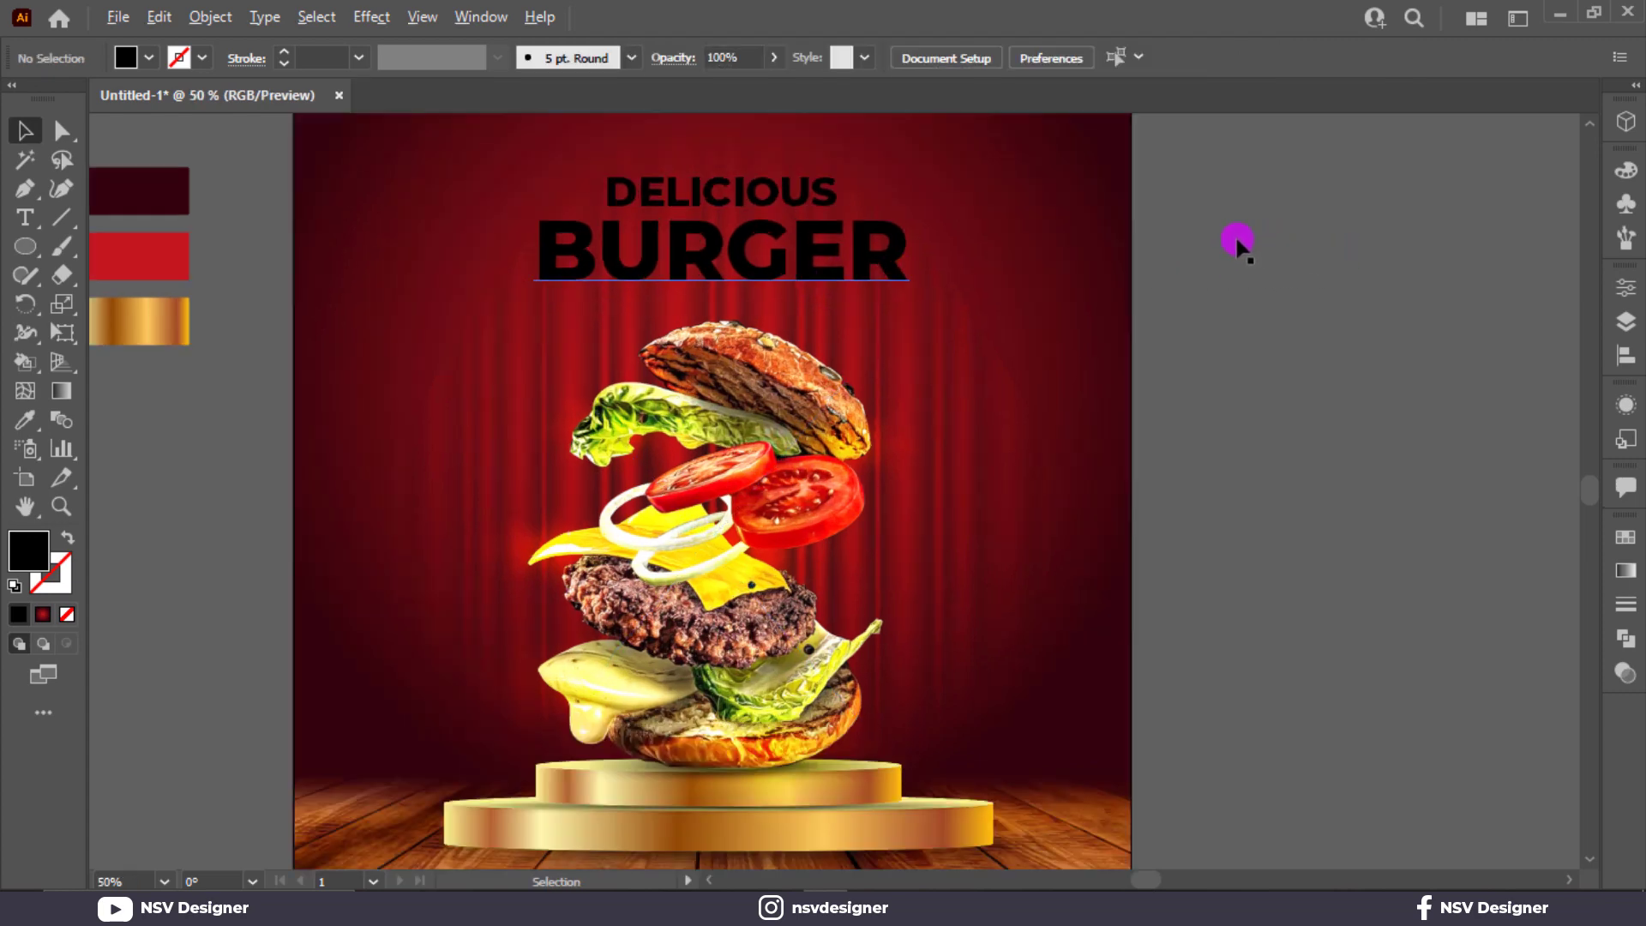
Step: Select both DELICIOUS and BURGER lines and convert the headline to outlines
key(ctrl+=)
click(748, 169)
double_click(749, 172)
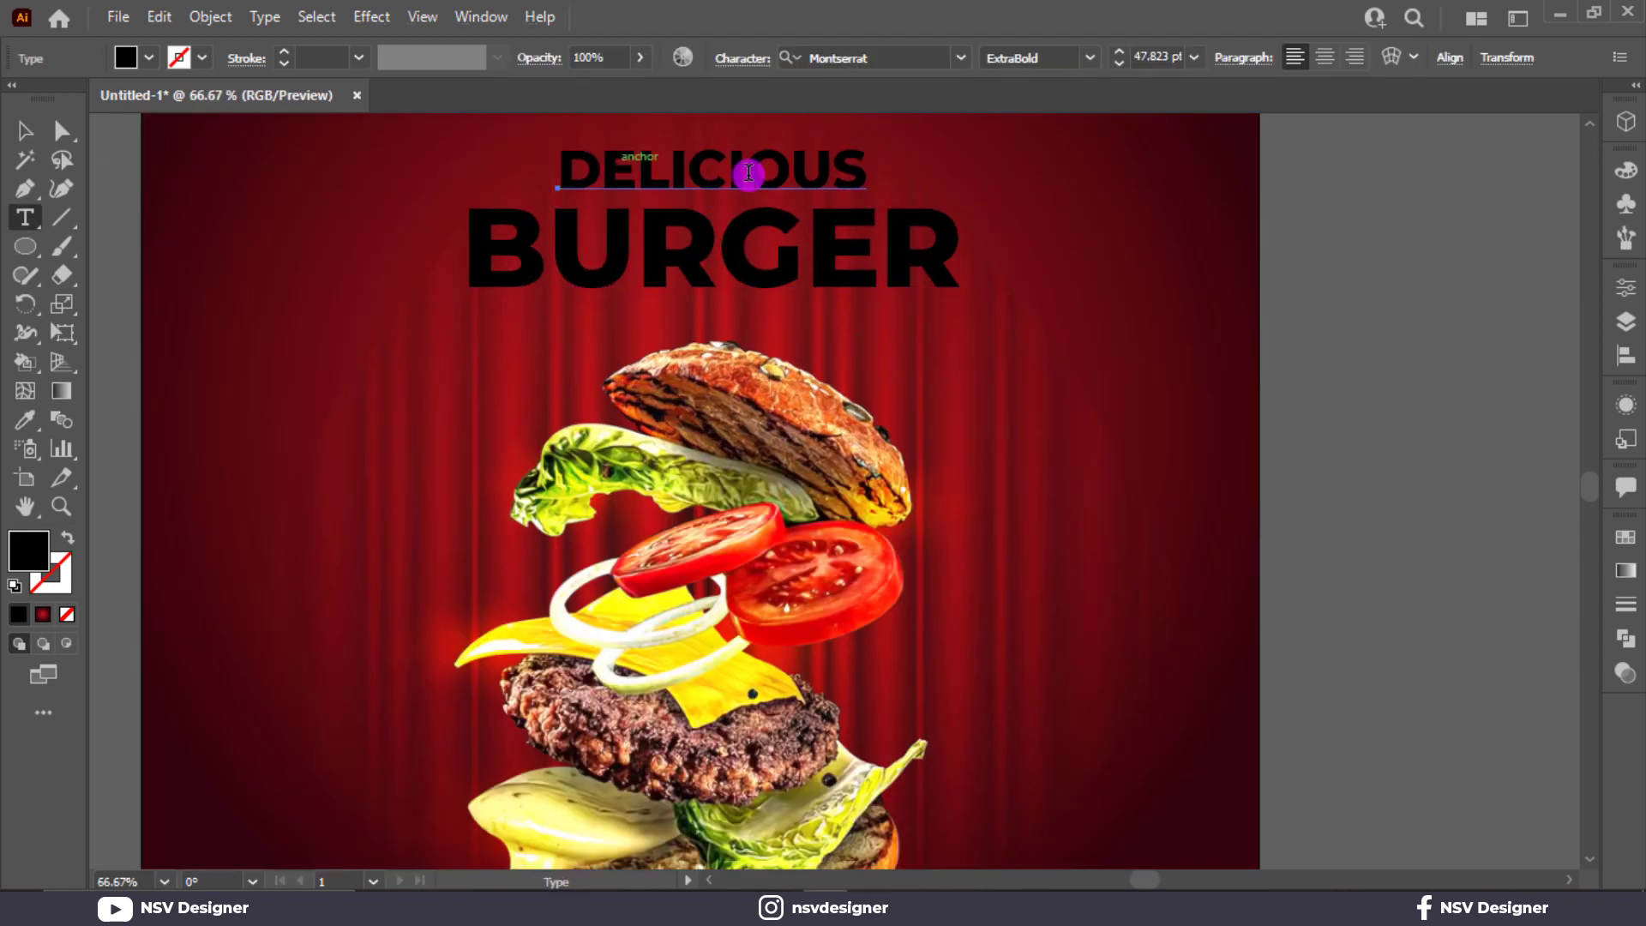
click(25, 130)
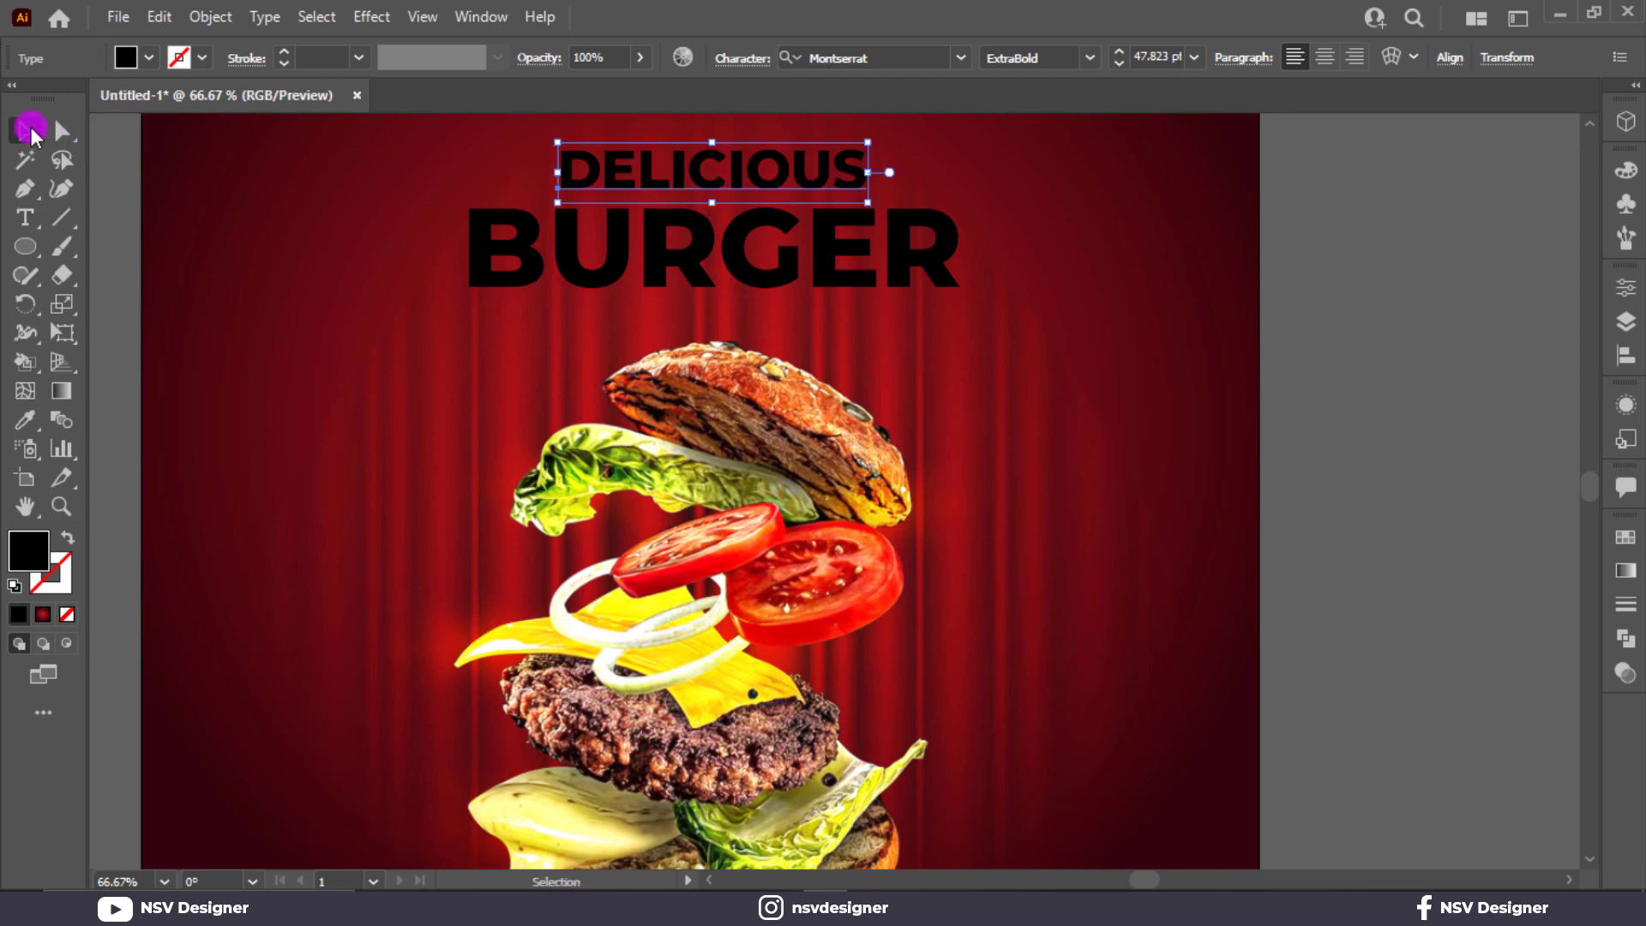
shift+click(755, 240)
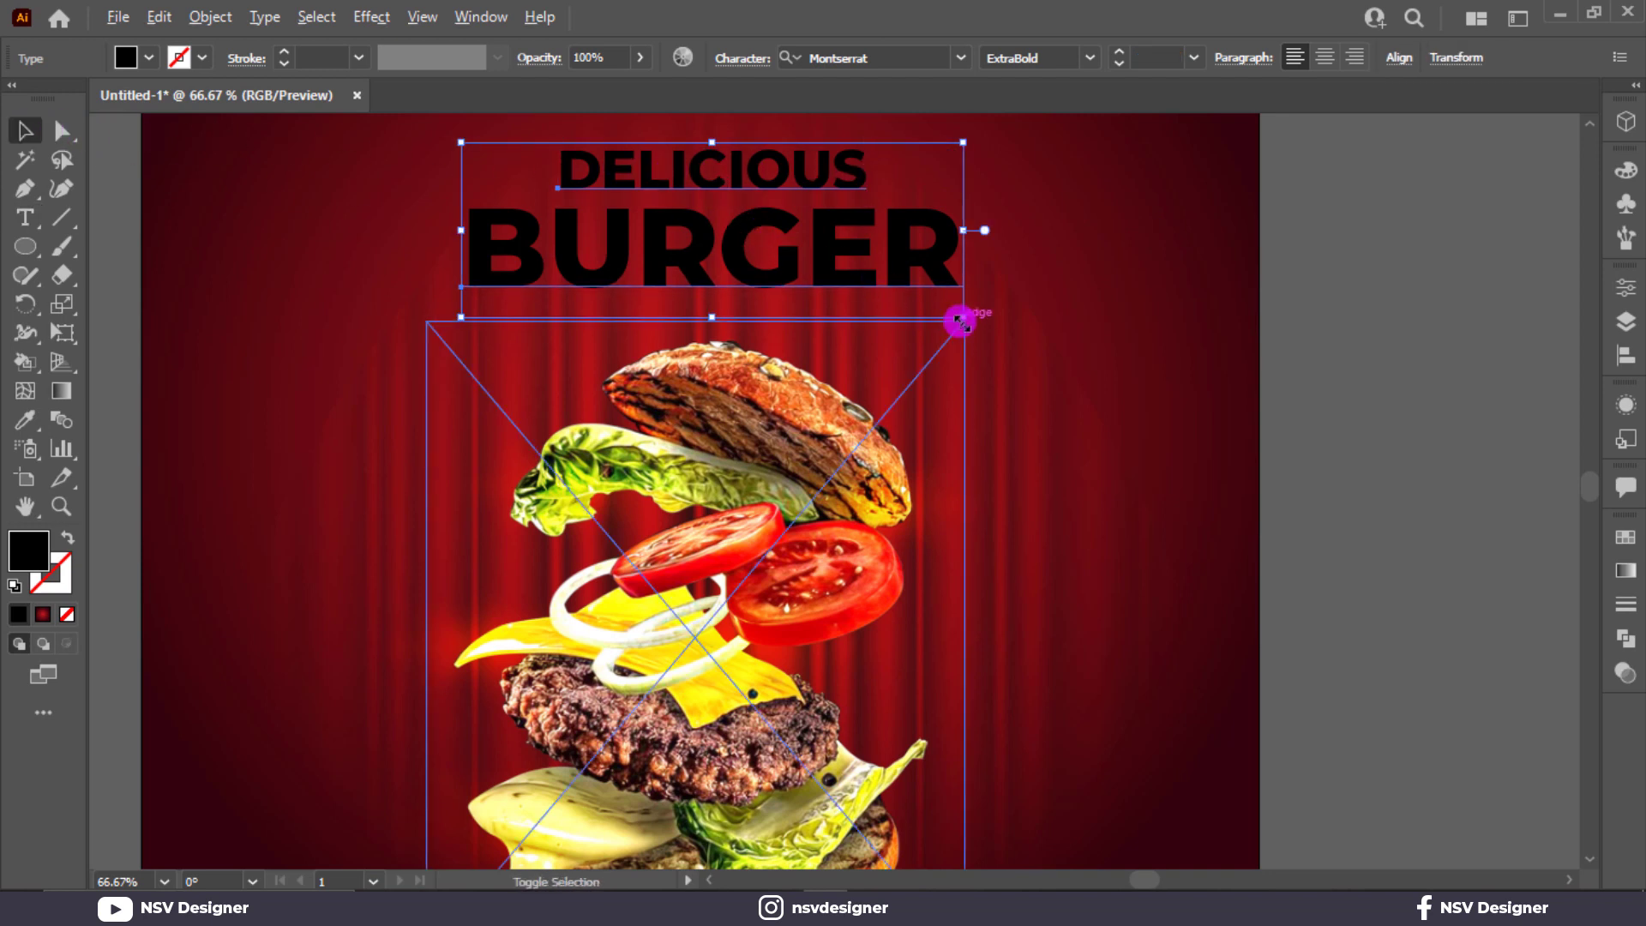
drag(961, 322, 964, 319)
right_click(862, 269)
mouse_move(960, 445)
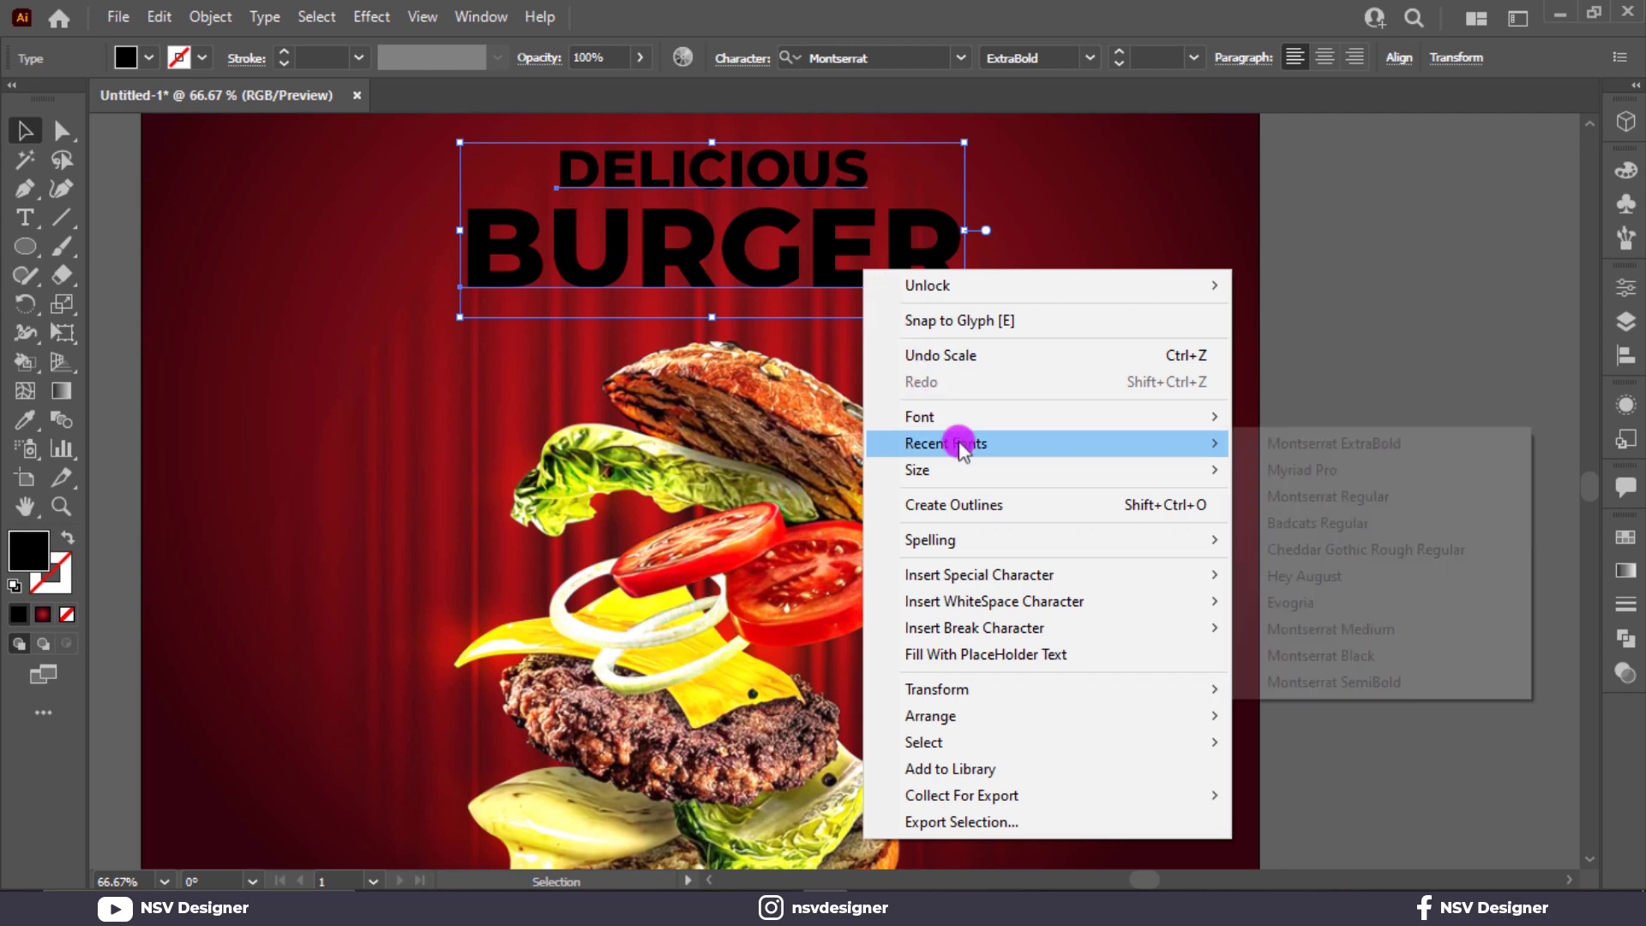
click(985, 504)
key(ctrl+0)
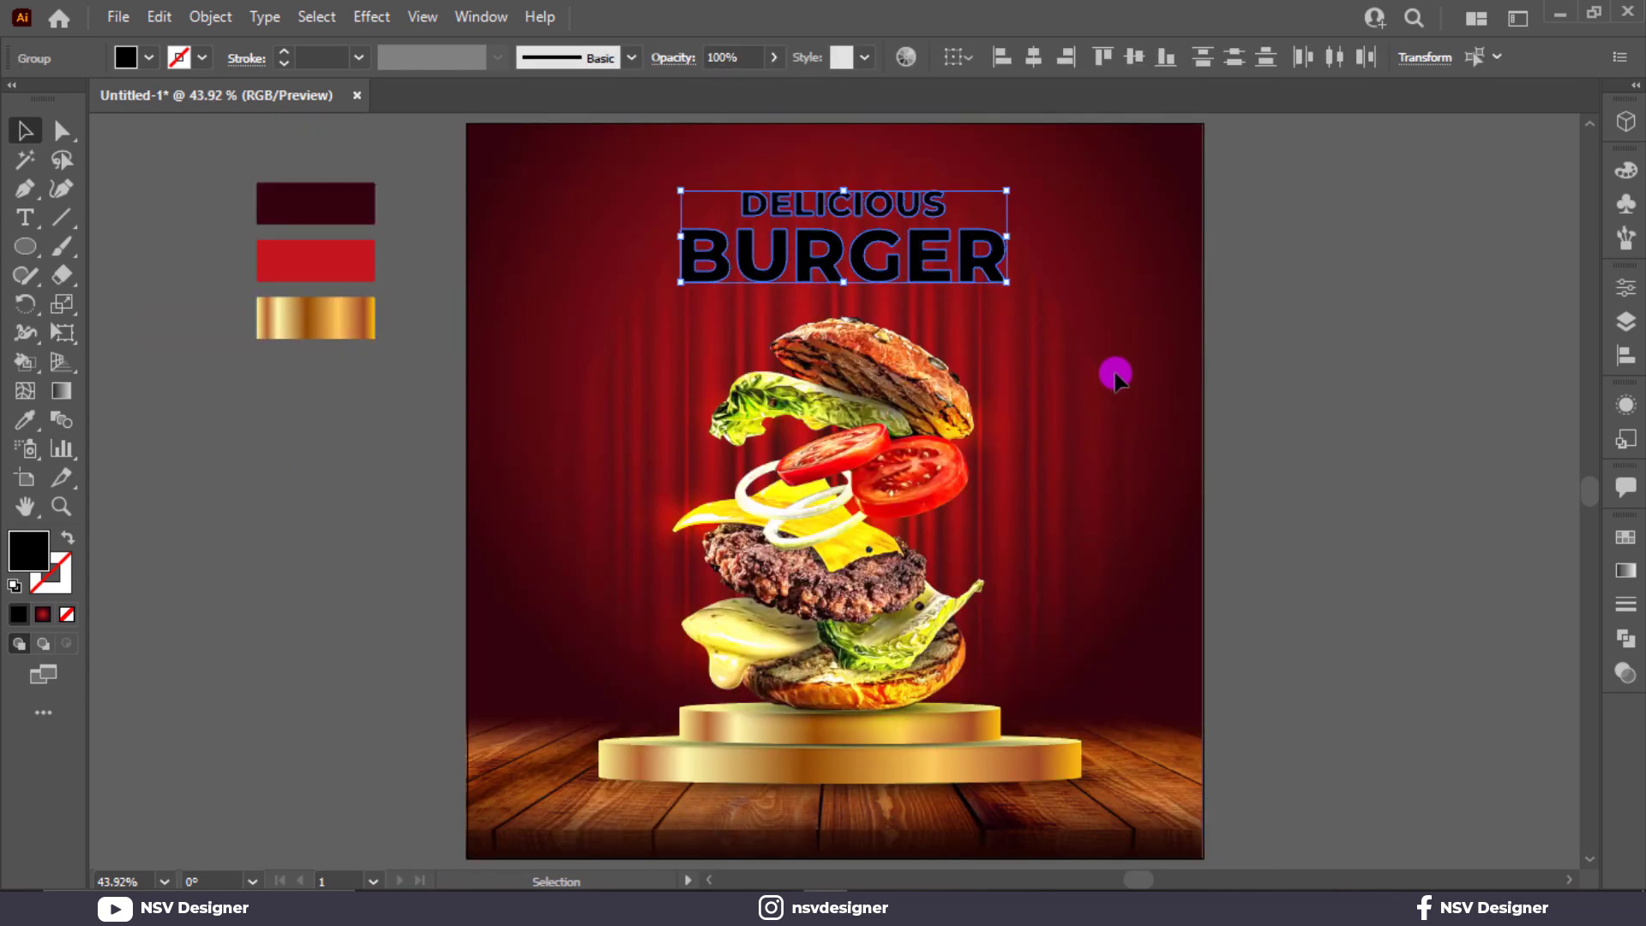
Step: Fill the DELICIOUS BURGER heading with the gold gradient running across the whole title
click(150, 59)
click(156, 151)
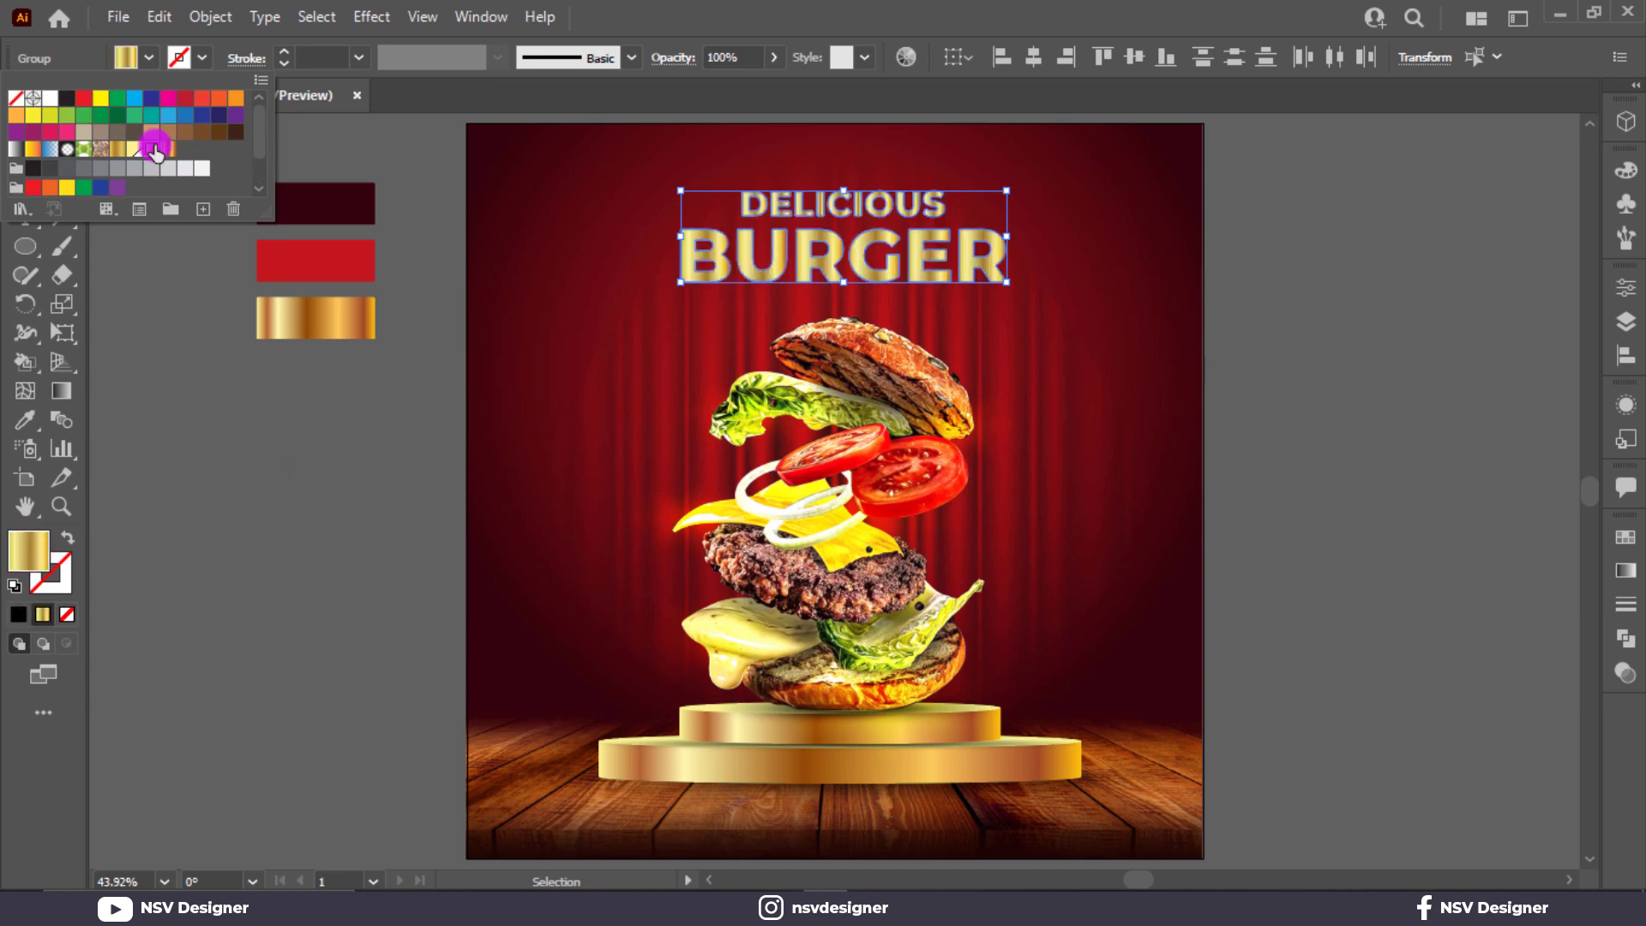
key(g)
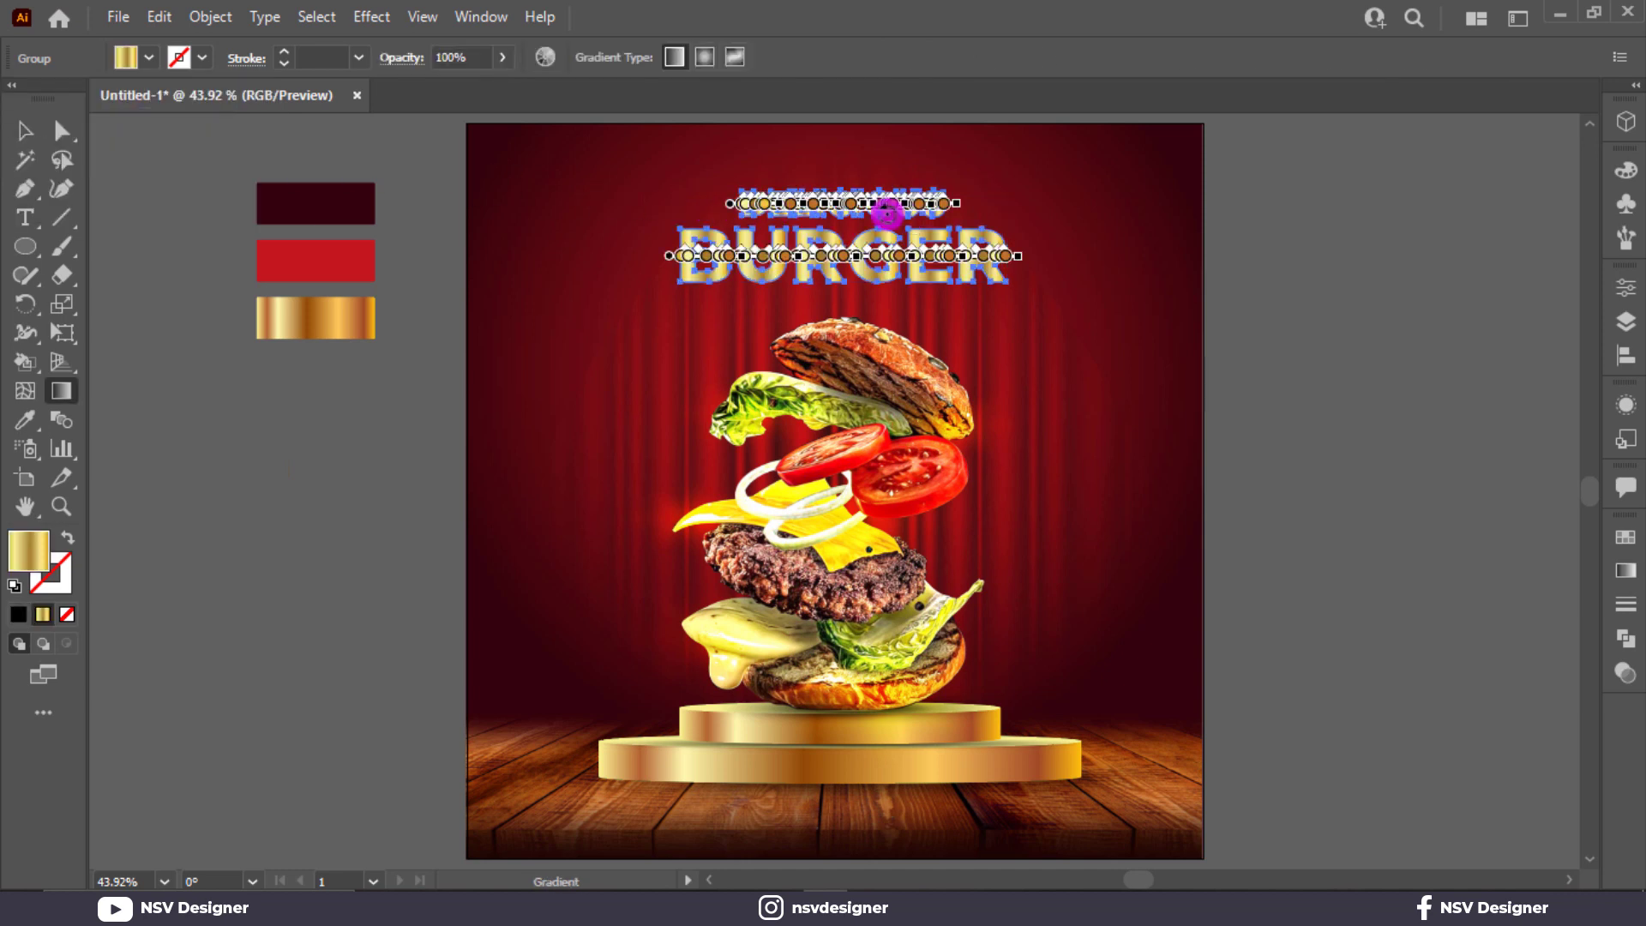
drag(687, 197, 1071, 264)
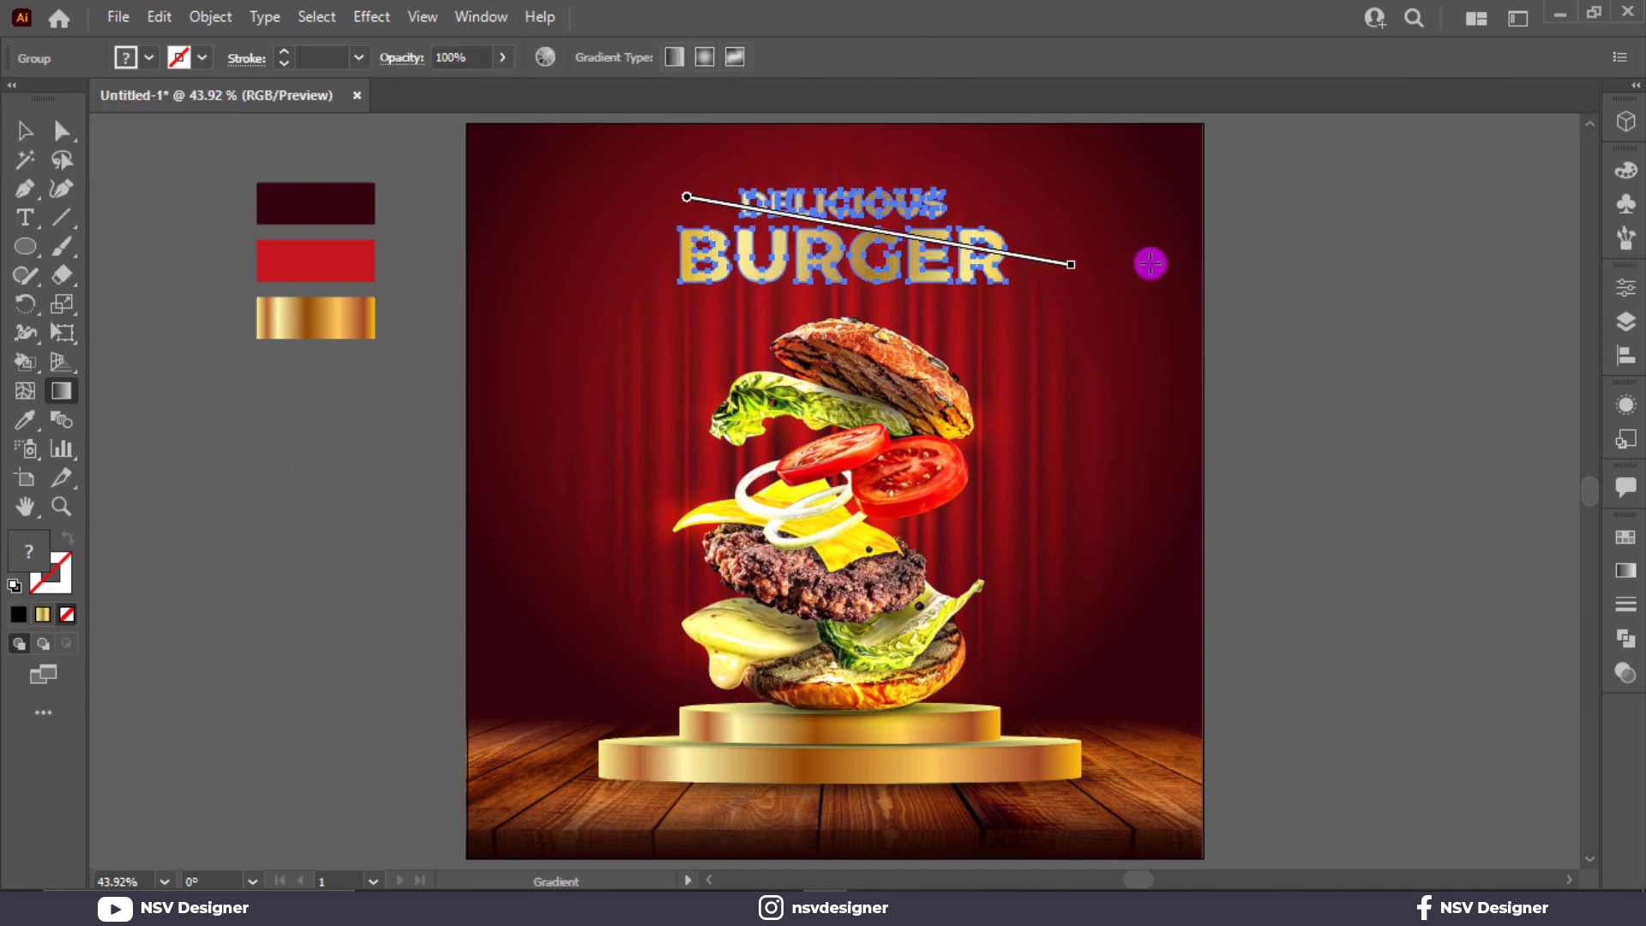
key(v)
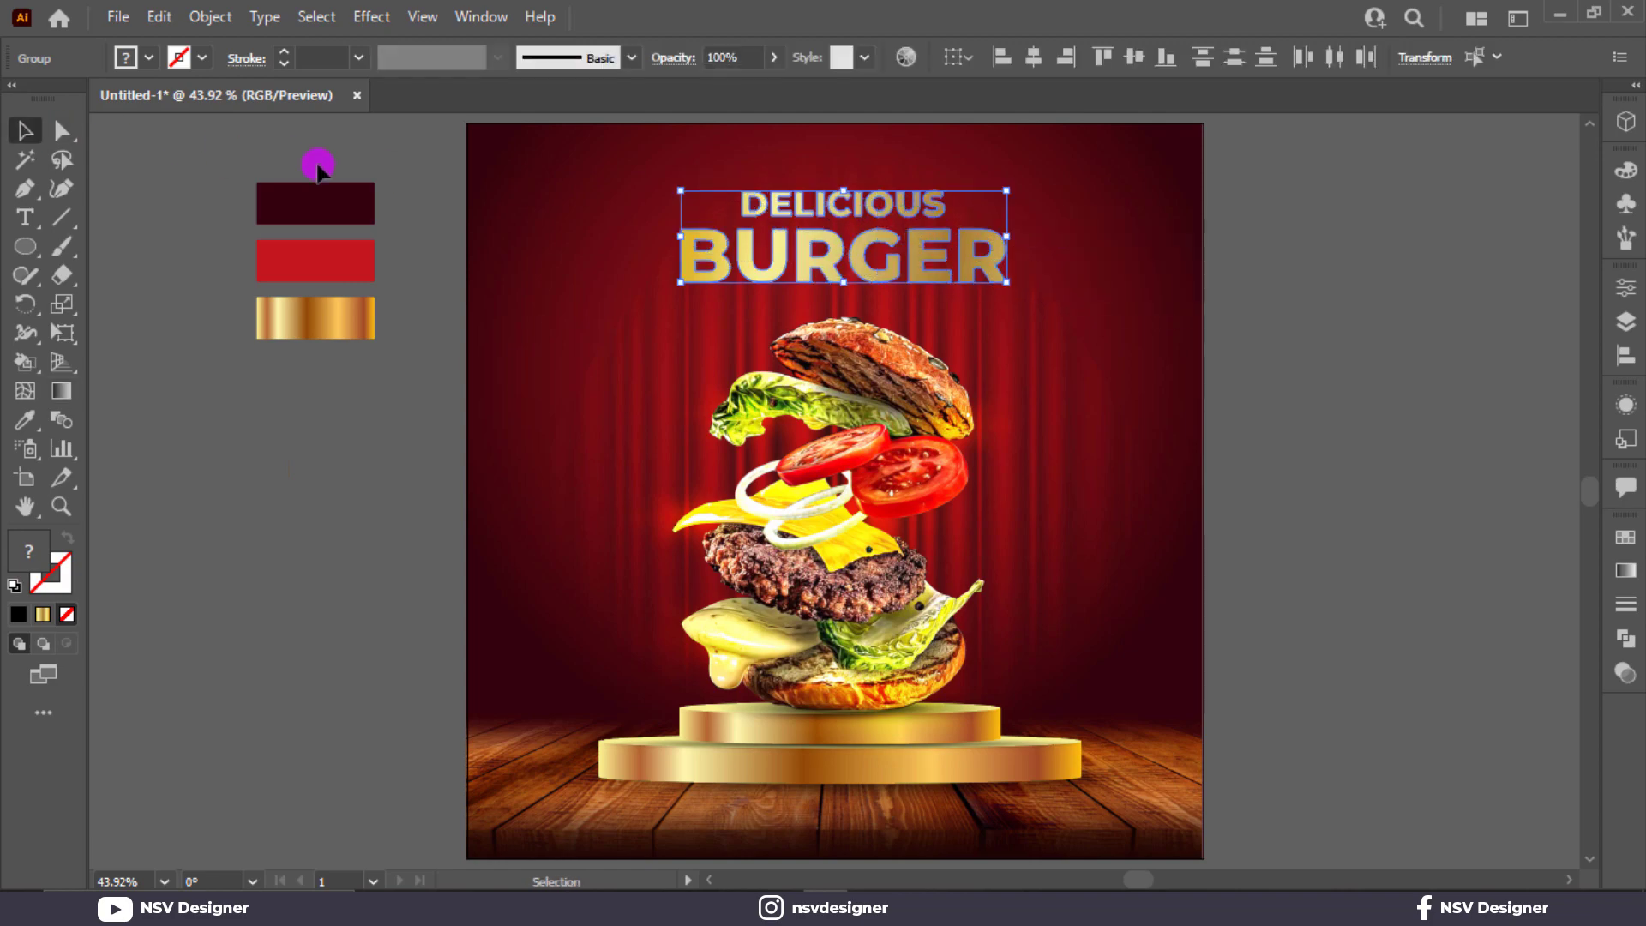
click(318, 168)
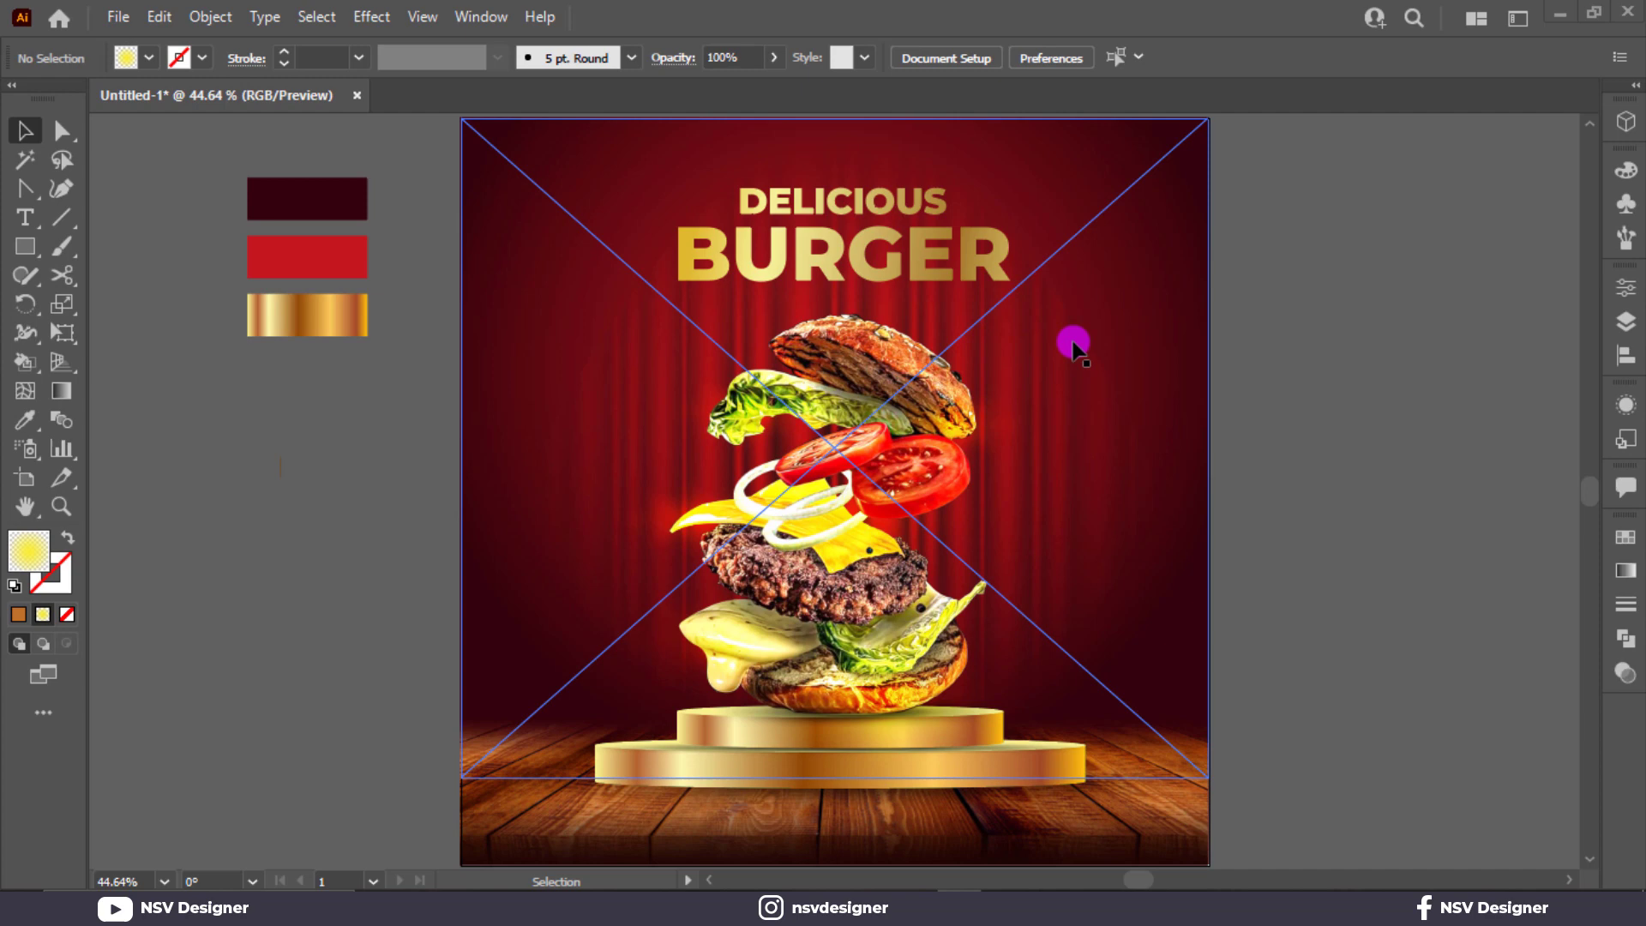
Step: Reselect both title lines and enlarge the heading from its centre
click(1338, 403)
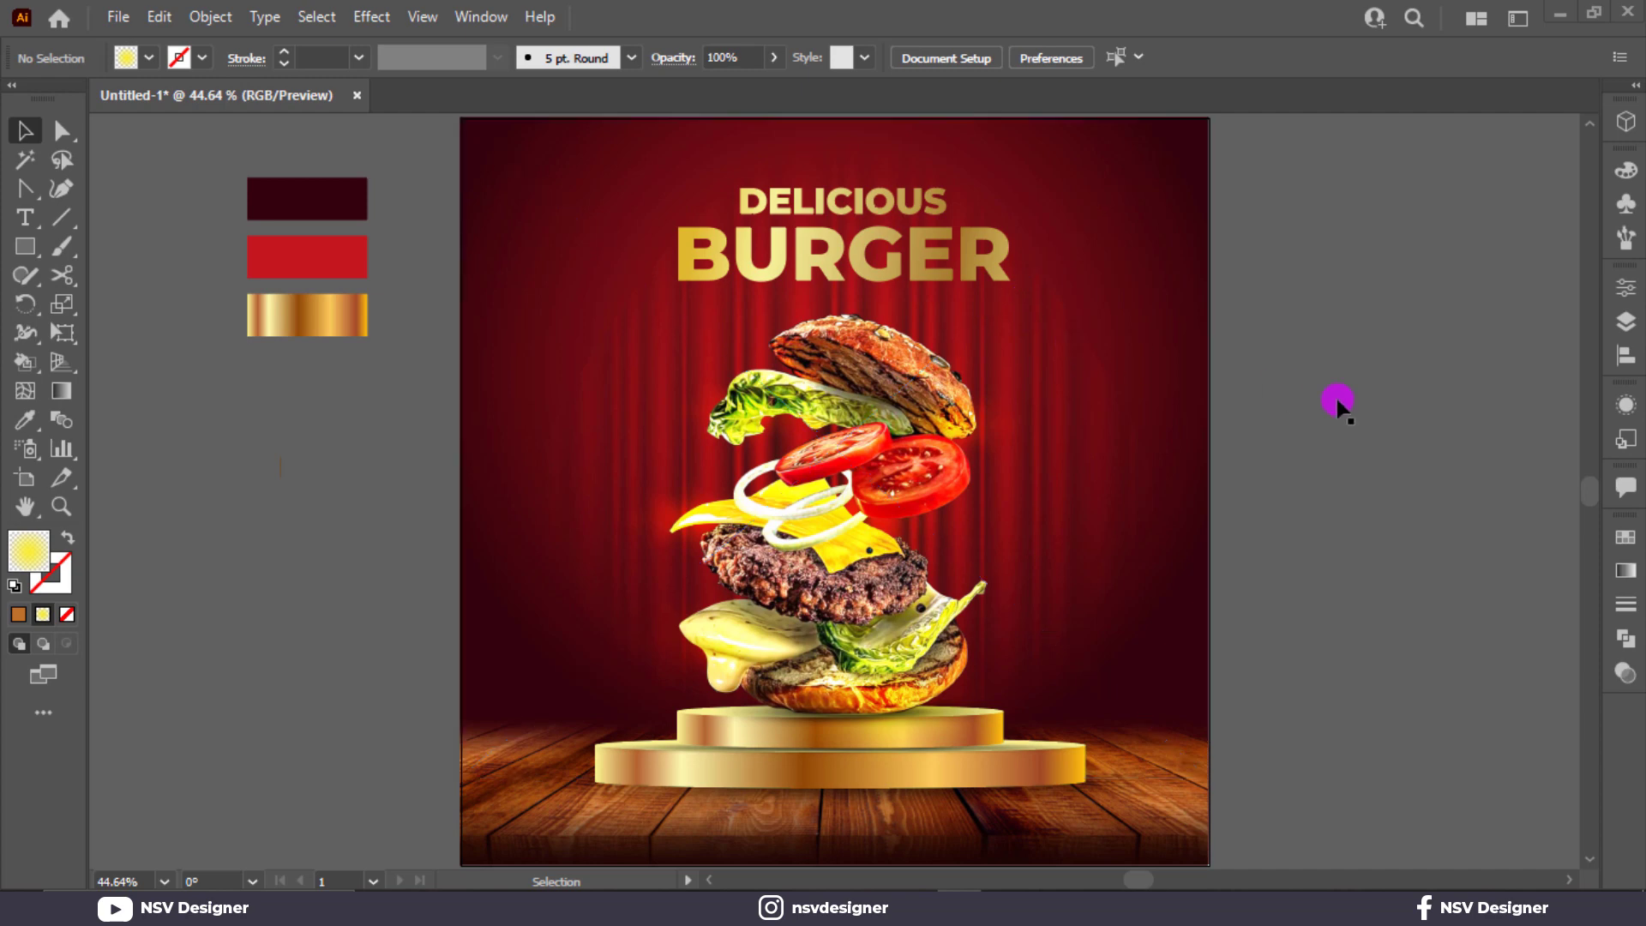
click(1063, 275)
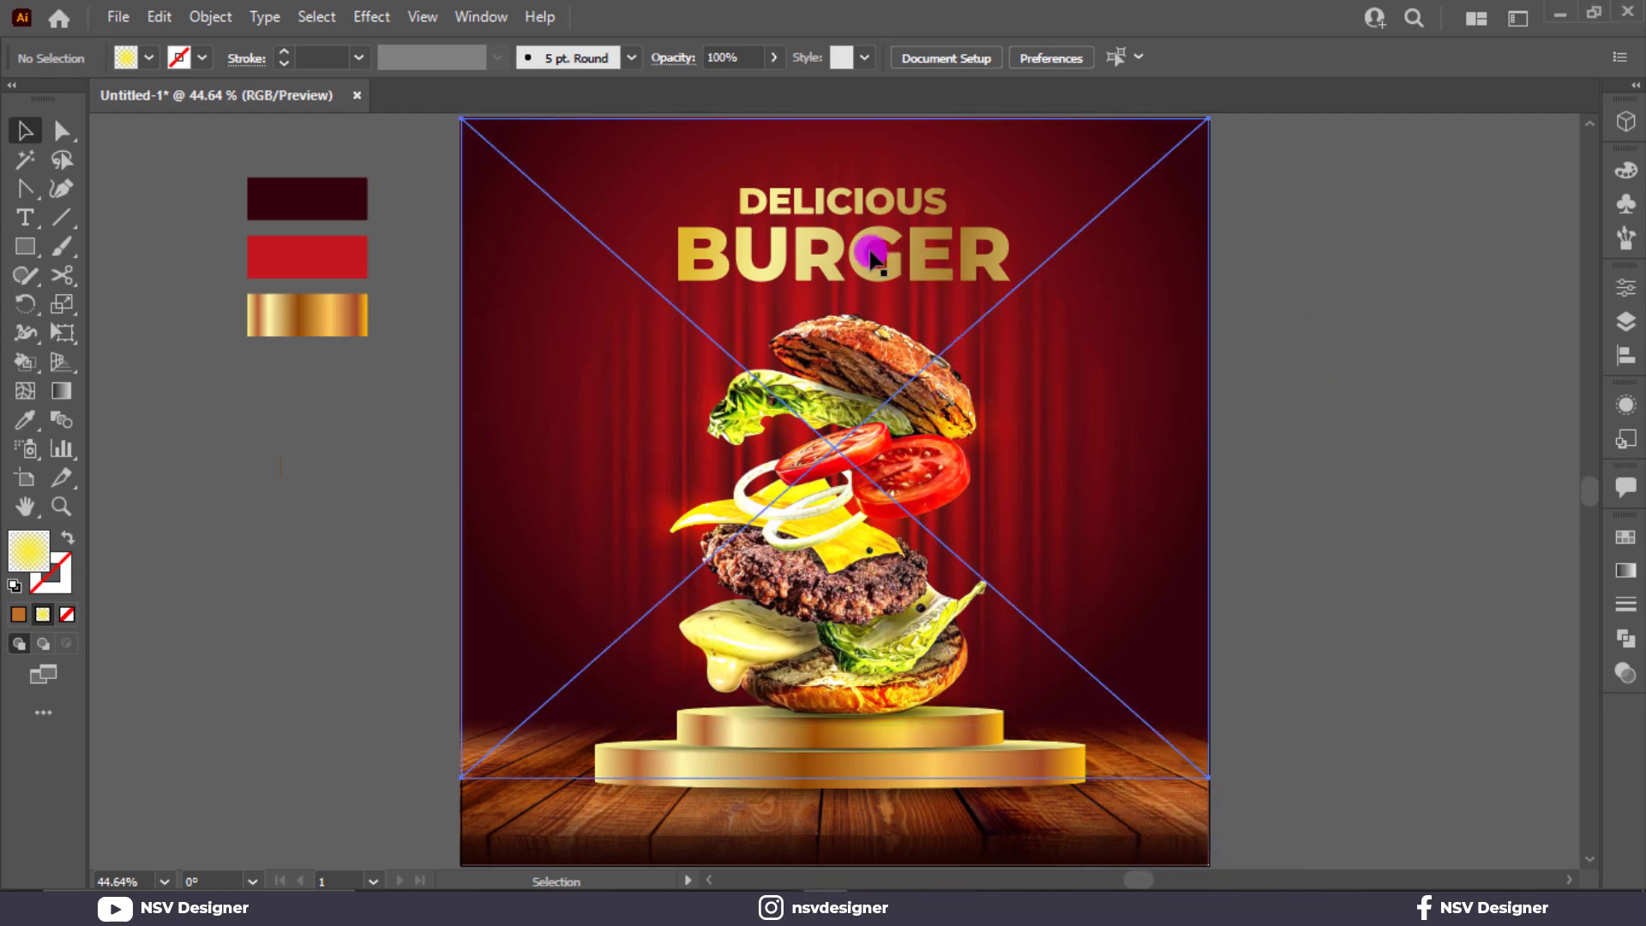
click(1308, 314)
click(896, 261)
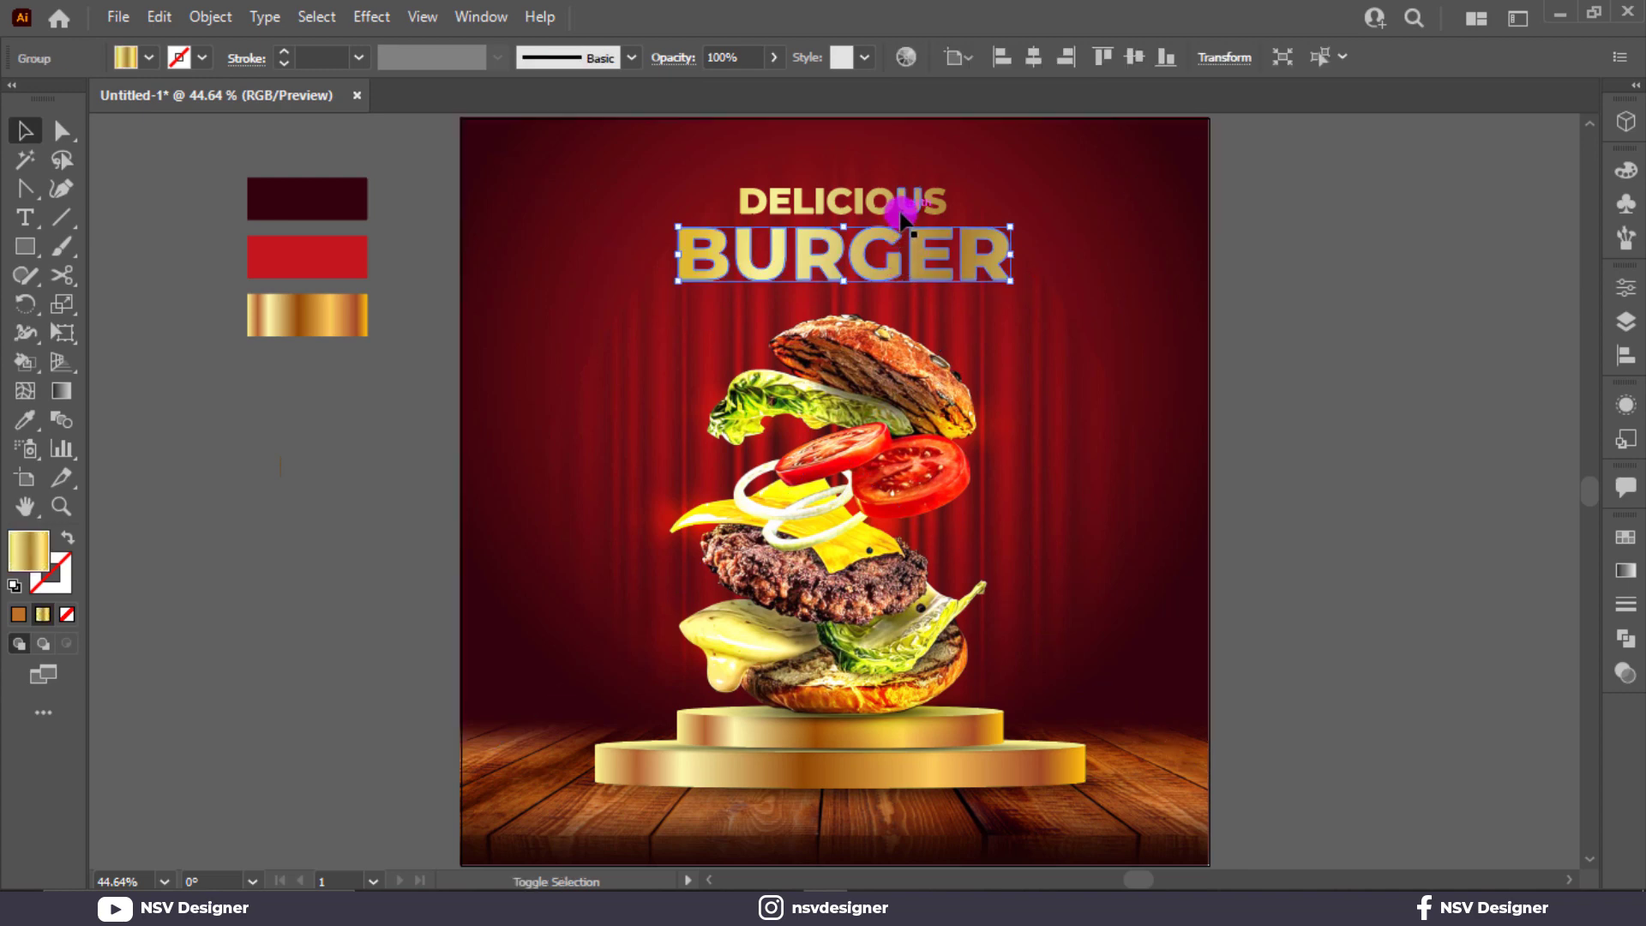
shift+click(904, 209)
drag(1010, 281, 1049, 296)
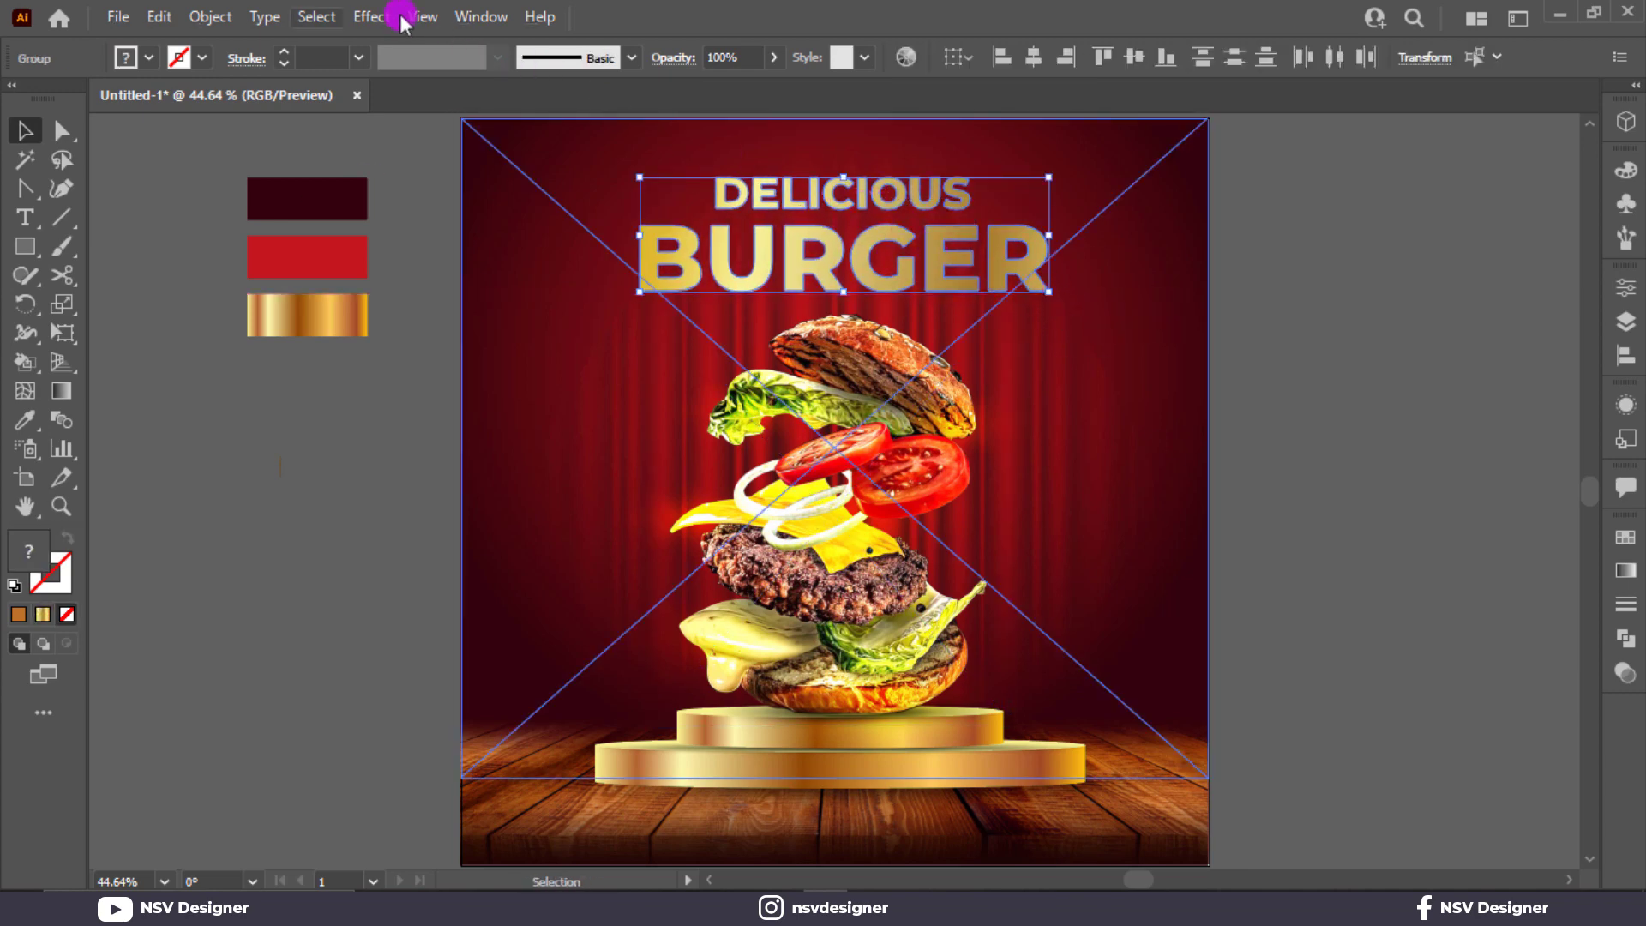
Step: Apply Effect > Stylize > Drop Shadow to the heading with default settings
click(375, 16)
mouse_move(548, 288)
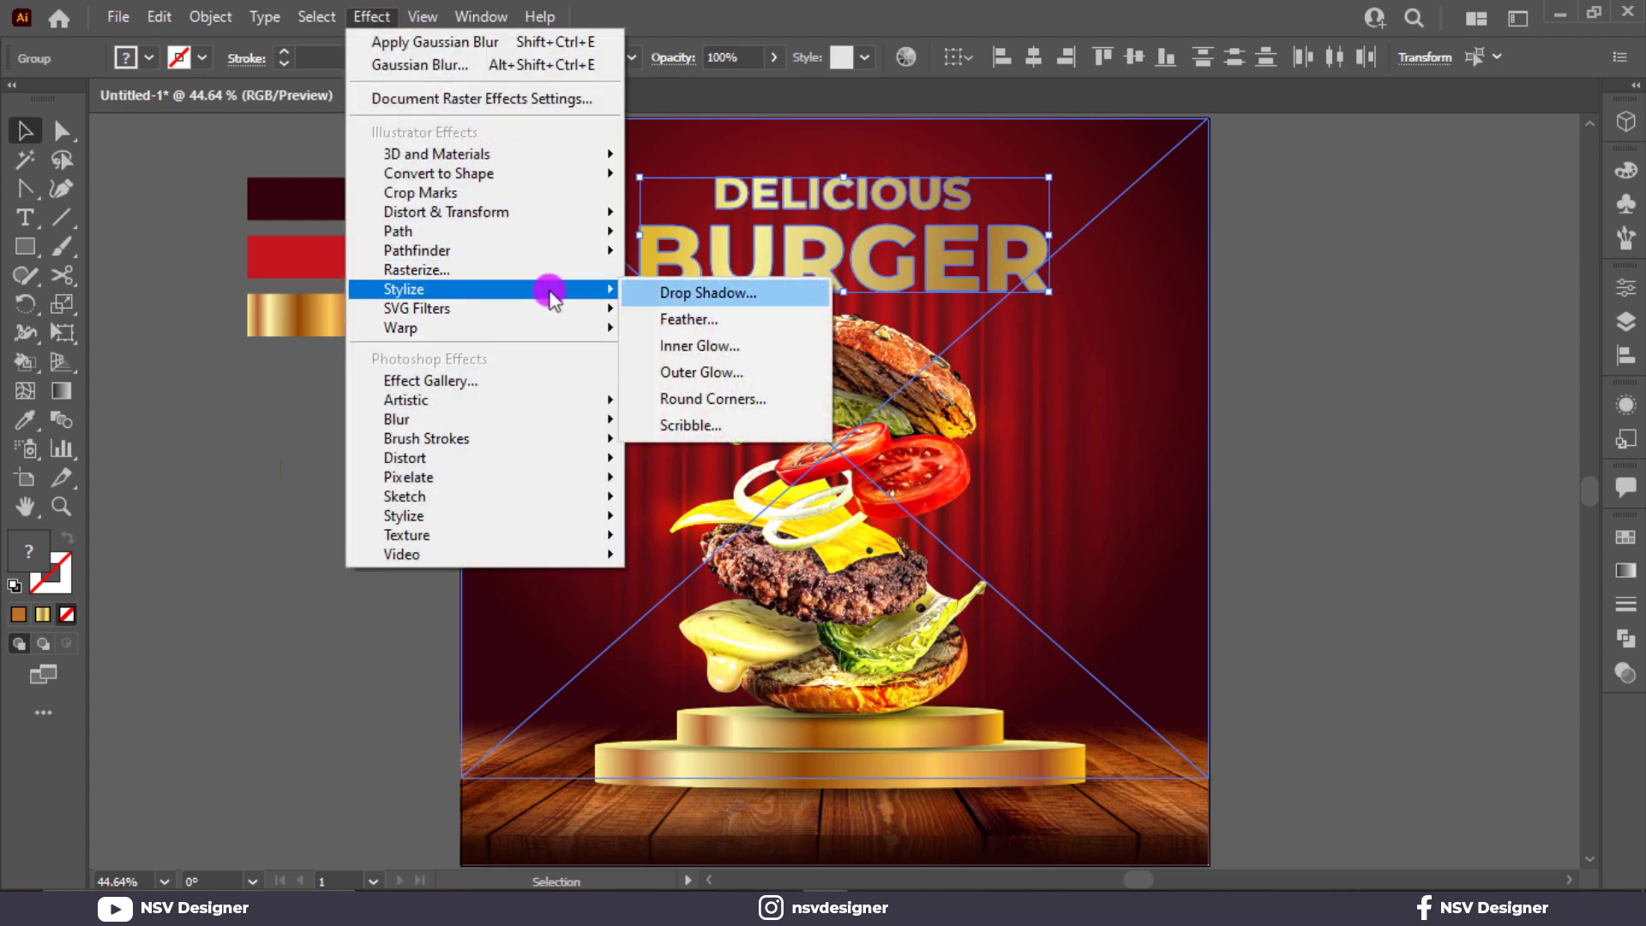
click(673, 294)
click(1418, 577)
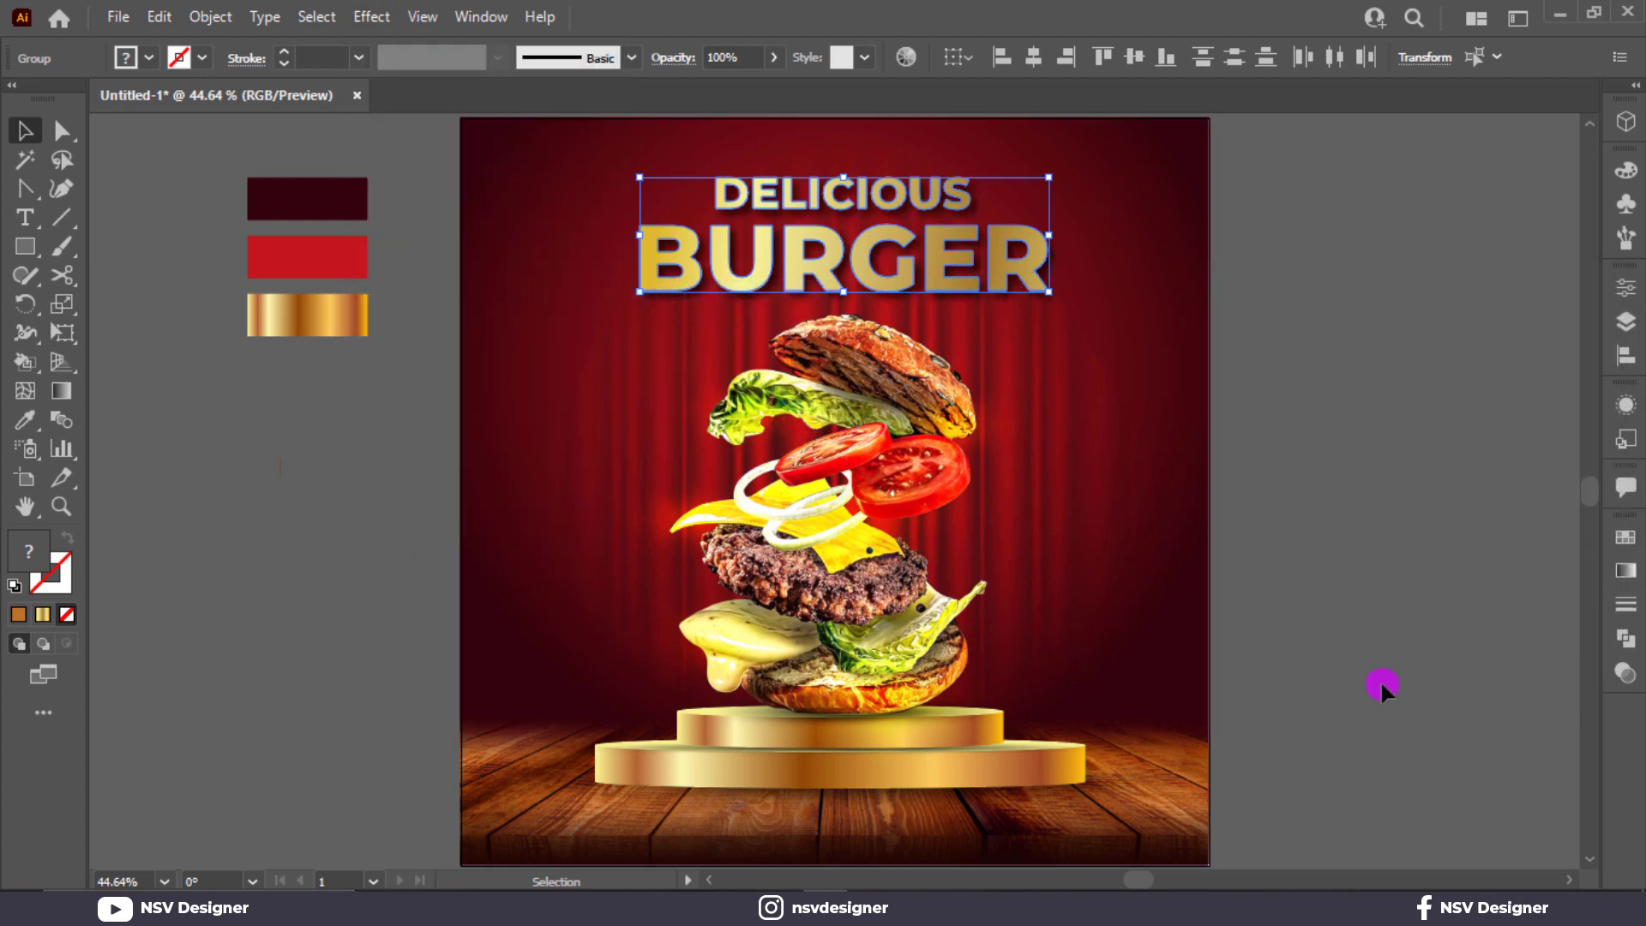
click(1381, 681)
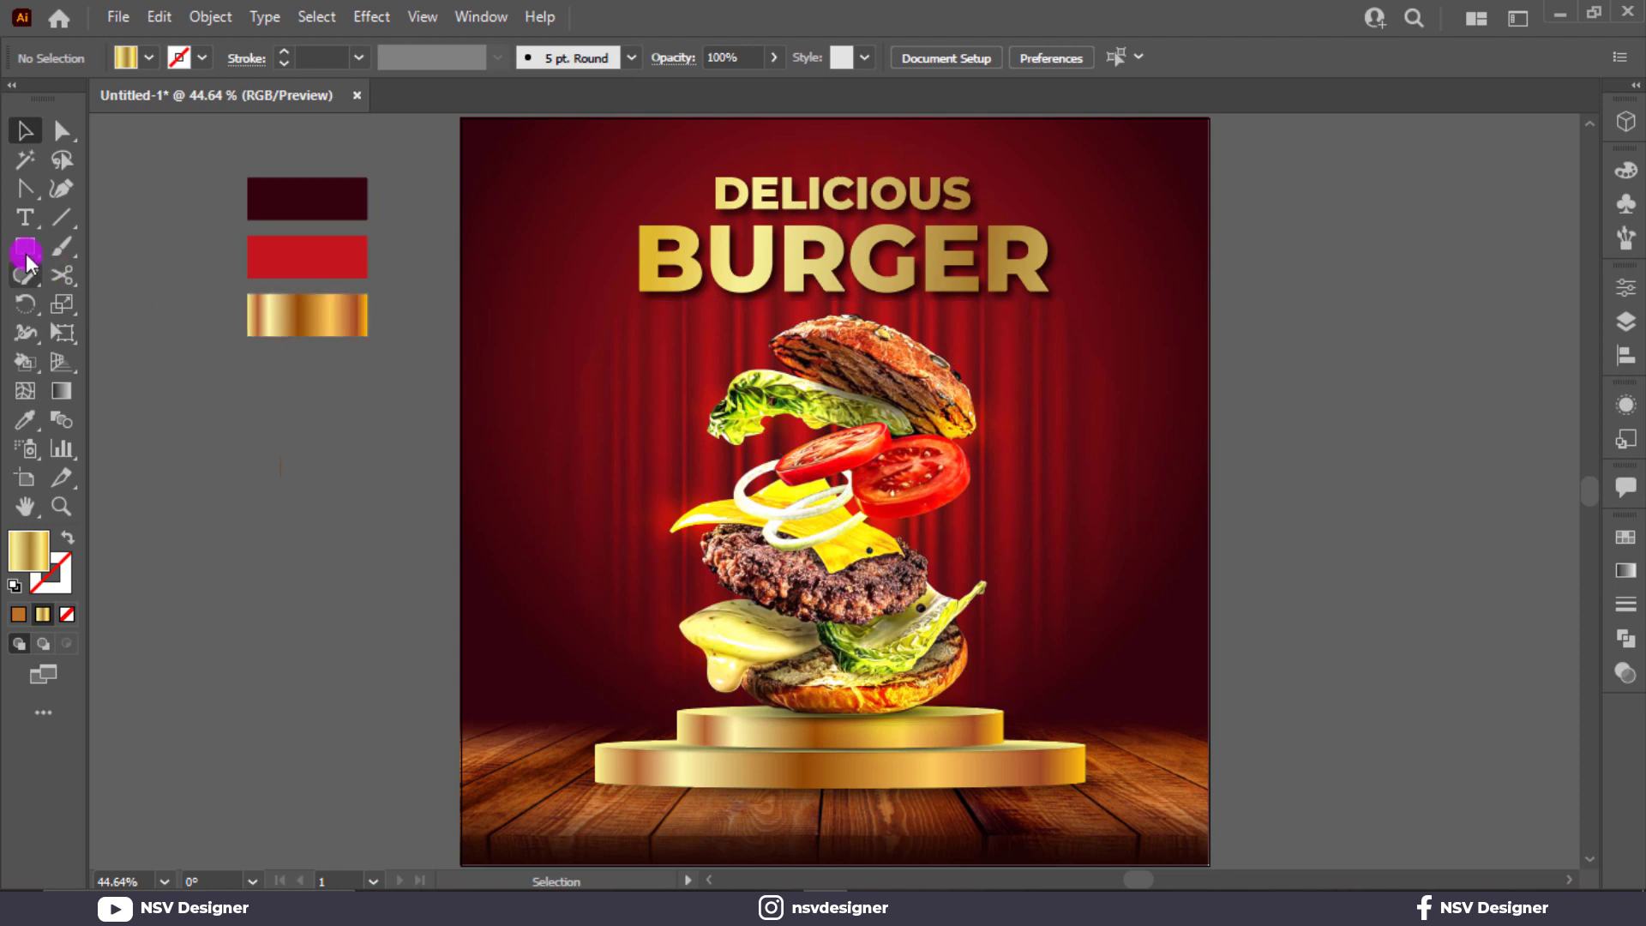
Step: Draw a gold rectangle on the wooden floor and round its corners into a pill
drag(25, 253, 135, 302)
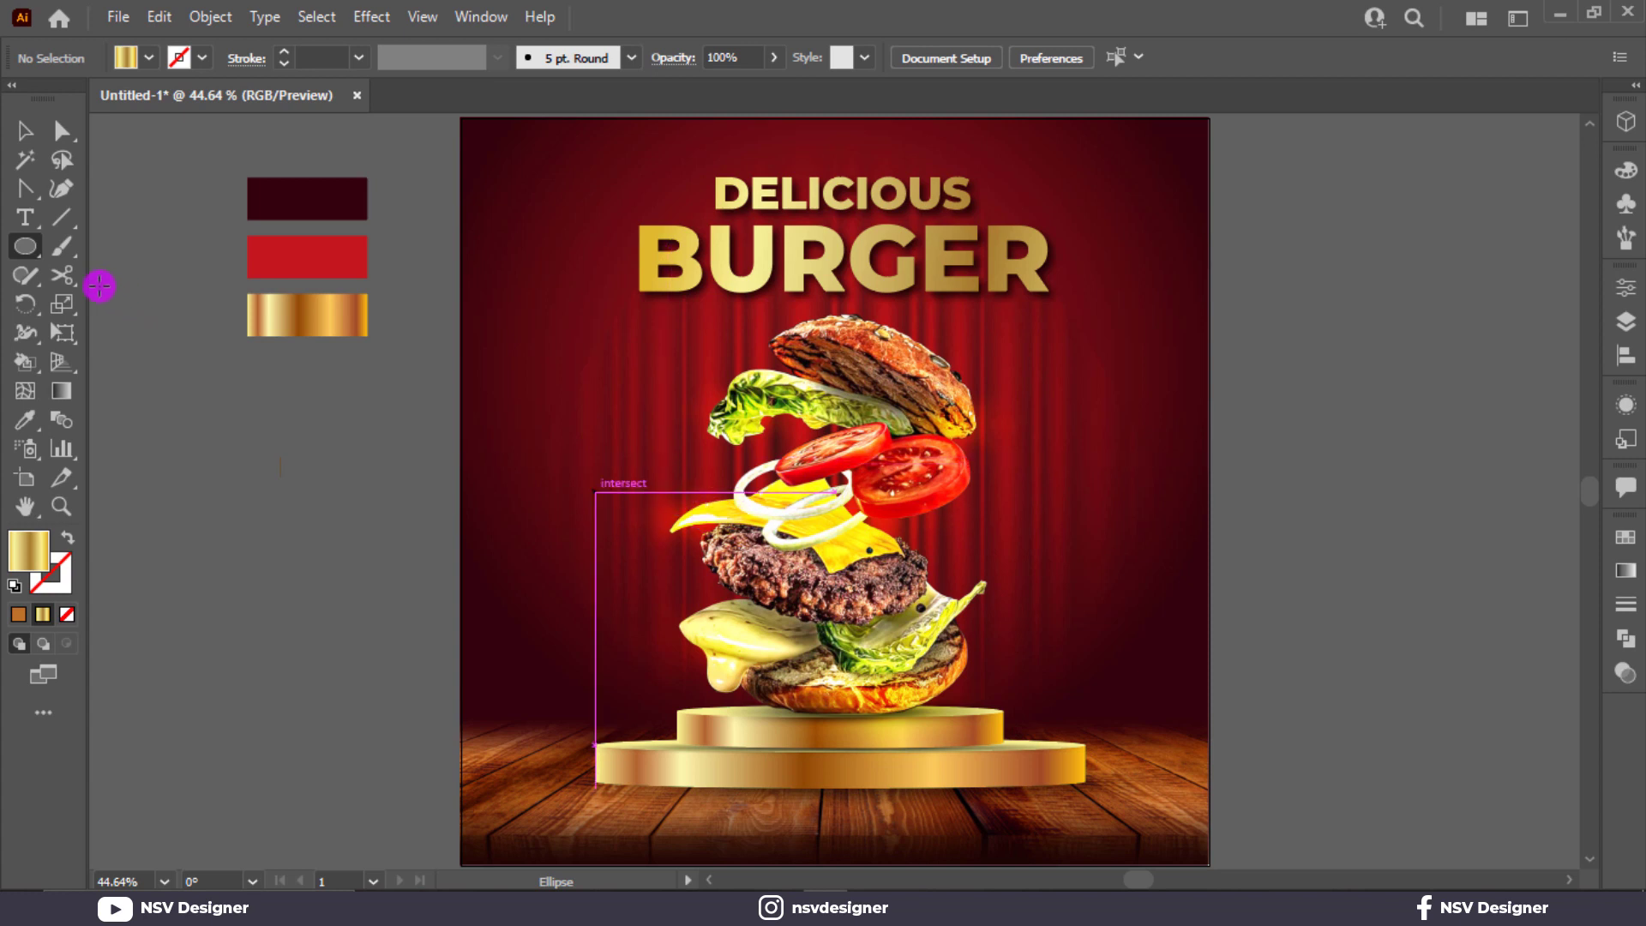
drag(26, 254, 120, 248)
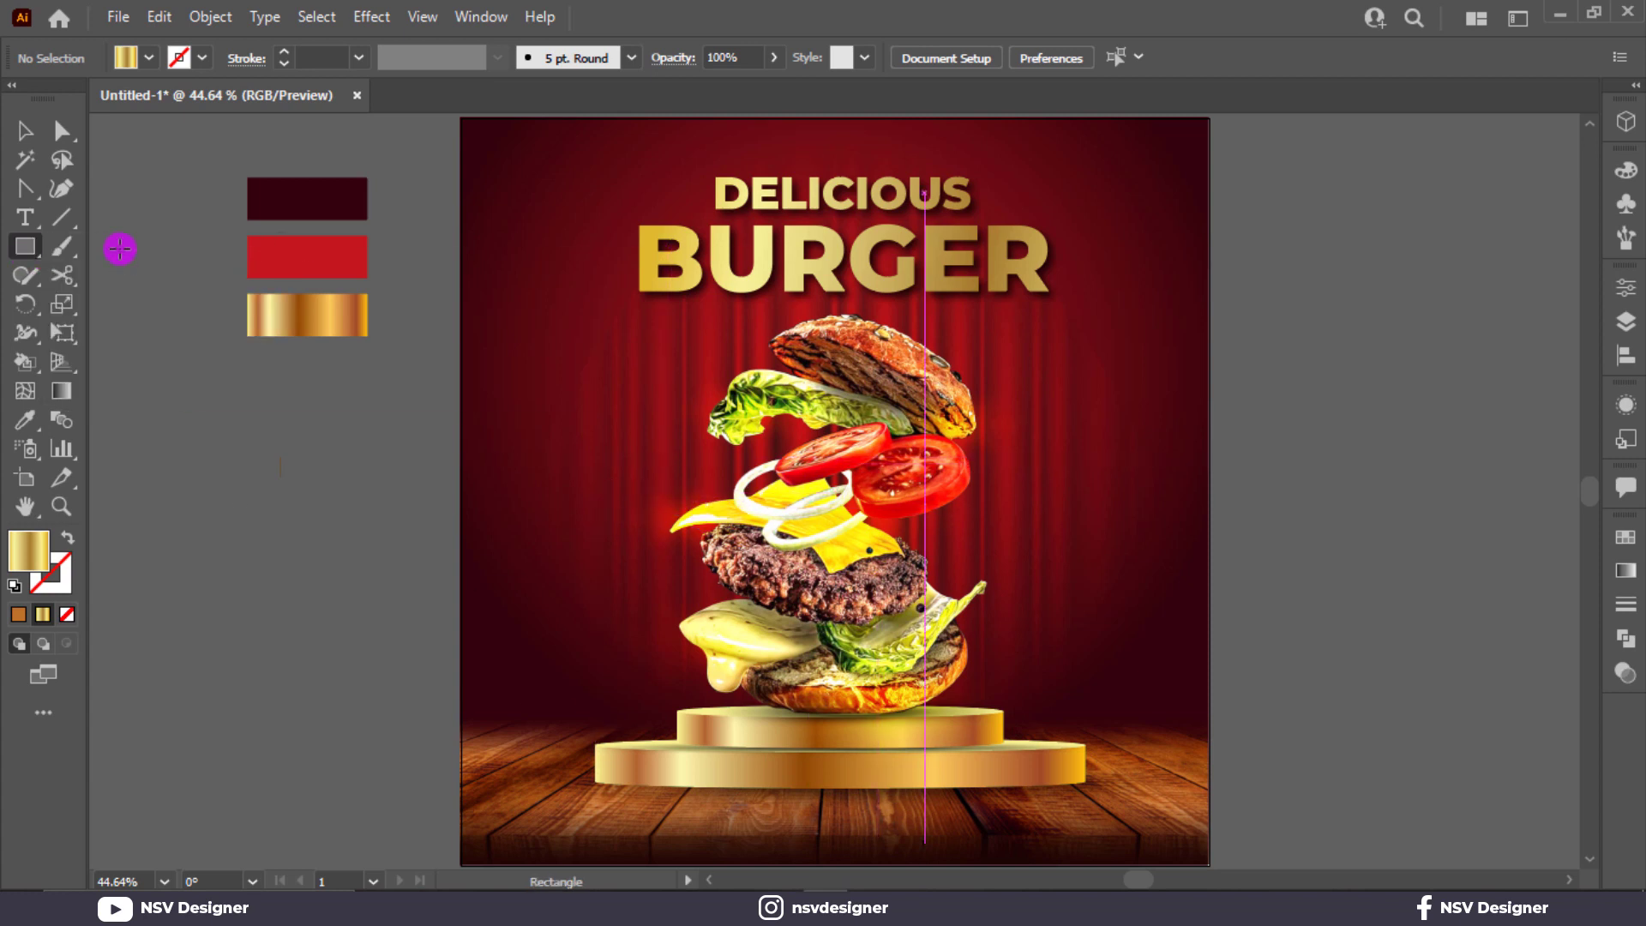
drag(766, 813, 950, 850)
key(a)
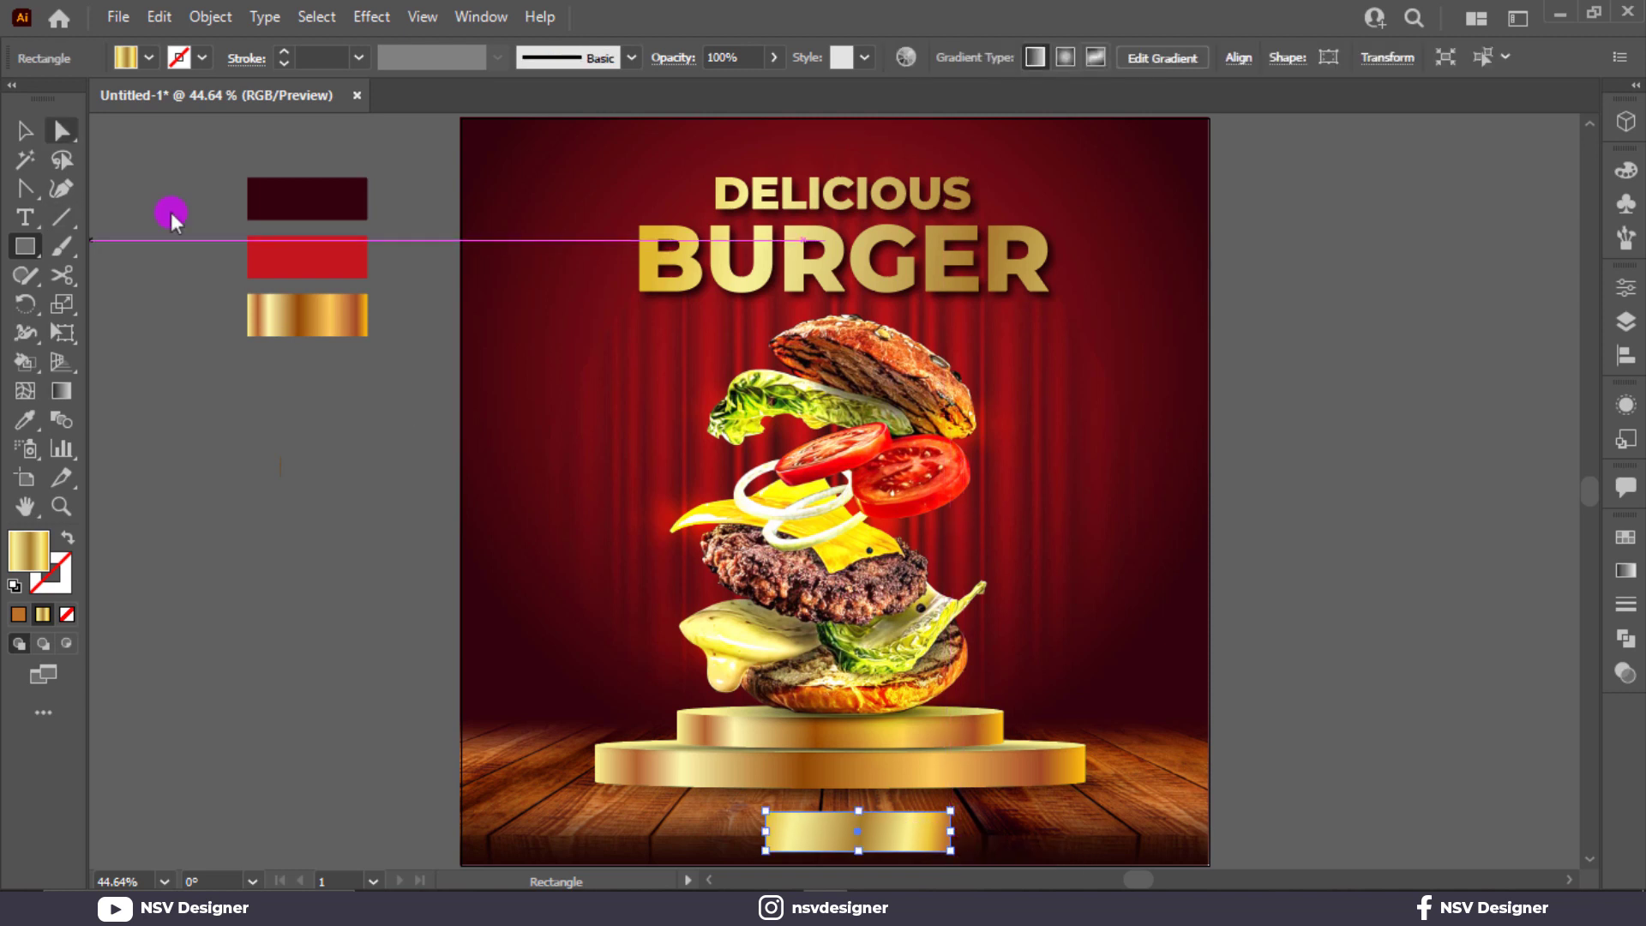
click(61, 130)
drag(784, 831, 841, 851)
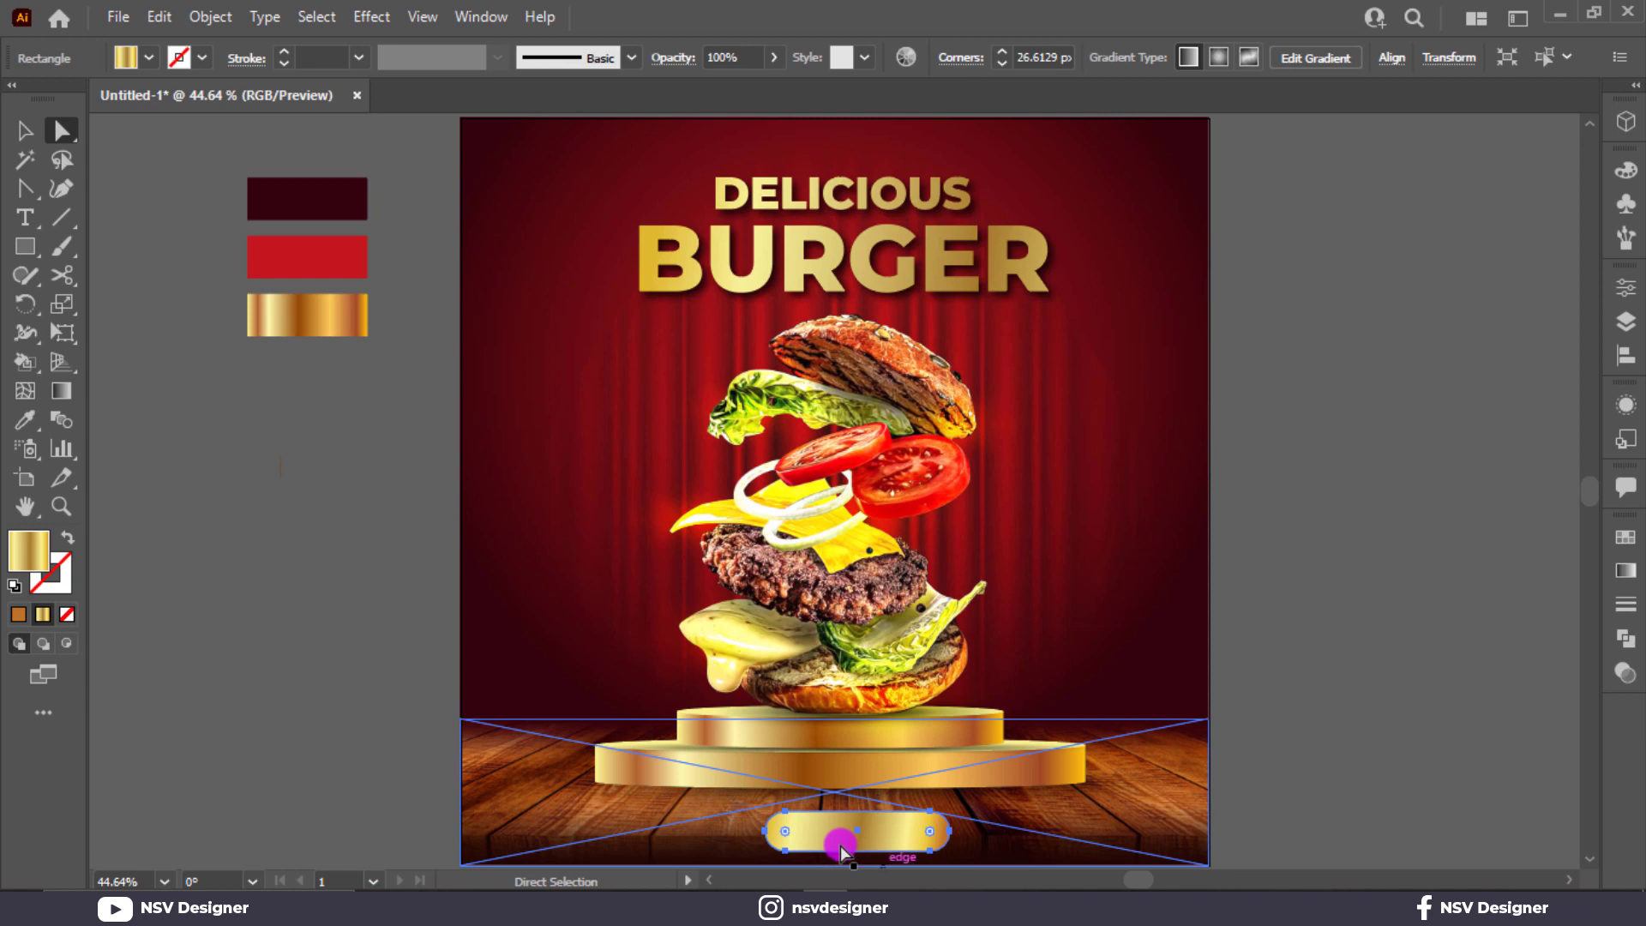
click(24, 130)
click(386, 570)
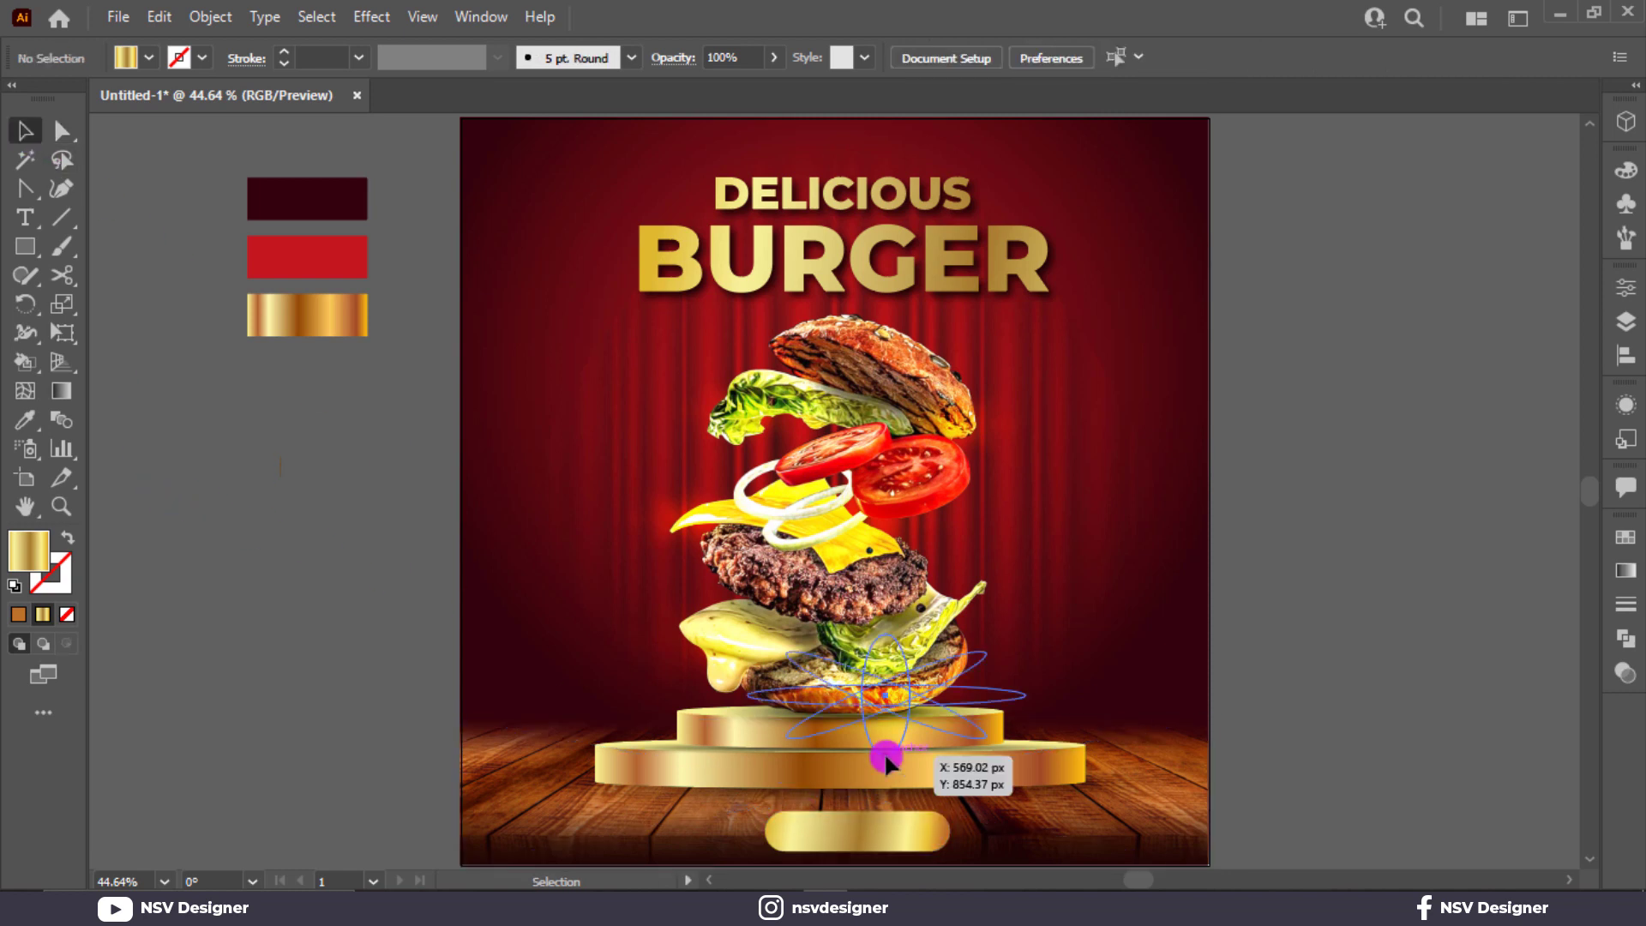
Step: Lock the background objects in place, undoing an accidental podium move
click(886, 761)
drag(1199, 838, 1005, 745)
key(ctrl+2)
key(ctrl+z)
click(1295, 722)
Step: Nudge the burger, podium and DELICIOUS BURGER heading upward
click(826, 755)
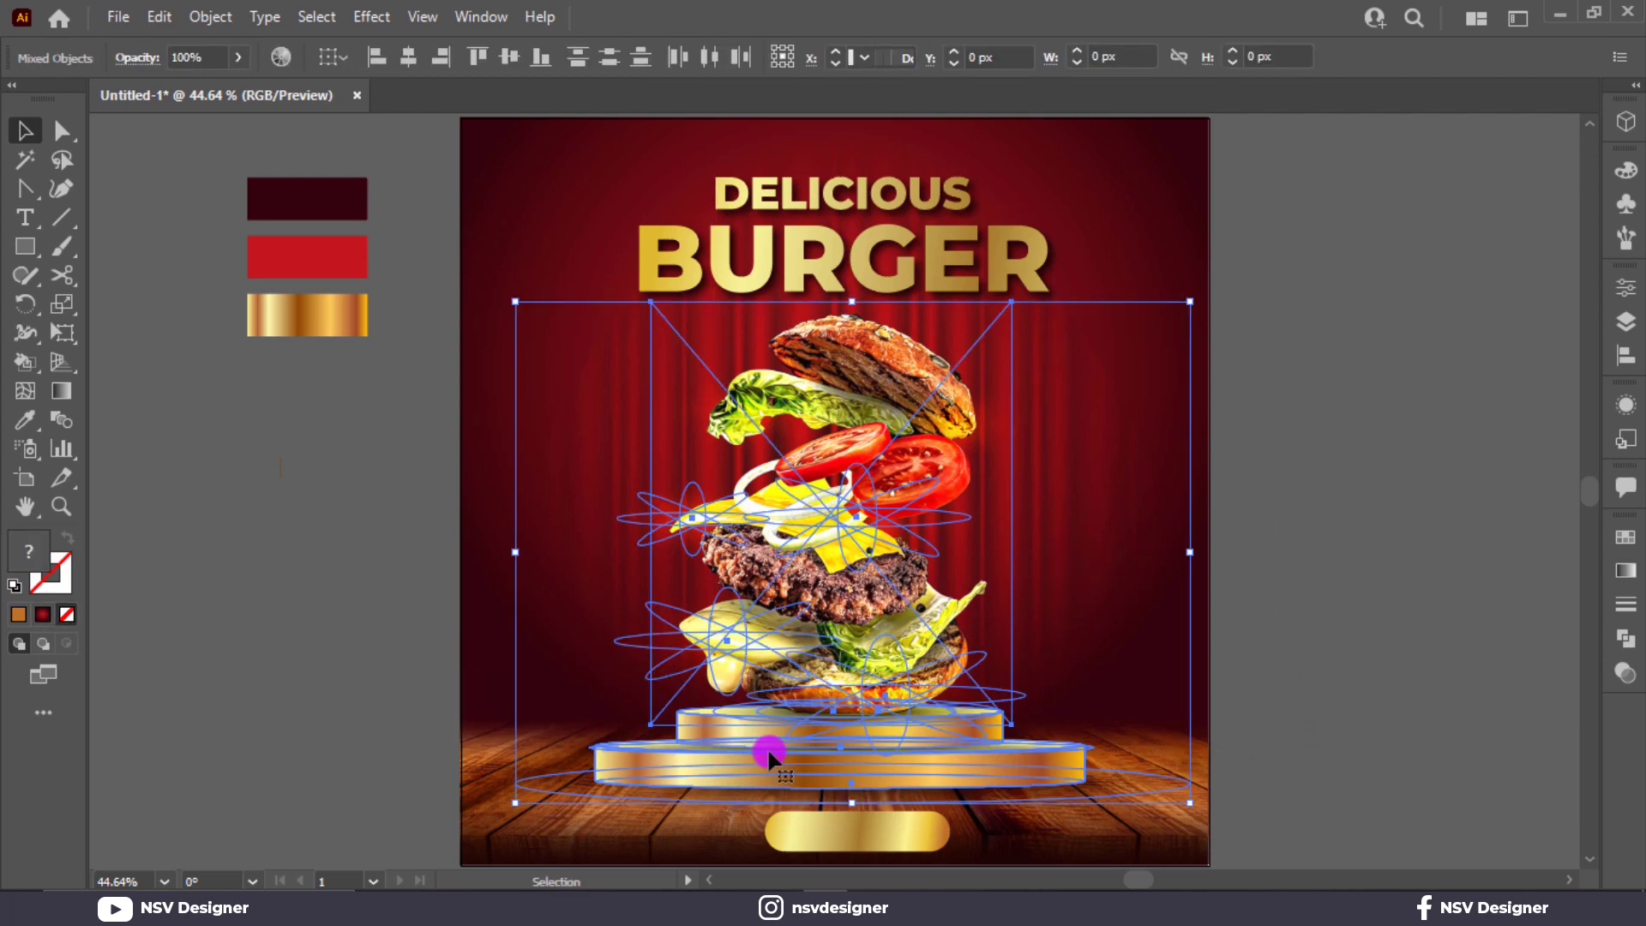
shift+click(871, 276)
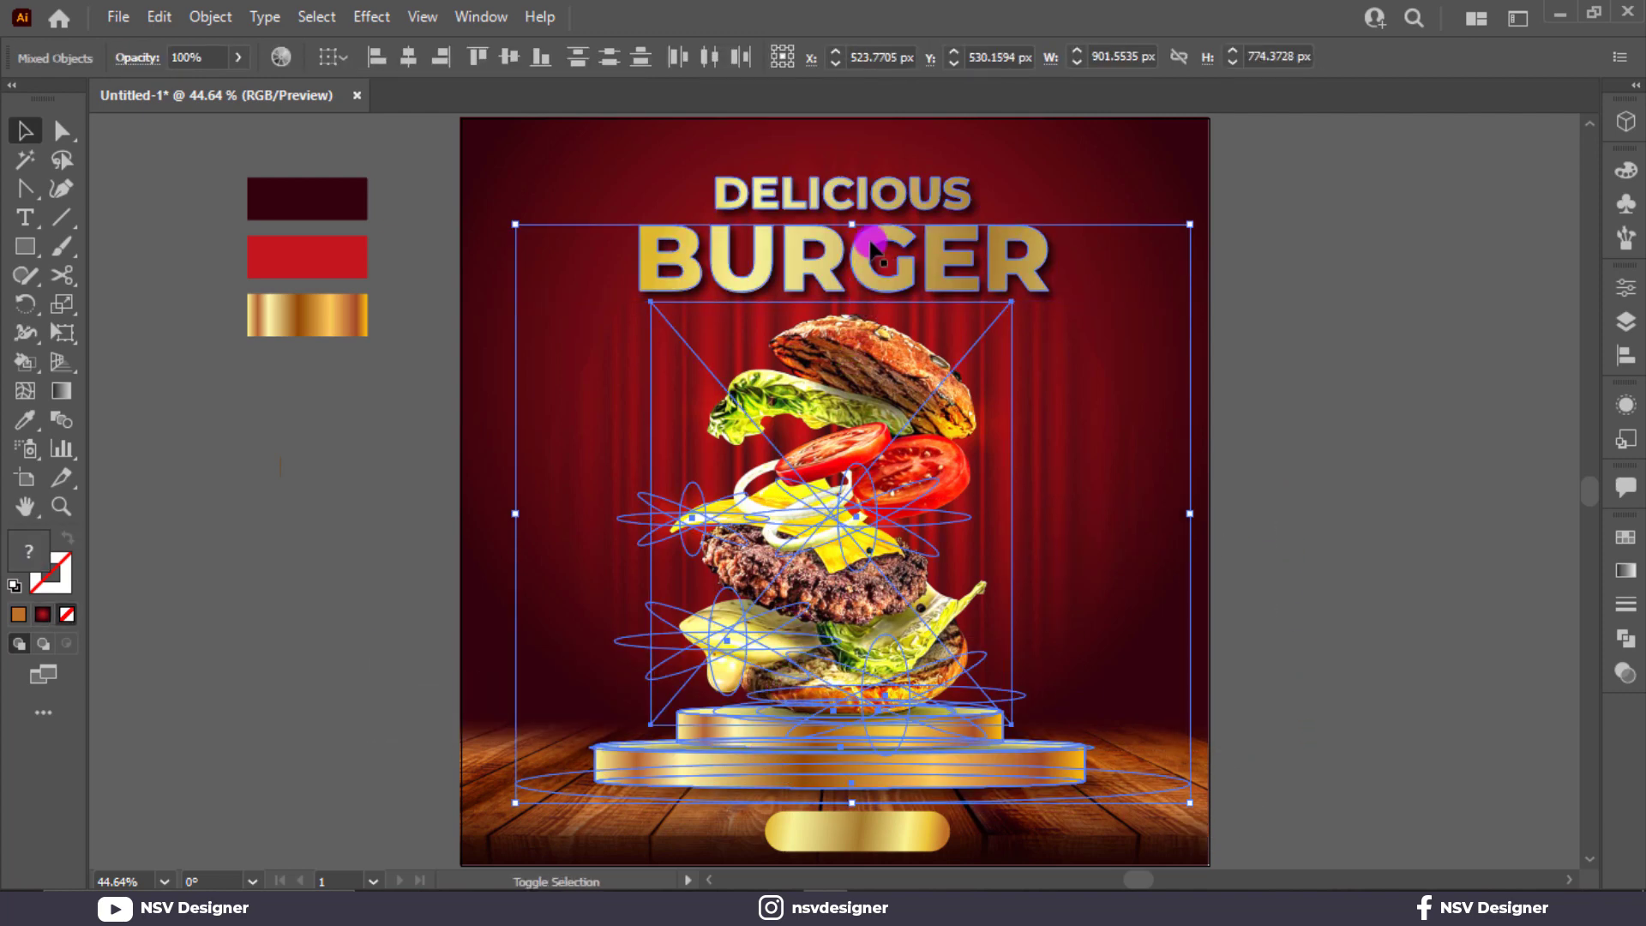
shift+click(872, 204)
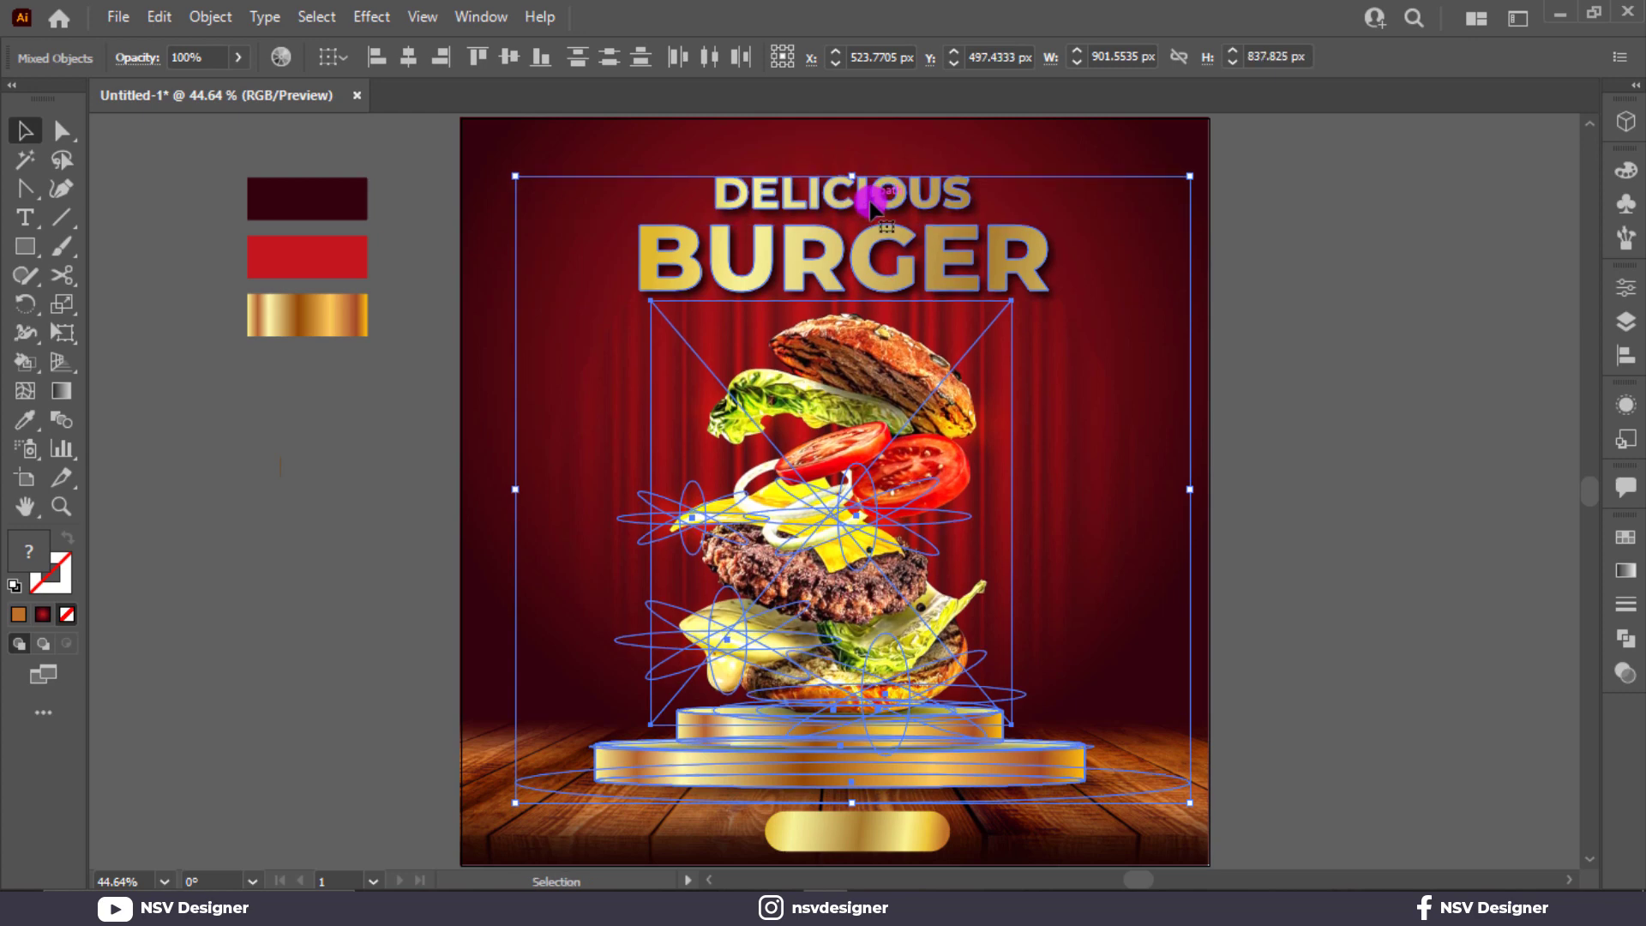
key(Up)
key(Up)
key(Up)
key(Up)
key(Up)
key(Up)
key(Up)
key(Up)
key(Up)
key(Up)
key(Up)
key(Up)
key(Up)
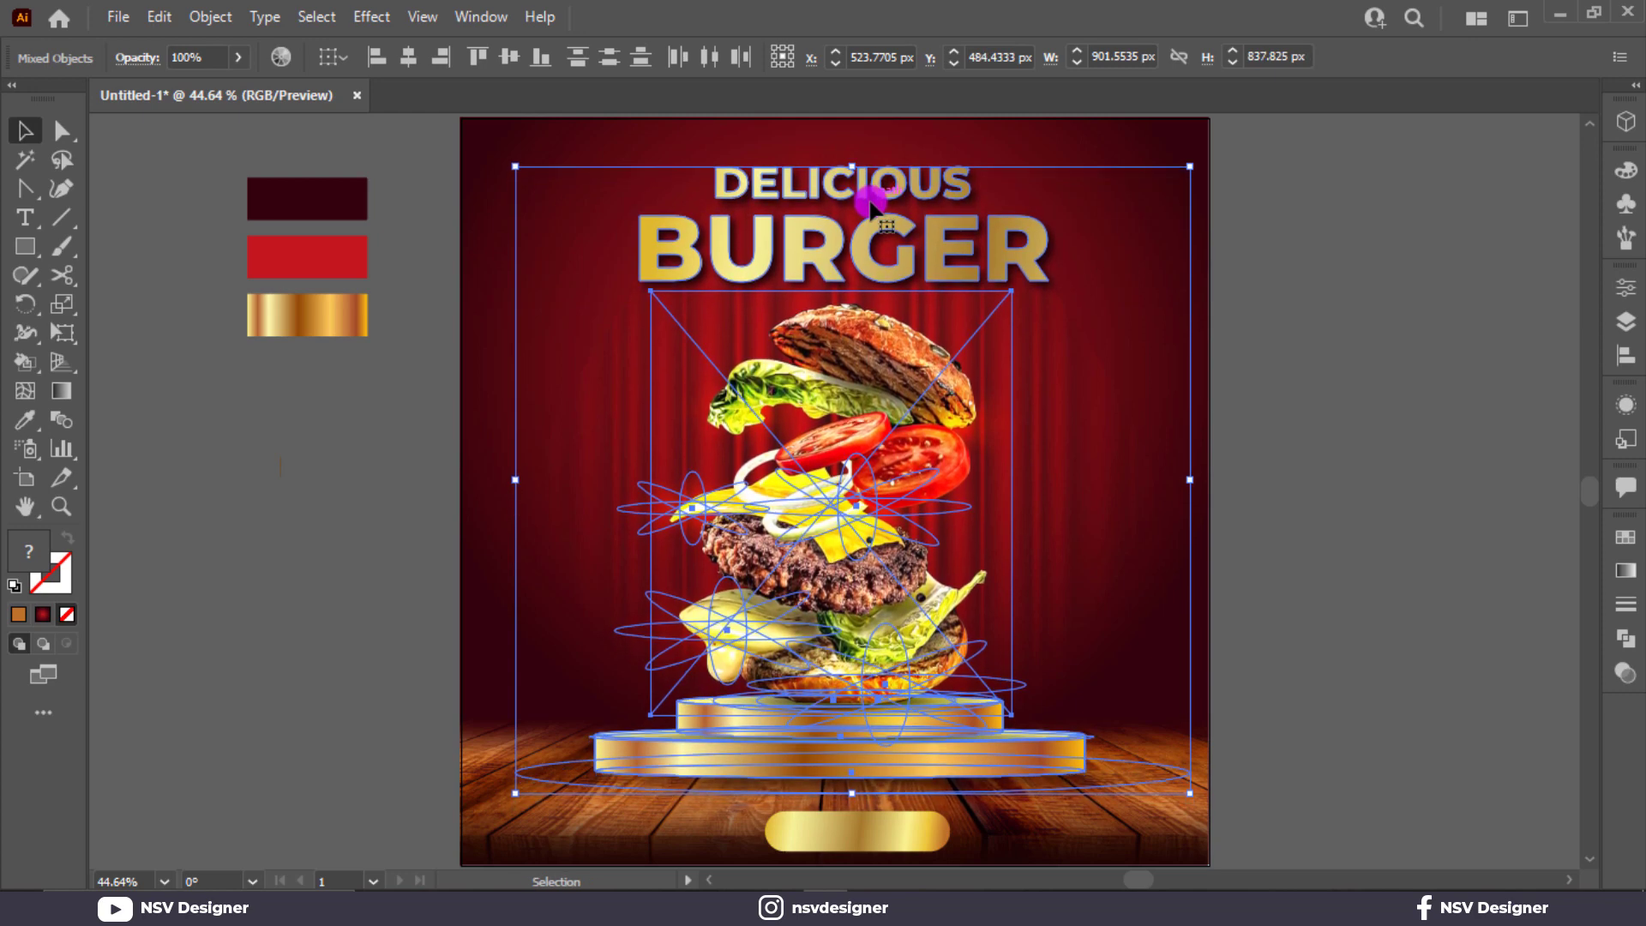
click(1412, 477)
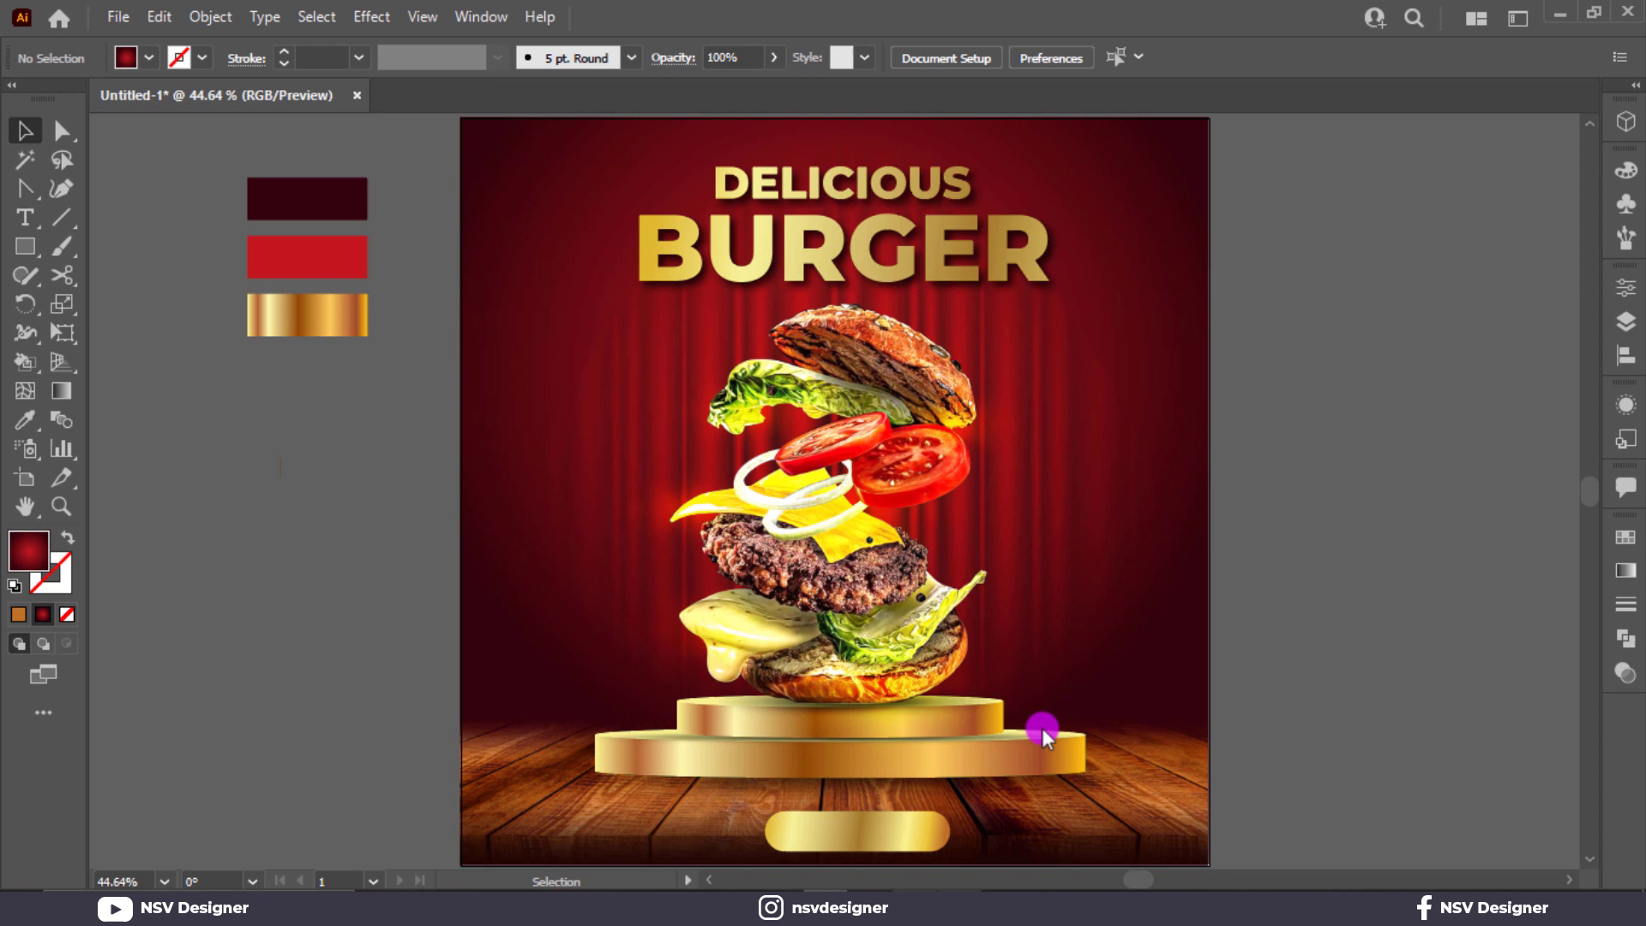
Step: Redraw the pill's gold gradient as a steeper diagonal
click(865, 842)
key(g)
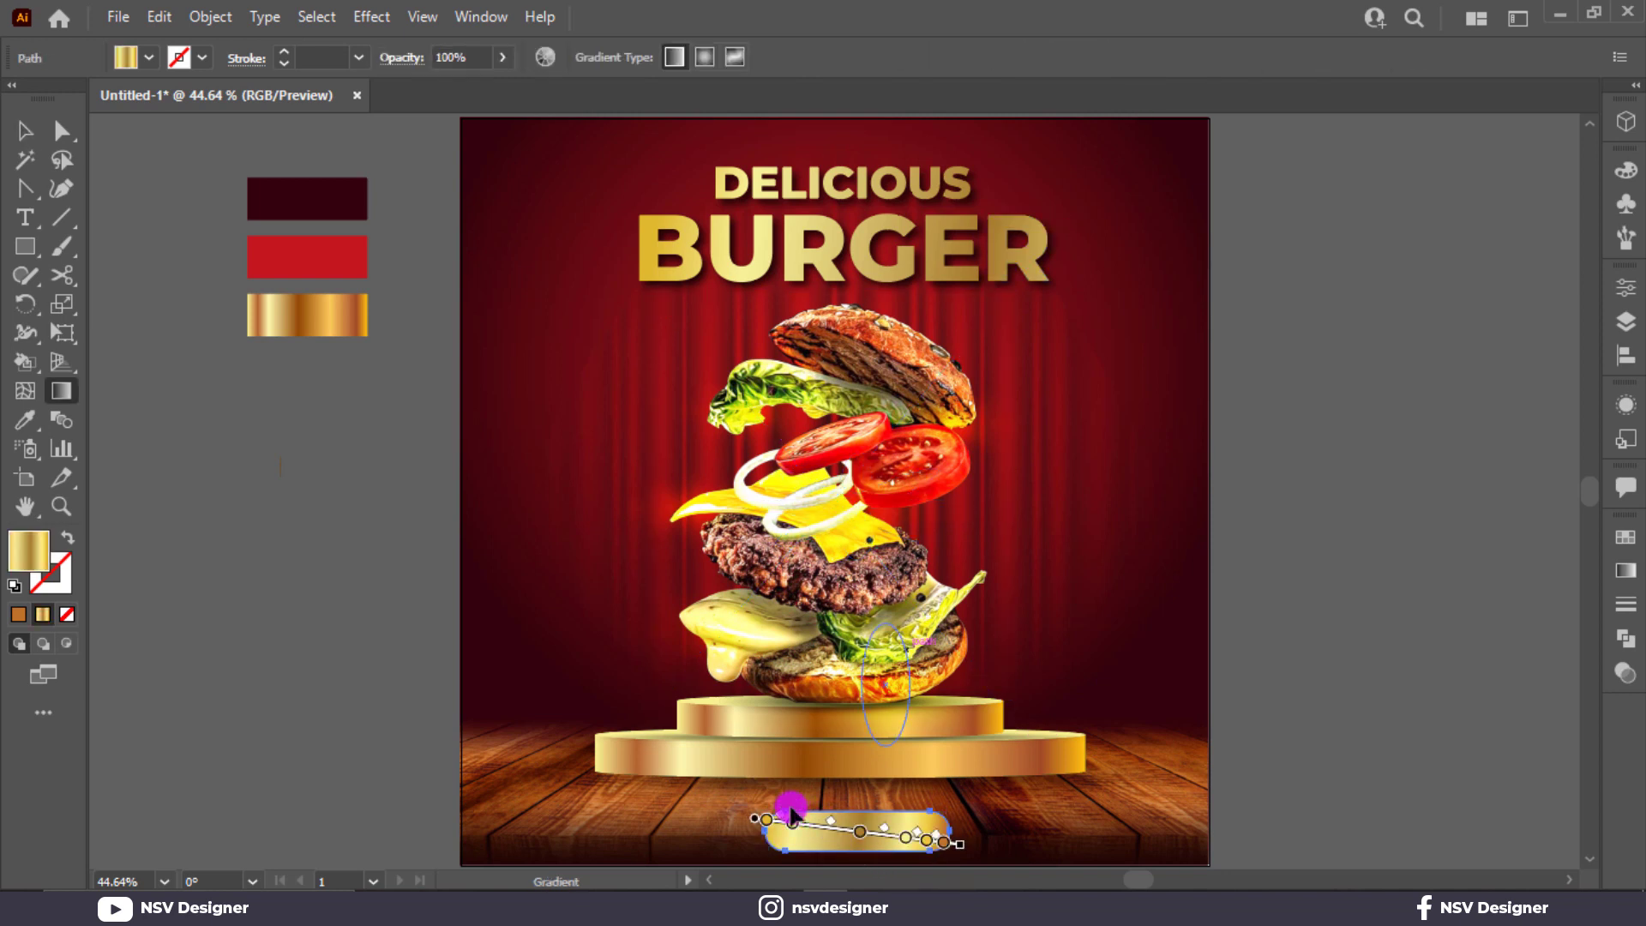
mouse_move(746, 795)
mouse_down()
mouse_move(985, 853)
mouse_move(982, 868)
mouse_up()
click(34, 136)
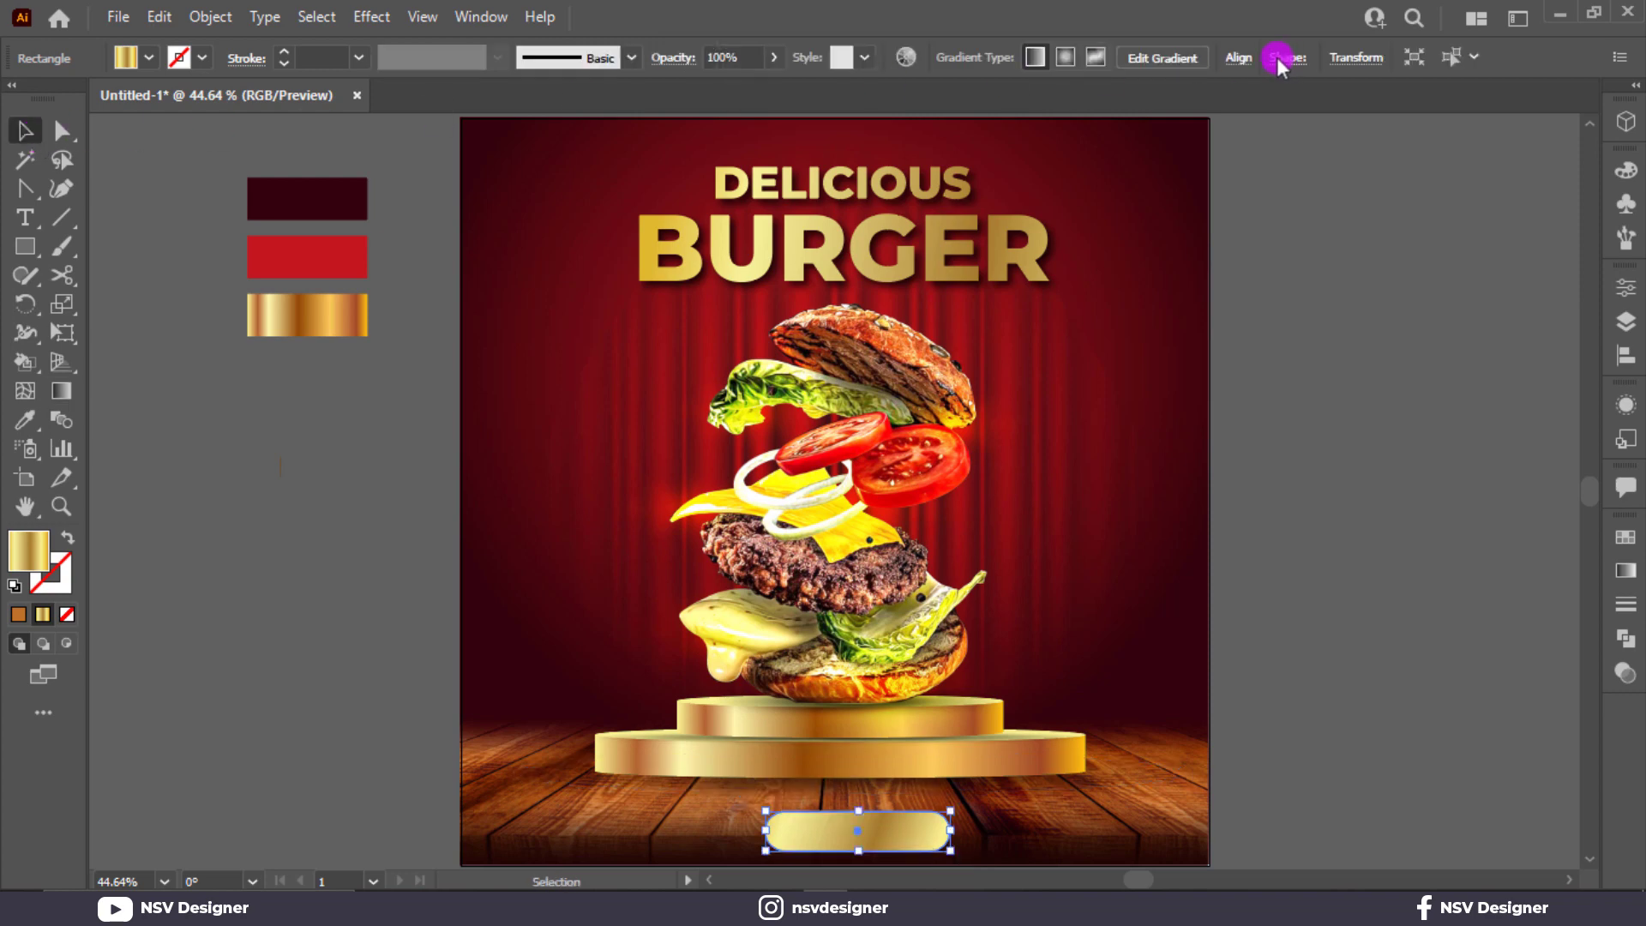
Step: Centre the gold pill horizontally on the page and raise it slightly
click(1239, 60)
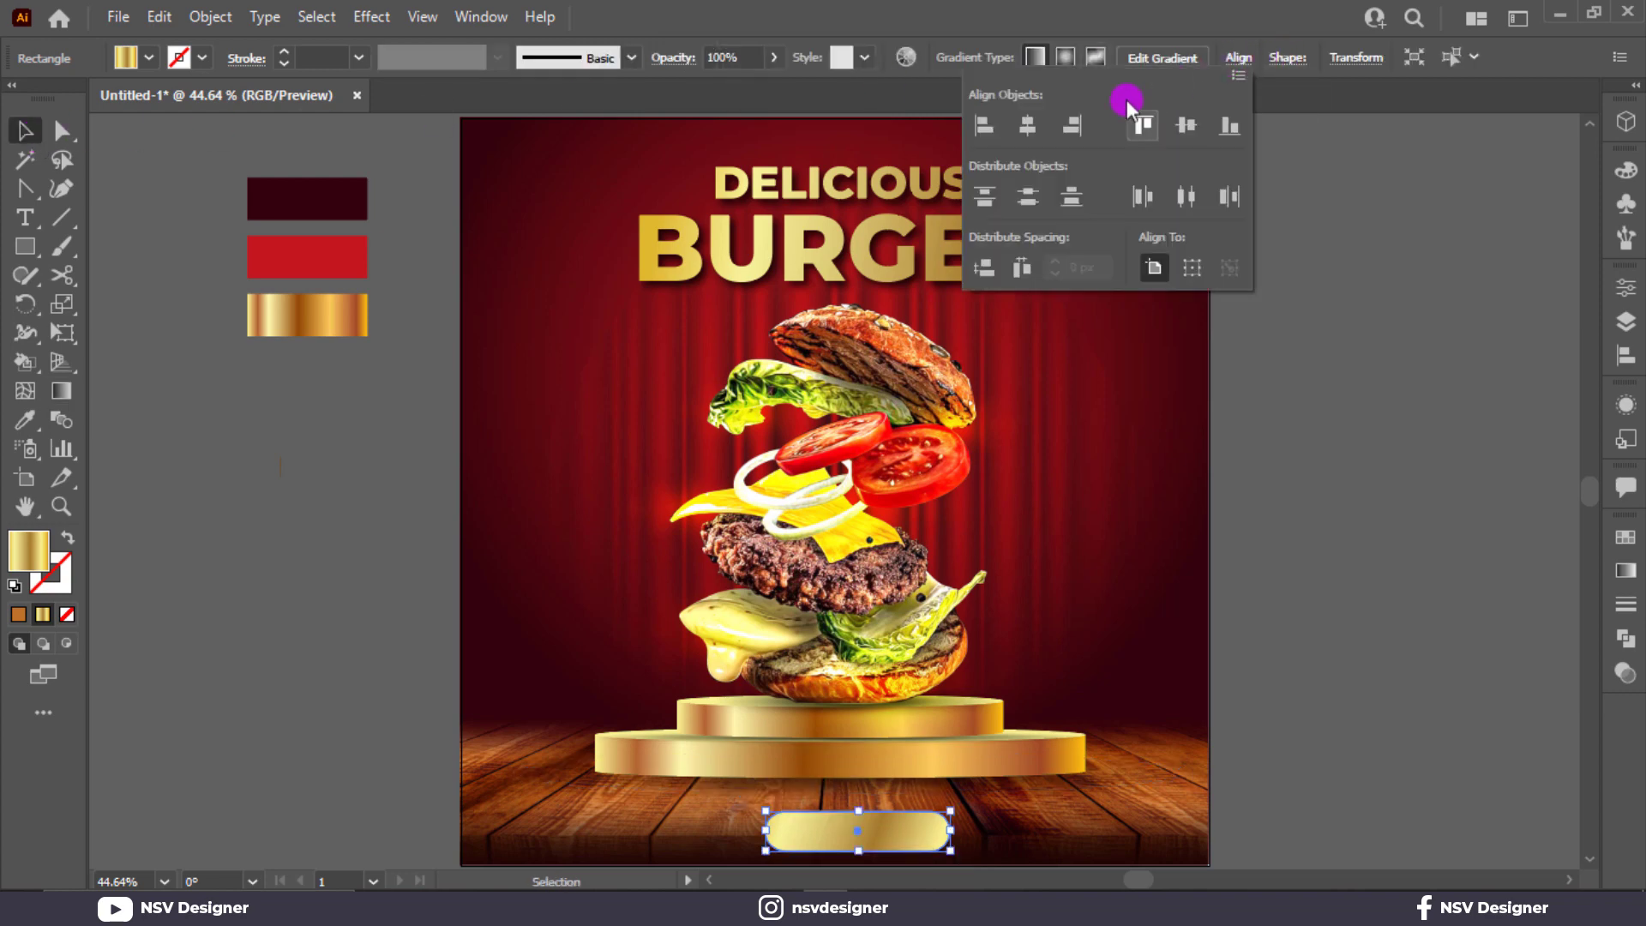
click(1028, 126)
click(1351, 533)
scroll(1351, 540, down, 3)
scroll(1351, 540, up, 1)
scroll(1294, 560, down, 3)
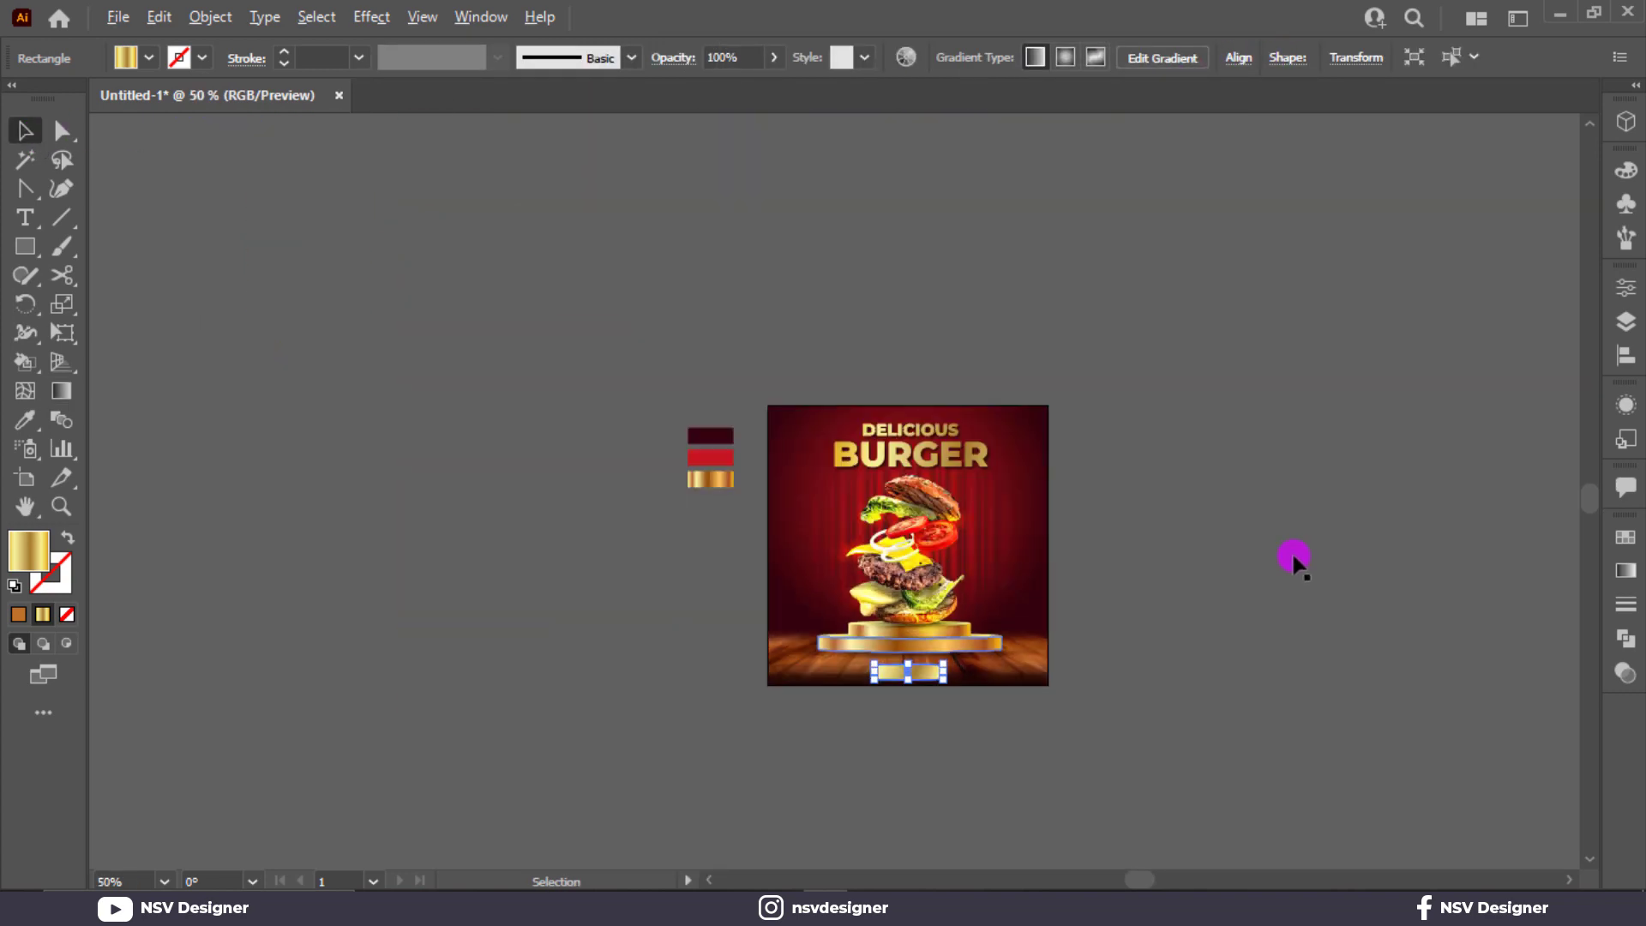
scroll(1049, 623, up, 2)
scroll(1048, 622, up, 1)
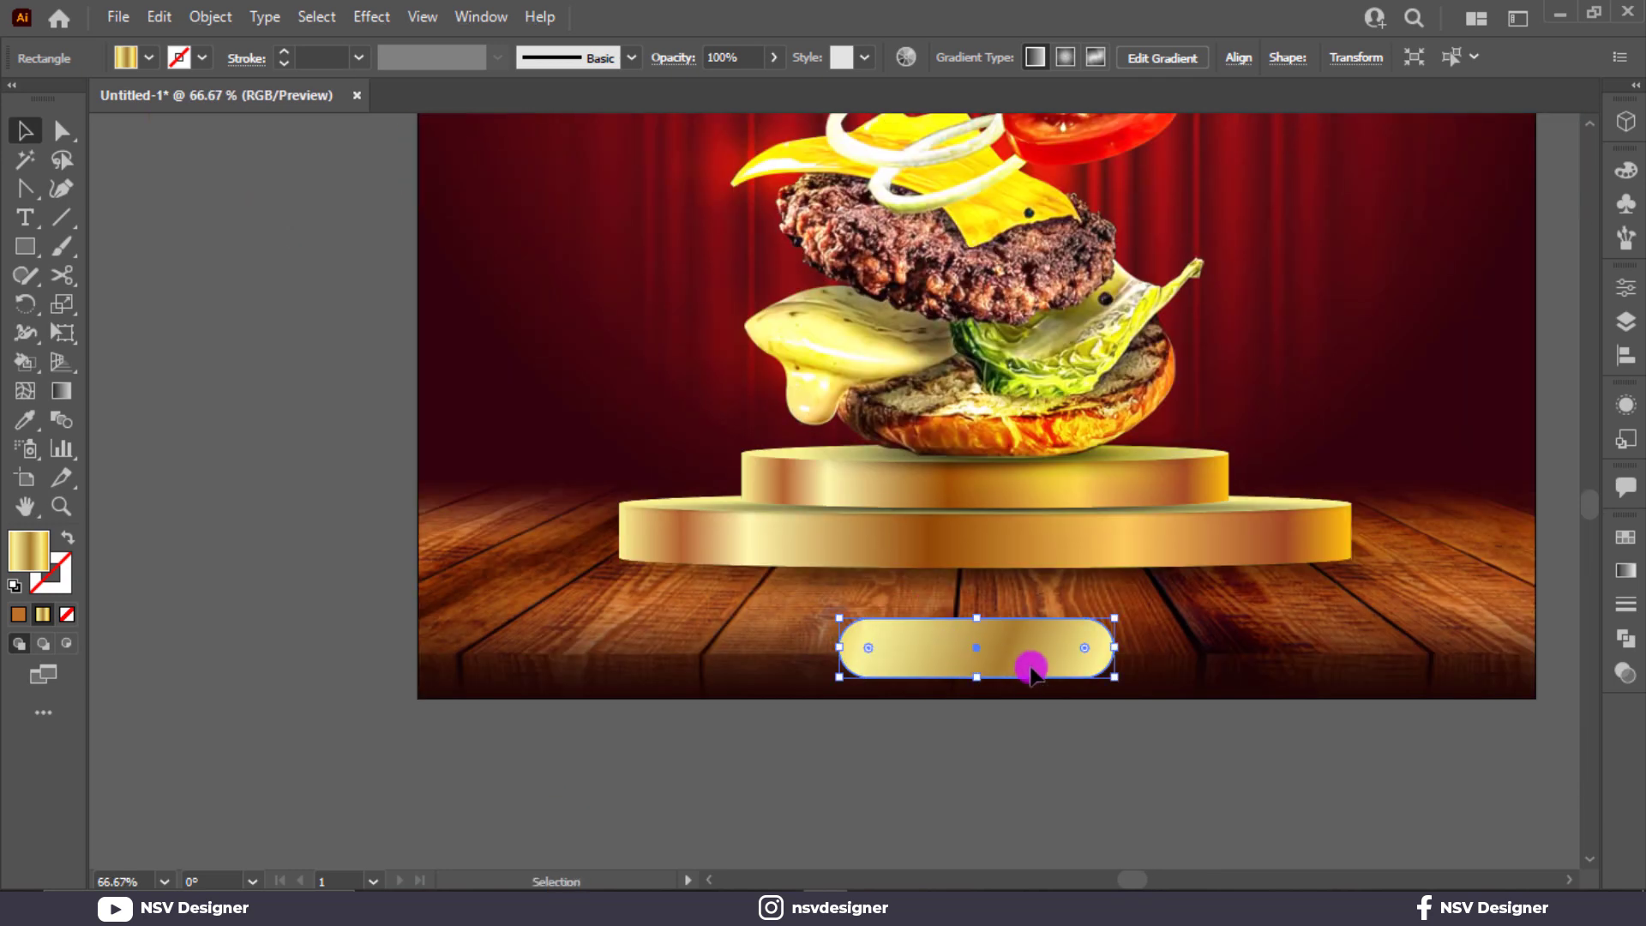
drag(1032, 668, 1028, 653)
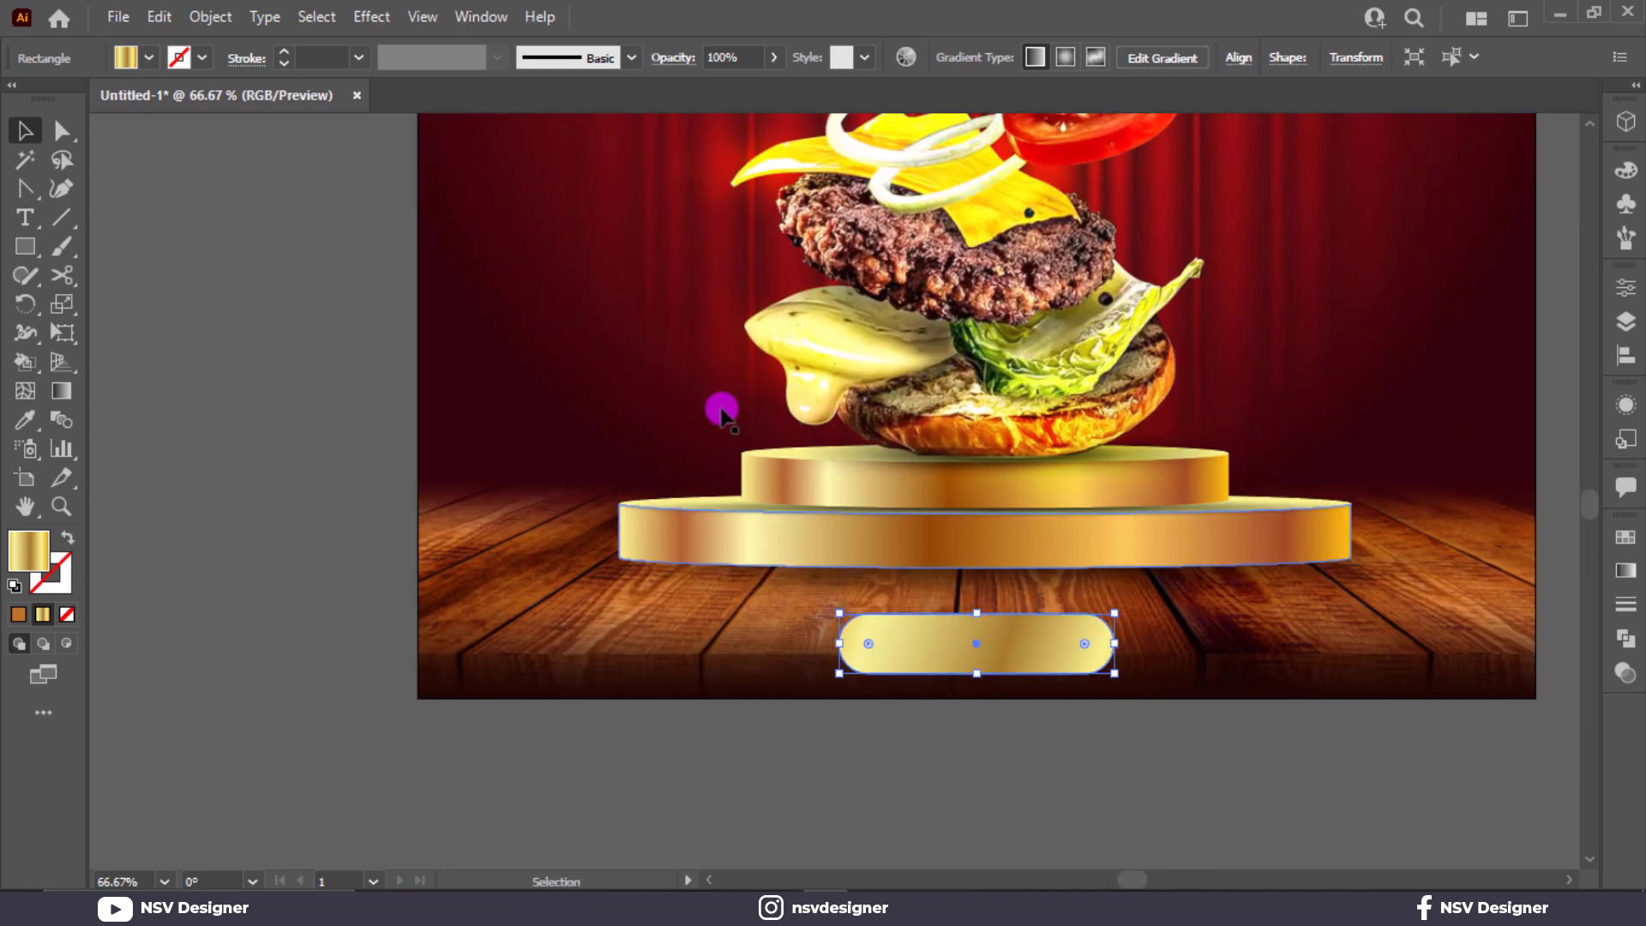
Step: Add a 9 px Offset Path outline around the pill to form a rim
click(210, 17)
mouse_move(358, 583)
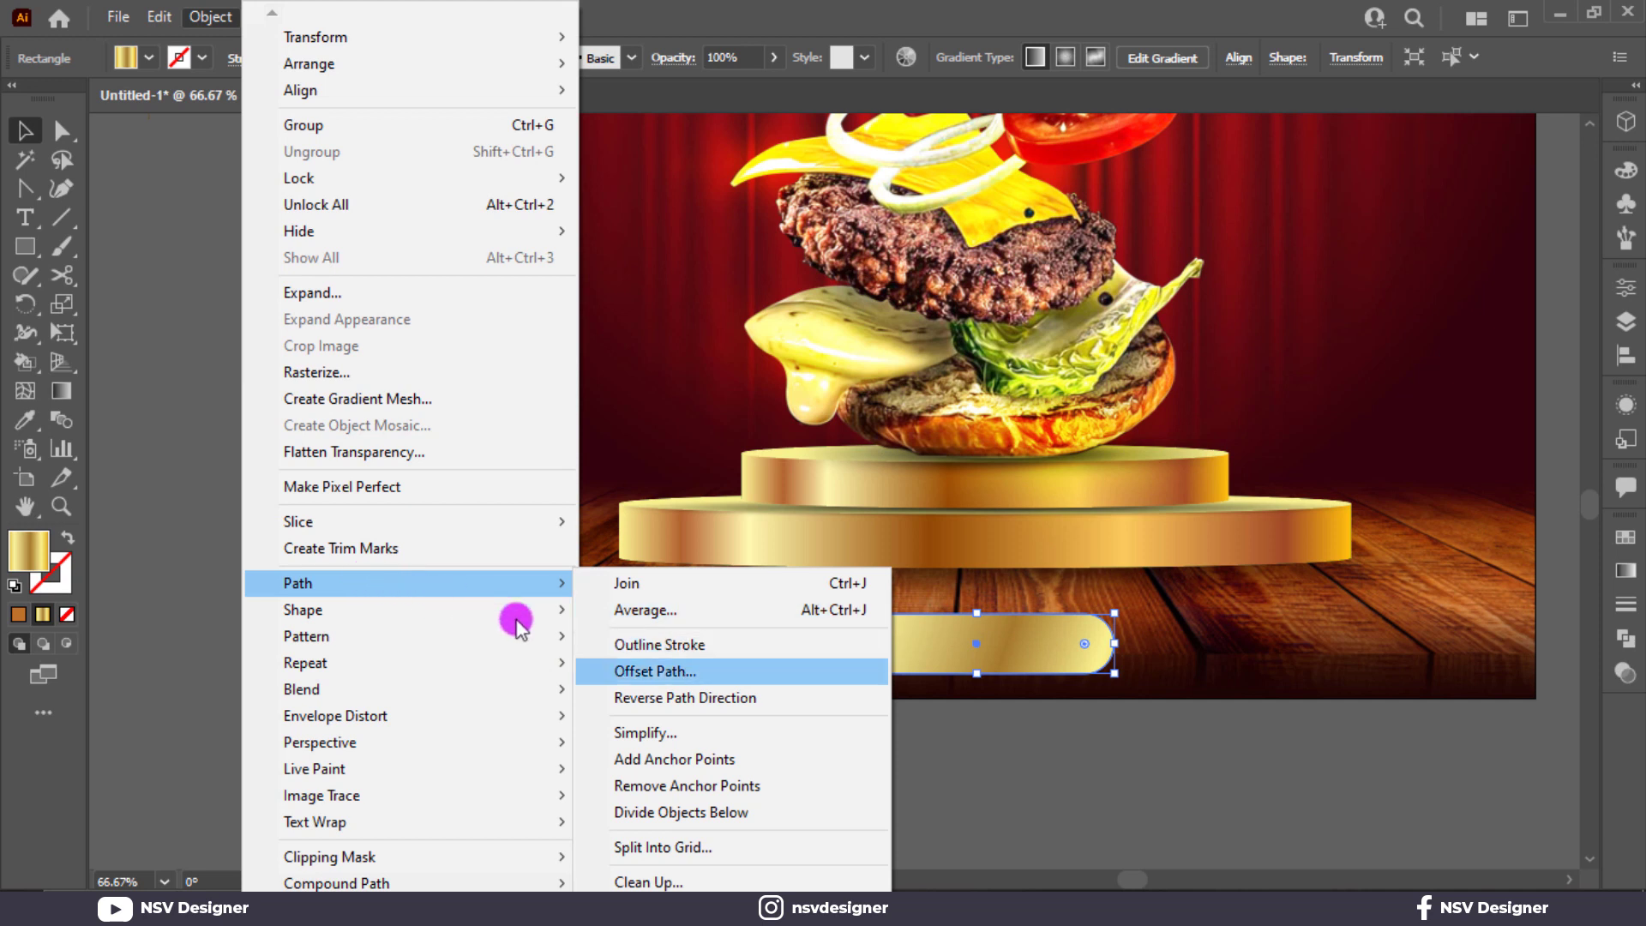
click(686, 670)
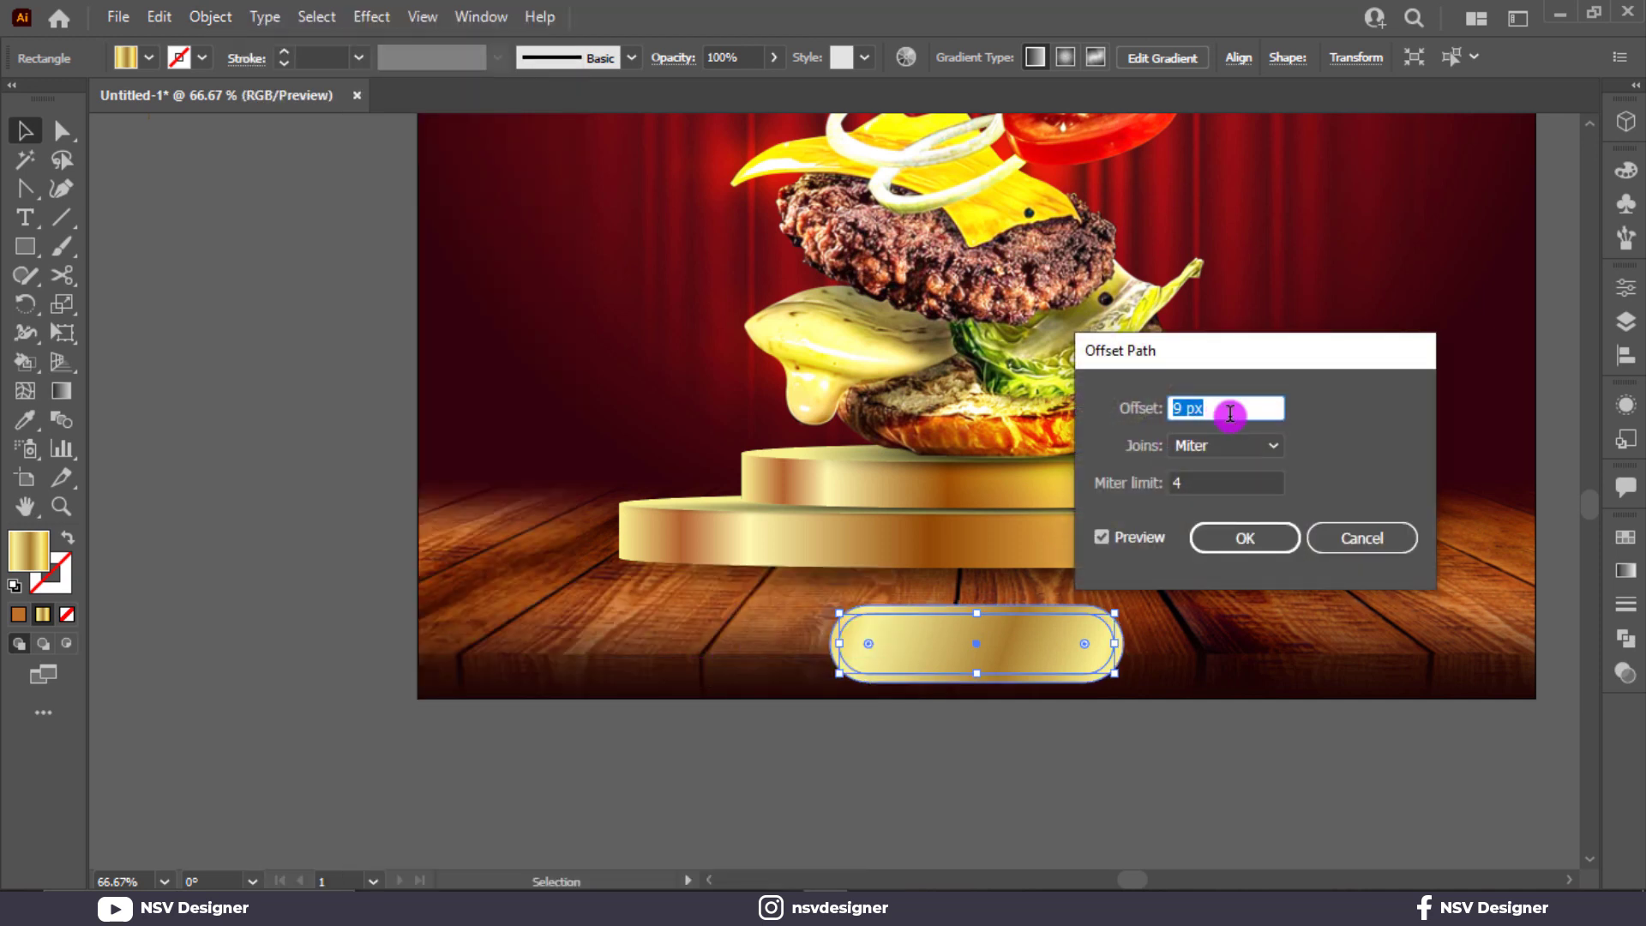
click(1226, 541)
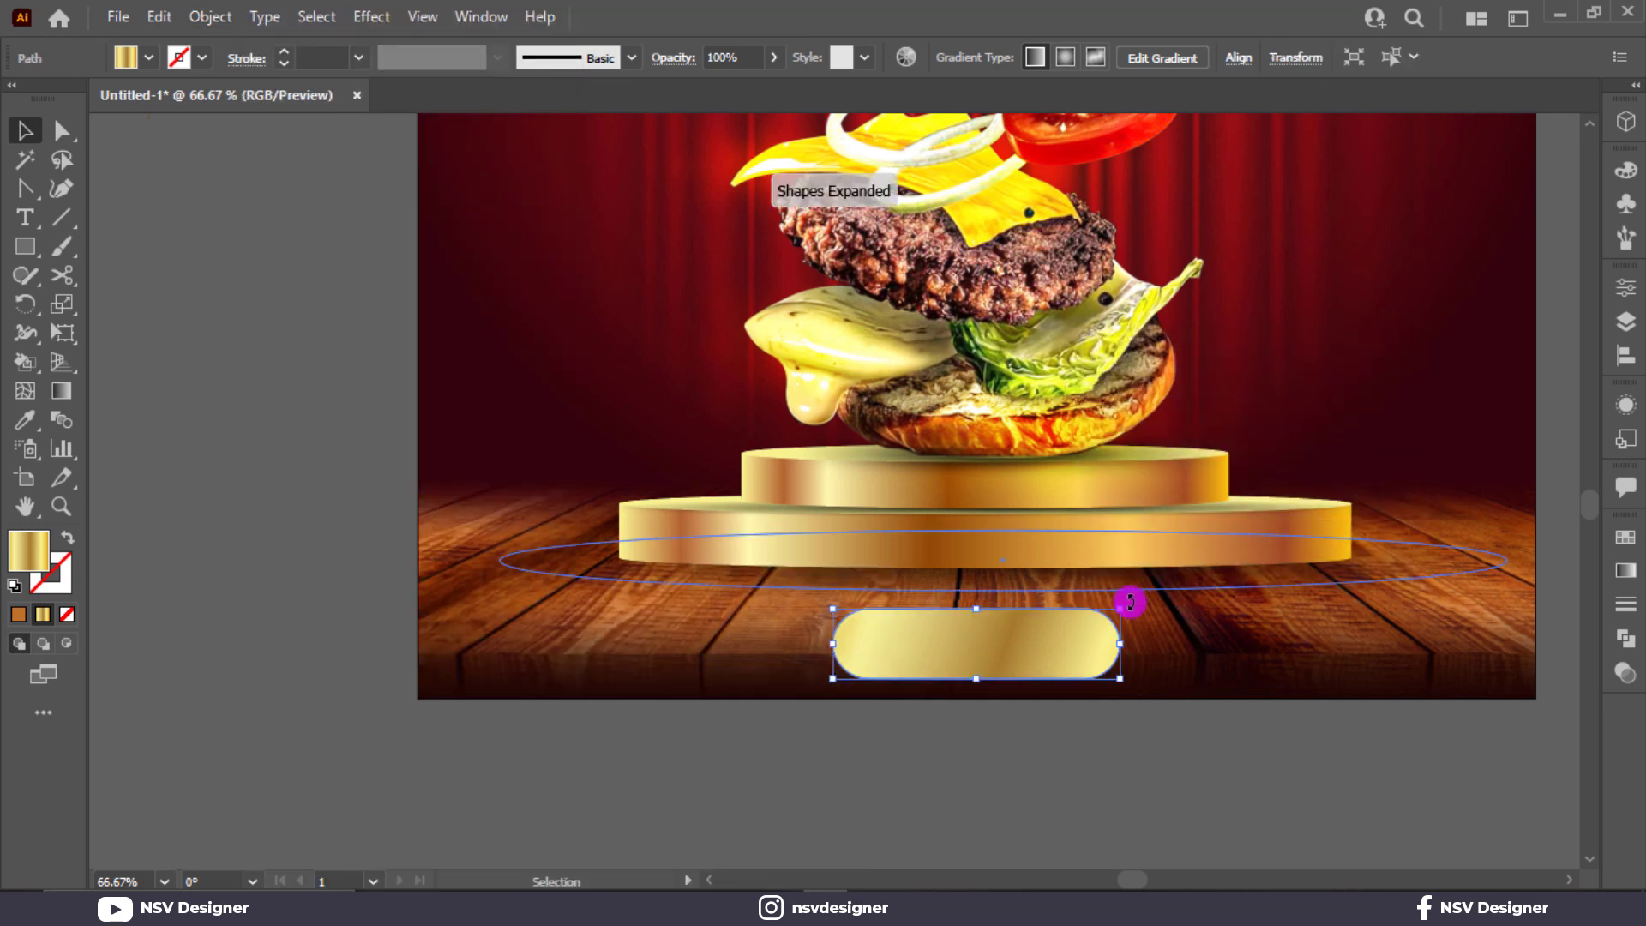
drag(1128, 600, 838, 724)
click(831, 755)
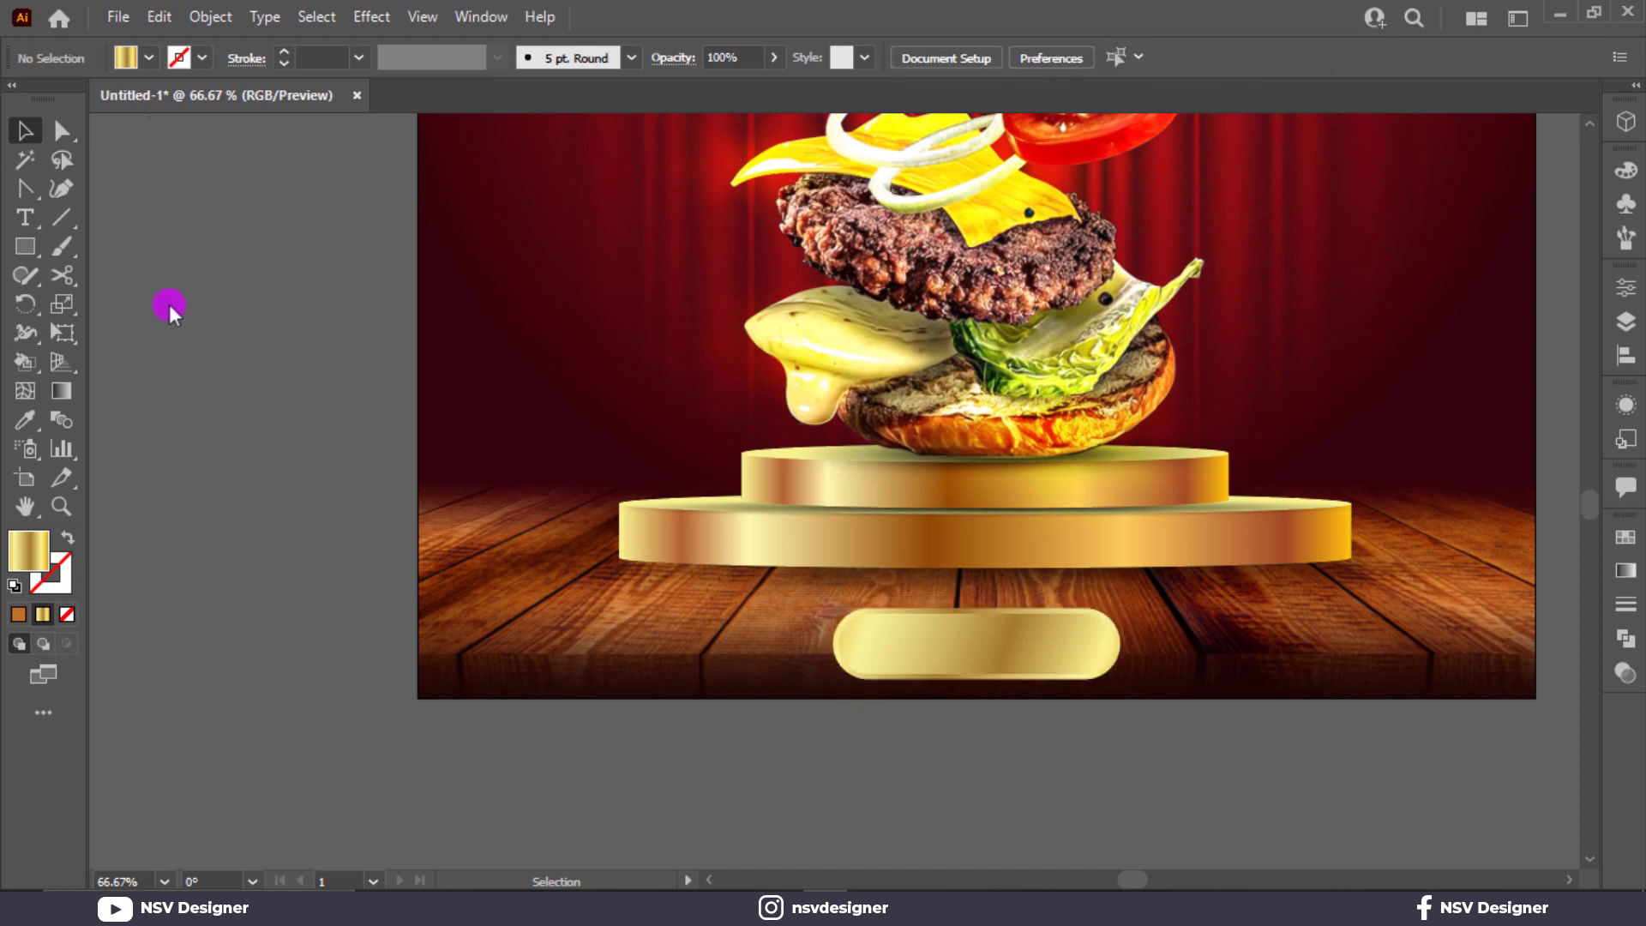
click(31, 218)
Step: Type 'Contact Us' on the pasteboard and fill it white
click(166, 371)
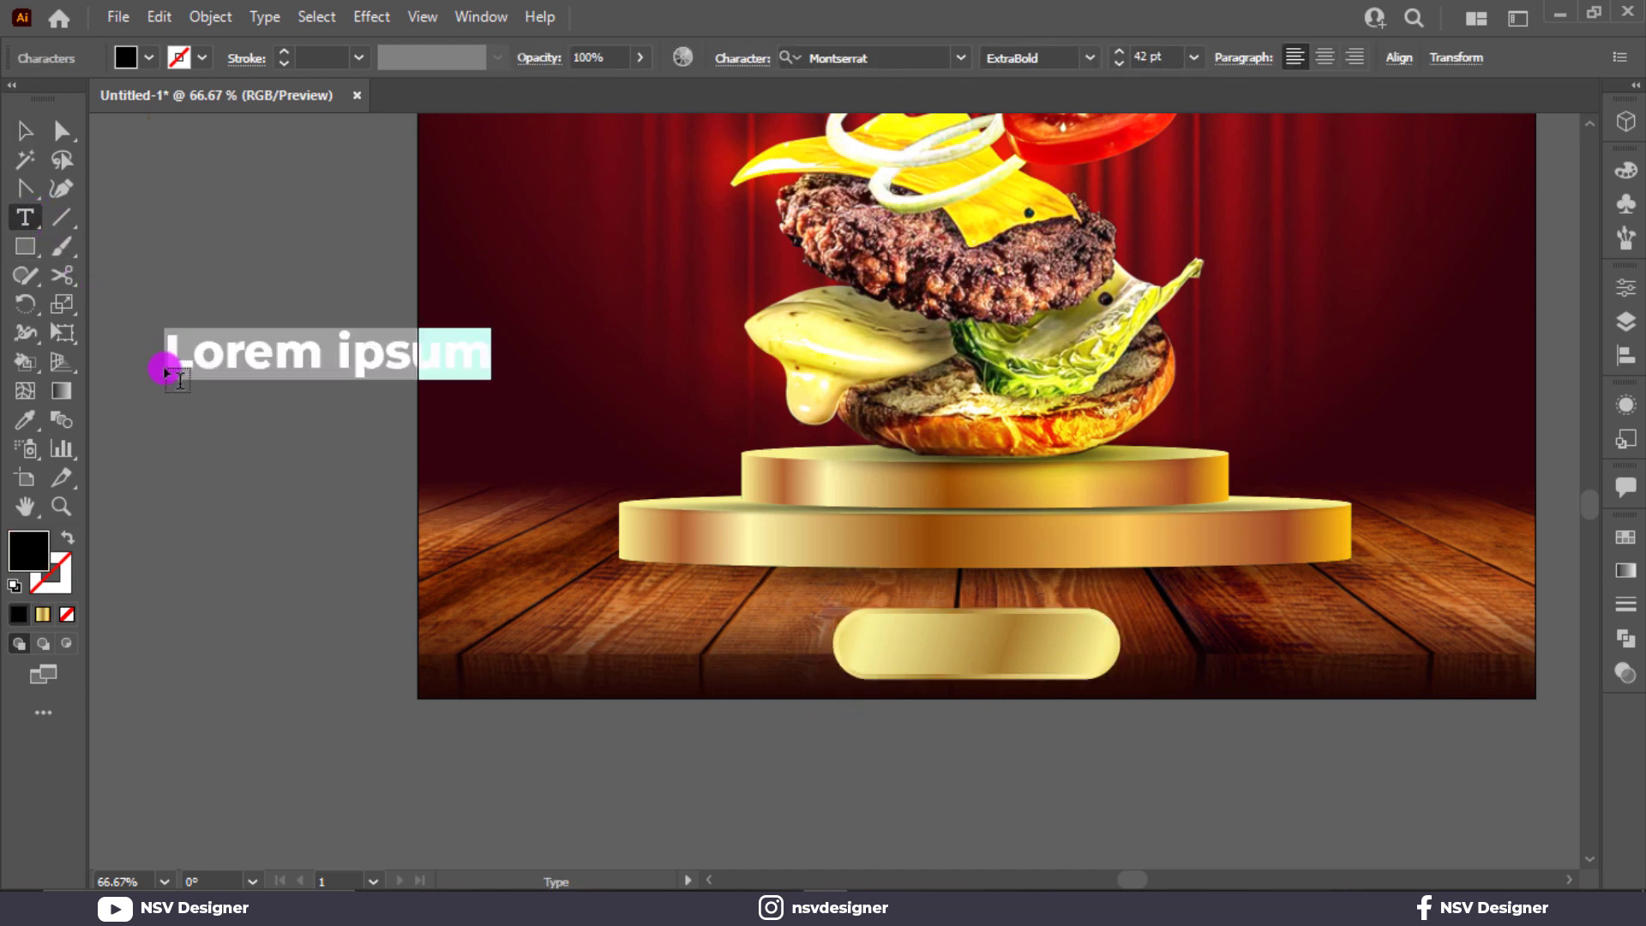
text(Contact Us)
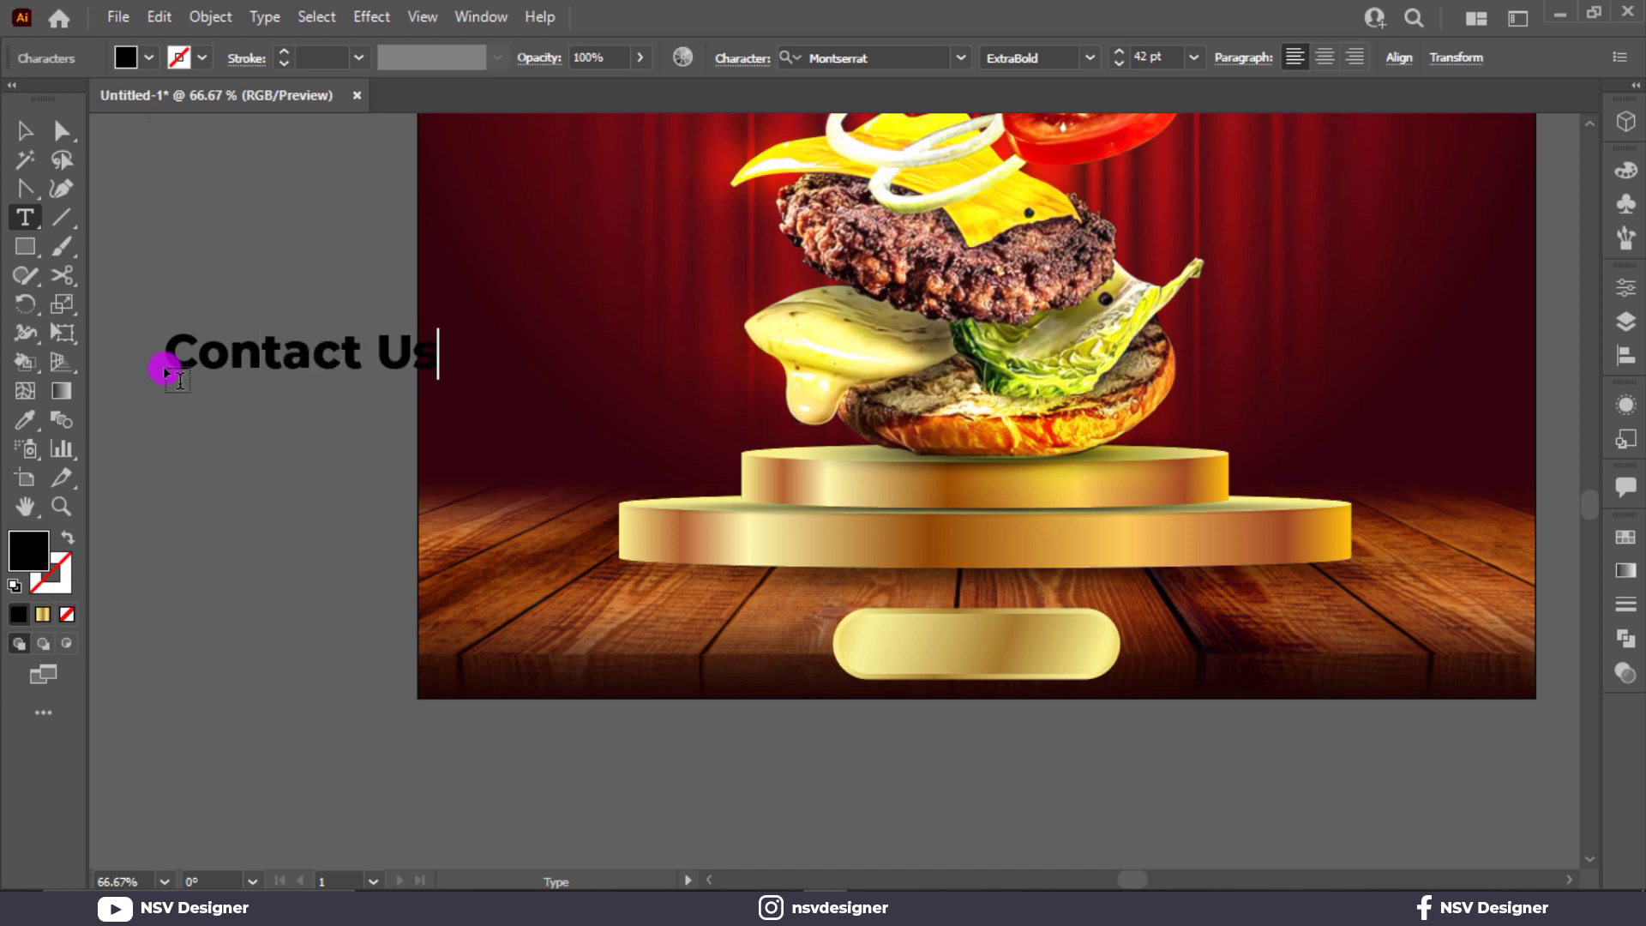
click(38, 126)
click(129, 58)
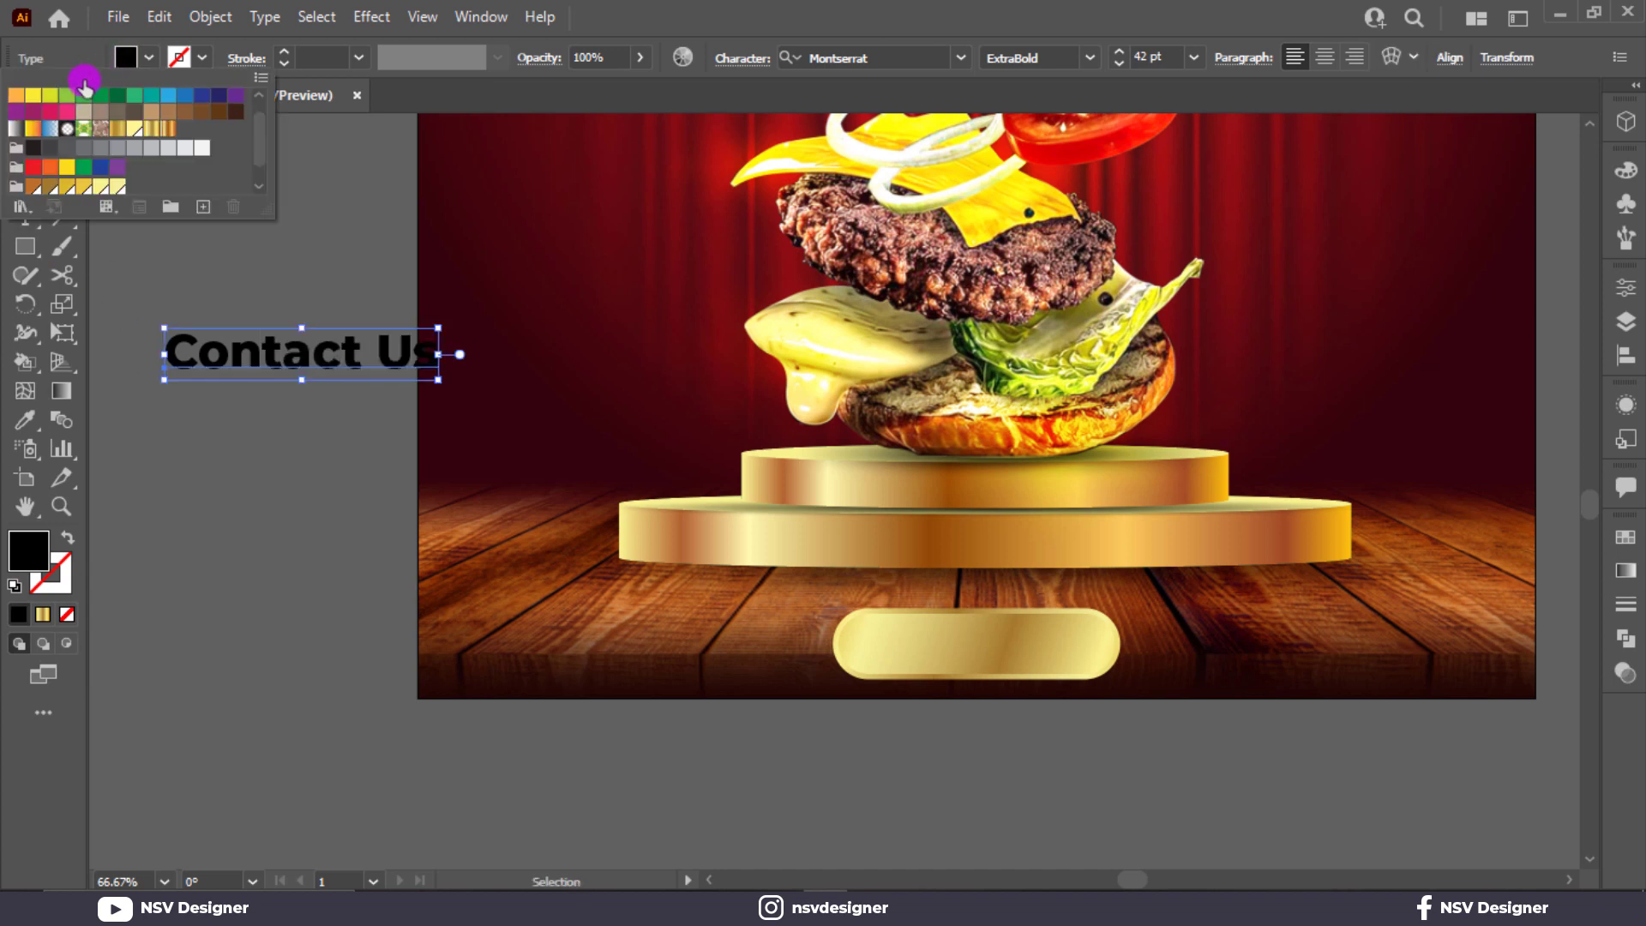
click(51, 99)
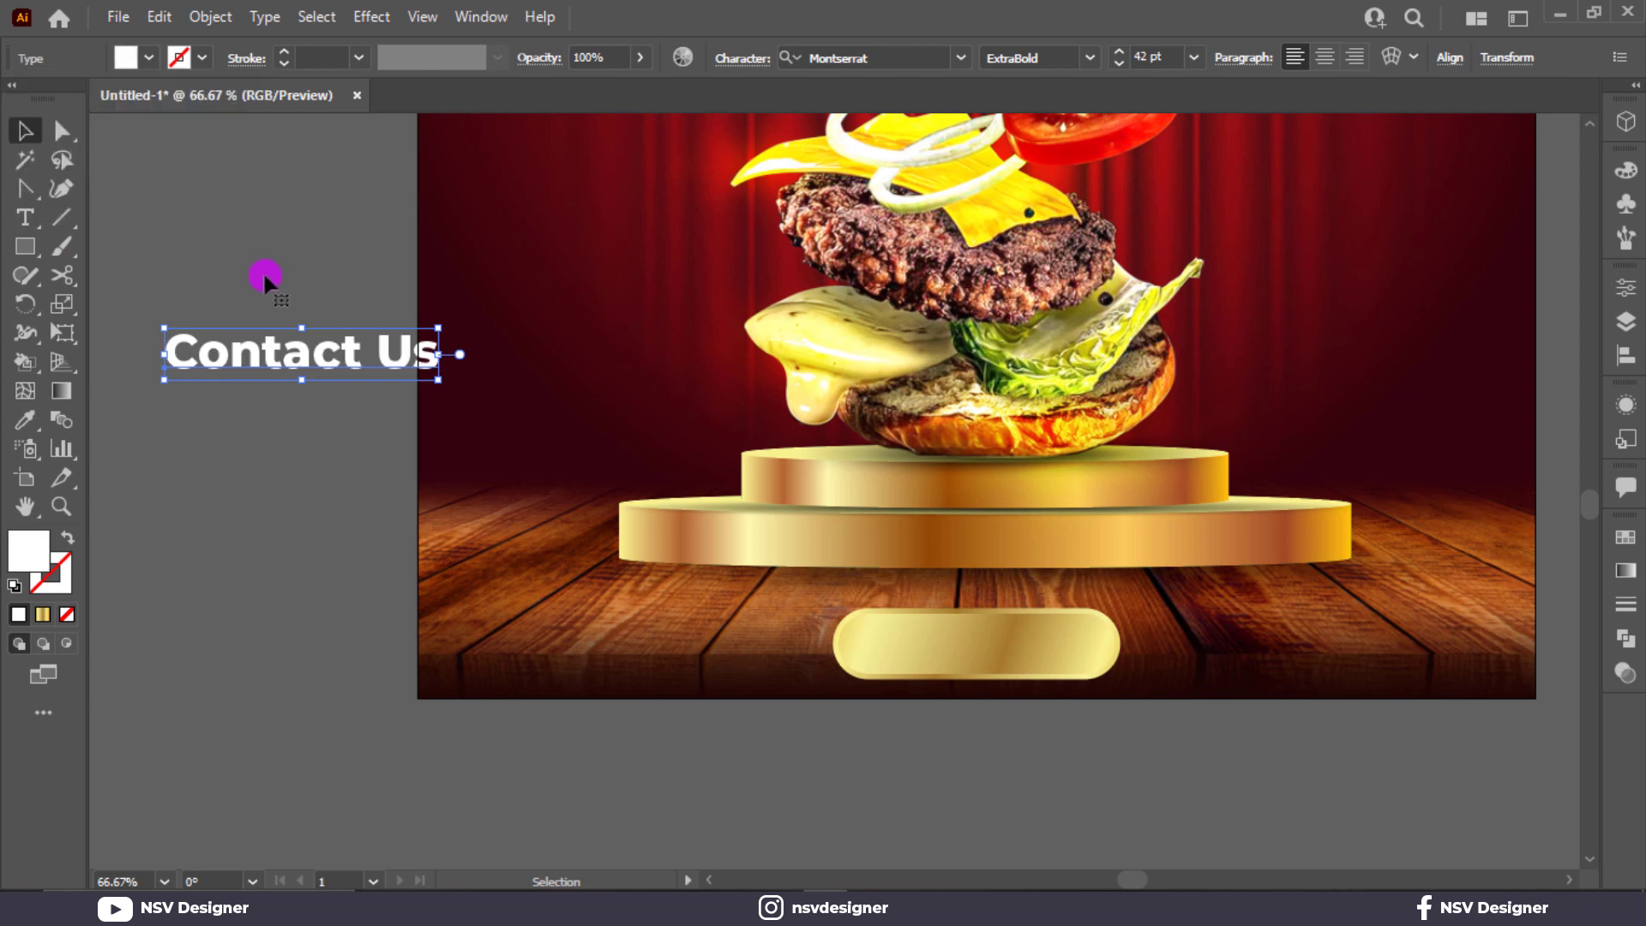
Step: Shrink Contact Us, copy it below, and replace the copy with the phone number
drag(431, 385, 264, 370)
double_click(261, 363)
key(ctrl+a)
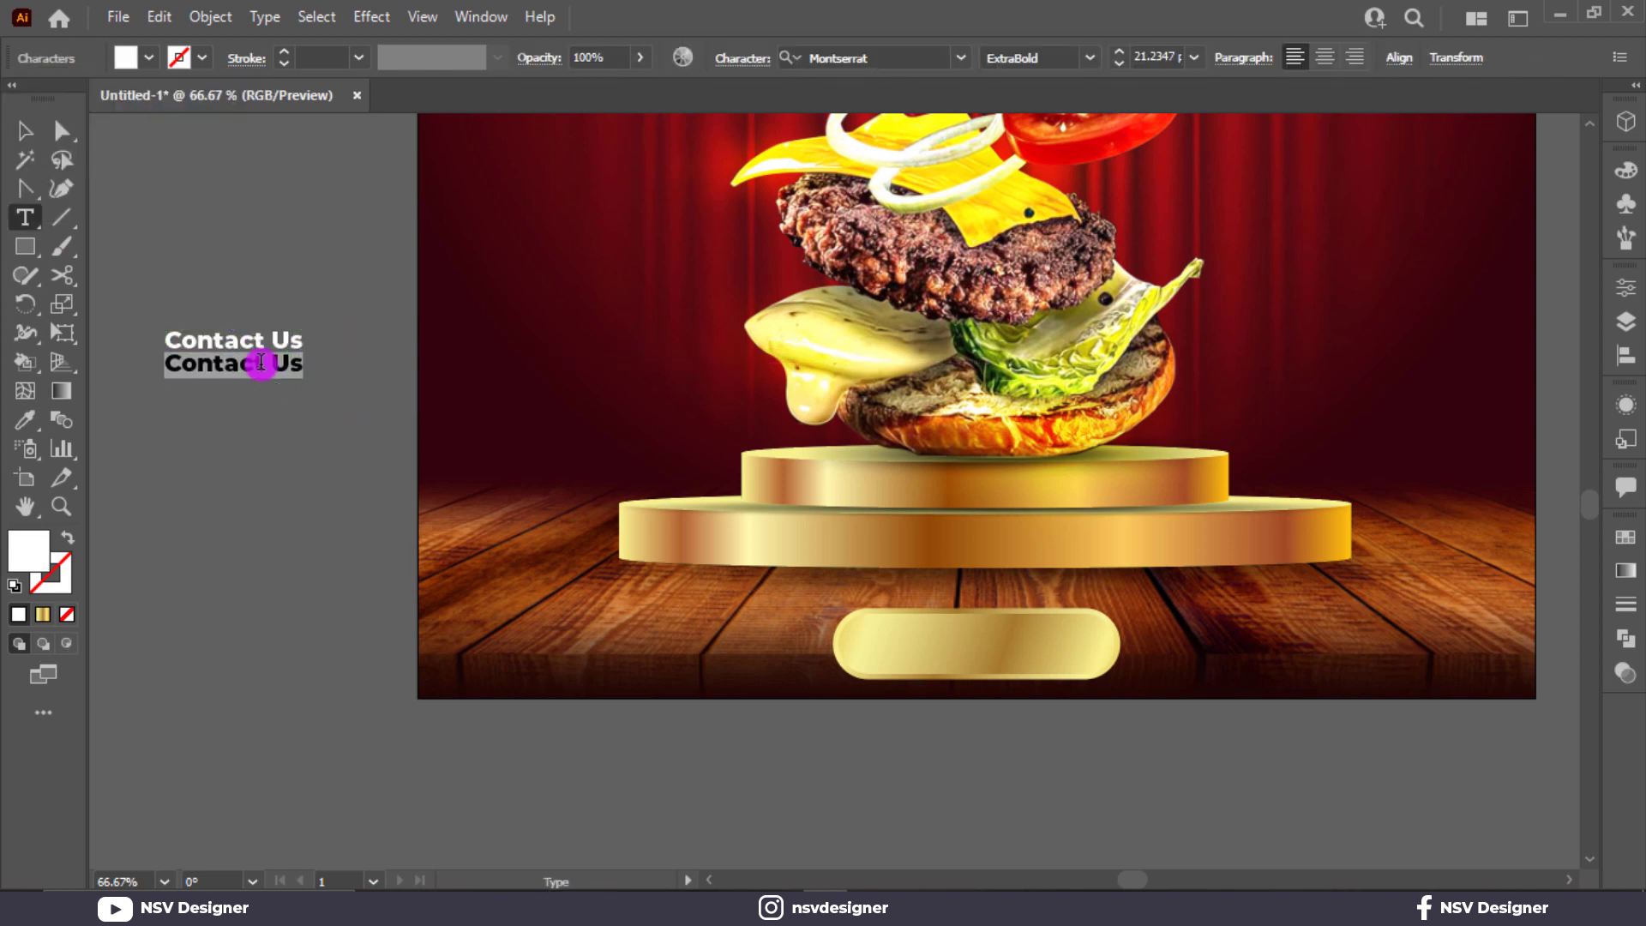
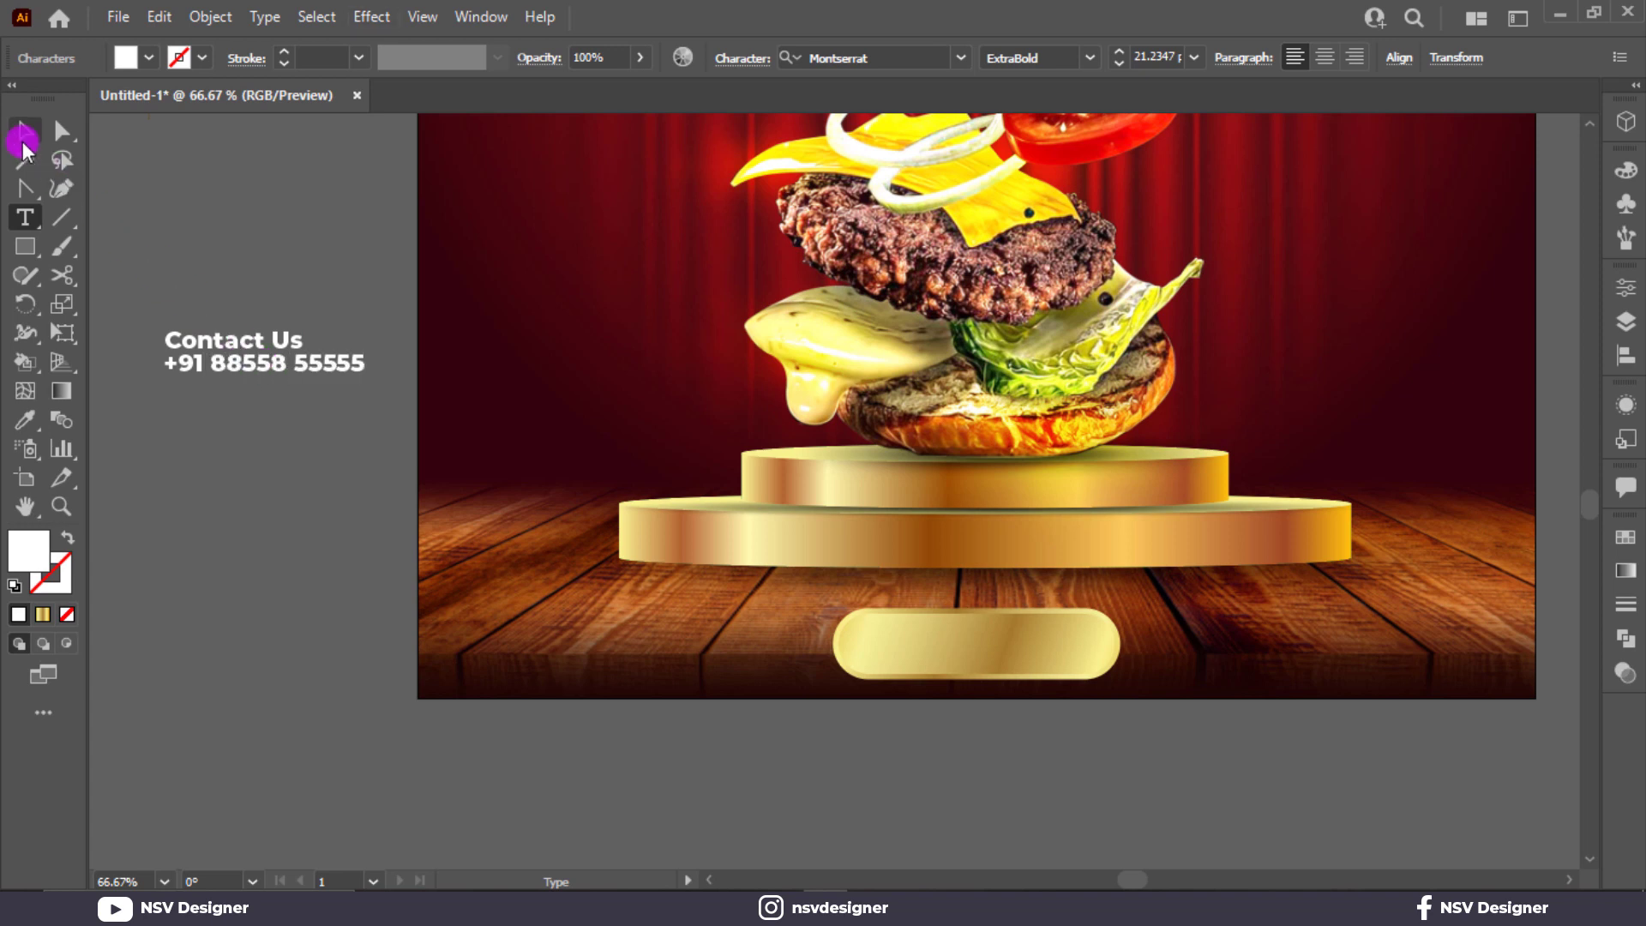
click(23, 140)
Step: Set the Contact Us heading to the SemiBold weight
click(329, 261)
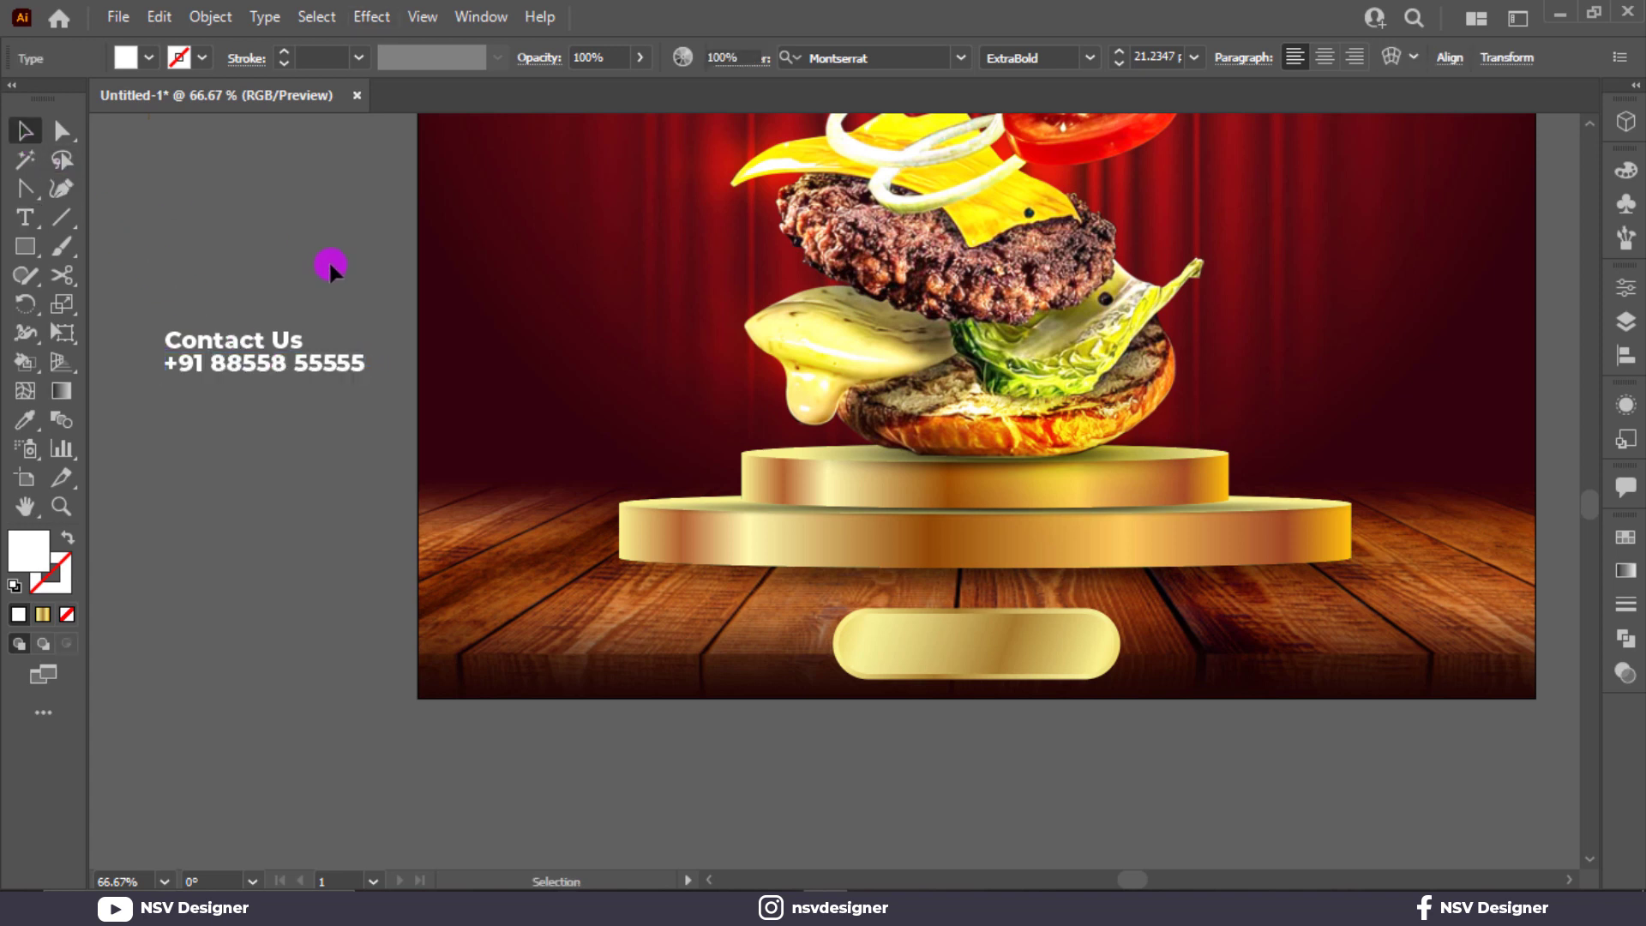
click(359, 365)
click(290, 337)
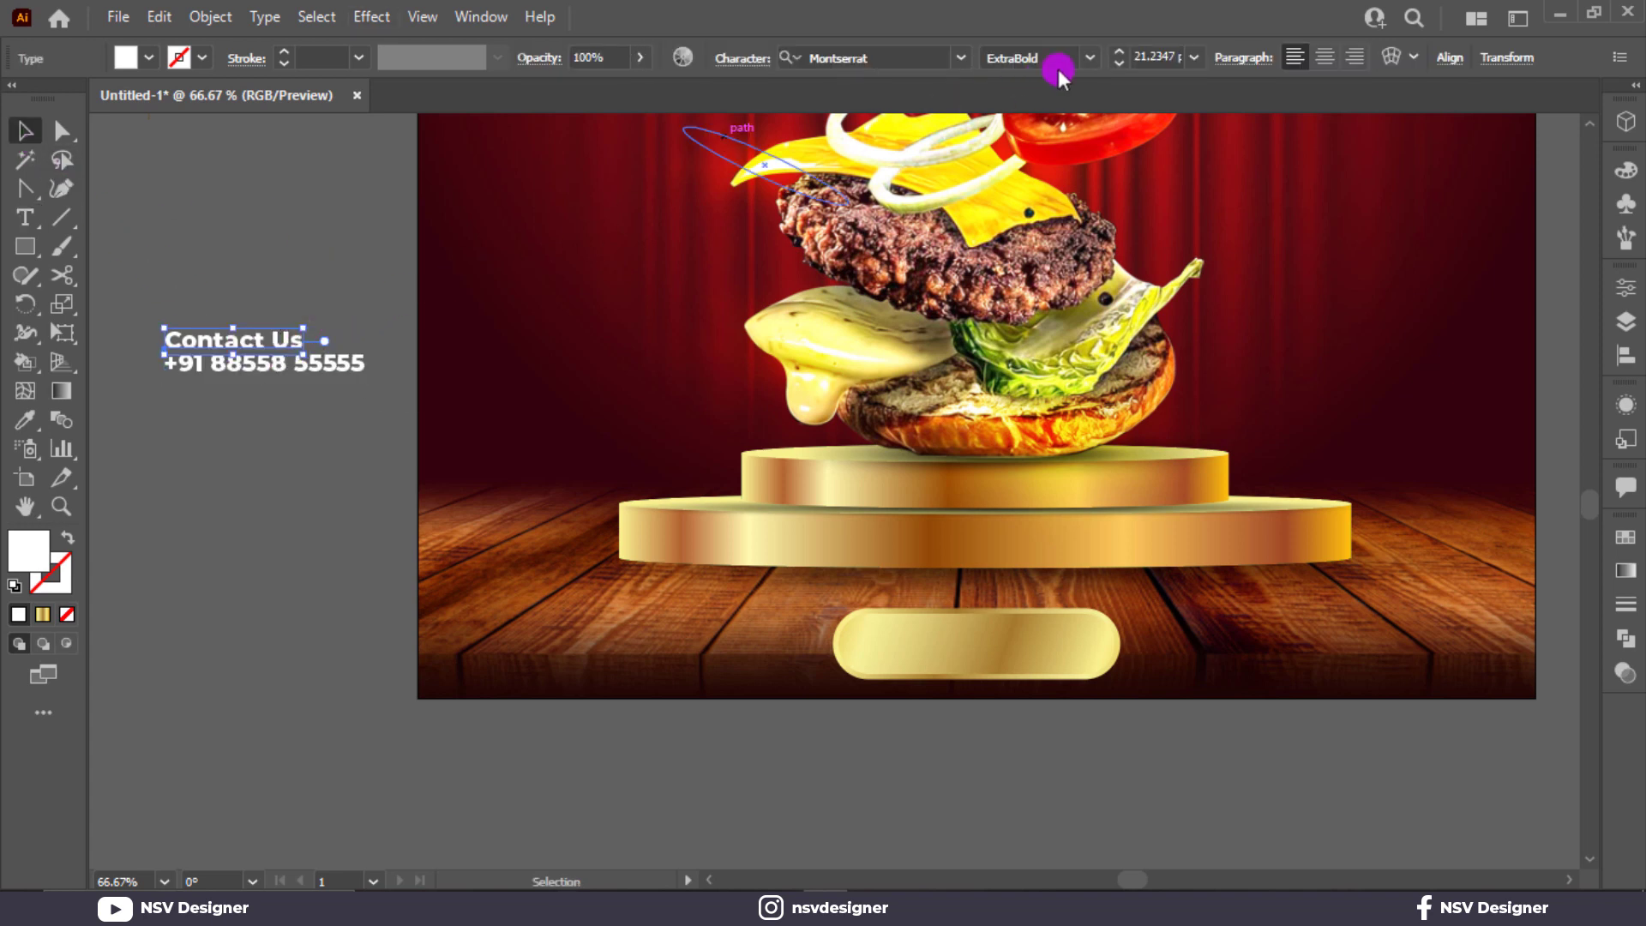
click(1089, 57)
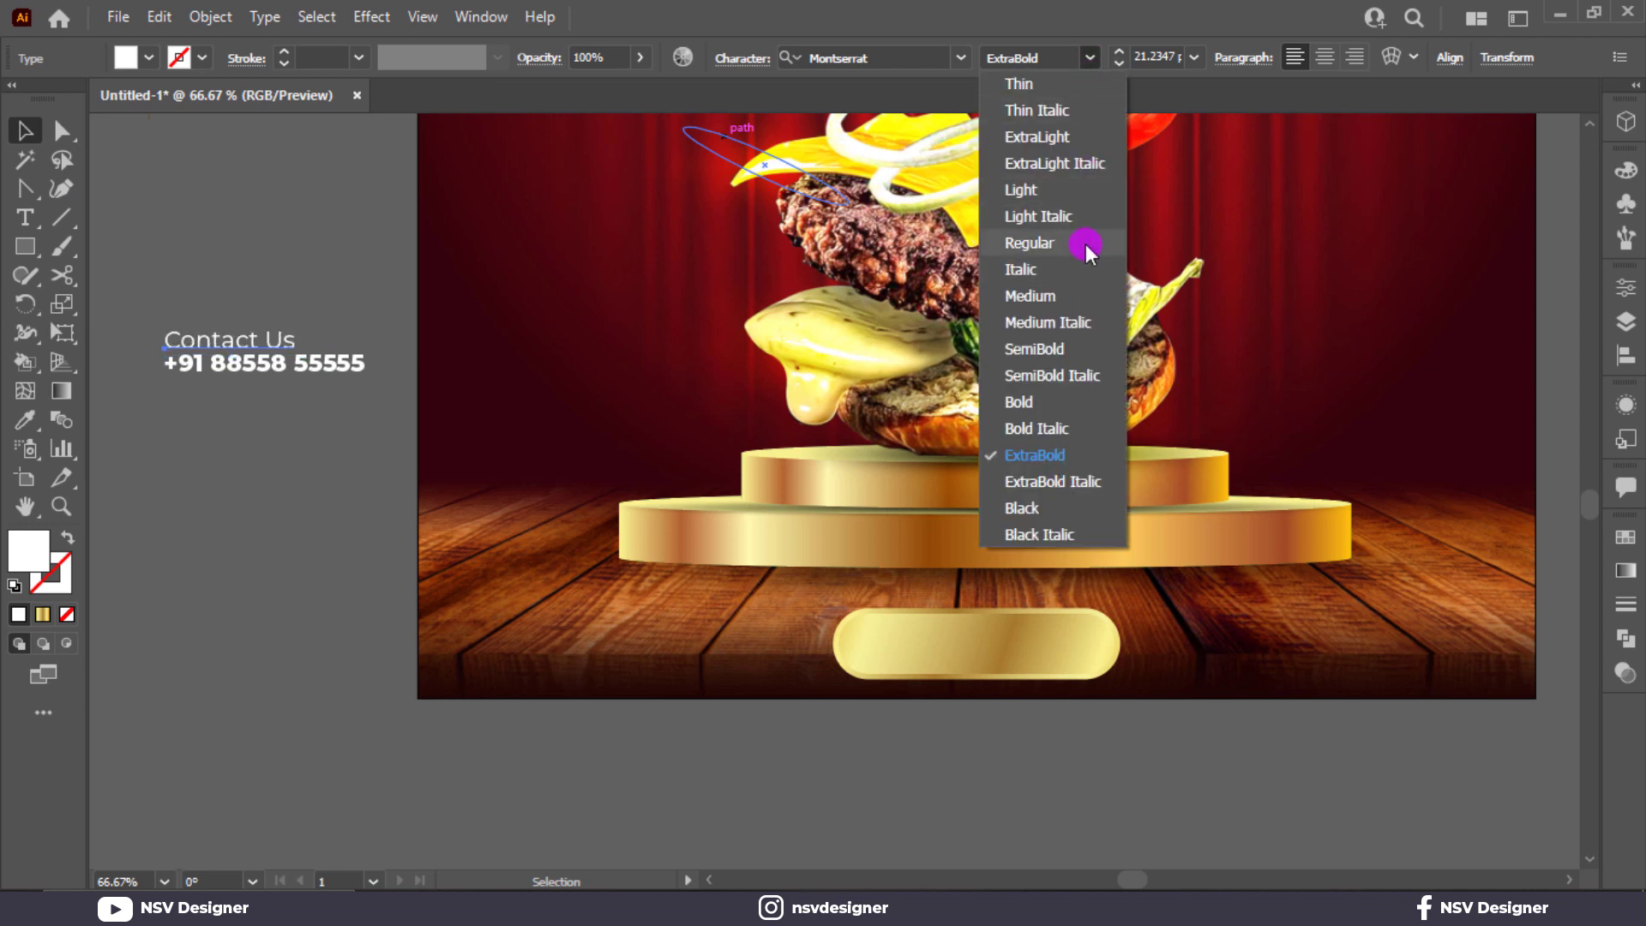
click(1082, 347)
Step: Group both contact lines and place them at the poster's lower left
drag(197, 273, 581, 664)
key(ctrl+g)
click(367, 605)
Step: Type 'ORDER NOW' as a new text line on the pasteboard
key(t)
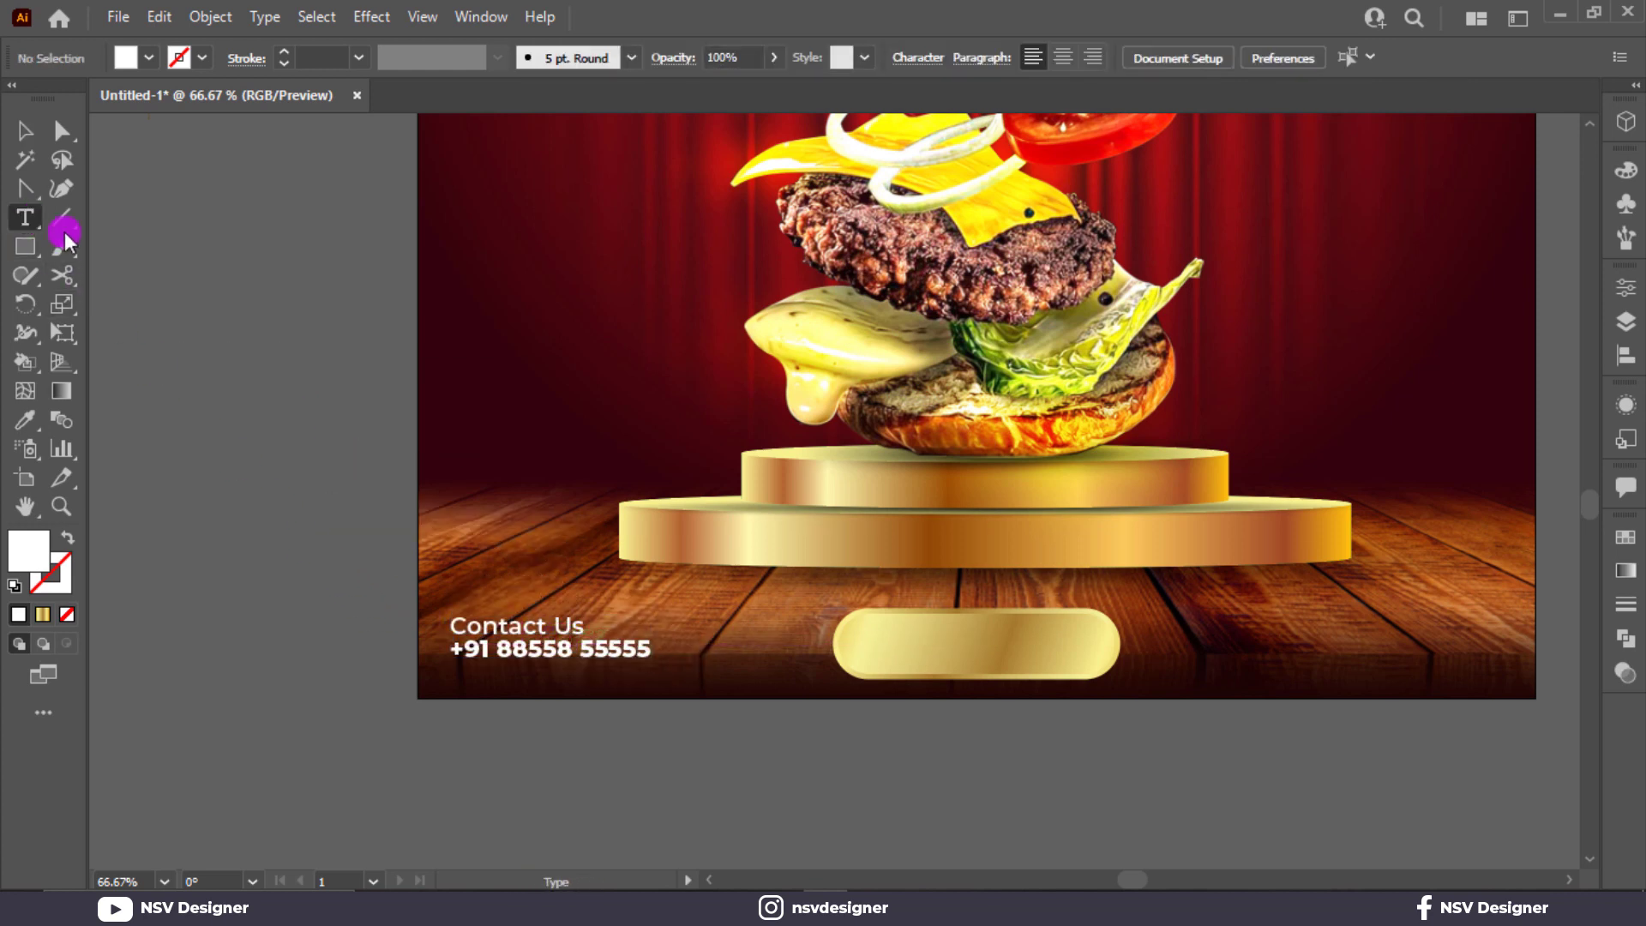
click(152, 270)
text(ORDER NOW)
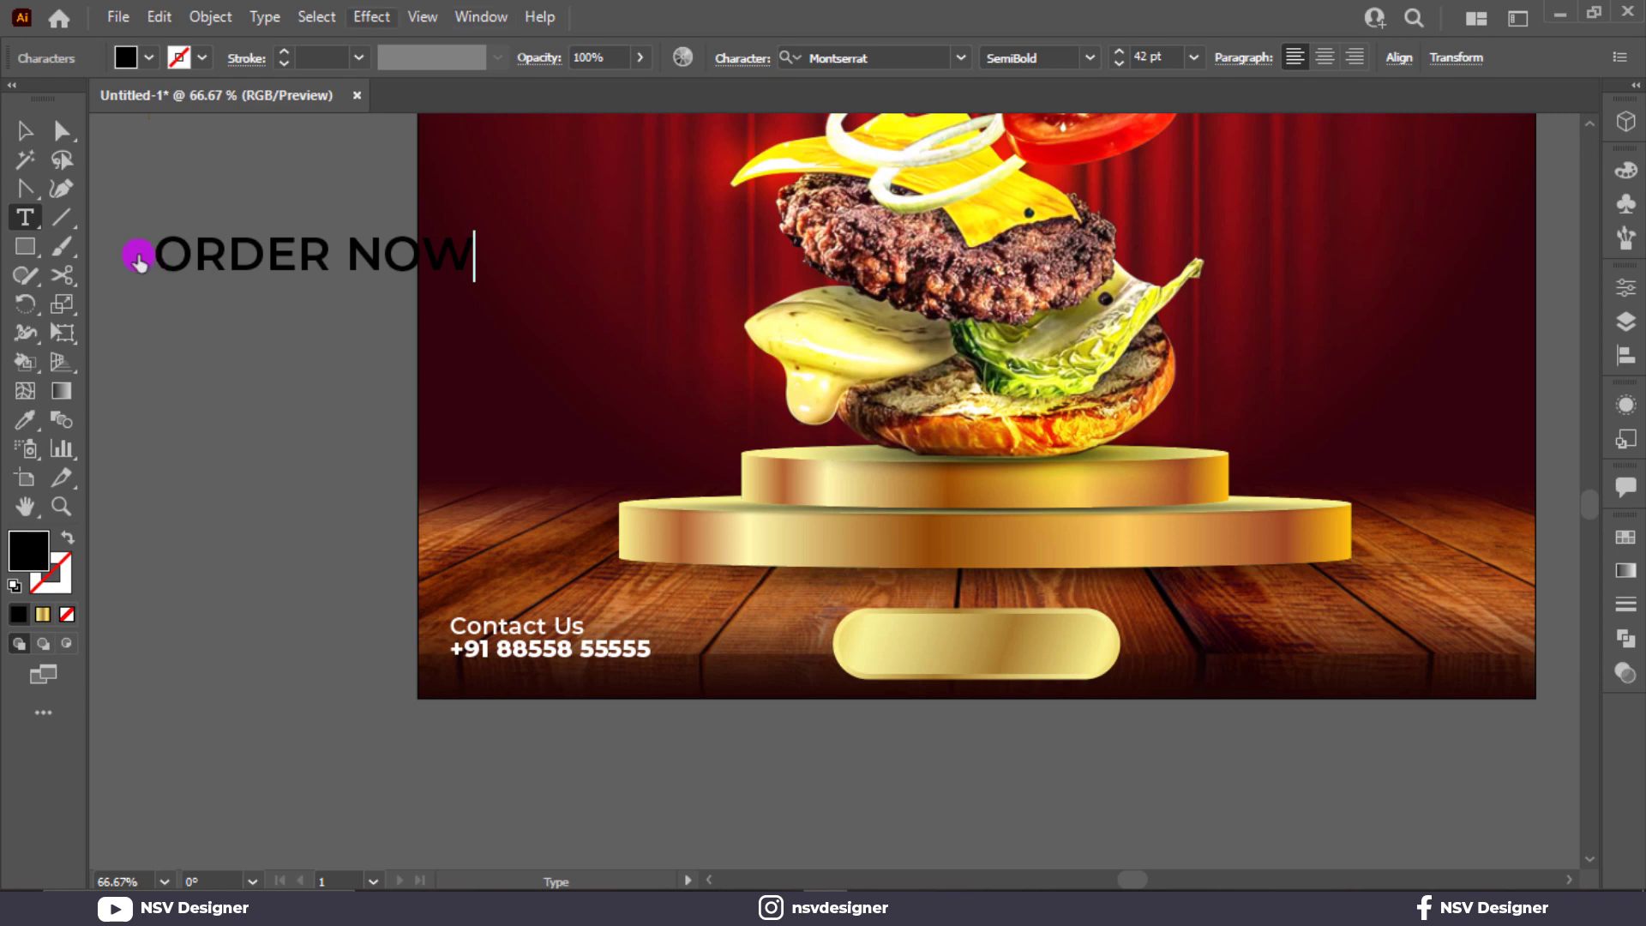
Step: Make ORDER NOW ExtraBold and colour it with the dark maroon swatch
click(25, 131)
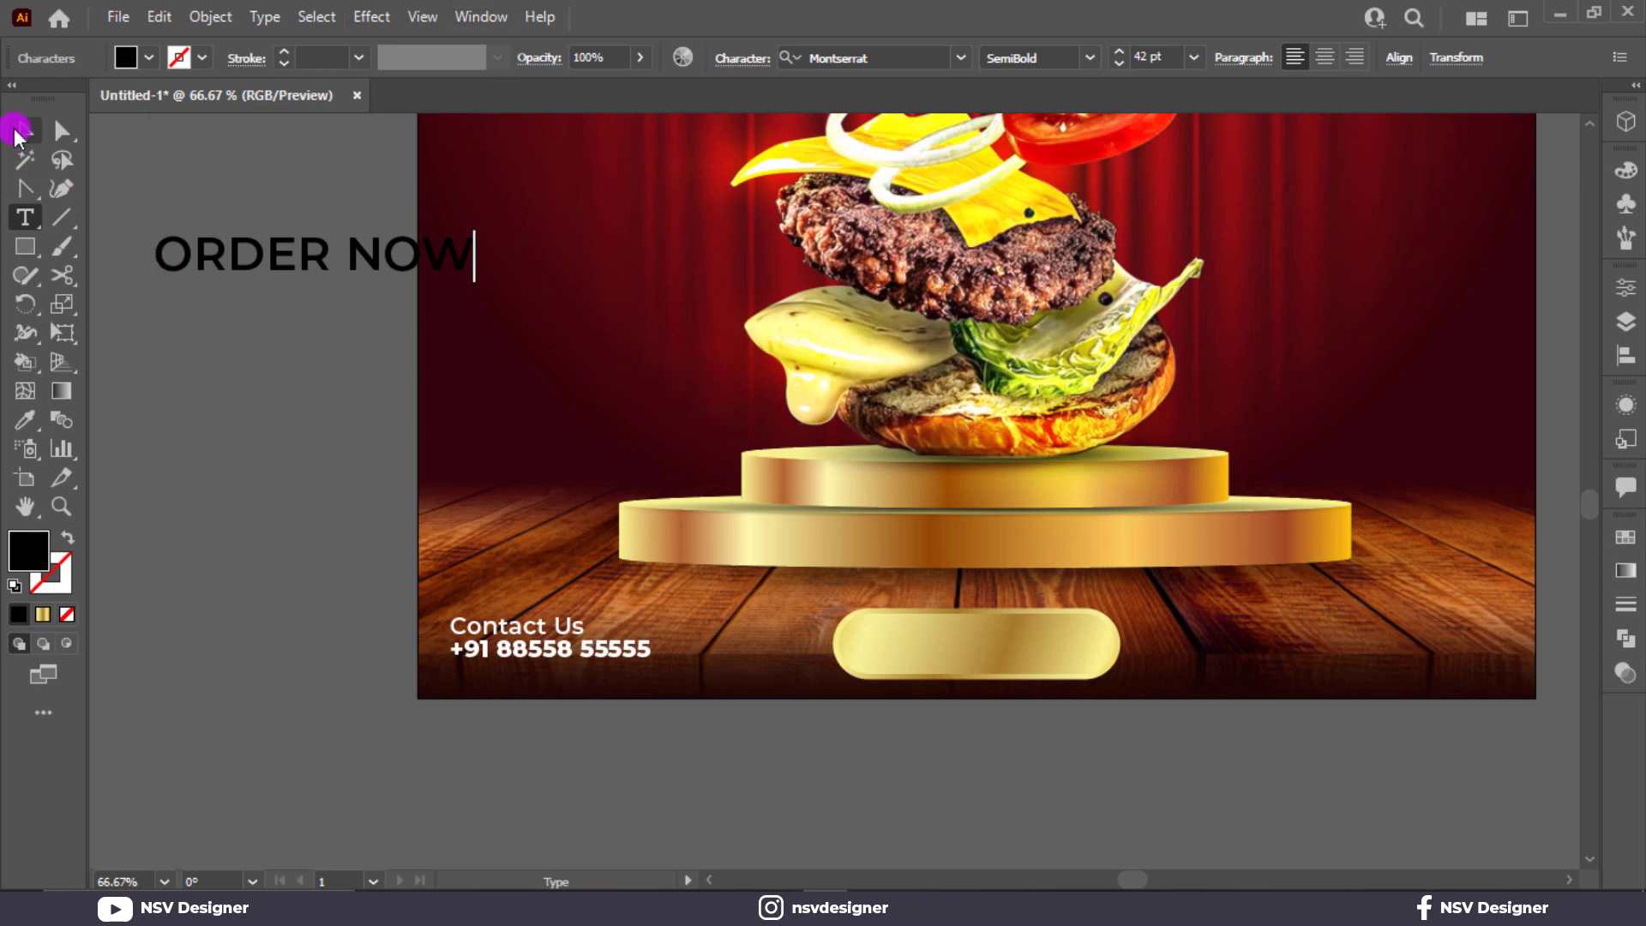
click(1092, 63)
click(1068, 476)
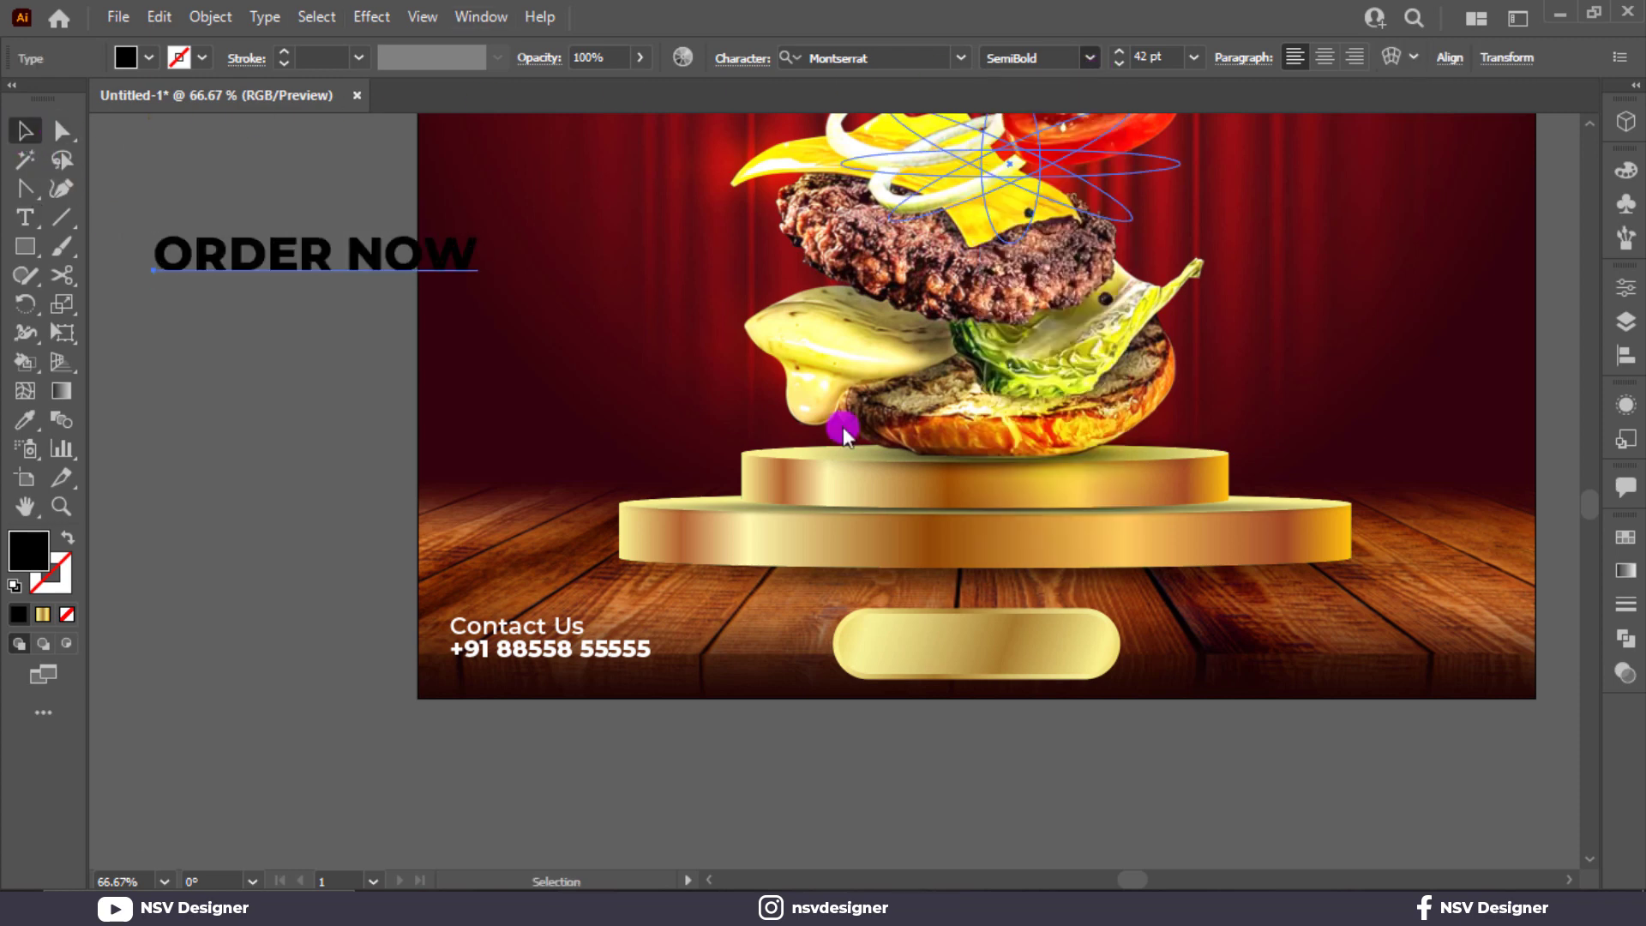
scroll(375, 362, up, 5)
key(i)
click(206, 425)
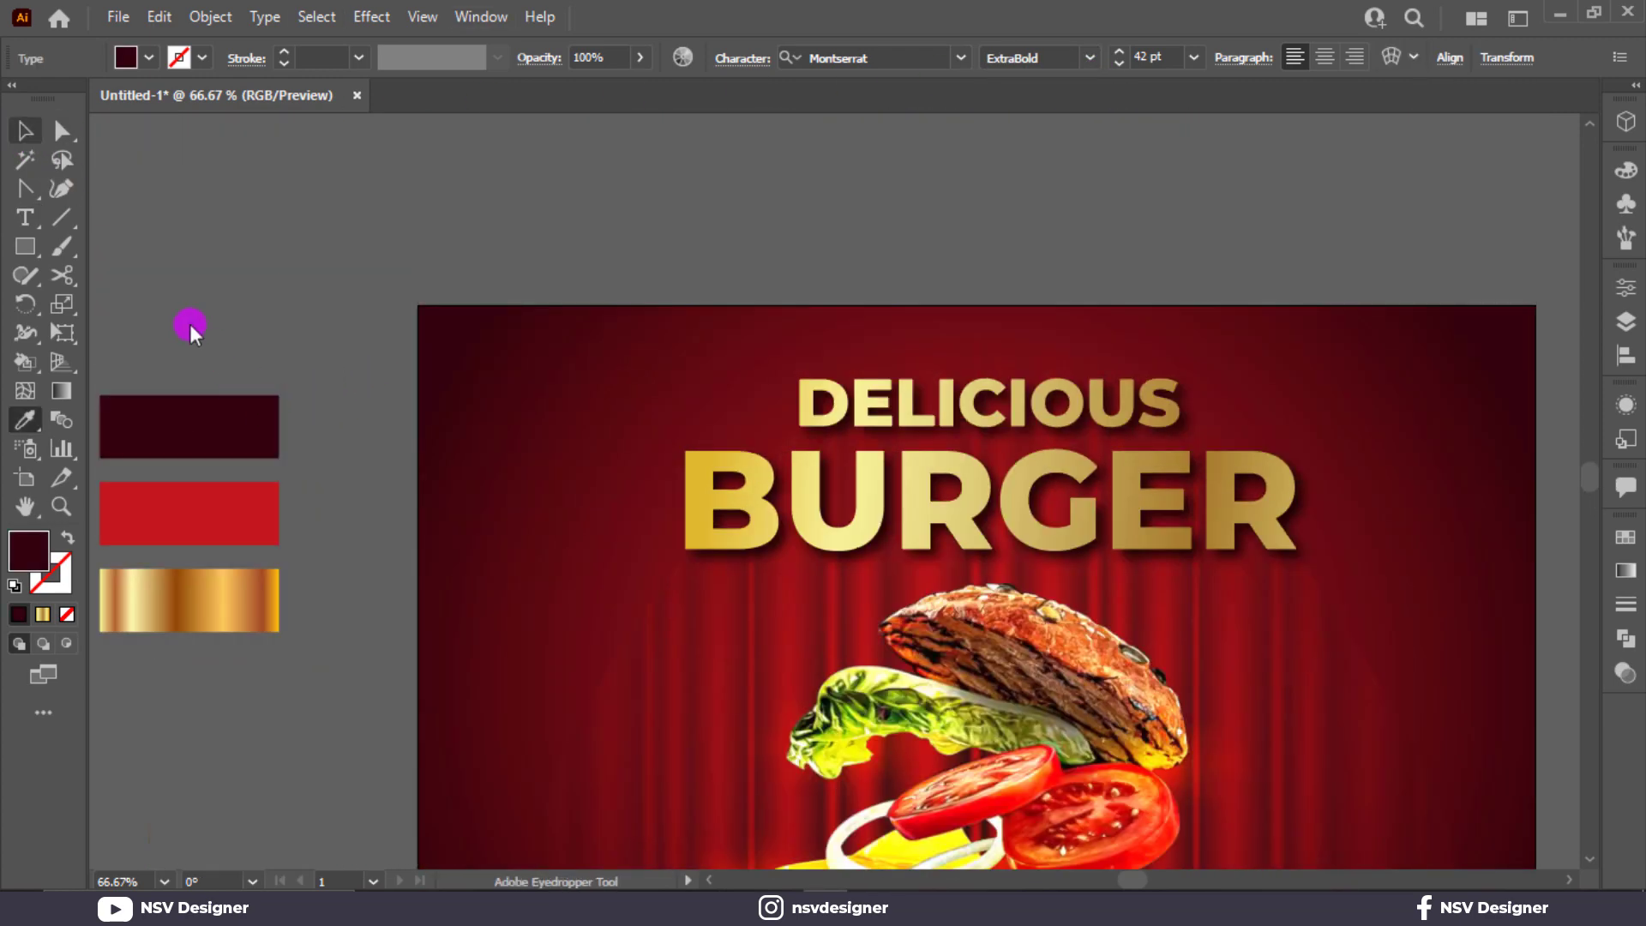
click(24, 155)
click(25, 131)
Step: Enlarge ORDER NOW, centre it on the gold pill button, and fit the poster in view
scroll(172, 265, down, 4)
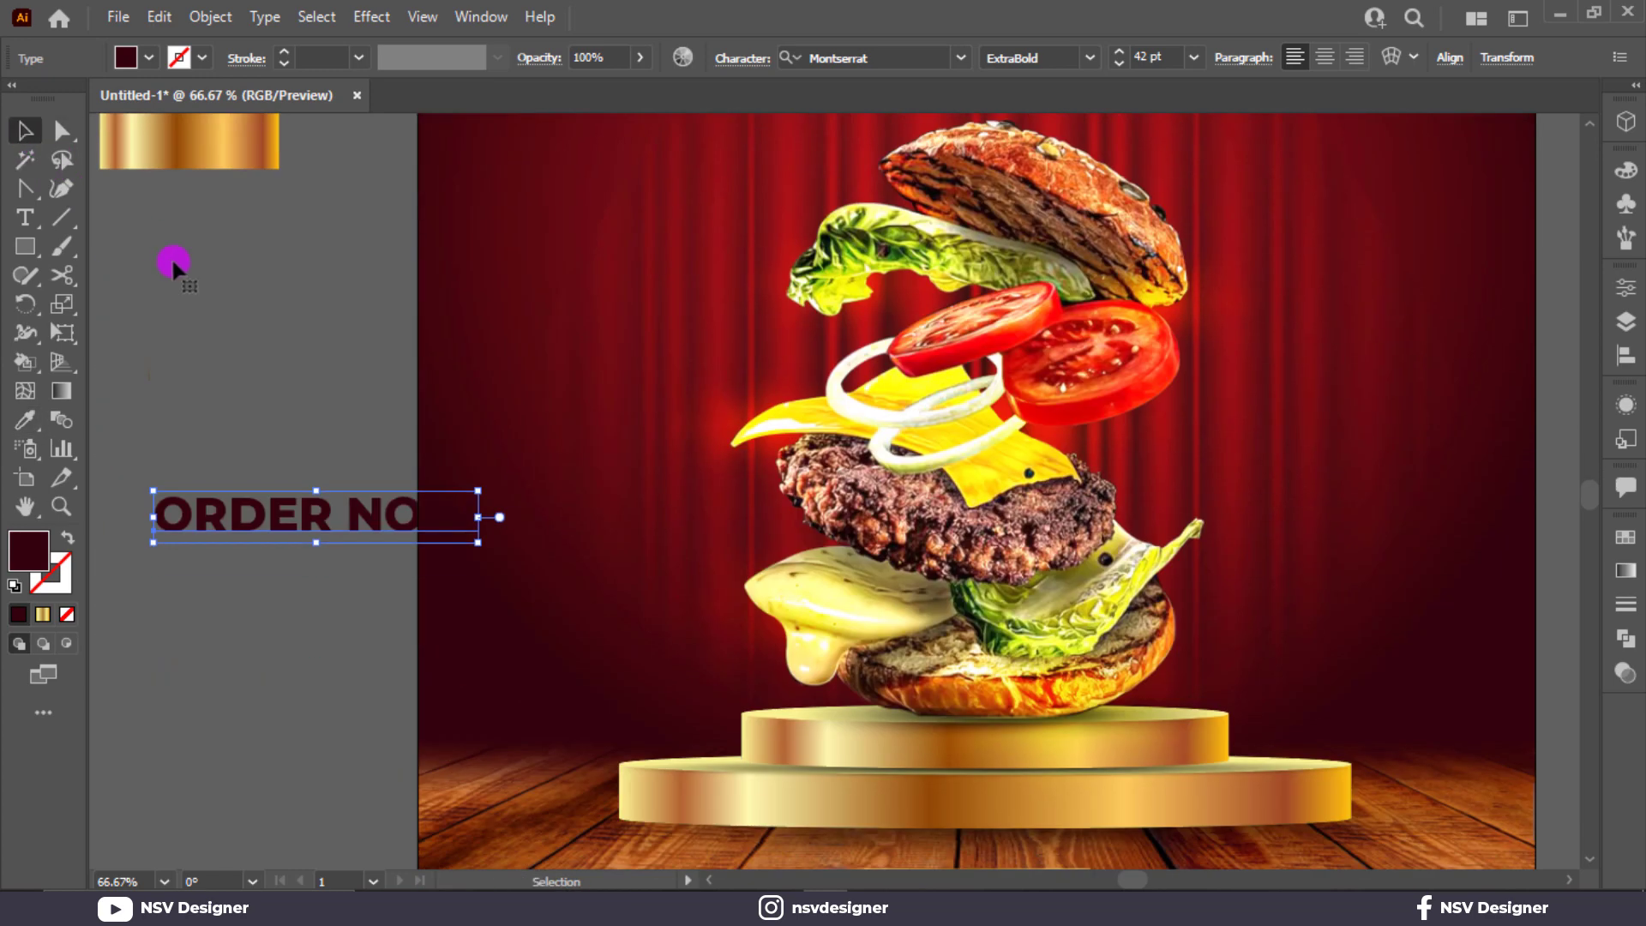
drag(426, 523, 287, 516)
scroll(285, 518, down, 4)
drag(262, 331, 1020, 739)
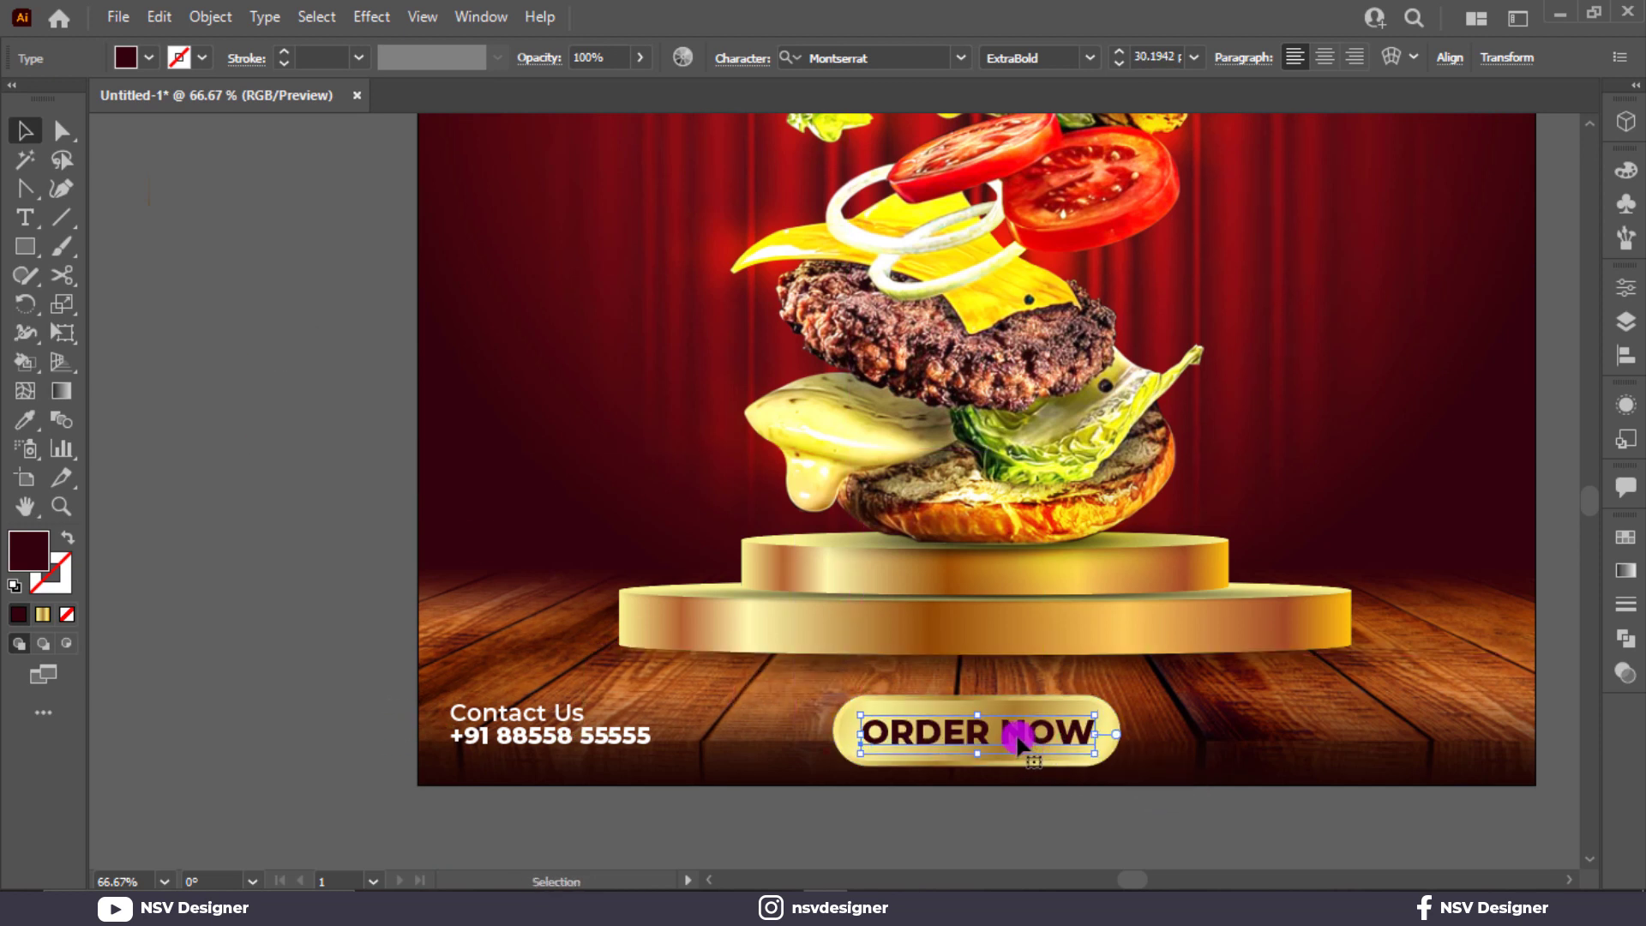
click(1183, 834)
key(ctrl+0)
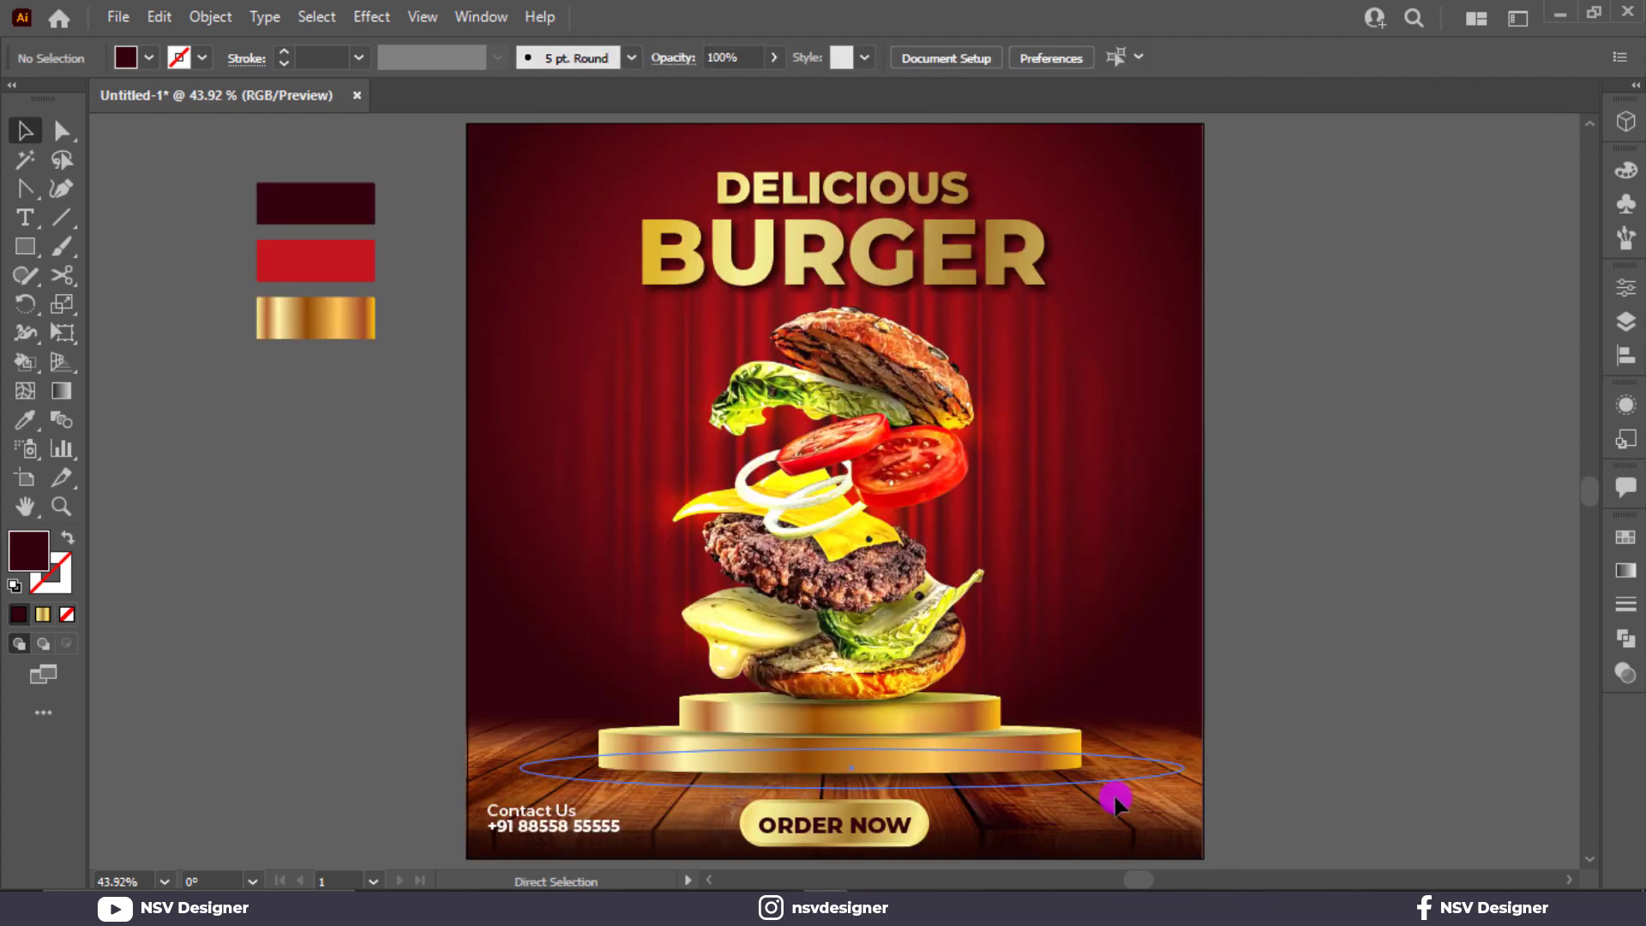
Step: Duplicate the contact group onto the pasteboard and ungroup the copy
drag(500, 801, 246, 733)
scroll(246, 733, down, 3)
right_click(244, 725)
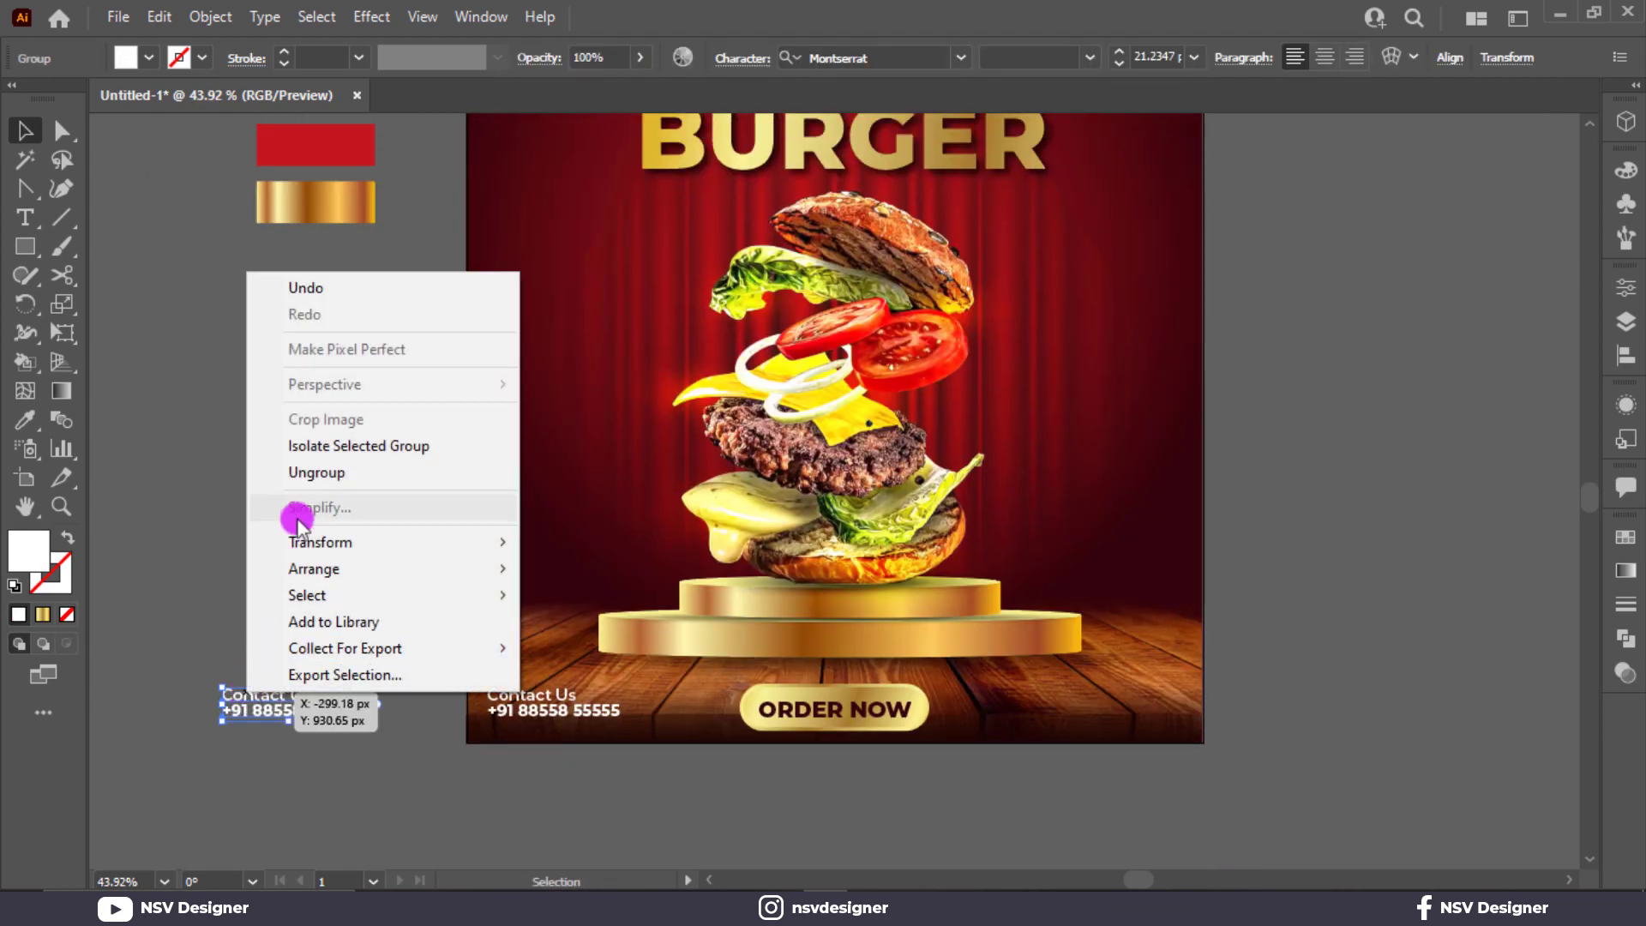
click(306, 475)
scroll(302, 497, down, 3)
scroll(288, 580, up, 5)
click(288, 583)
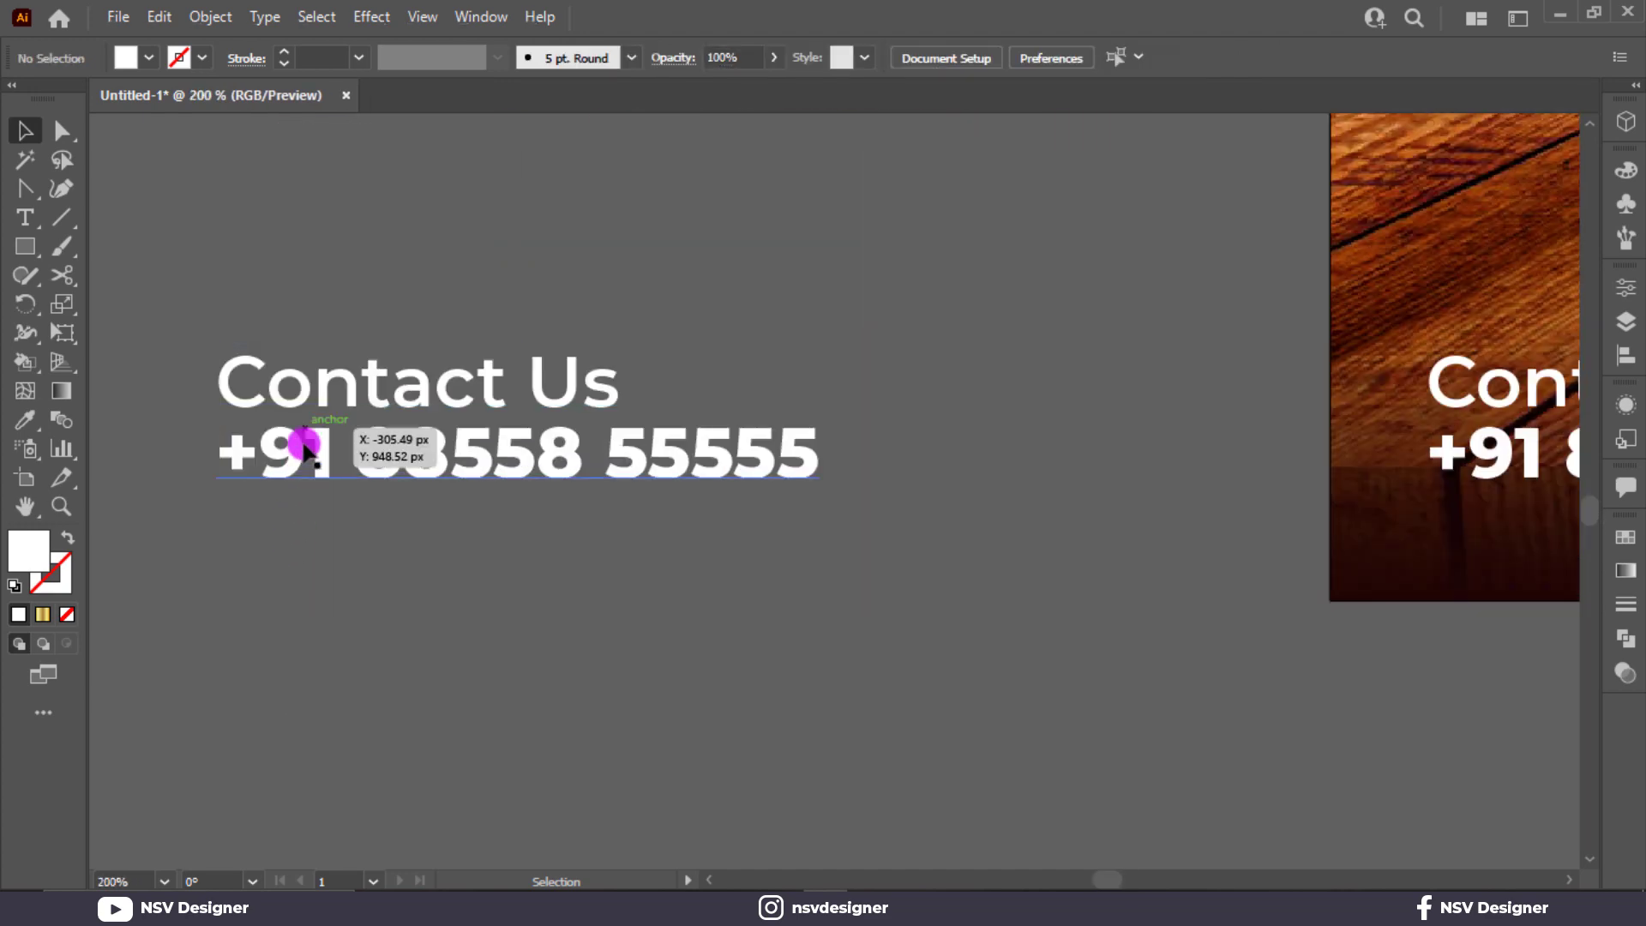
click(307, 444)
triple_click(308, 387)
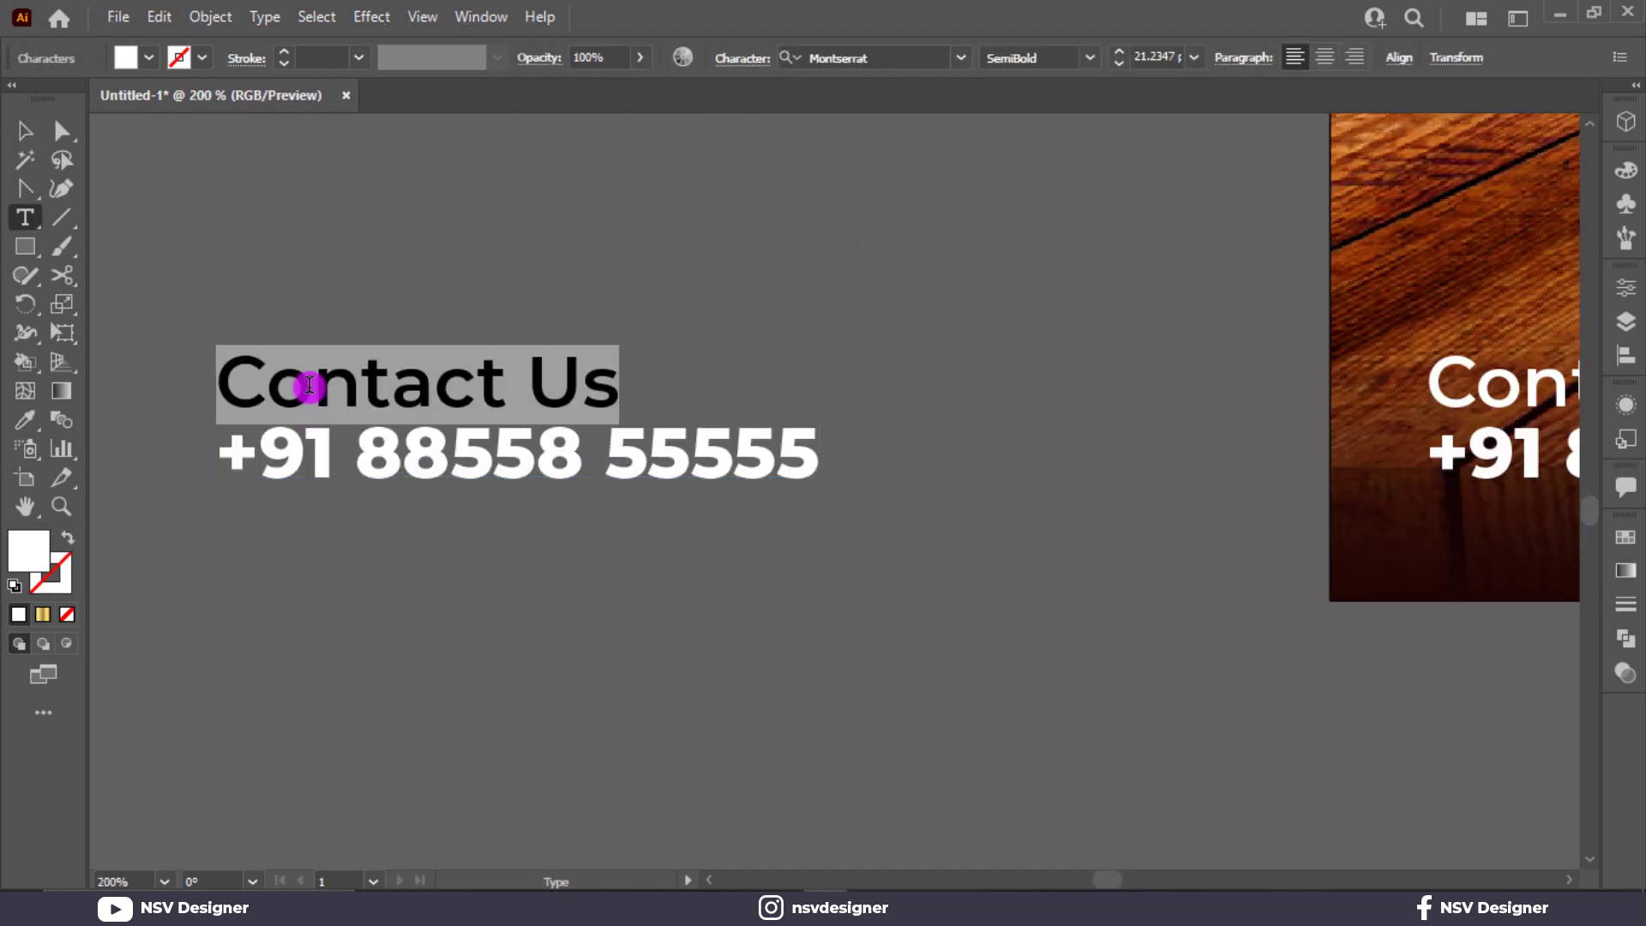
text(W)
key(BackSpace)
key(BackSpace)
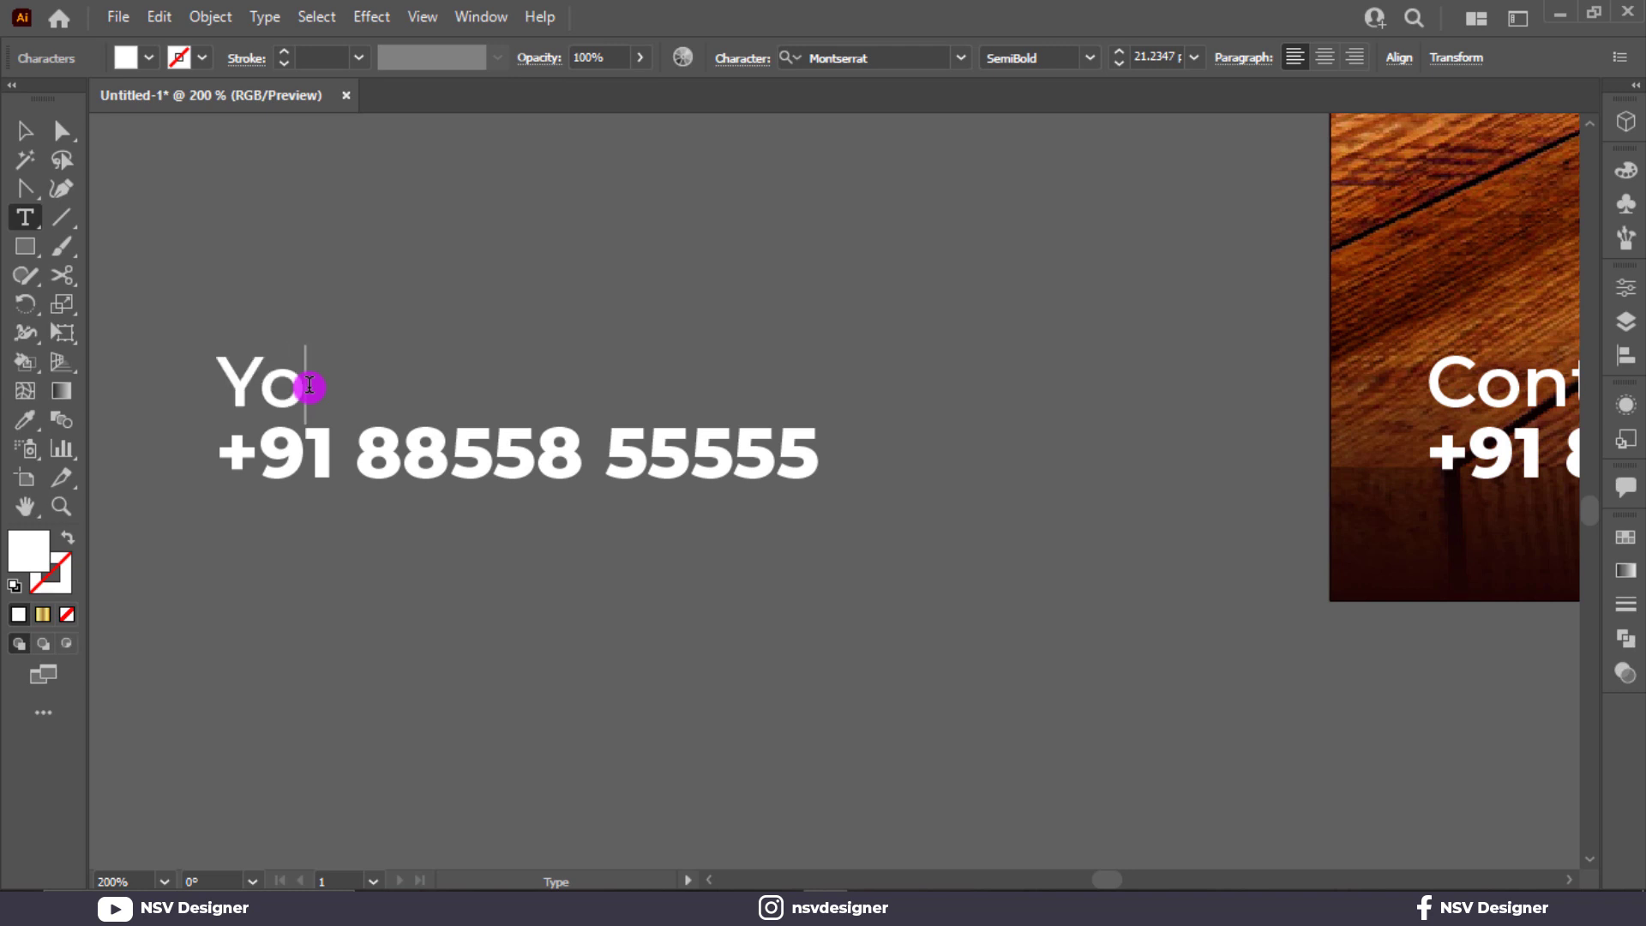
text(Your Web)
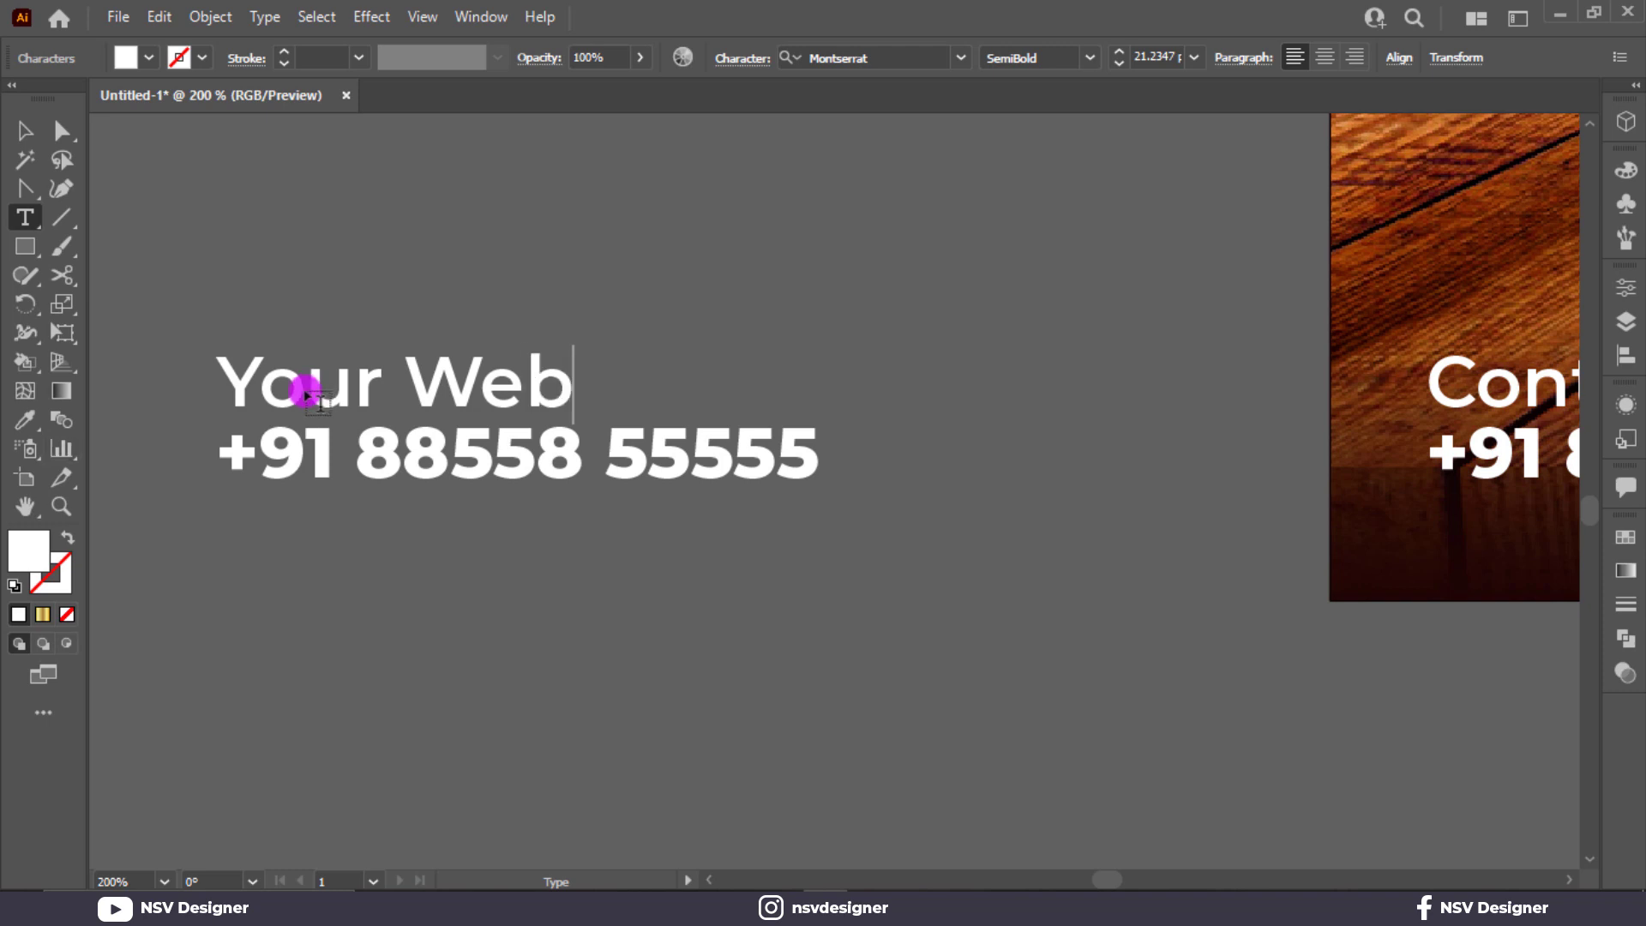
drag(230, 446, 827, 415)
text(www)
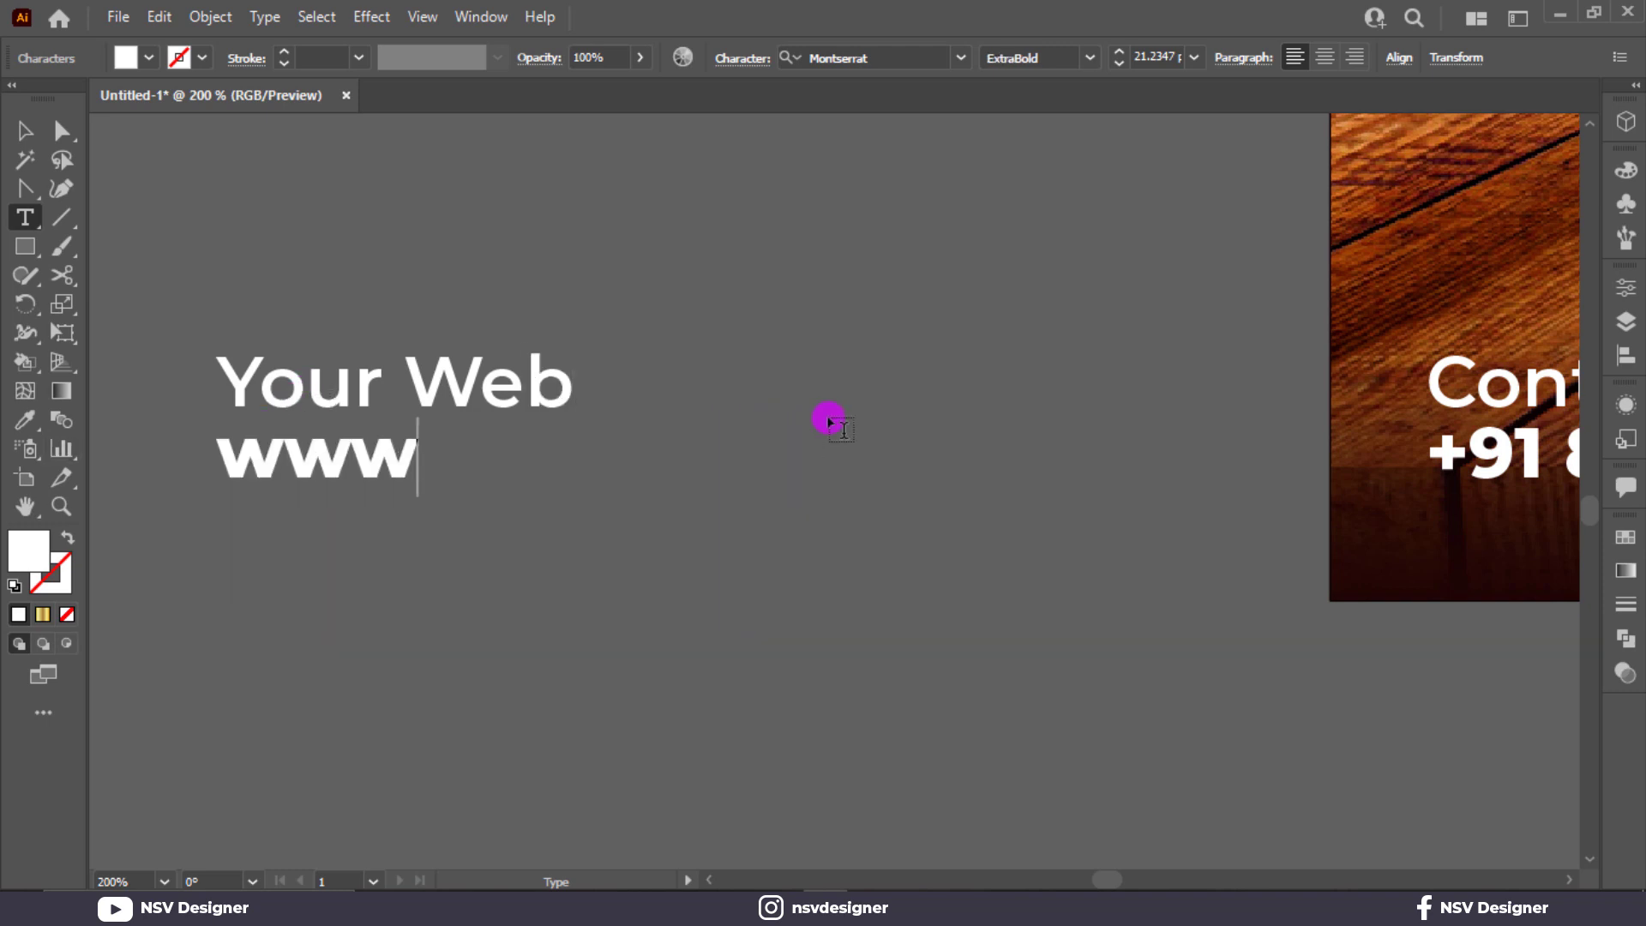
text(.you)
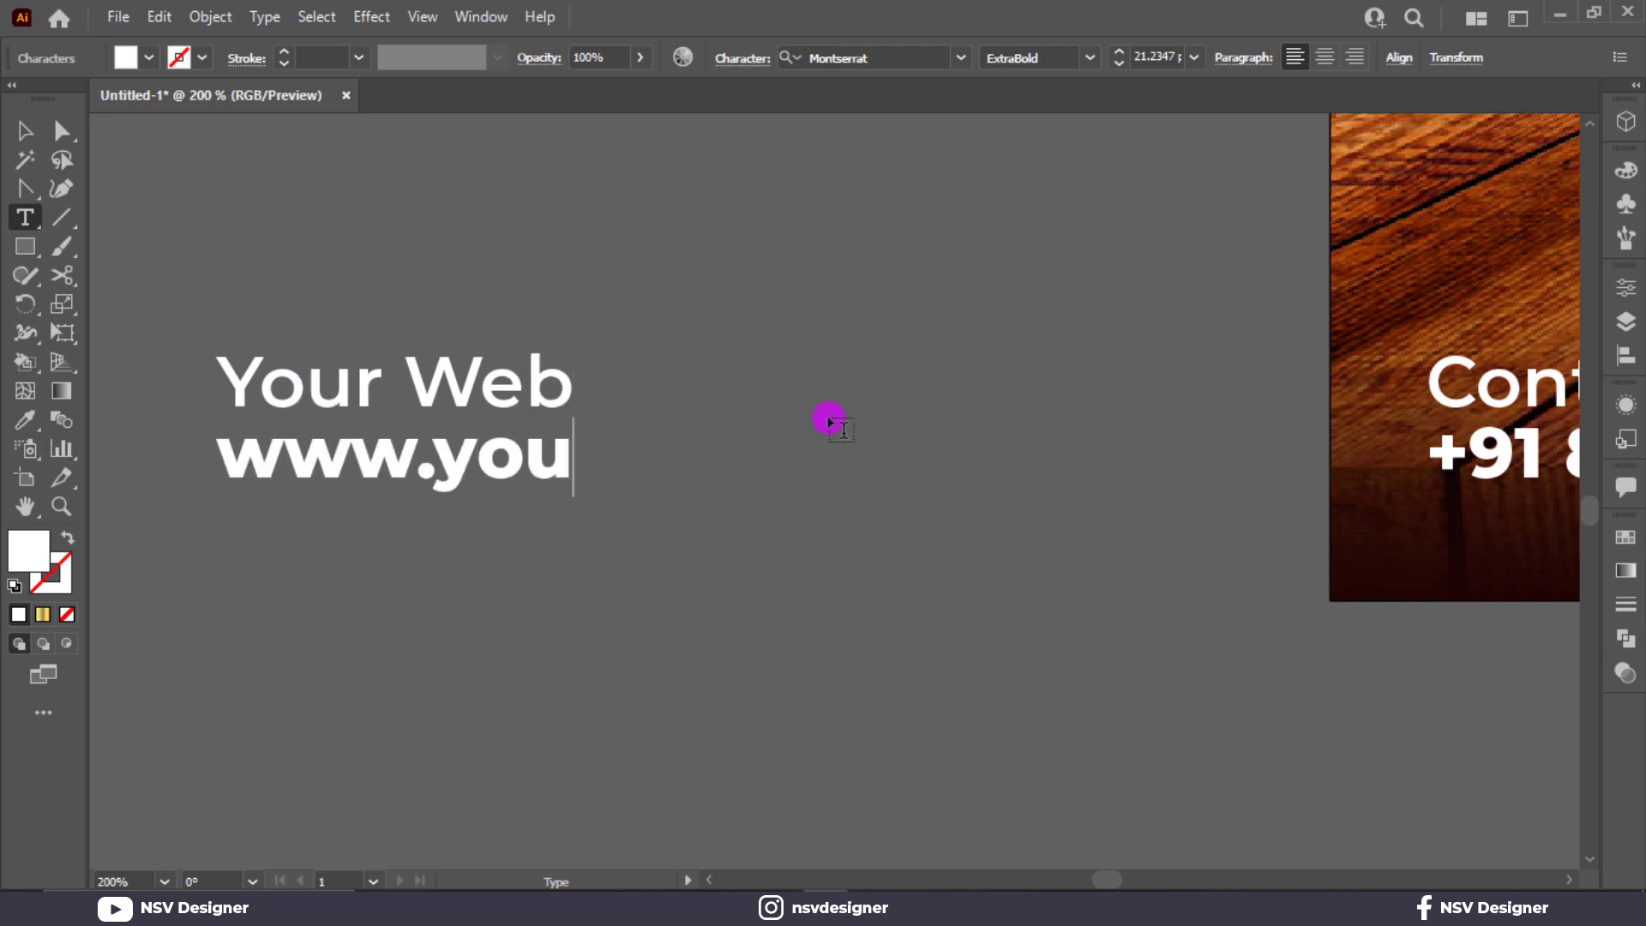
text(er)
text(rwe)
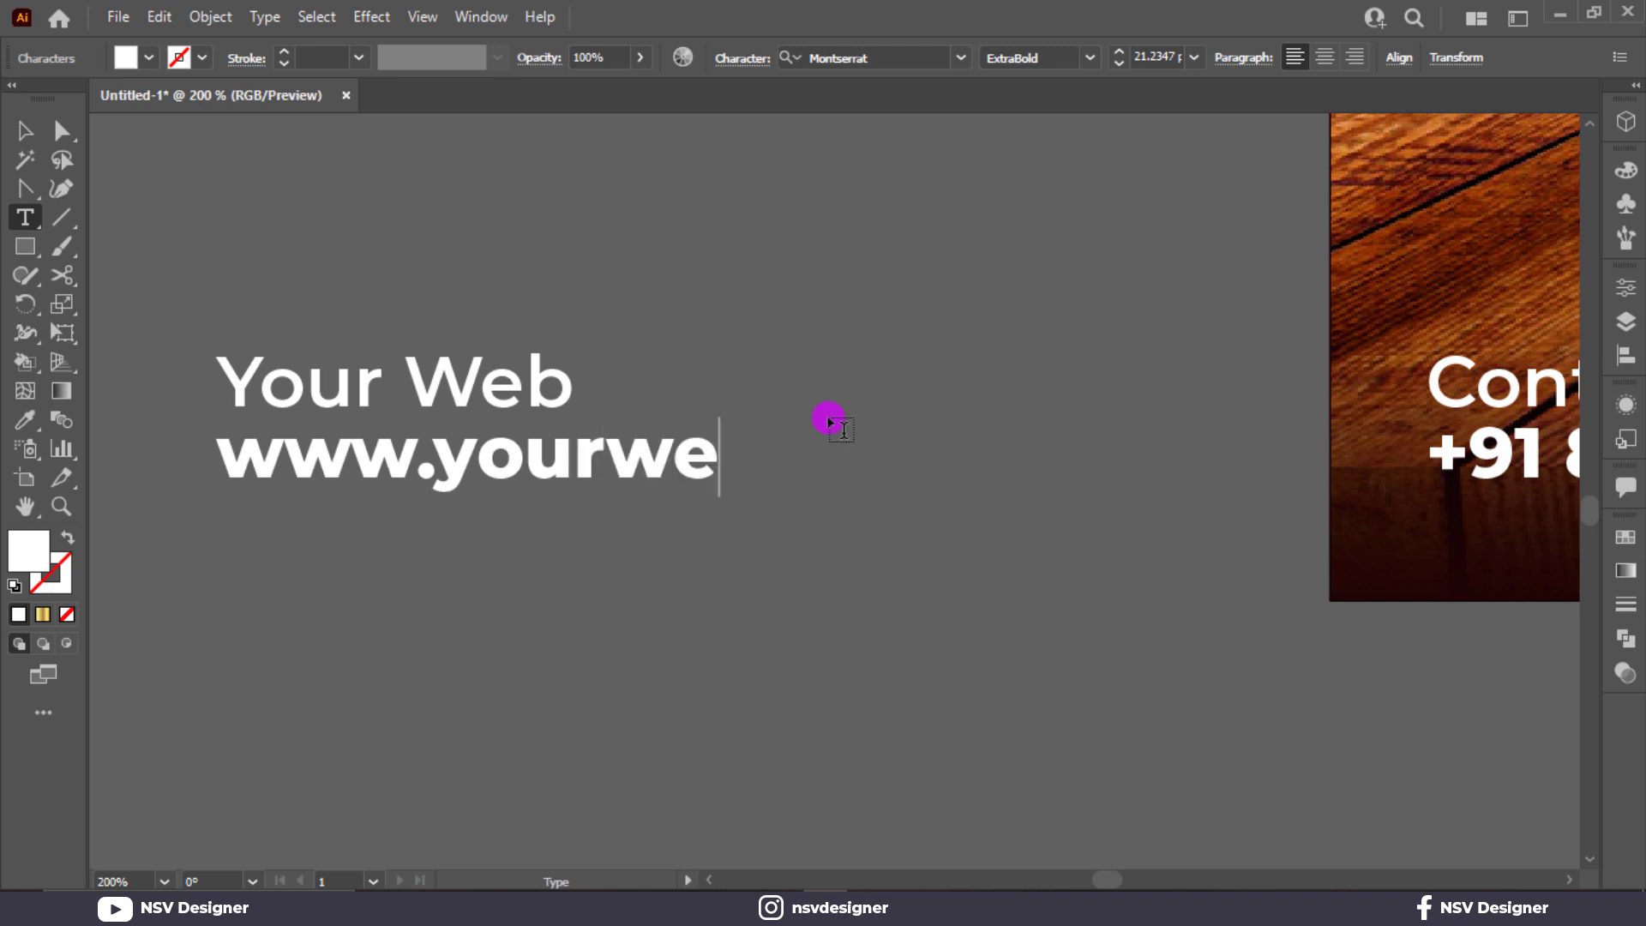
text(bsite)
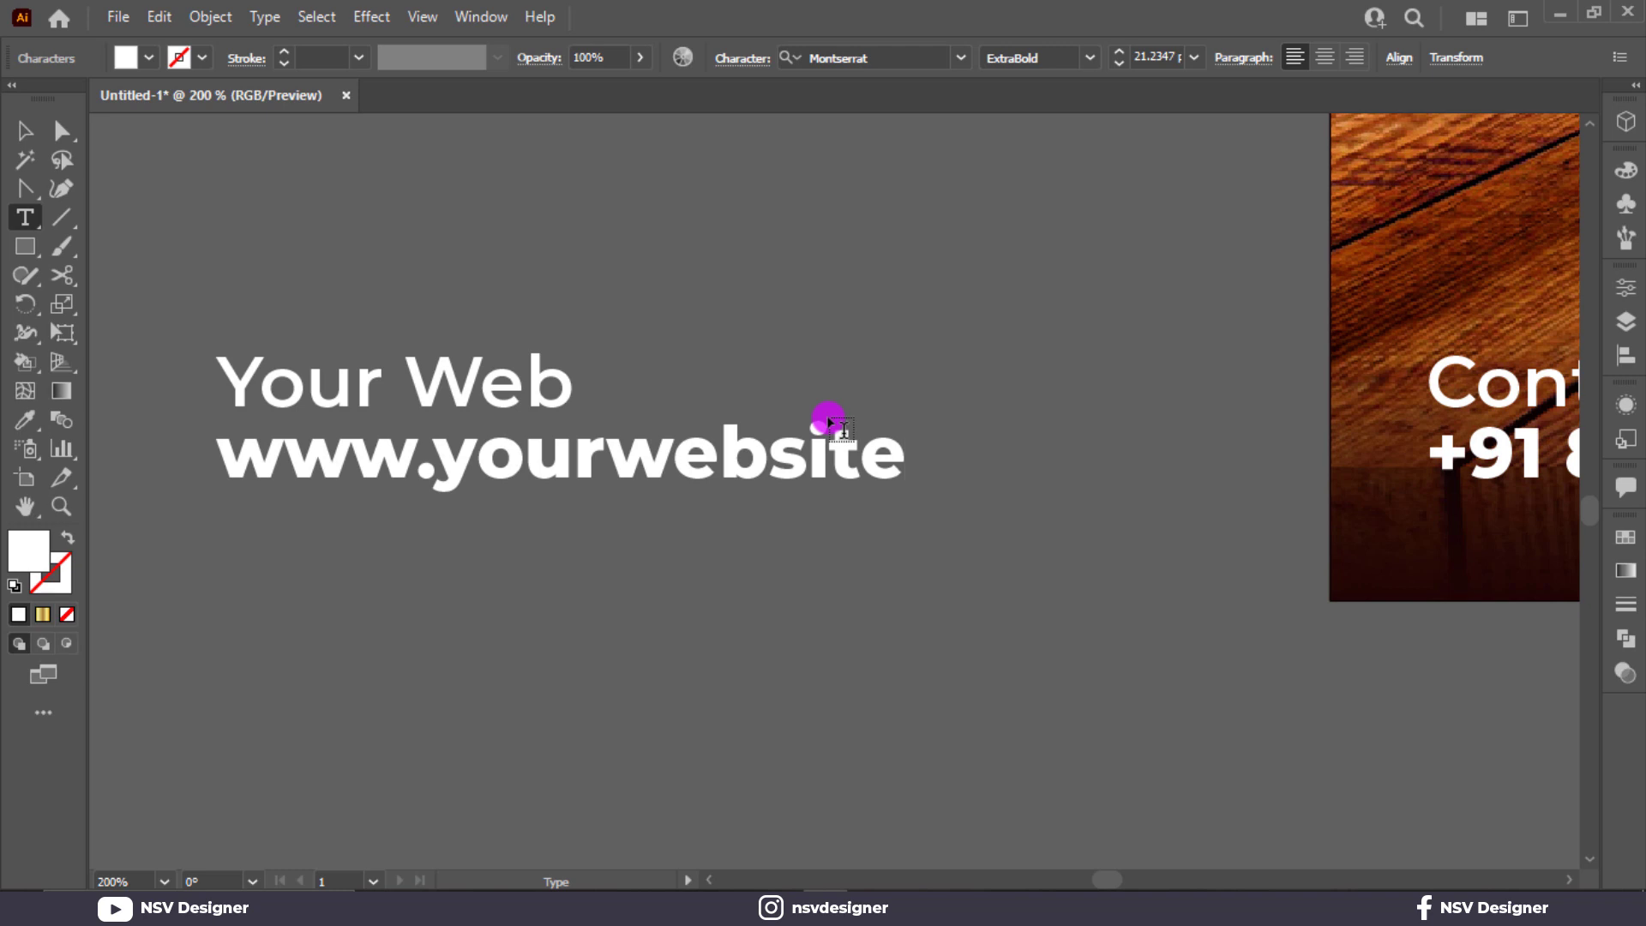
text(.com)
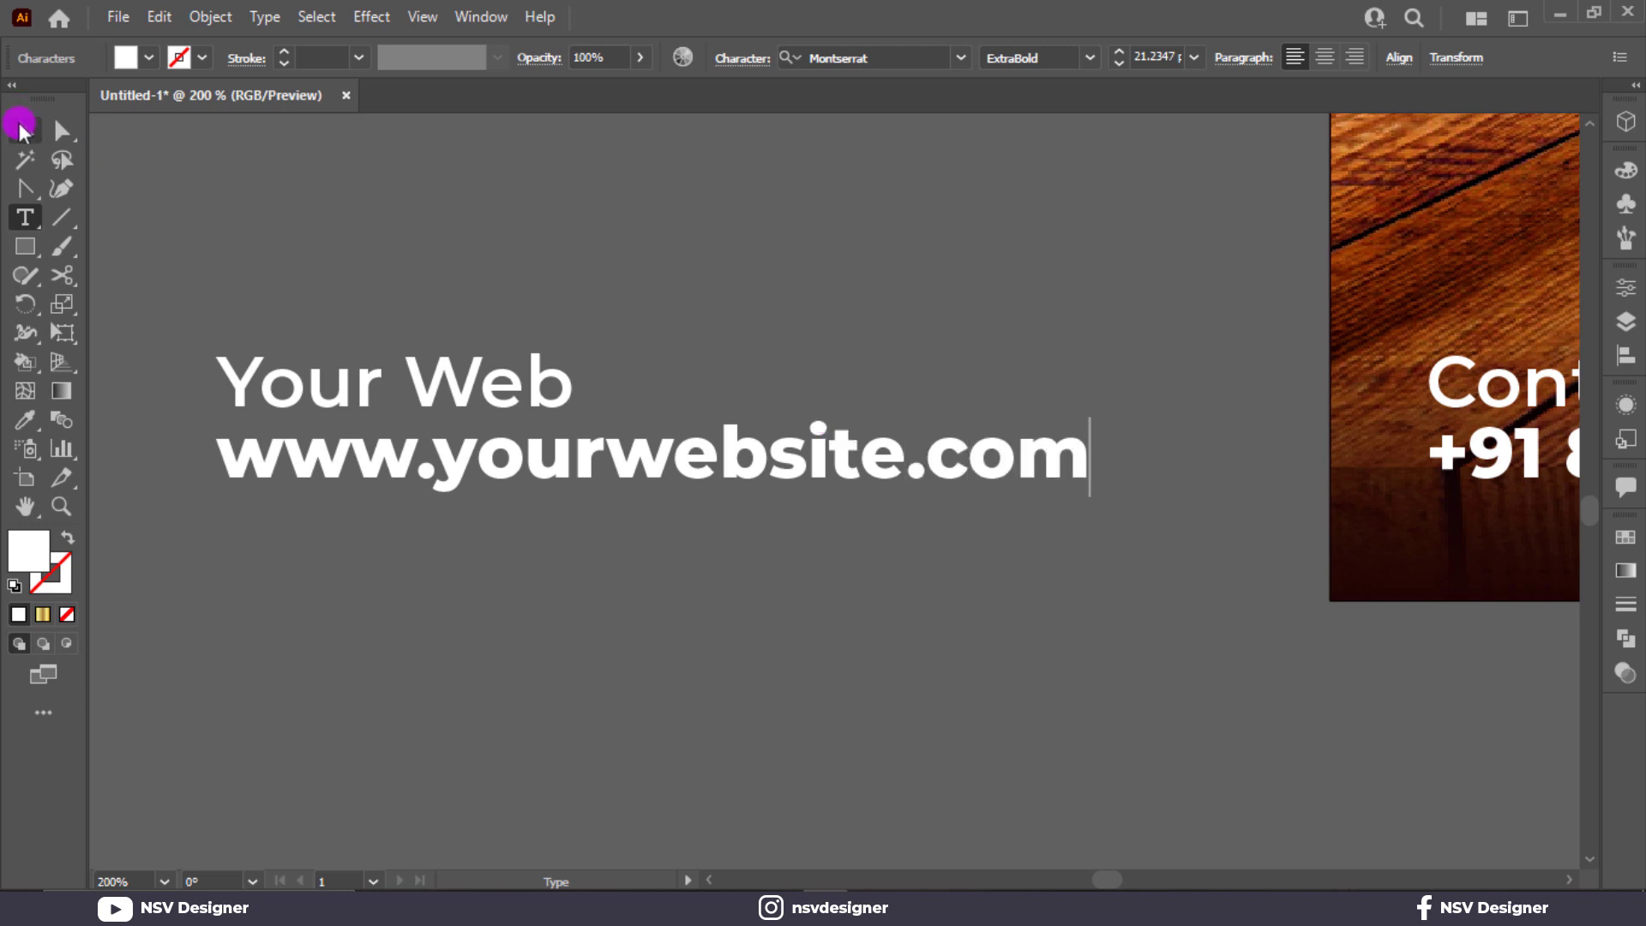
Step: Align the Your Web and website lines on their right edges via the Align panel
click(22, 129)
drag(463, 379, 919, 371)
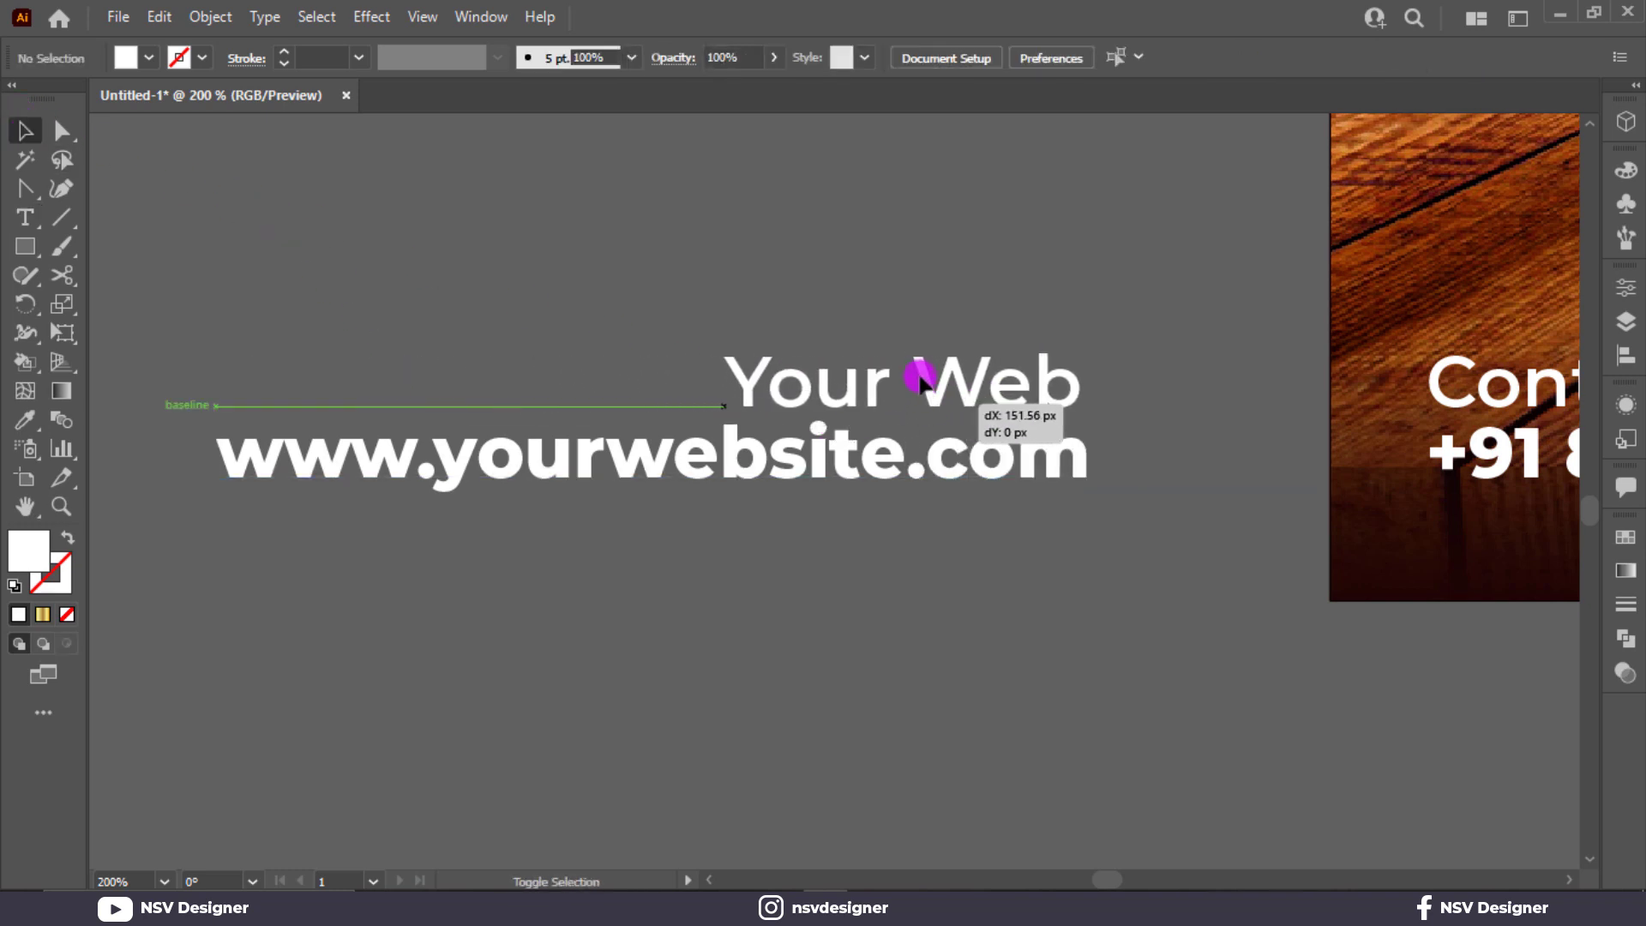
click(994, 525)
drag(992, 257, 1073, 552)
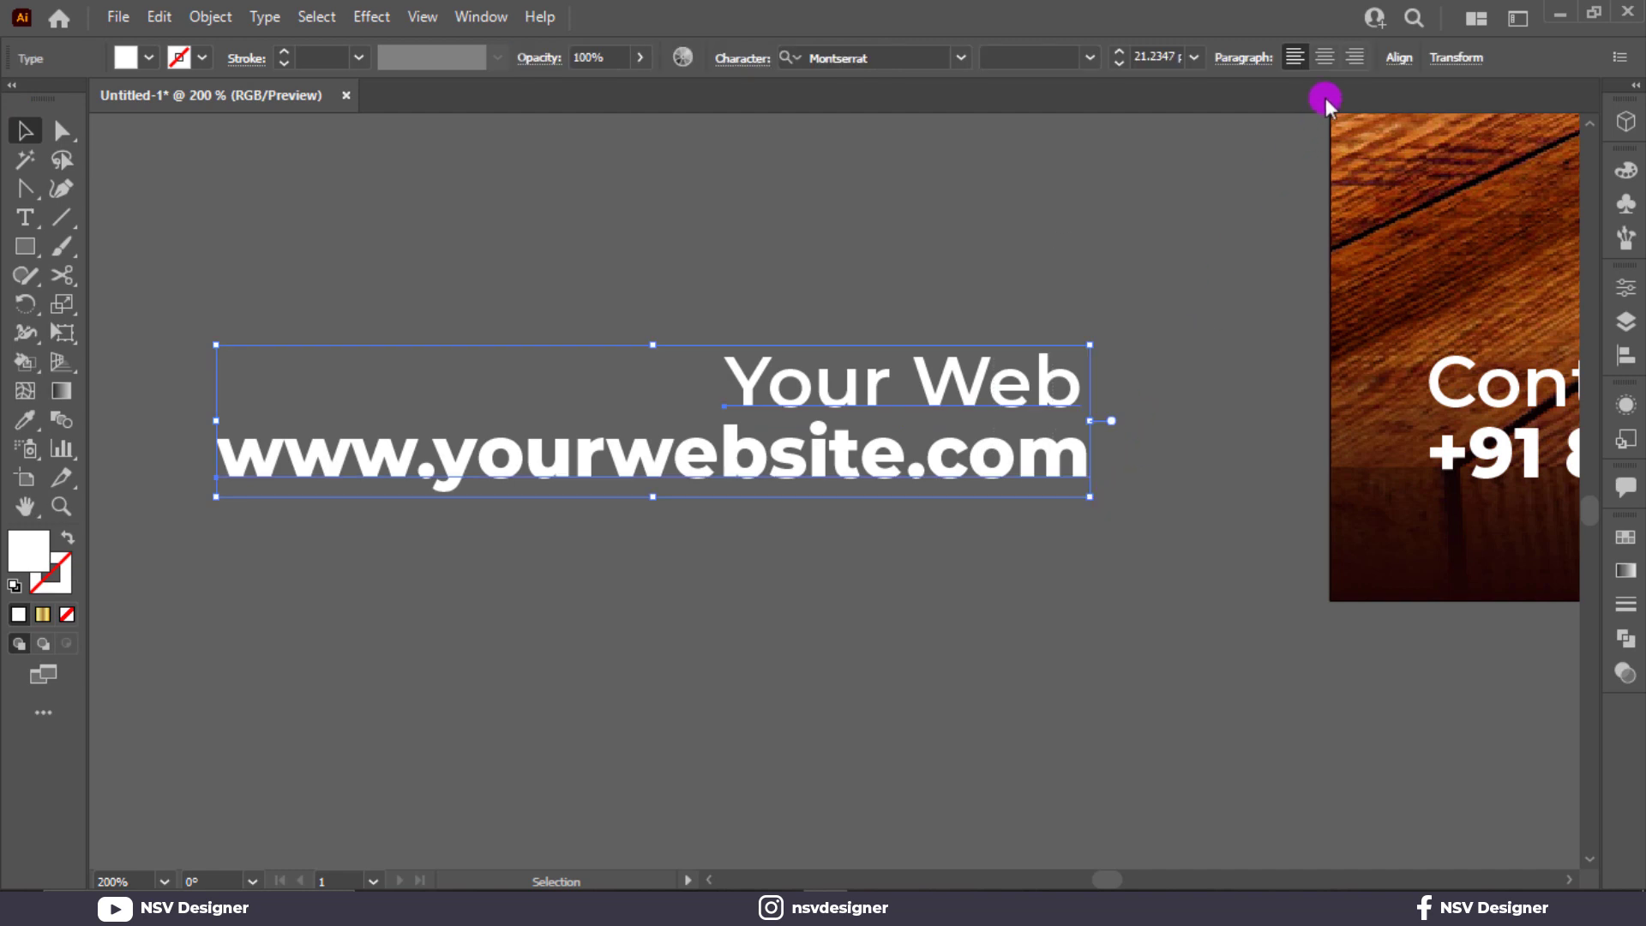
click(1355, 57)
key(ctrl+z)
click(1399, 57)
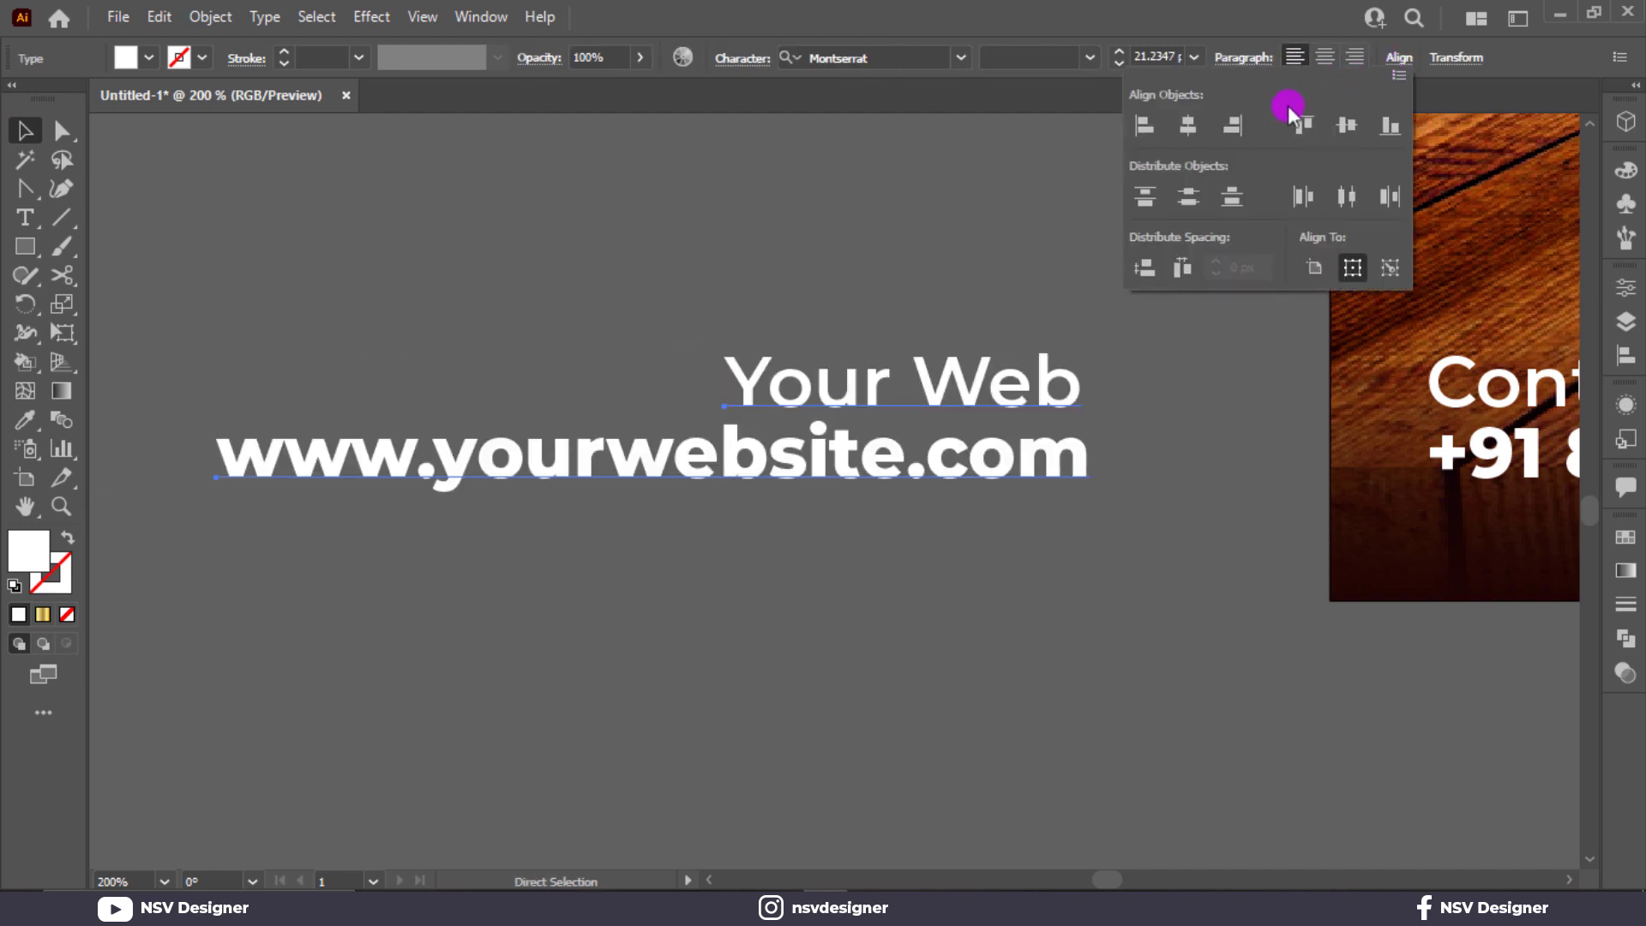
click(1232, 126)
click(904, 258)
key(ctrl+0)
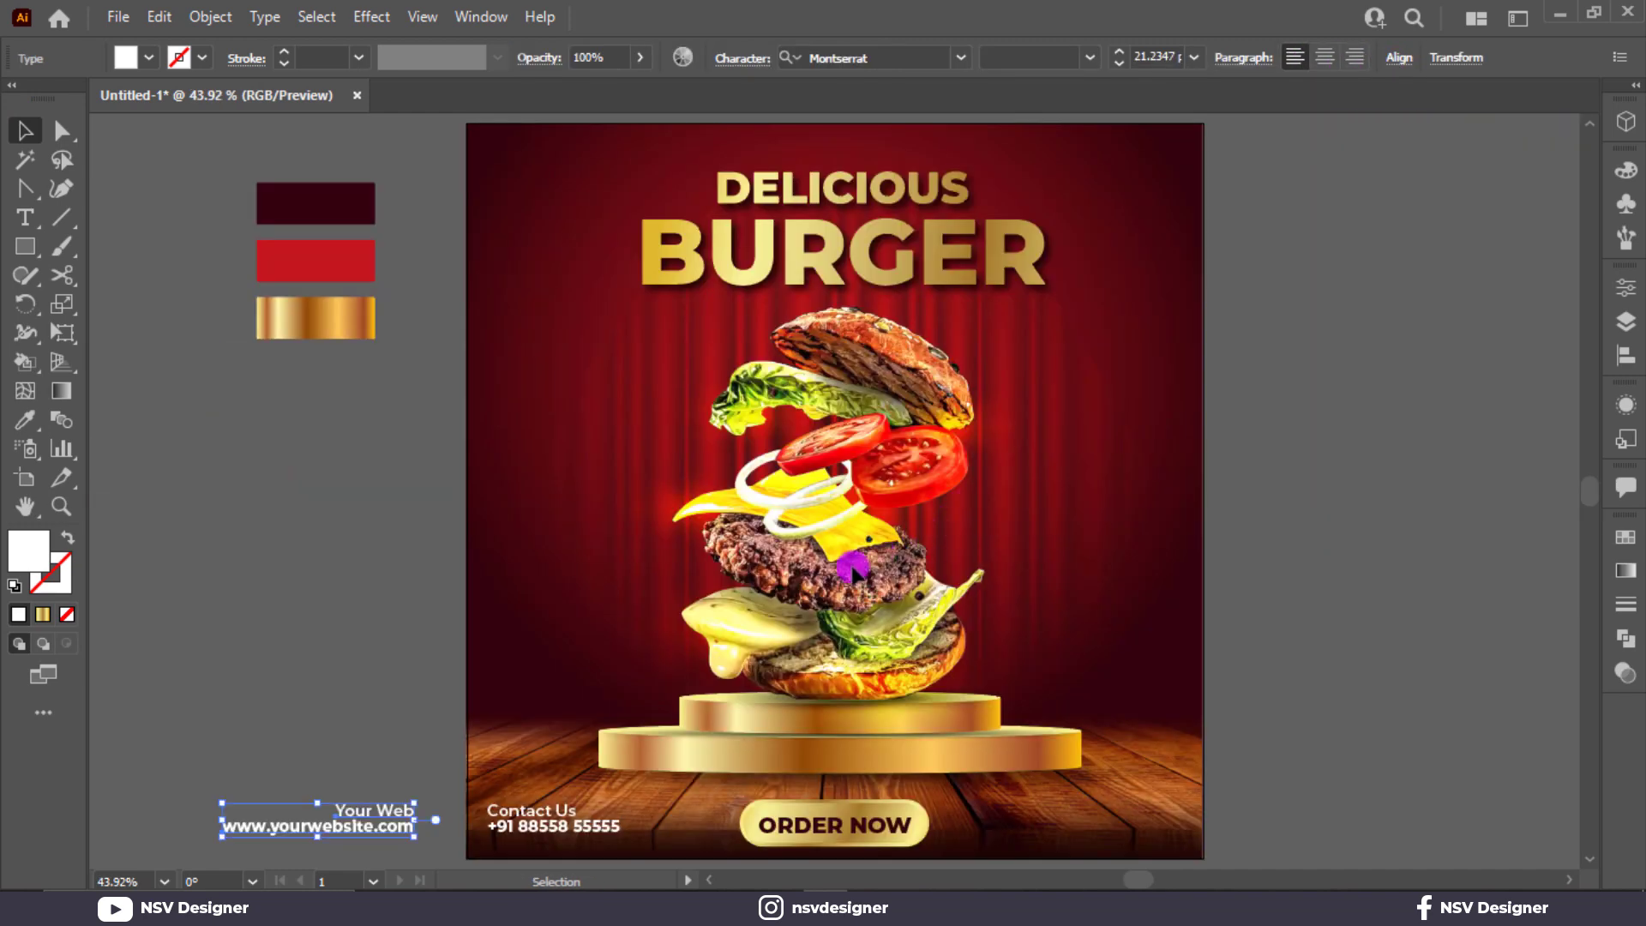
Step: Group the website text and move it to the poster's bottom-right corner
key(ctrl+g)
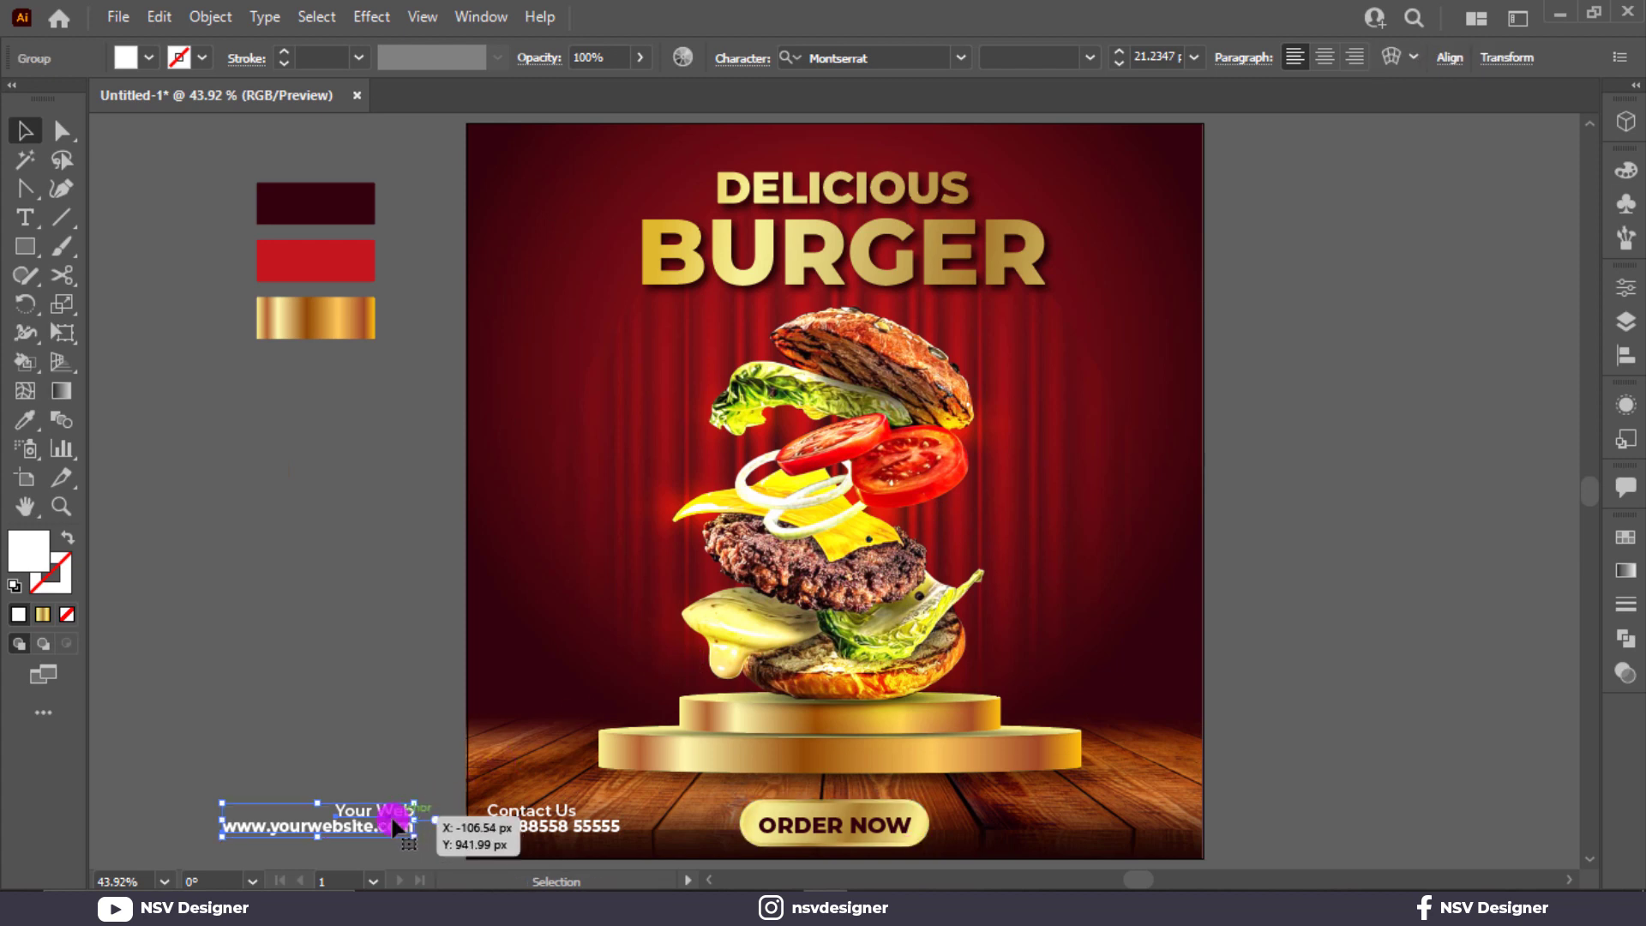
drag(391, 822, 1160, 822)
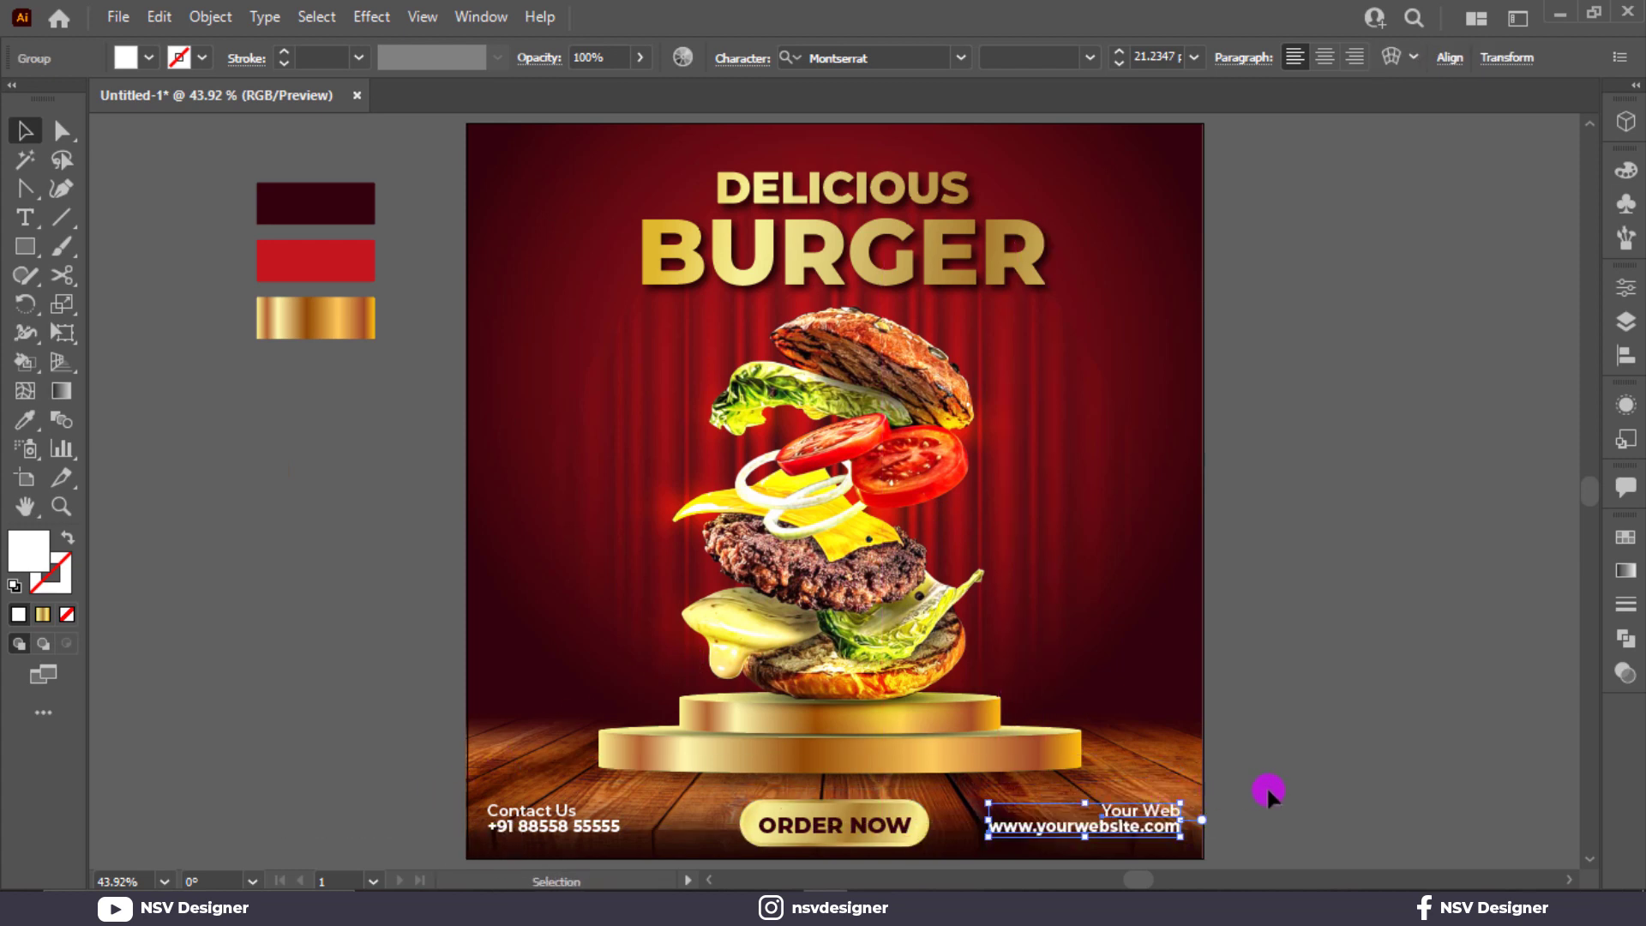
click(1267, 788)
drag(744, 790, 845, 827)
key(ctrl+z)
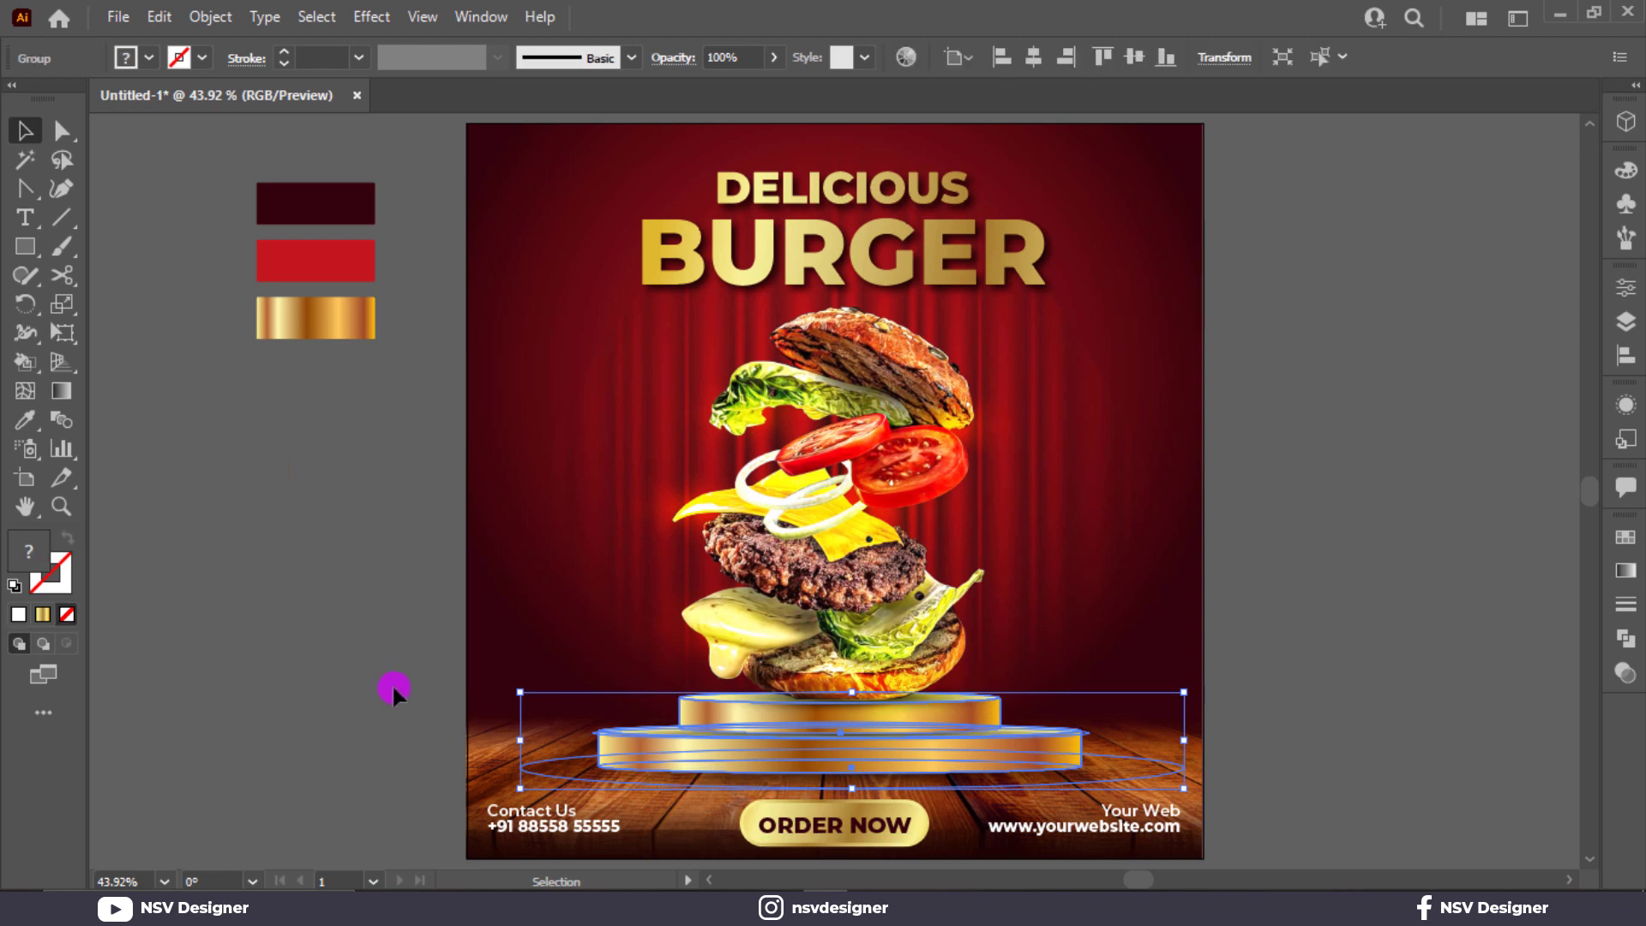
click(393, 682)
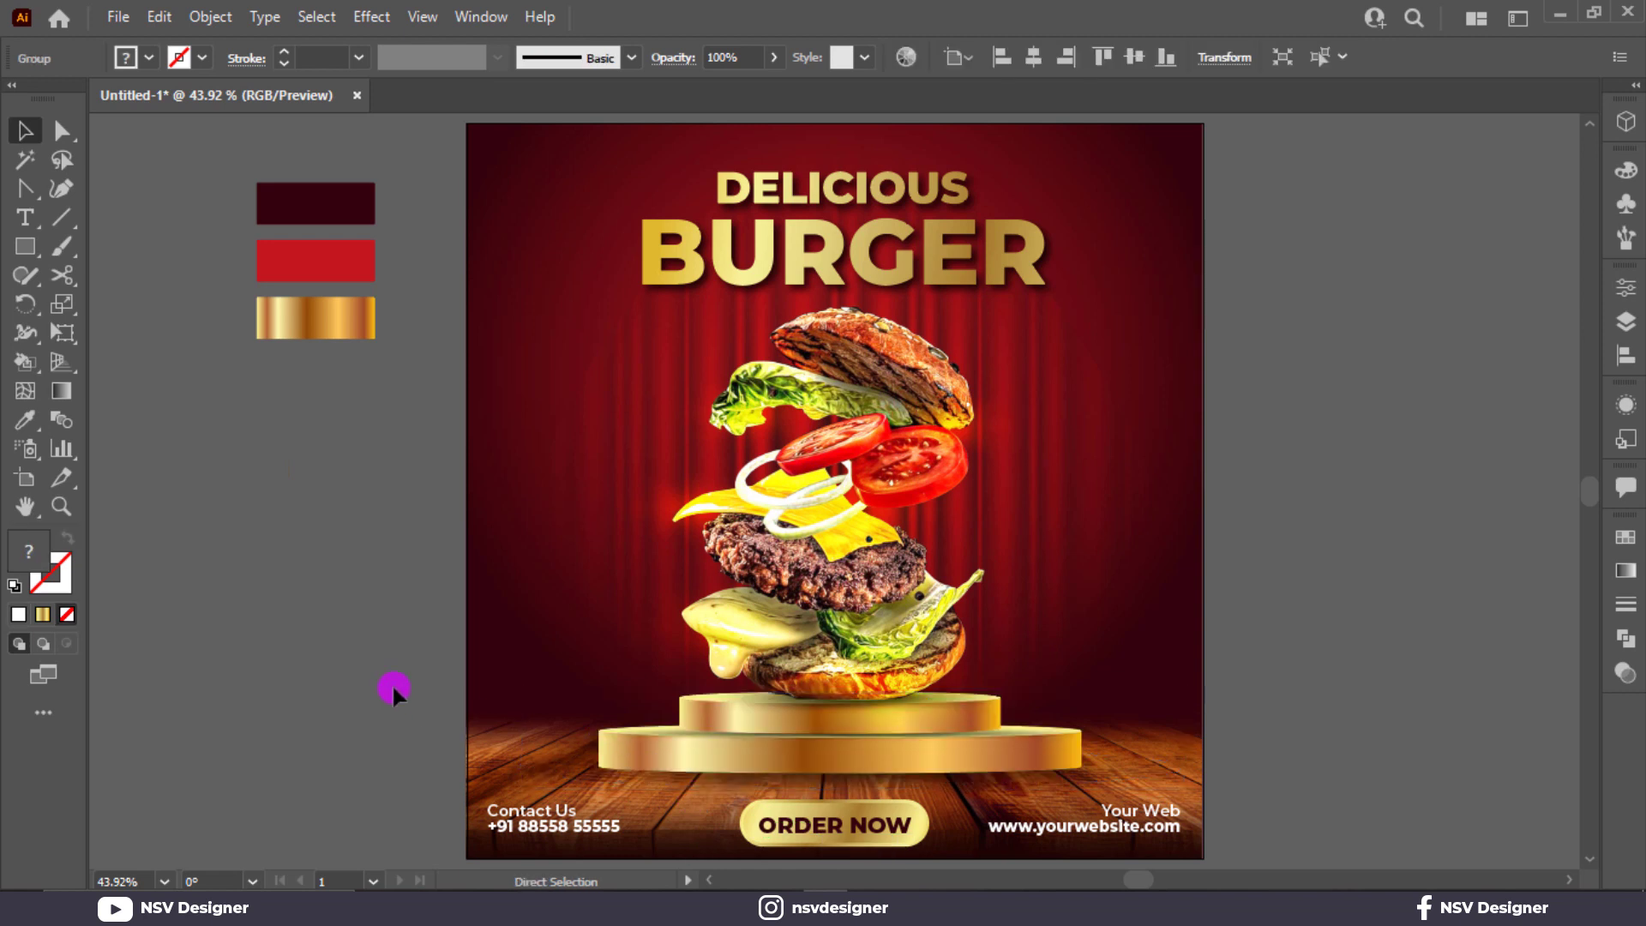
Step: Vertically centre-align ORDER NOW, the contact details and the website text
click(823, 844)
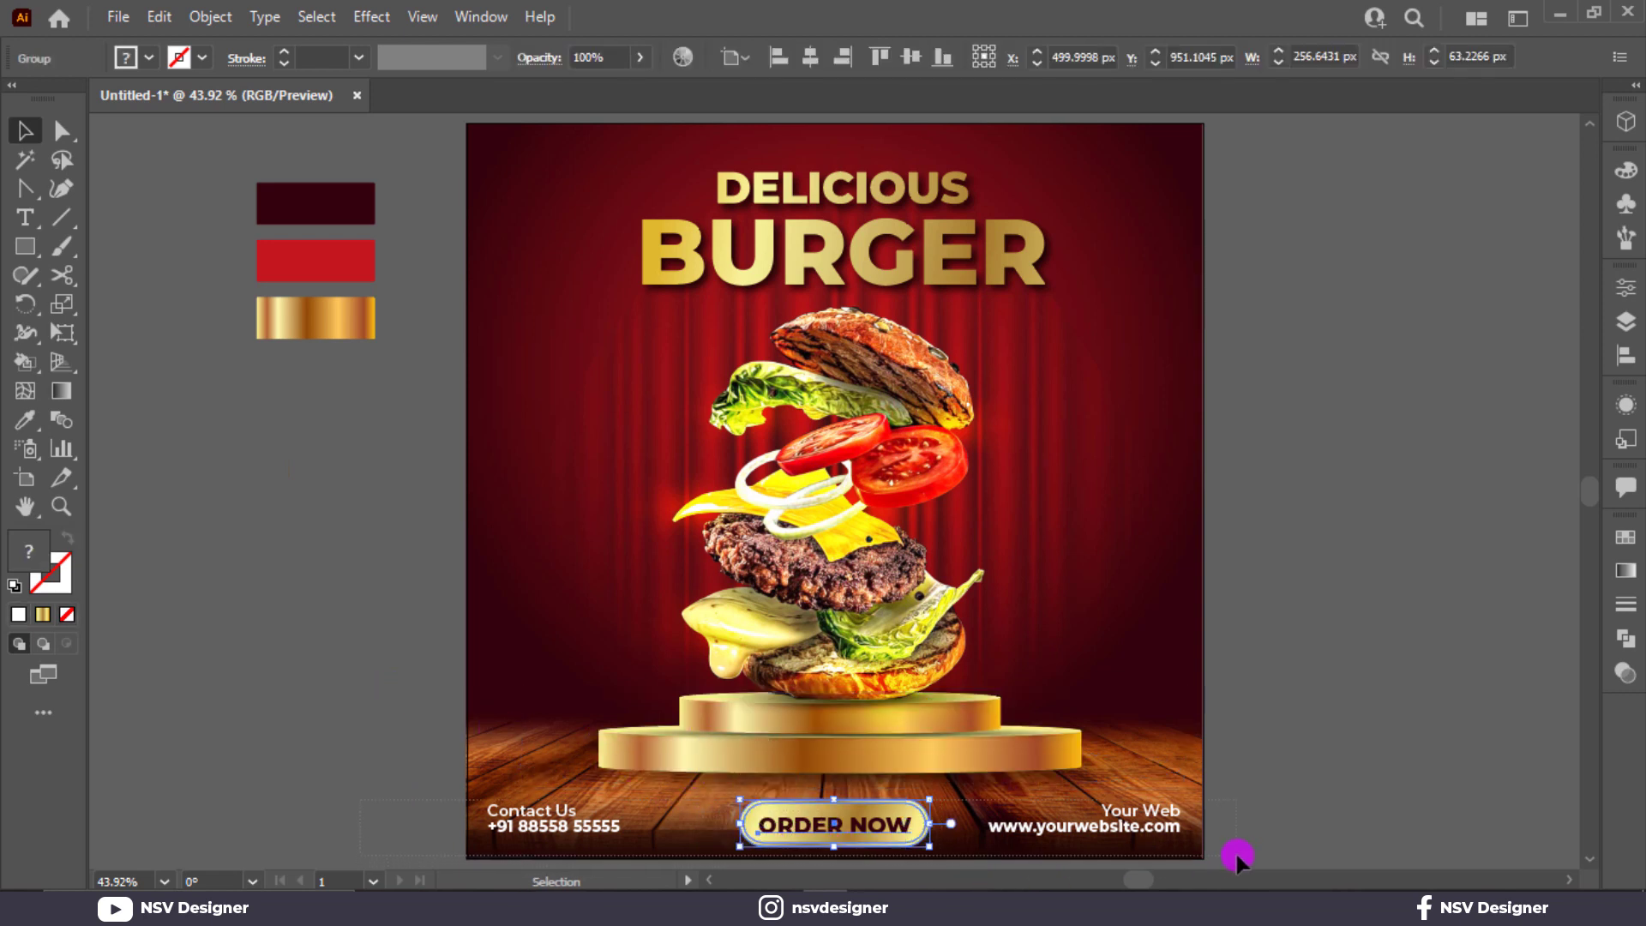
drag(1238, 858, 1213, 803)
click(912, 59)
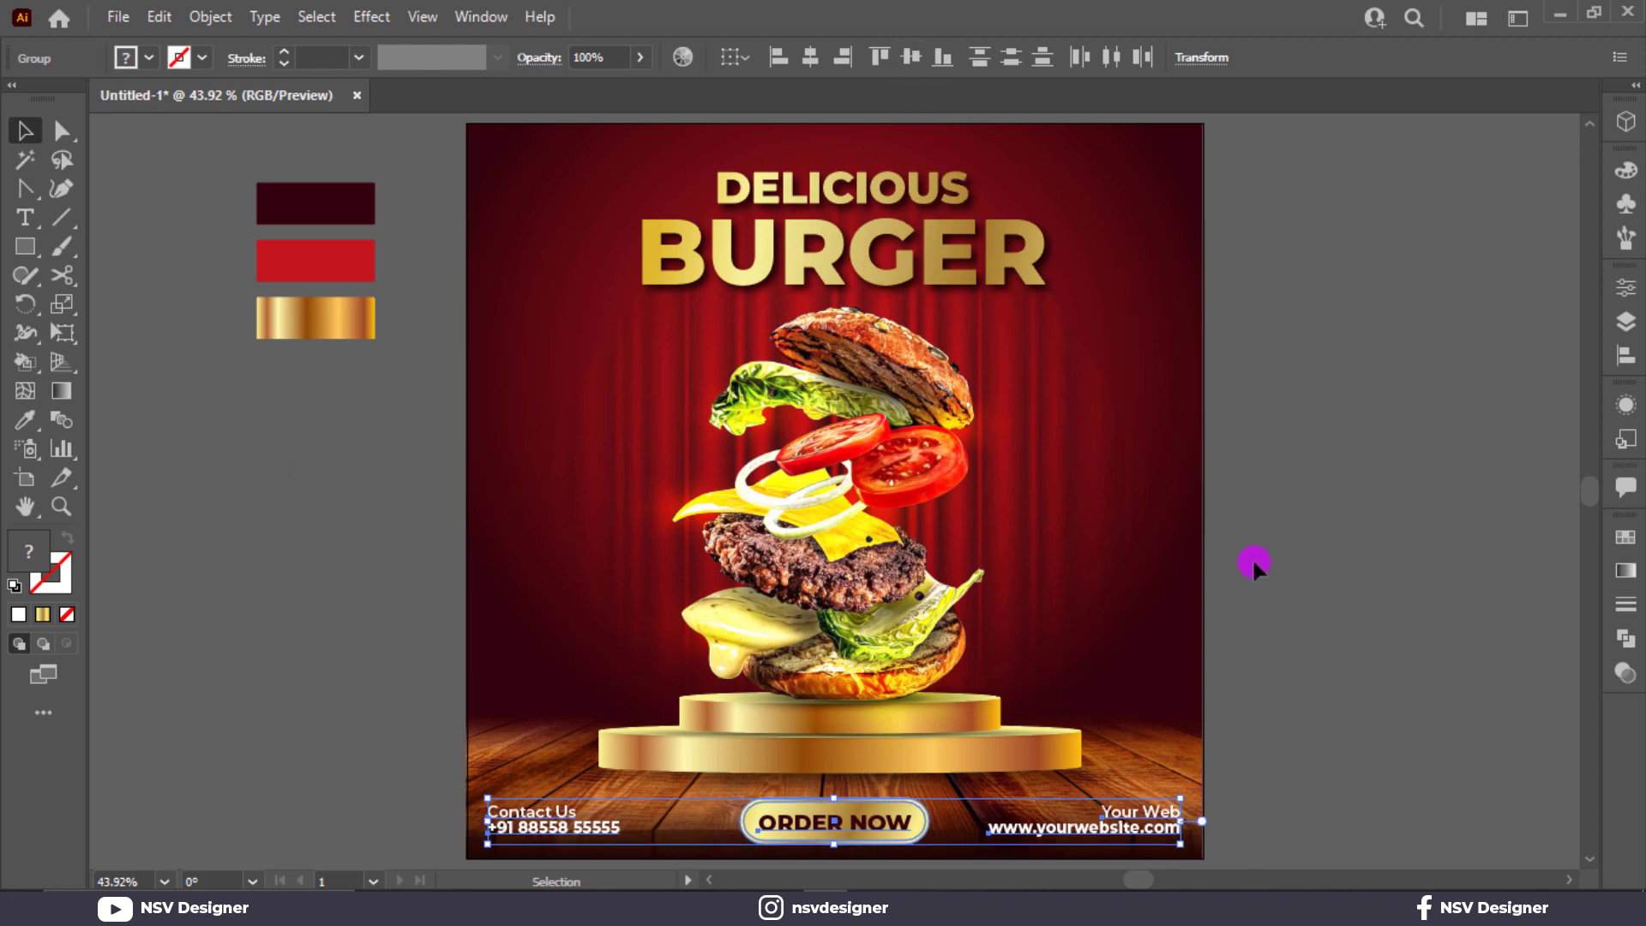
click(1328, 663)
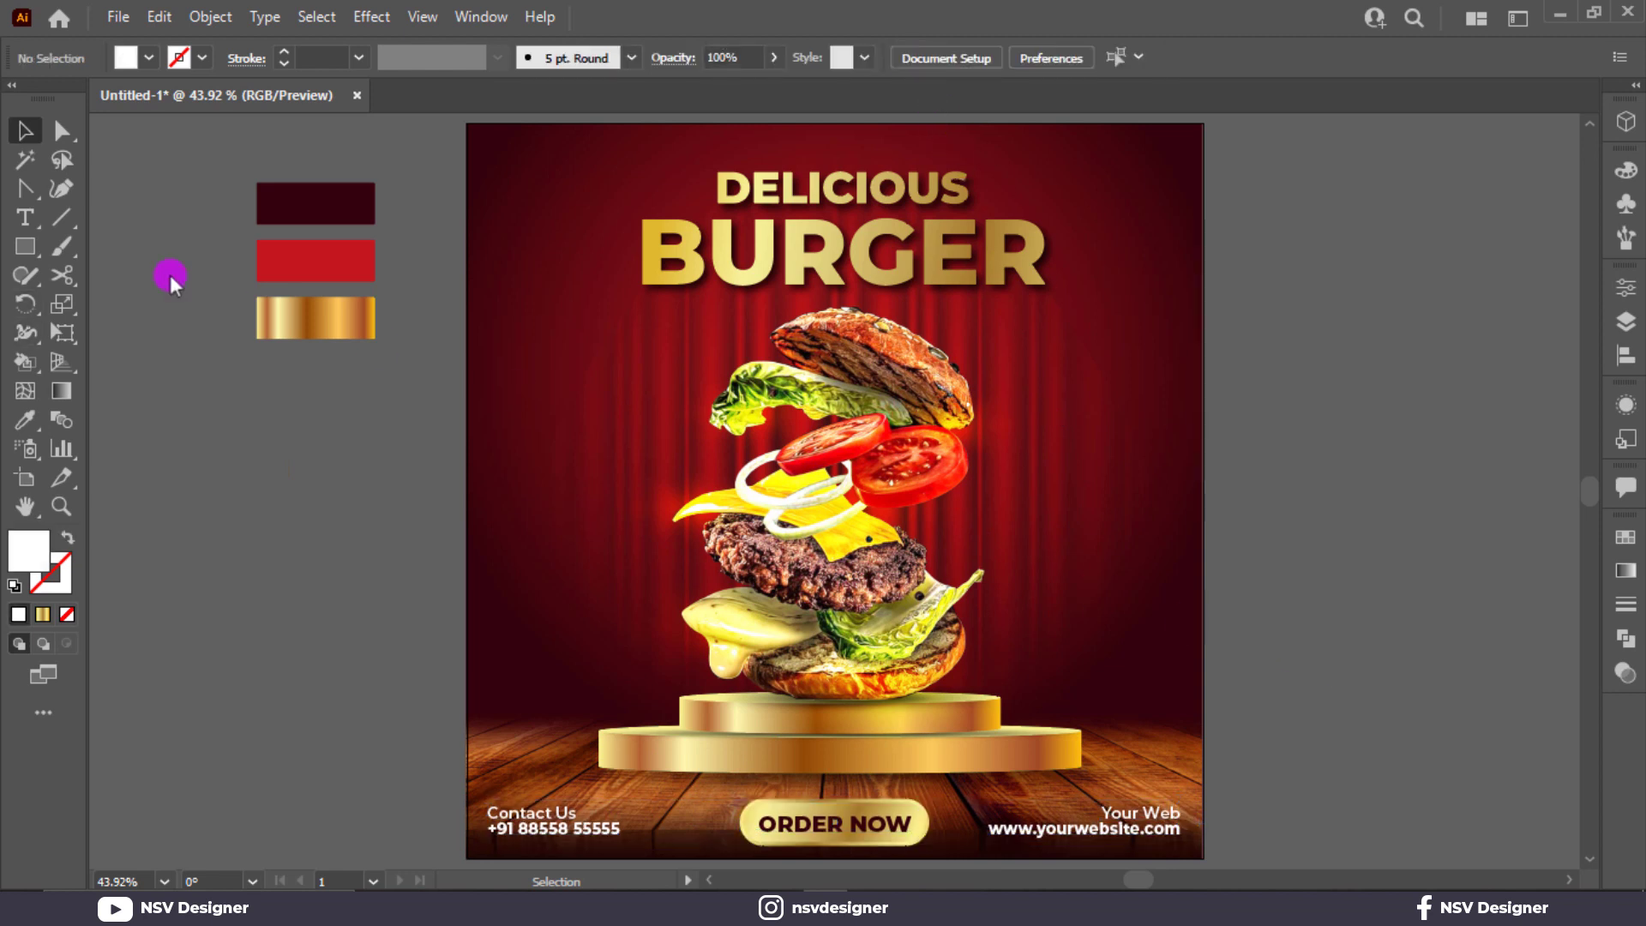
Step: Type LOGO on the pasteboard and add a duplicate line reading HERE, stretched to match its width
key(t)
click(168, 442)
text(LOGO)
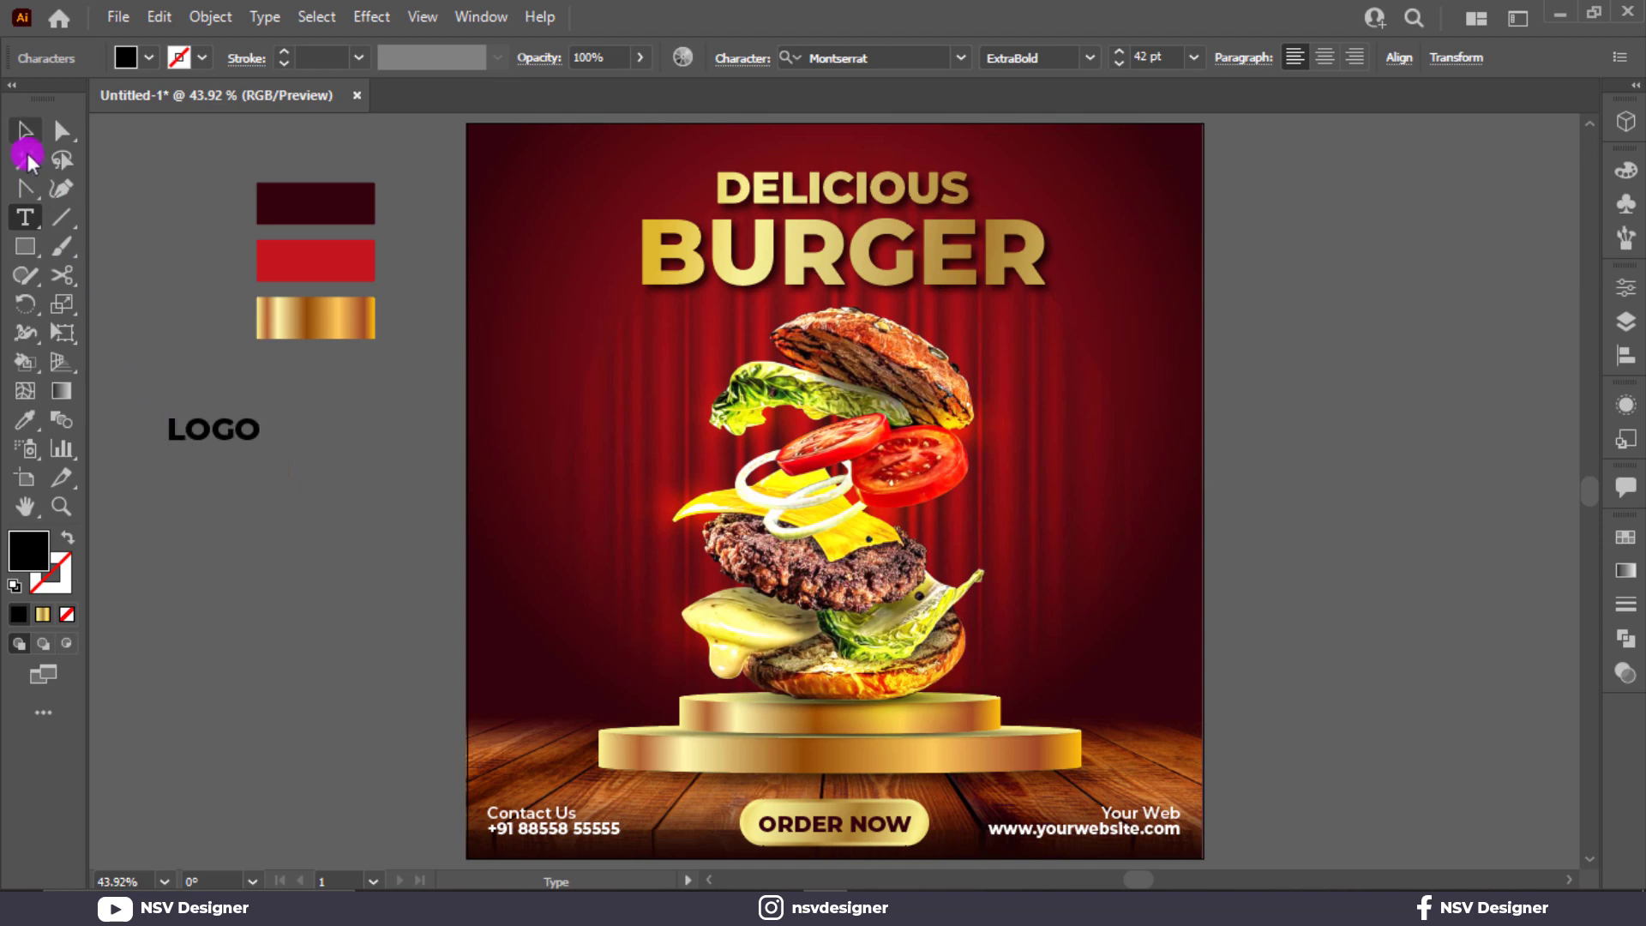
click(26, 135)
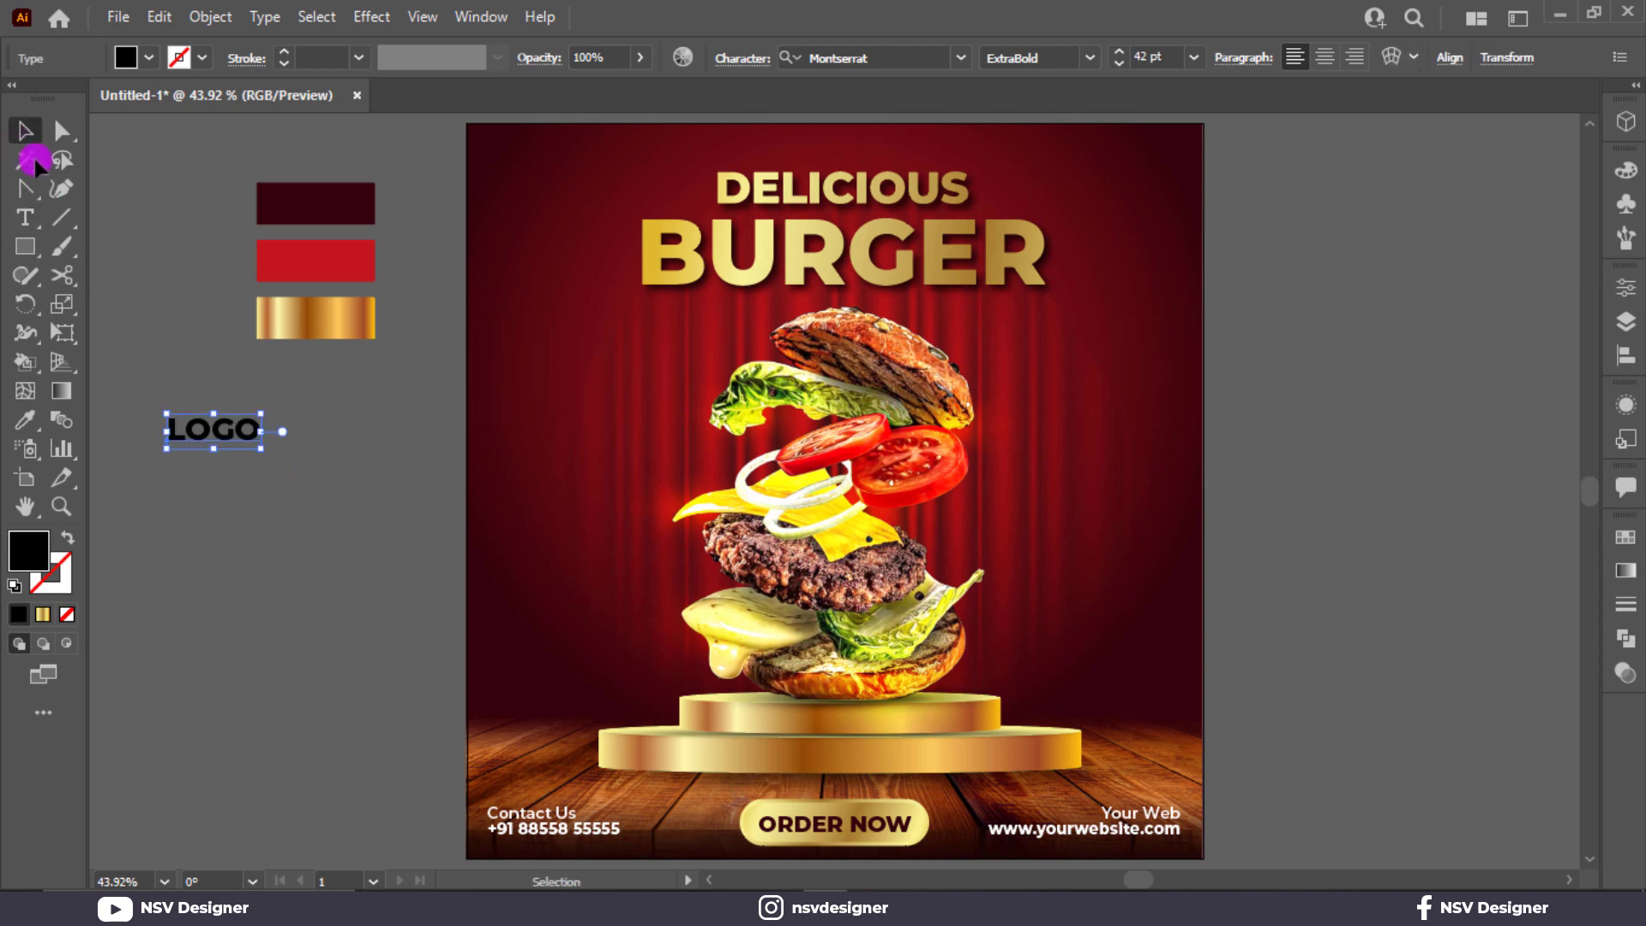
drag(262, 449, 618, 559)
click(263, 435)
scroll(198, 433, up, 5)
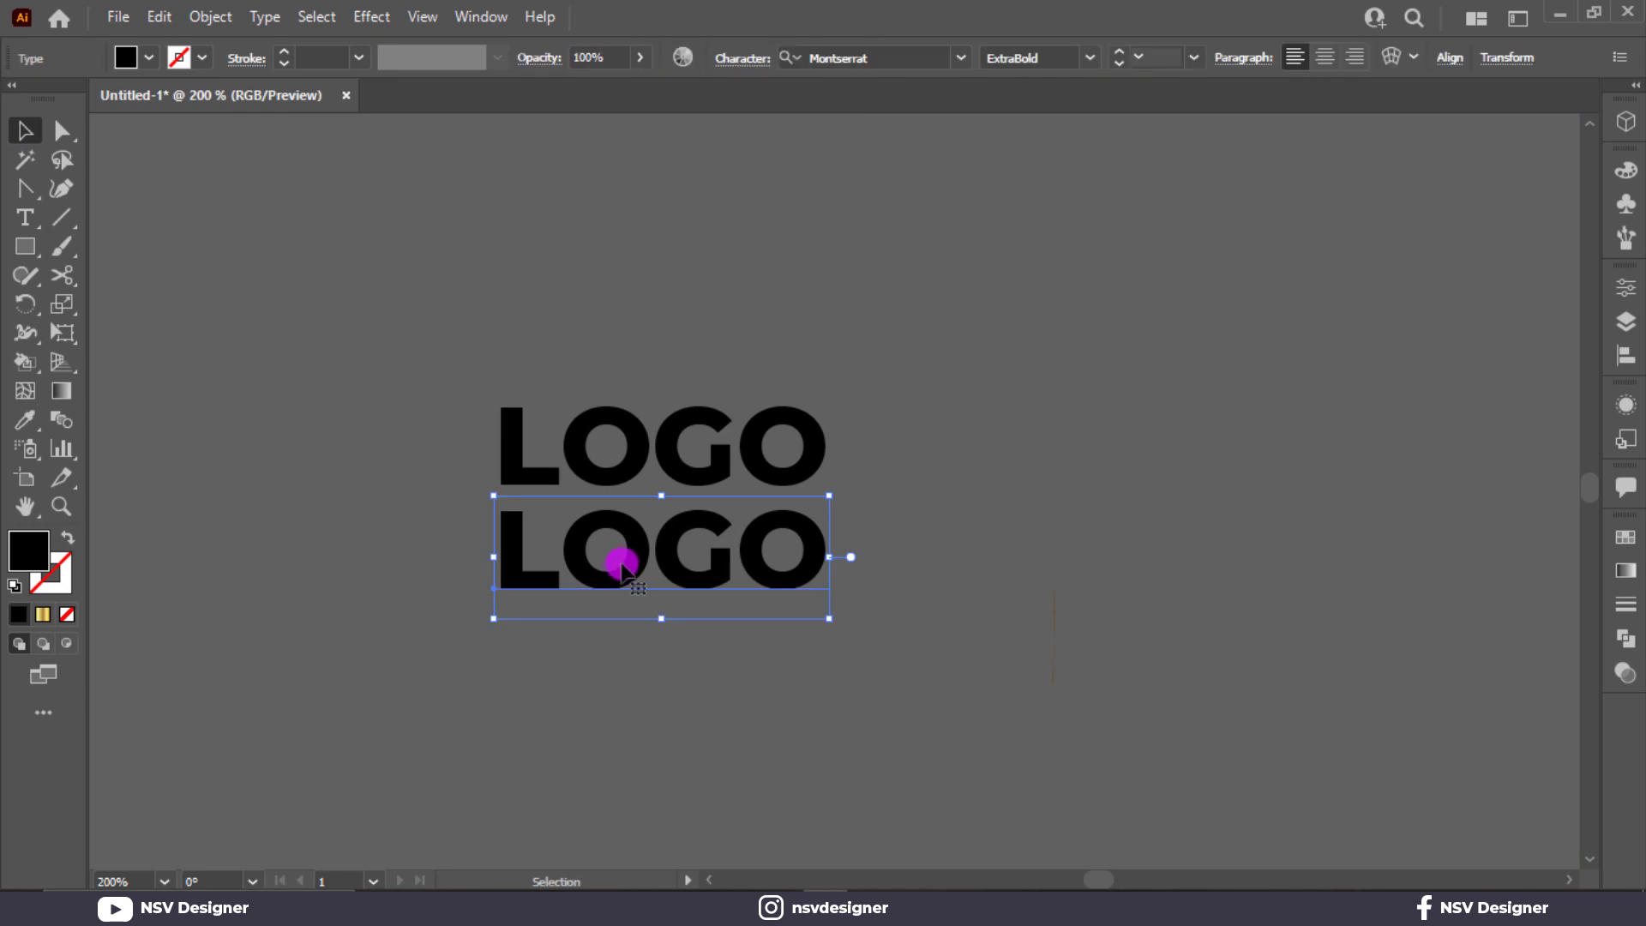
double_click(622, 562)
text(HERE)
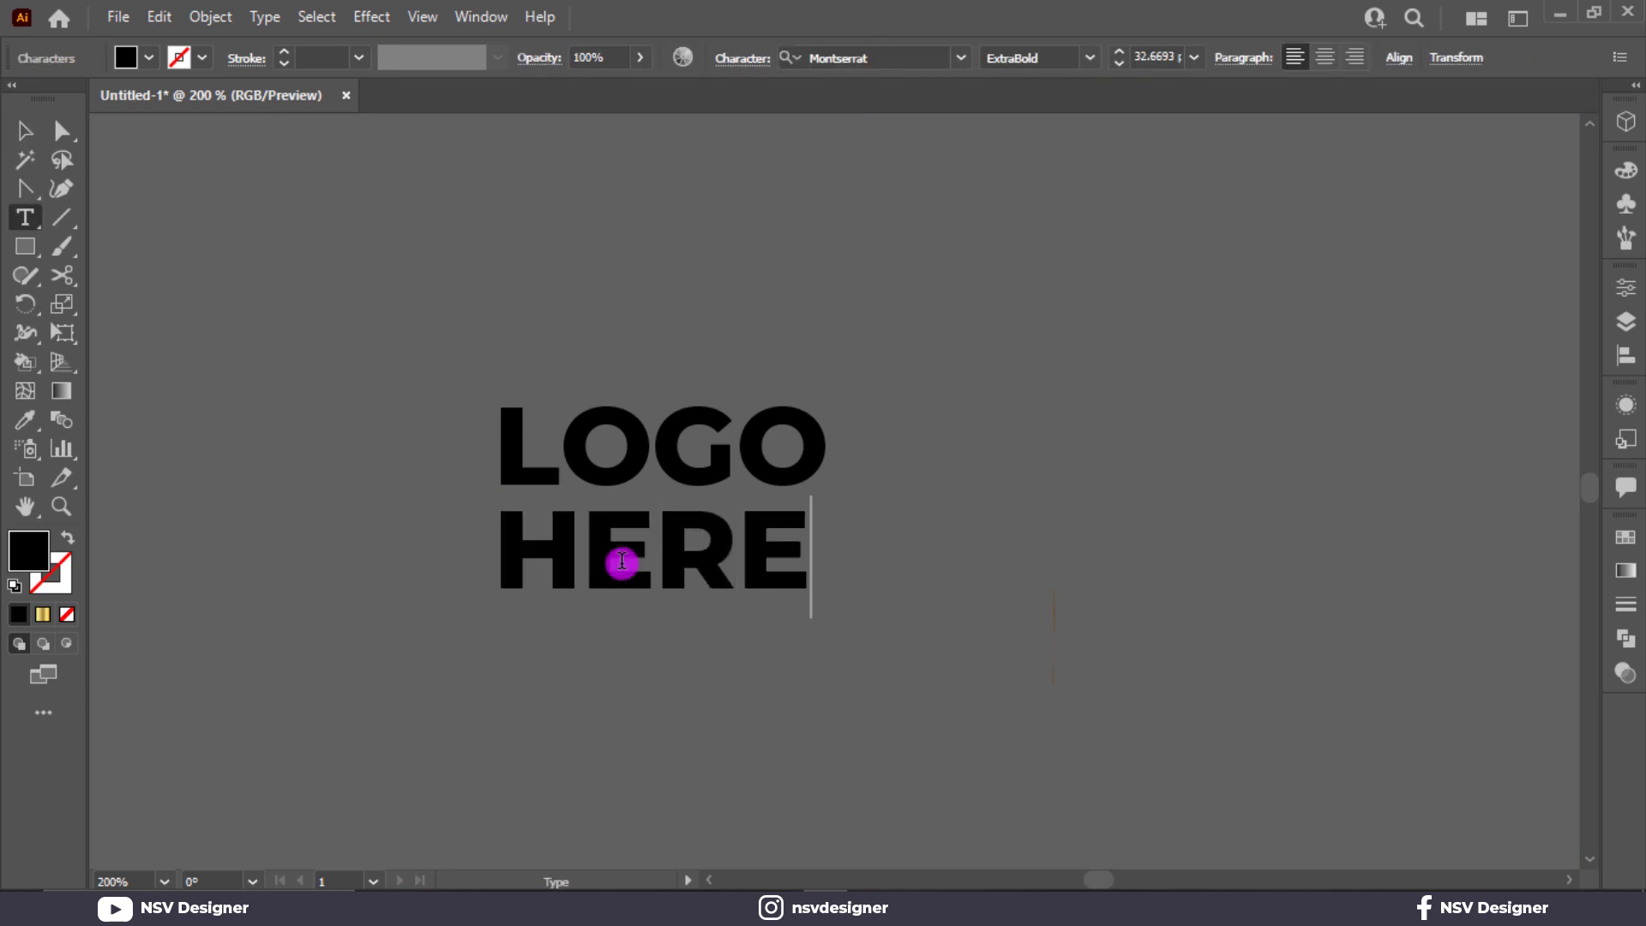
key(Escape)
drag(811, 624, 830, 628)
Step: Set both lines to Montserrat Black, convert them to outlines, and tighten the gap between them
key(ctrl+a)
click(1085, 57)
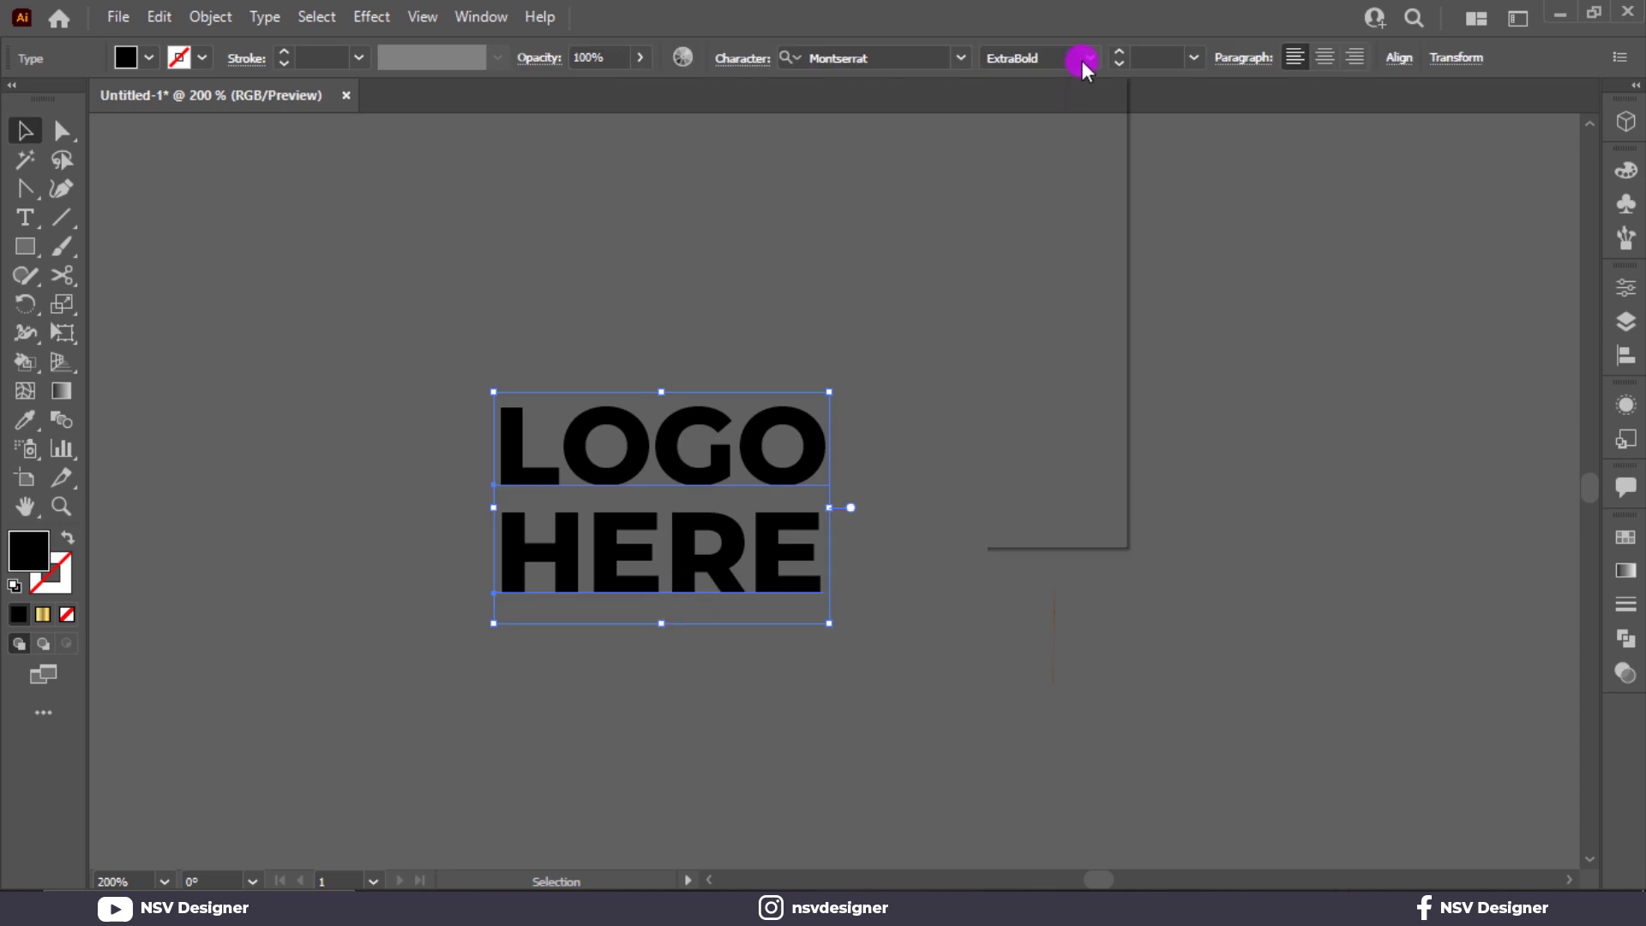
click(1060, 511)
right_click(703, 519)
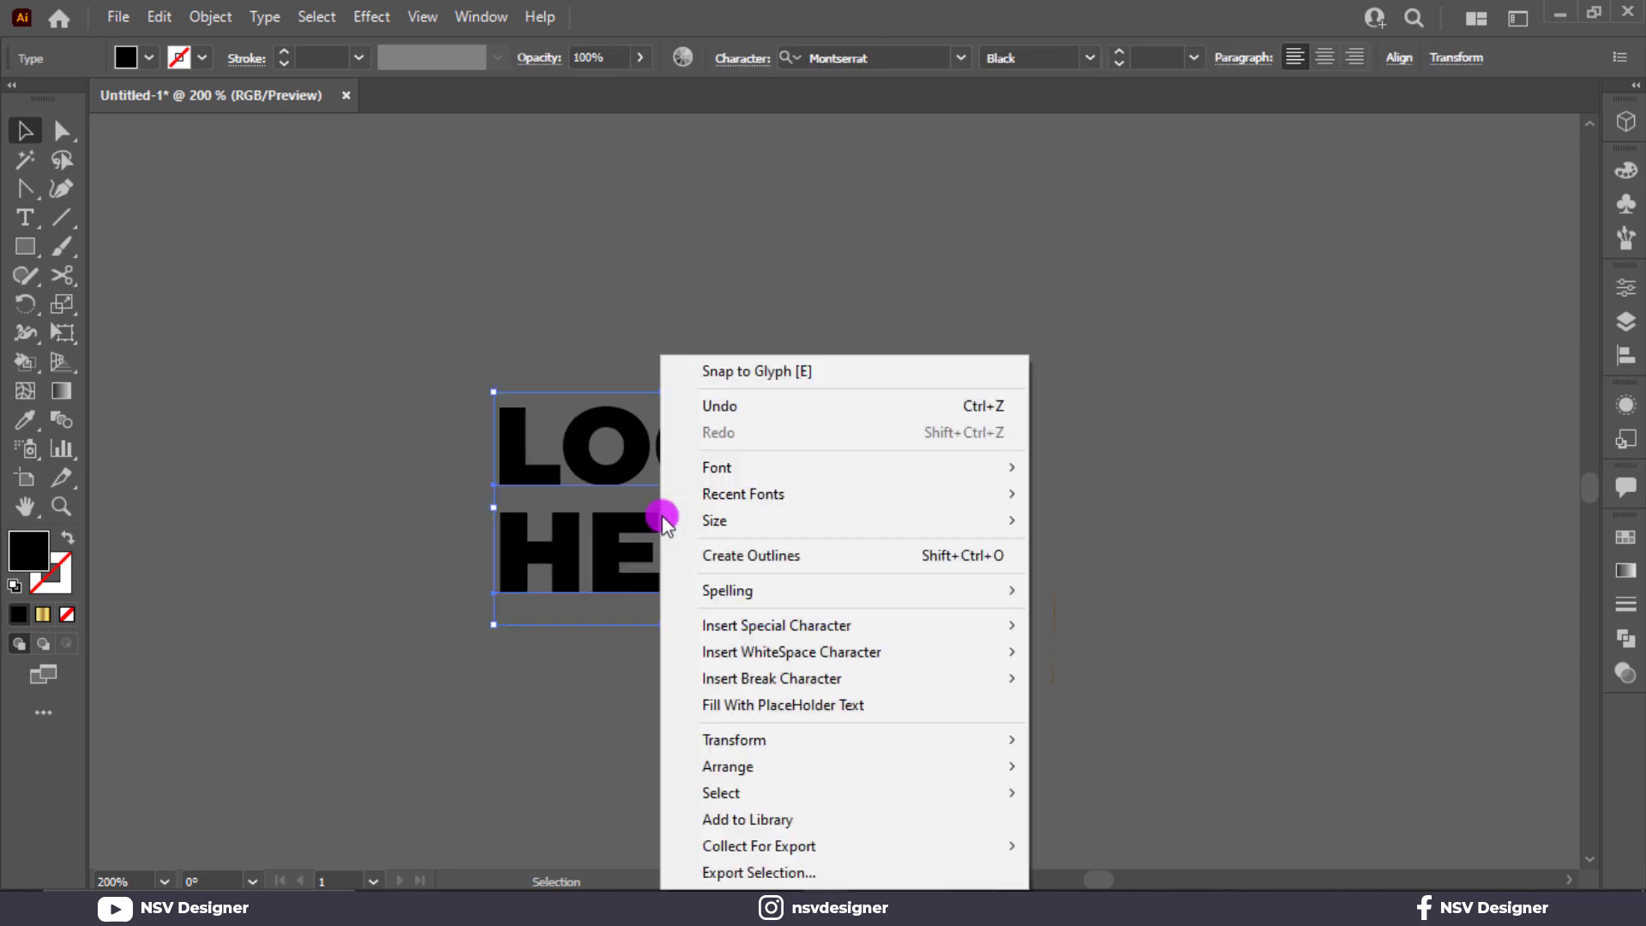
click(838, 555)
drag(723, 593, 722, 580)
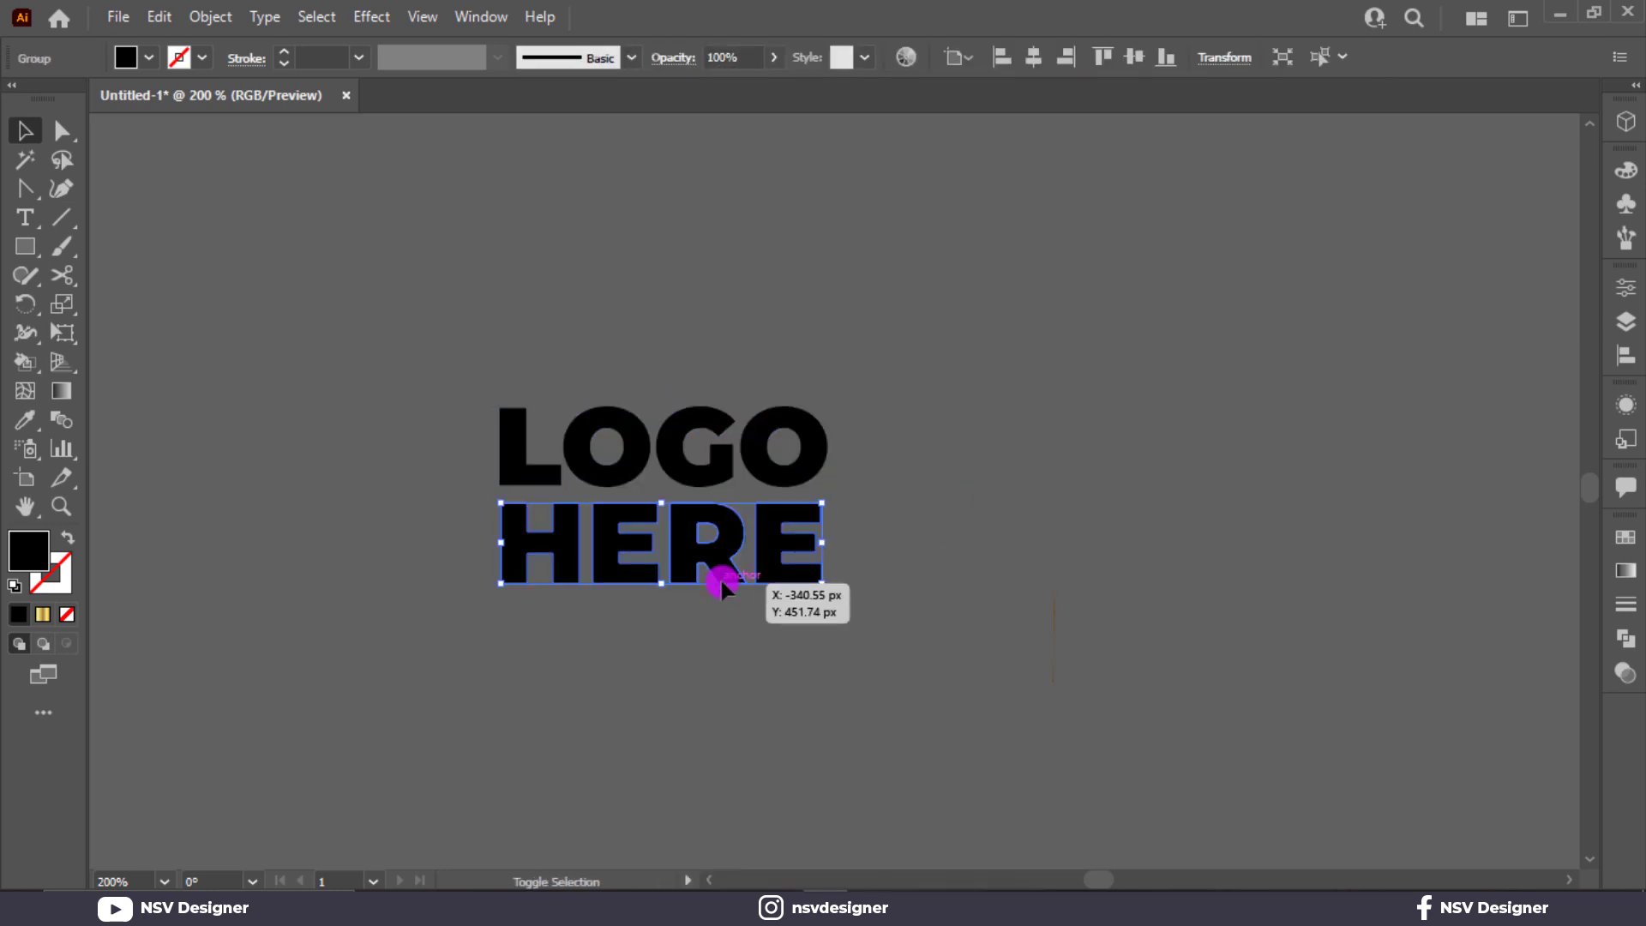
key(ctrl+0)
drag(186, 502, 185, 500)
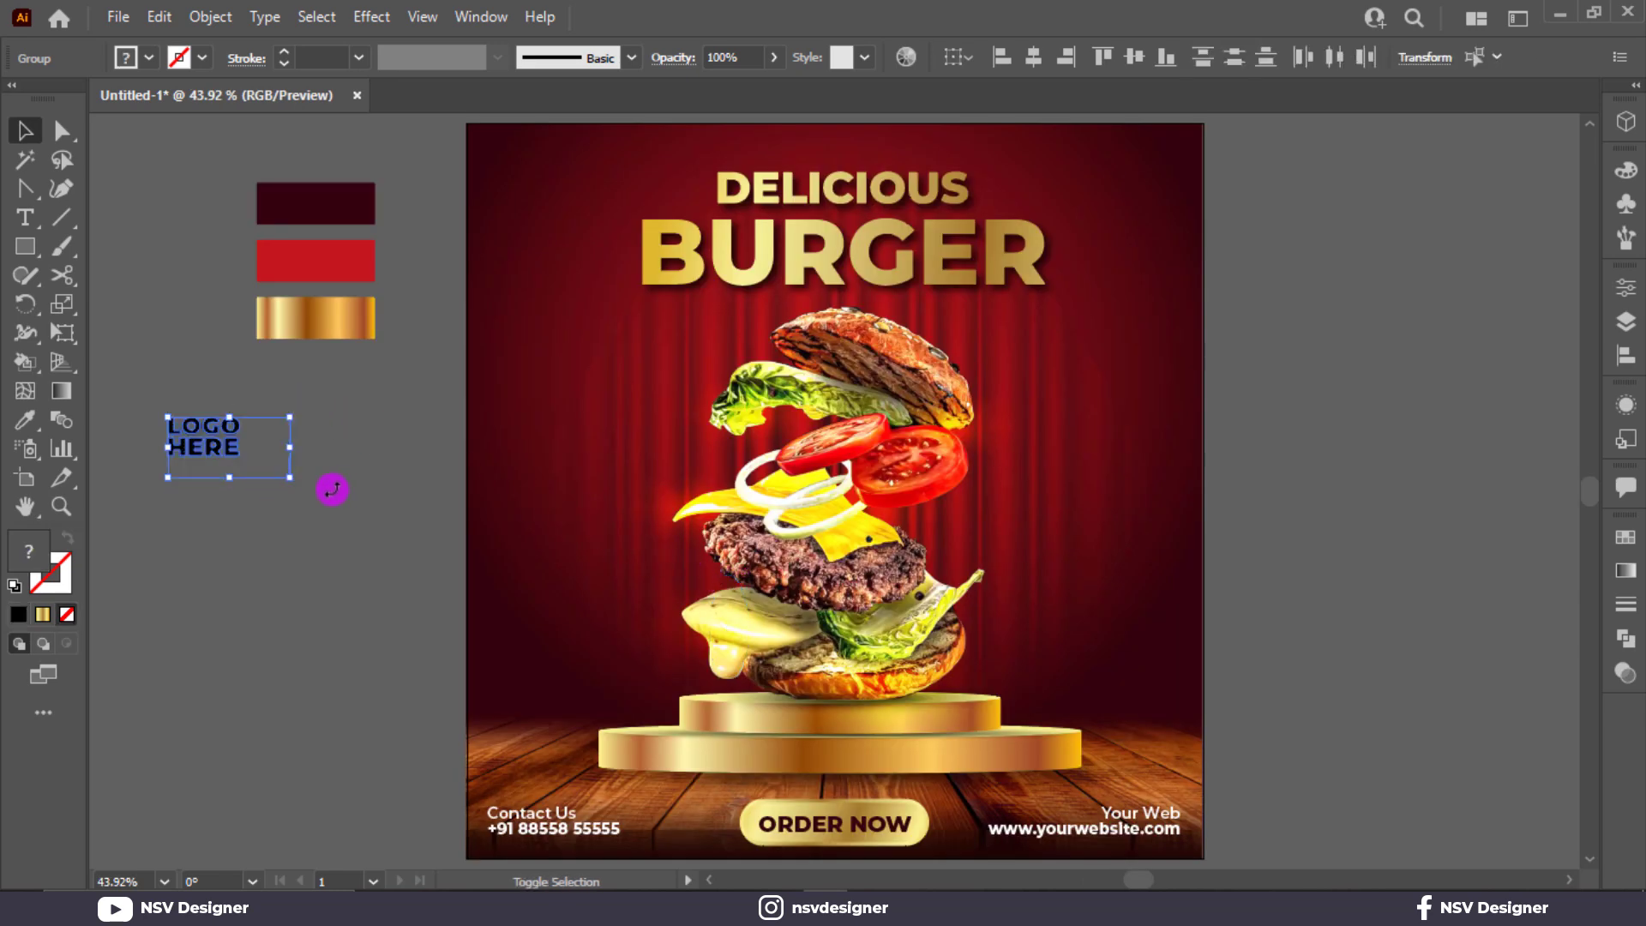
Step: Move LOGO HERE to the poster's top-left corner and give it BURGER's gold gradient
click(328, 484)
drag(259, 409, 535, 165)
key(i)
click(287, 316)
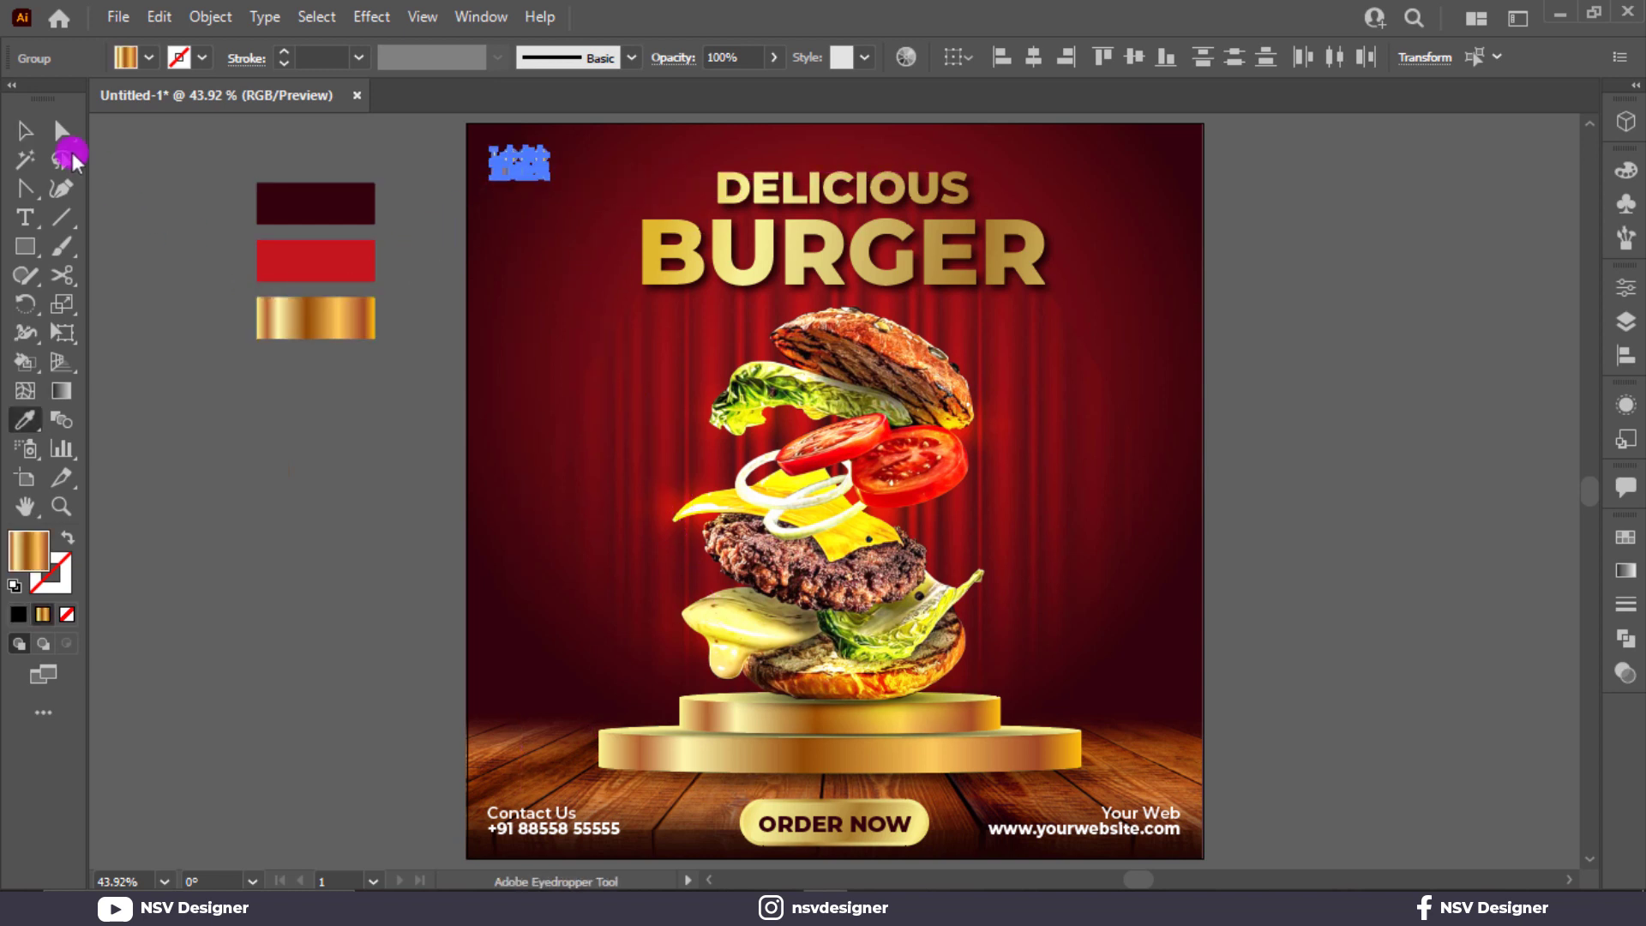
click(31, 129)
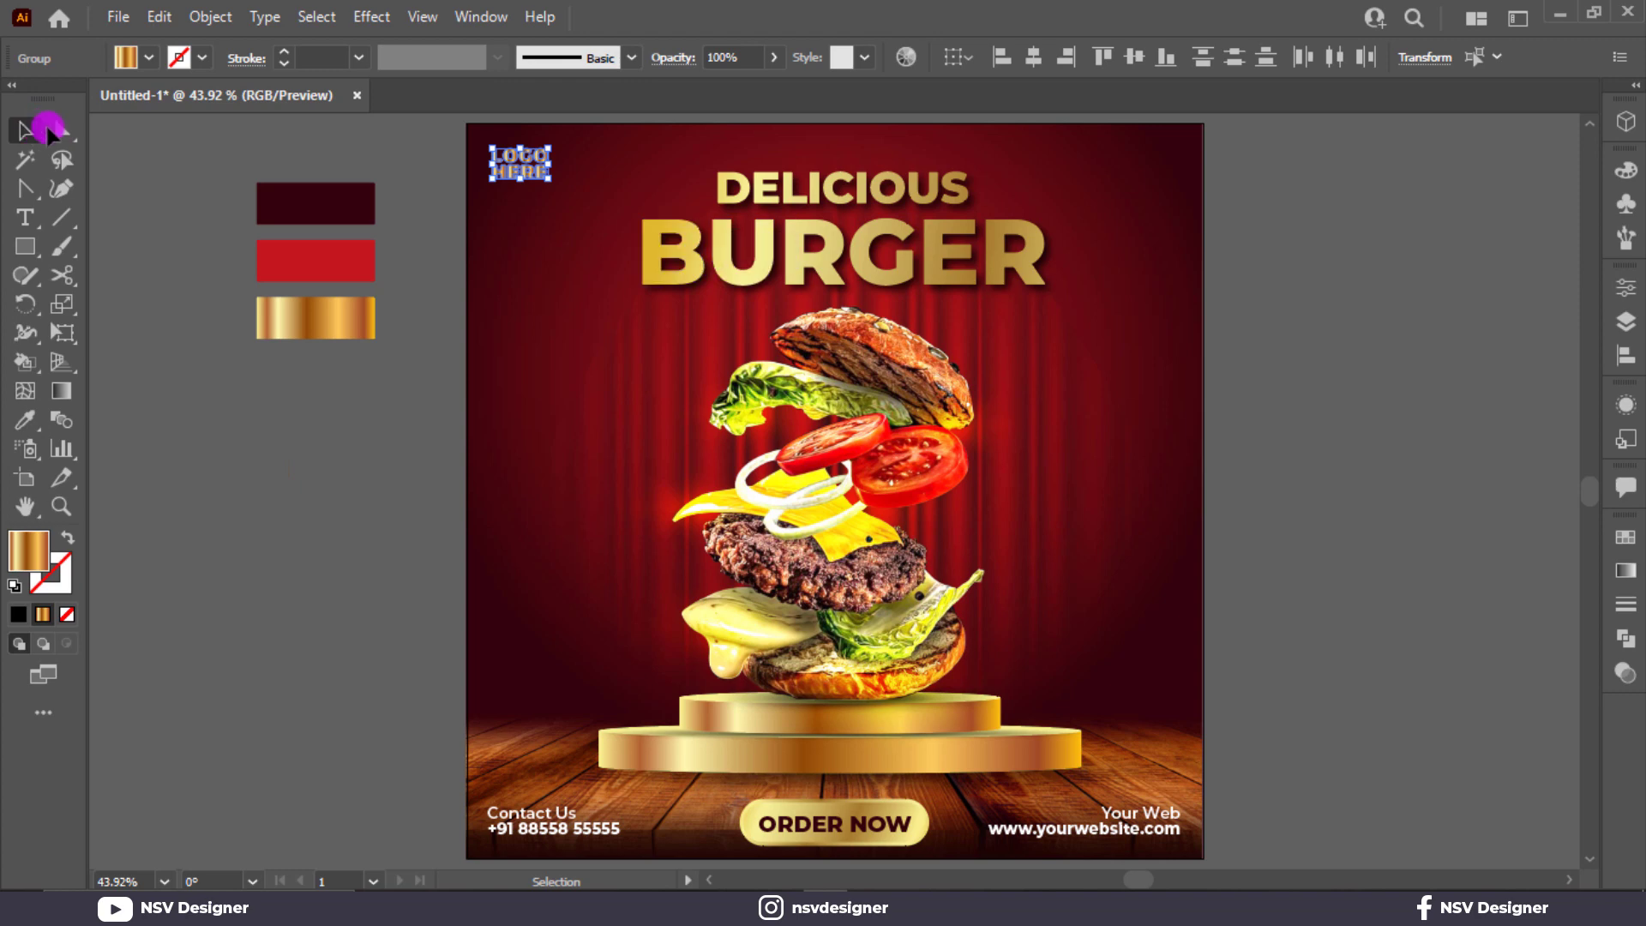
key(i)
click(765, 260)
click(27, 132)
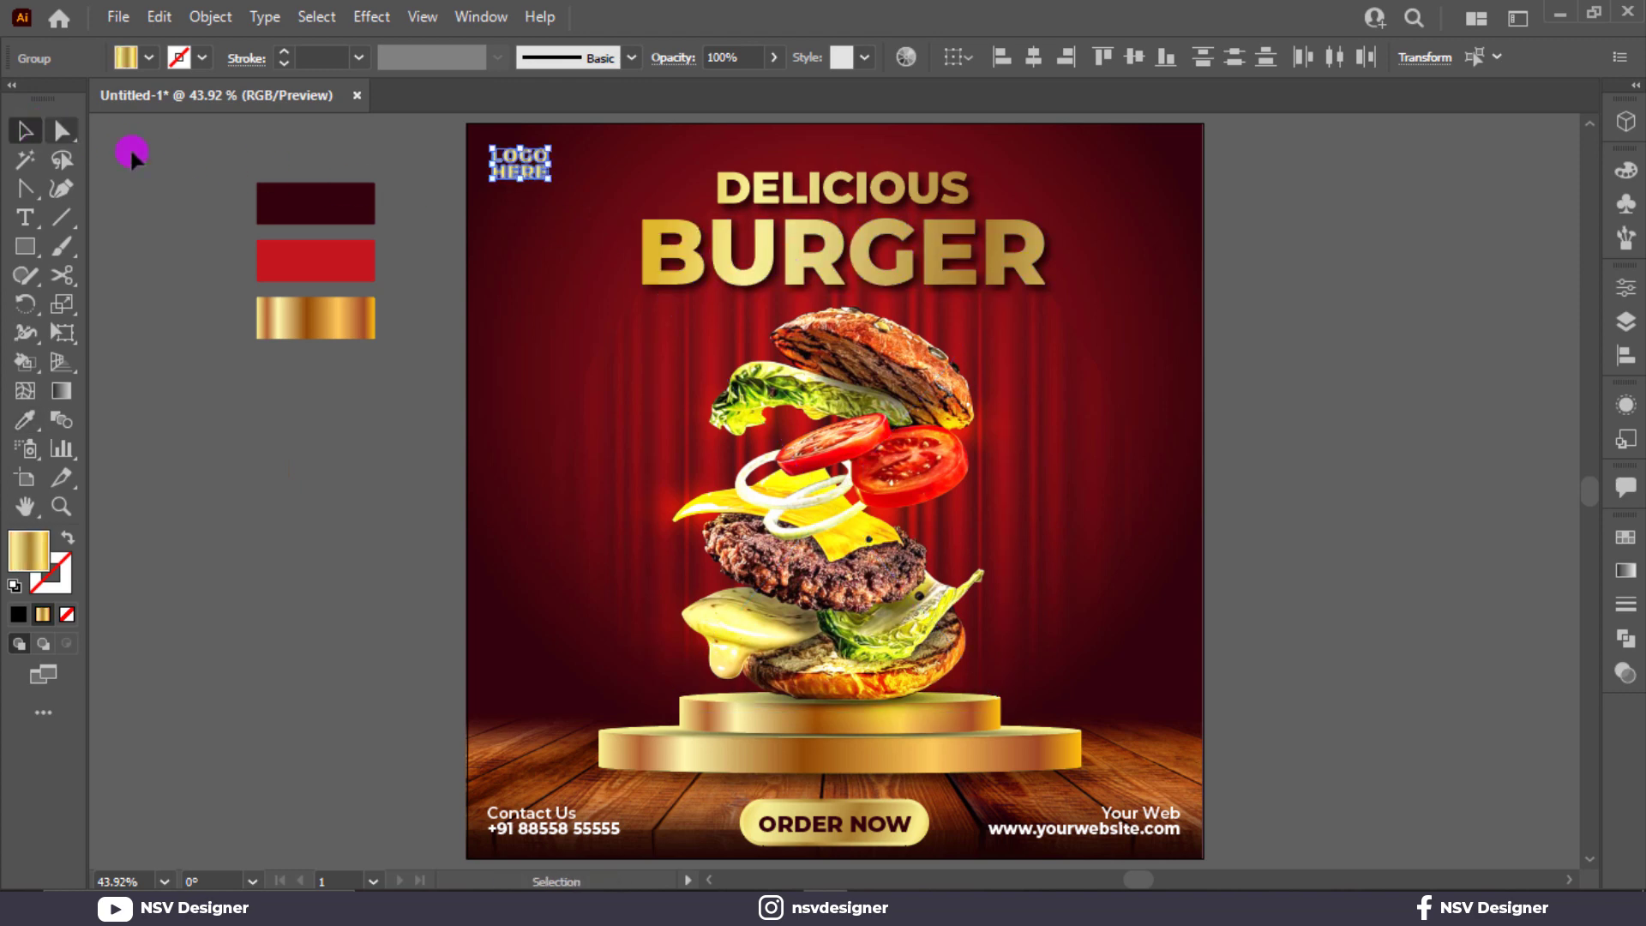
click(134, 157)
Step: Angle the logo's gold gradient diagonally across the text
scroll(482, 171, up, 1)
scroll(483, 172, up, 5)
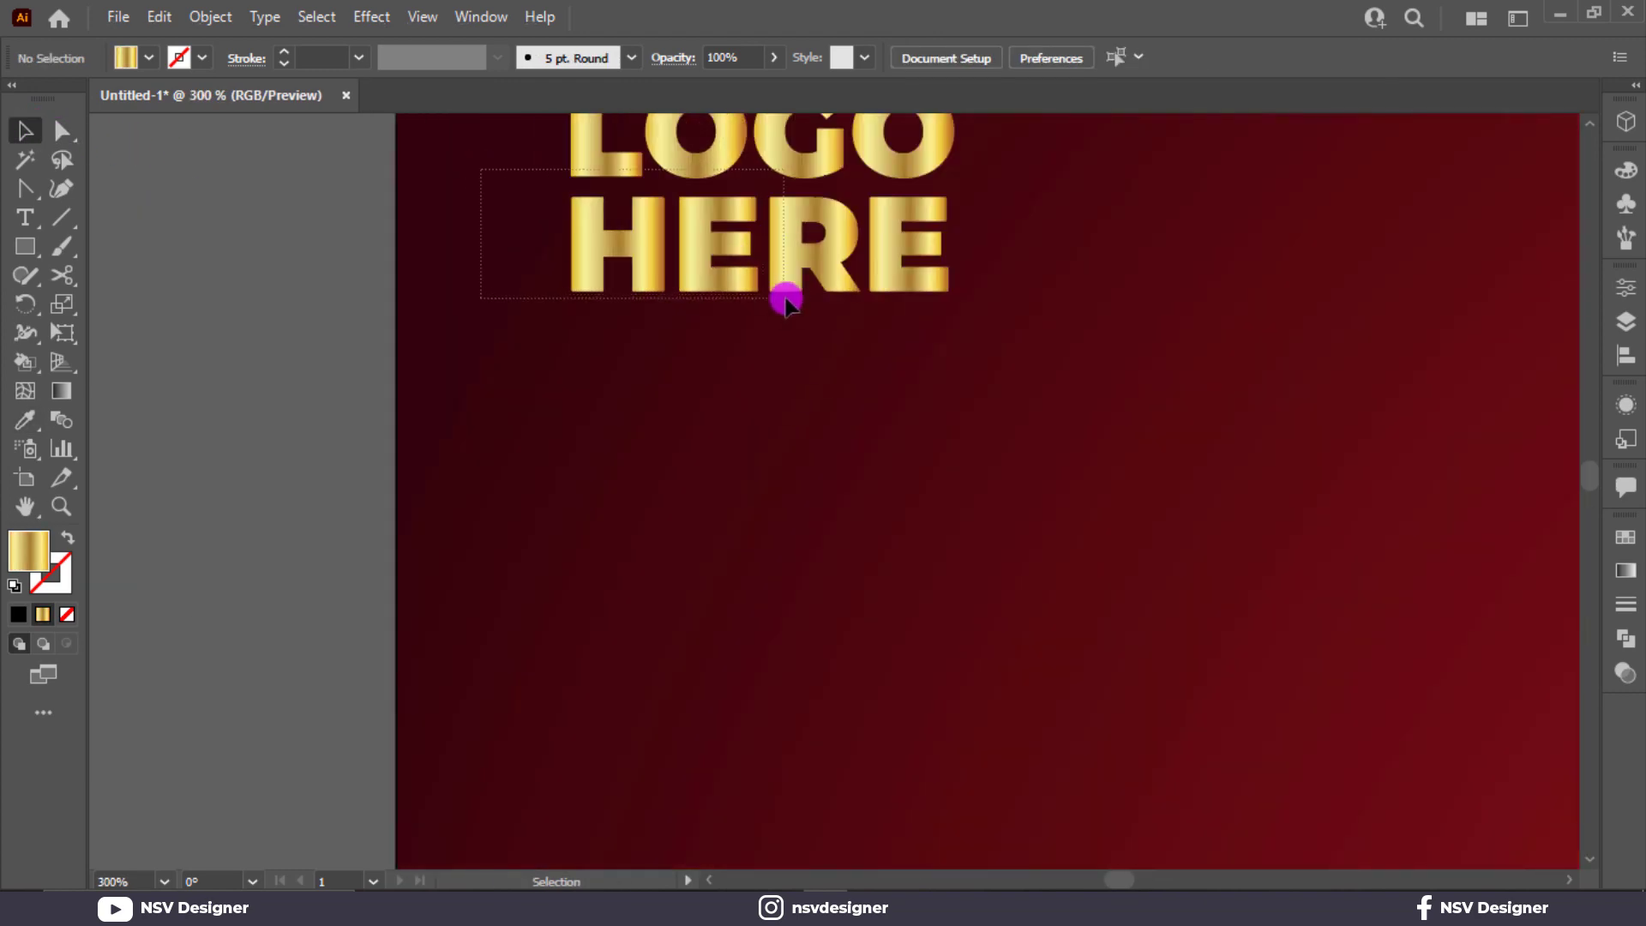
click(780, 285)
scroll(787, 277, up, 1)
key(g)
drag(574, 171, 960, 377)
key(ctrl+0)
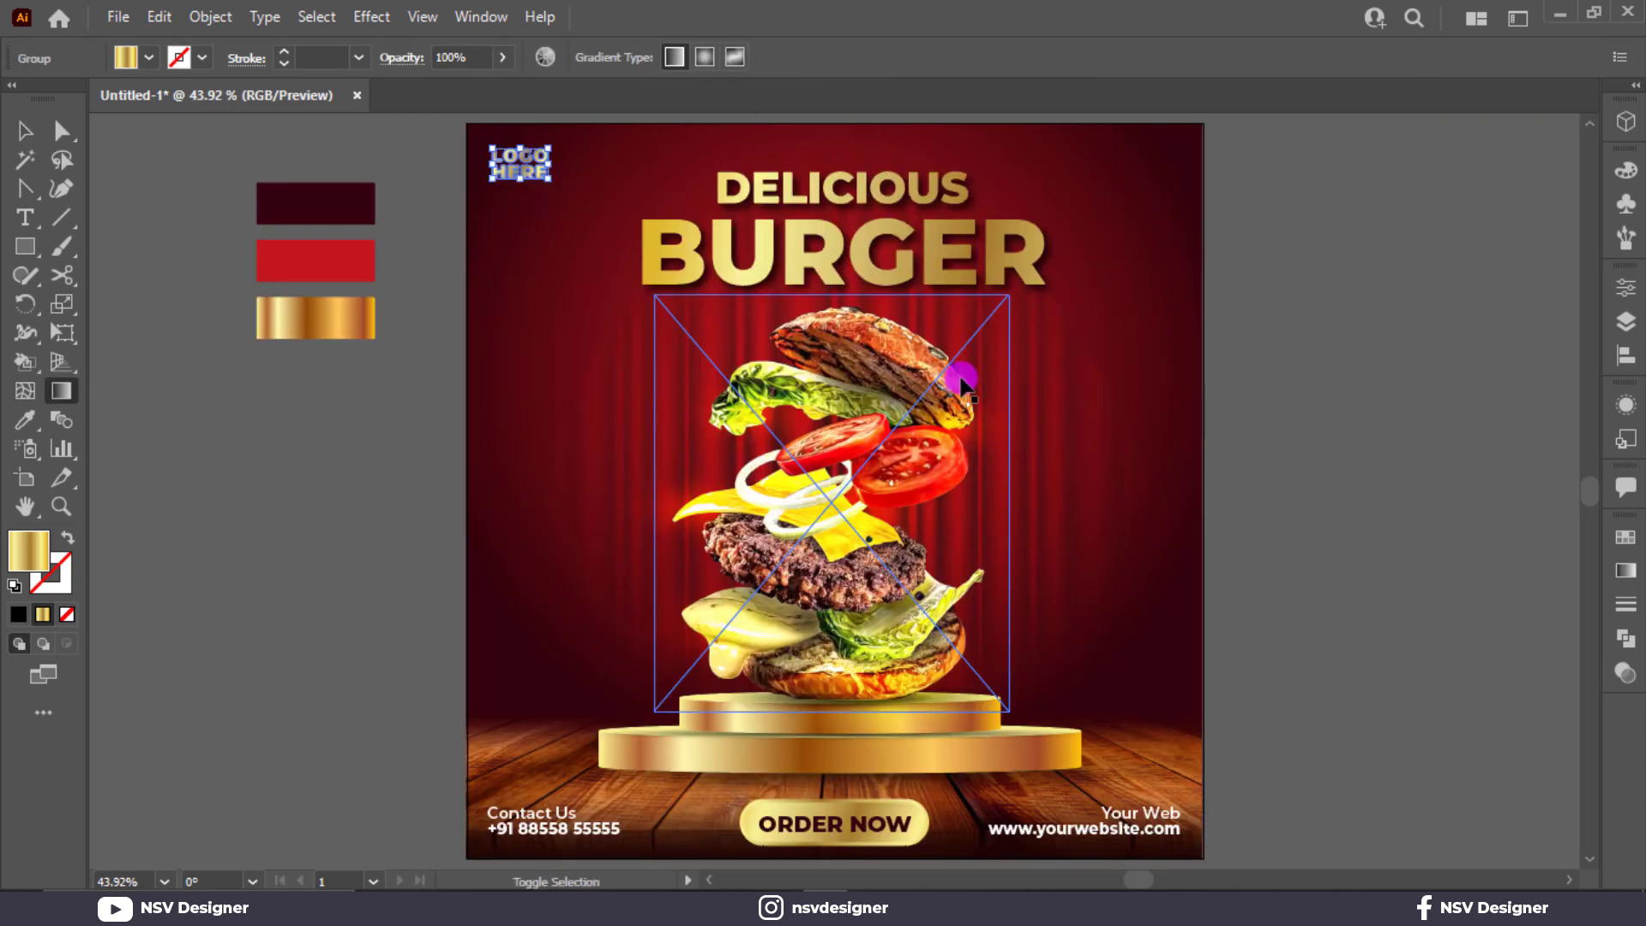
Step: Apply a drop shadow to the whole LOGO HERE group
key(alt+shift)
click(25, 130)
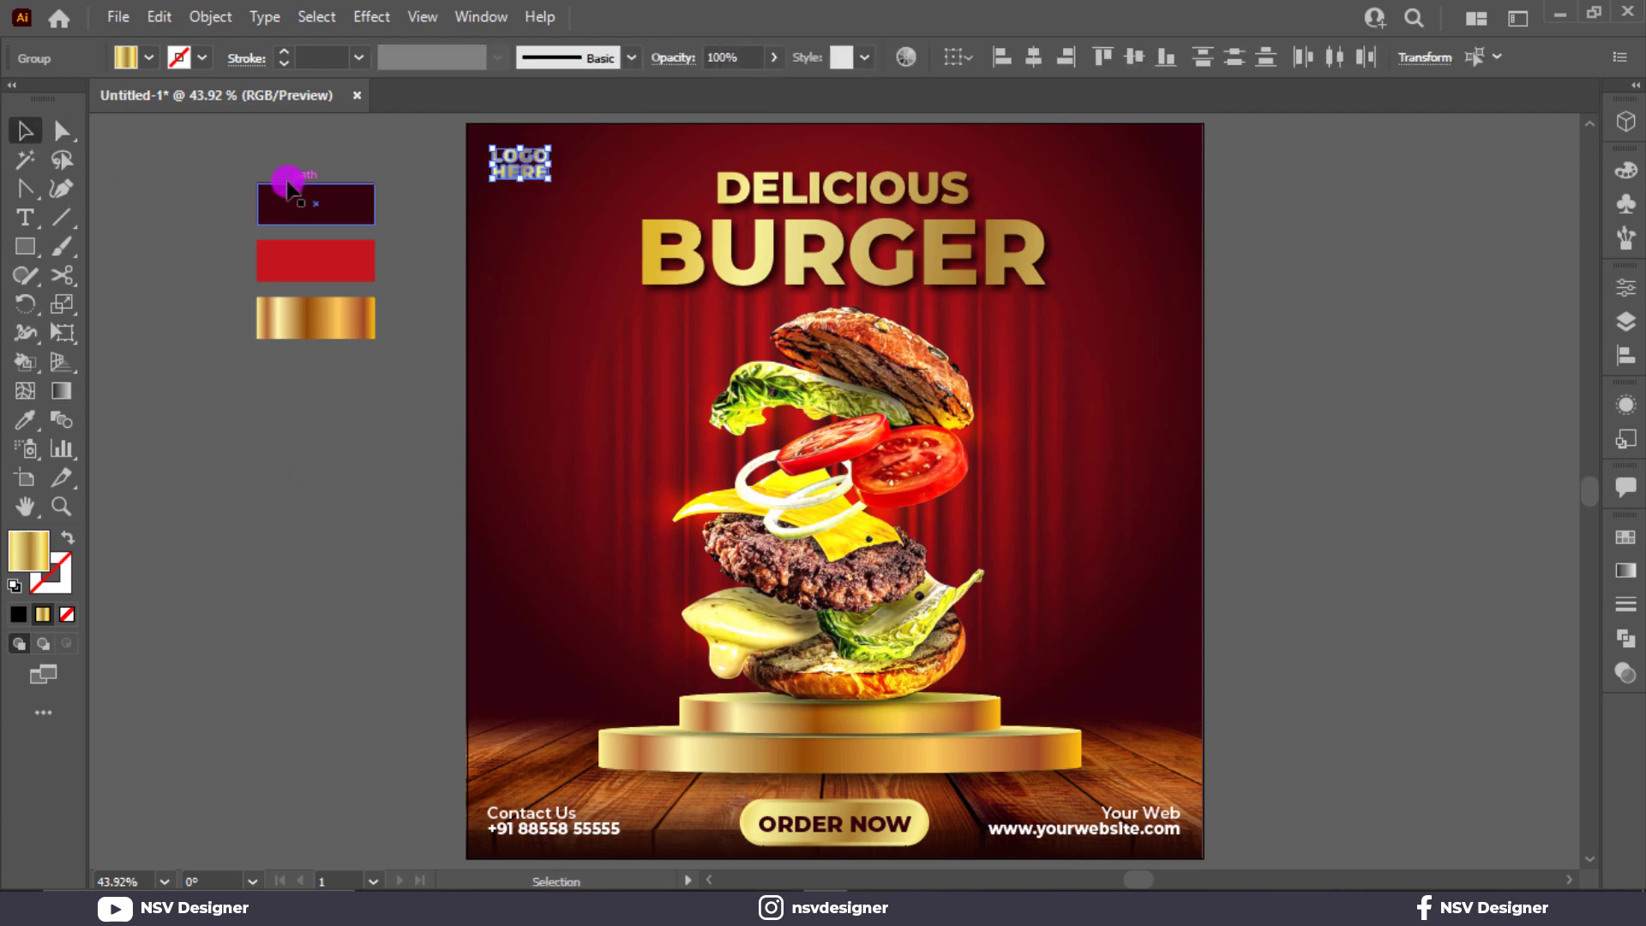
click(304, 193)
scroll(548, 172, up, 4)
click(524, 383)
click(509, 377)
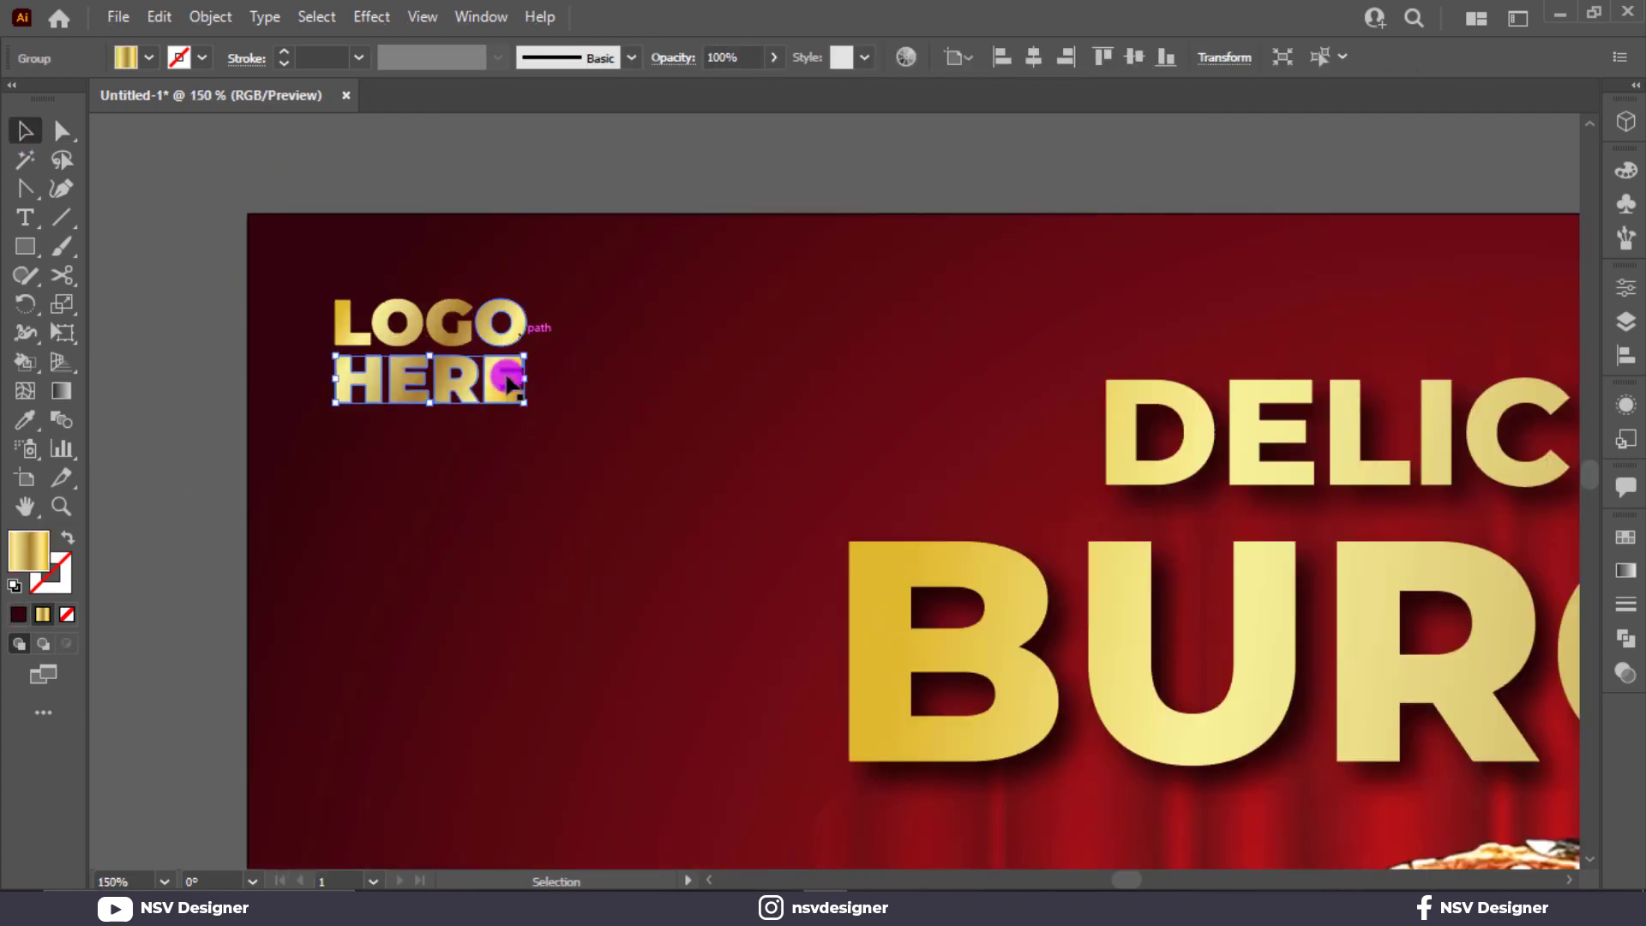
key(ctrl+shift+a)
drag(612, 296, 449, 448)
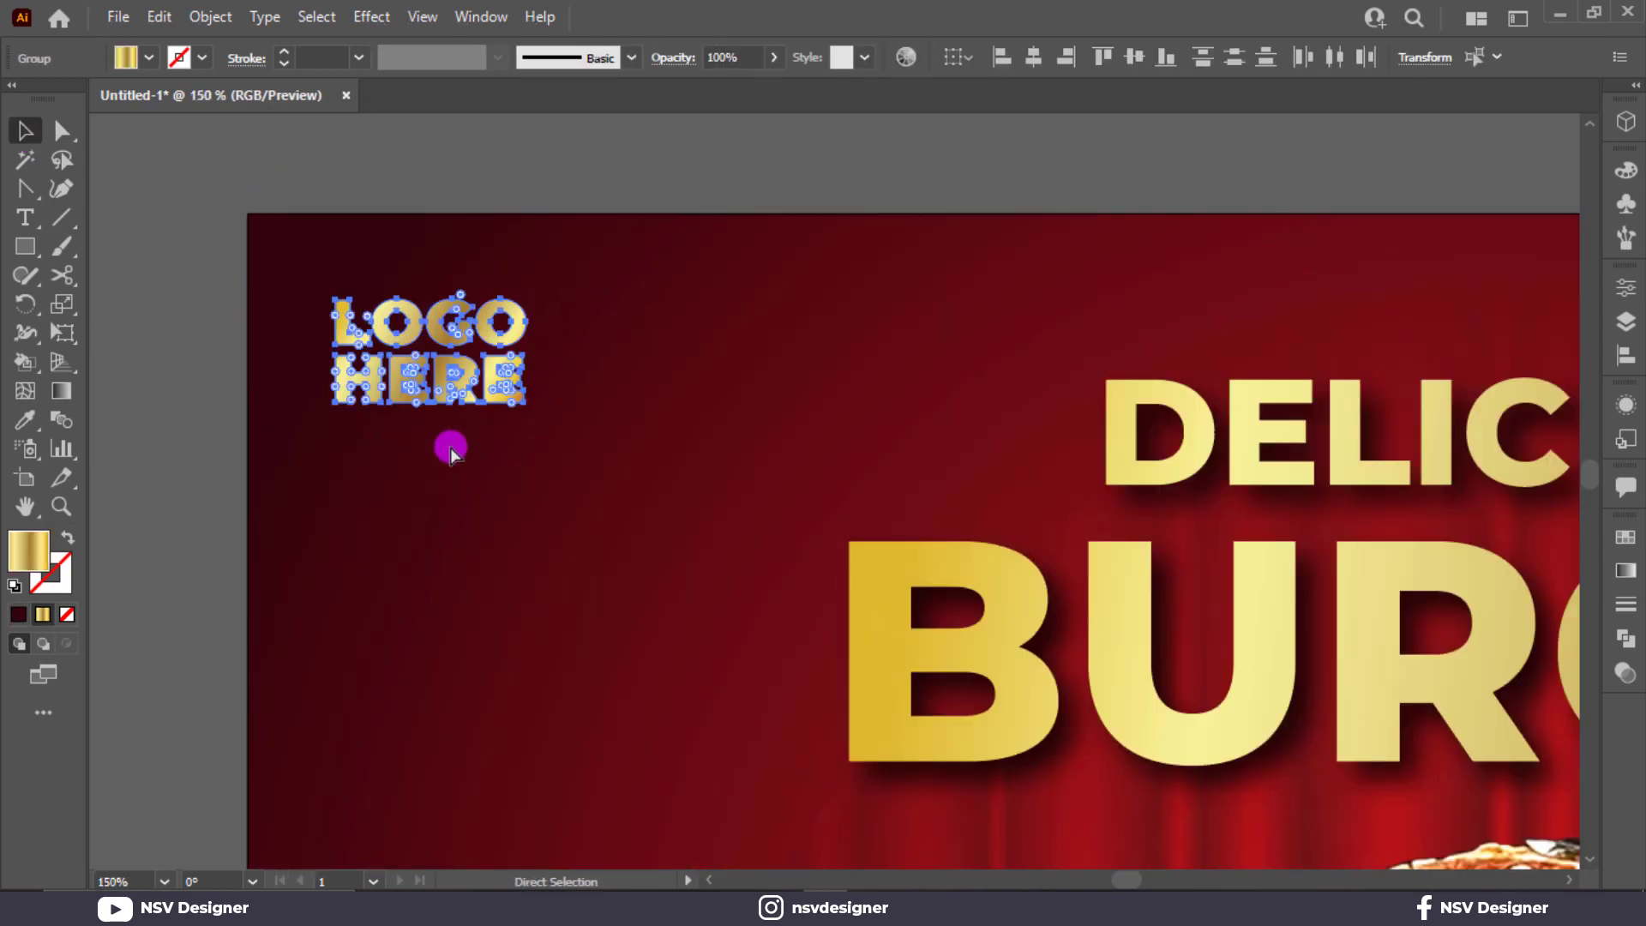
click(374, 17)
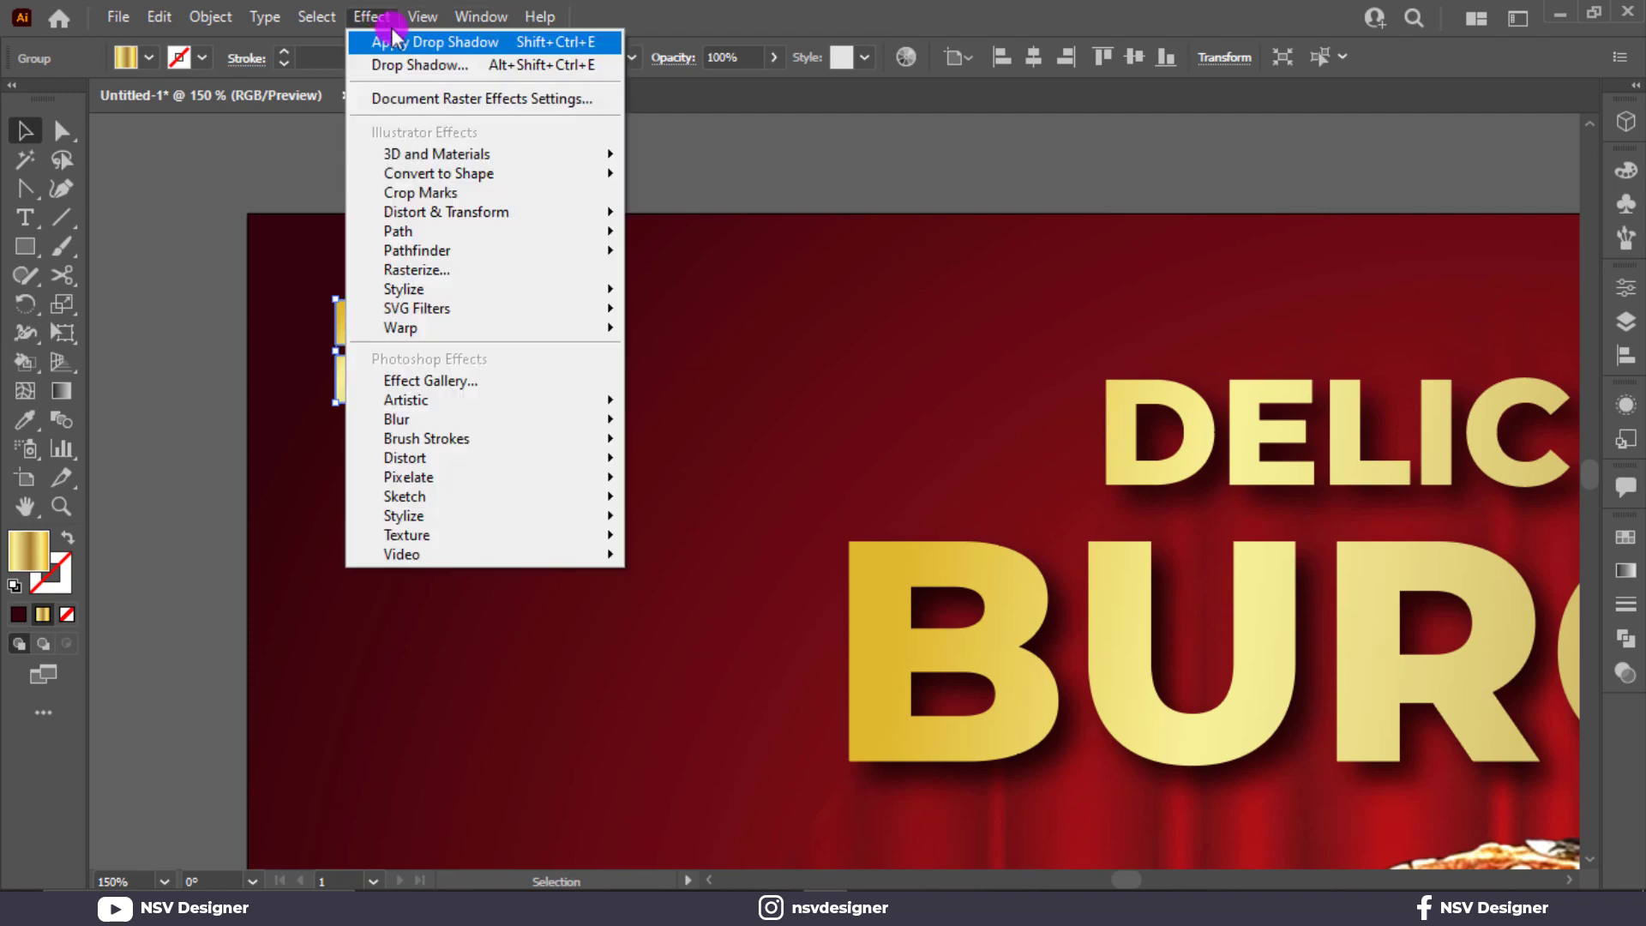
click(446, 43)
click(671, 384)
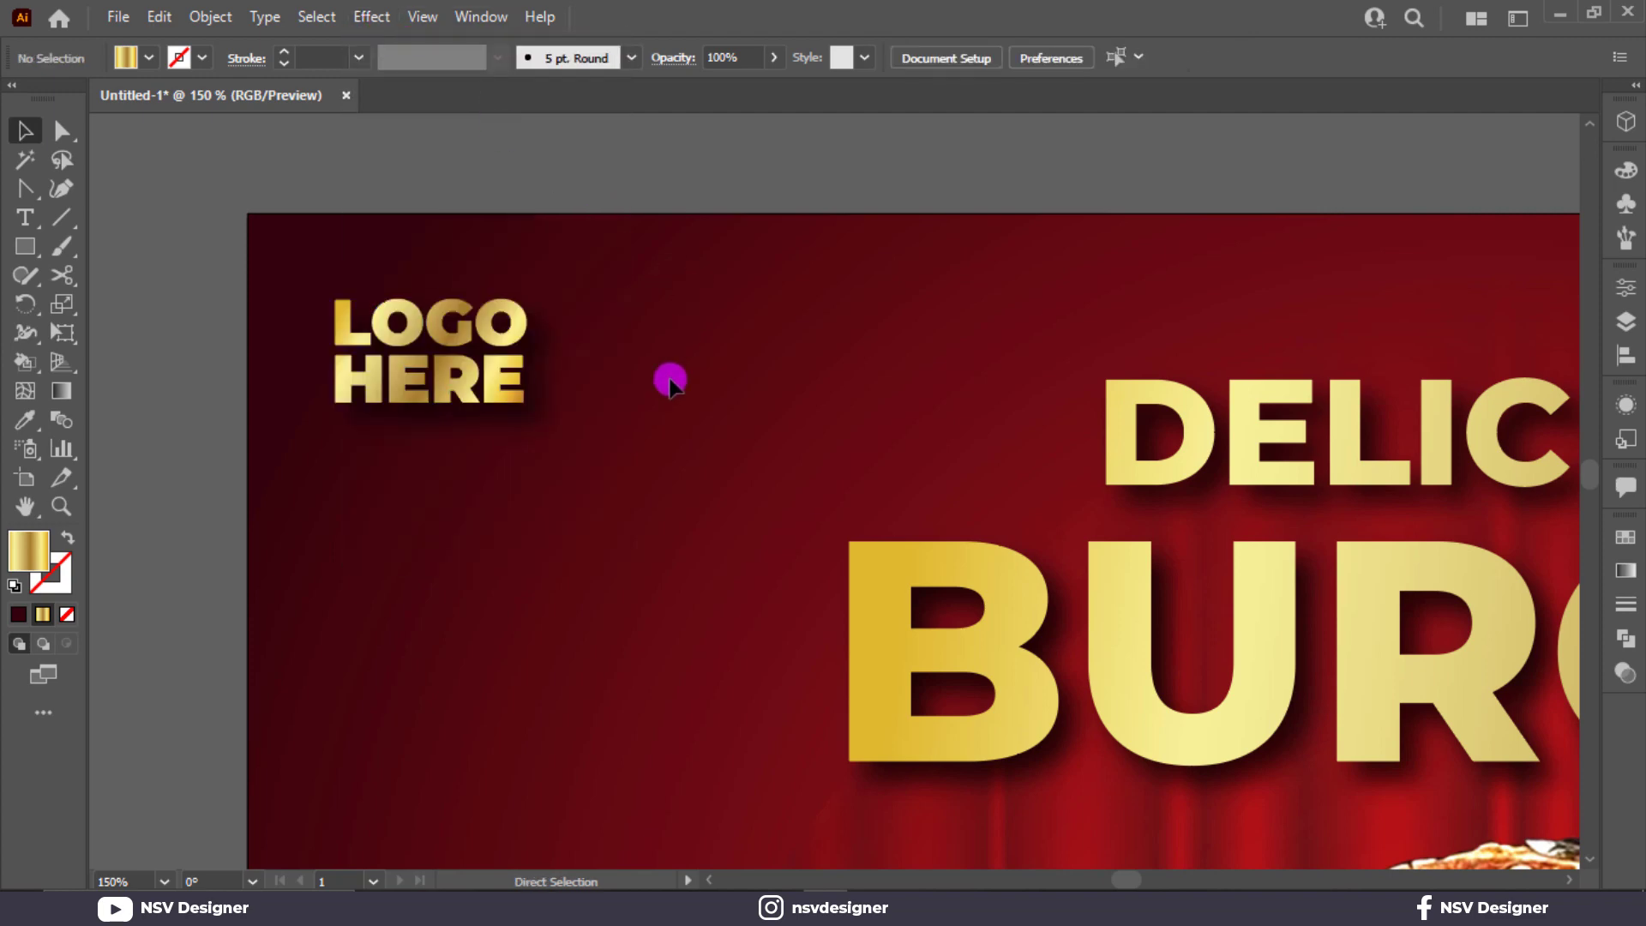
key(ctrl+0)
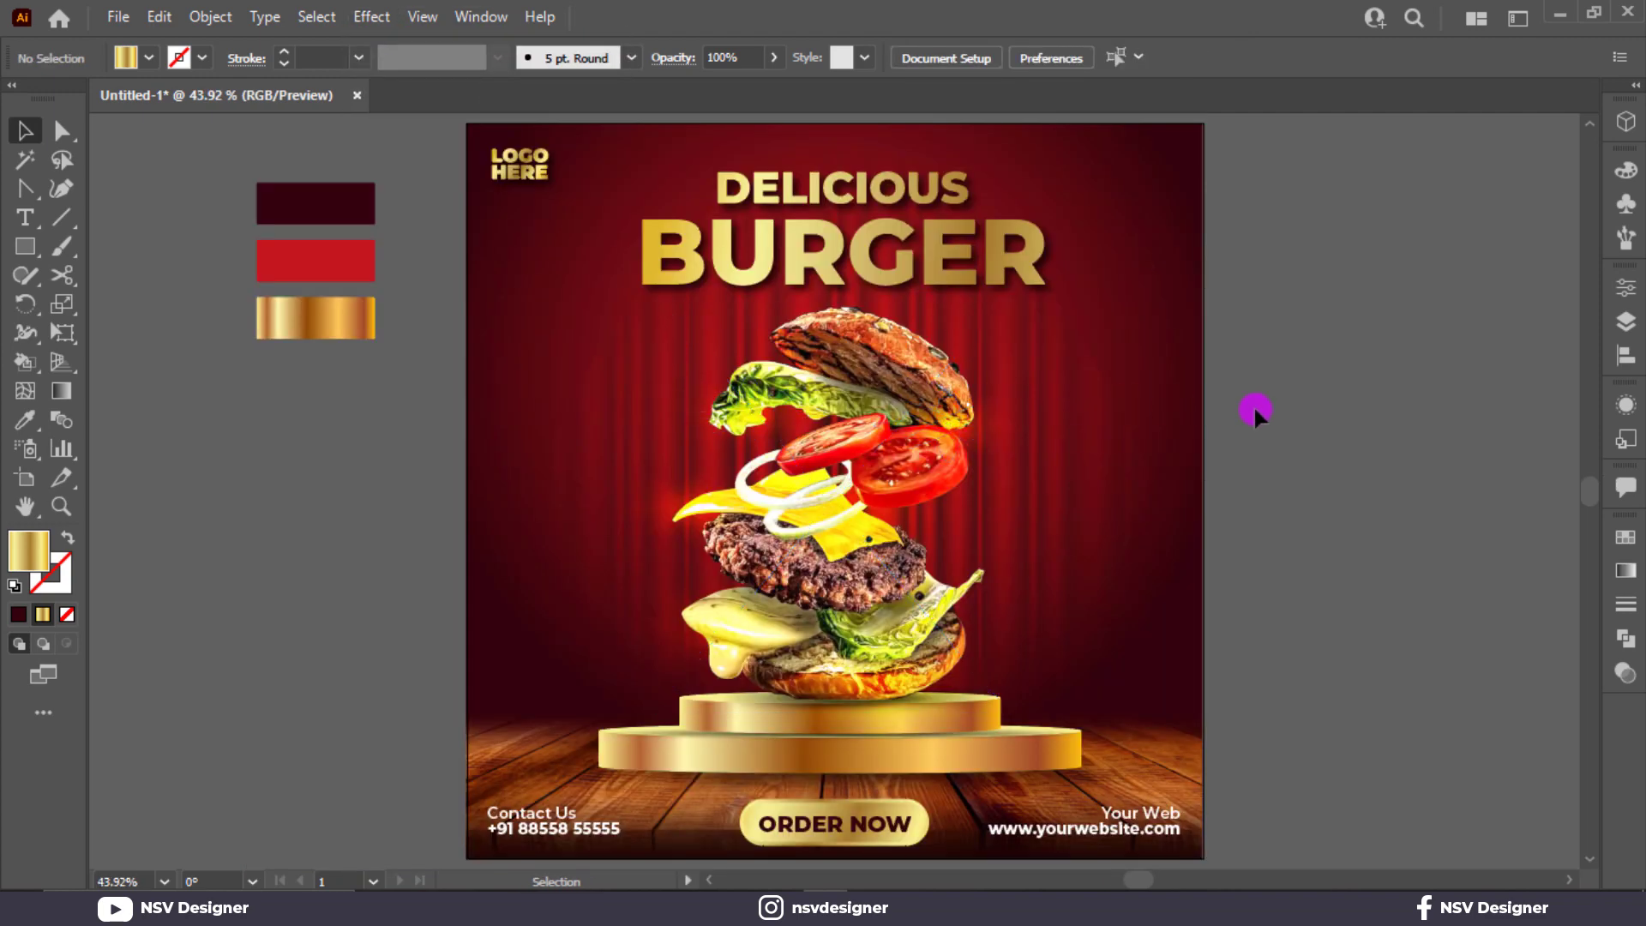
drag(35, 247, 134, 319)
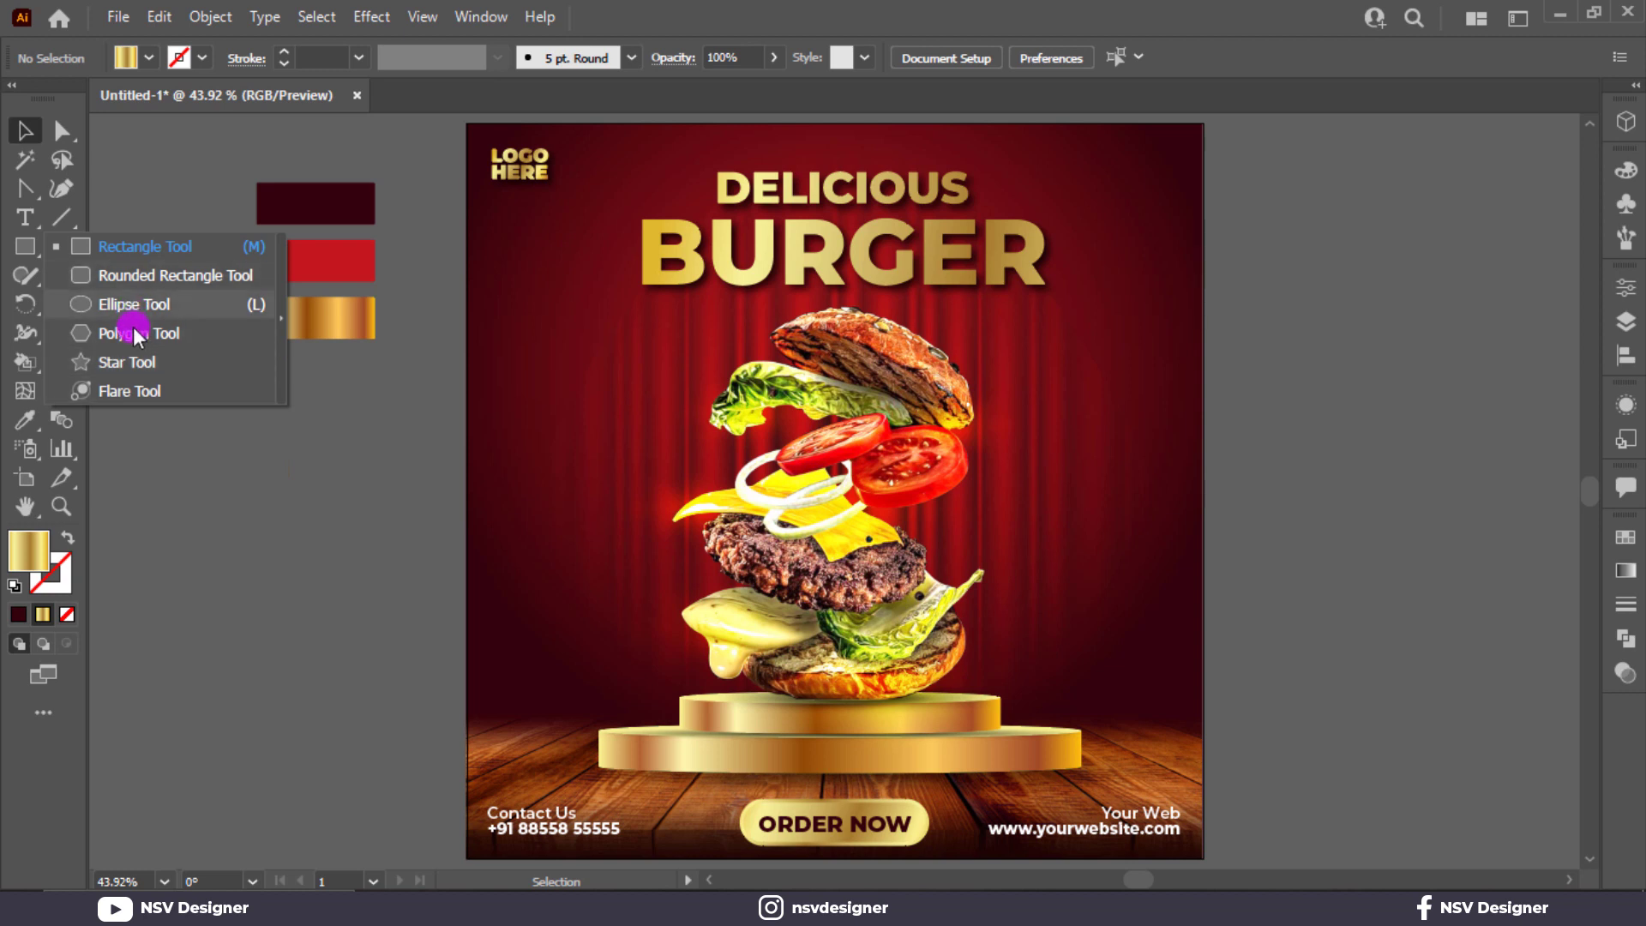
Step: Draw a gold polygon right of the burger and reshape it into a rounded triangle
click(137, 334)
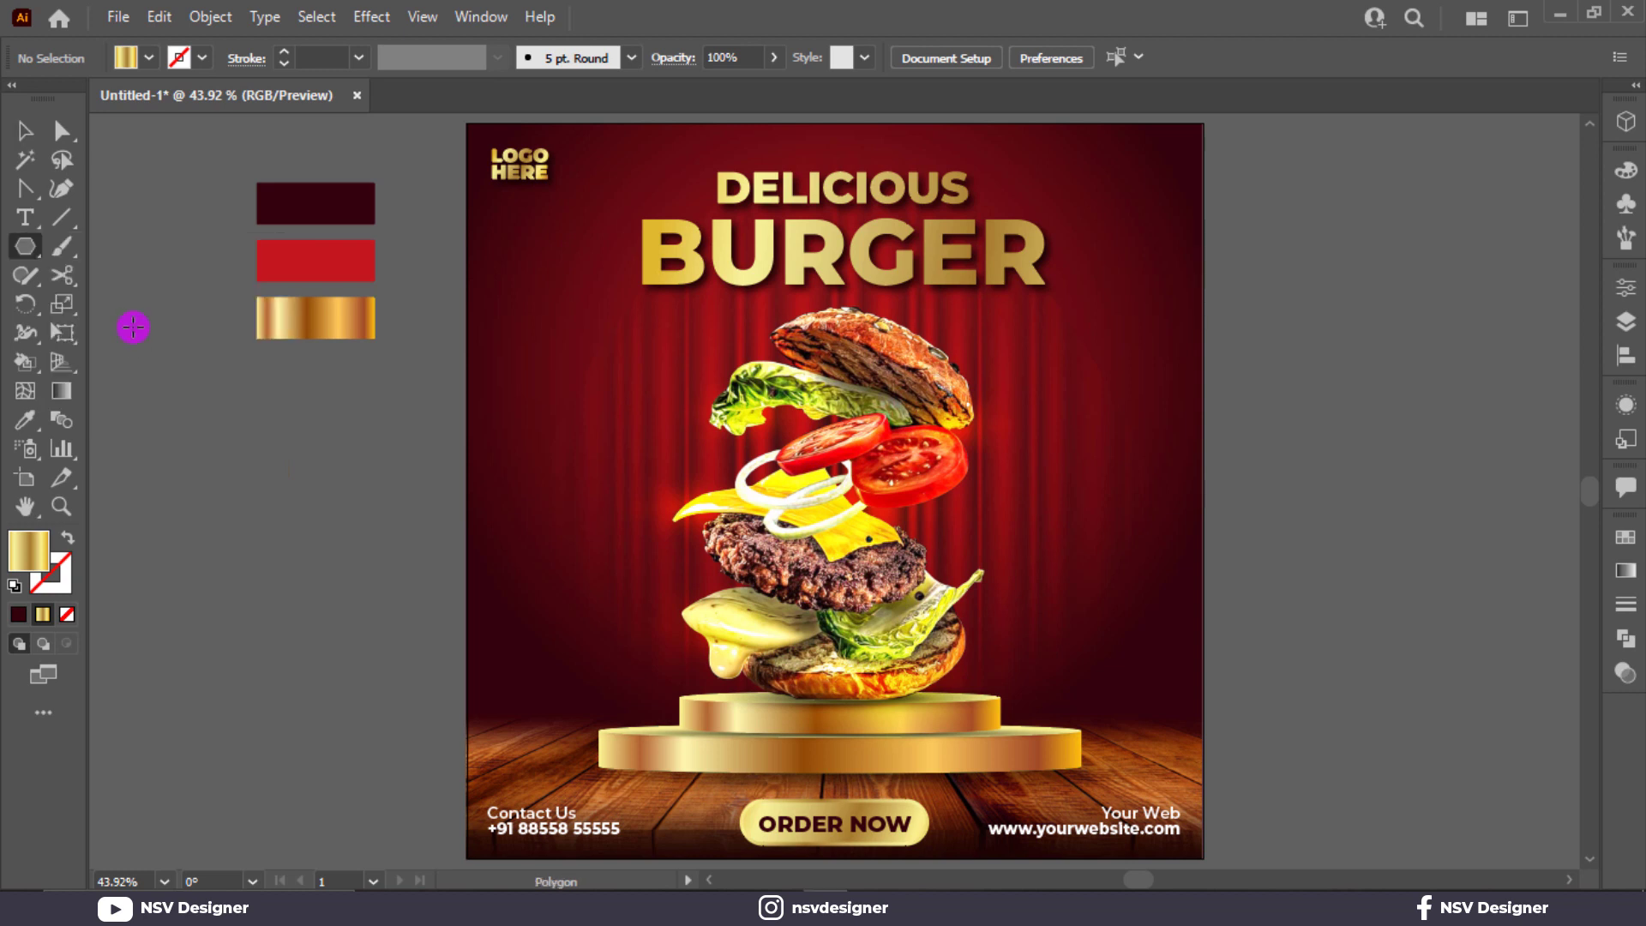
scroll(1150, 463, up, 2)
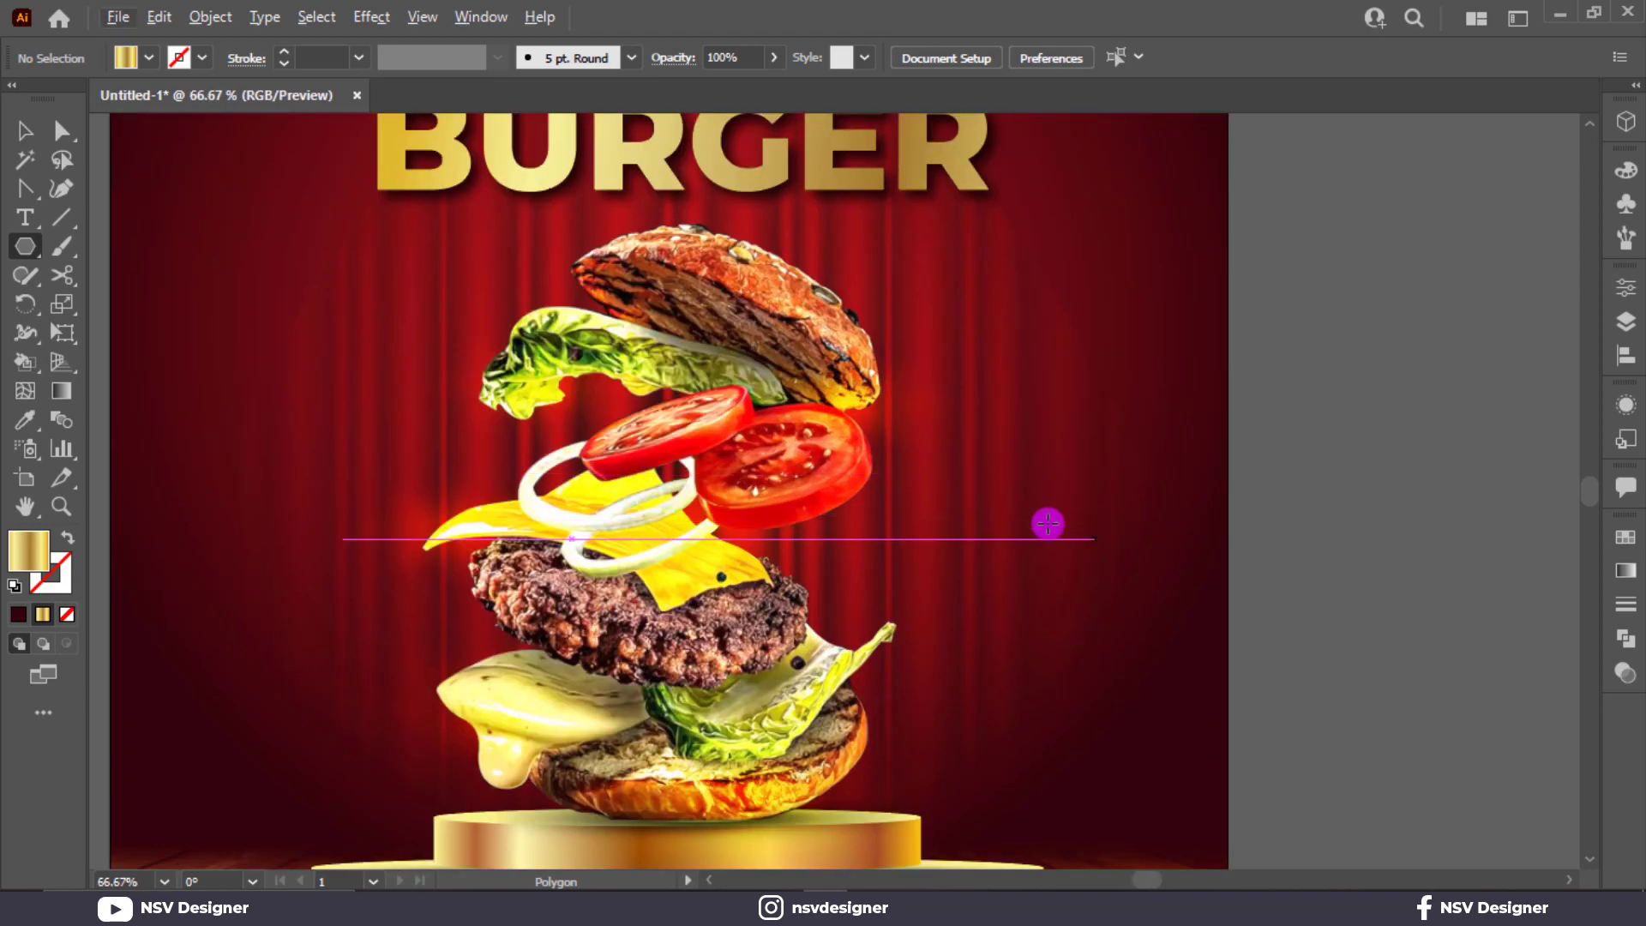
drag(1044, 522, 1054, 566)
click(61, 130)
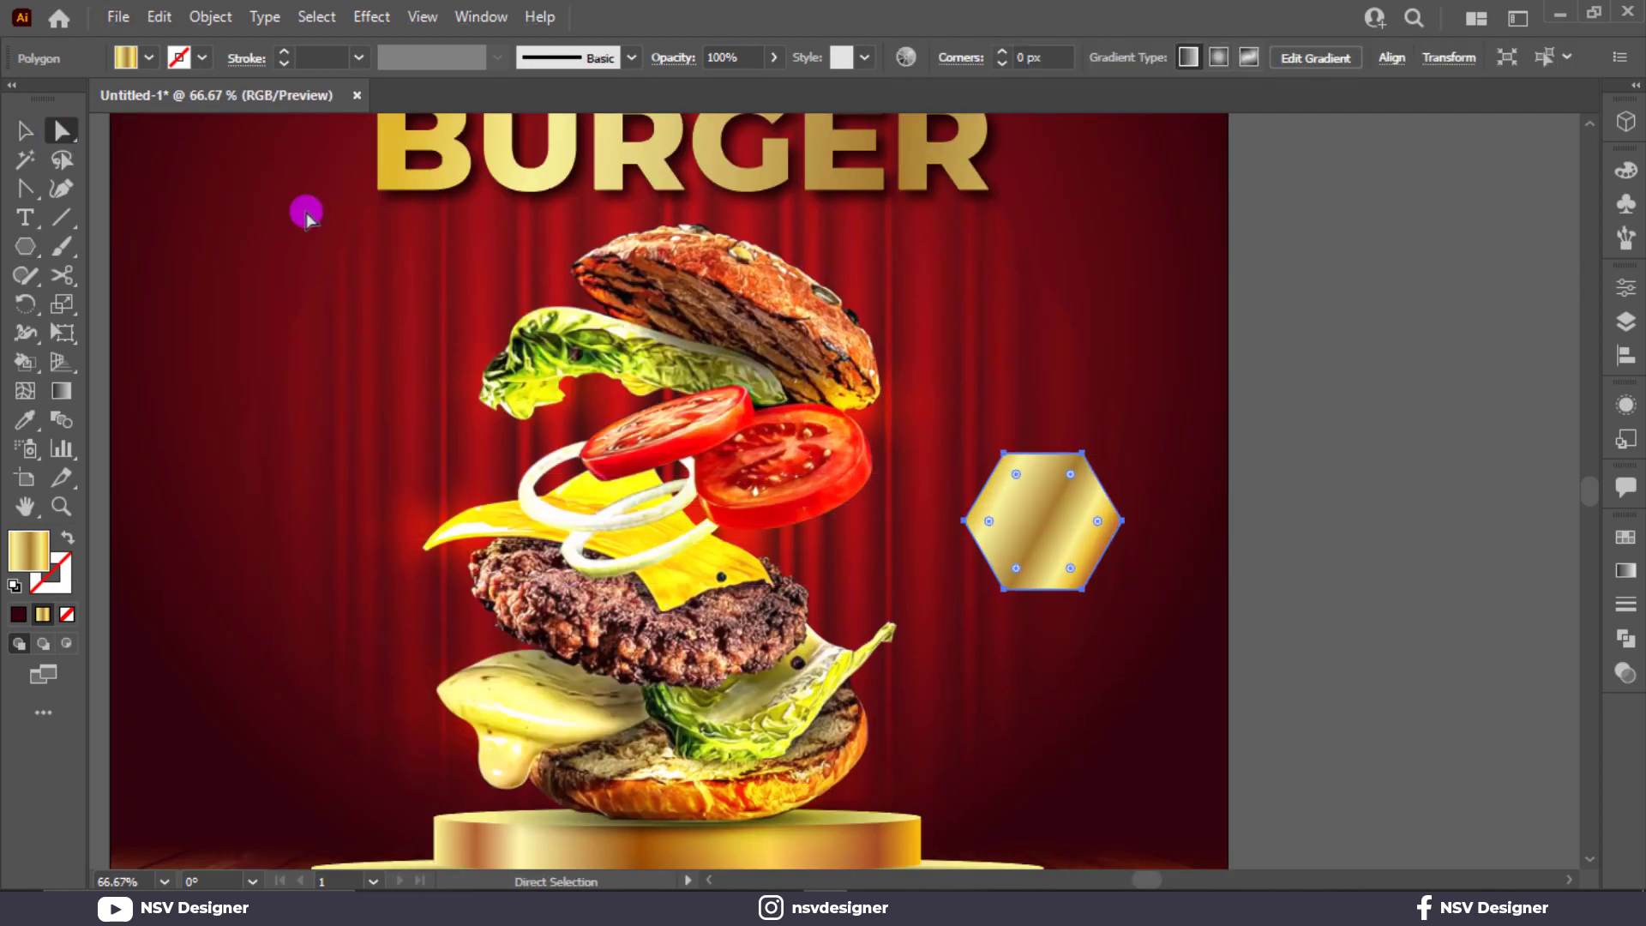
click(1018, 470)
click(933, 492)
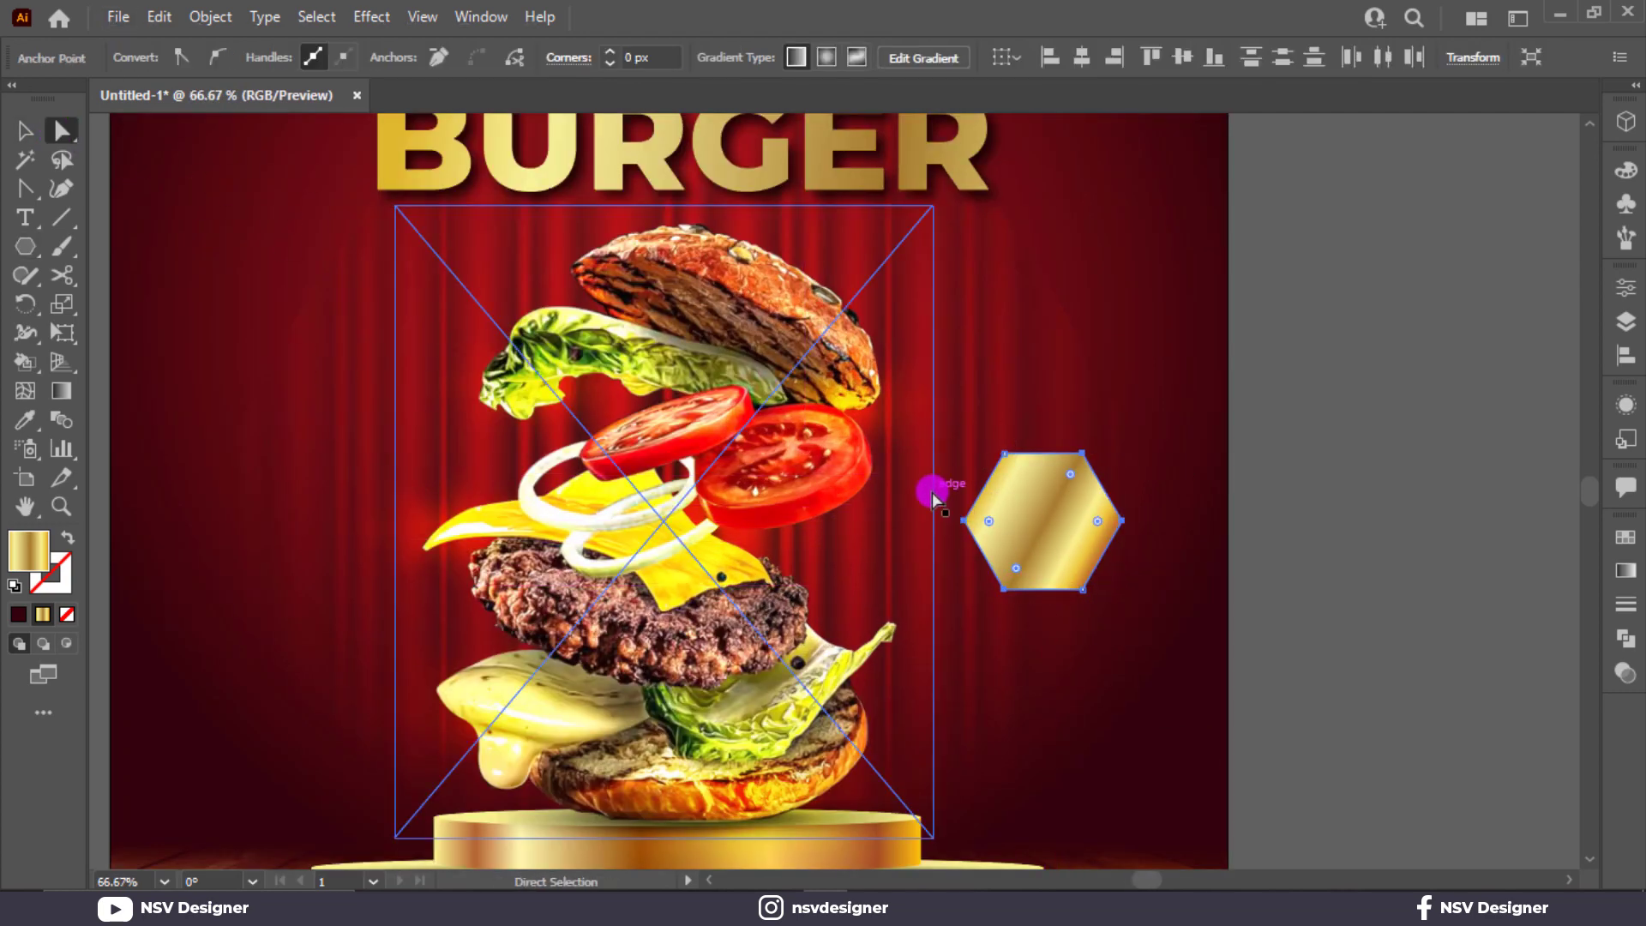
drag(1037, 459, 1162, 499)
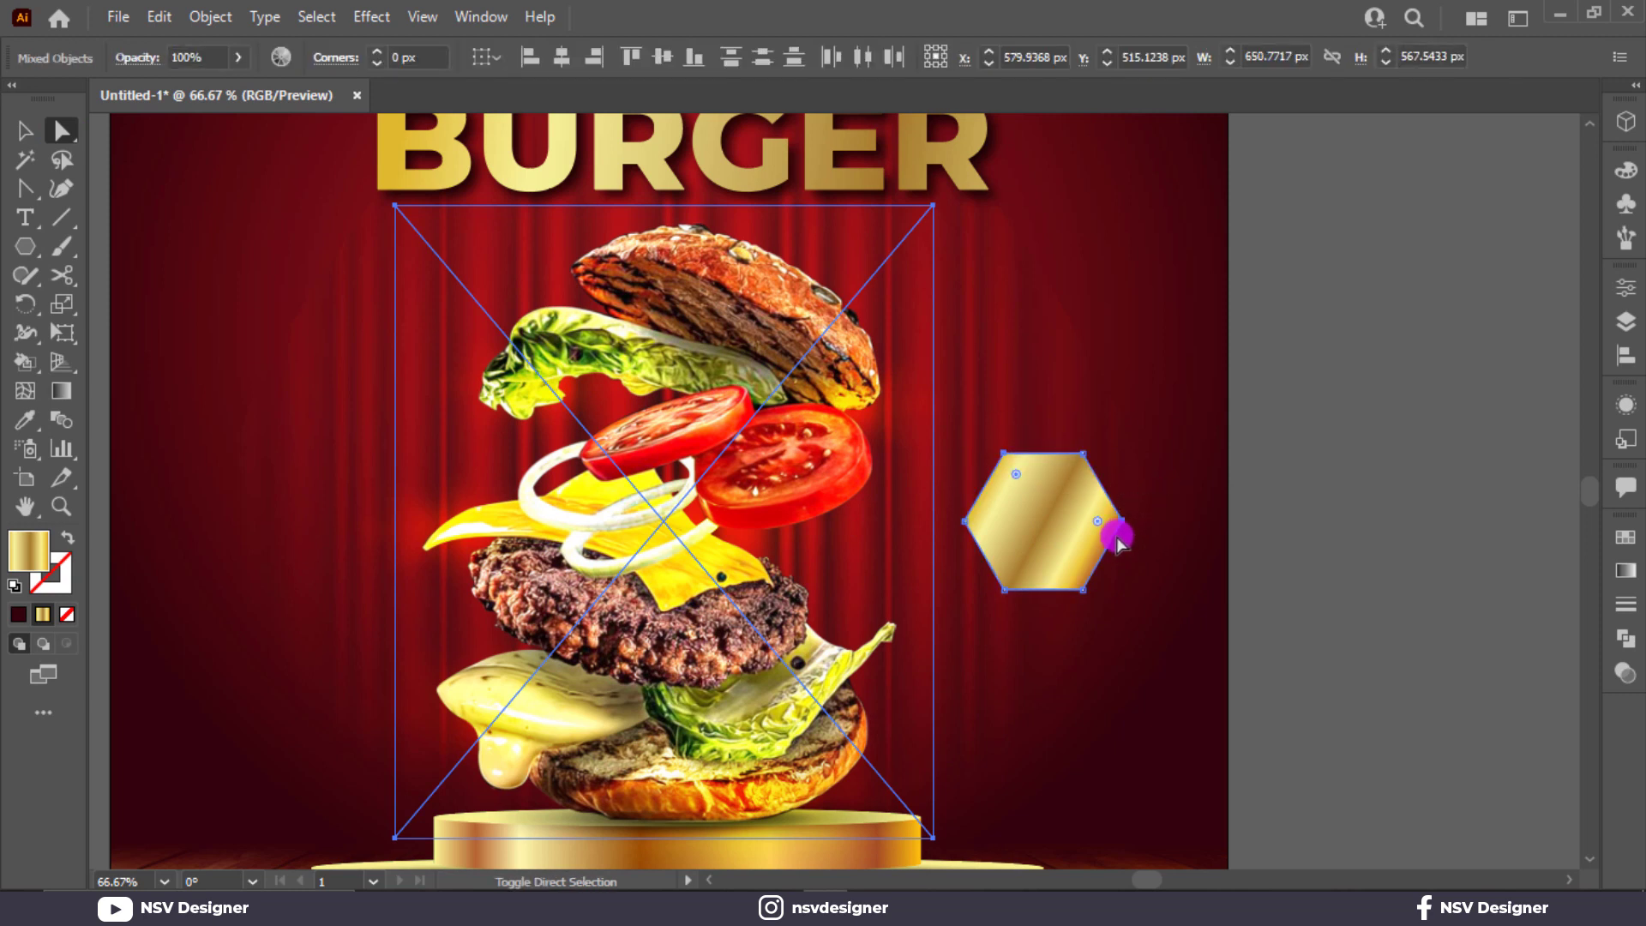
drag(1014, 563, 1038, 525)
key(ctrl+z)
drag(1001, 386, 1122, 389)
Step: Move the gold from fill to a 3 pt stroke and make the outline dashed
key(v)
click(1186, 427)
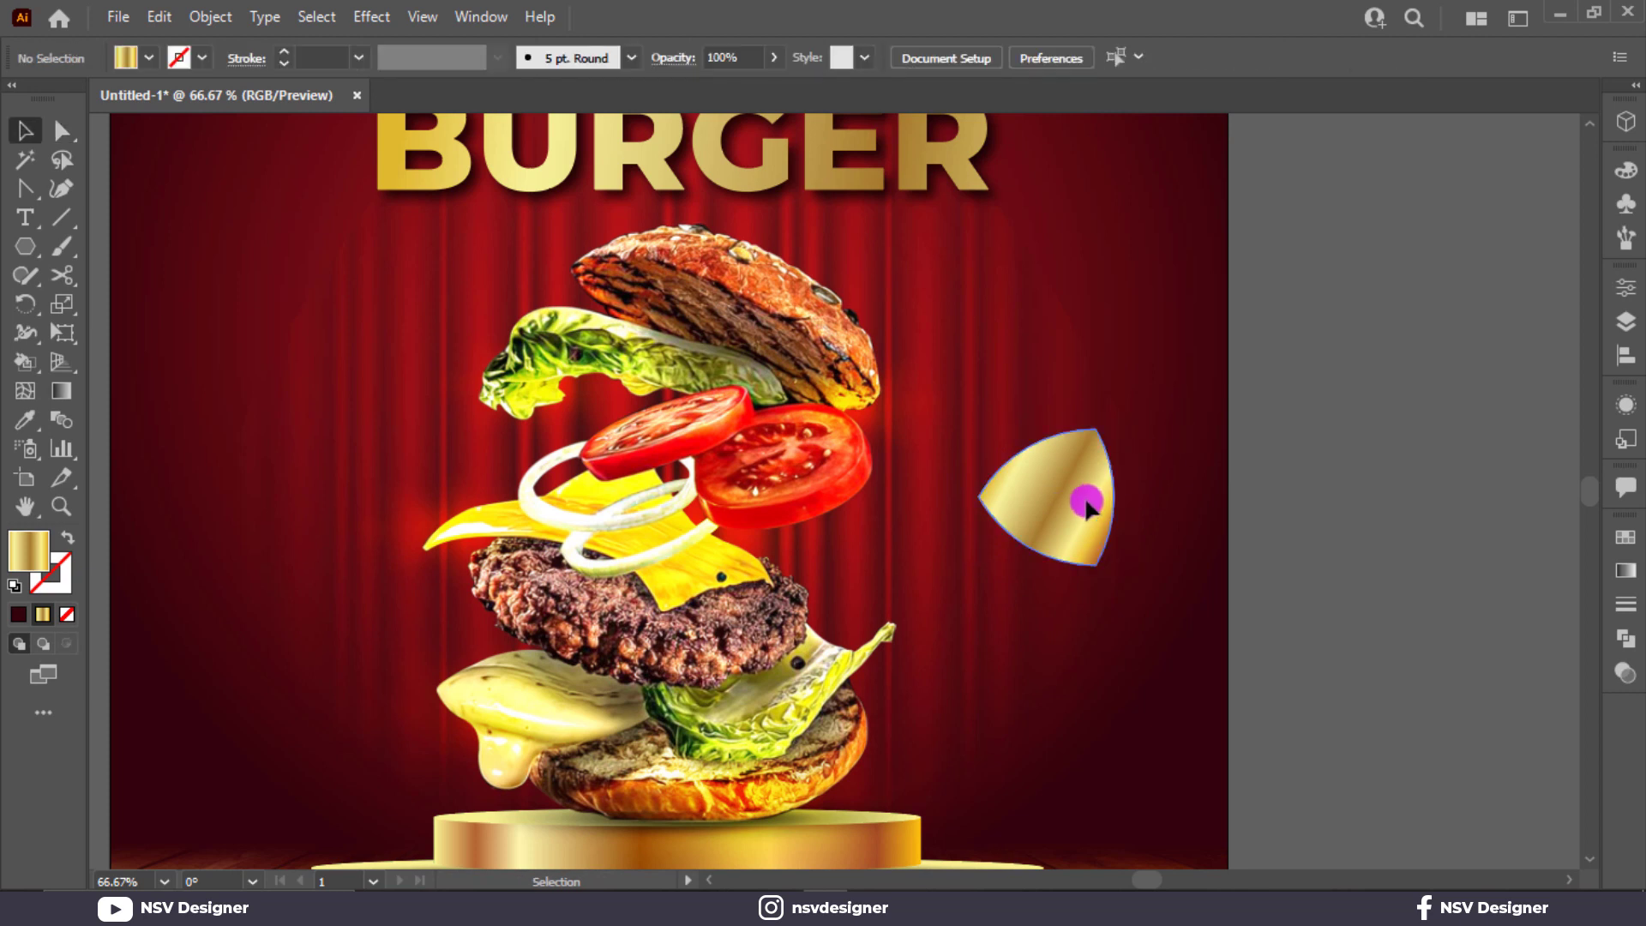
click(1085, 501)
key(shift+x)
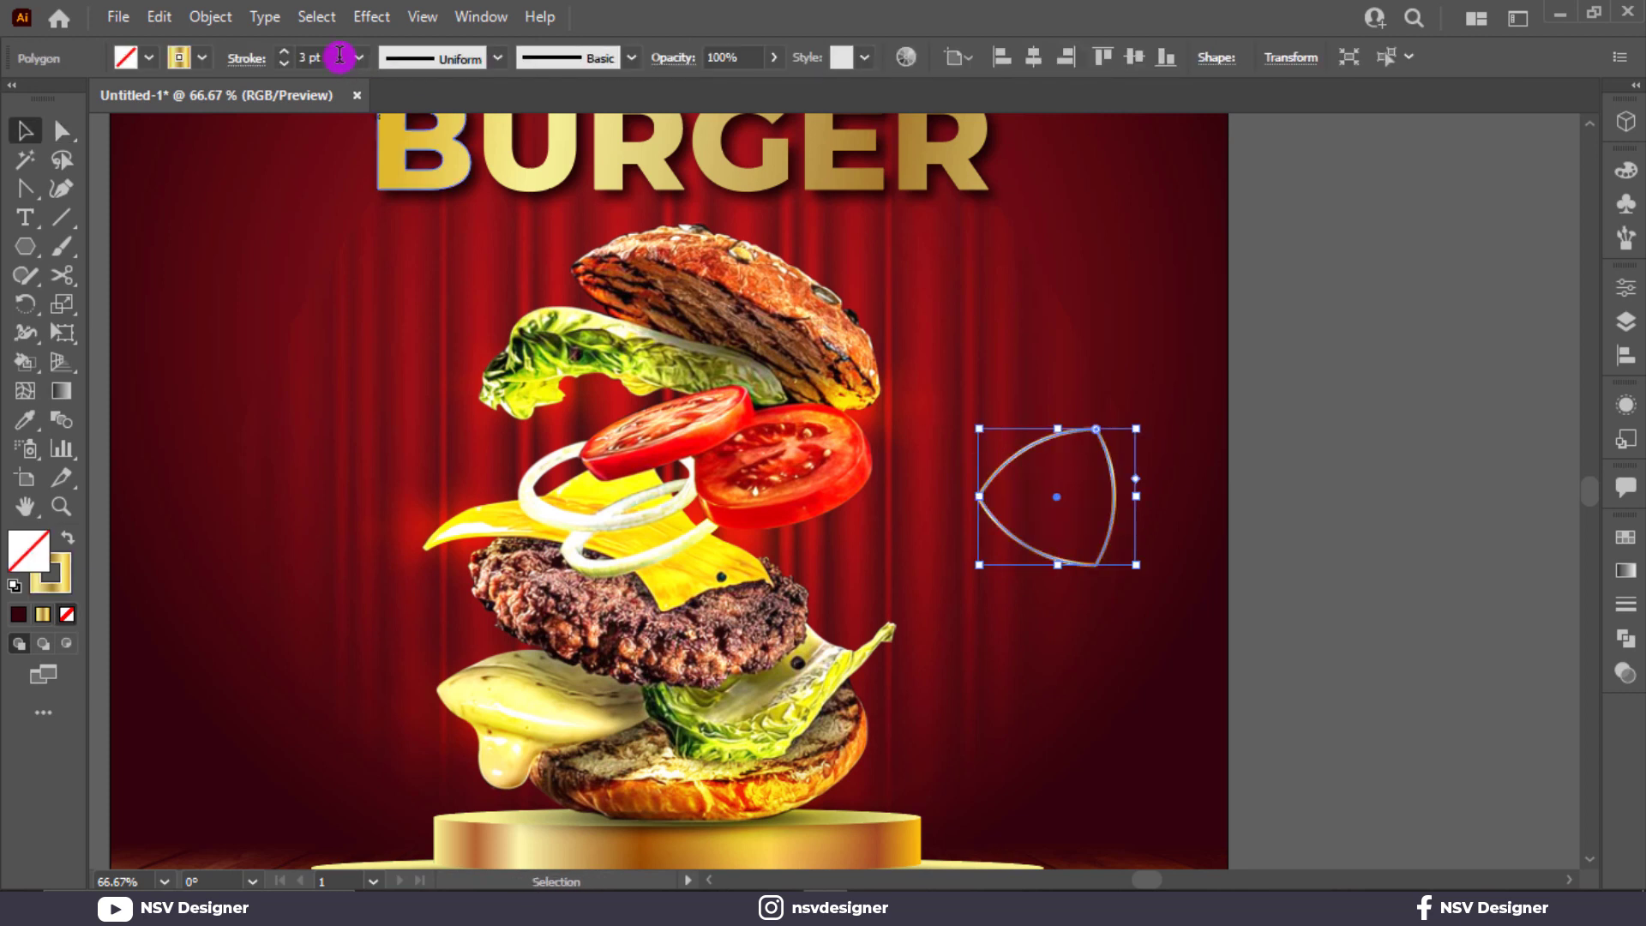
click(247, 60)
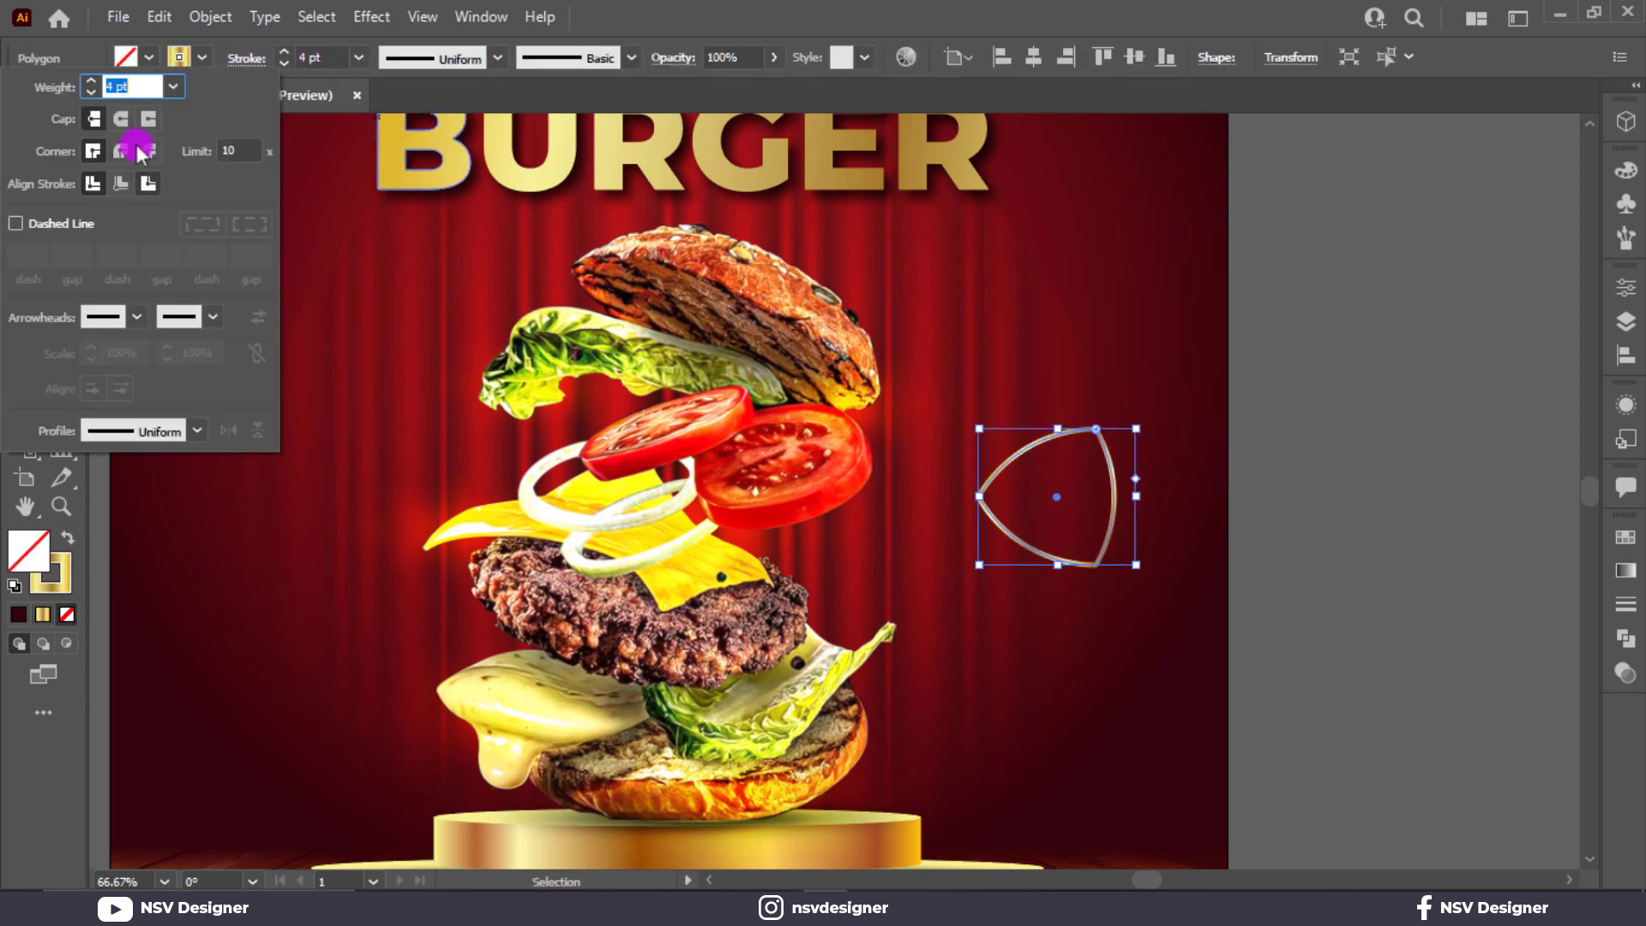
click(17, 225)
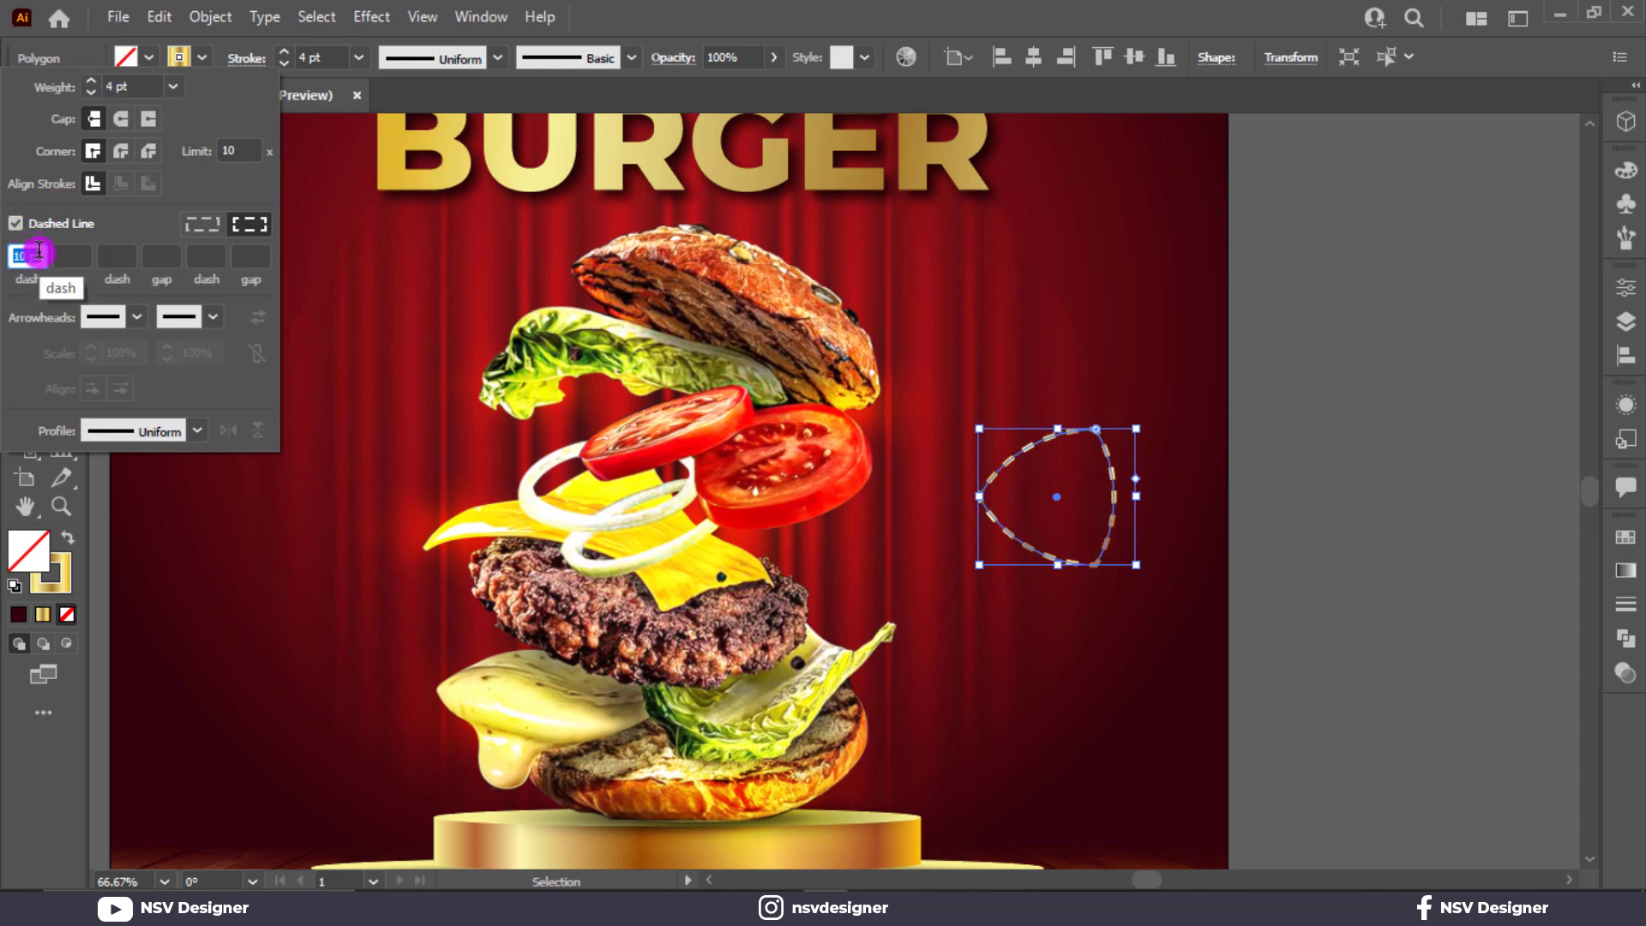
click(1006, 341)
click(1111, 434)
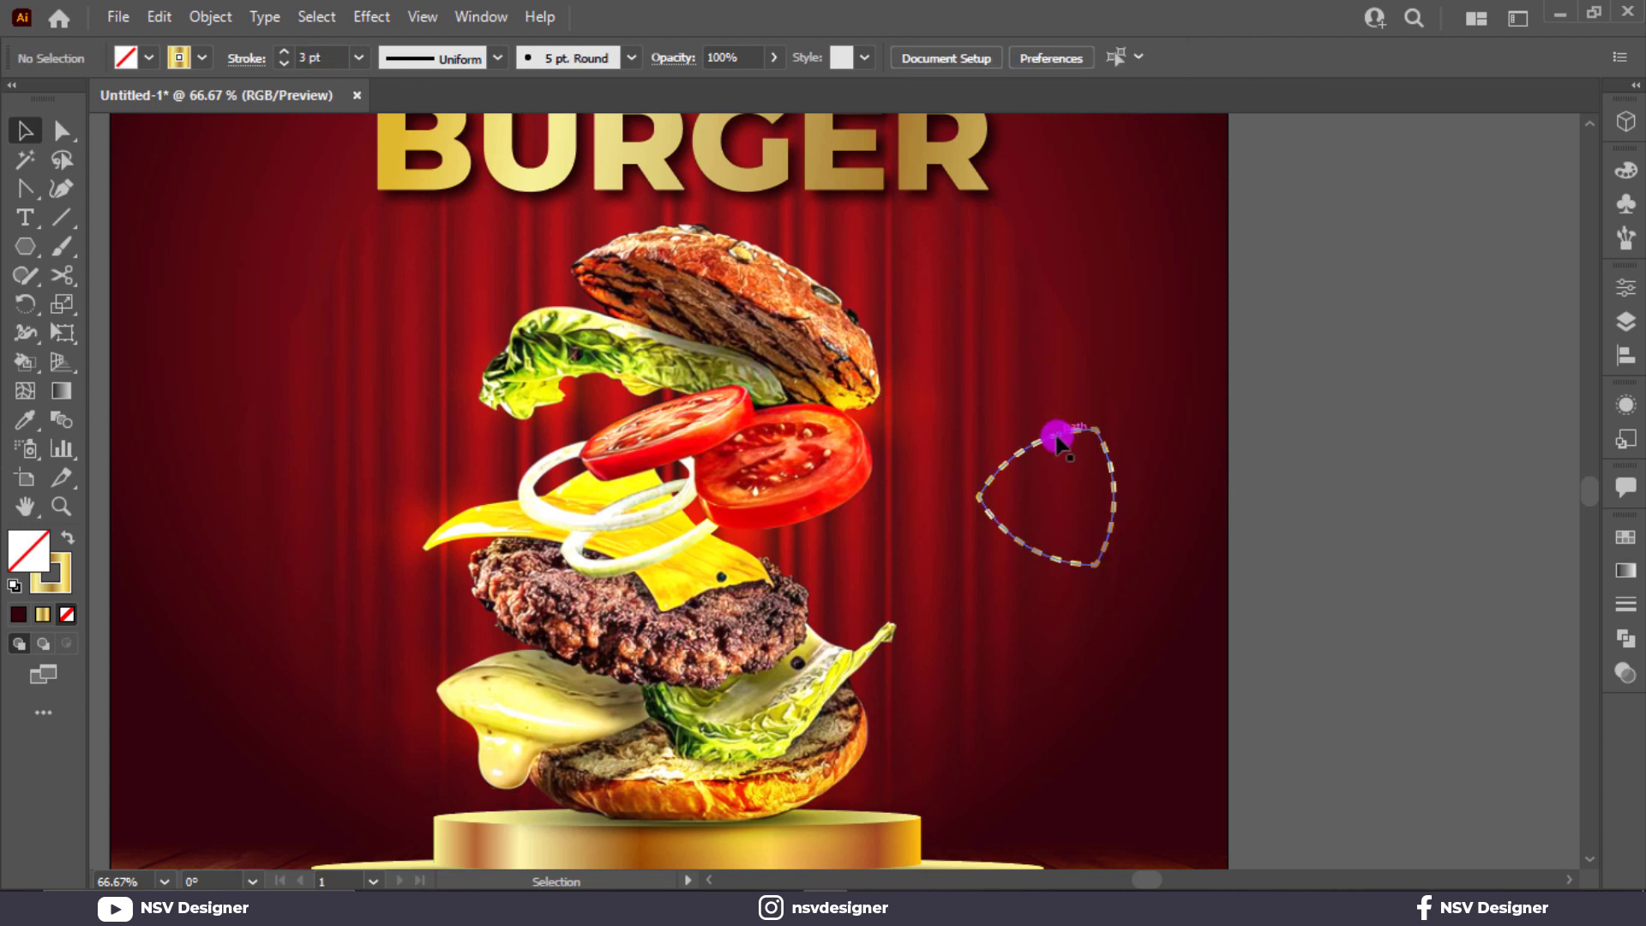
Step: Move the dashed gold triangle slightly down and left
click(1057, 439)
click(1241, 474)
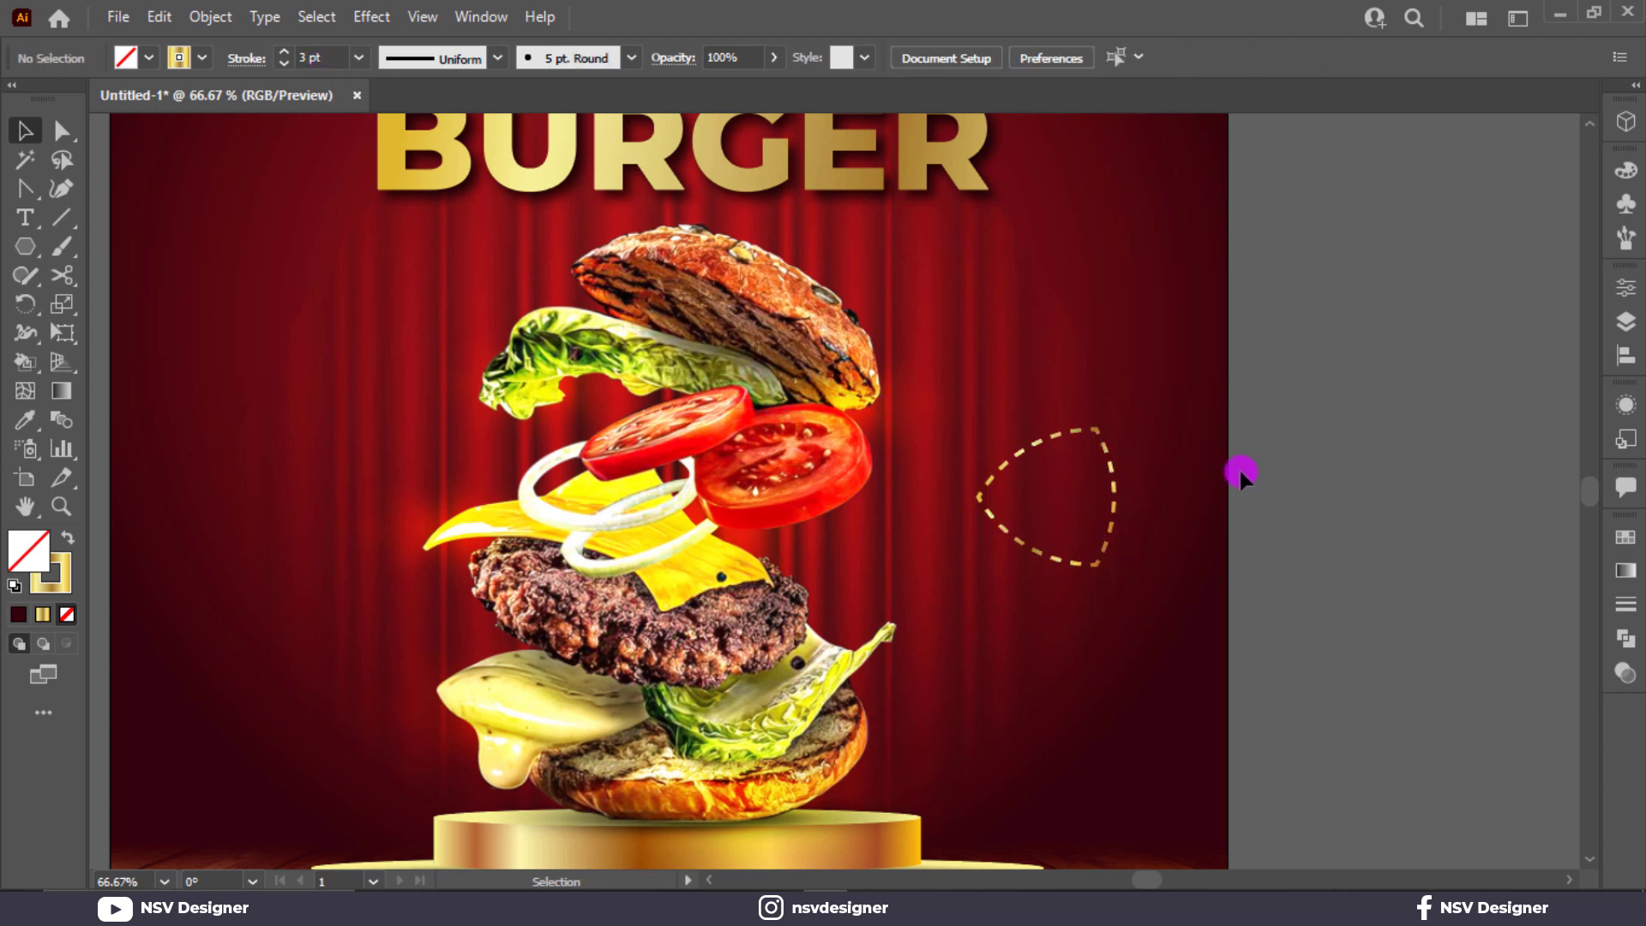
drag(1113, 538, 1092, 569)
click(1150, 521)
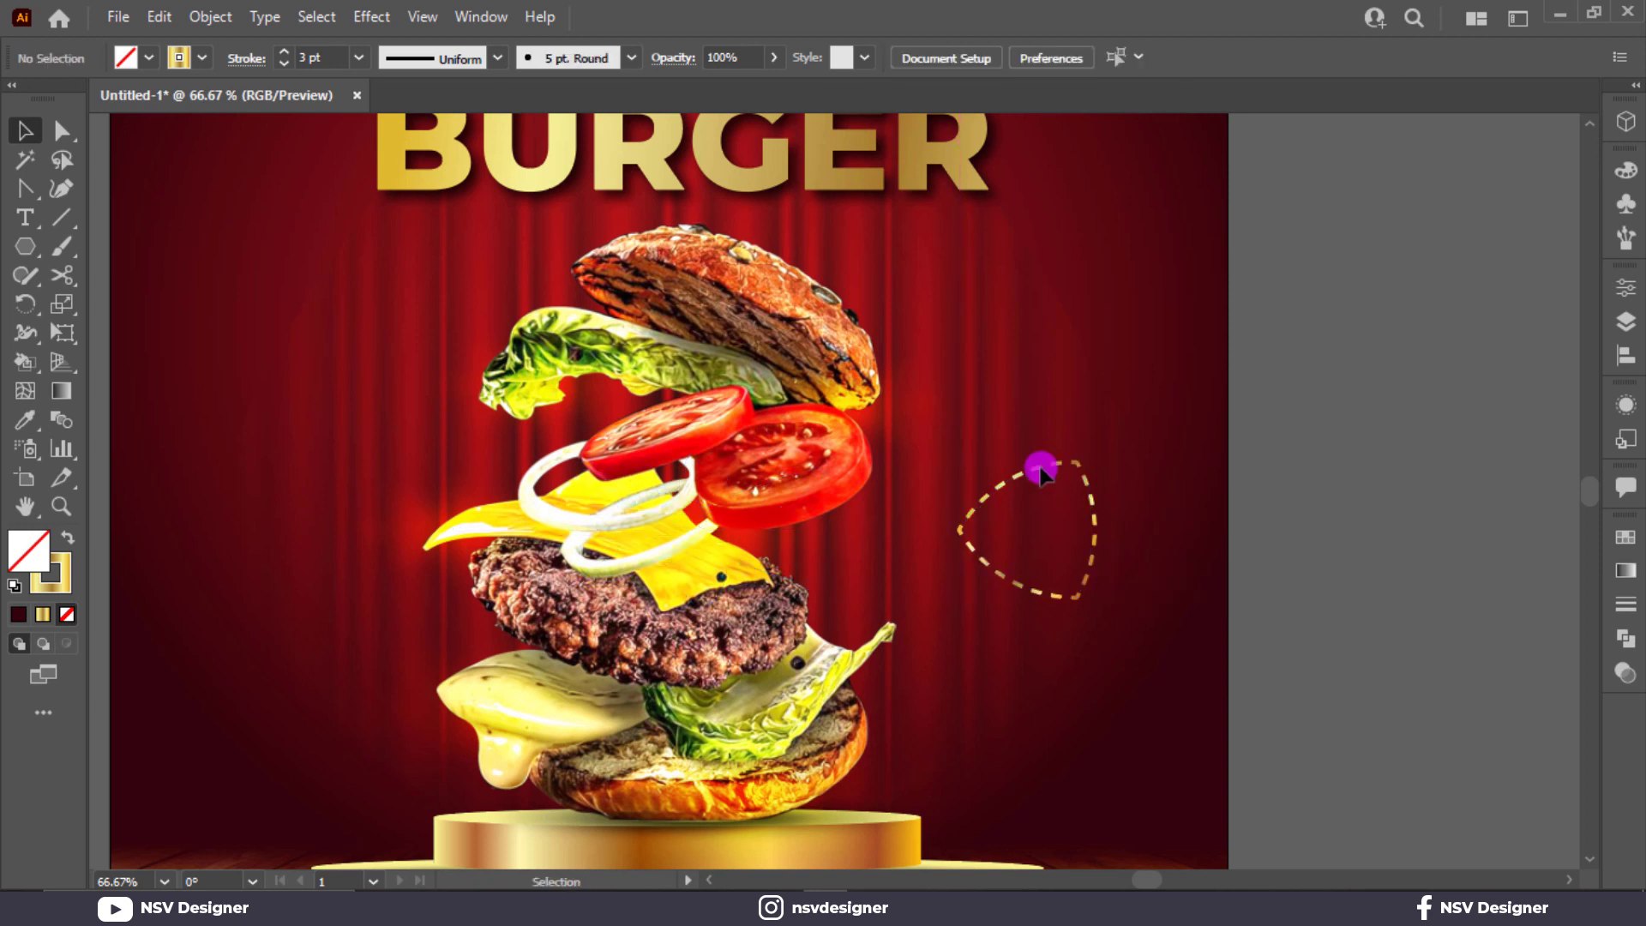
click(21, 218)
Step: Type 15% beside the triangle and add a duplicate line below reading OFF
click(1205, 422)
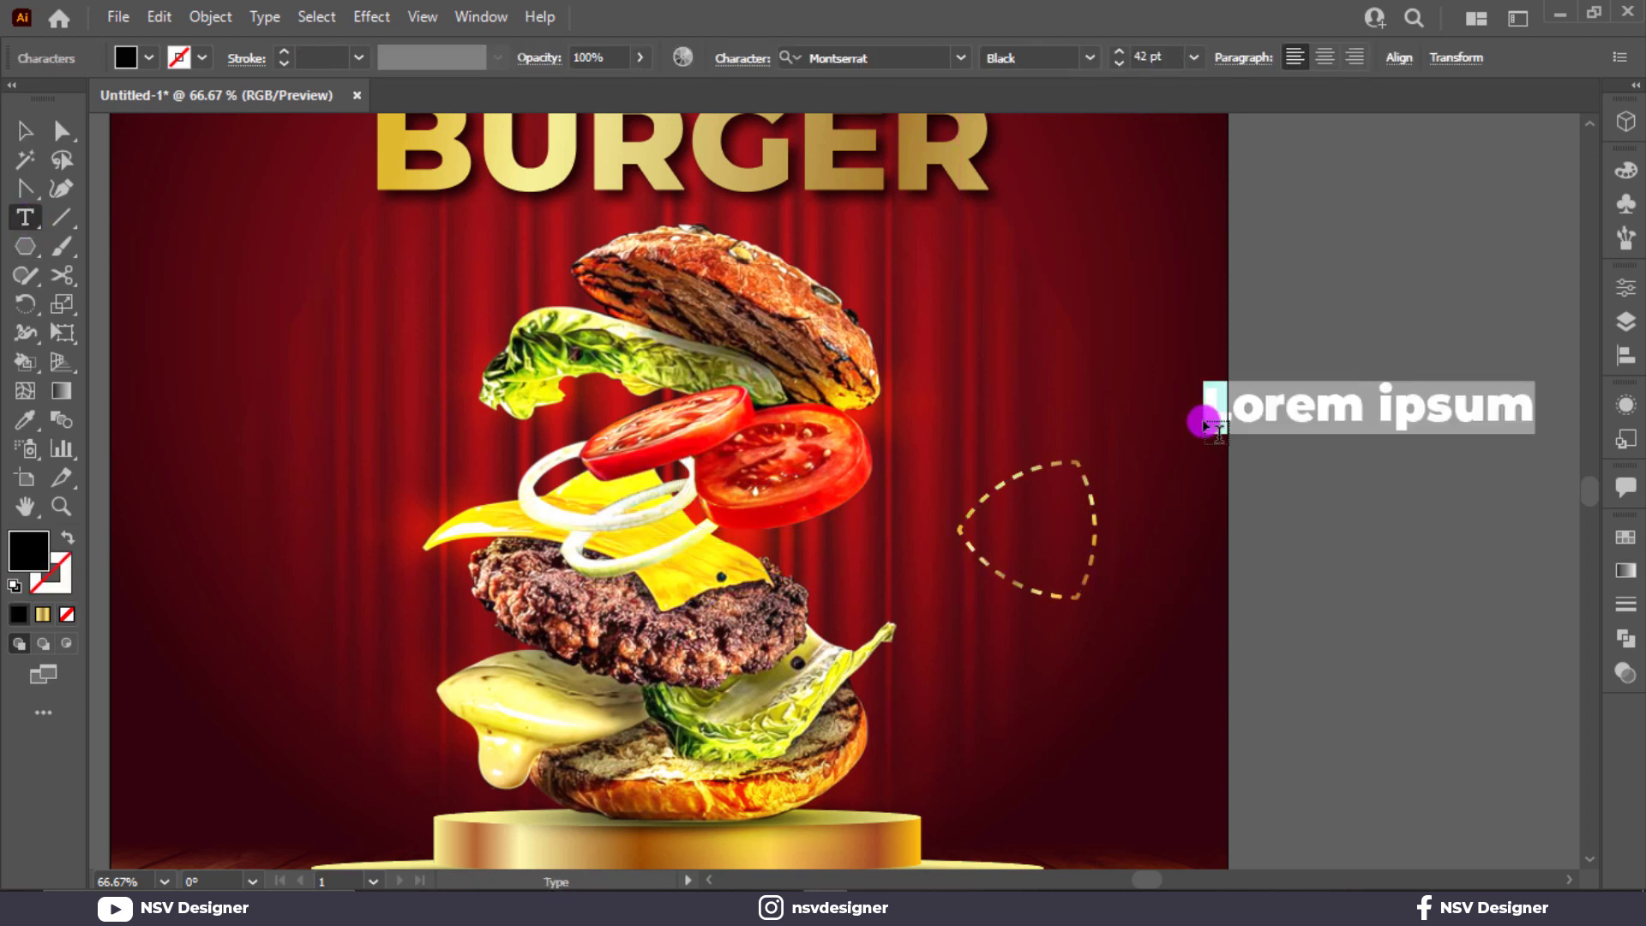
text(15)
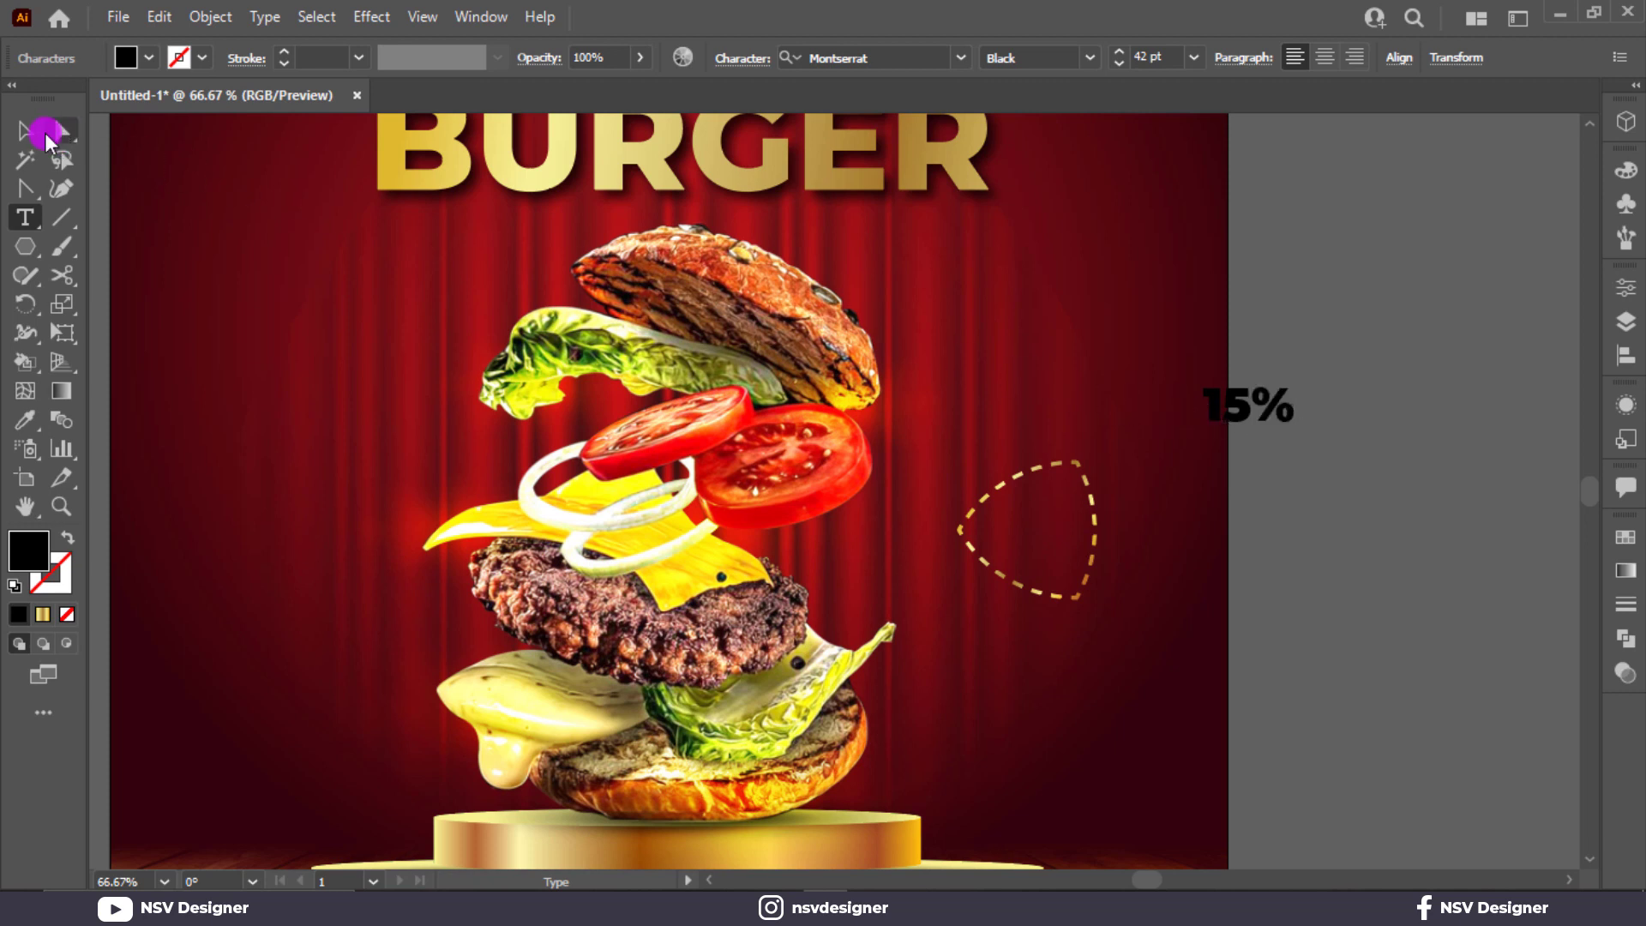
click(43, 133)
alt+drag(1247, 413, 1247, 454)
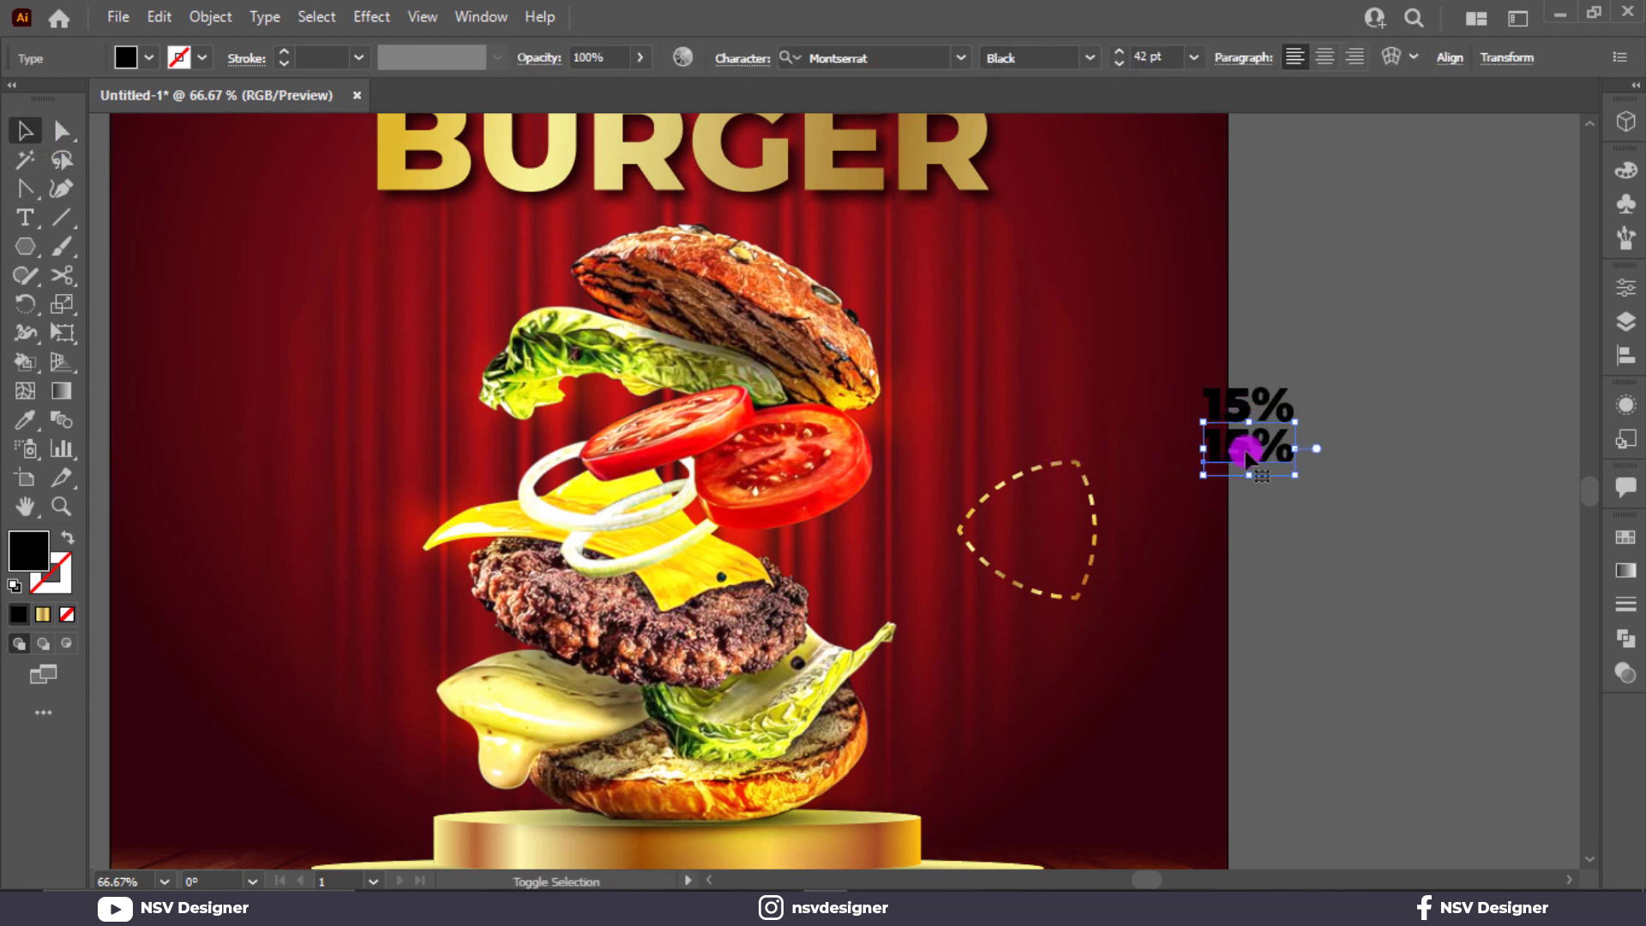
double_click(1246, 452)
text(OFF)
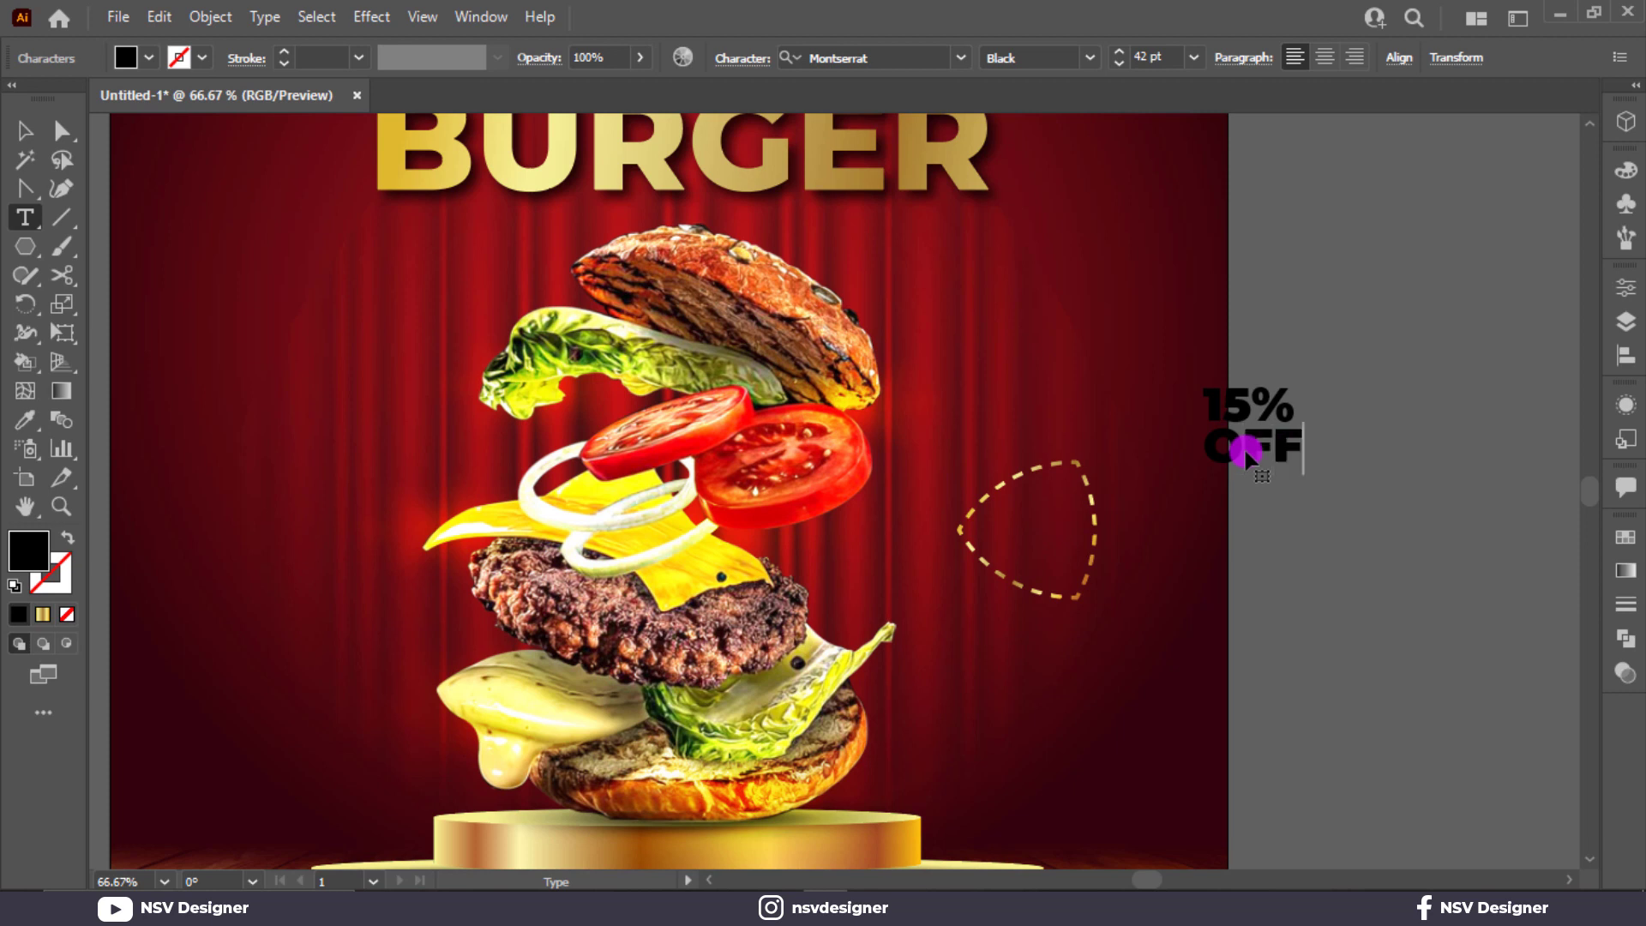
key(Escape)
Step: Set both lines to Montserrat Bold, shrink them to about 25 pt, and shrink OFF slightly
shift+click(1201, 403)
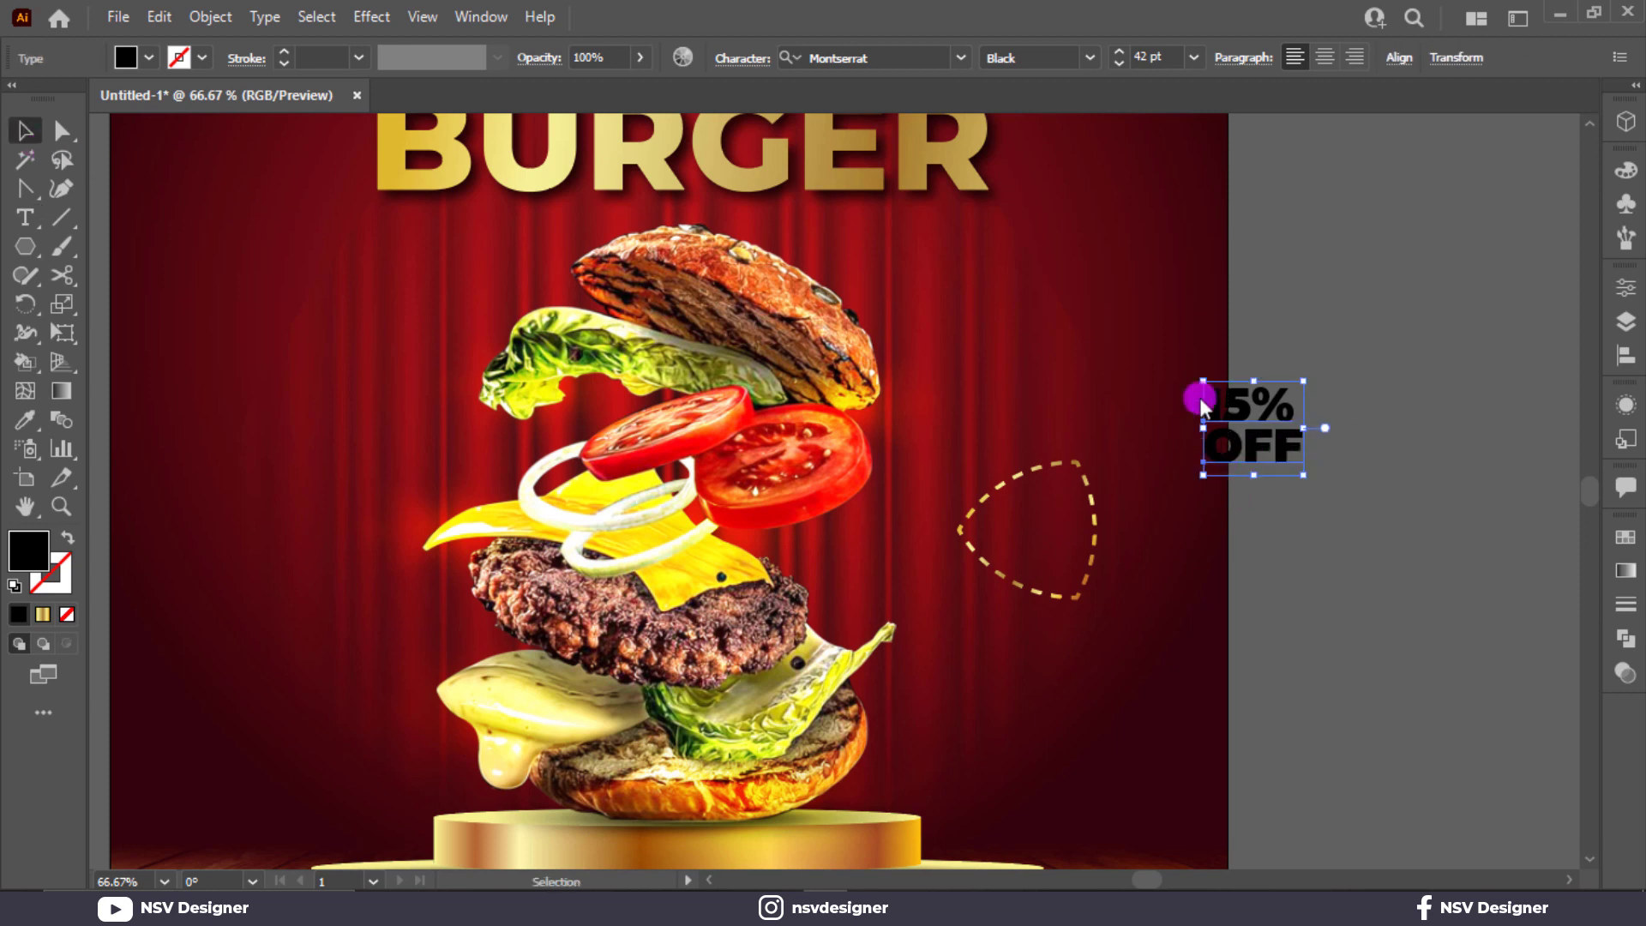
click(1087, 60)
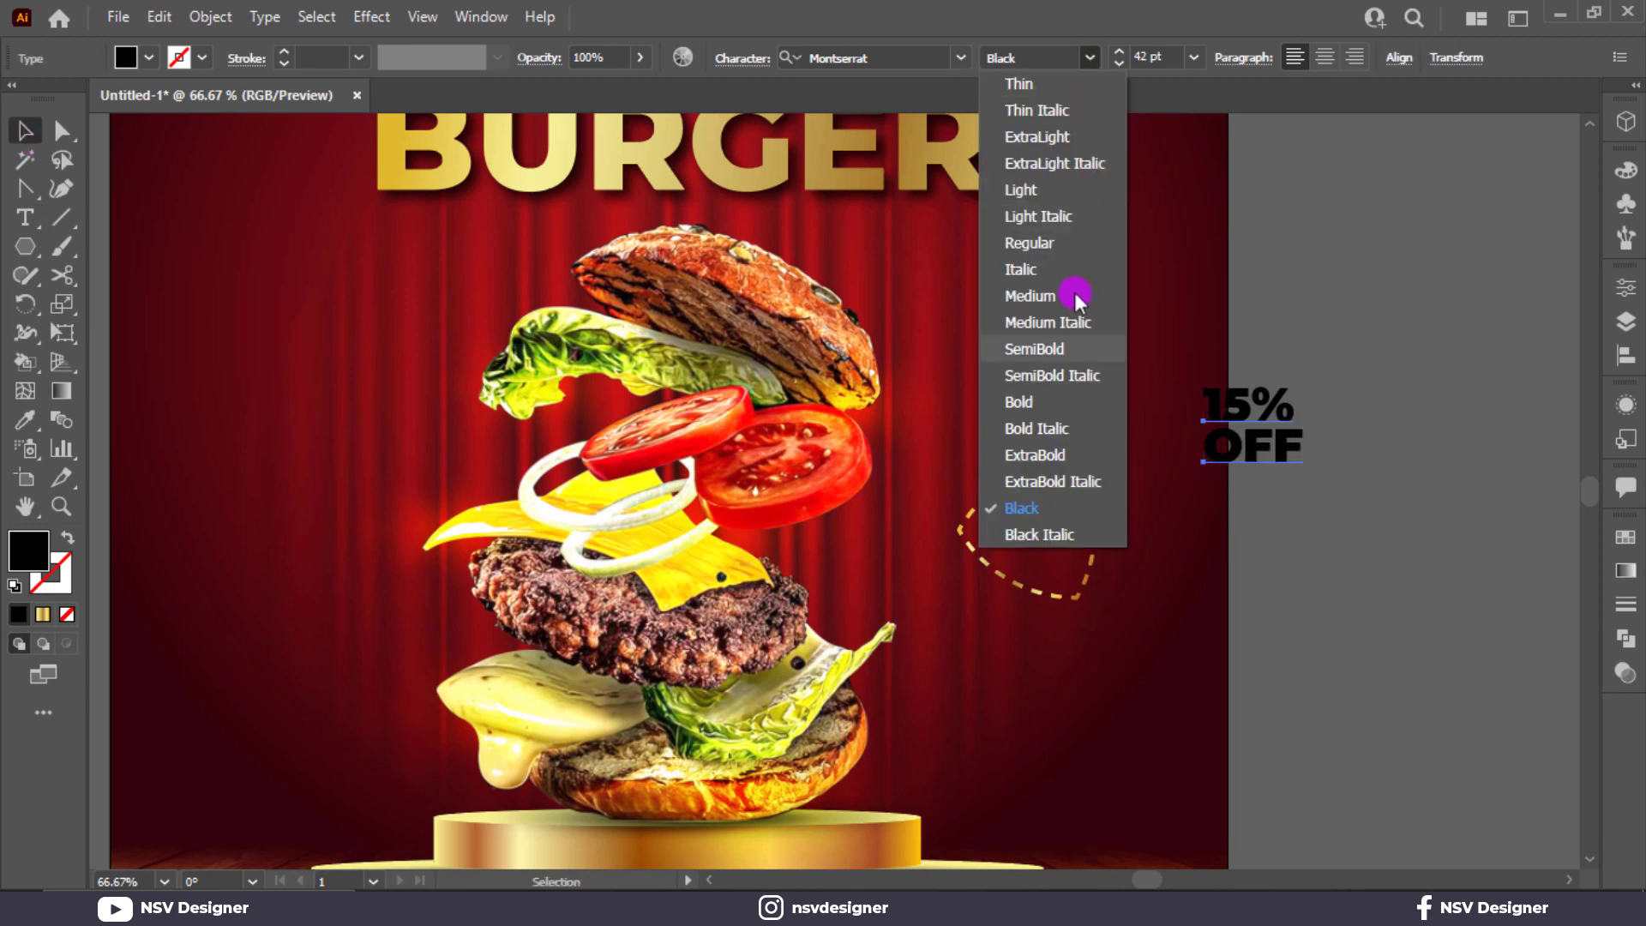
click(1068, 431)
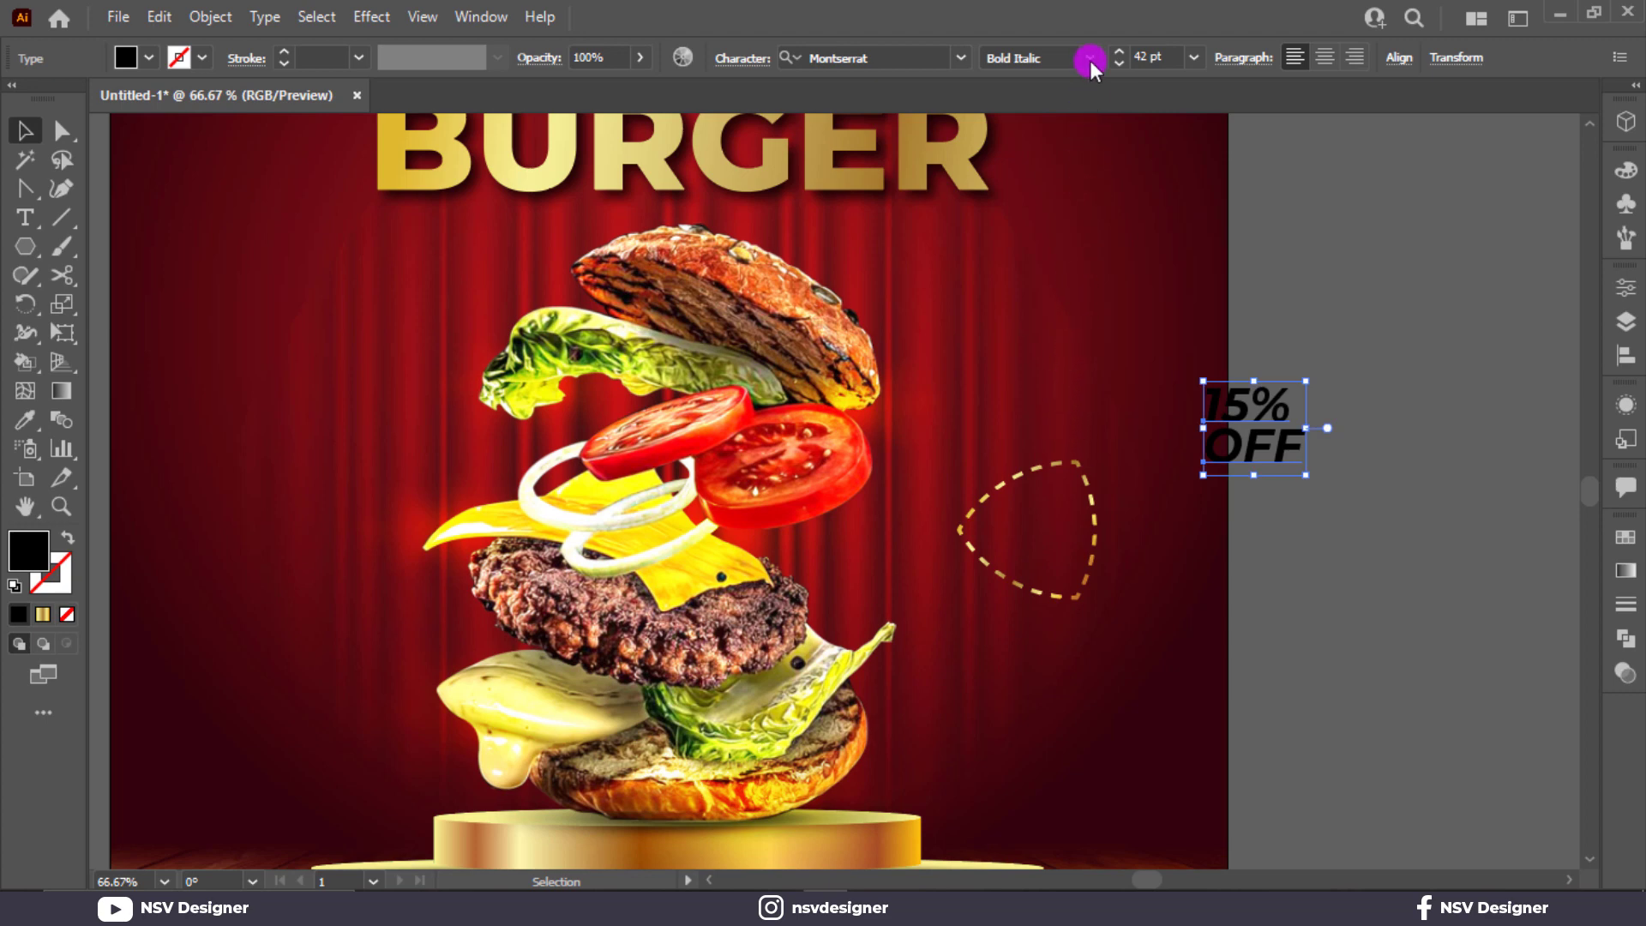
click(1089, 60)
click(1073, 406)
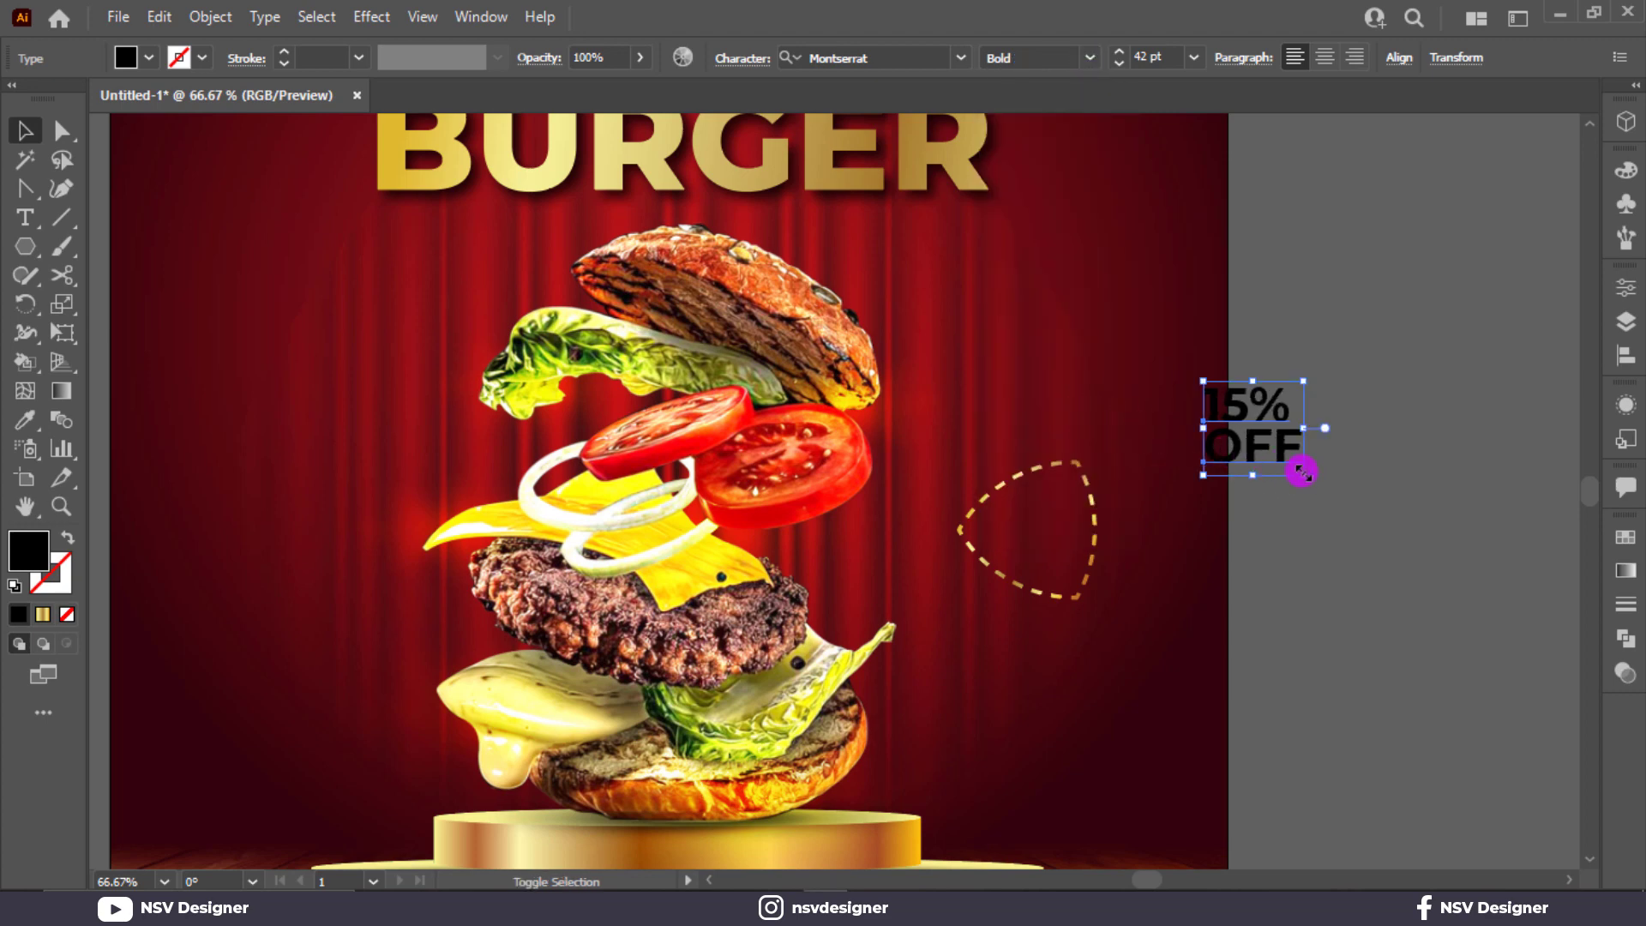
drag(1302, 471, 1262, 453)
scroll(1252, 412, up, 5)
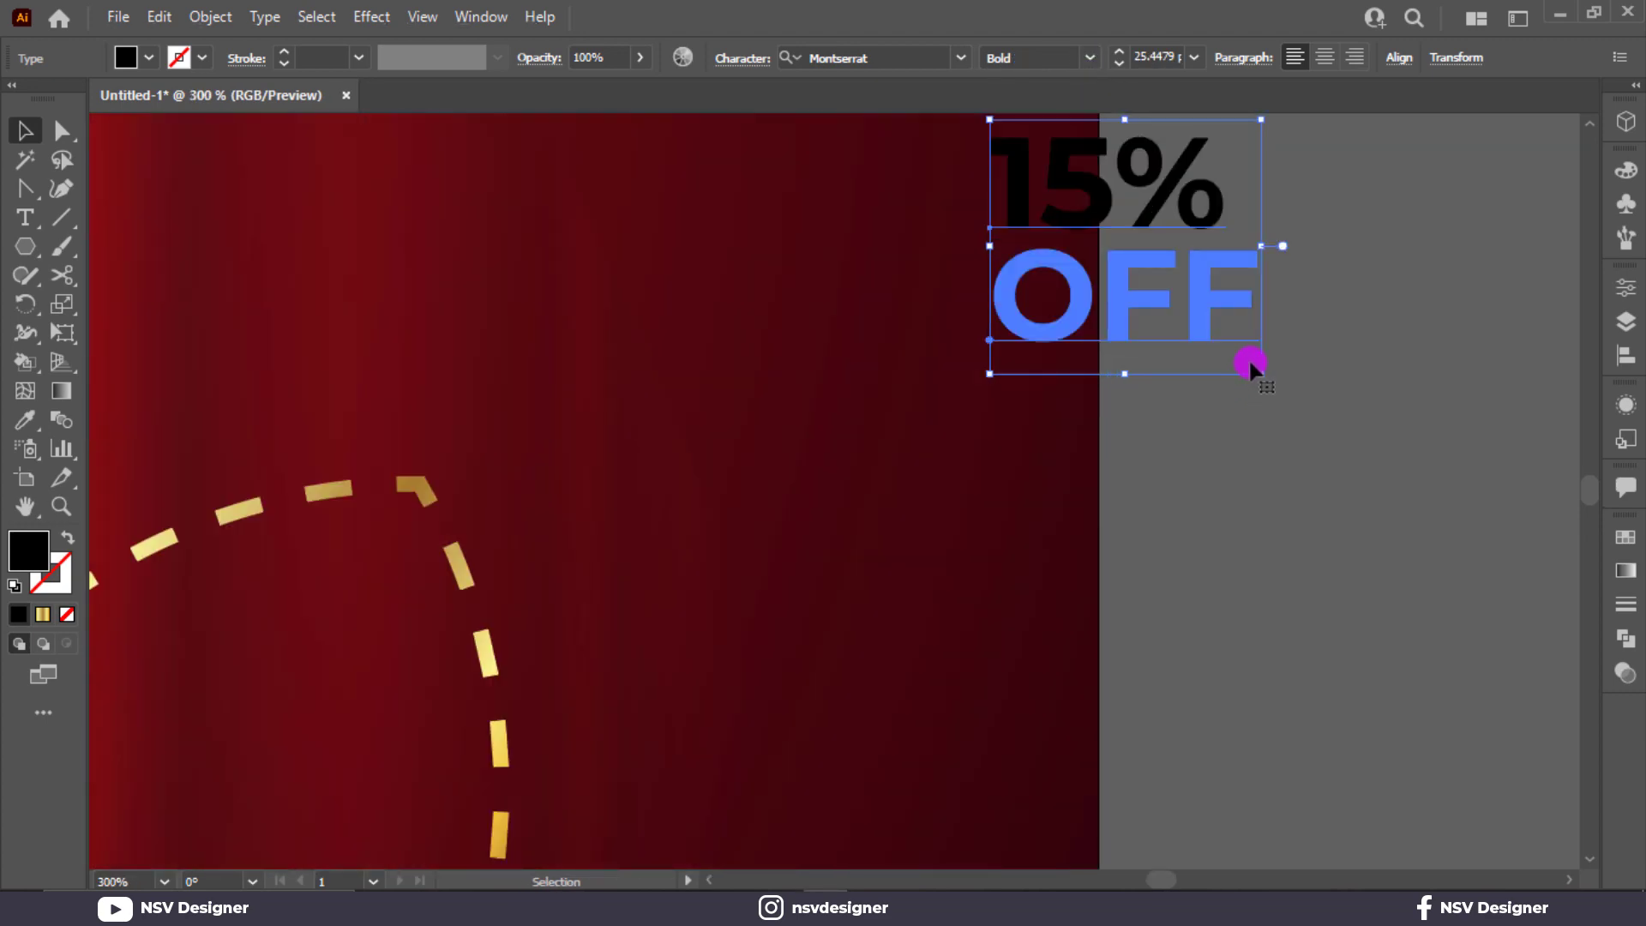
click(1252, 324)
click(1228, 341)
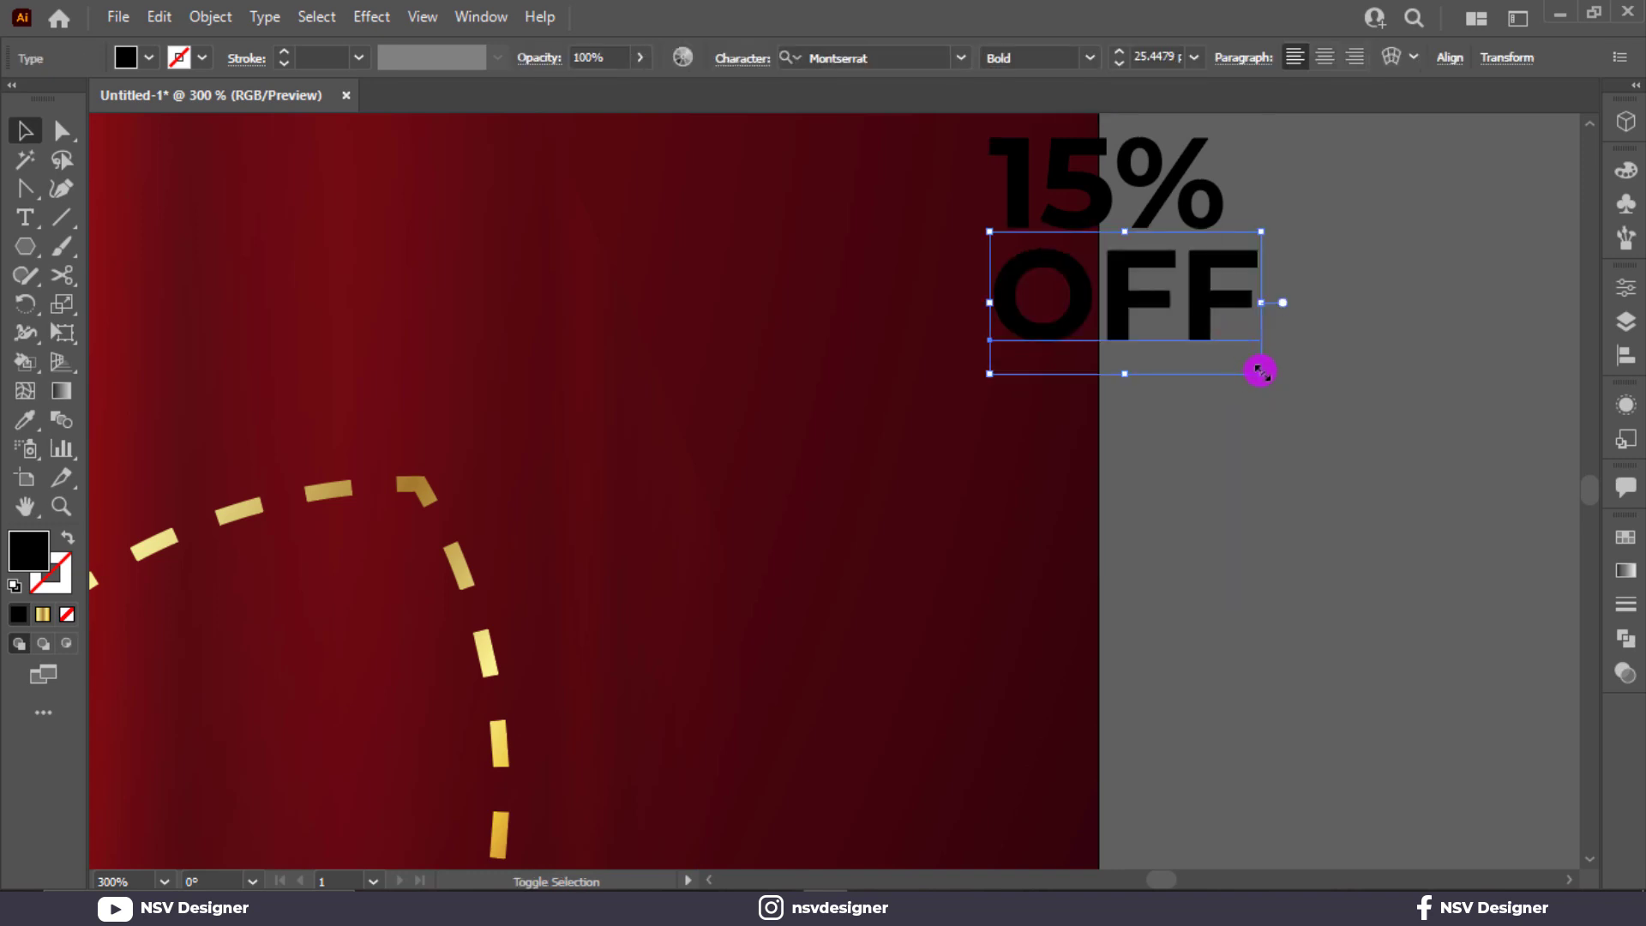
drag(1260, 371, 1102, 356)
Step: Move the 15% OFF text into the dashed ring and enlarge it to fit
drag(960, 448, 1203, 330)
drag(1336, 188, 438, 672)
scroll(571, 606, down, 2)
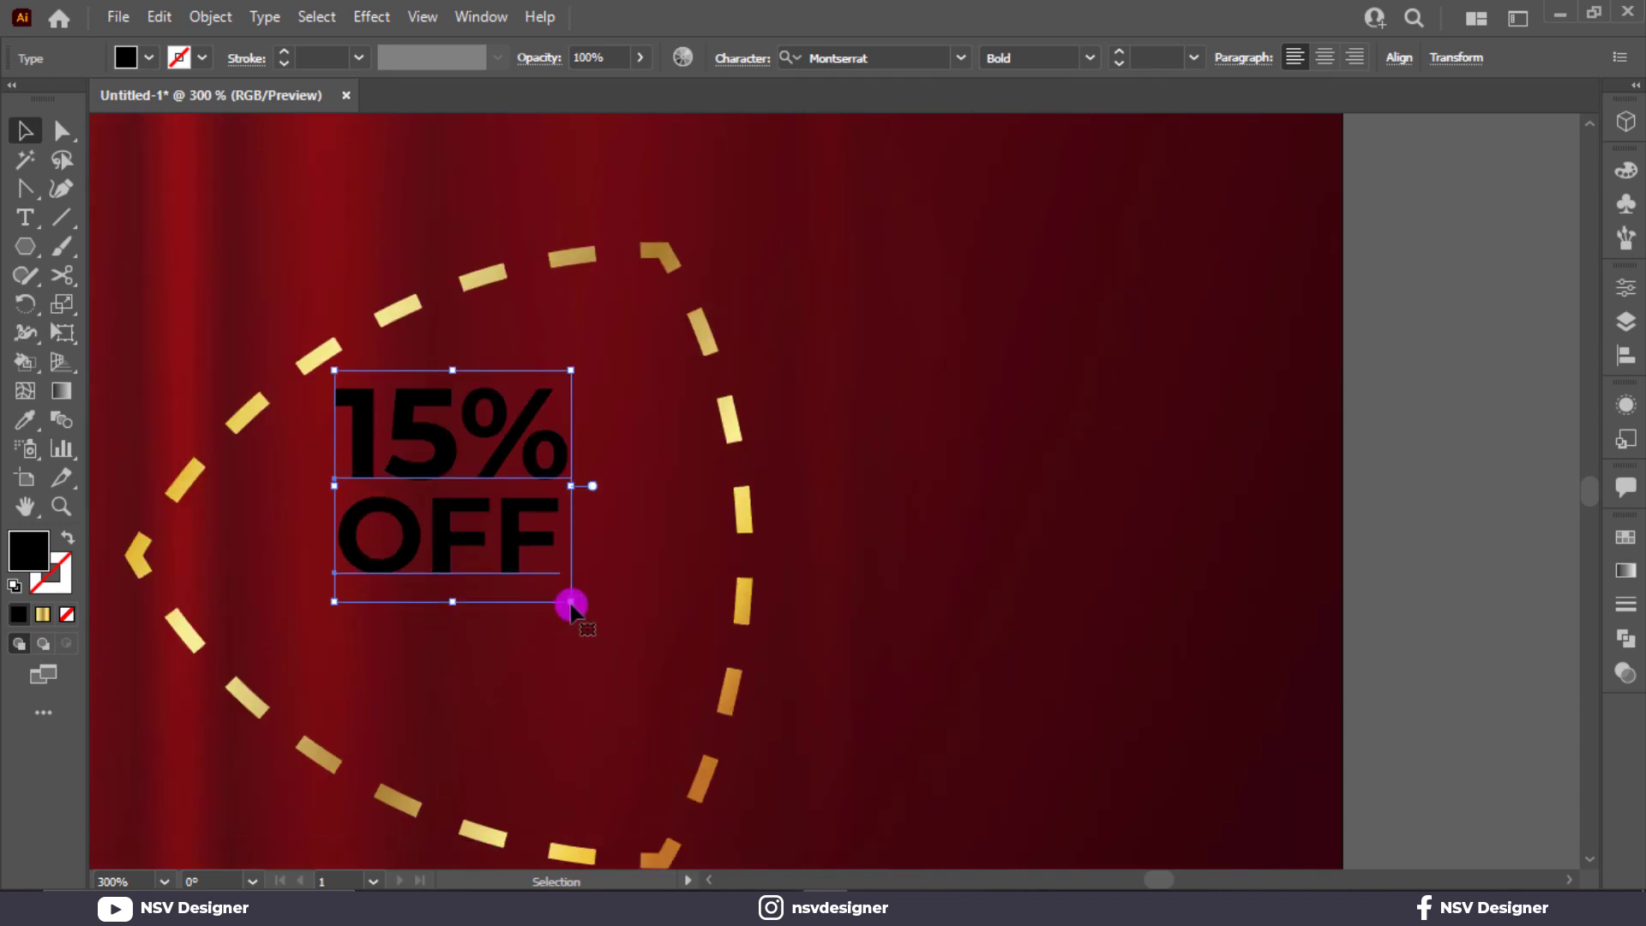
drag(571, 606, 677, 720)
drag(612, 660, 612, 662)
key(ctrl+0)
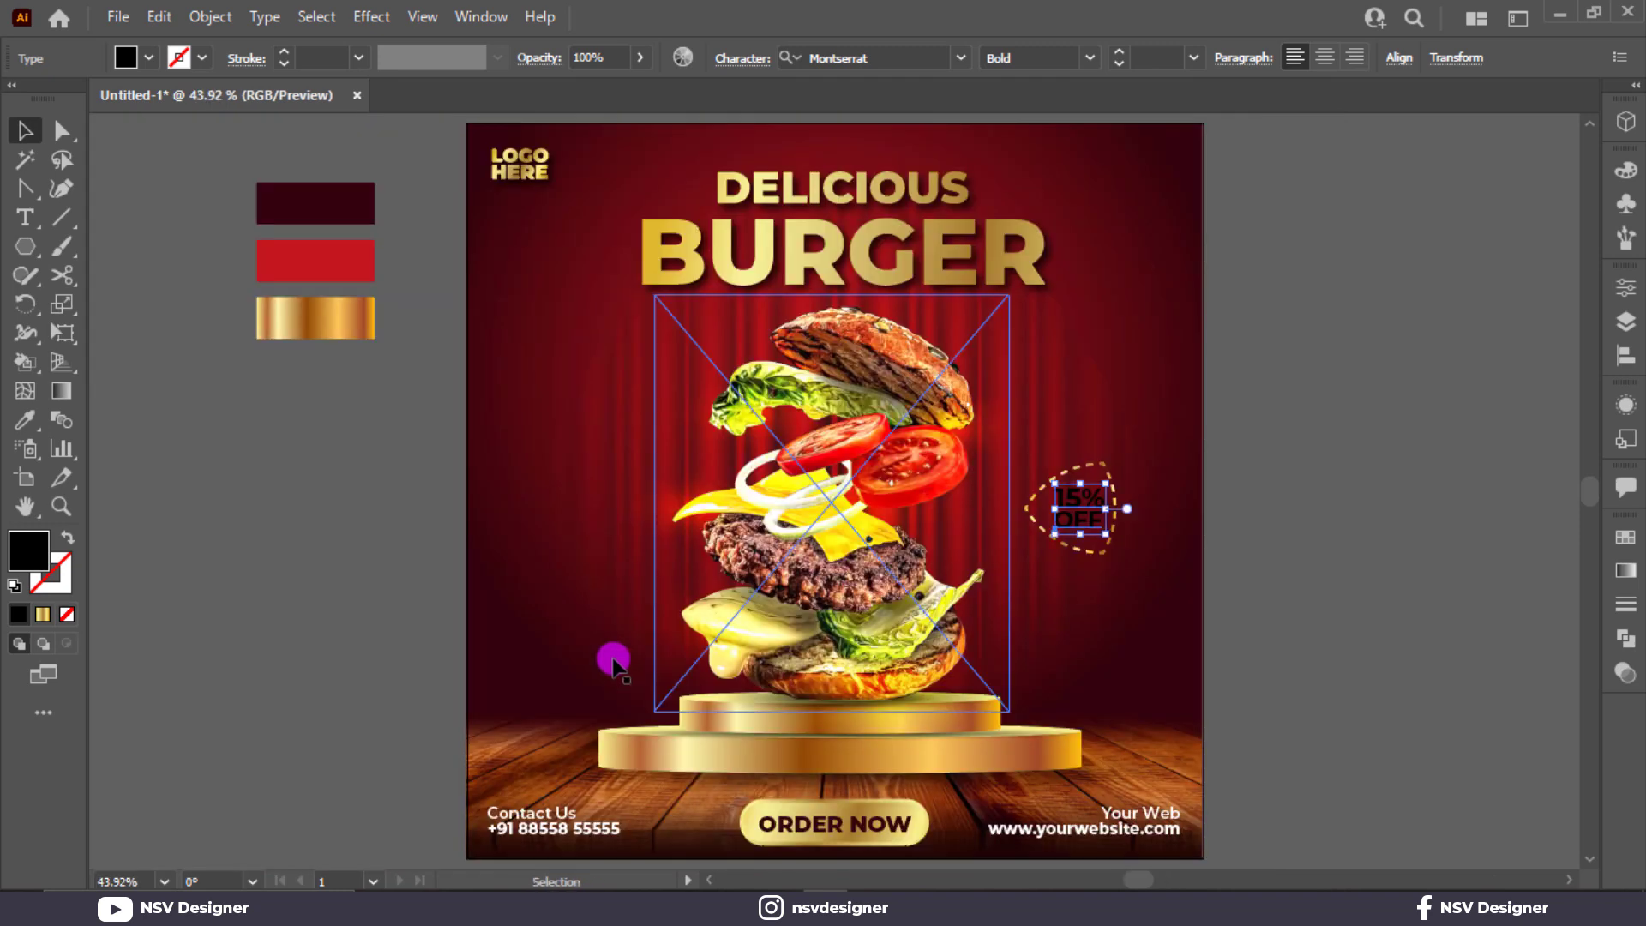
Step: Convert 15% OFF to outlines and apply BURGER's gold gradient at a diagonal angle
click(1077, 503)
right_click(1077, 504)
click(1141, 556)
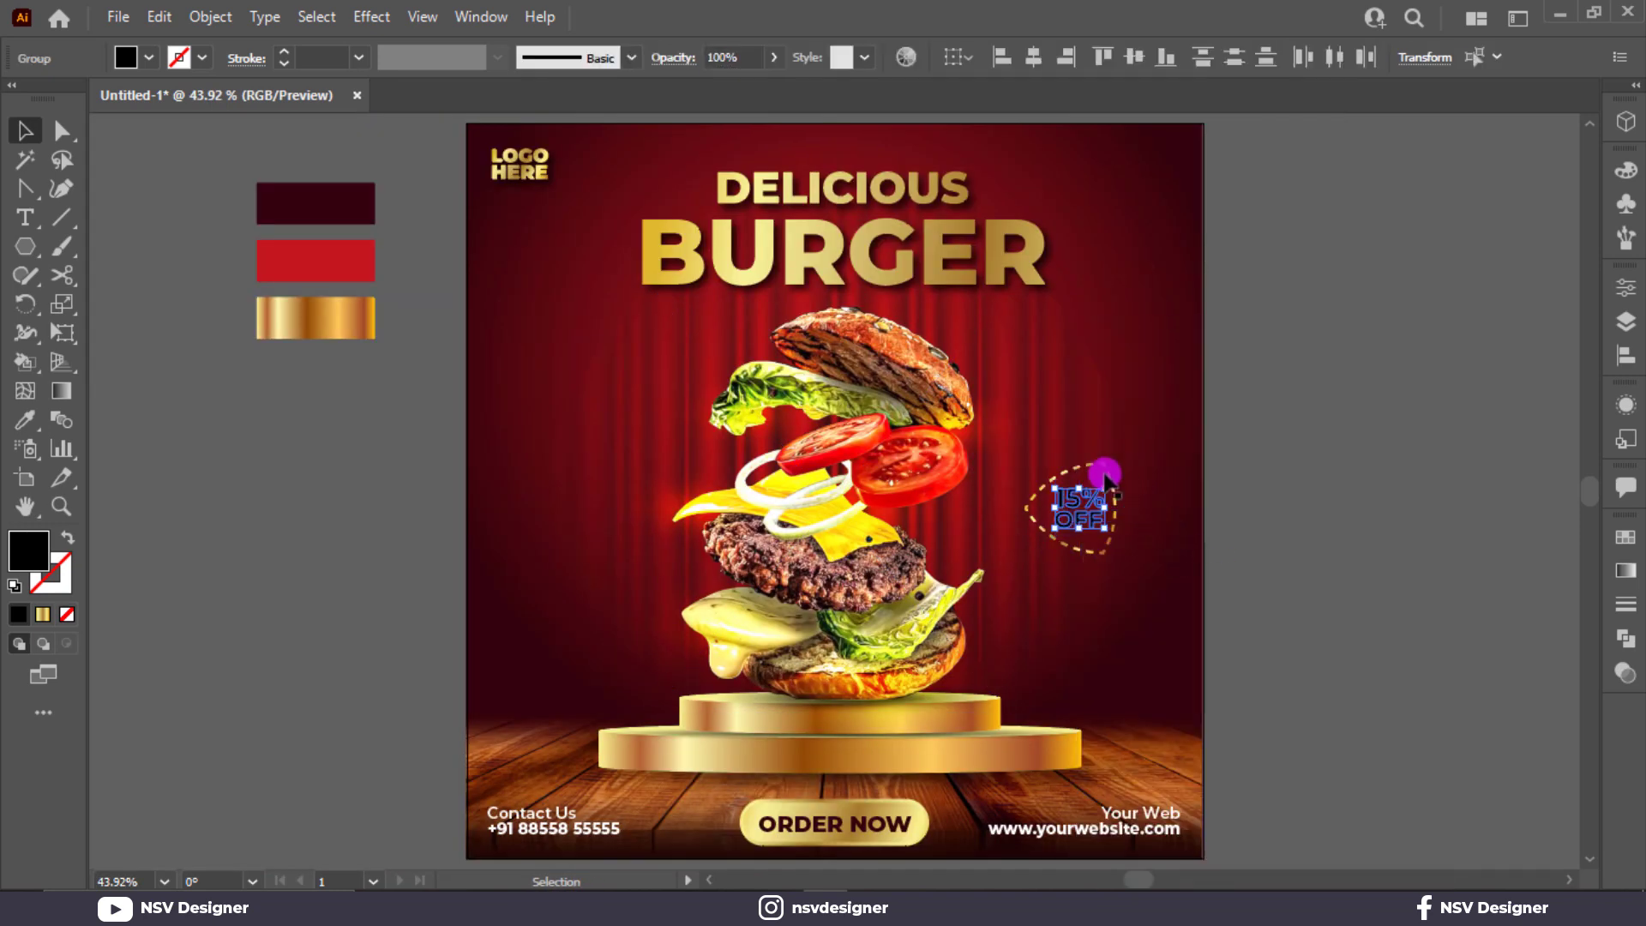
key(i)
click(848, 244)
scroll(1068, 505, up, 4)
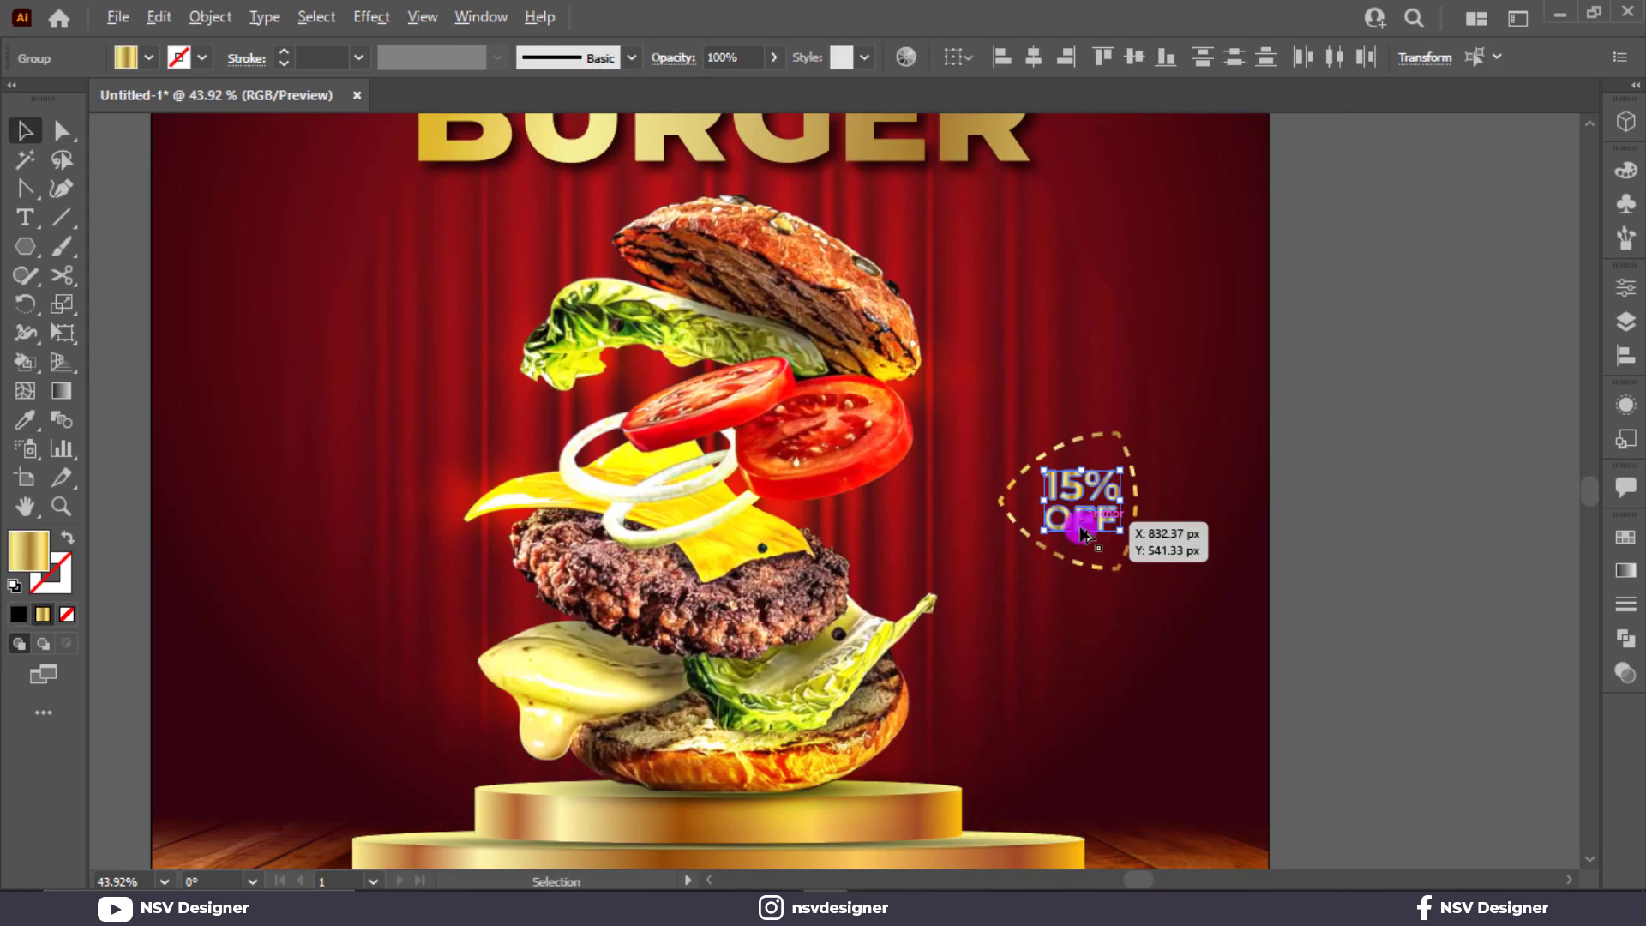
key(g)
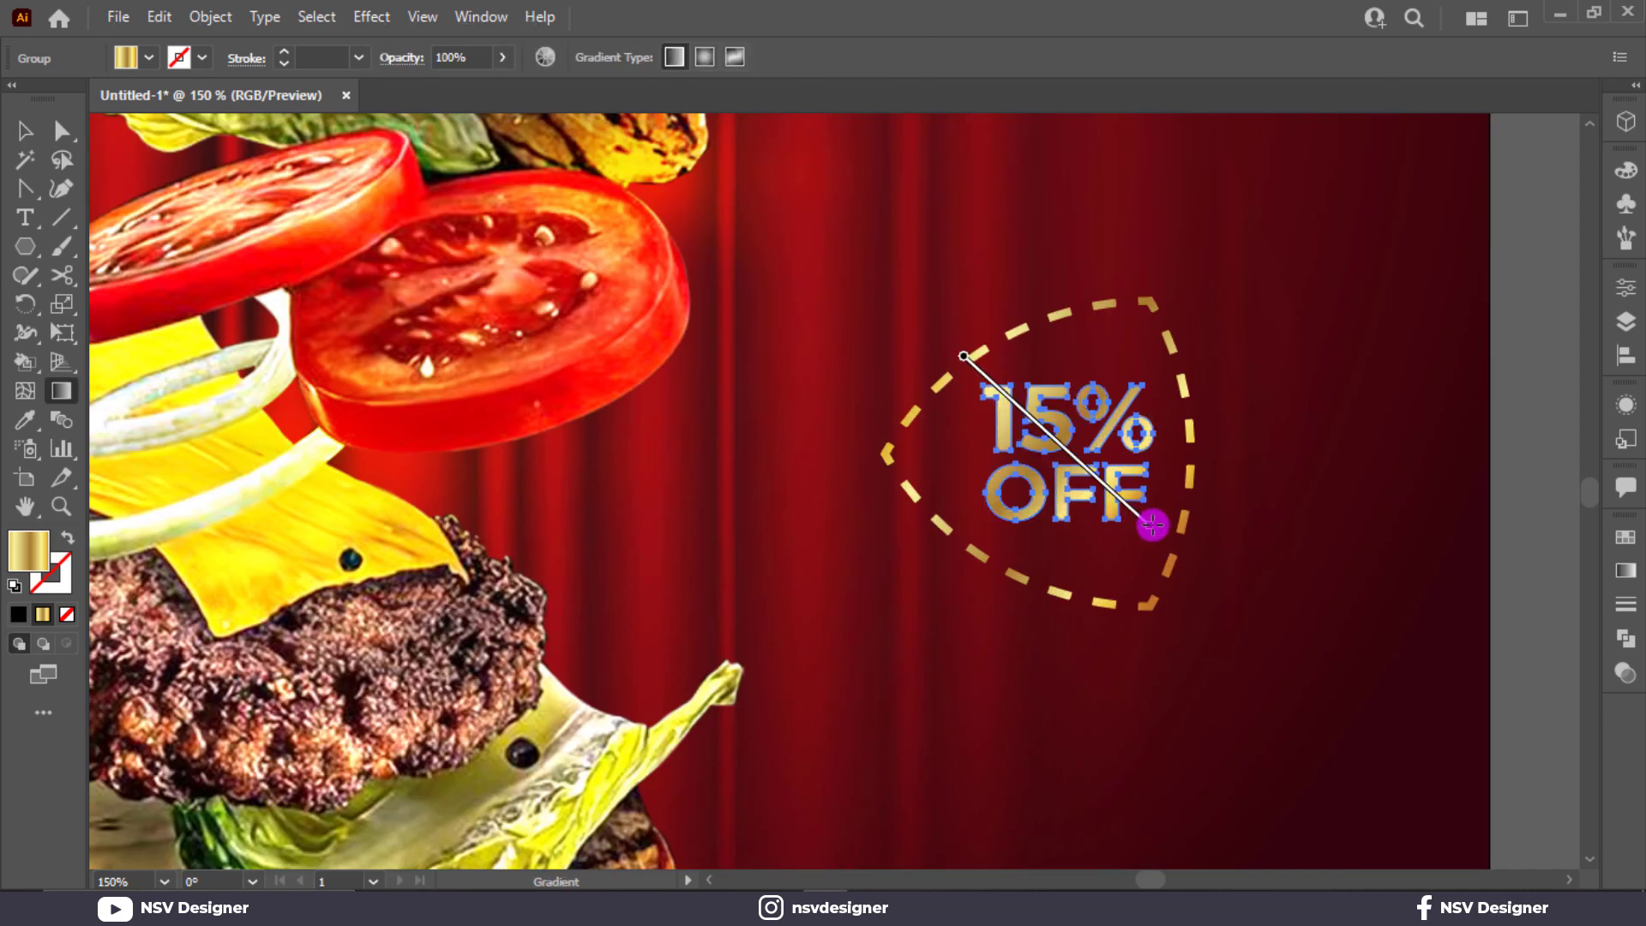
key(v)
Step: Shift the gold 15% OFF lettering slightly left so it sits centred in the ring
click(1338, 506)
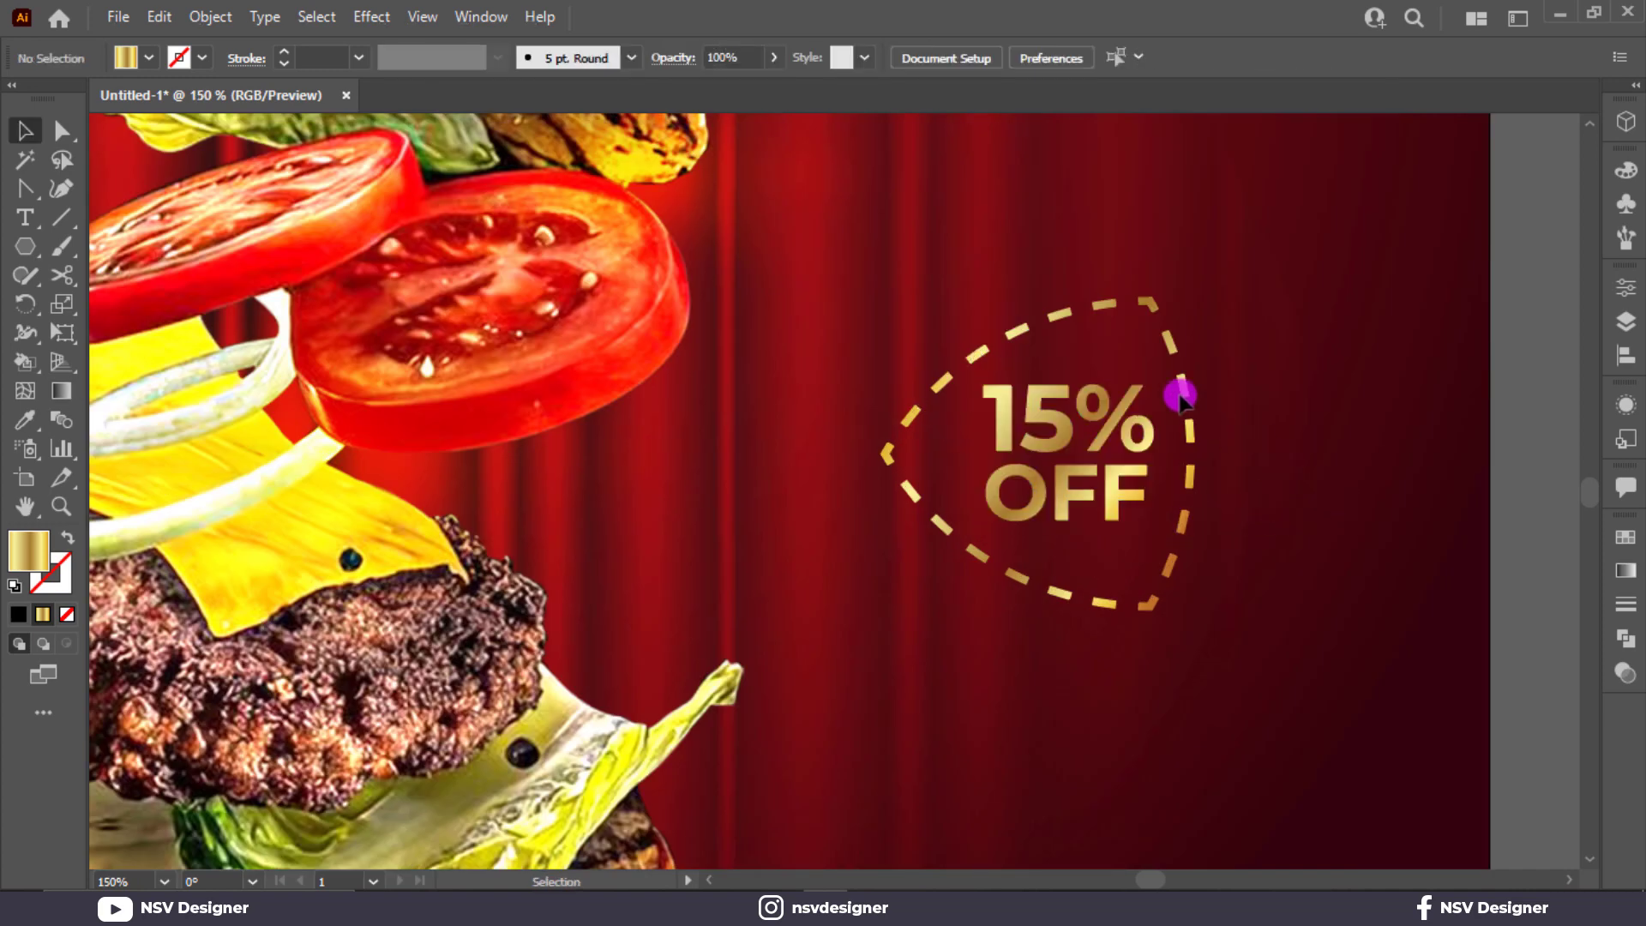
drag(1082, 480, 1156, 541)
click(1297, 523)
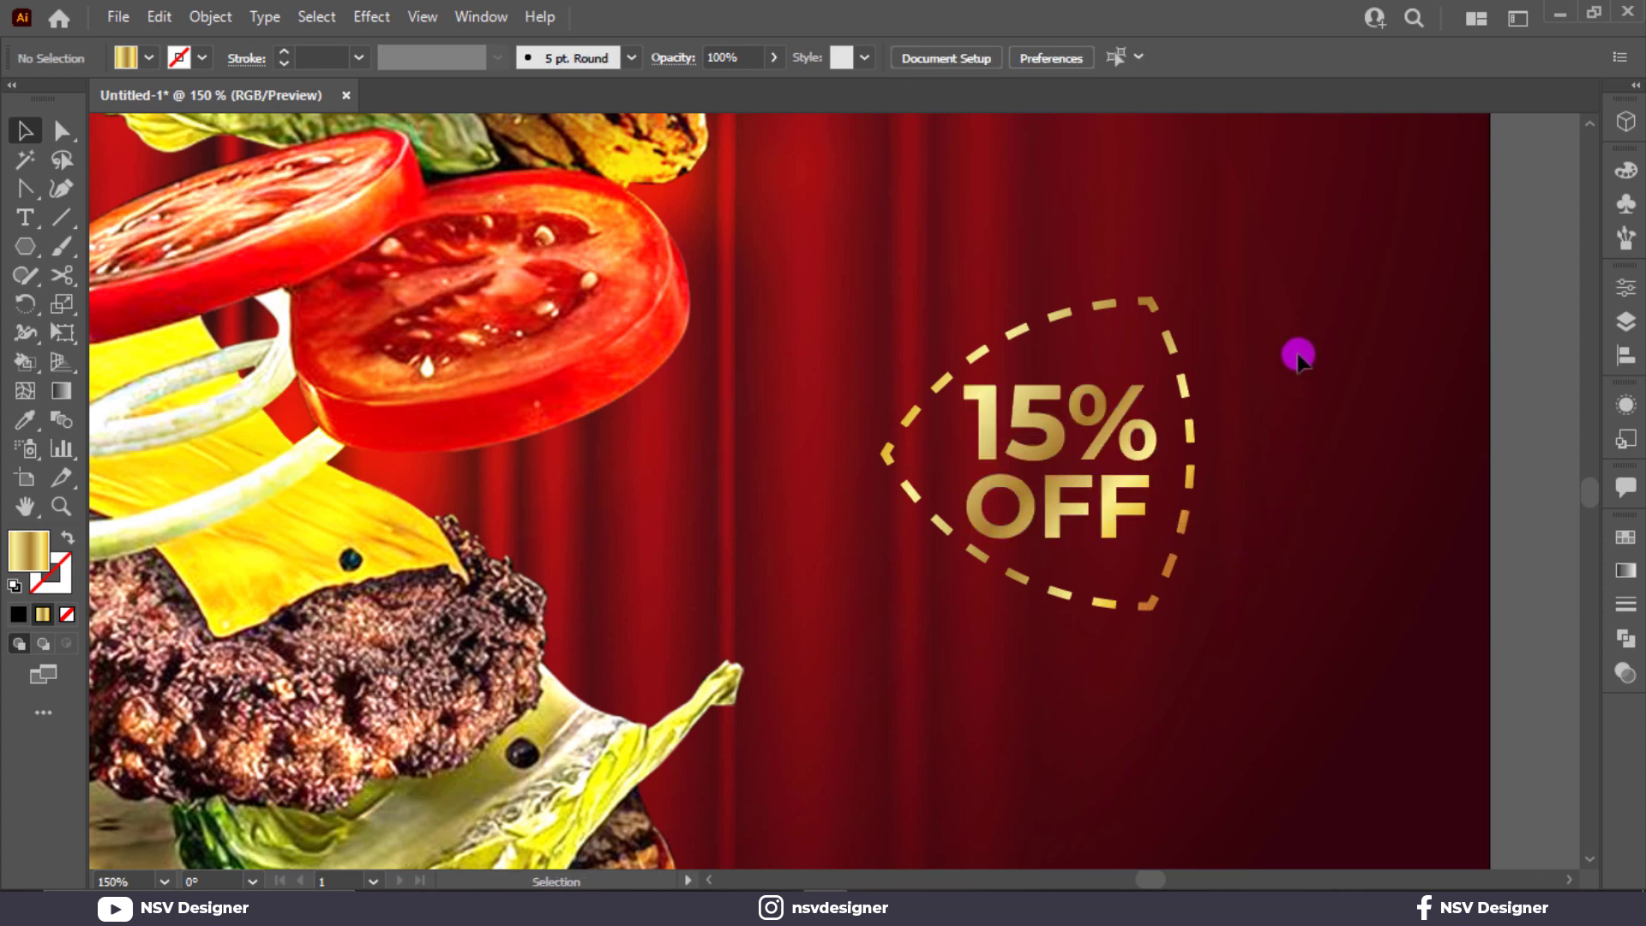
drag(1295, 338, 1022, 583)
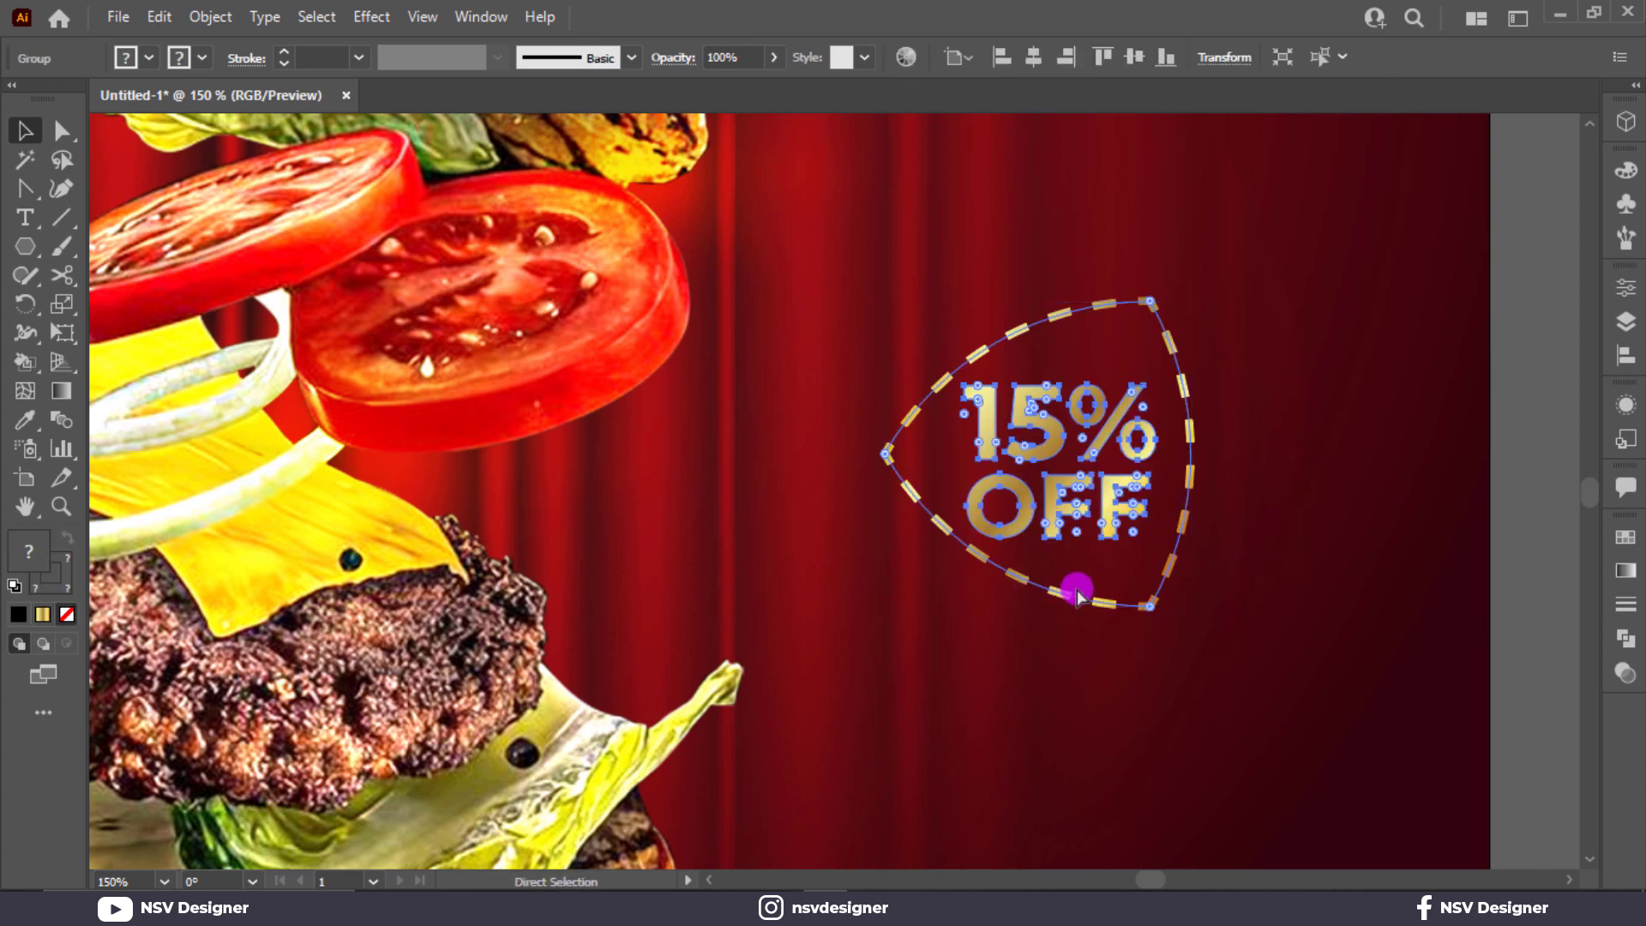
click(1262, 598)
scroll(982, 751, down, 5)
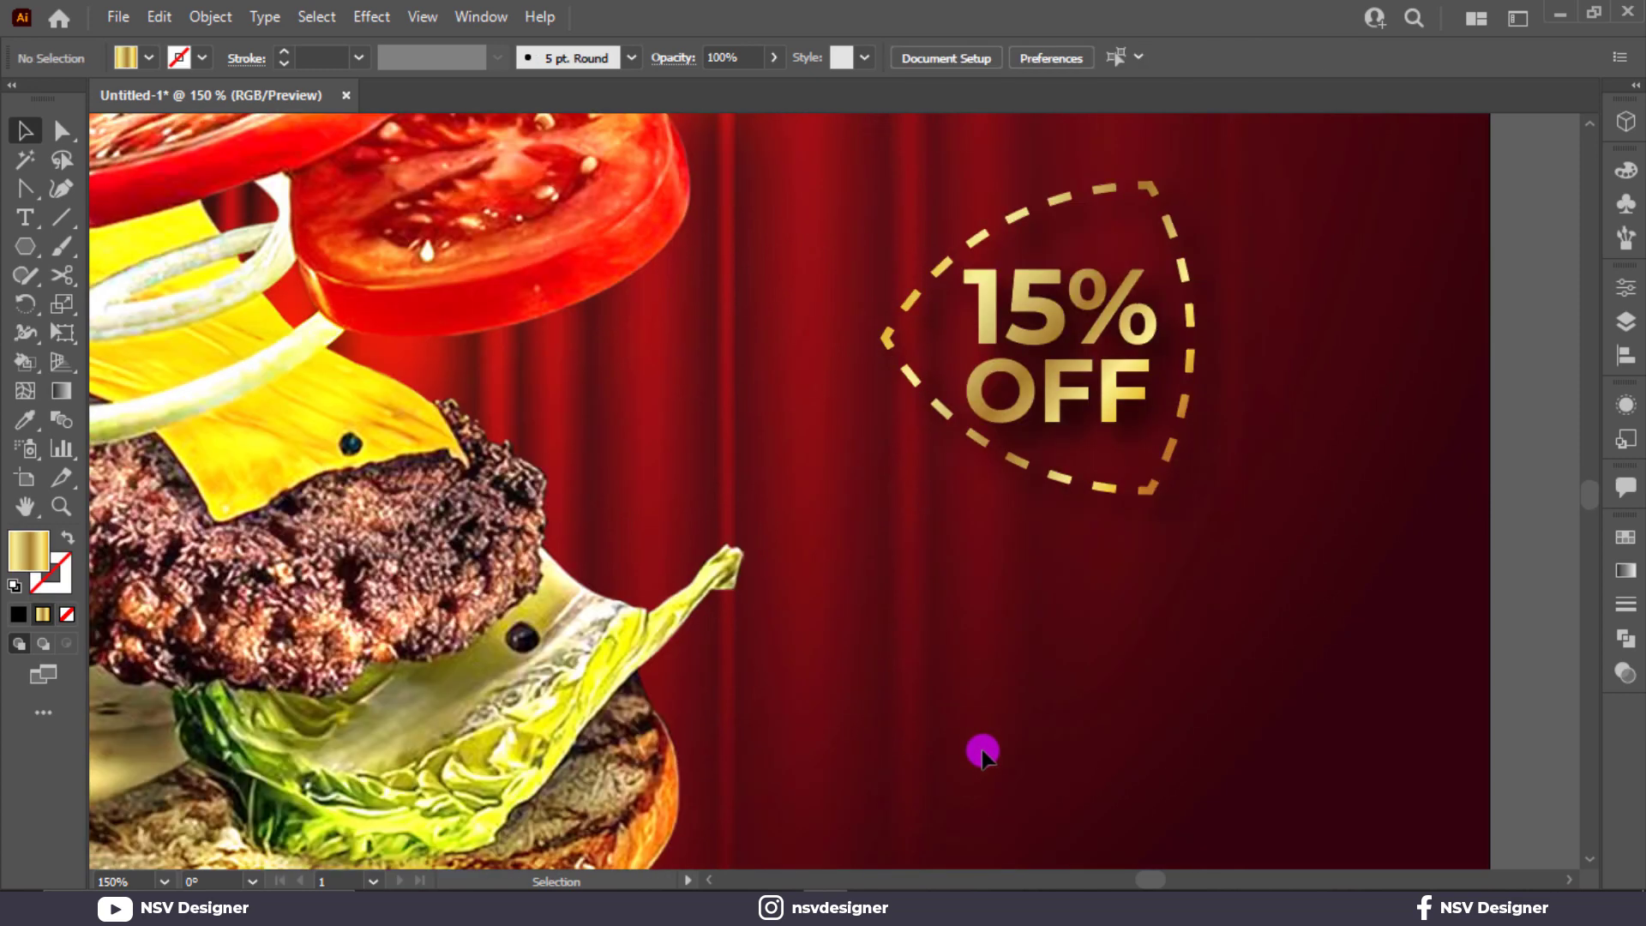
Step: Draw a looping freehand curve up toward the badge with the ring's dashed gold stroke
scroll(982, 751, down, 2)
key(n)
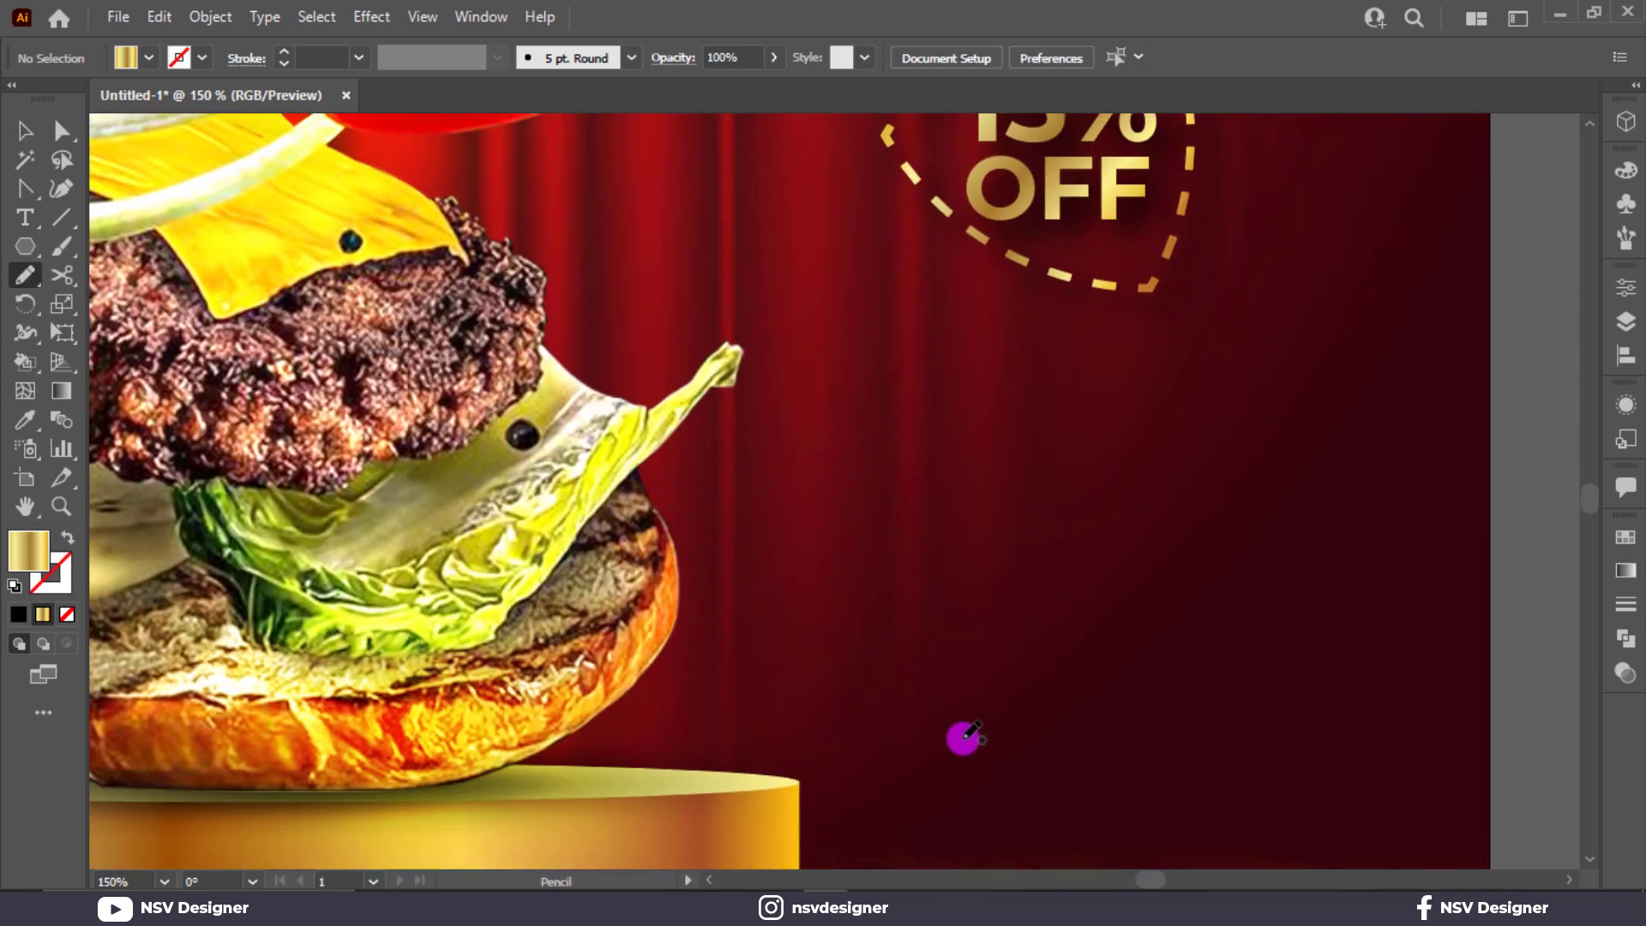
mouse_move(843, 612)
mouse_down()
mouse_move(968, 555)
mouse_move(973, 477)
mouse_up()
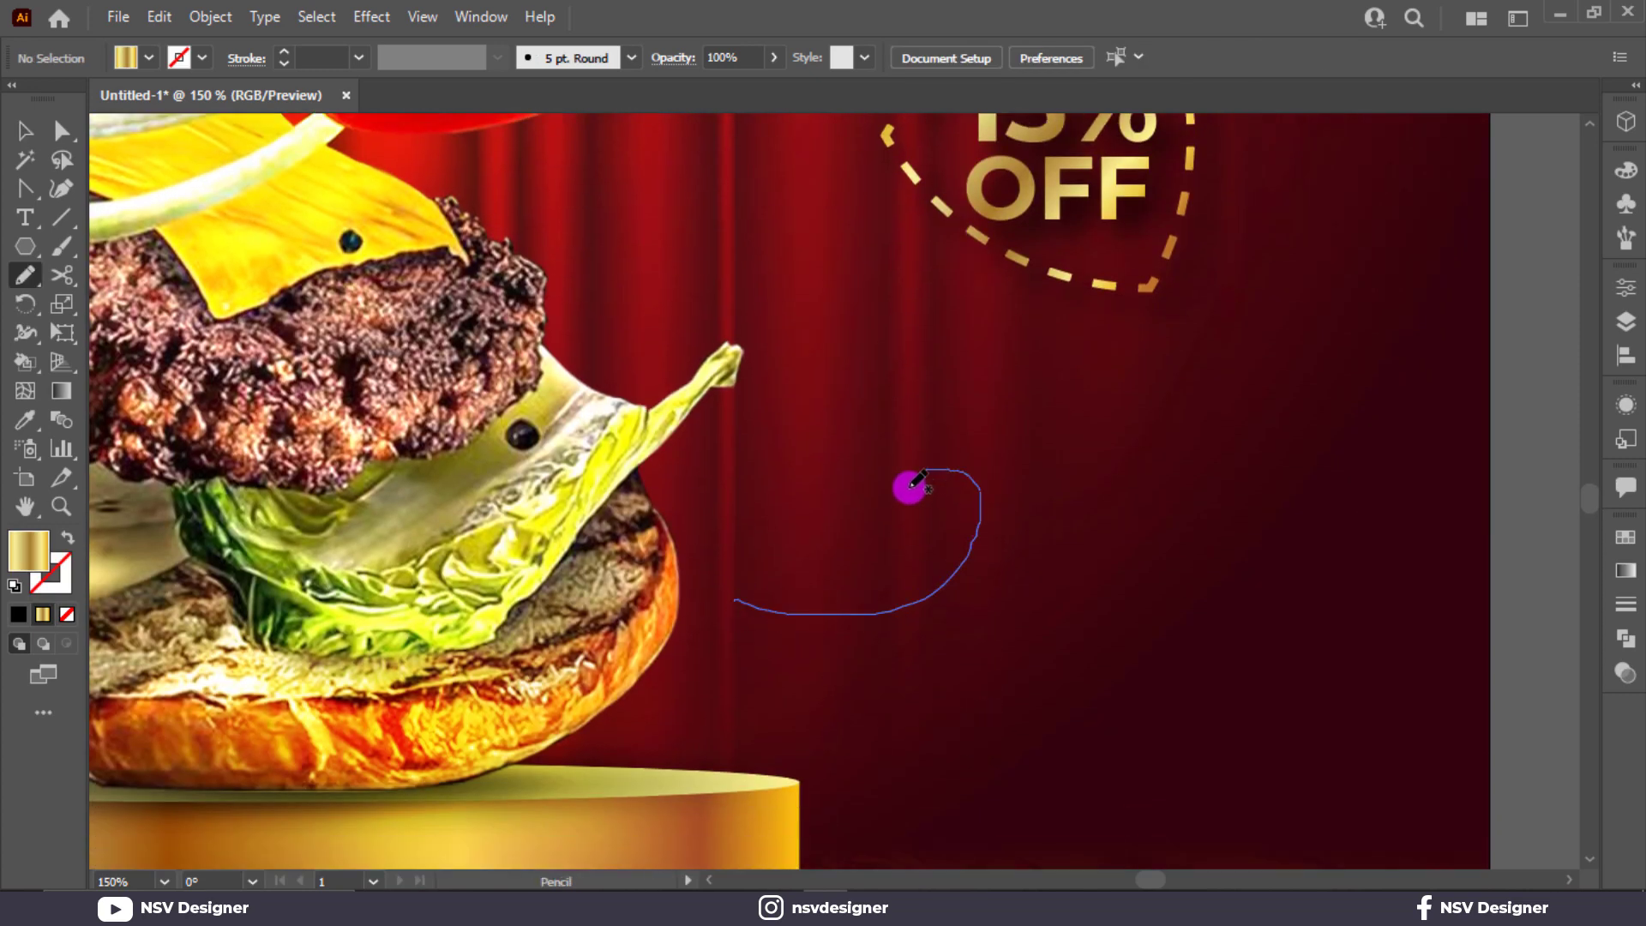
mouse_move(983, 551)
mouse_down()
mouse_move(1055, 515)
mouse_move(1098, 442)
mouse_up()
drag(1120, 346, 1120, 345)
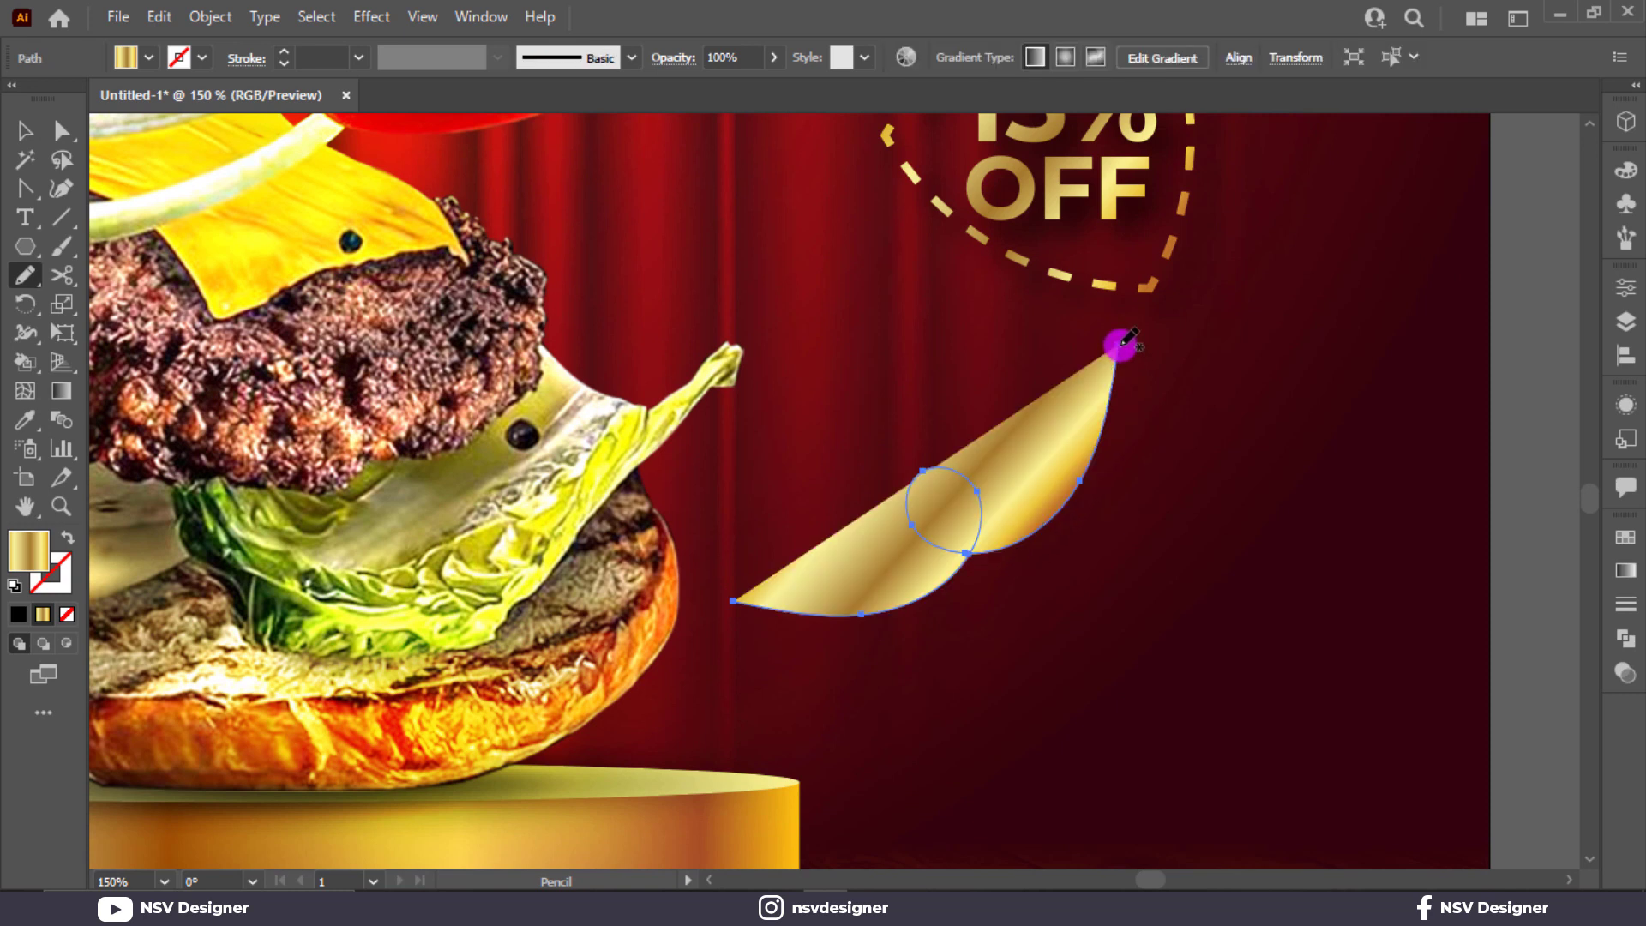
key(shift+x)
click(25, 131)
key(i)
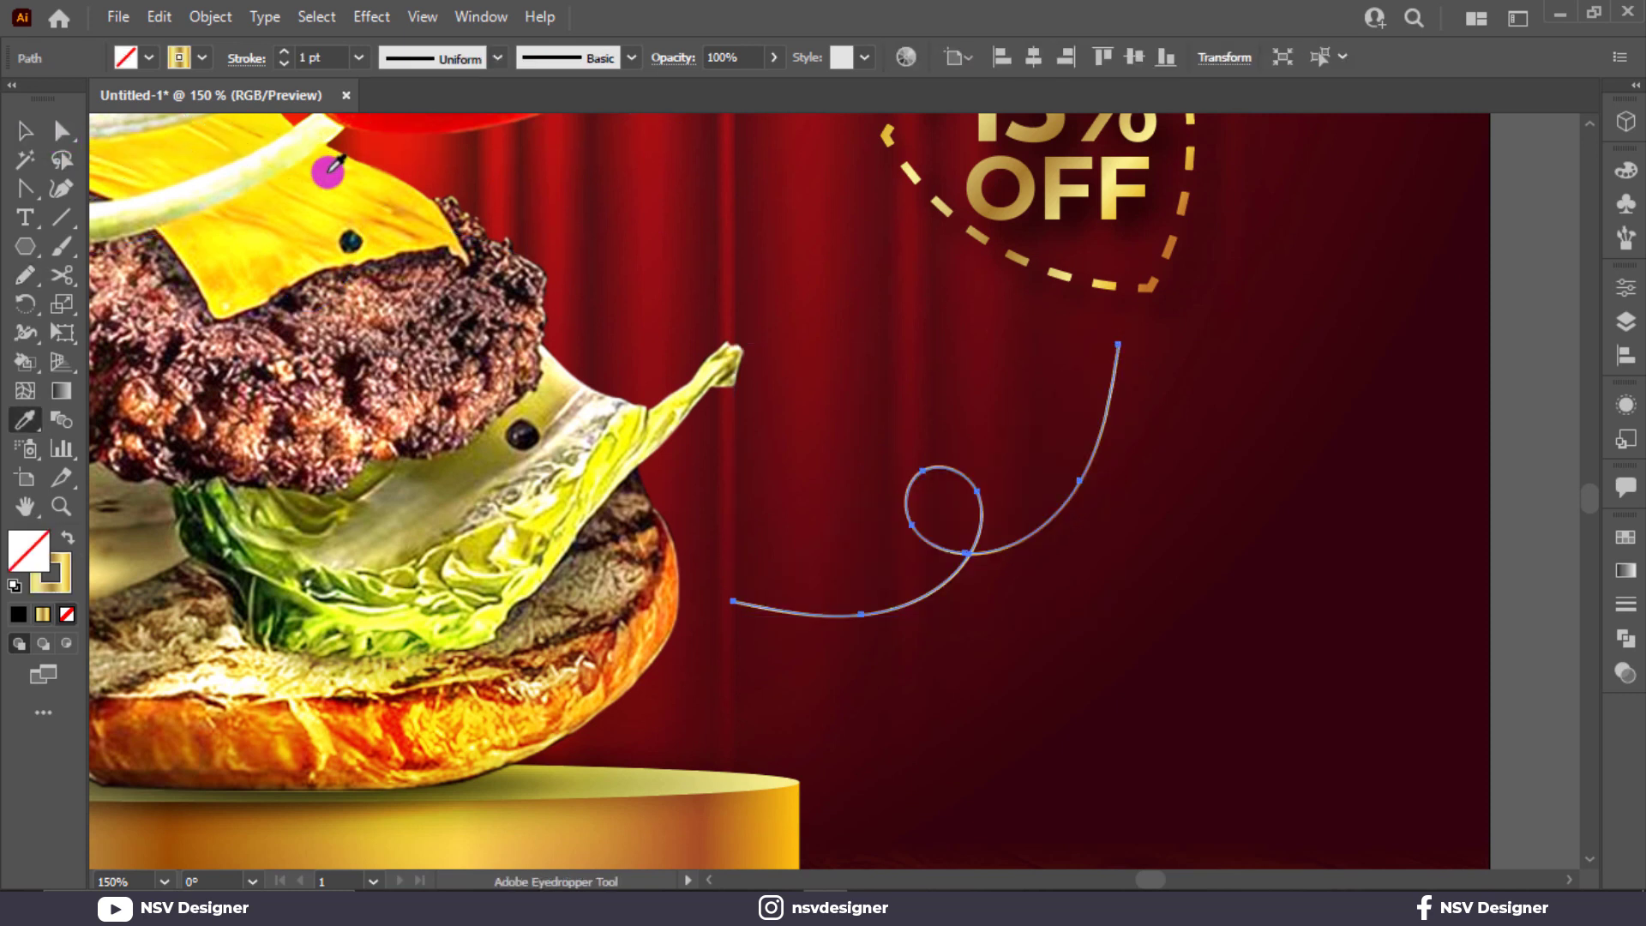
click(1028, 264)
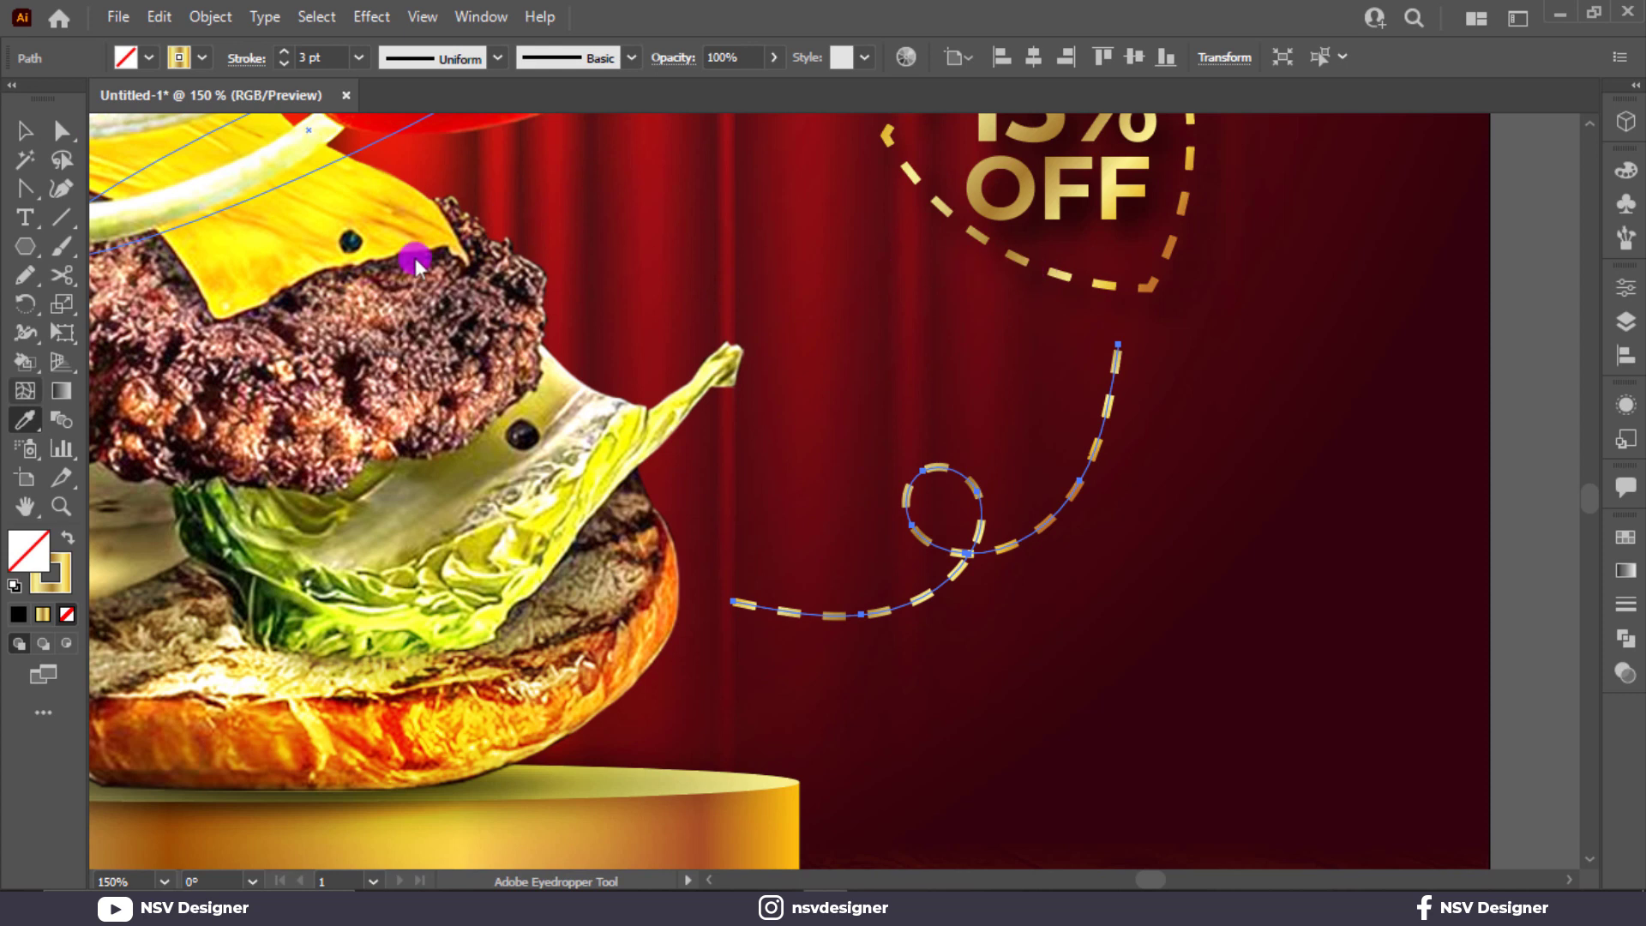
Step: Add a gold-filled 3-point star as the arrowhead, rotated to point at the badge
drag(25, 246, 154, 356)
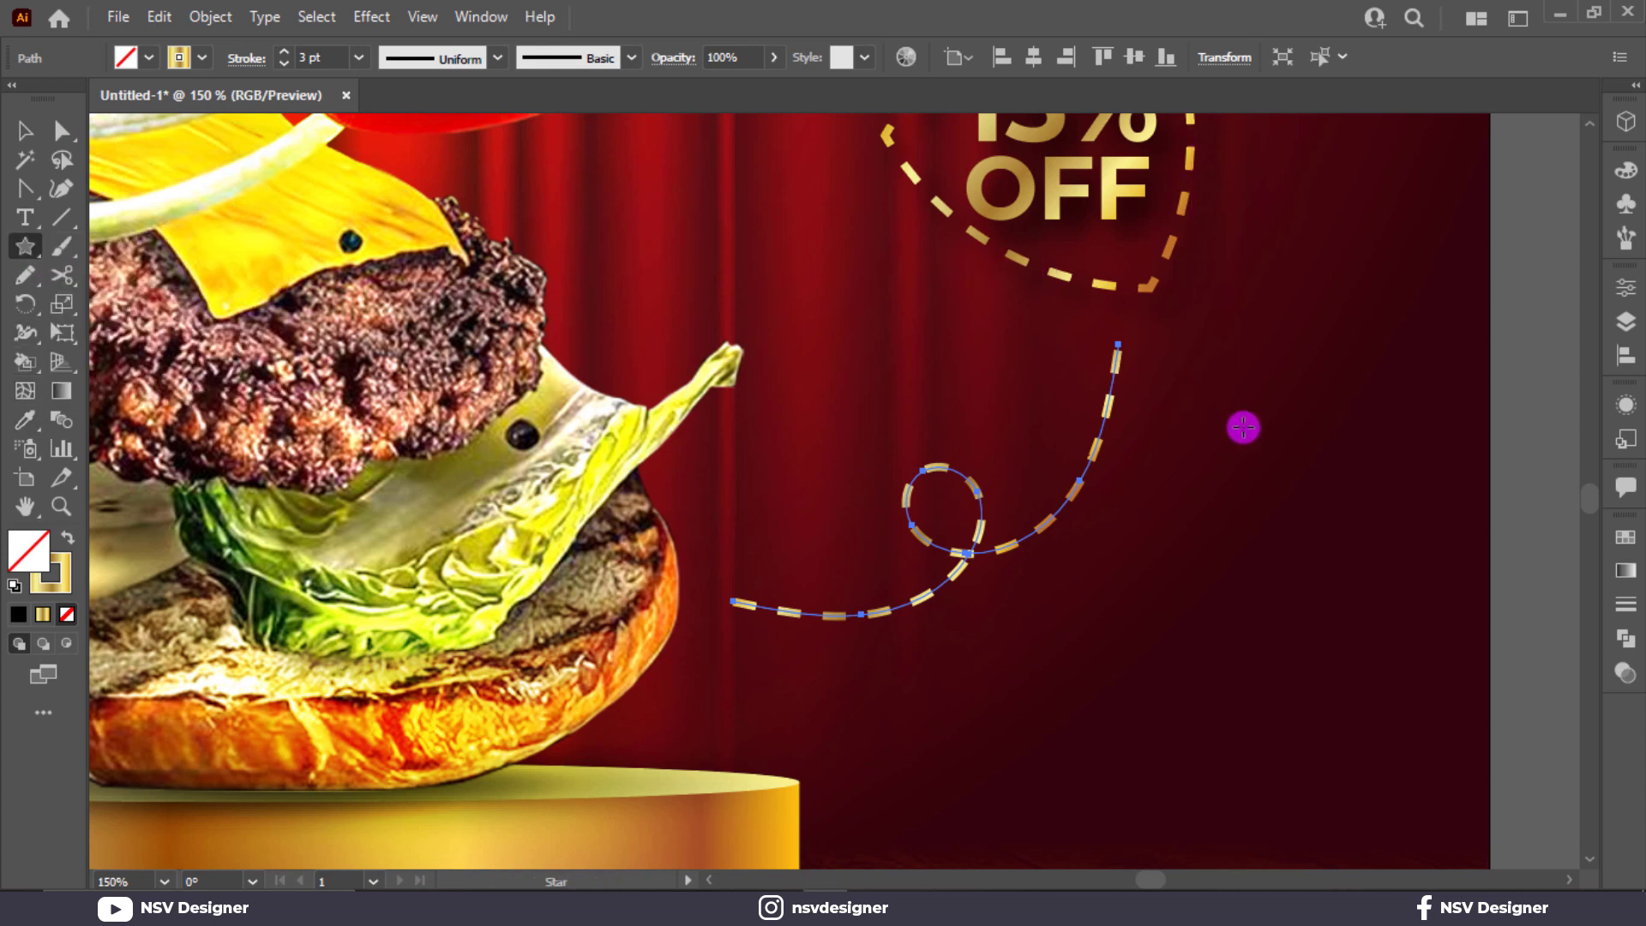
mouse_move(1243, 427)
mouse_down()
mouse_move(1279, 466)
mouse_move(1283, 445)
mouse_move(1143, 411)
mouse_move(1109, 368)
mouse_move(1194, 389)
mouse_up()
key(Down)
key(Down)
key(shift+x)
click(31, 133)
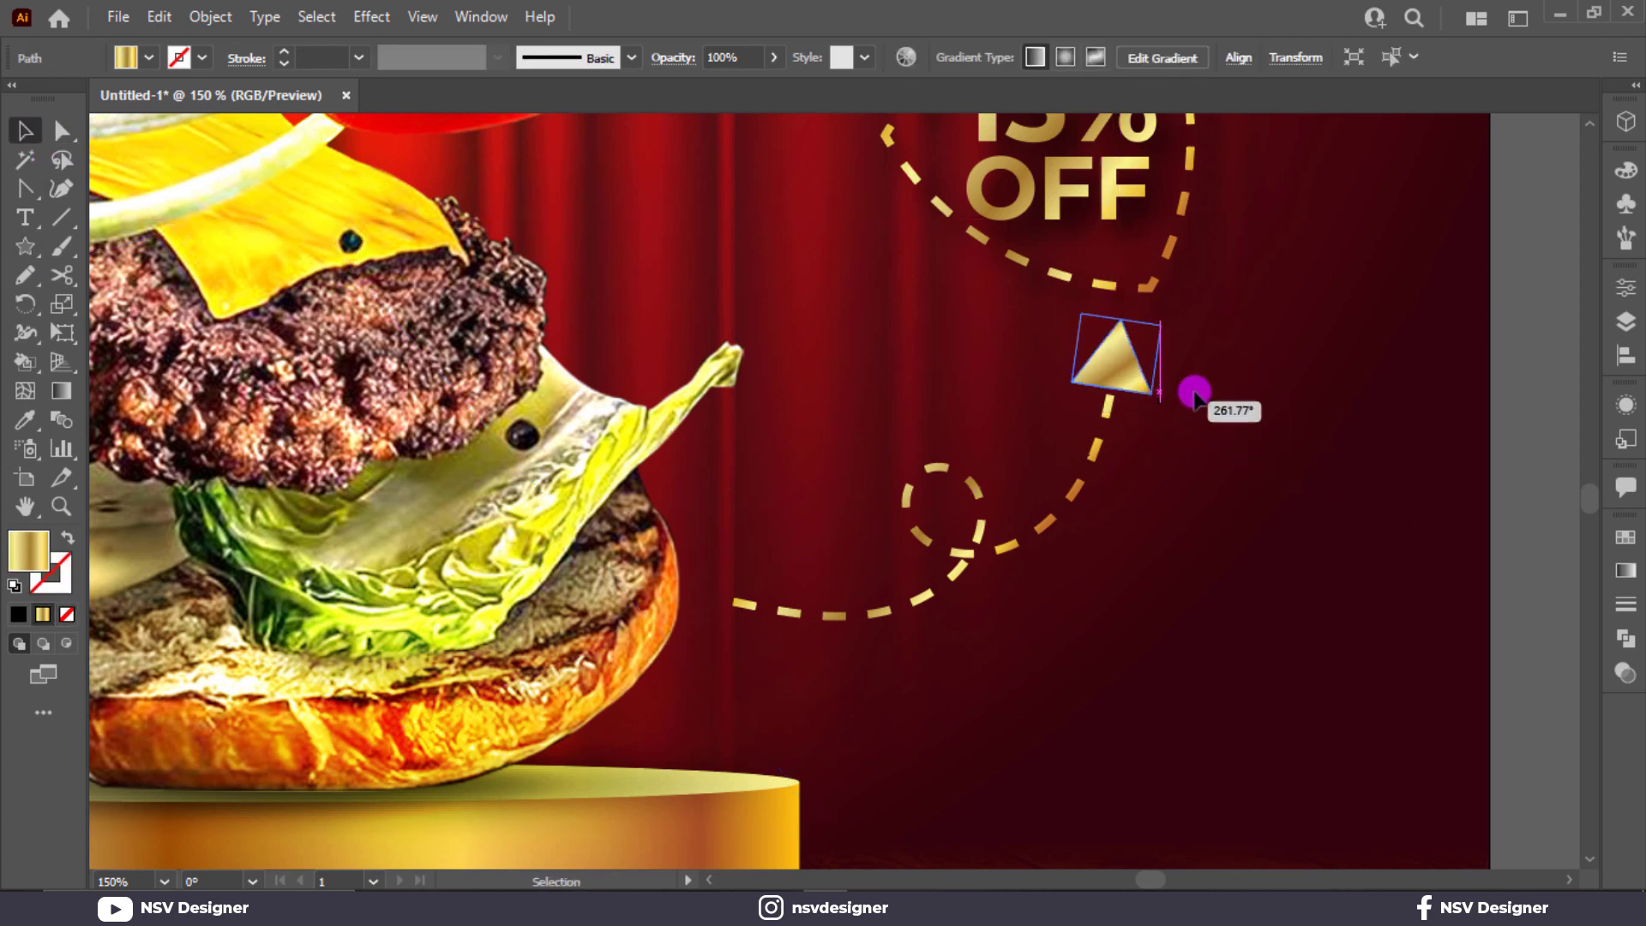
click(1260, 368)
key(ctrl+0)
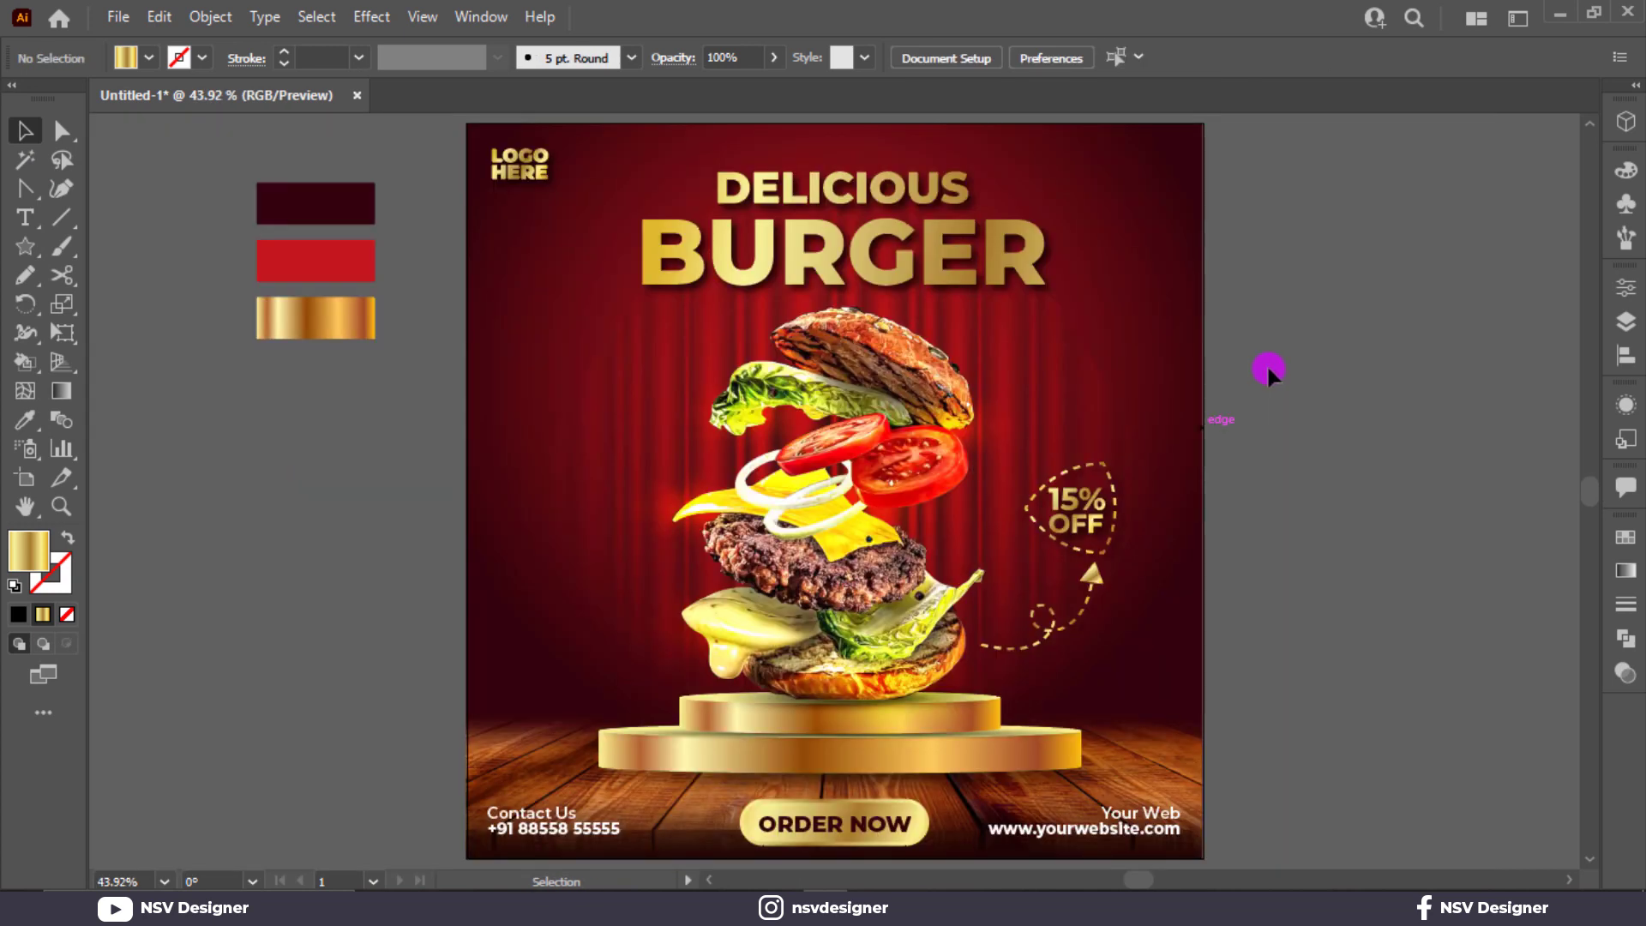